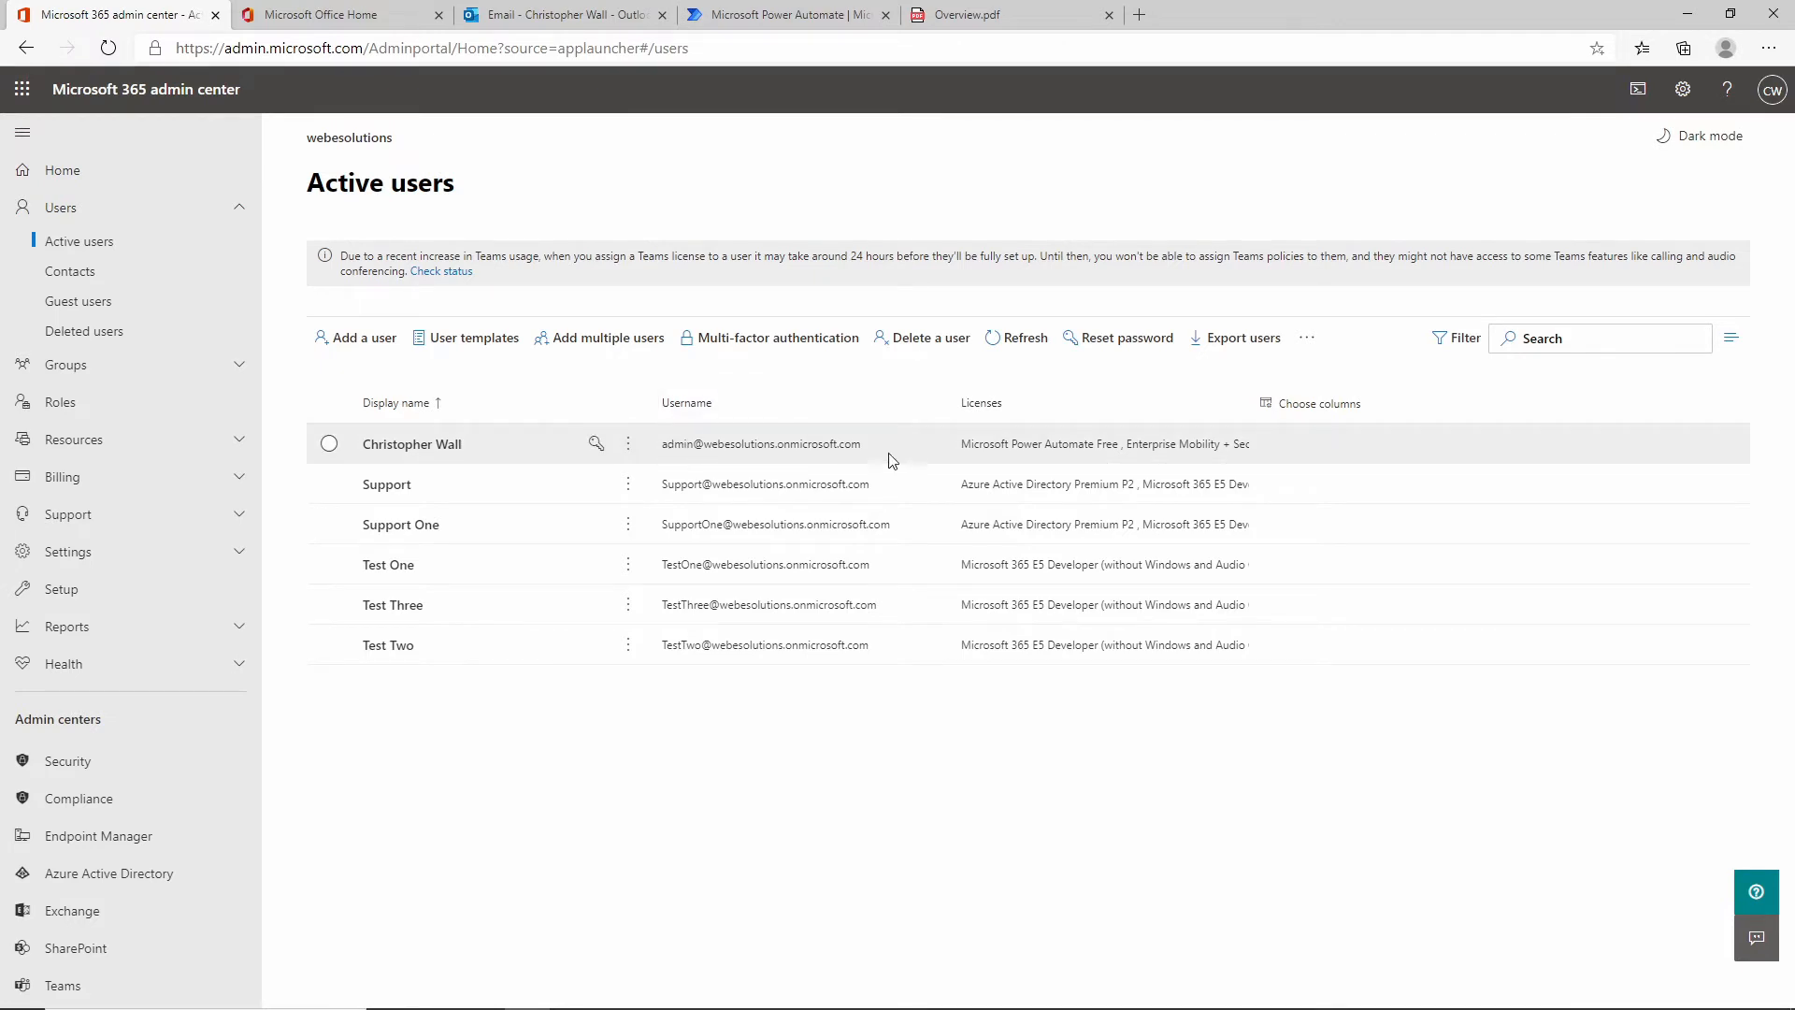
Open SharePoint from the admin center's Admin centers list in a new browser tab.
left_click(564, 20)
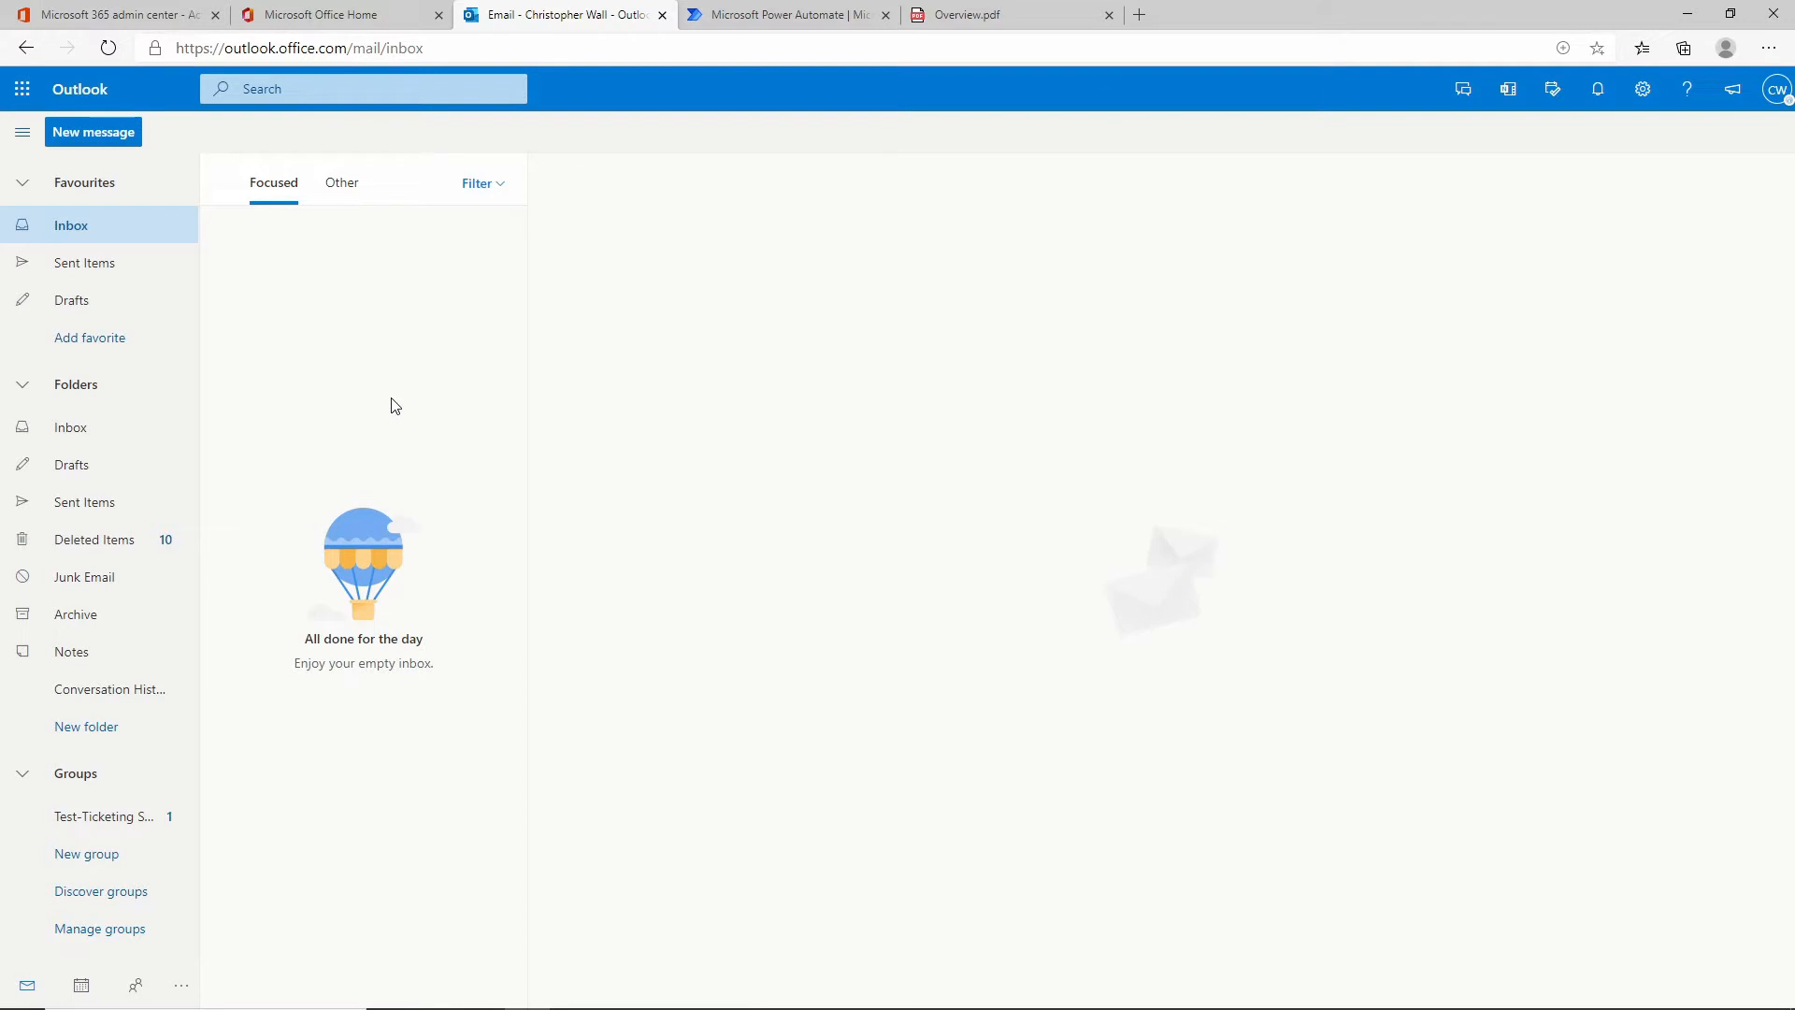
left_click(110, 21)
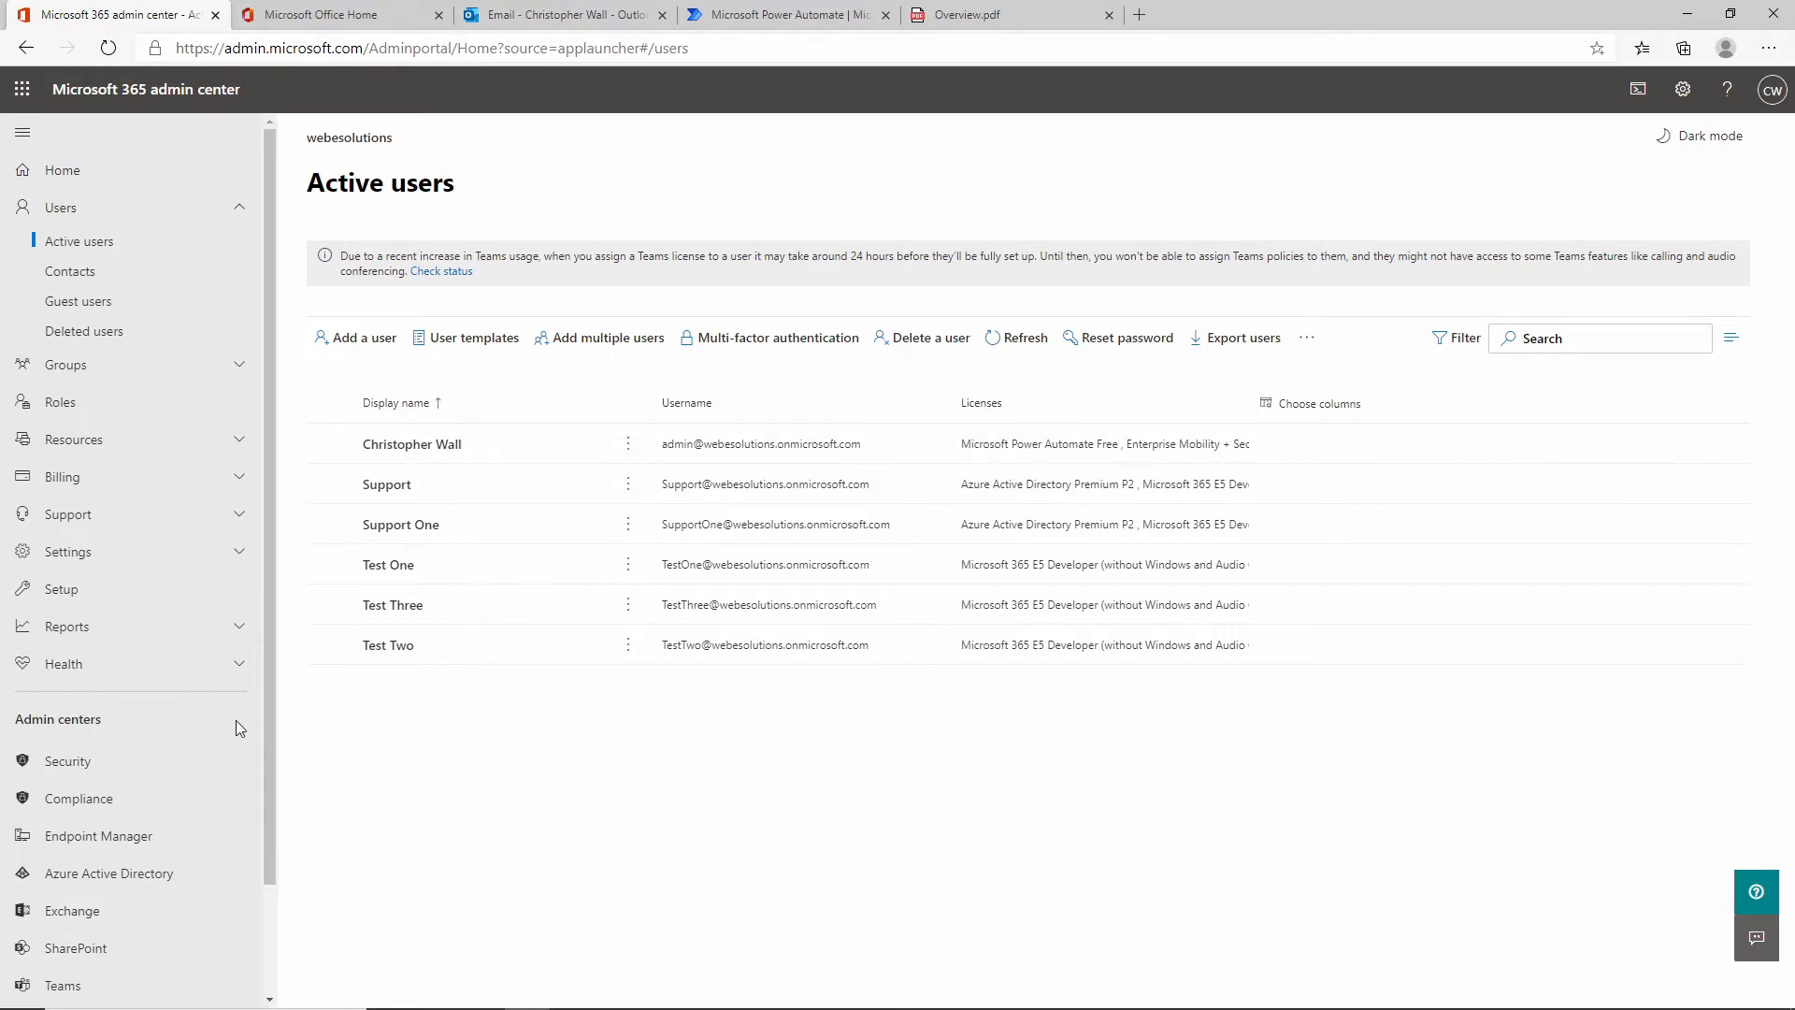
scroll(235, 720, "down", 2)
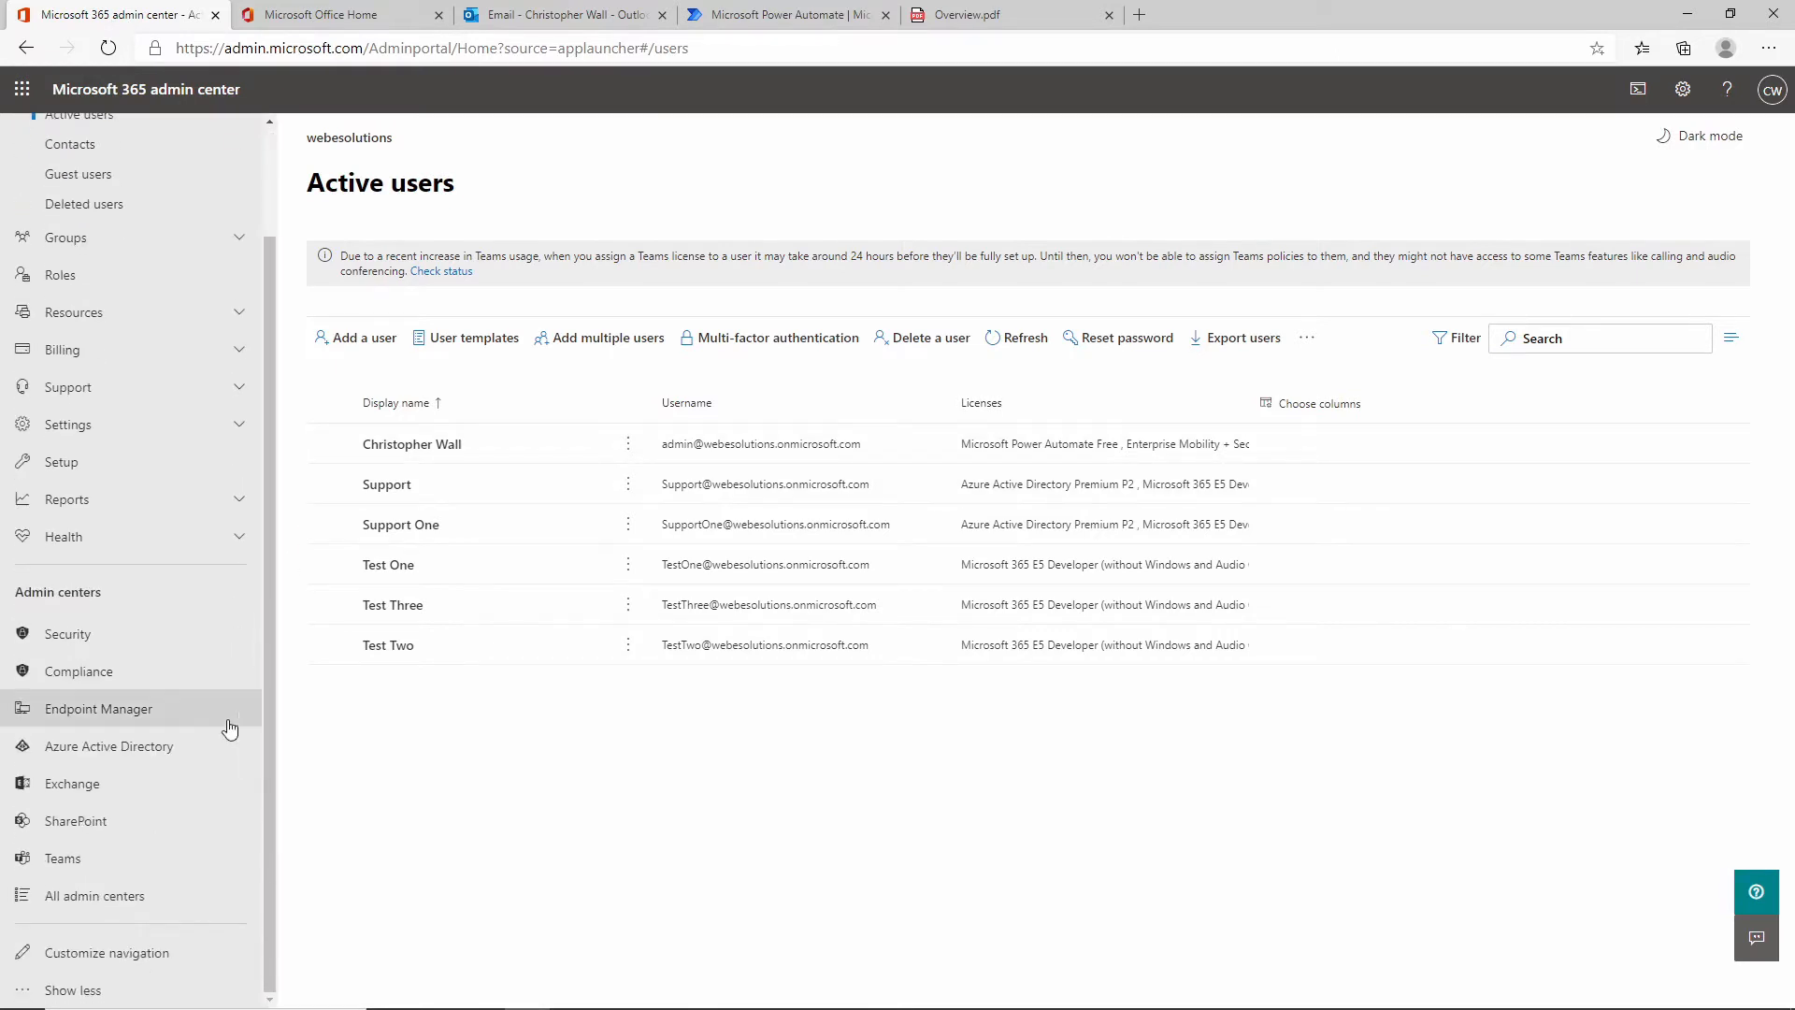
right_click(103, 832)
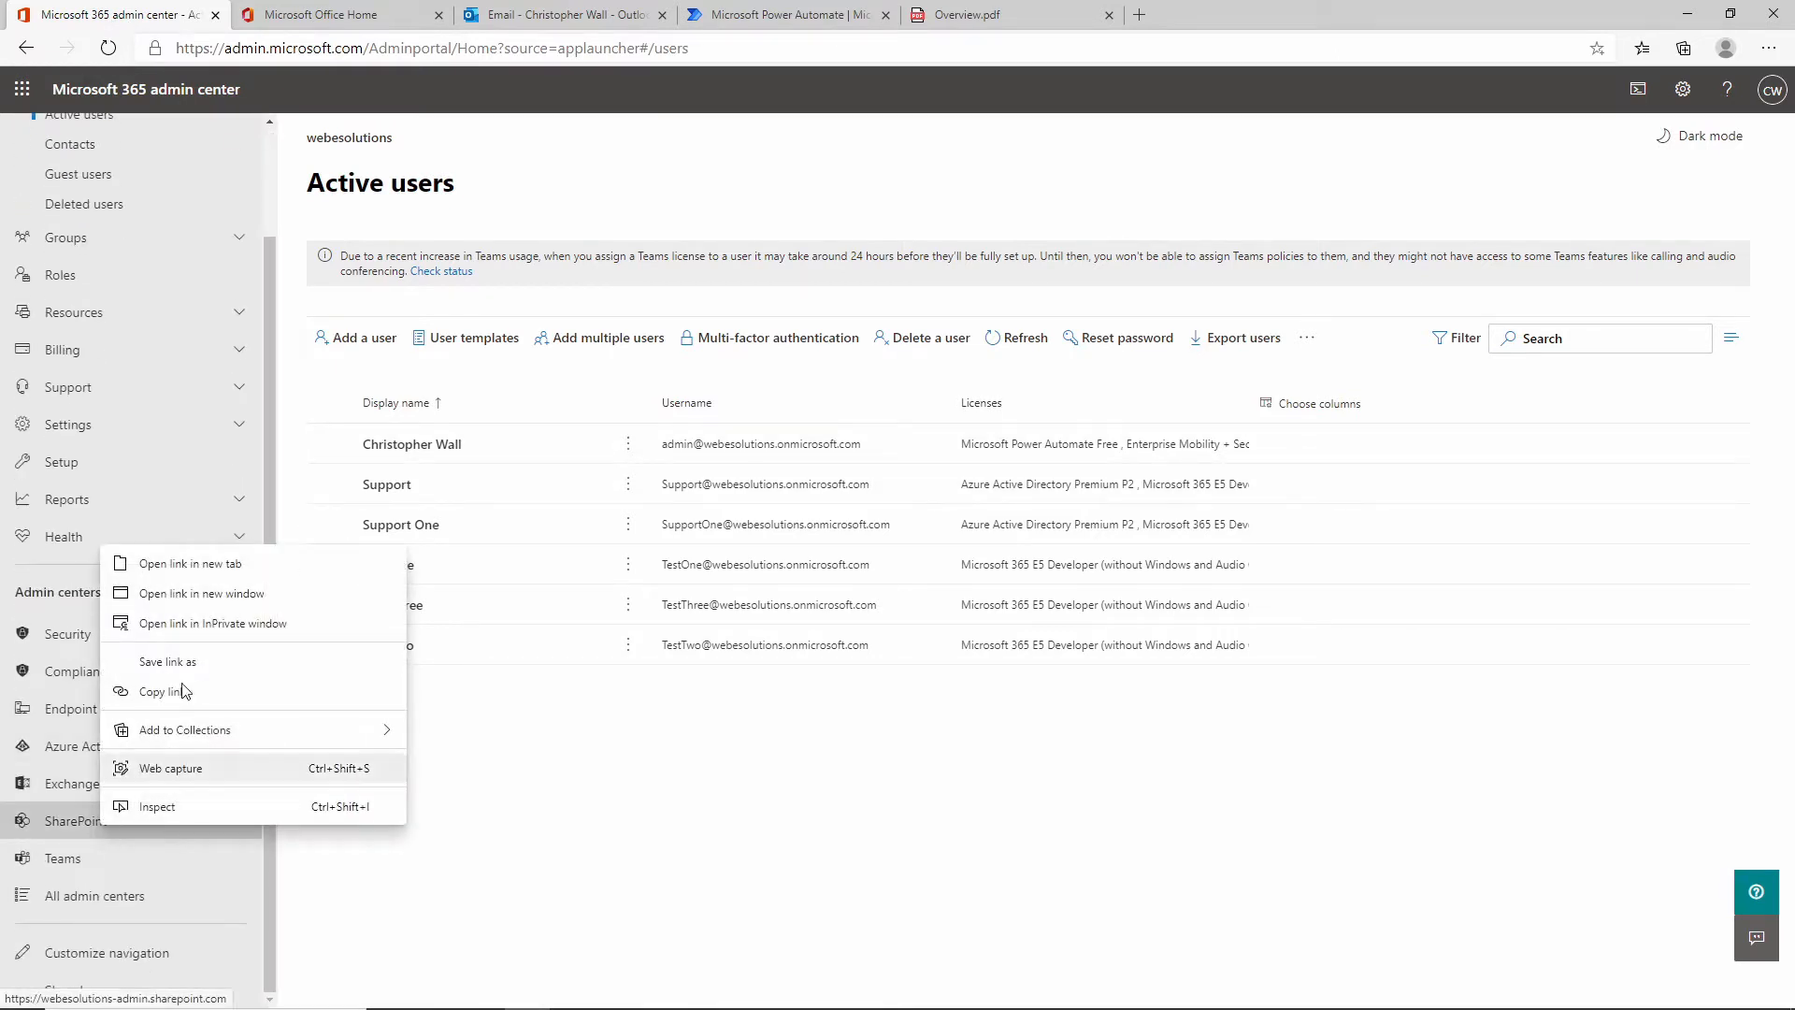
left_click(217, 557)
Go to Sites > Active sites in the SharePoint admin center and start a new site.
left_click(301, 14)
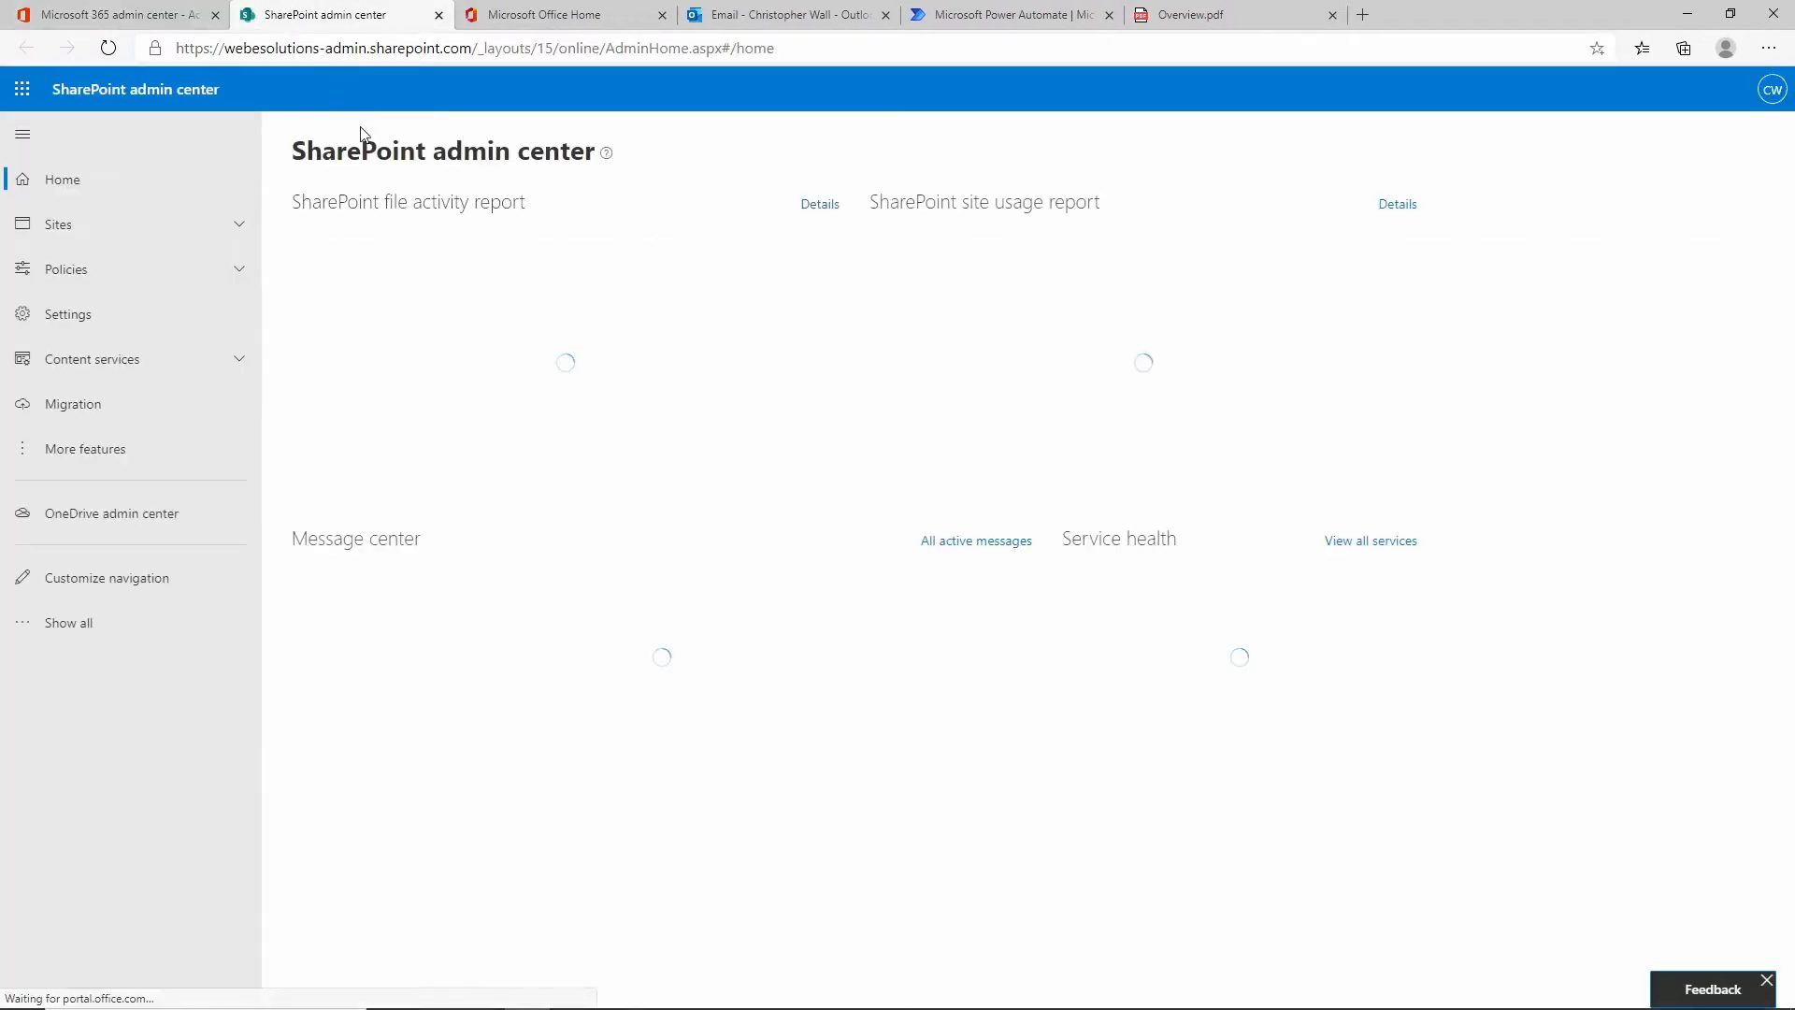
left_click(238, 241)
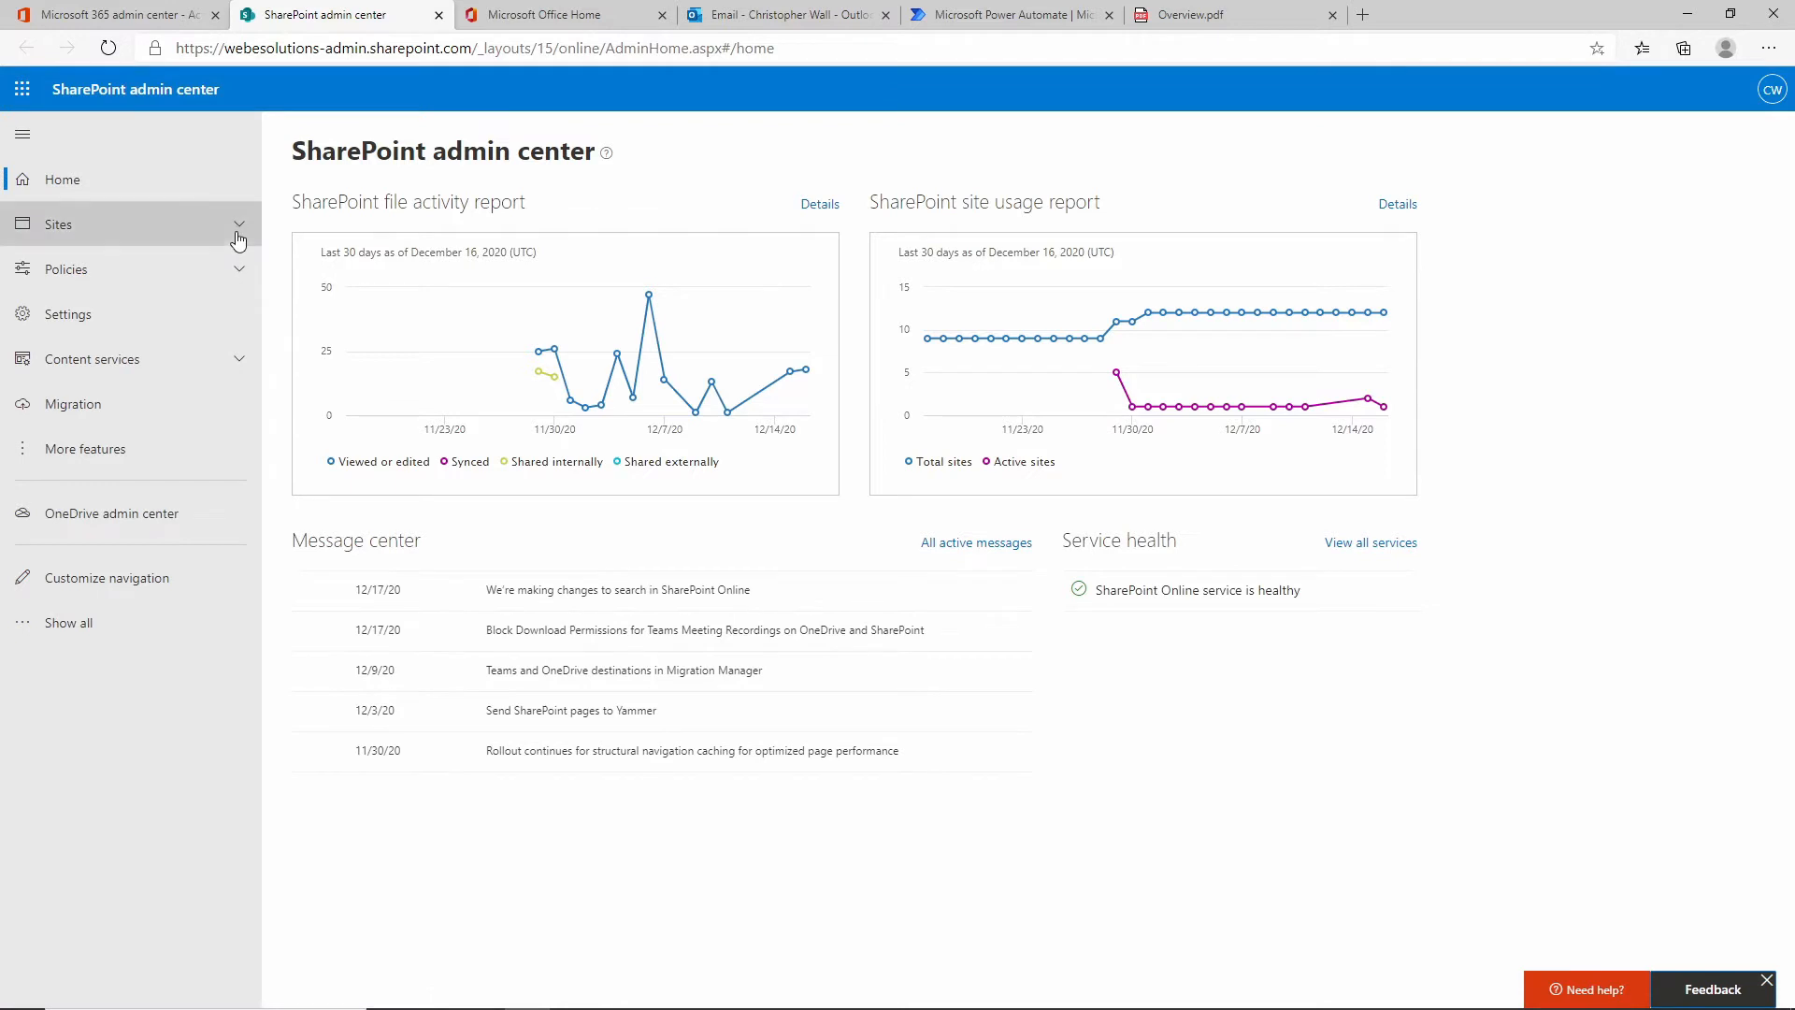
left_click(109, 270)
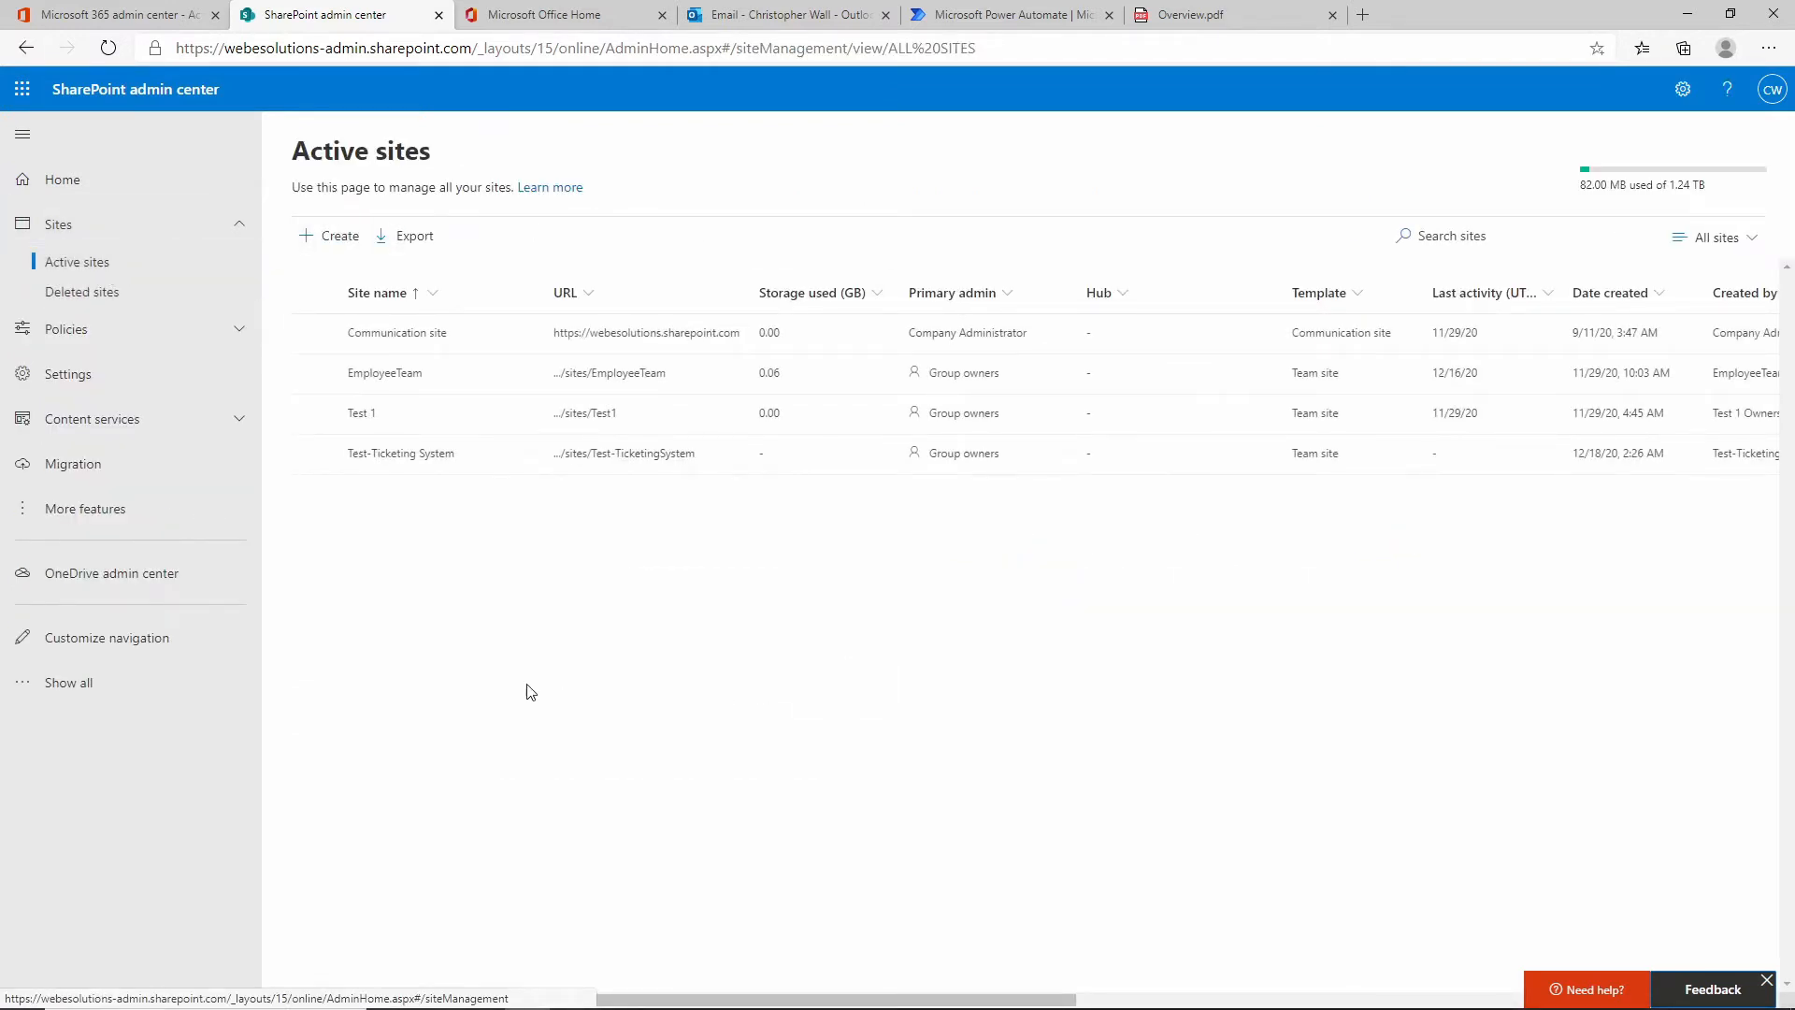
left_click(328, 241)
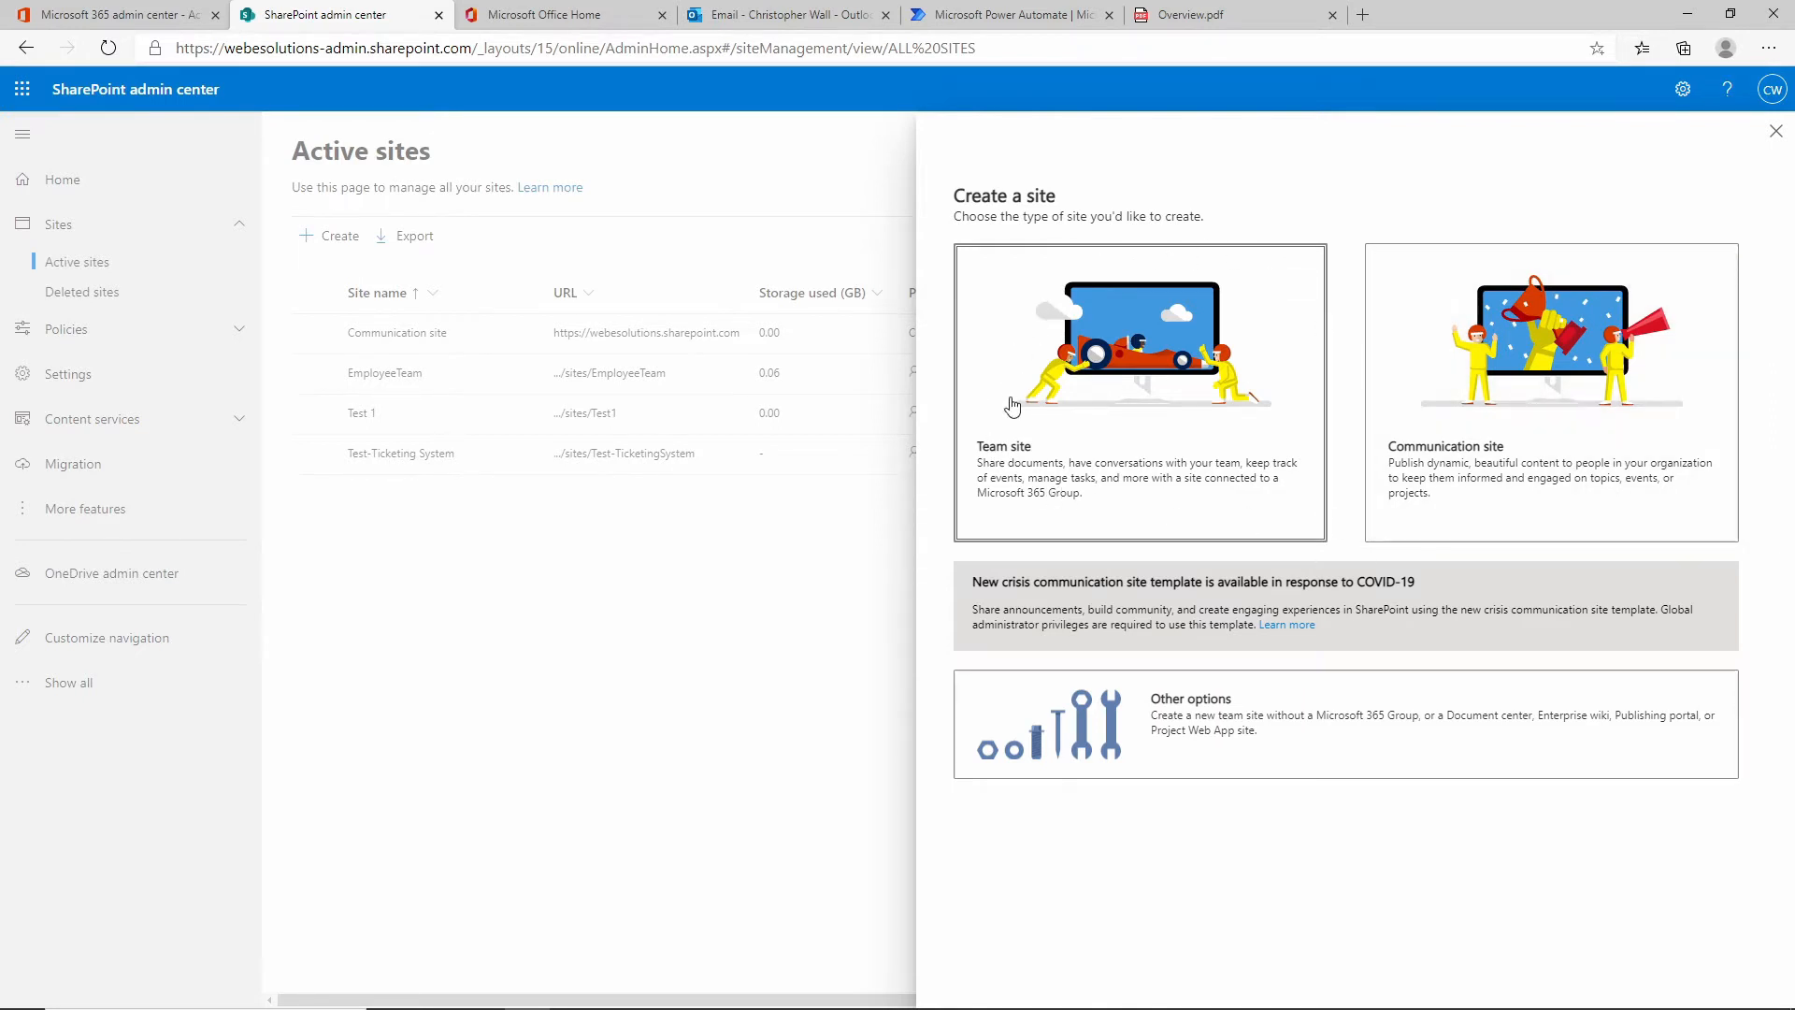
Define a team site named Ticketing System at address 01, with the admin account as owner.
left_click(1091, 451)
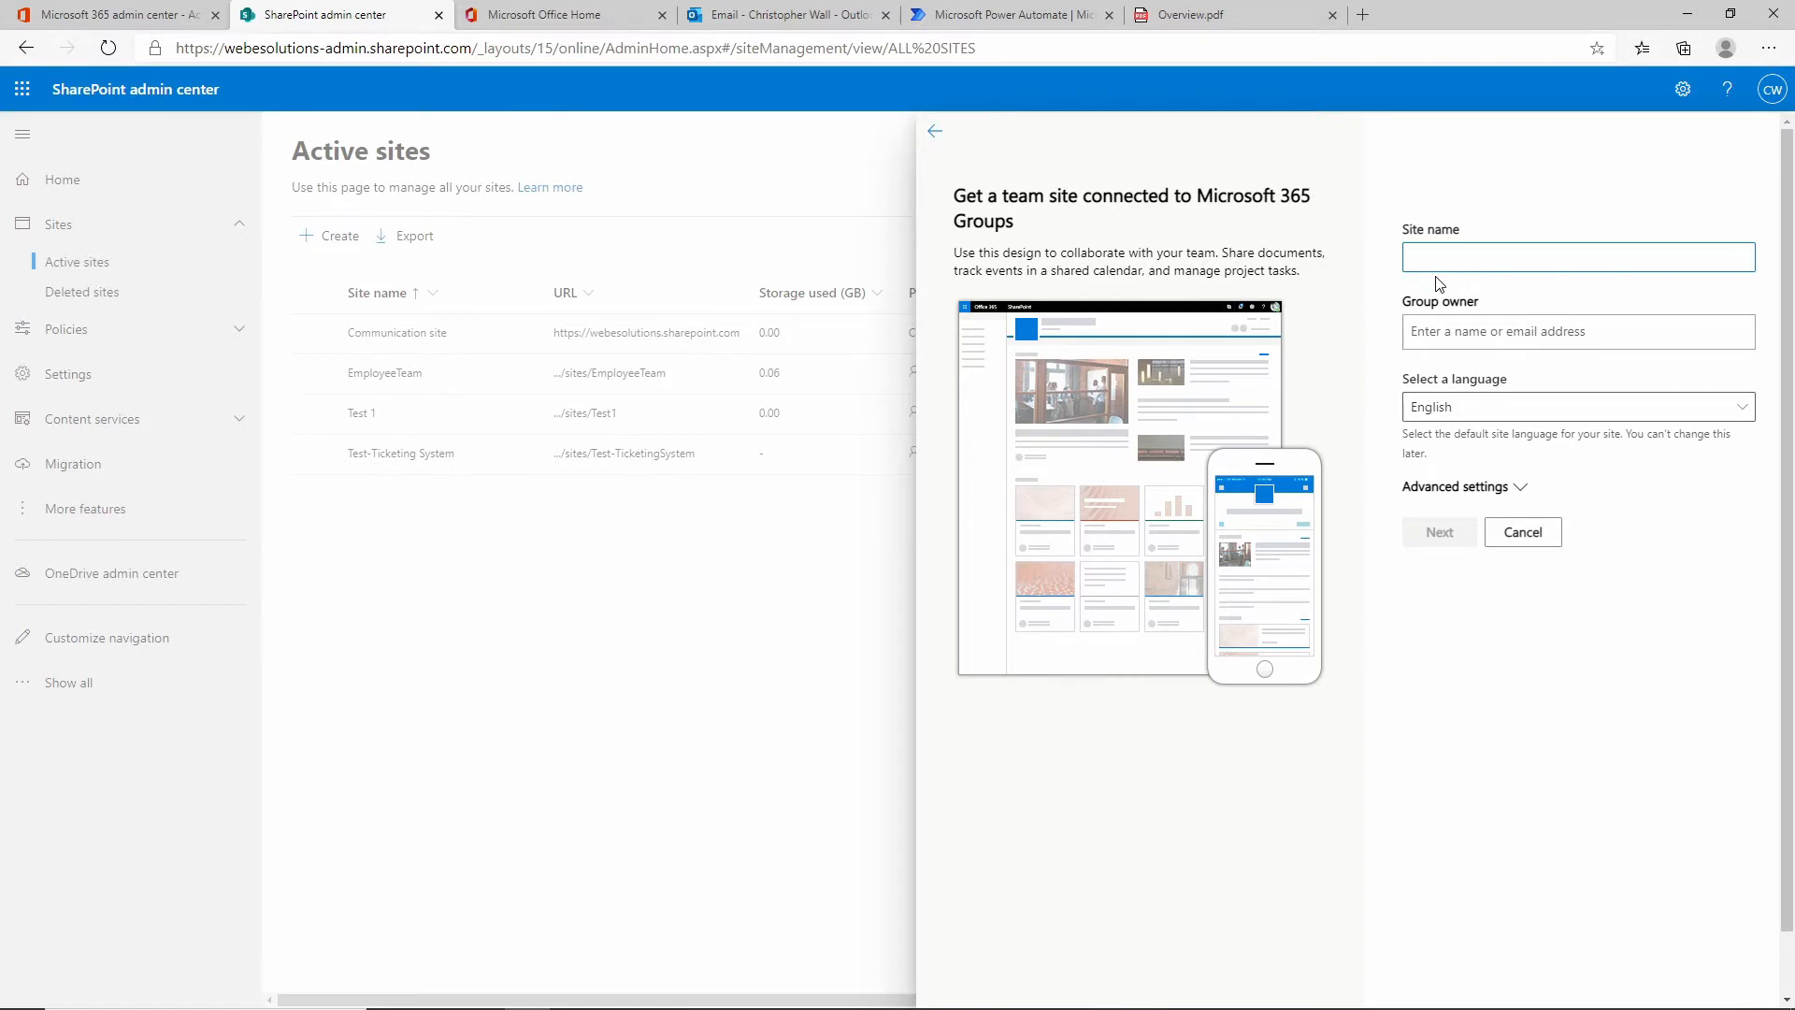
type("Ticketin")
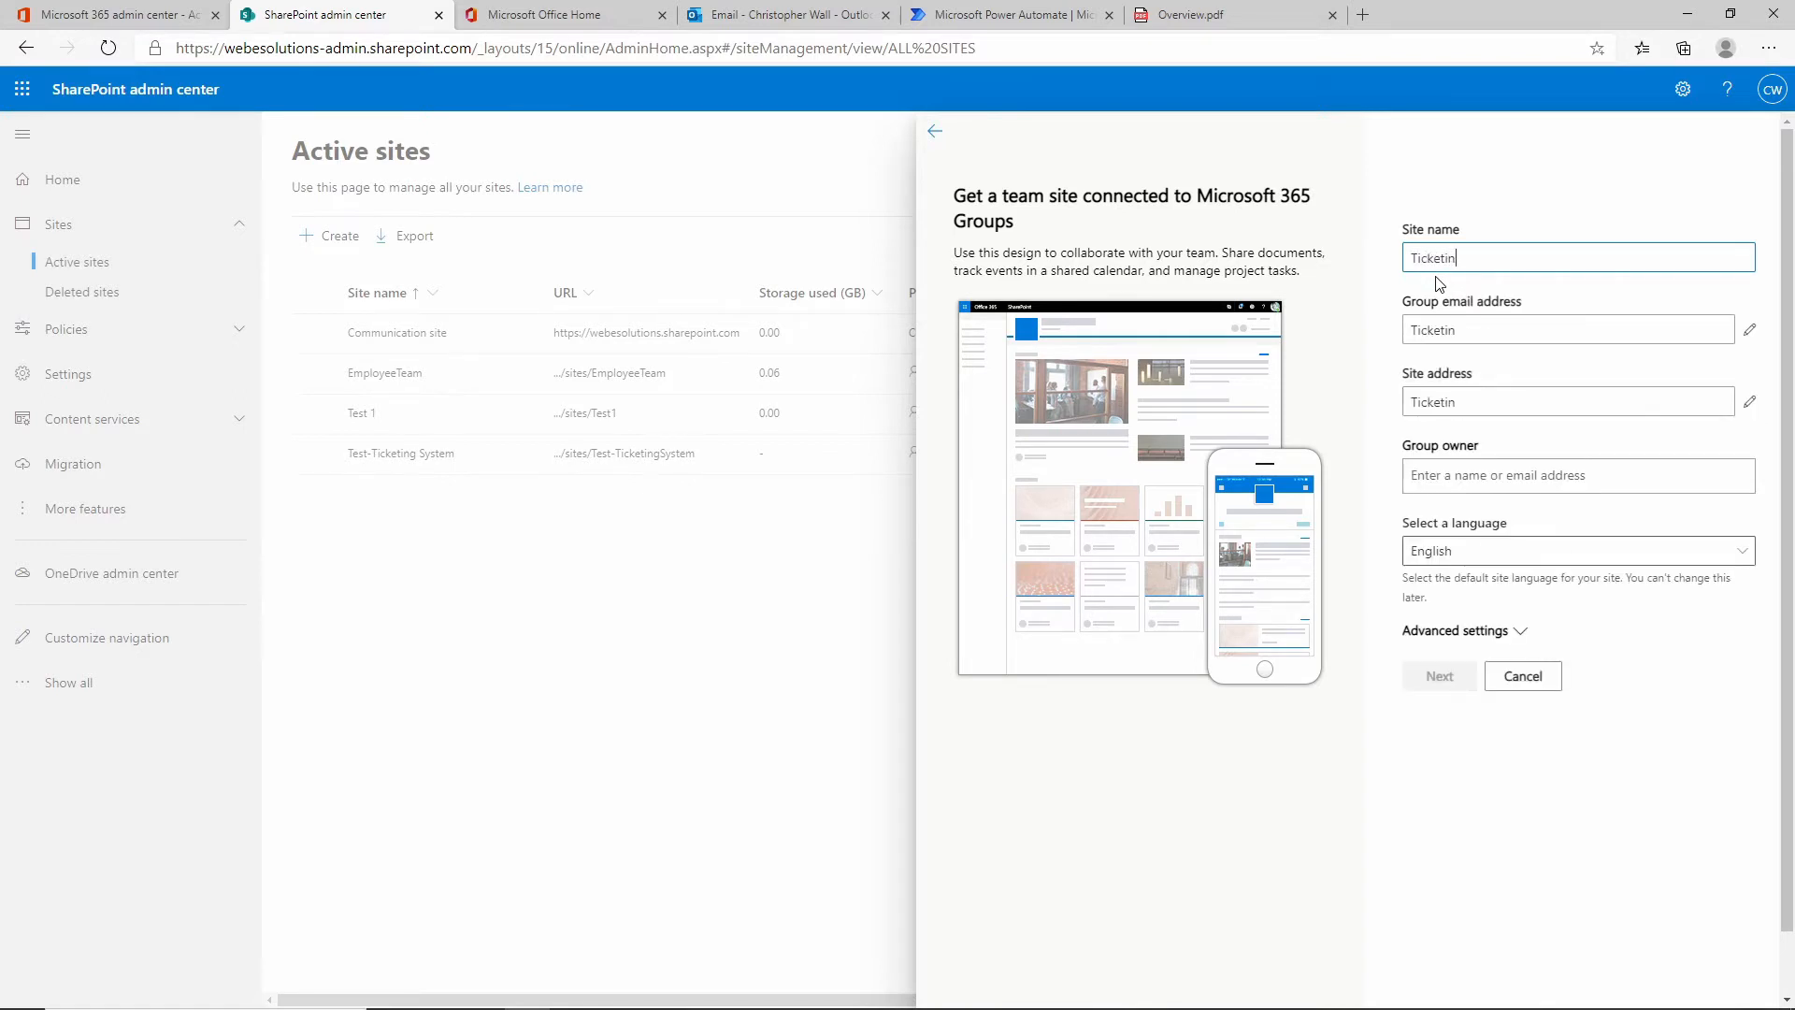
type("g System")
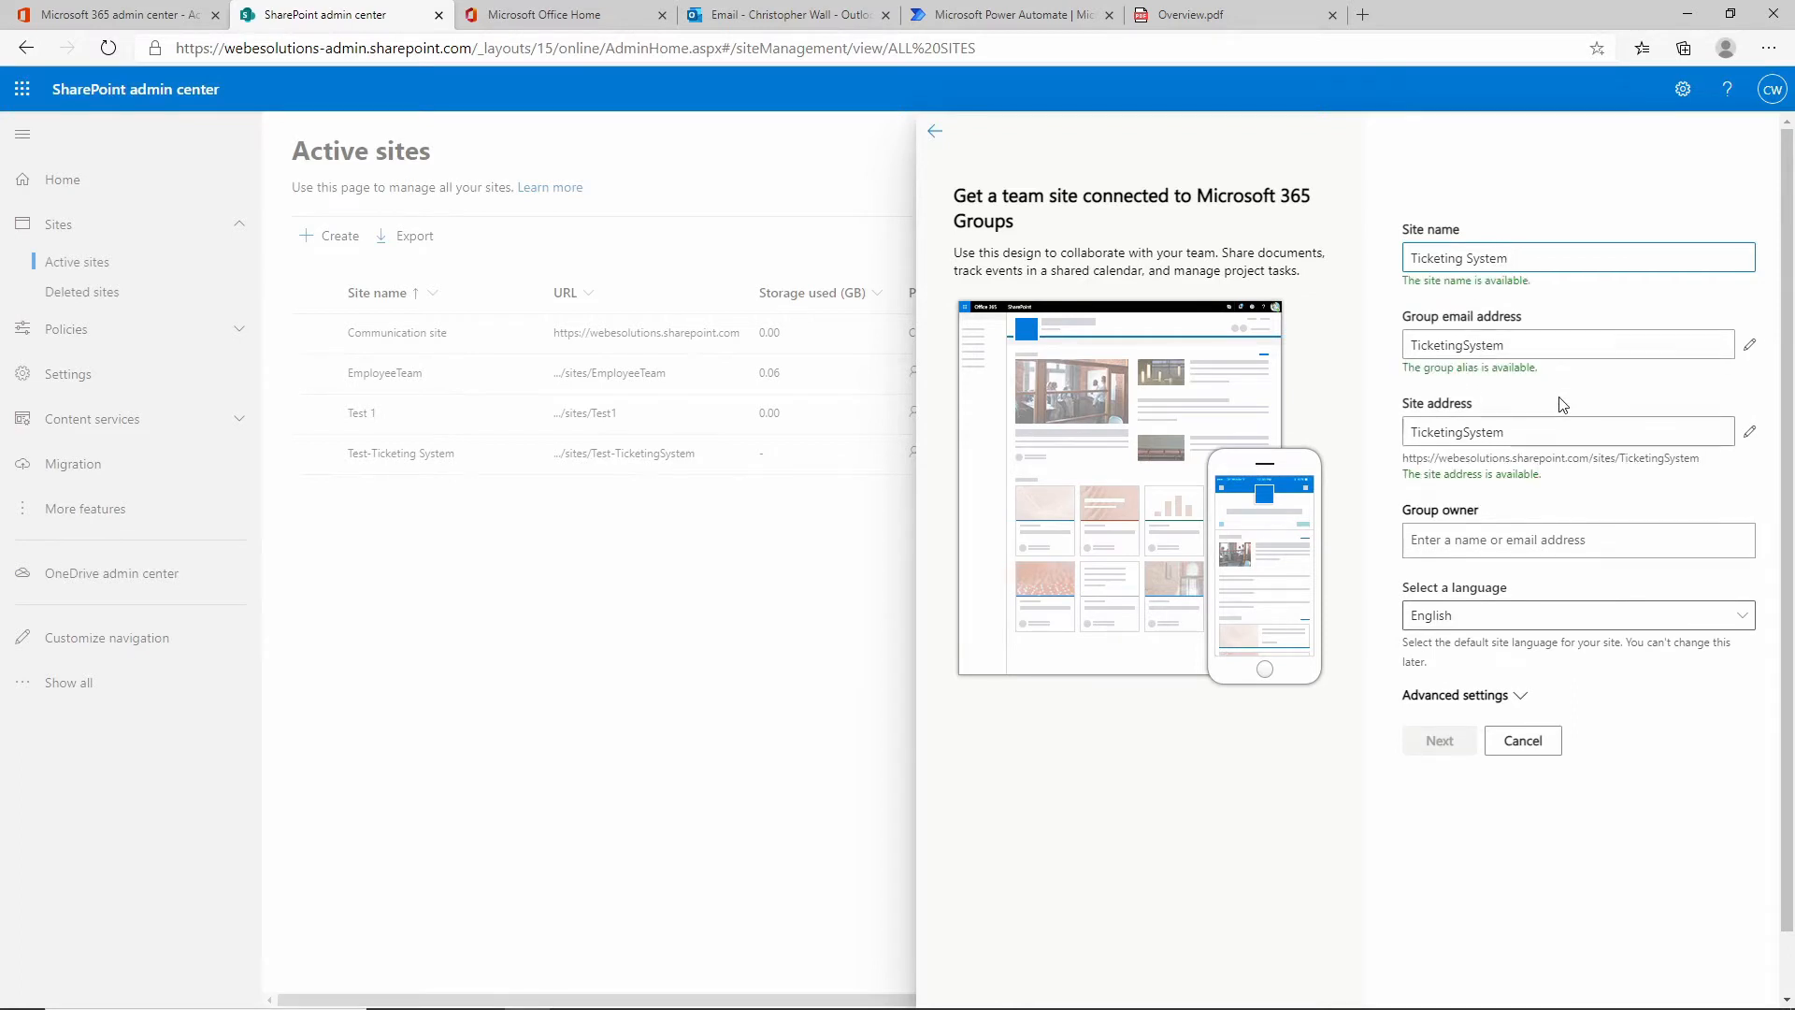
left_click(1749, 431)
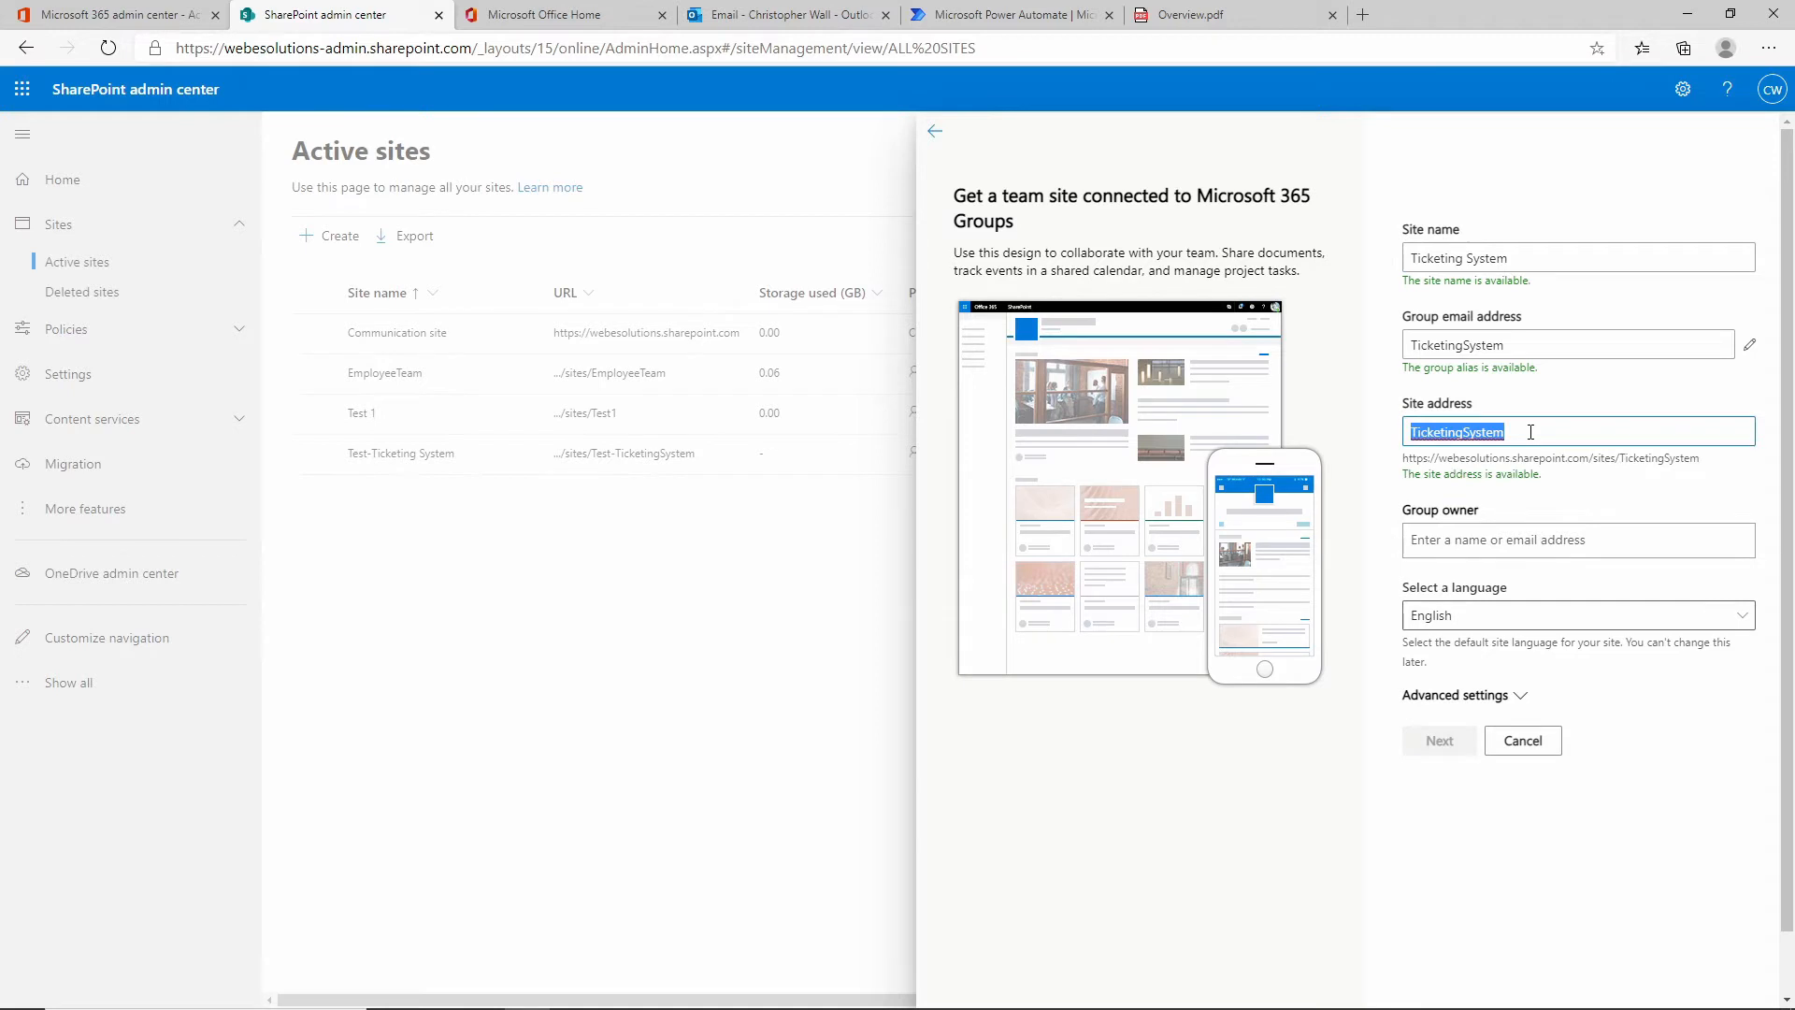
left_click_drag(1563, 435, 1386, 439)
type("01")
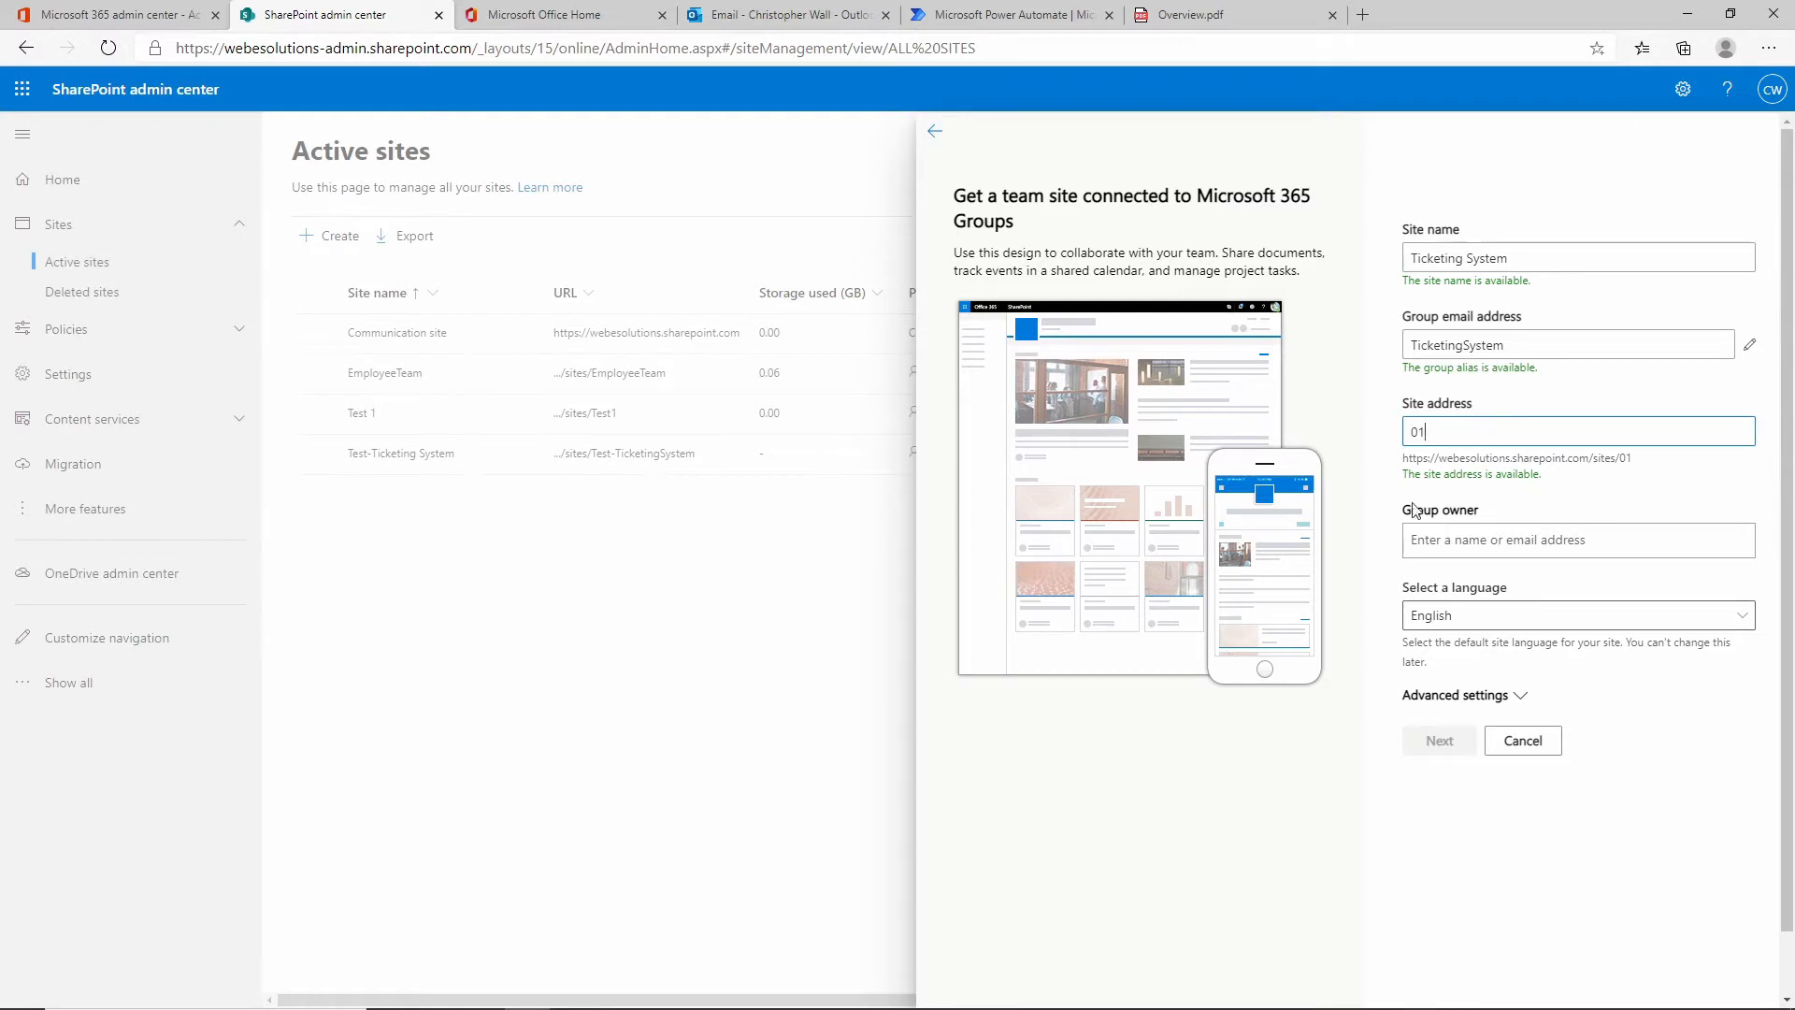
left_click(1509, 545)
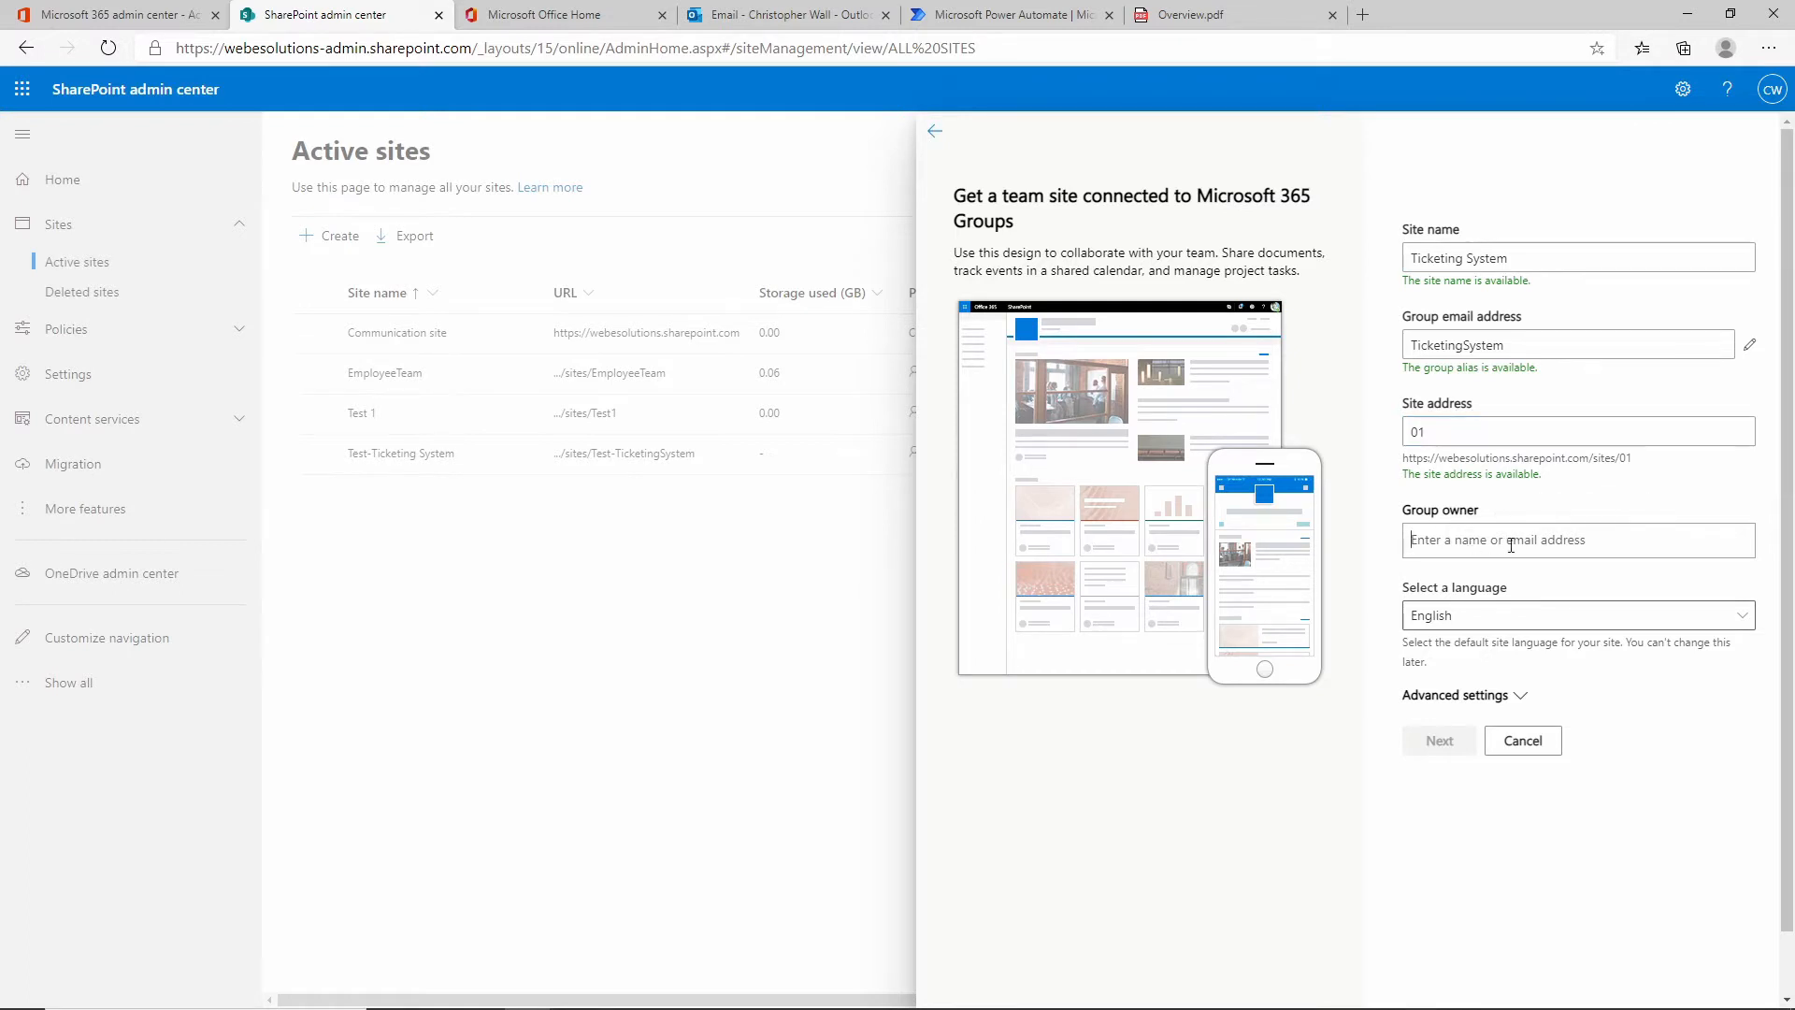
type("Admin")
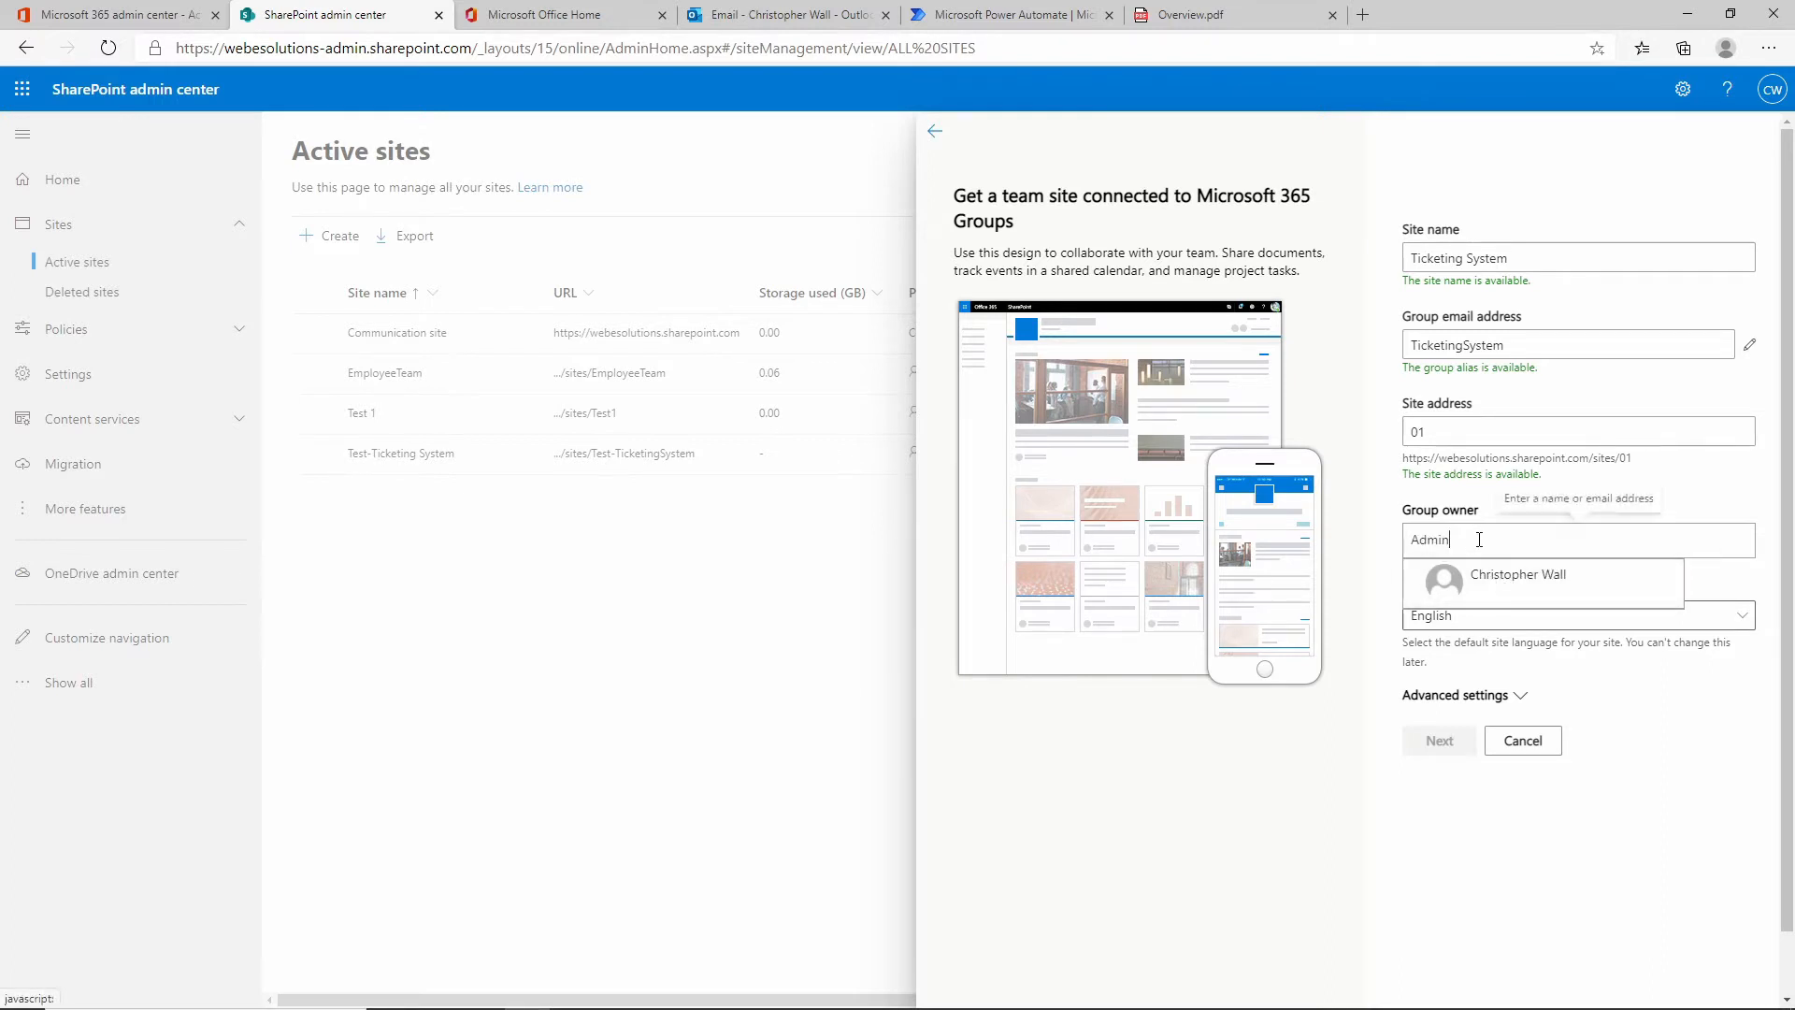
left_click(1494, 584)
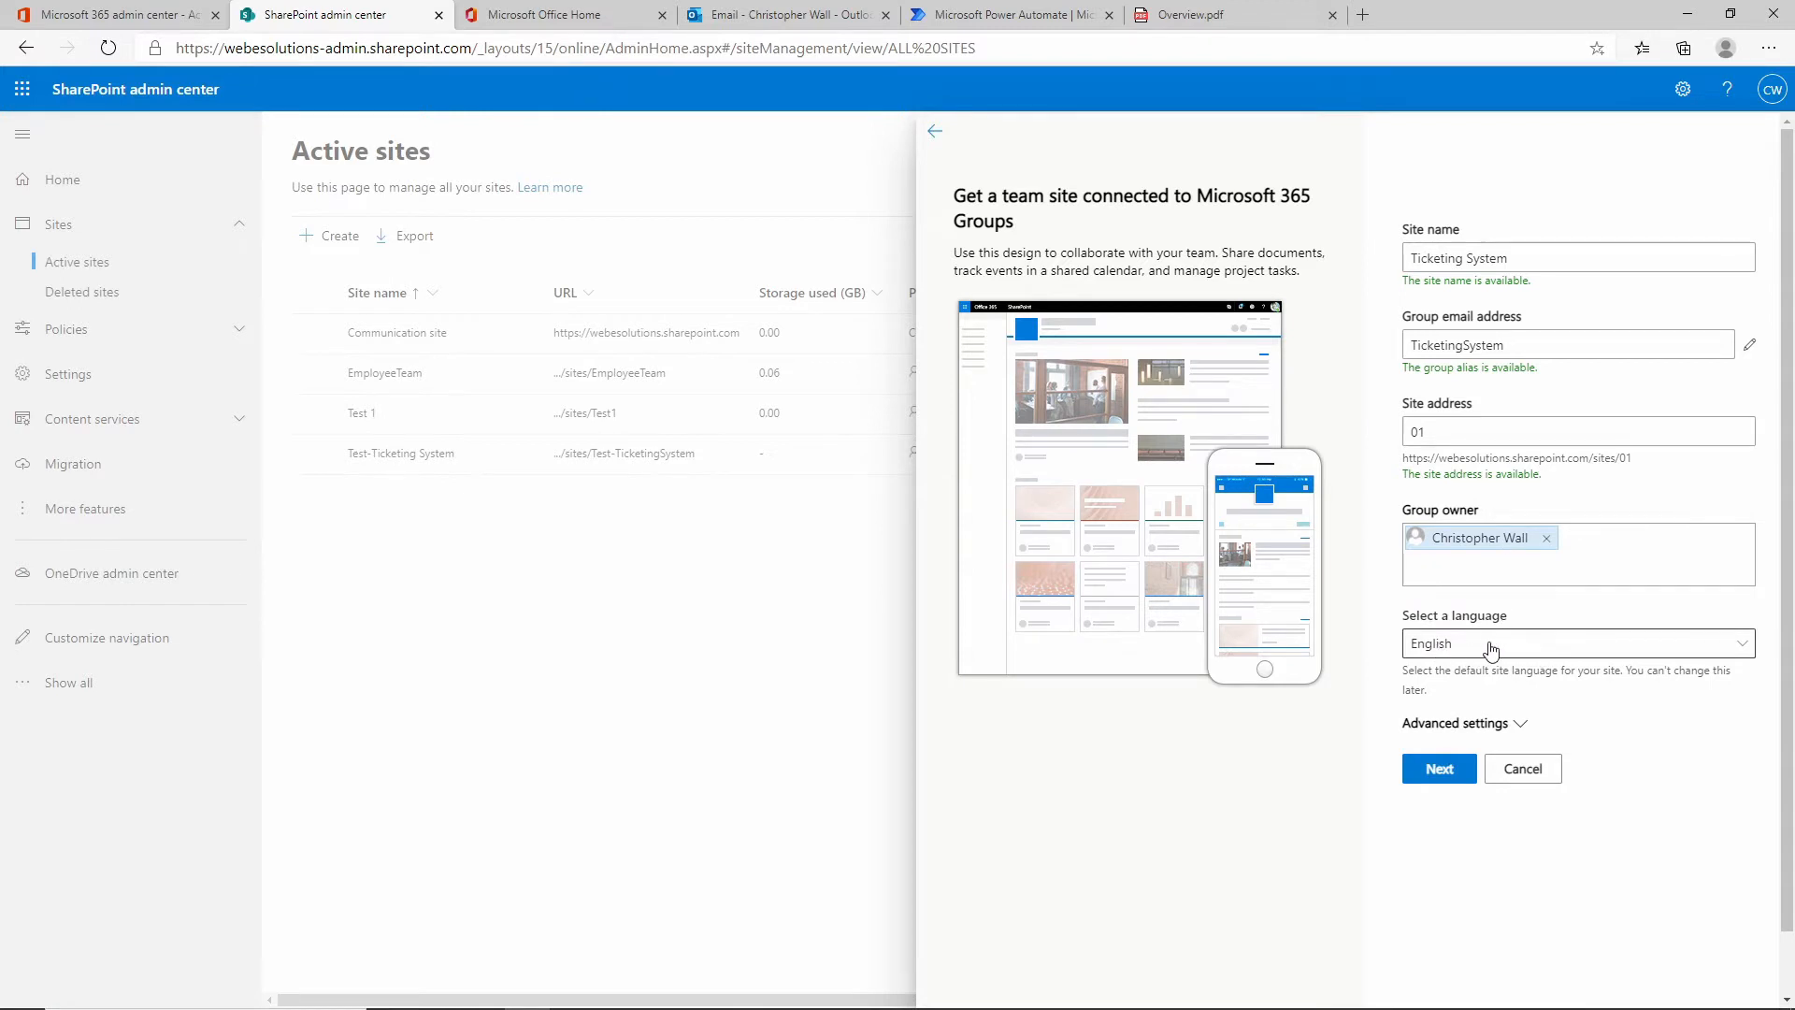
Make the site Public with the UTC+01:00 Amsterdam time zone, then continue to members.
left_click(1520, 732)
scroll(1638, 721, "down", 1)
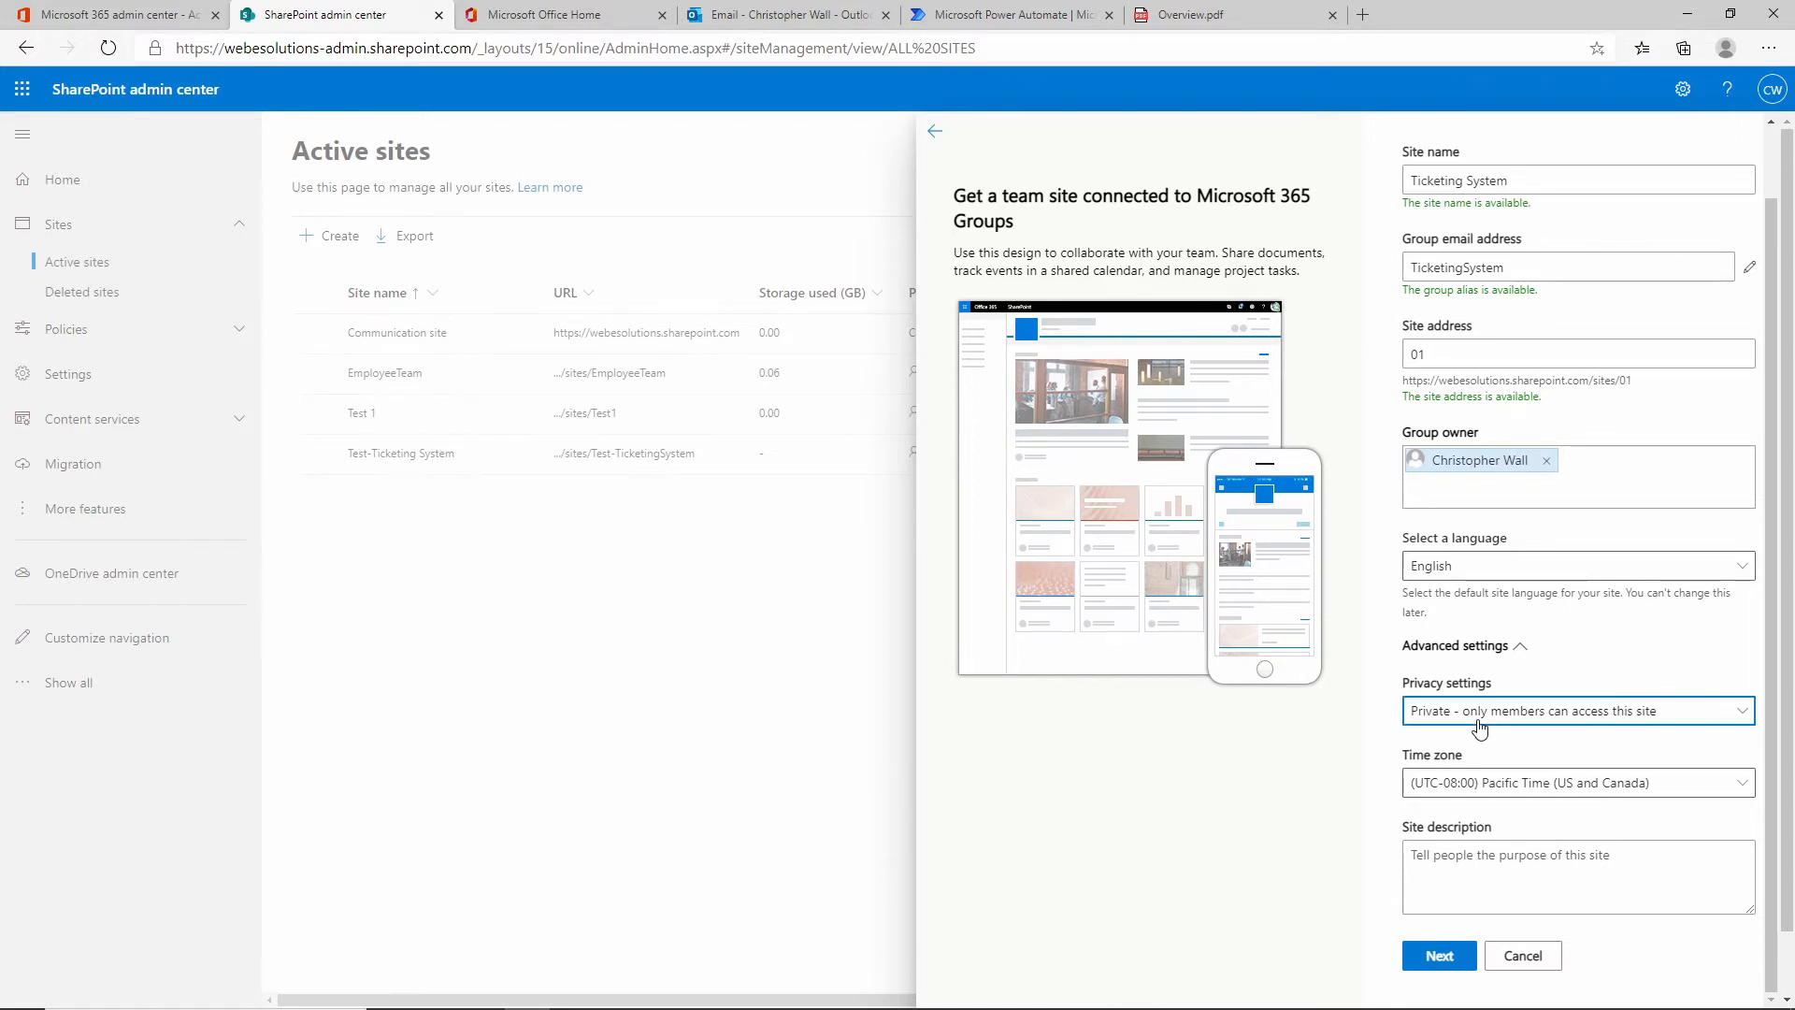
left_click(1479, 721)
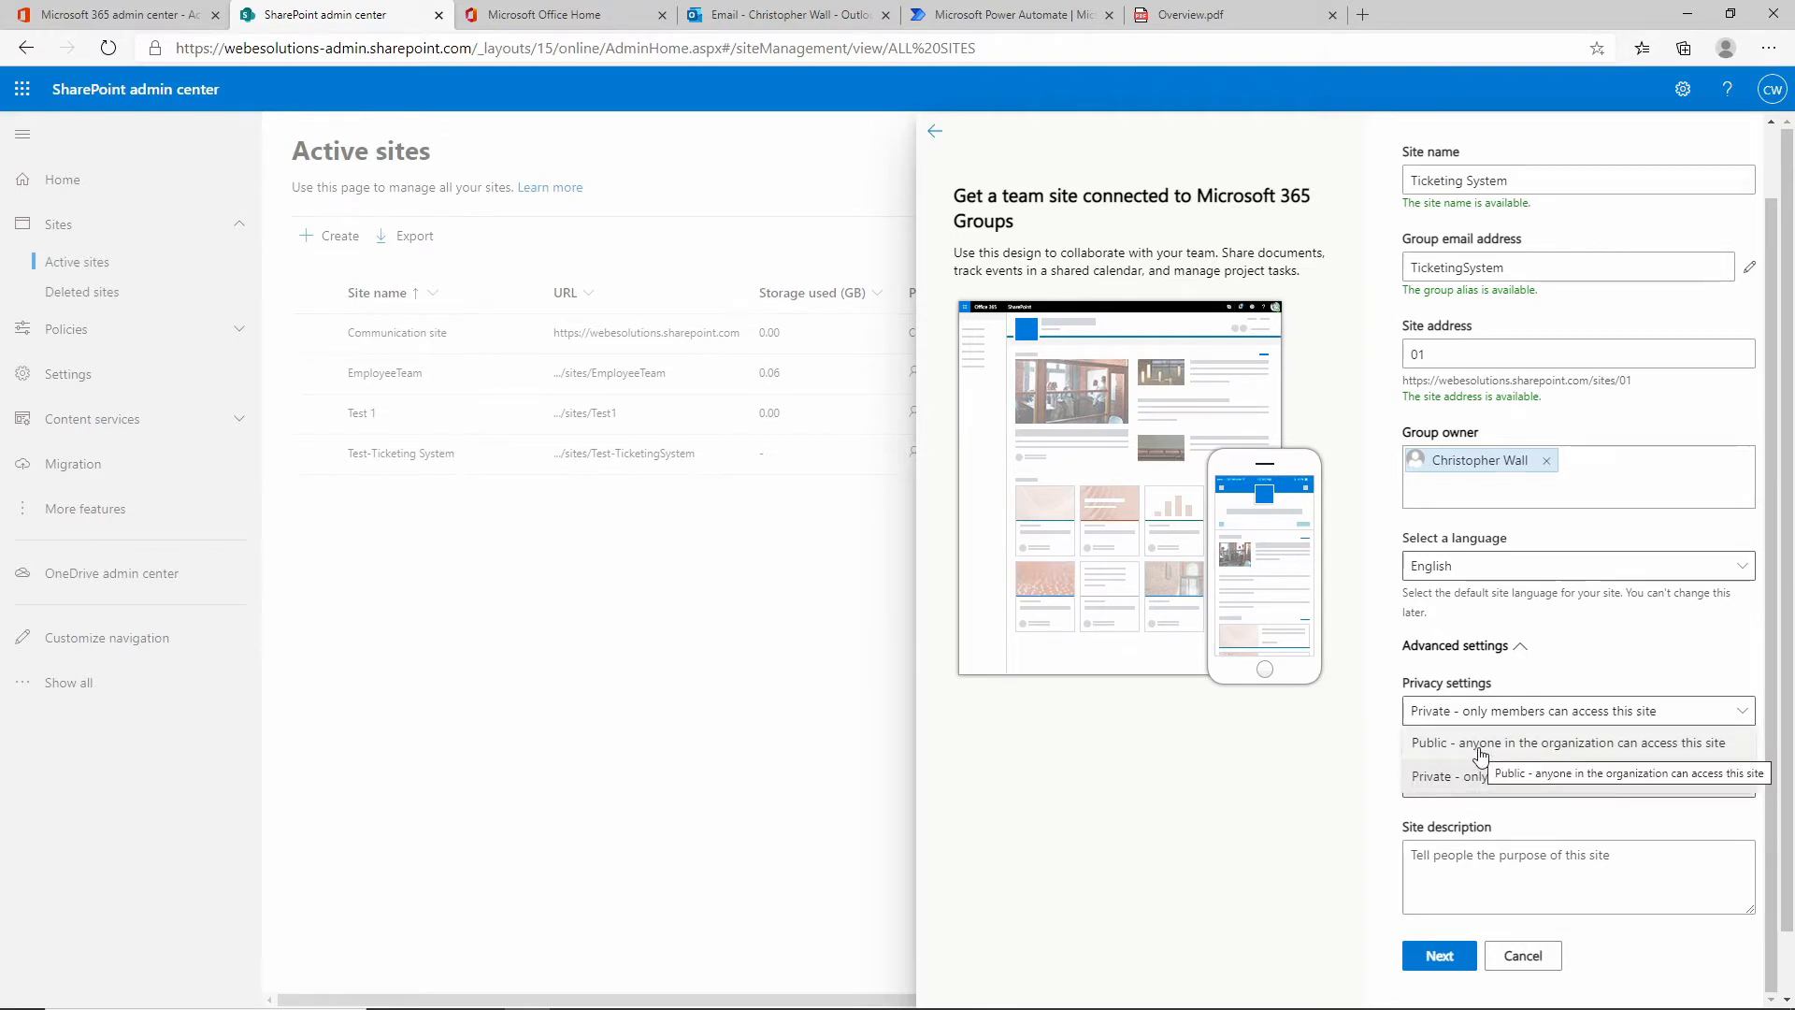
left_click(1555, 758)
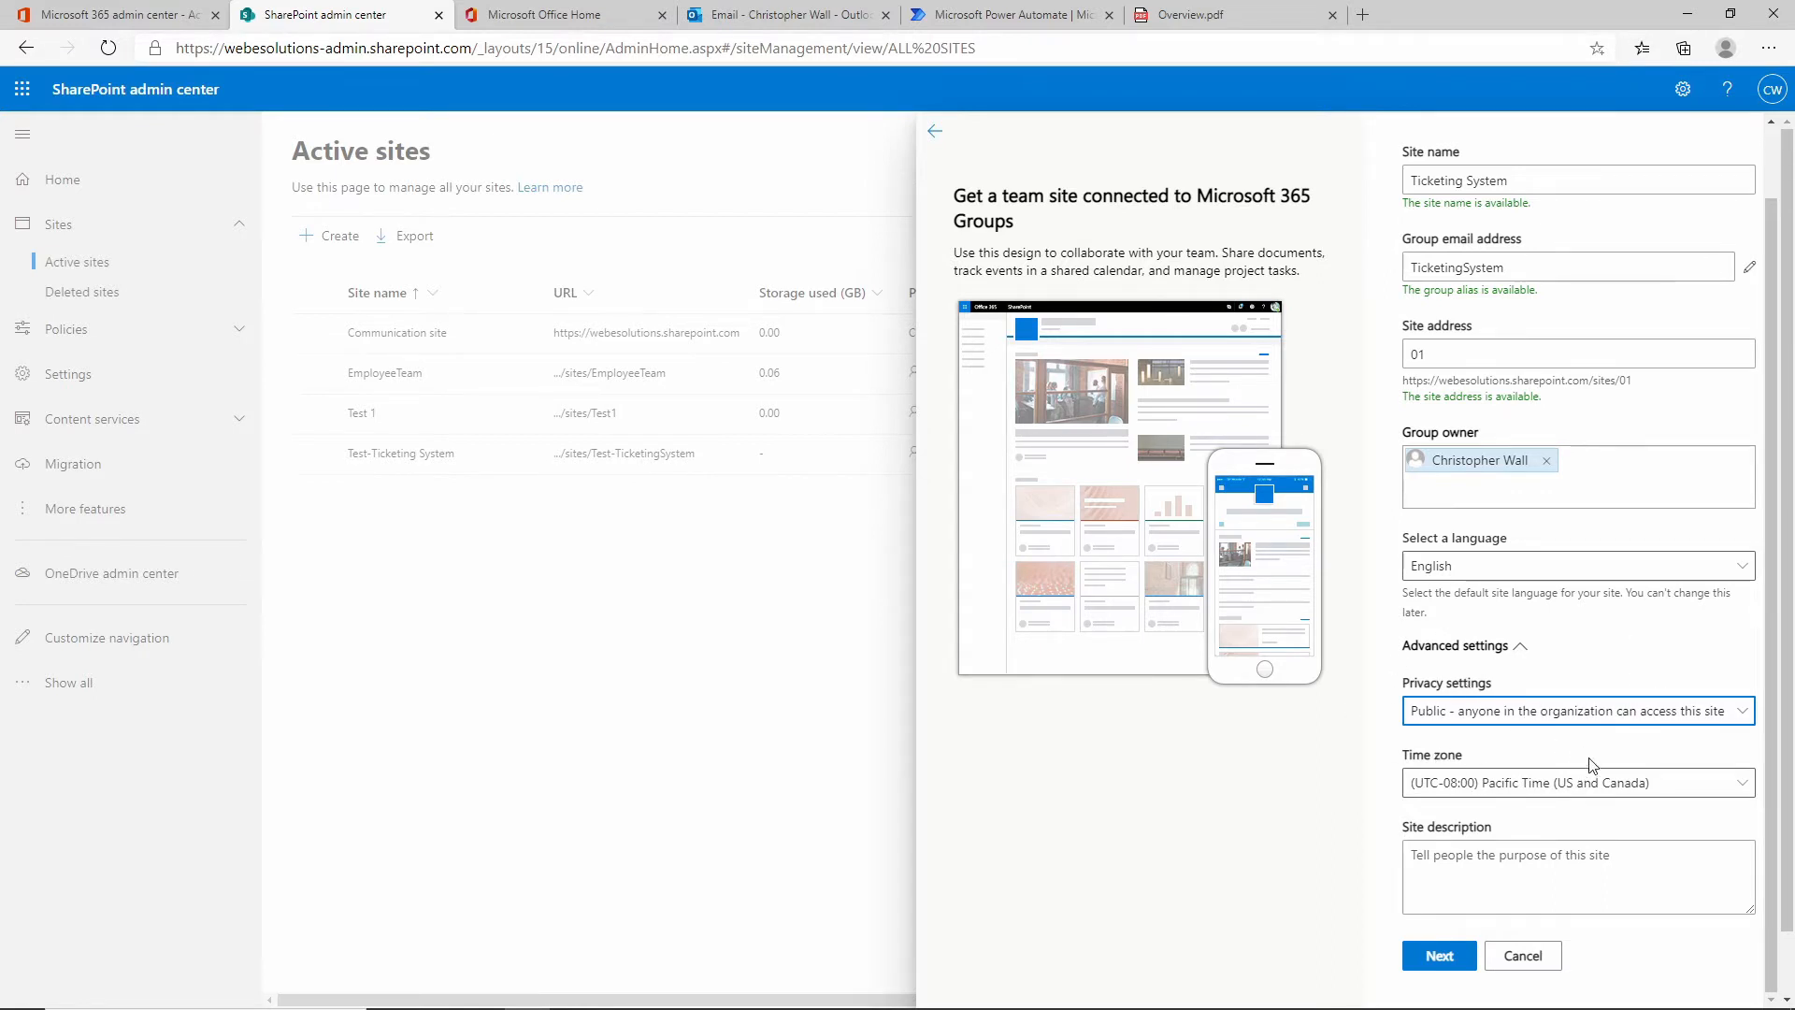
left_click(1573, 790)
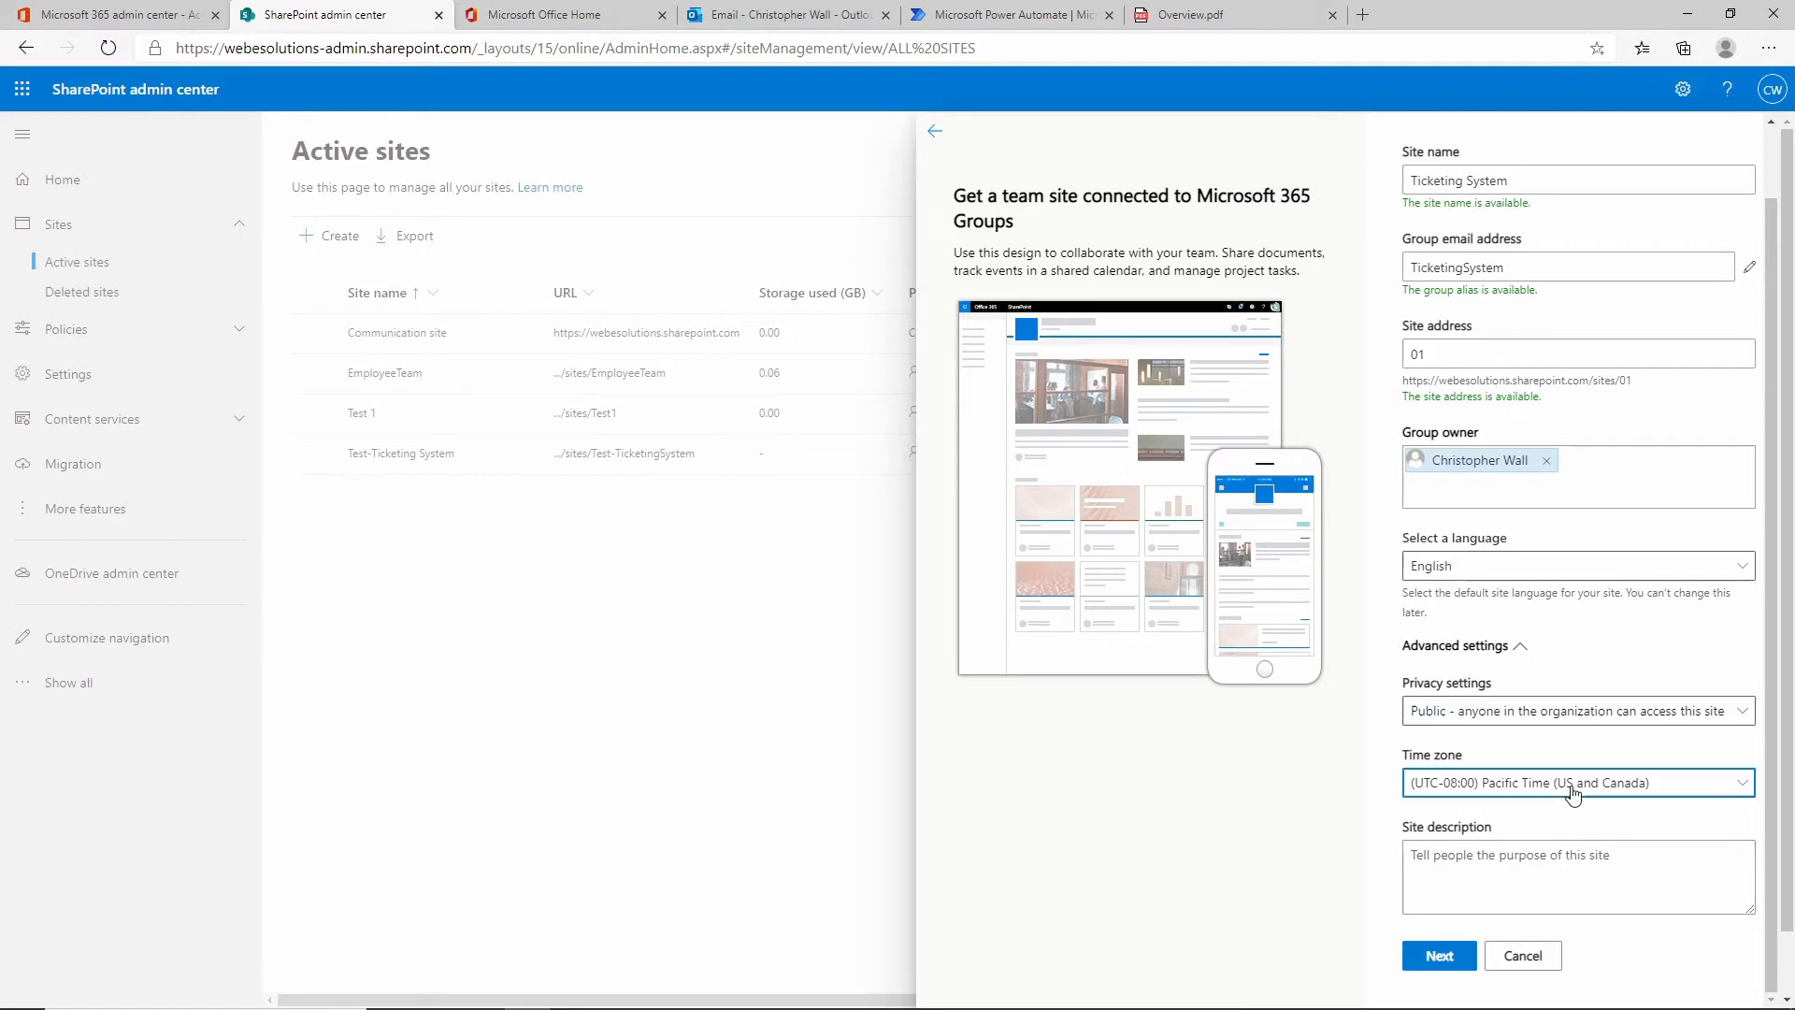
left_click(1574, 790)
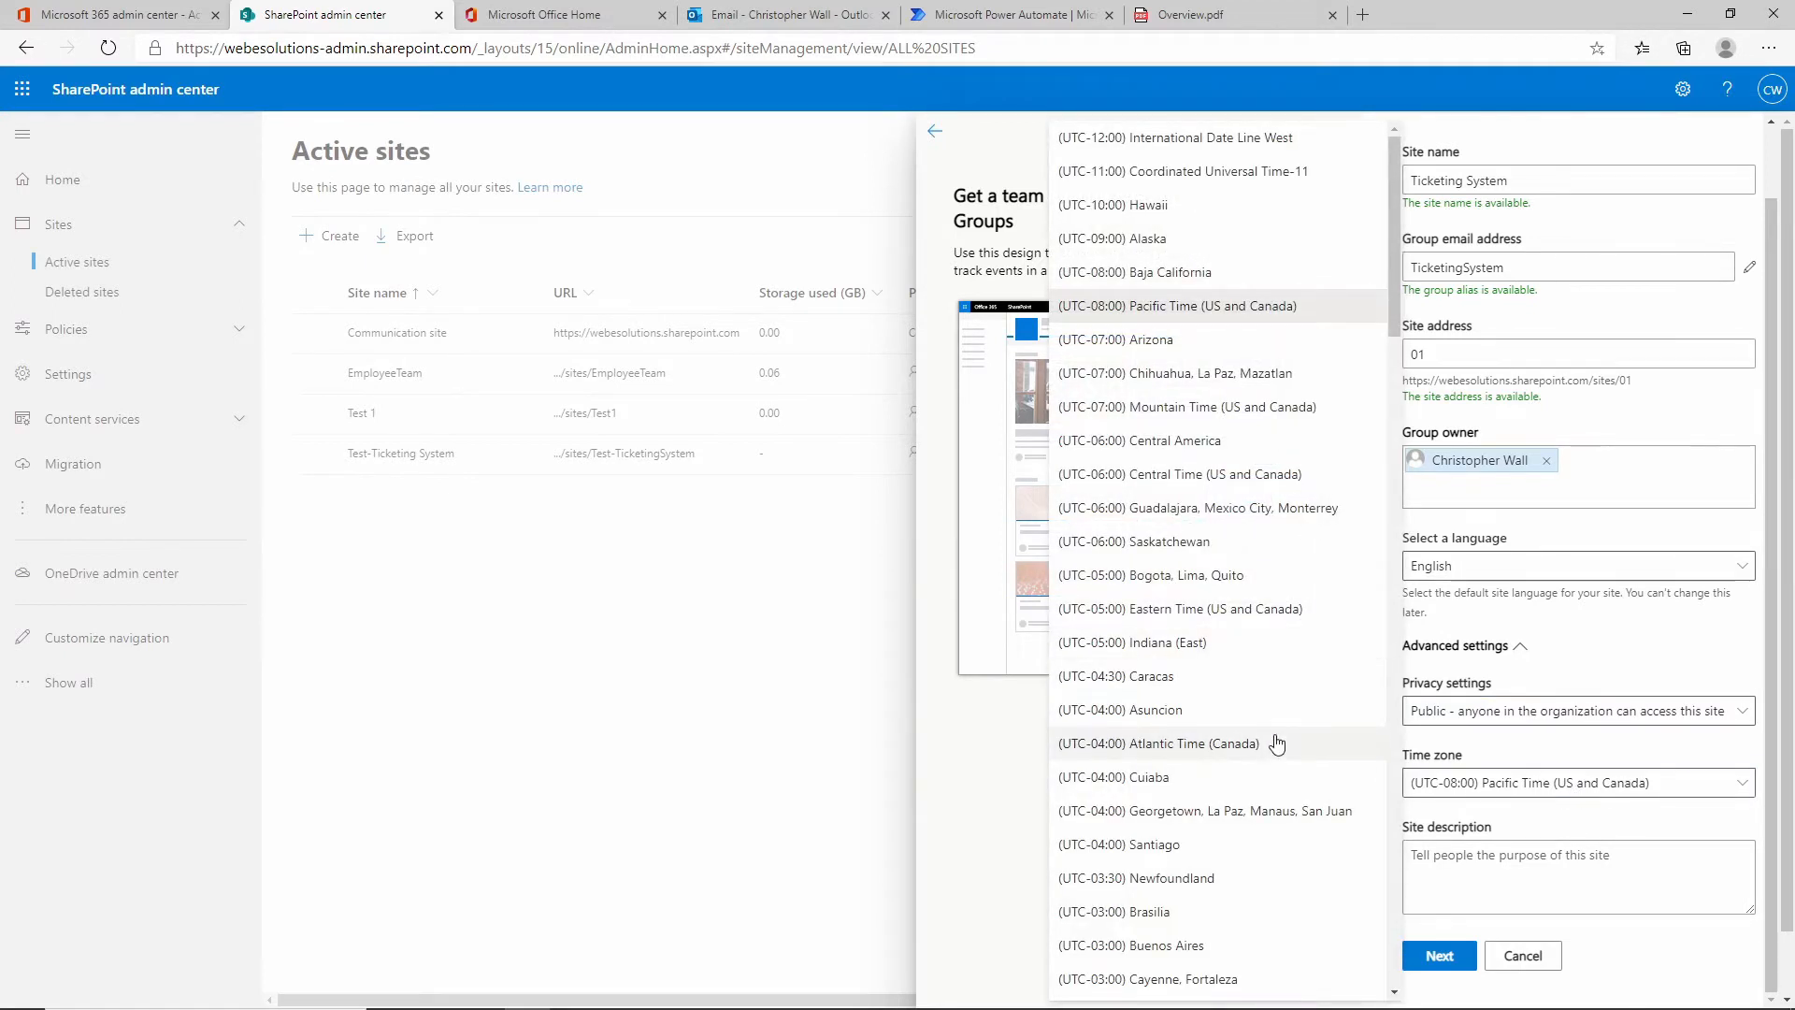
scroll(1238, 471, "down", 10)
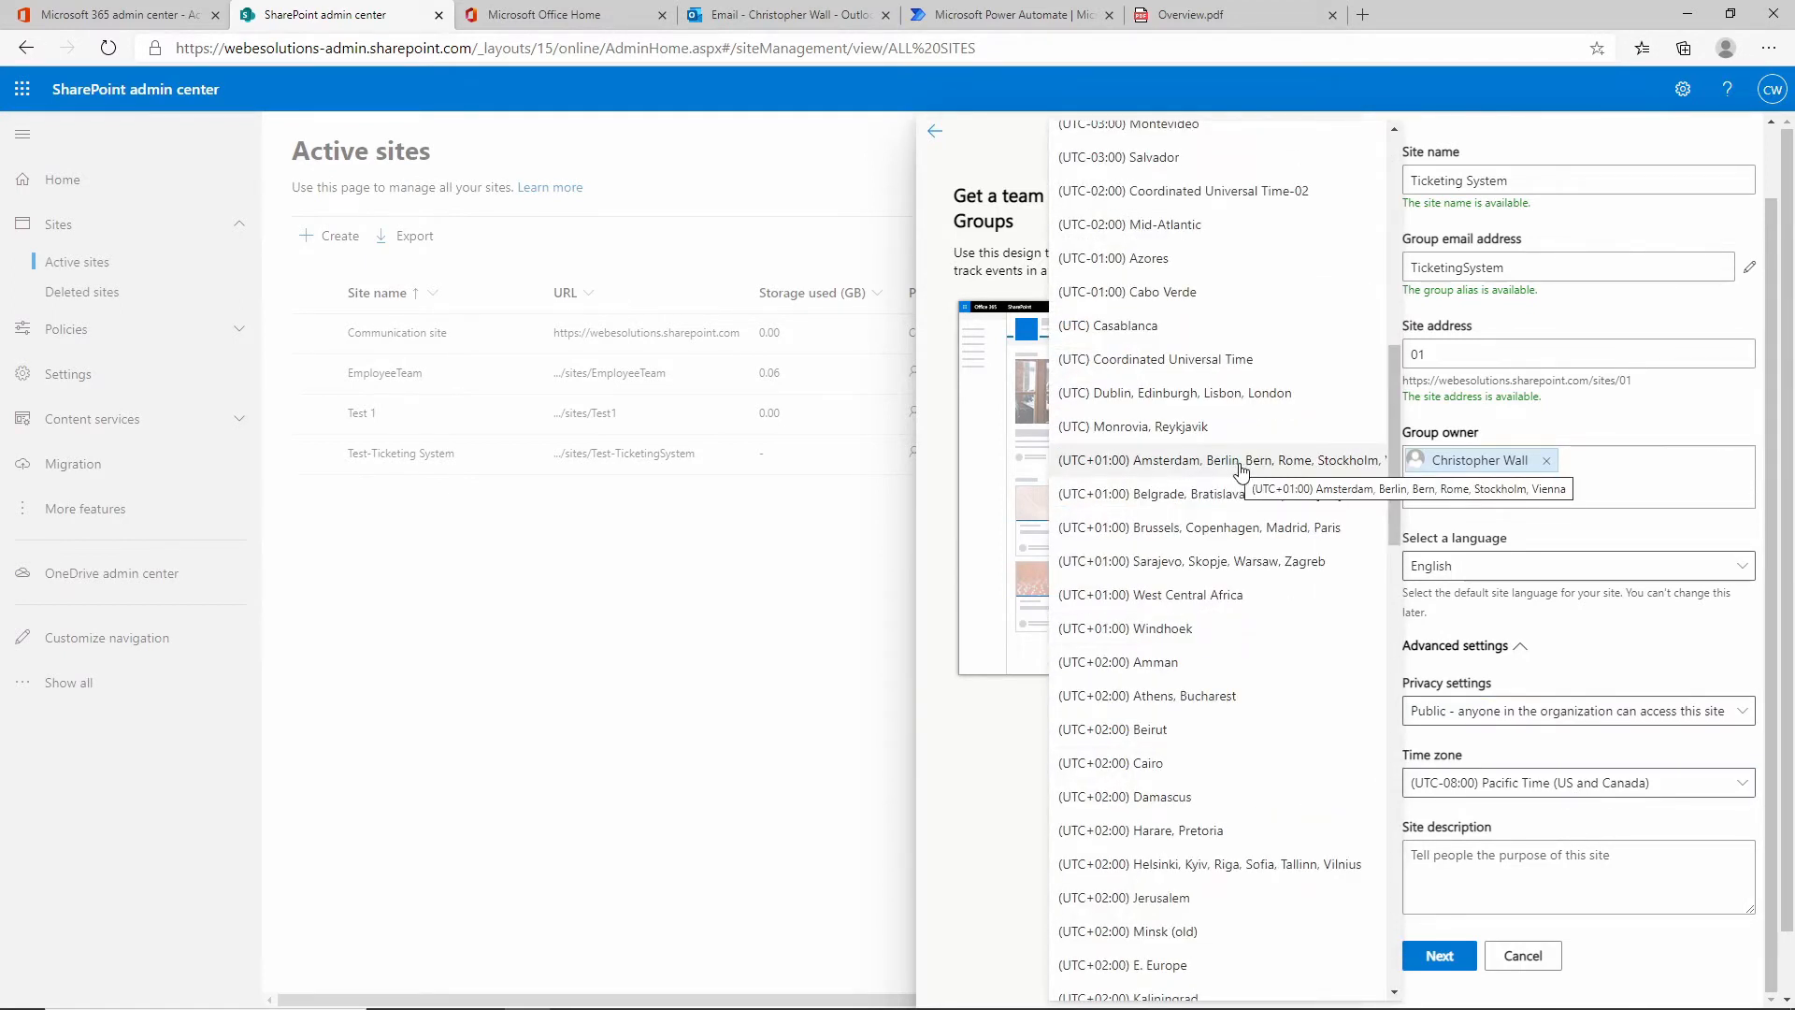
left_click(1241, 465)
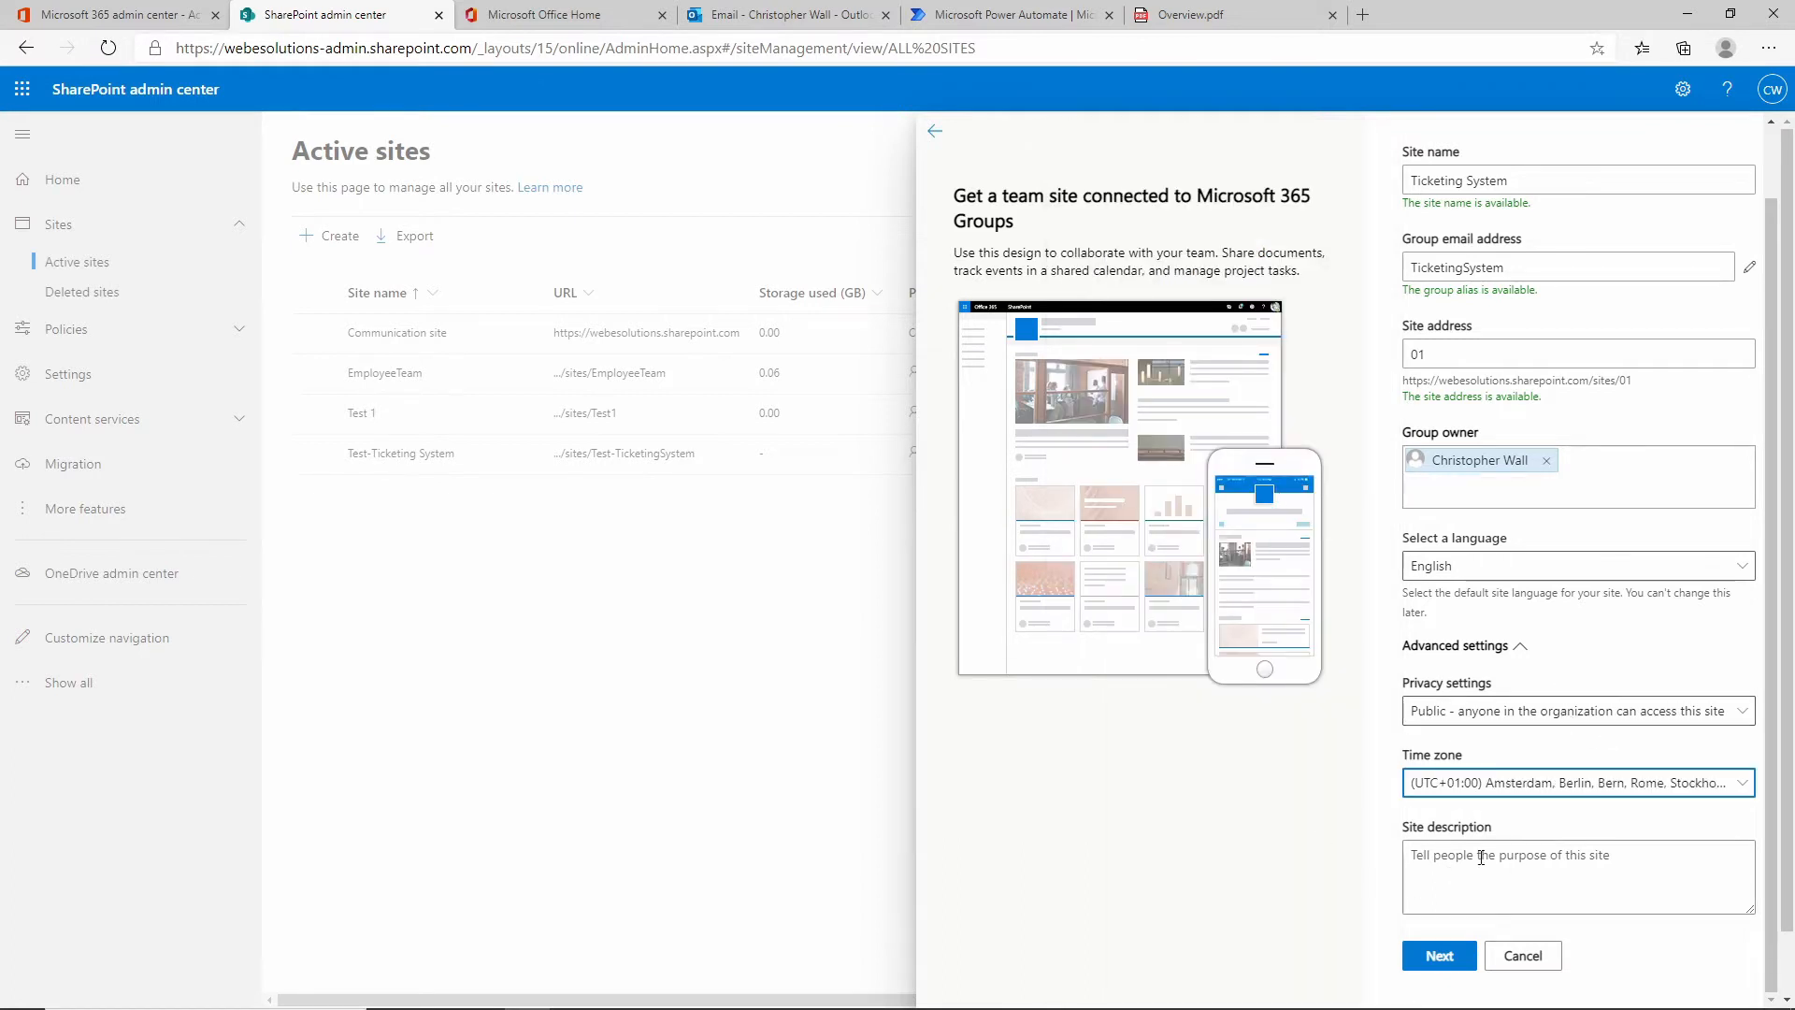
left_click(1454, 963)
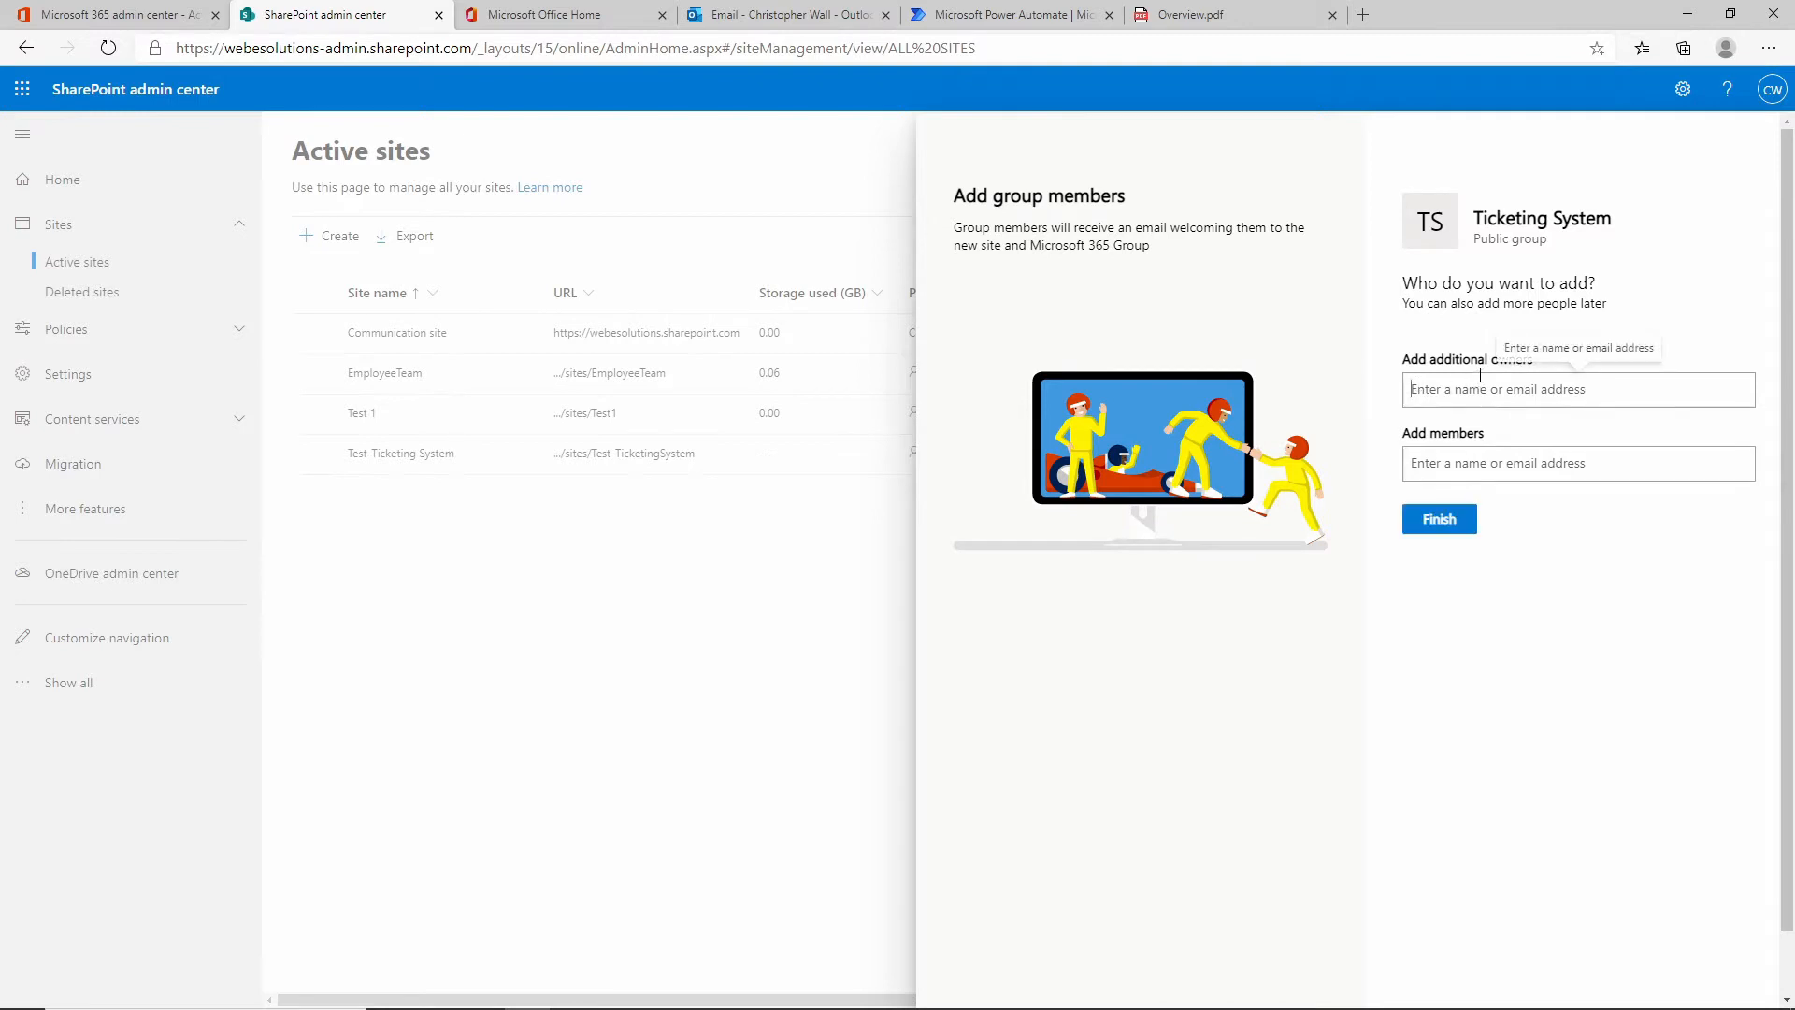
Finish creating the Ticketing System site without members and review its permissions in Active sites.
left_click(1451, 521)
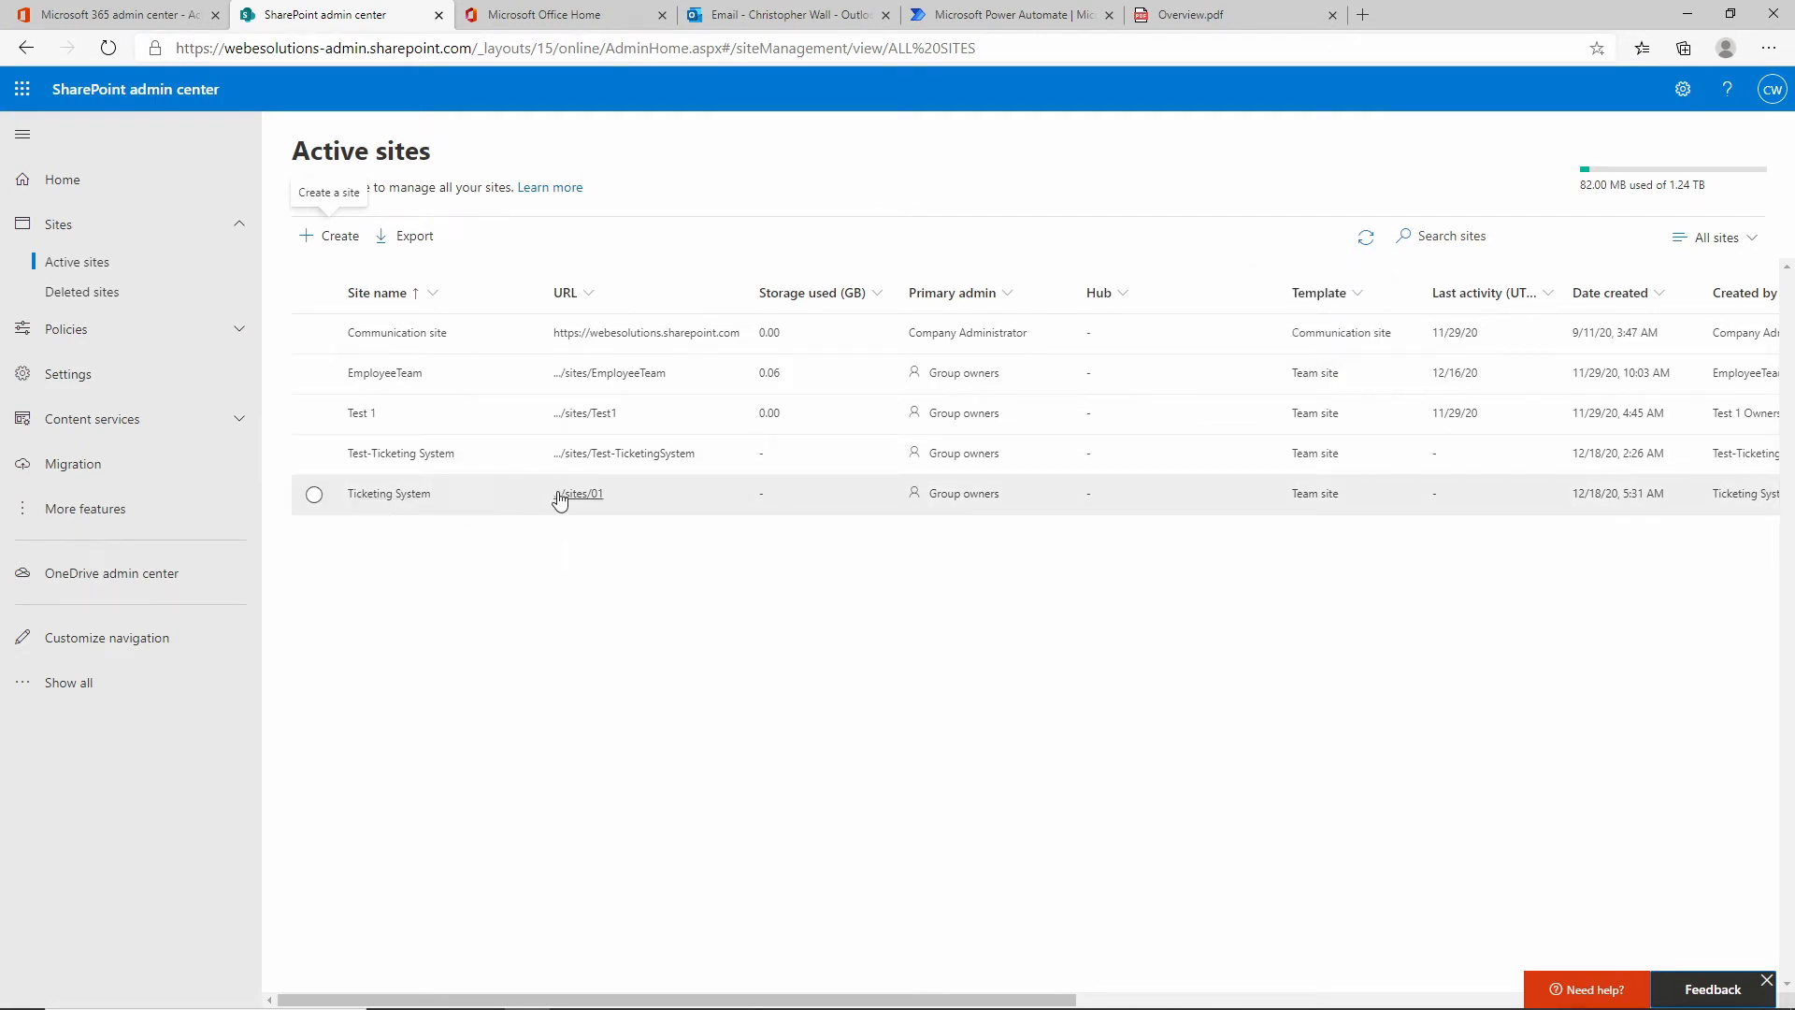
left_click(394, 503)
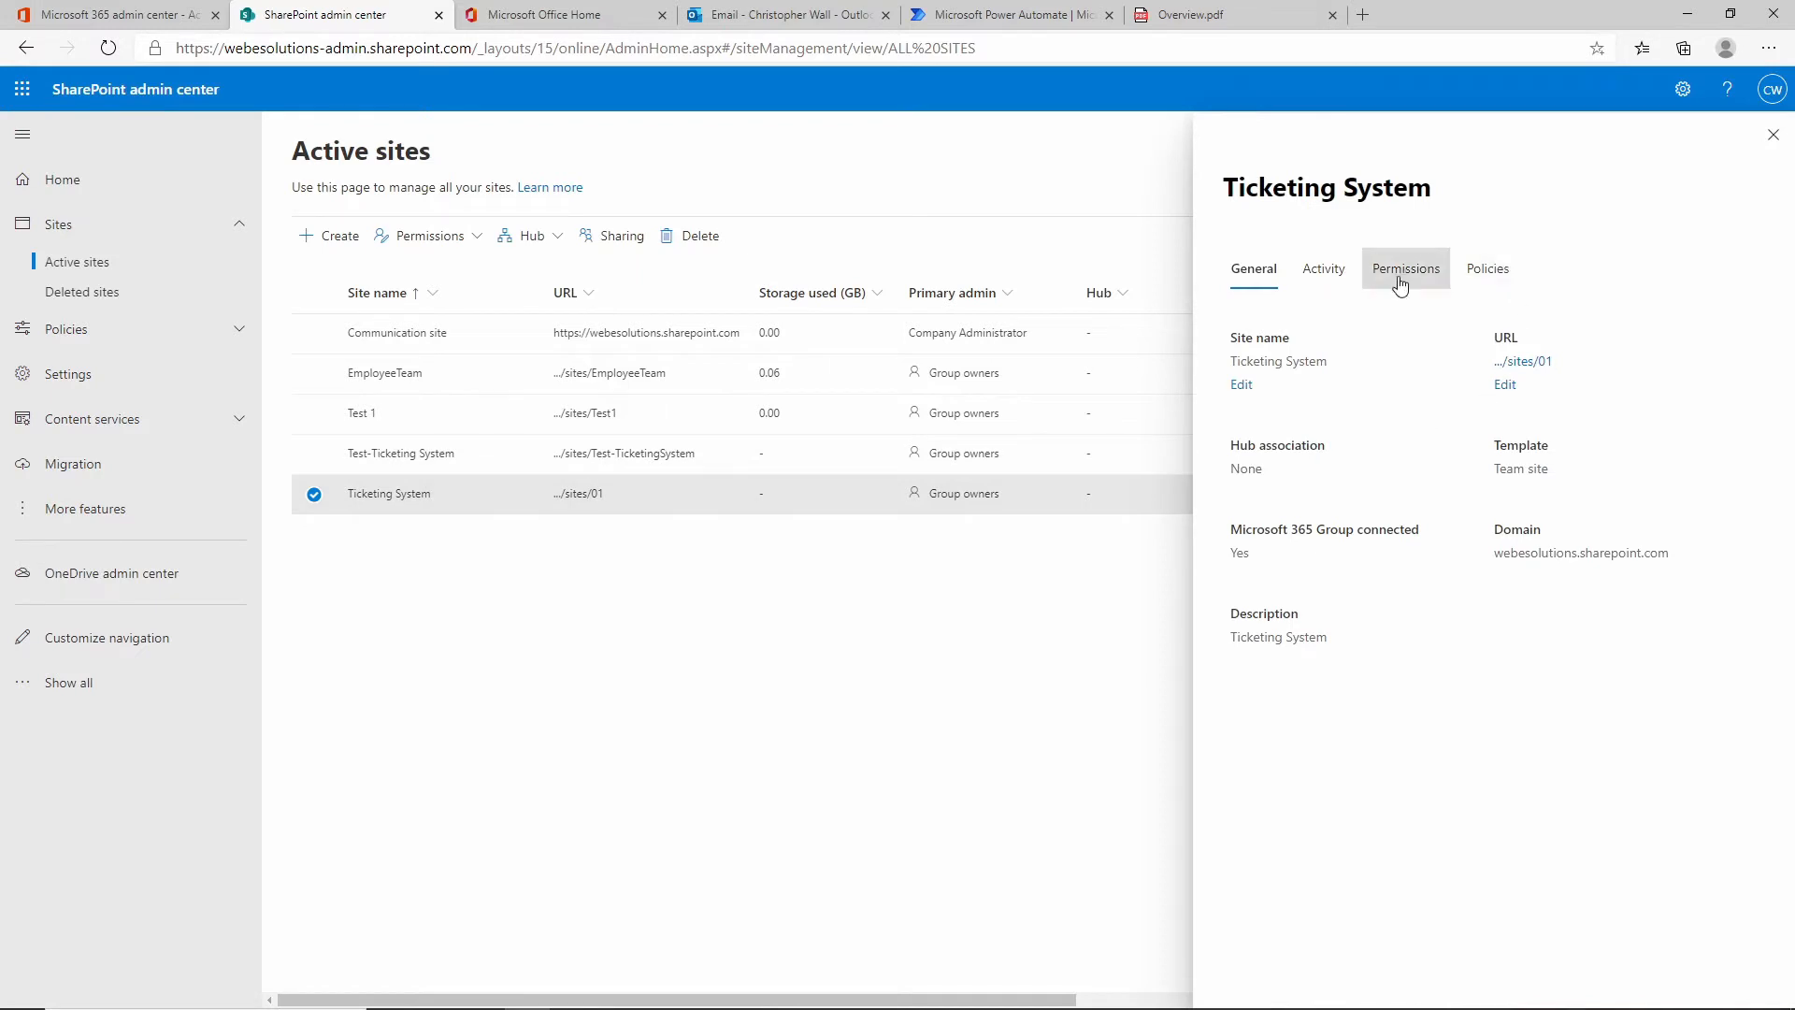
left_click(1400, 271)
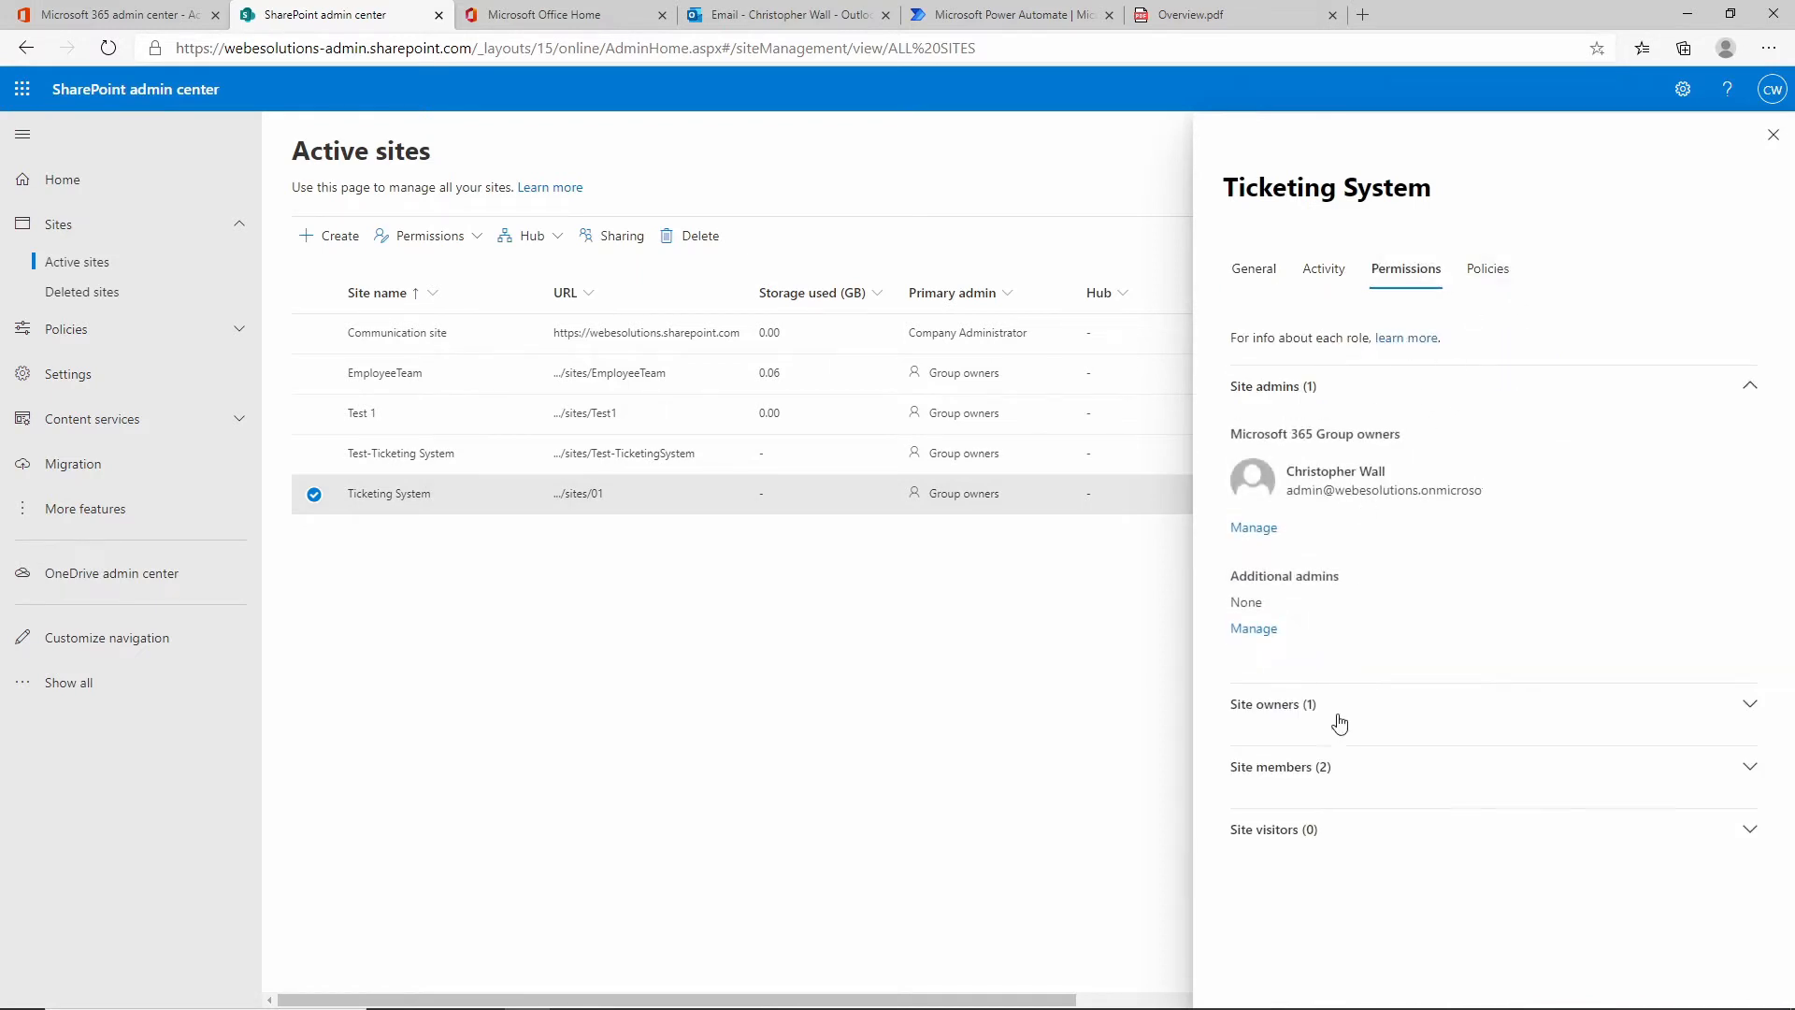
left_click(1772, 138)
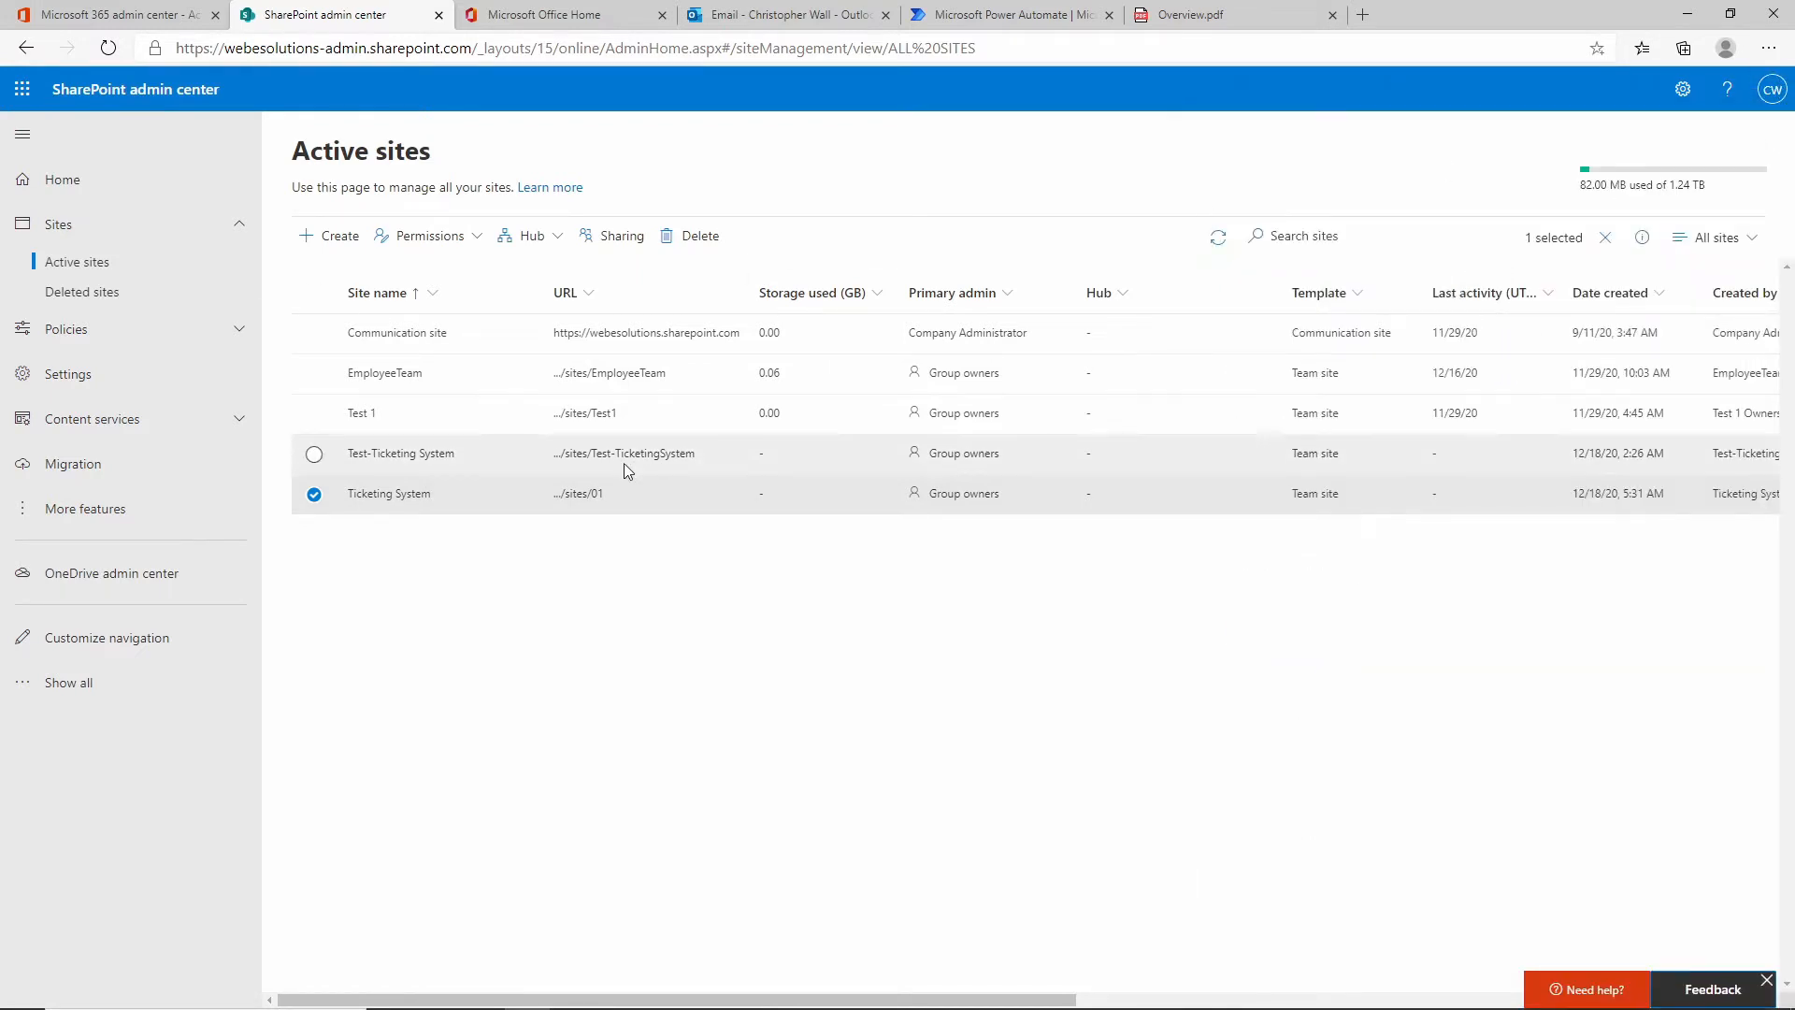
Open the Ticketing System site's home page and bring up its Settings panel.
left_click(579, 503)
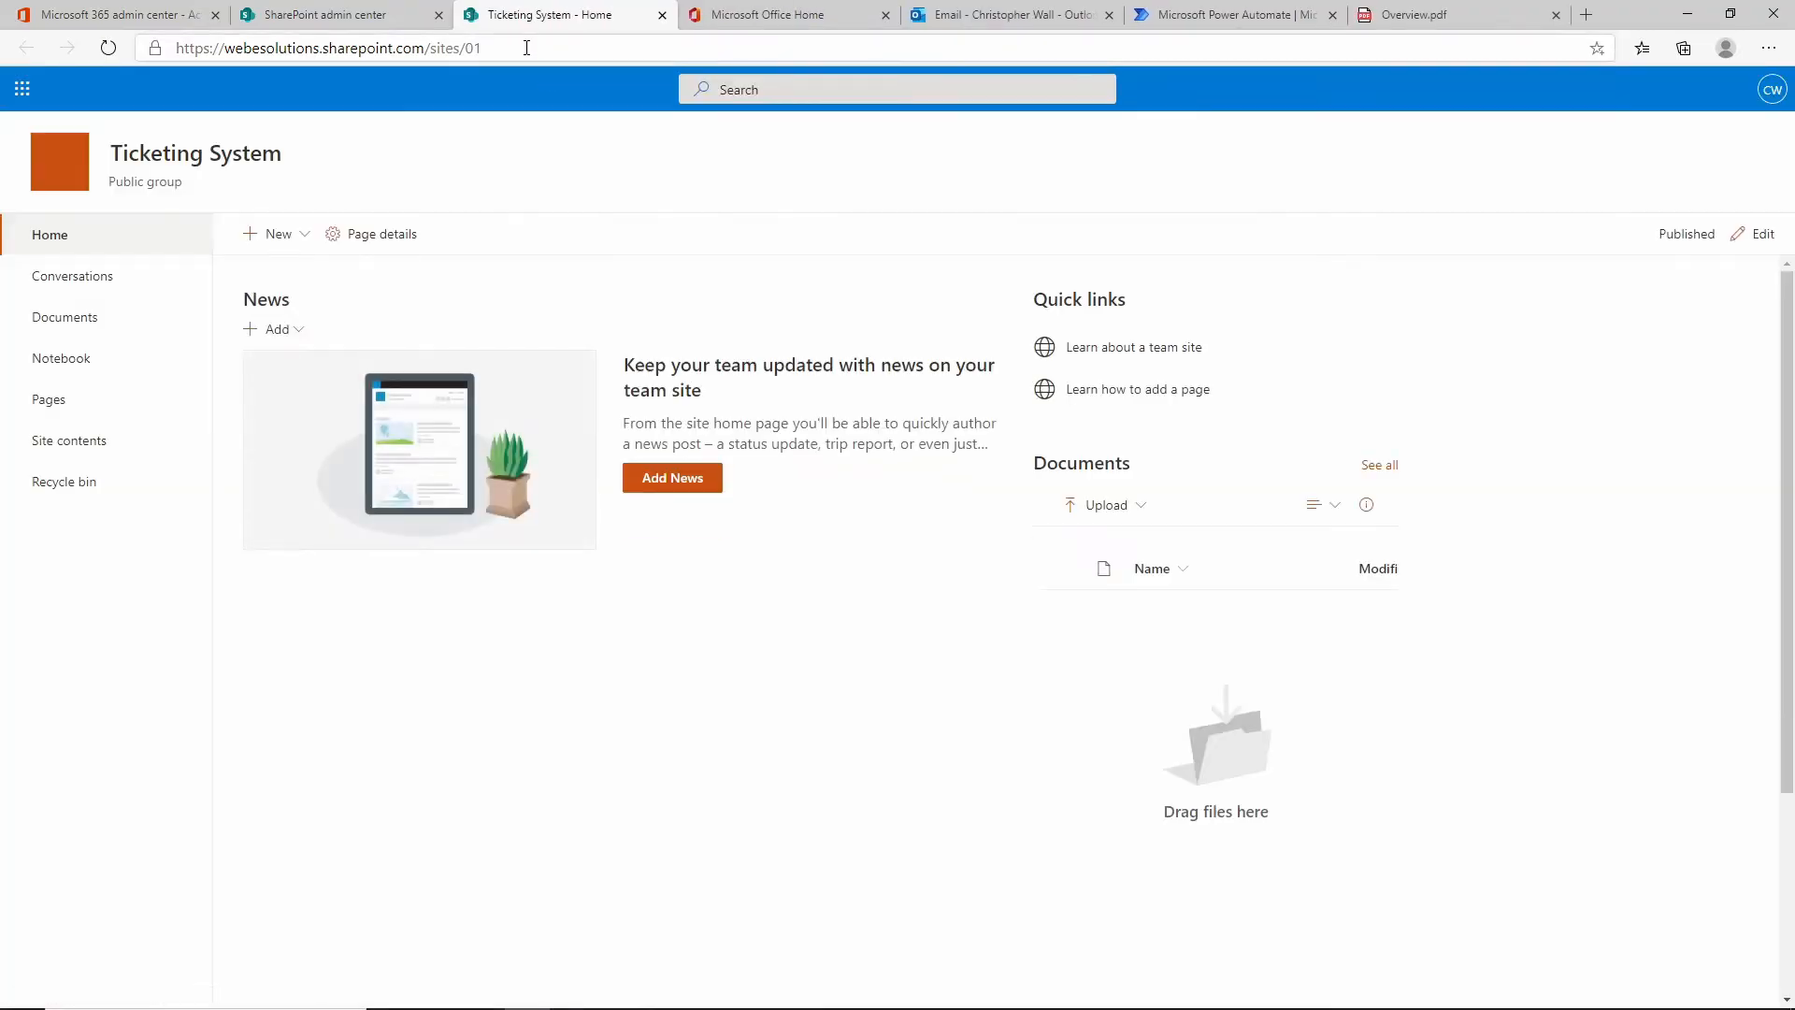
double_click(273, 48)
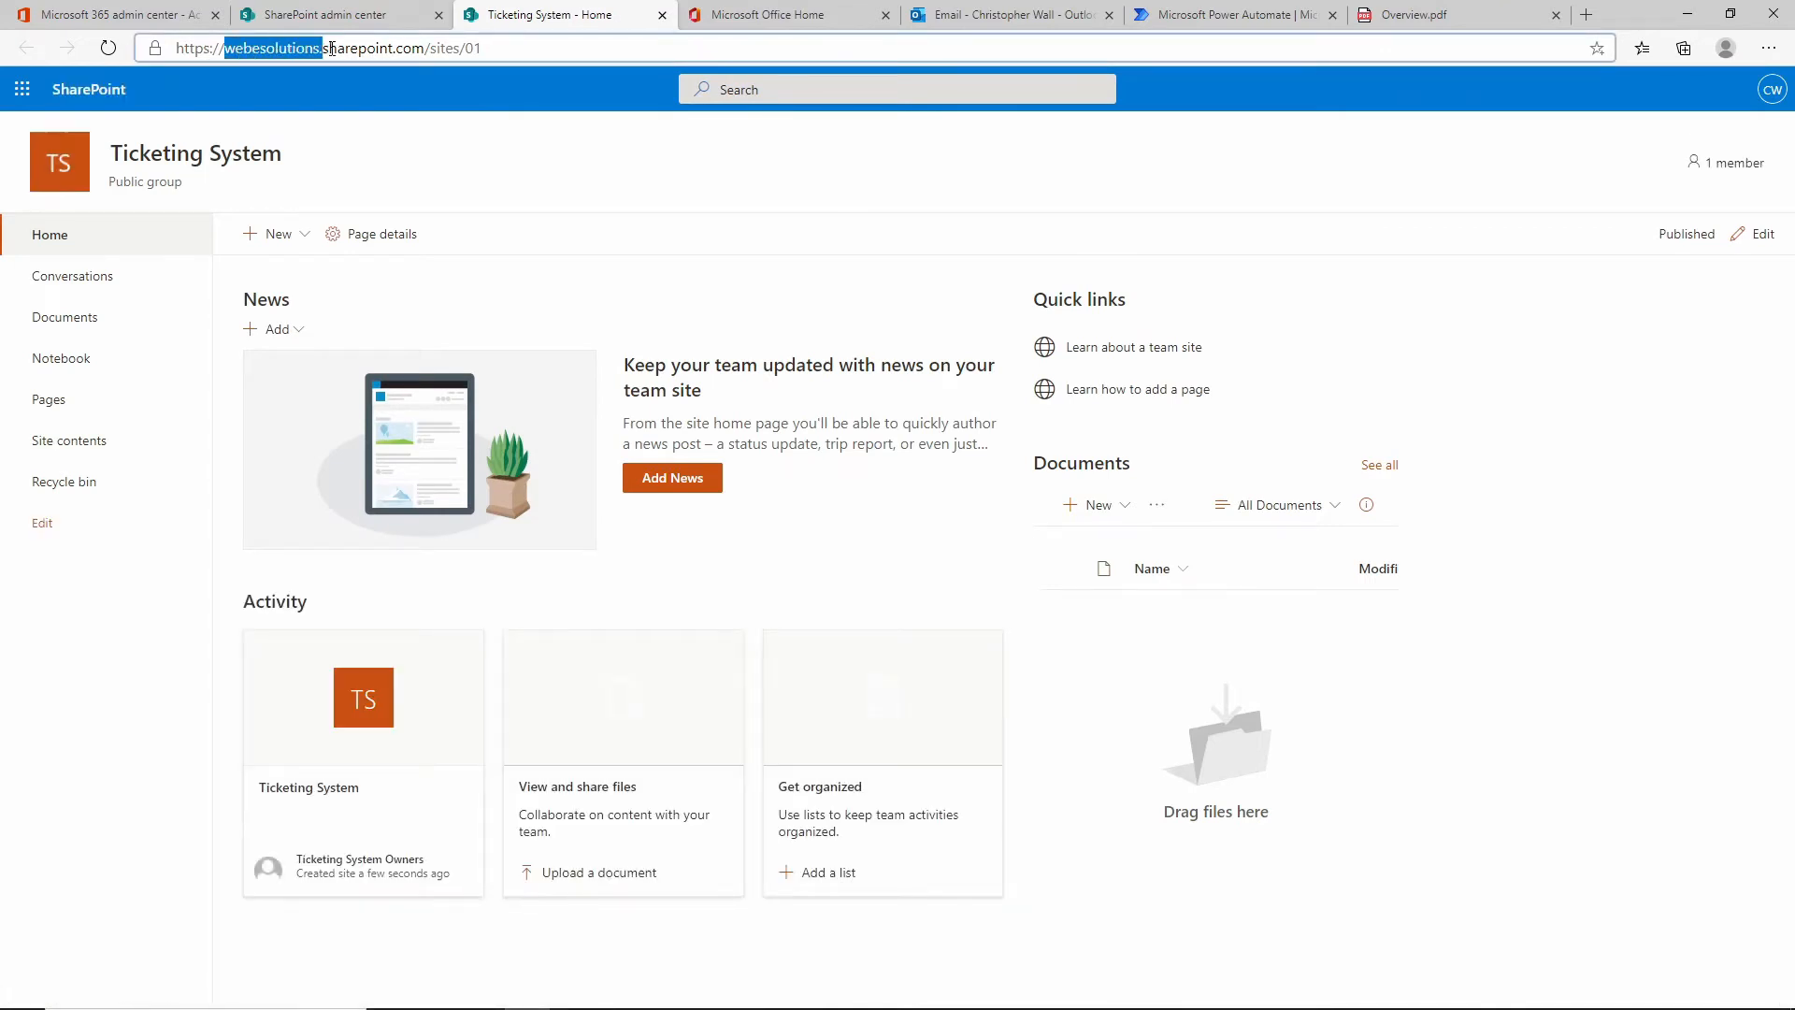
left_click_drag(331, 48, 405, 48)
left_click(534, 48)
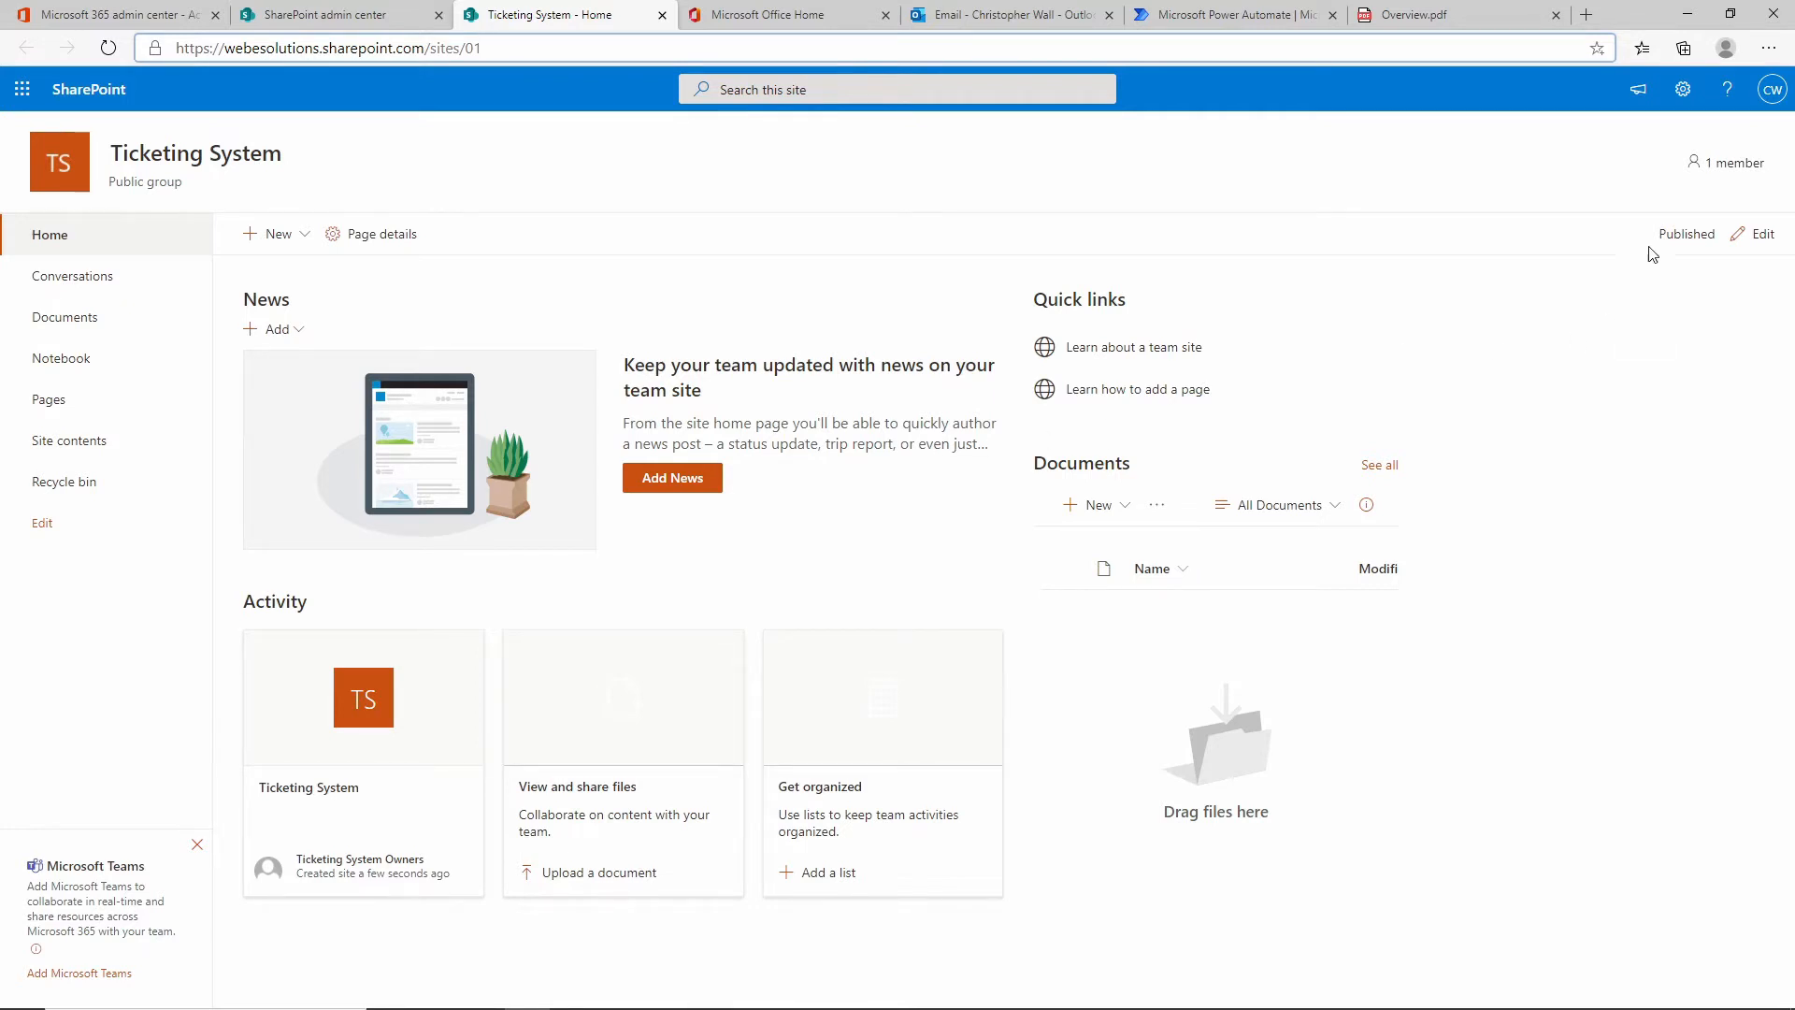
left_click(1686, 103)
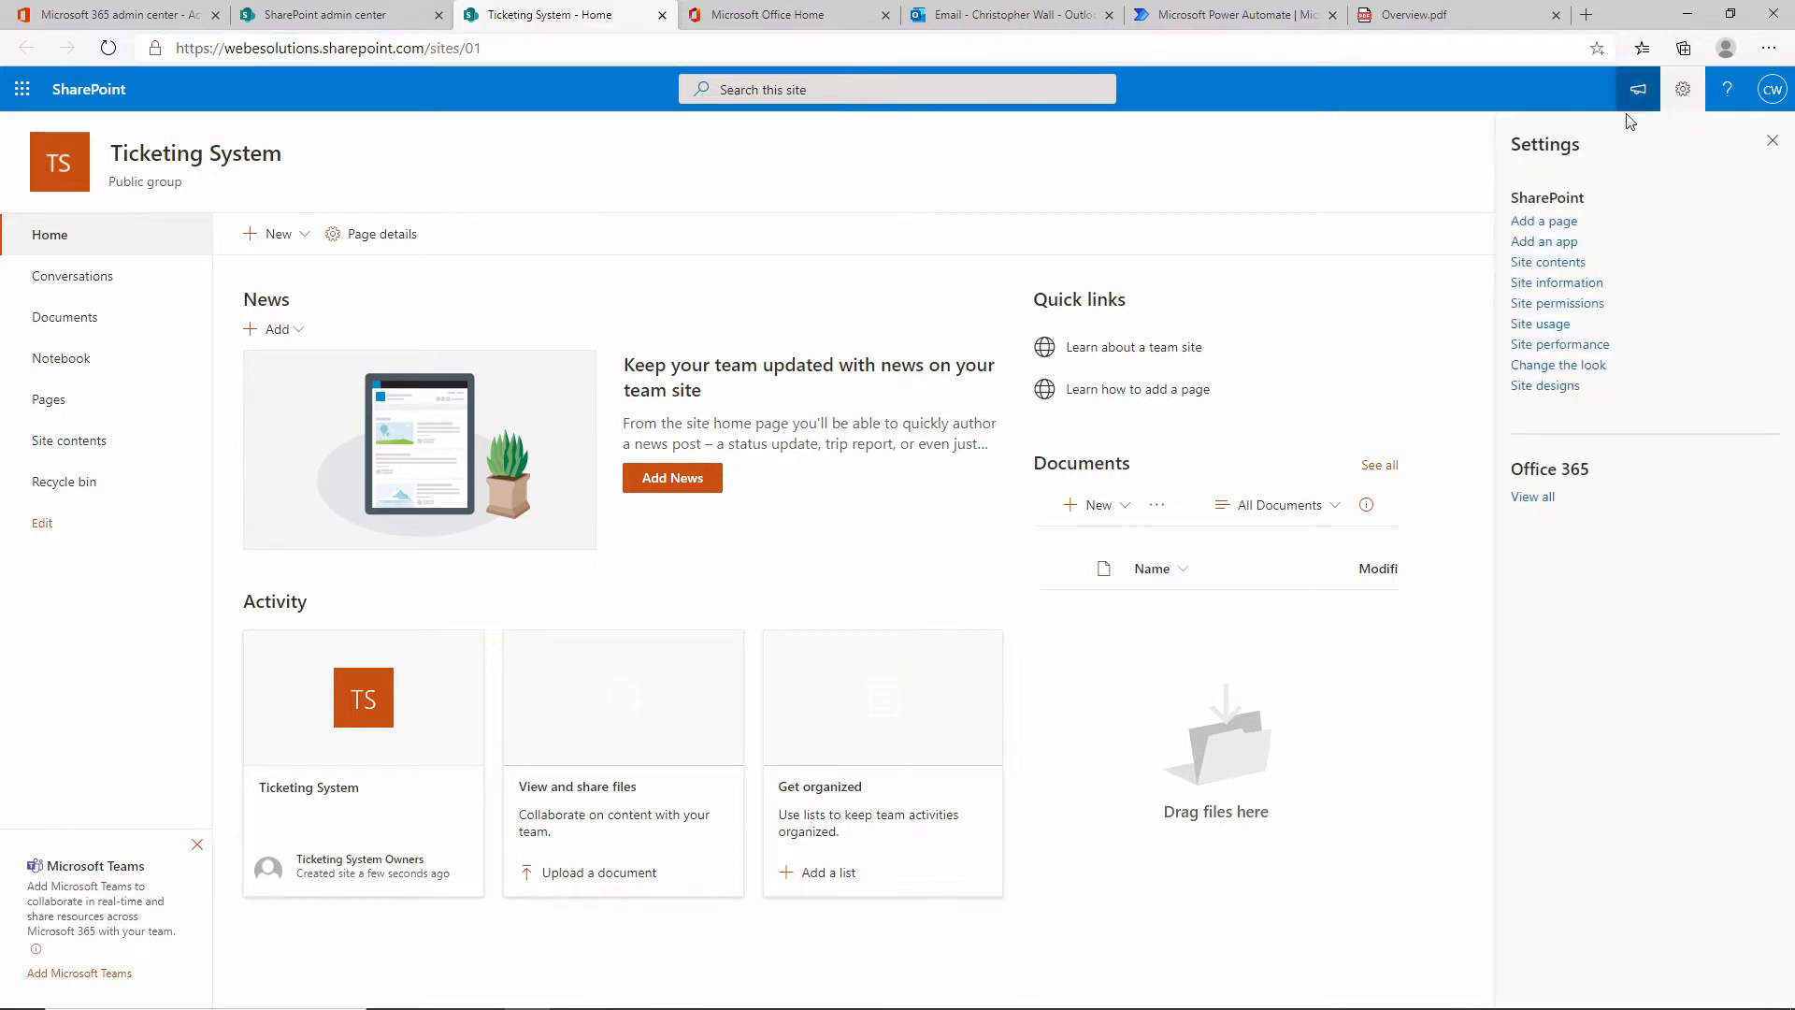
Add a Custom List app named Tickets to the site.
left_click(1561, 244)
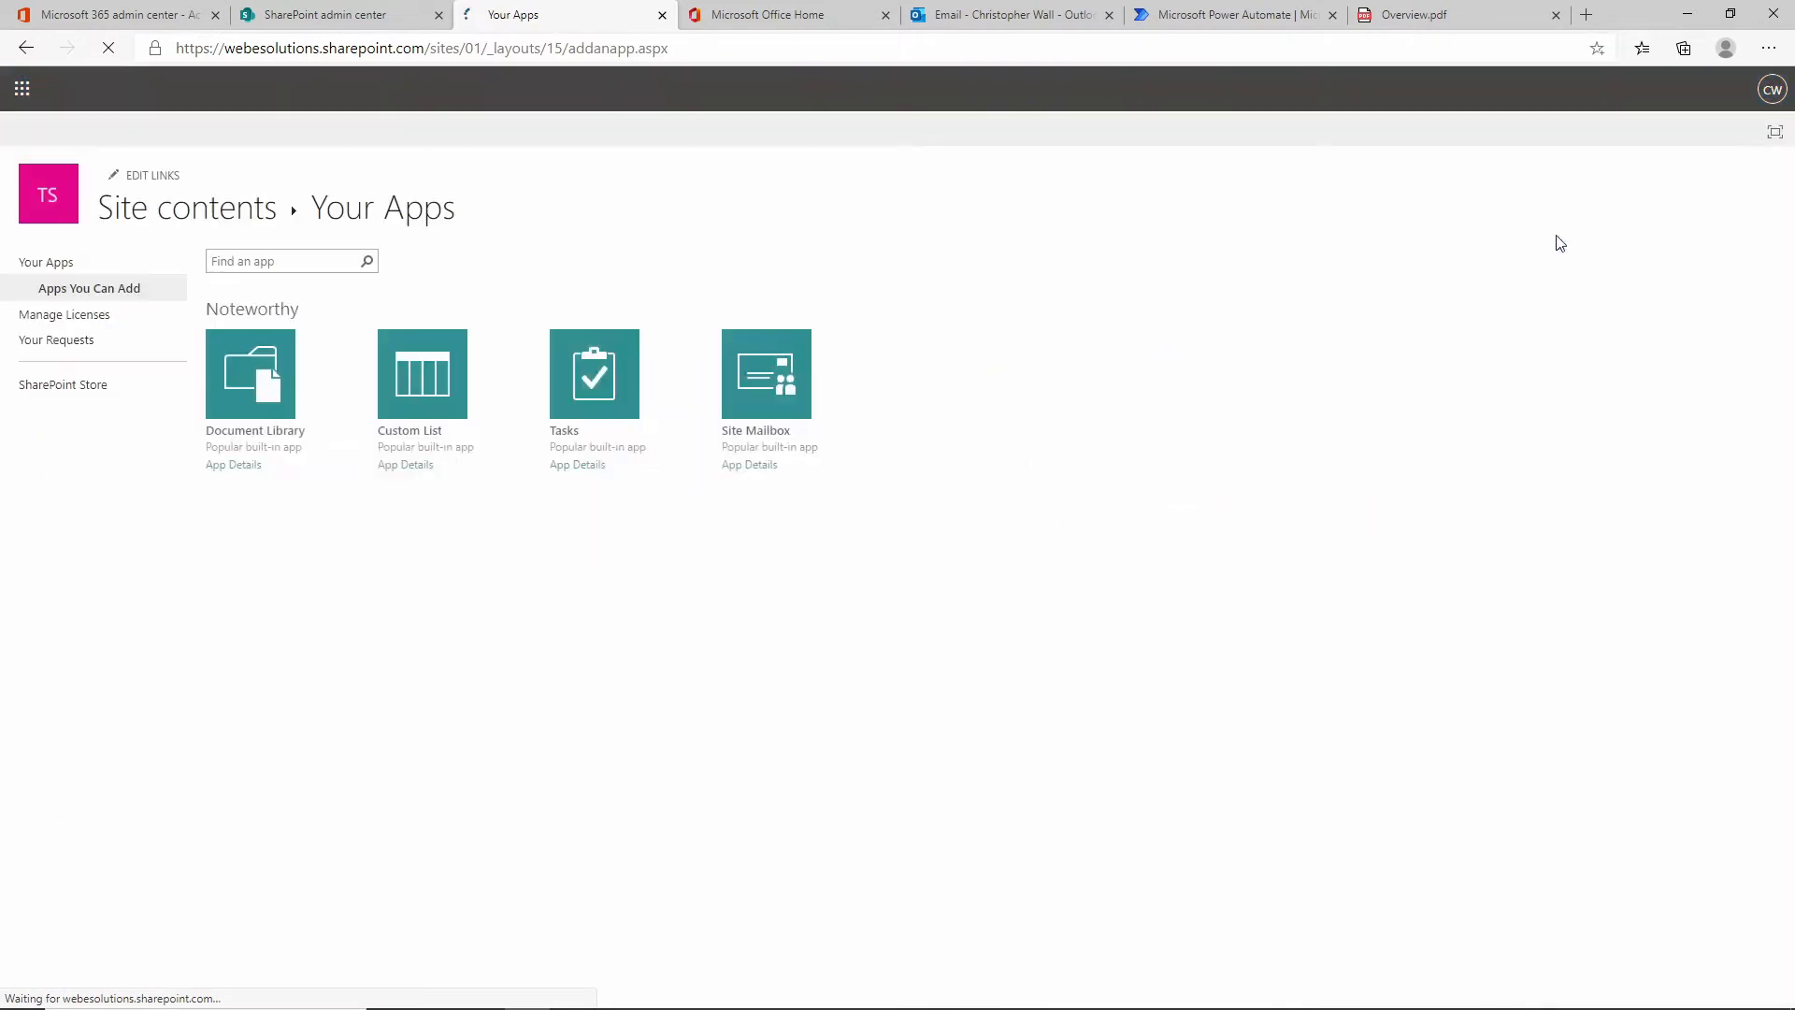
scroll(893, 425, "down", 1)
scroll(893, 426, "down", 3)
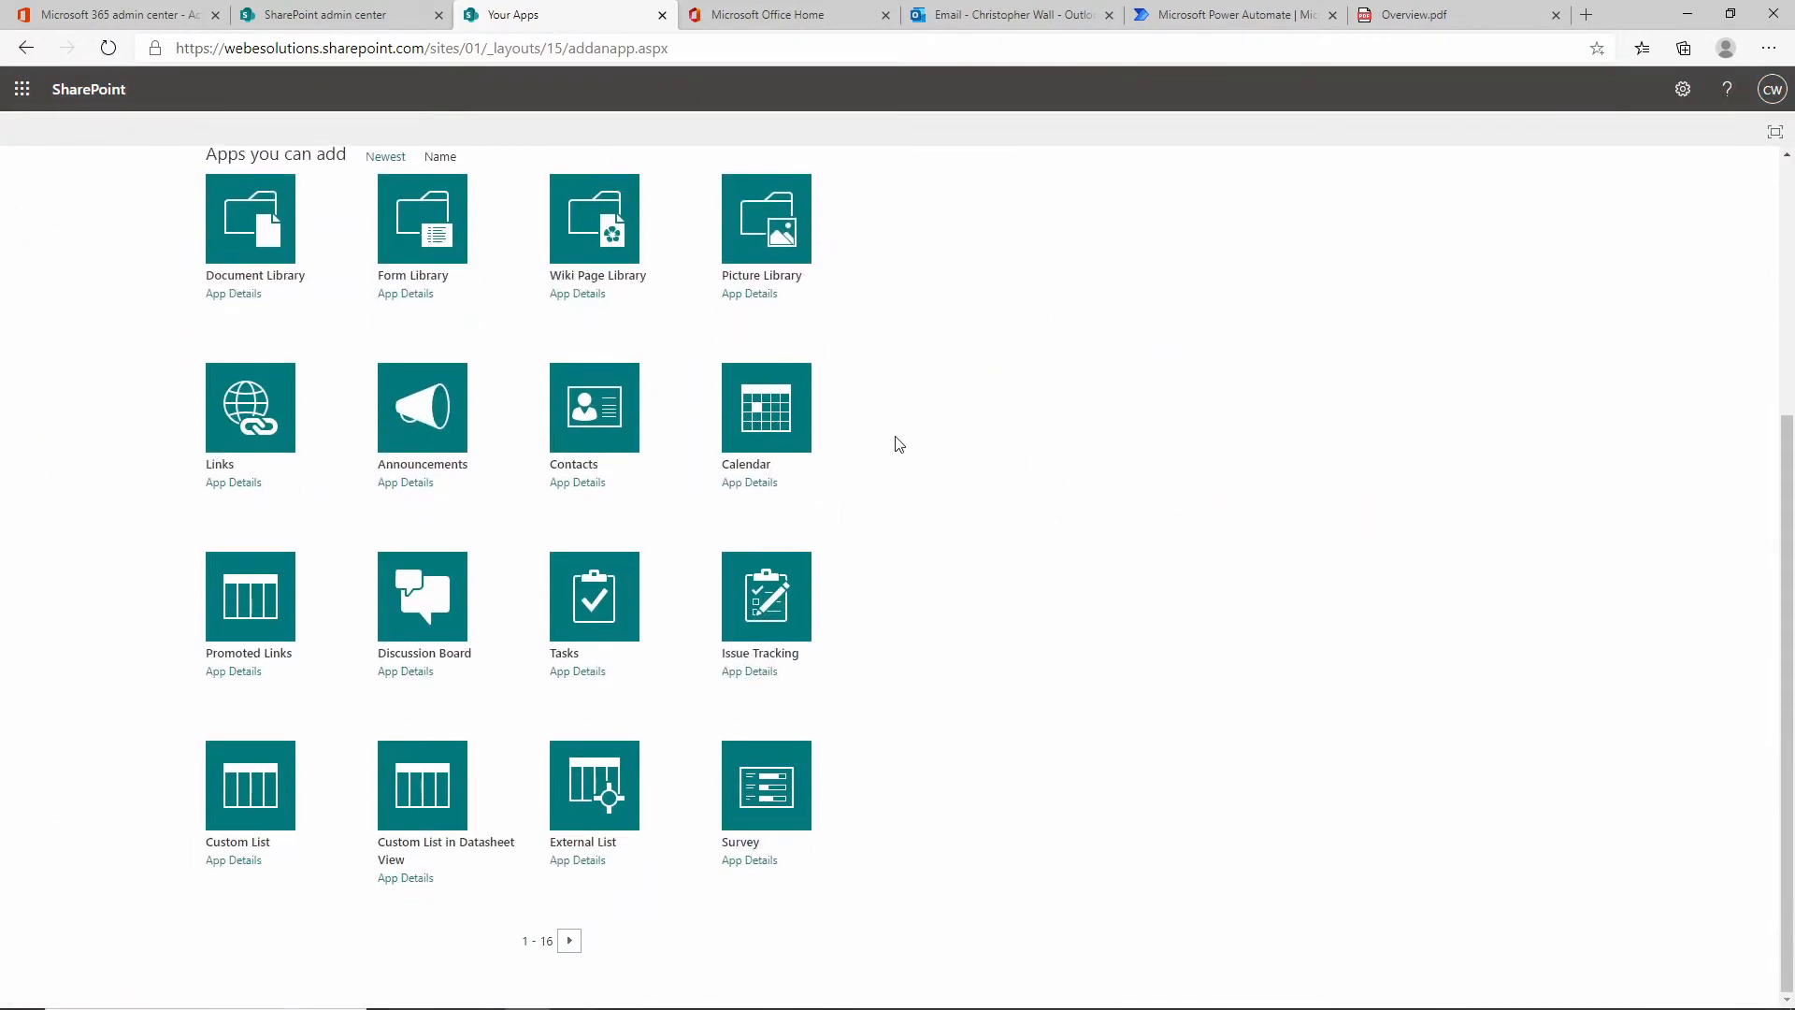
scroll(905, 467, "up", 4)
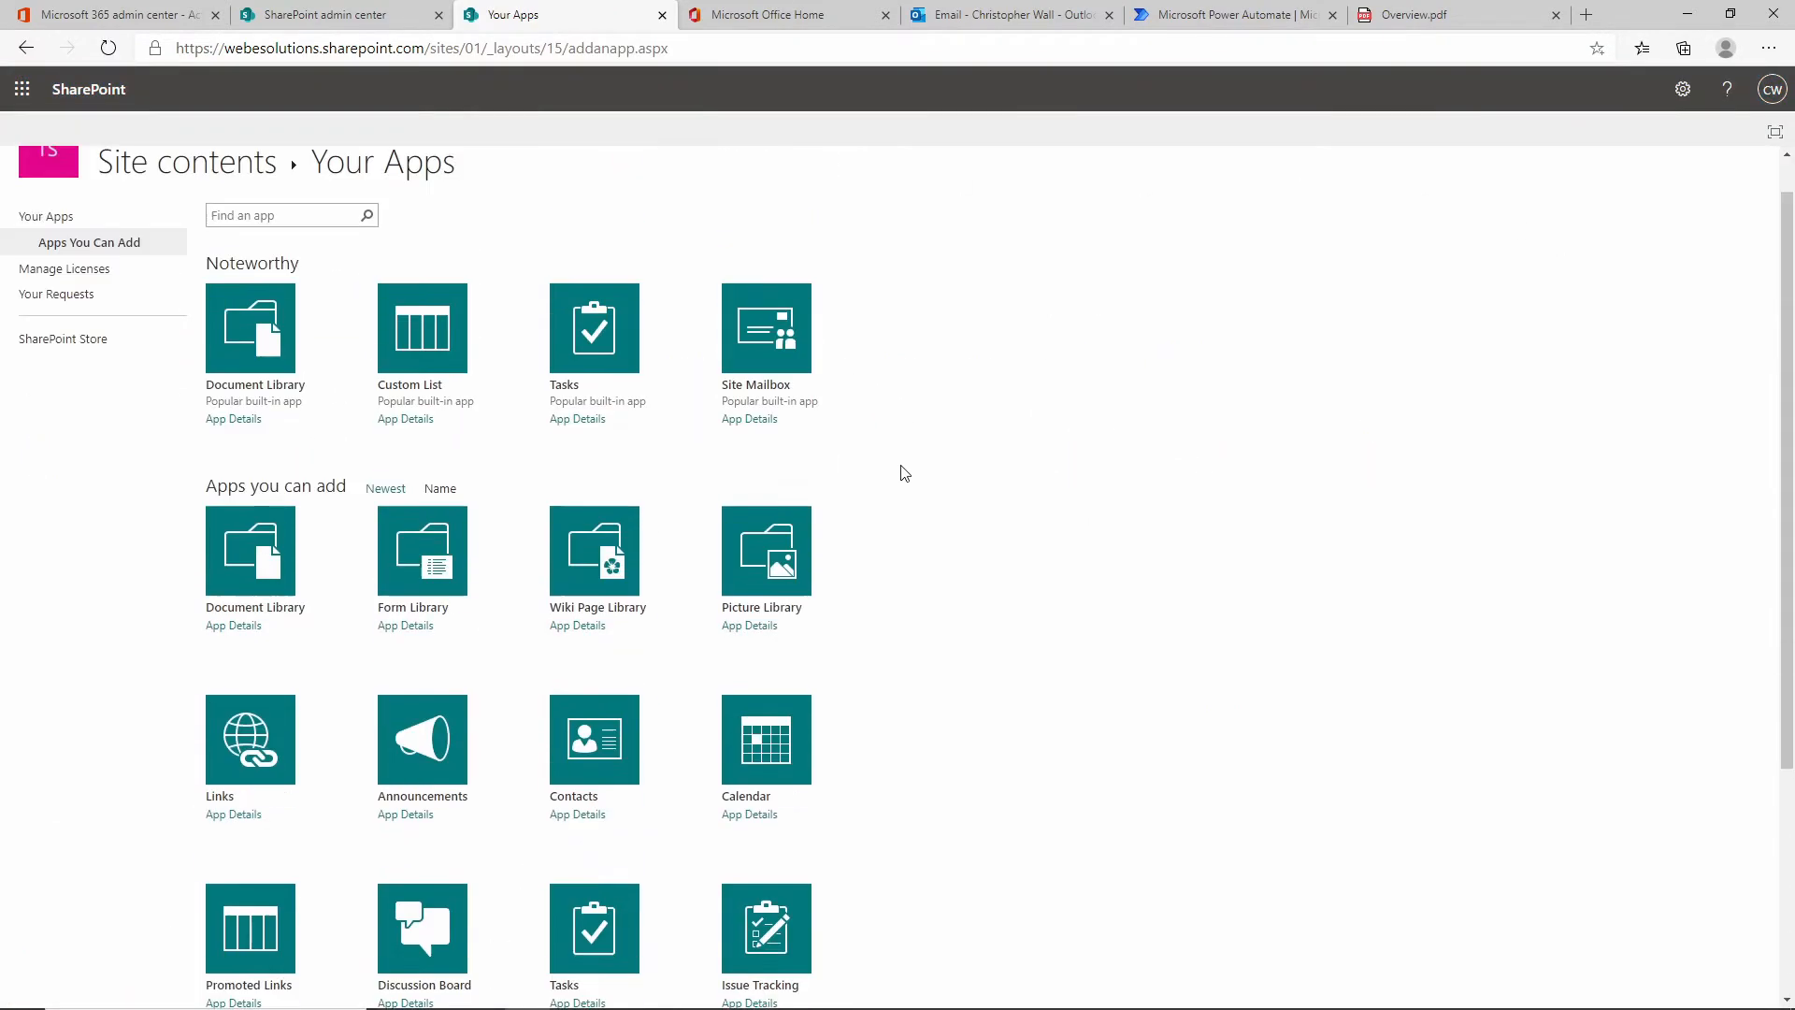
left_click(401, 408)
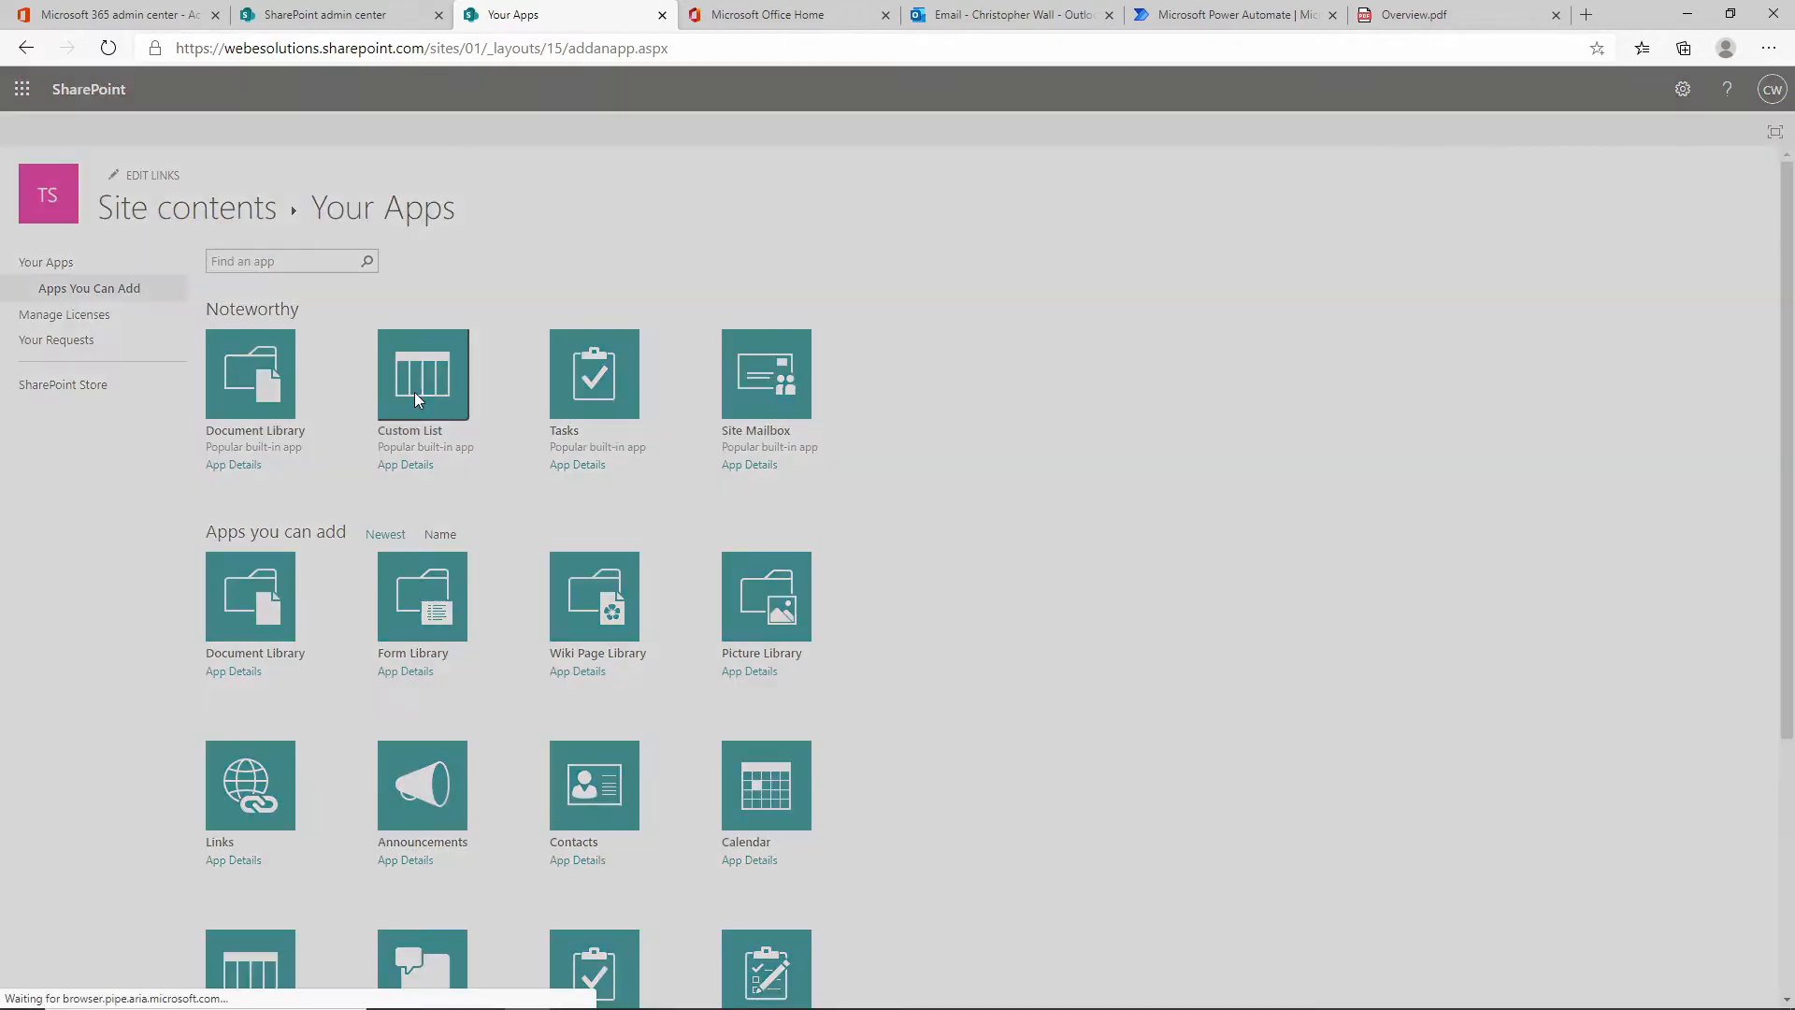
left_click(954, 543)
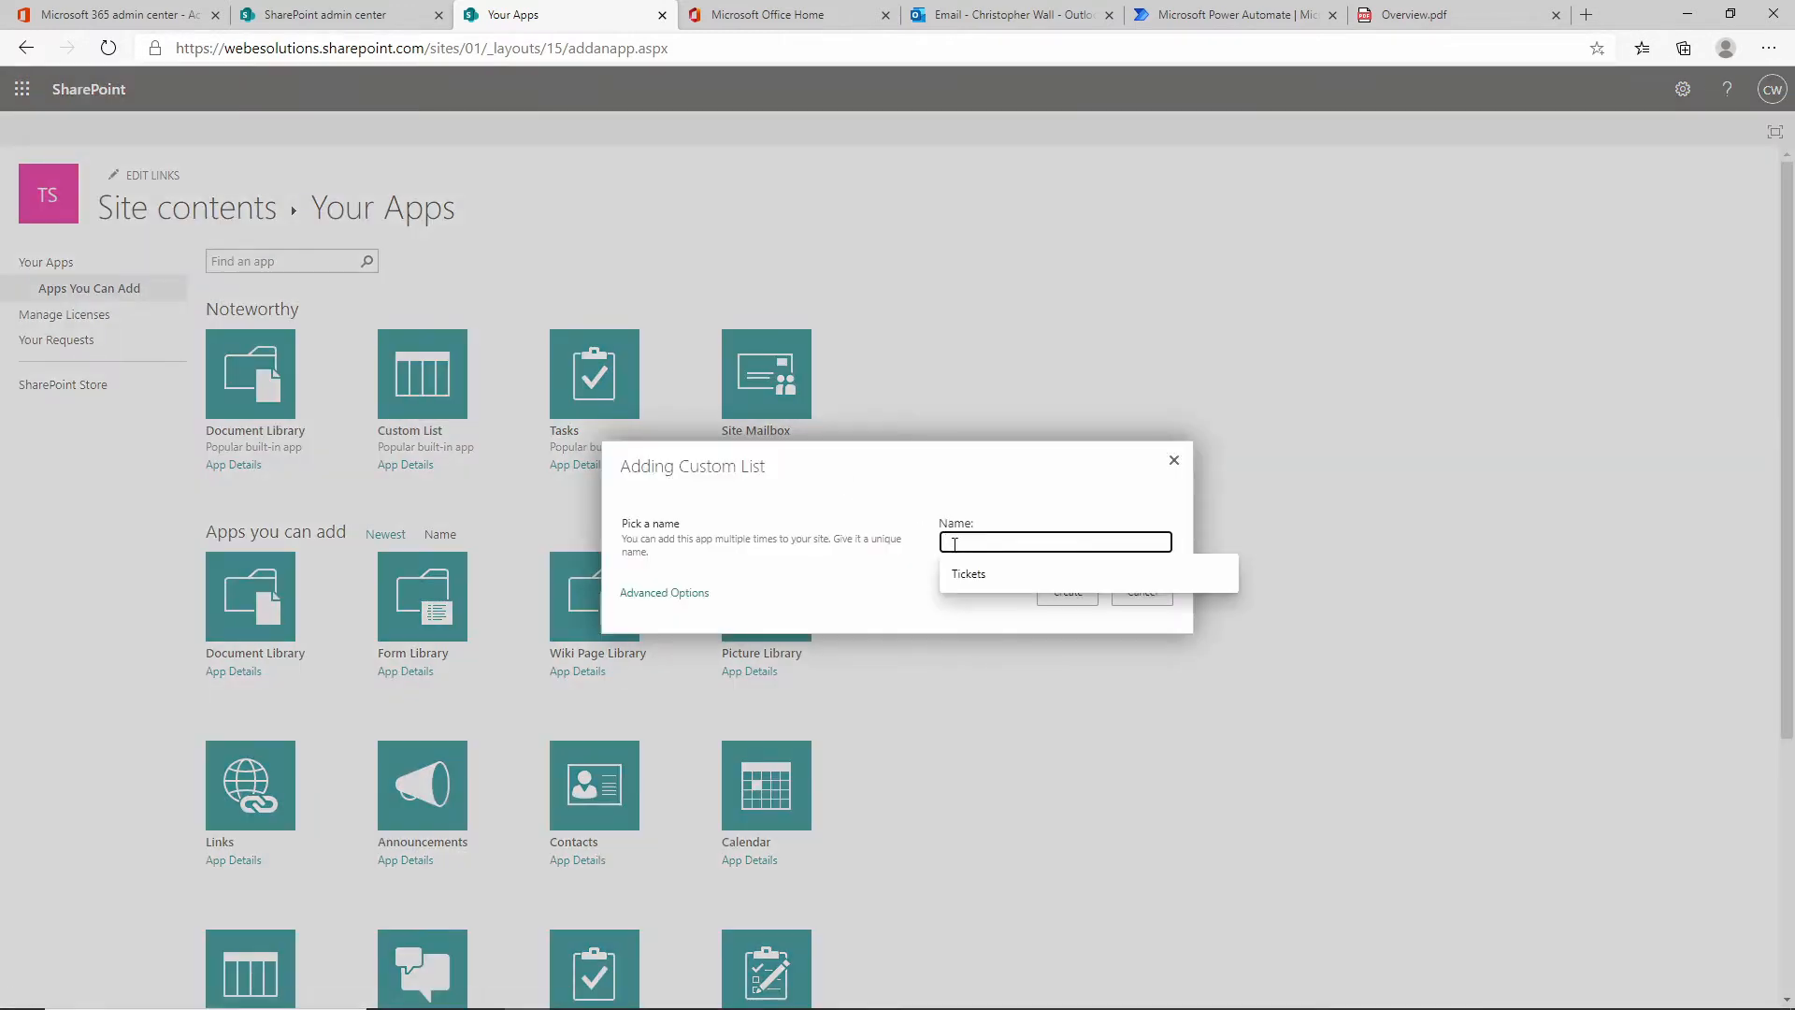
left_click(966, 574)
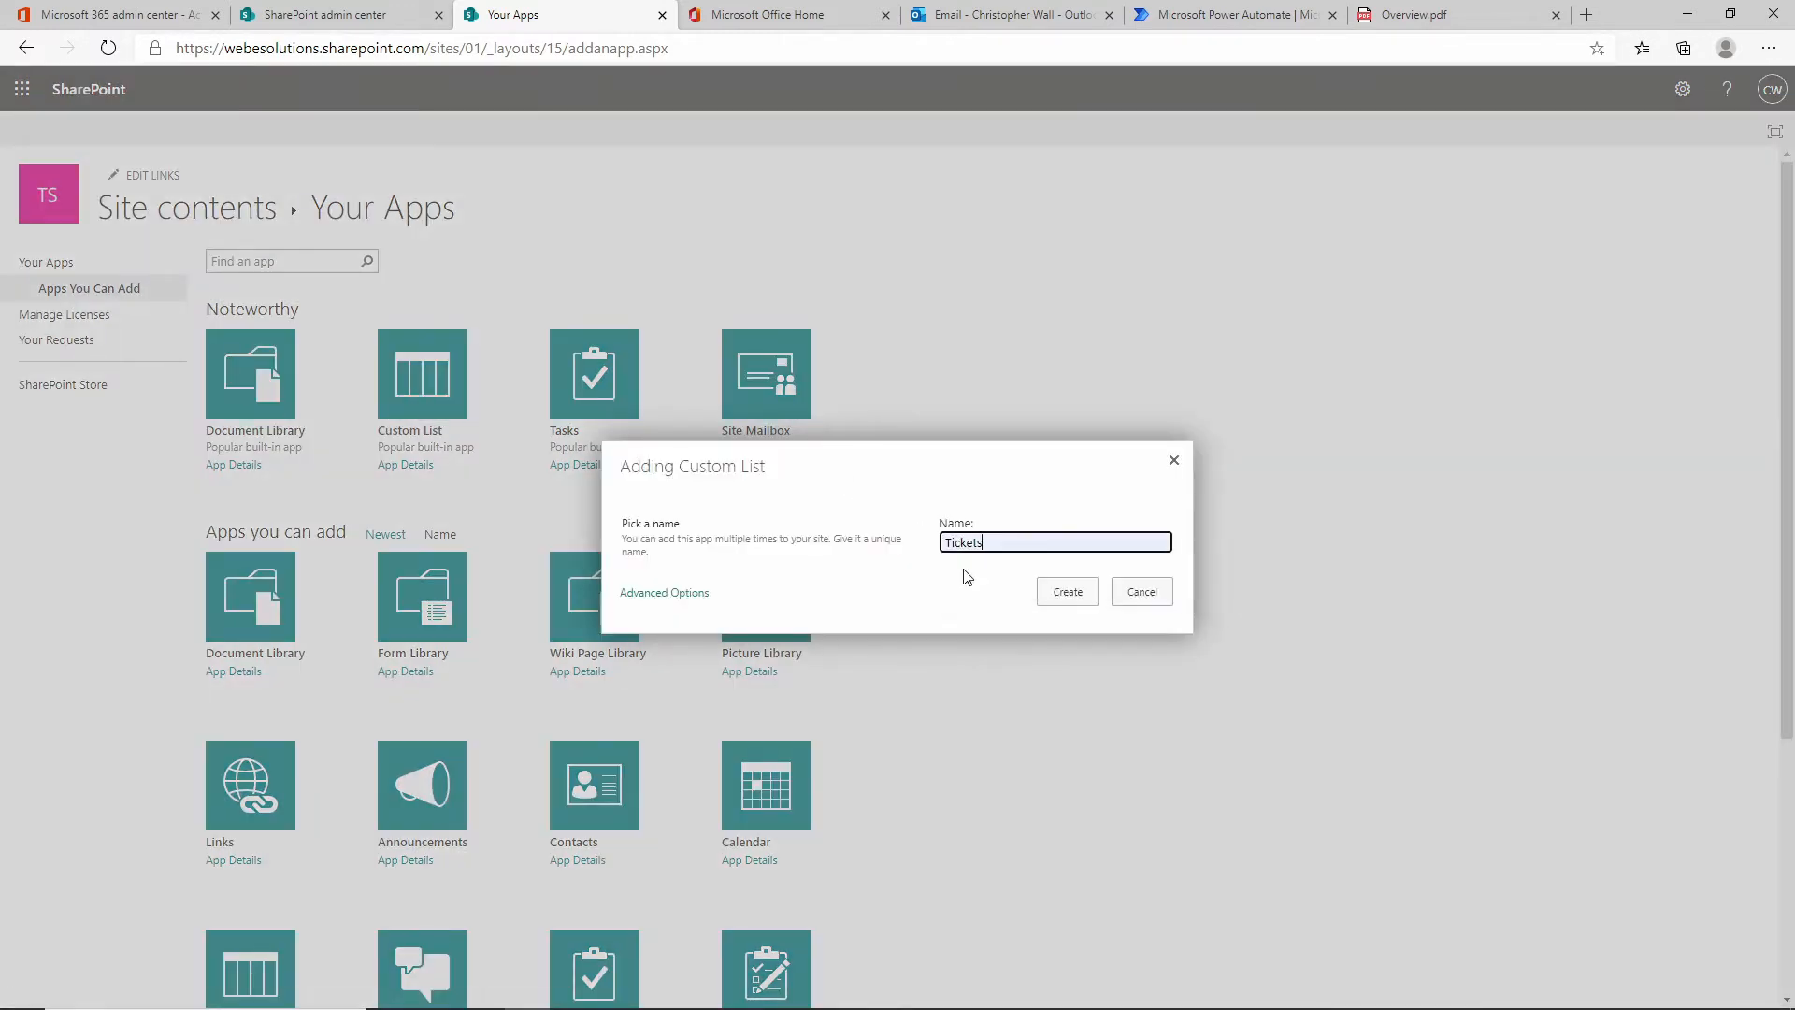
left_click(1073, 593)
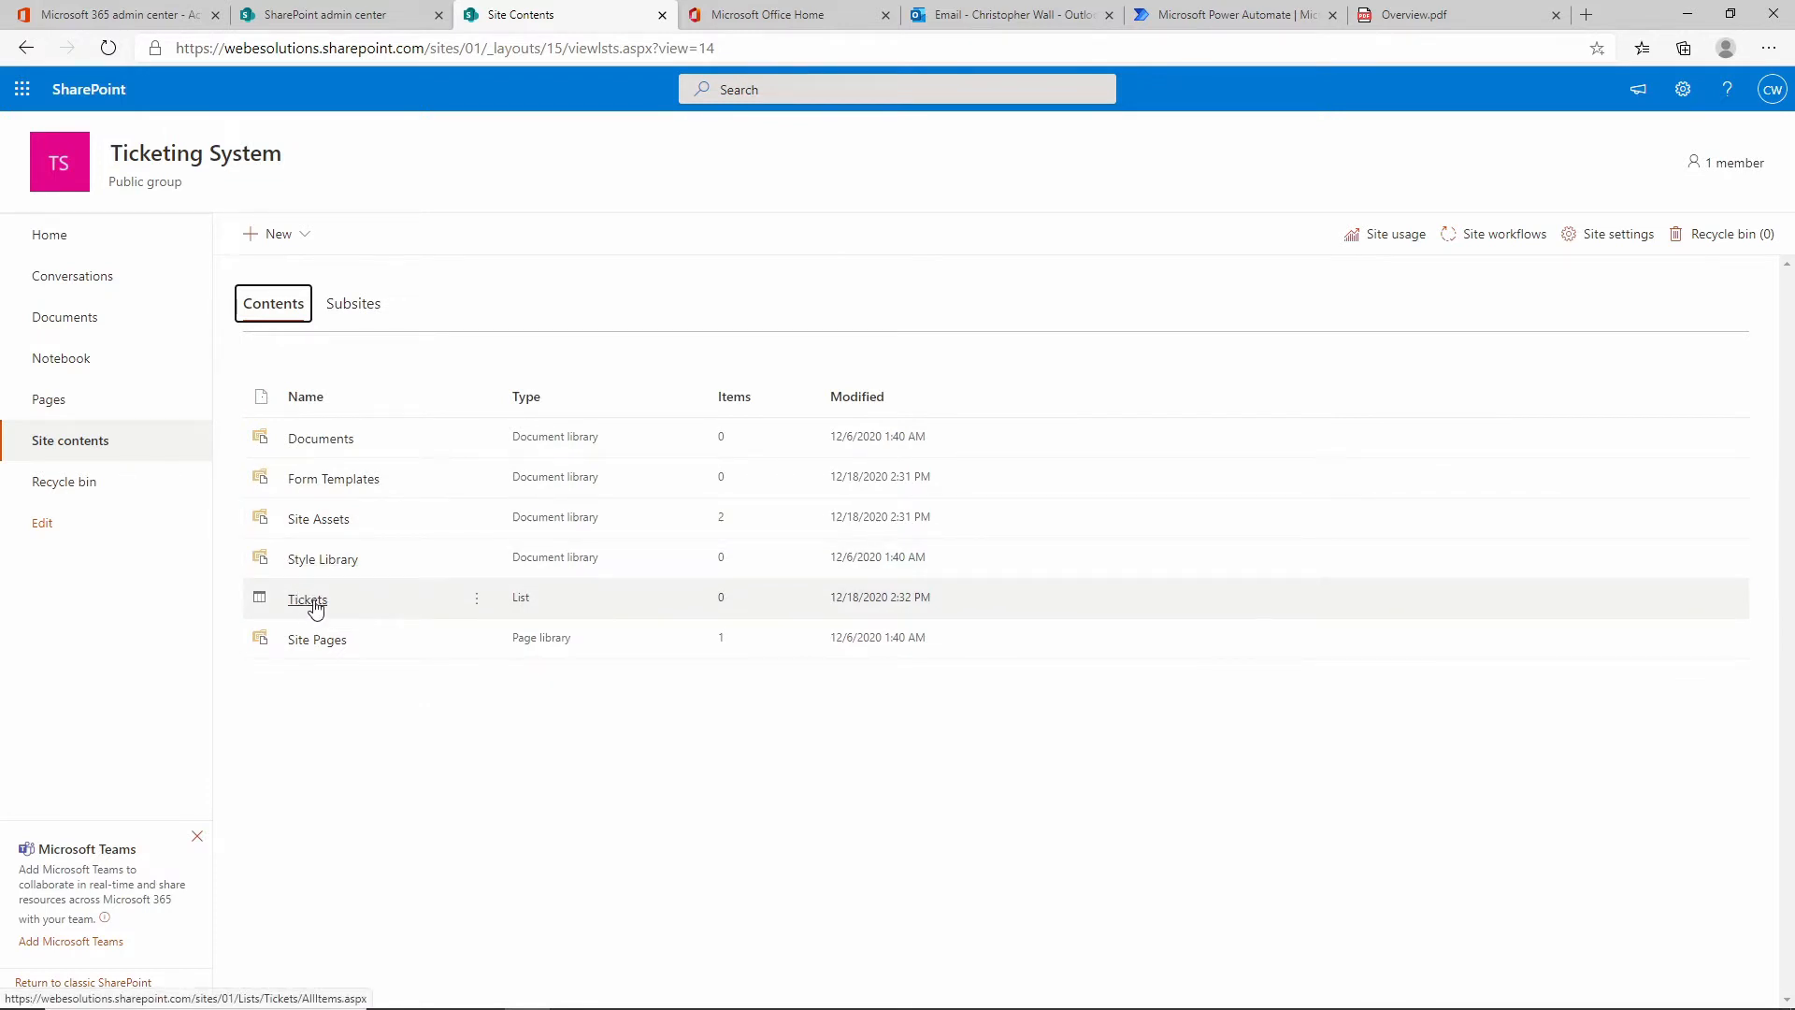
Open the Tickets list and go to its List settings page.
left_click(309, 601)
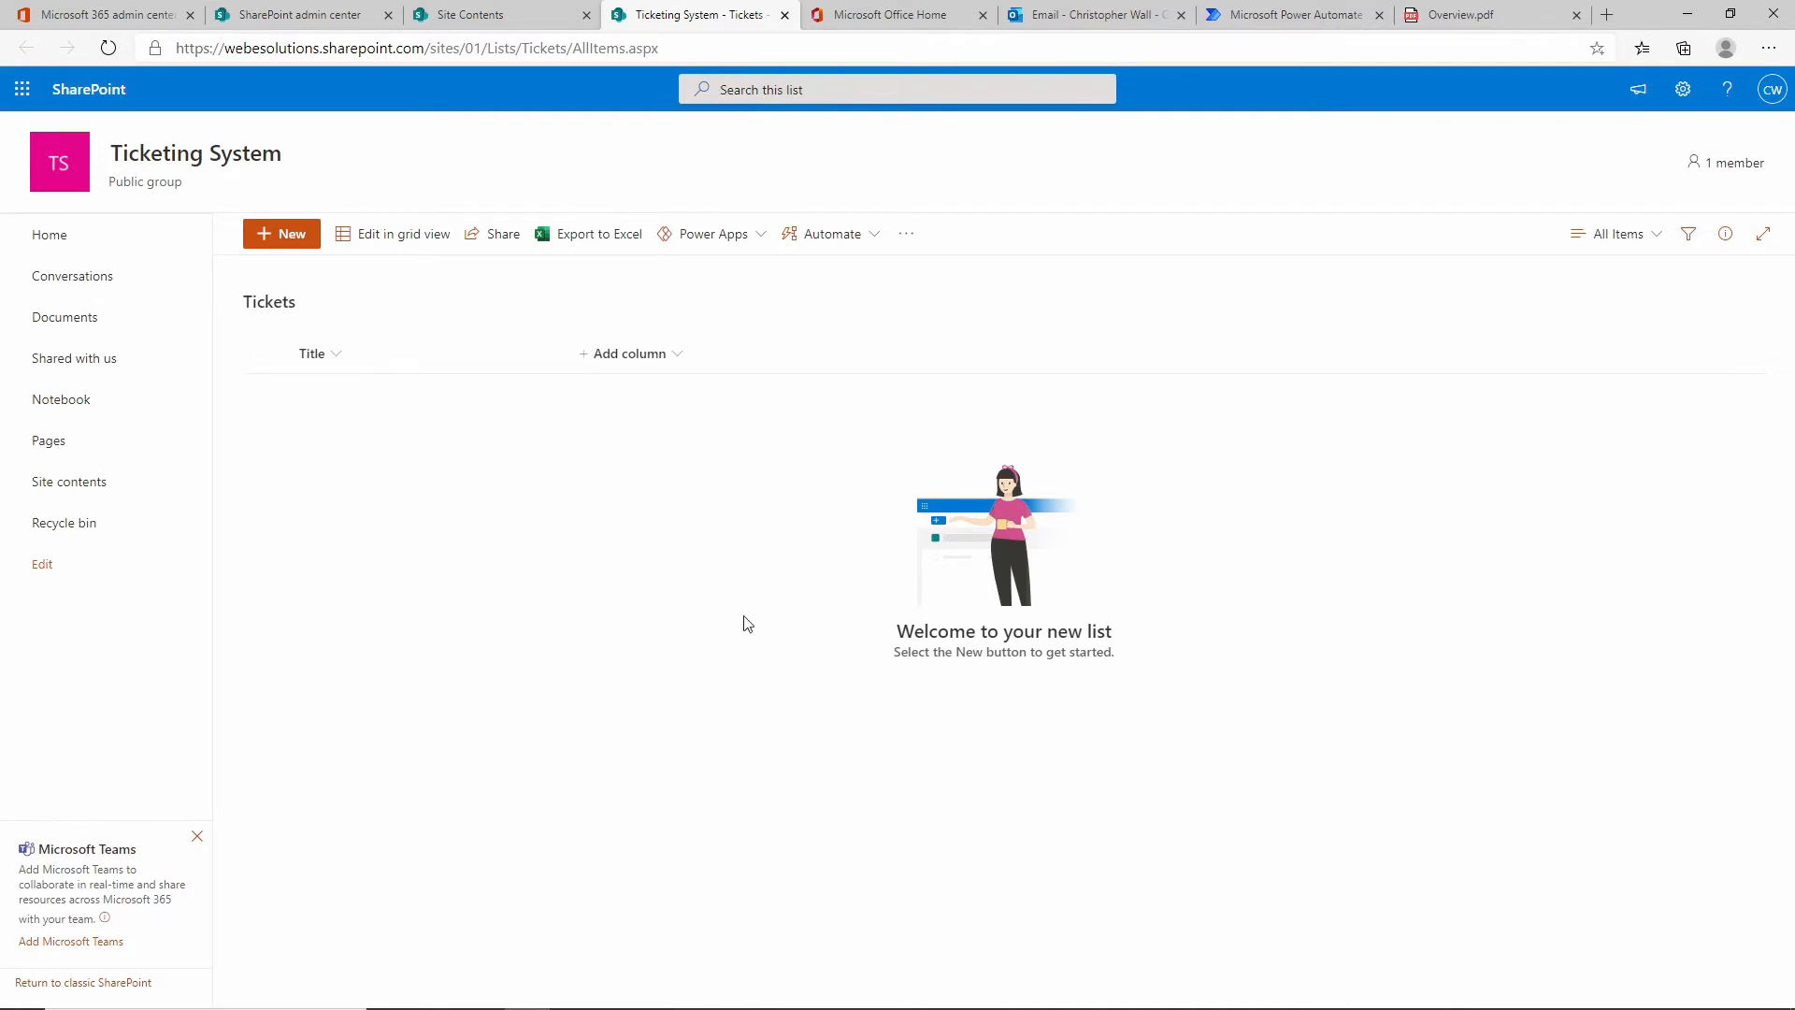
left_click(1683, 89)
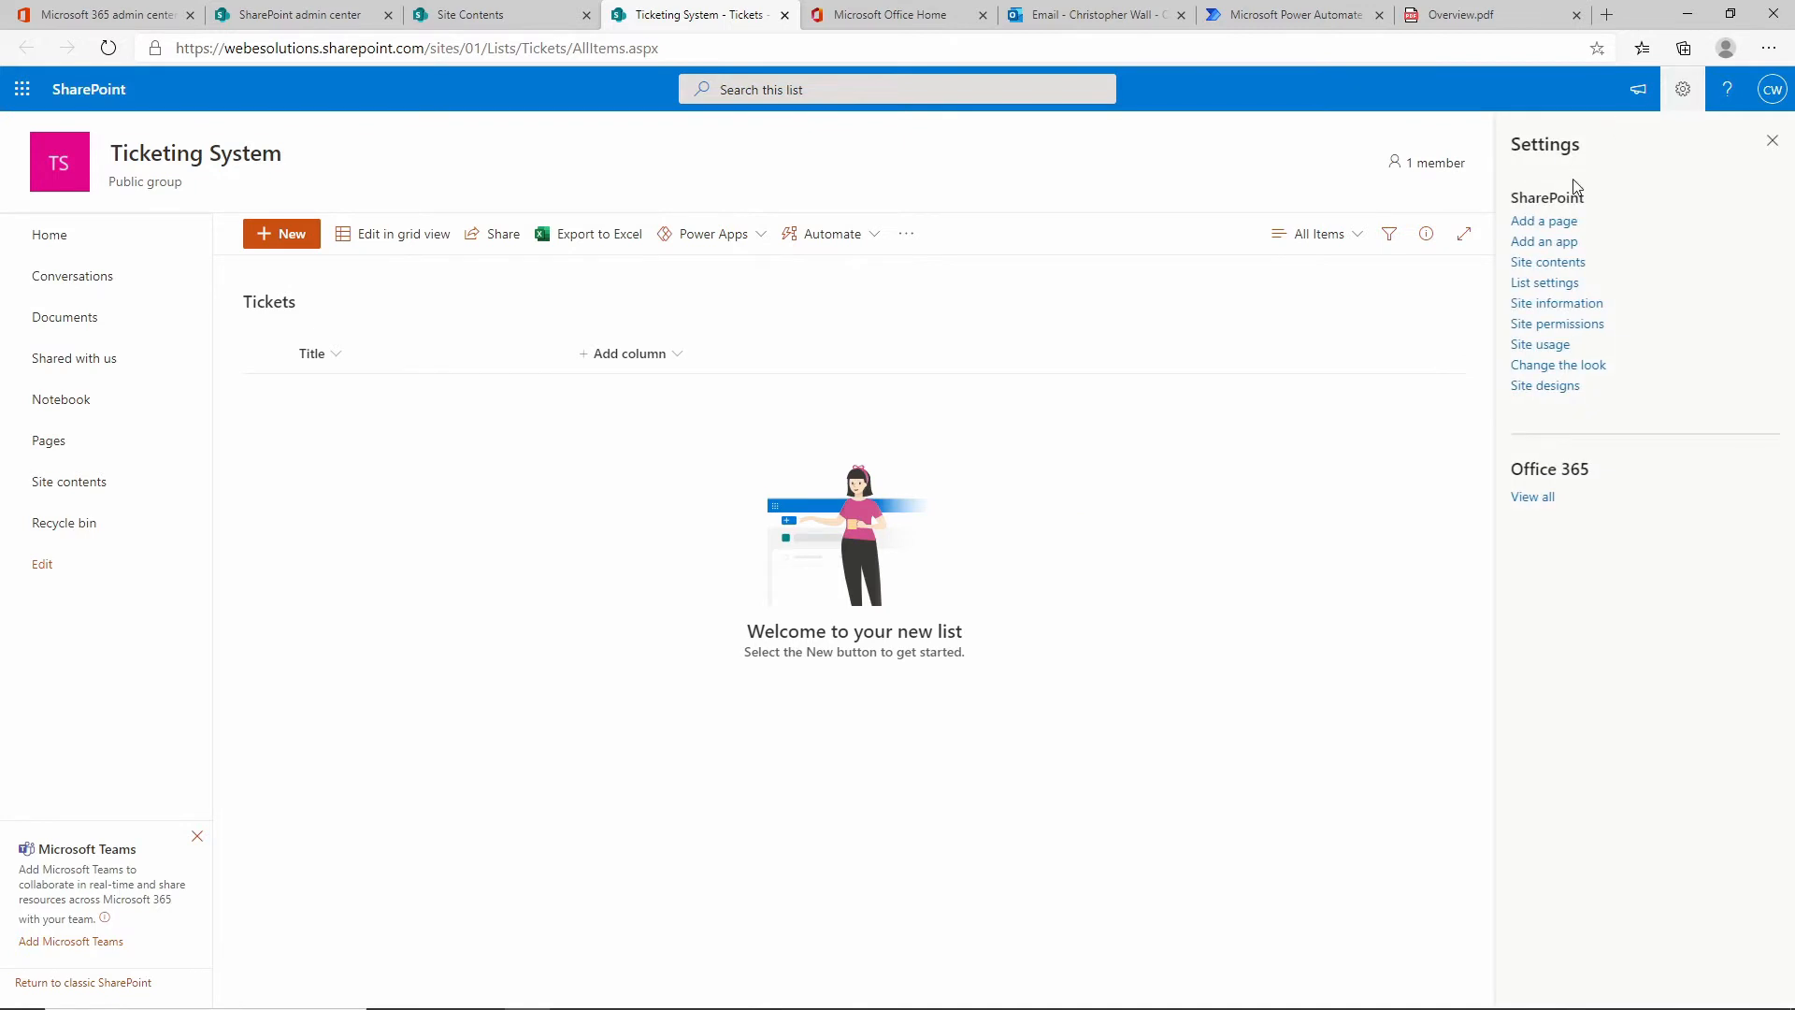
left_click(1572, 285)
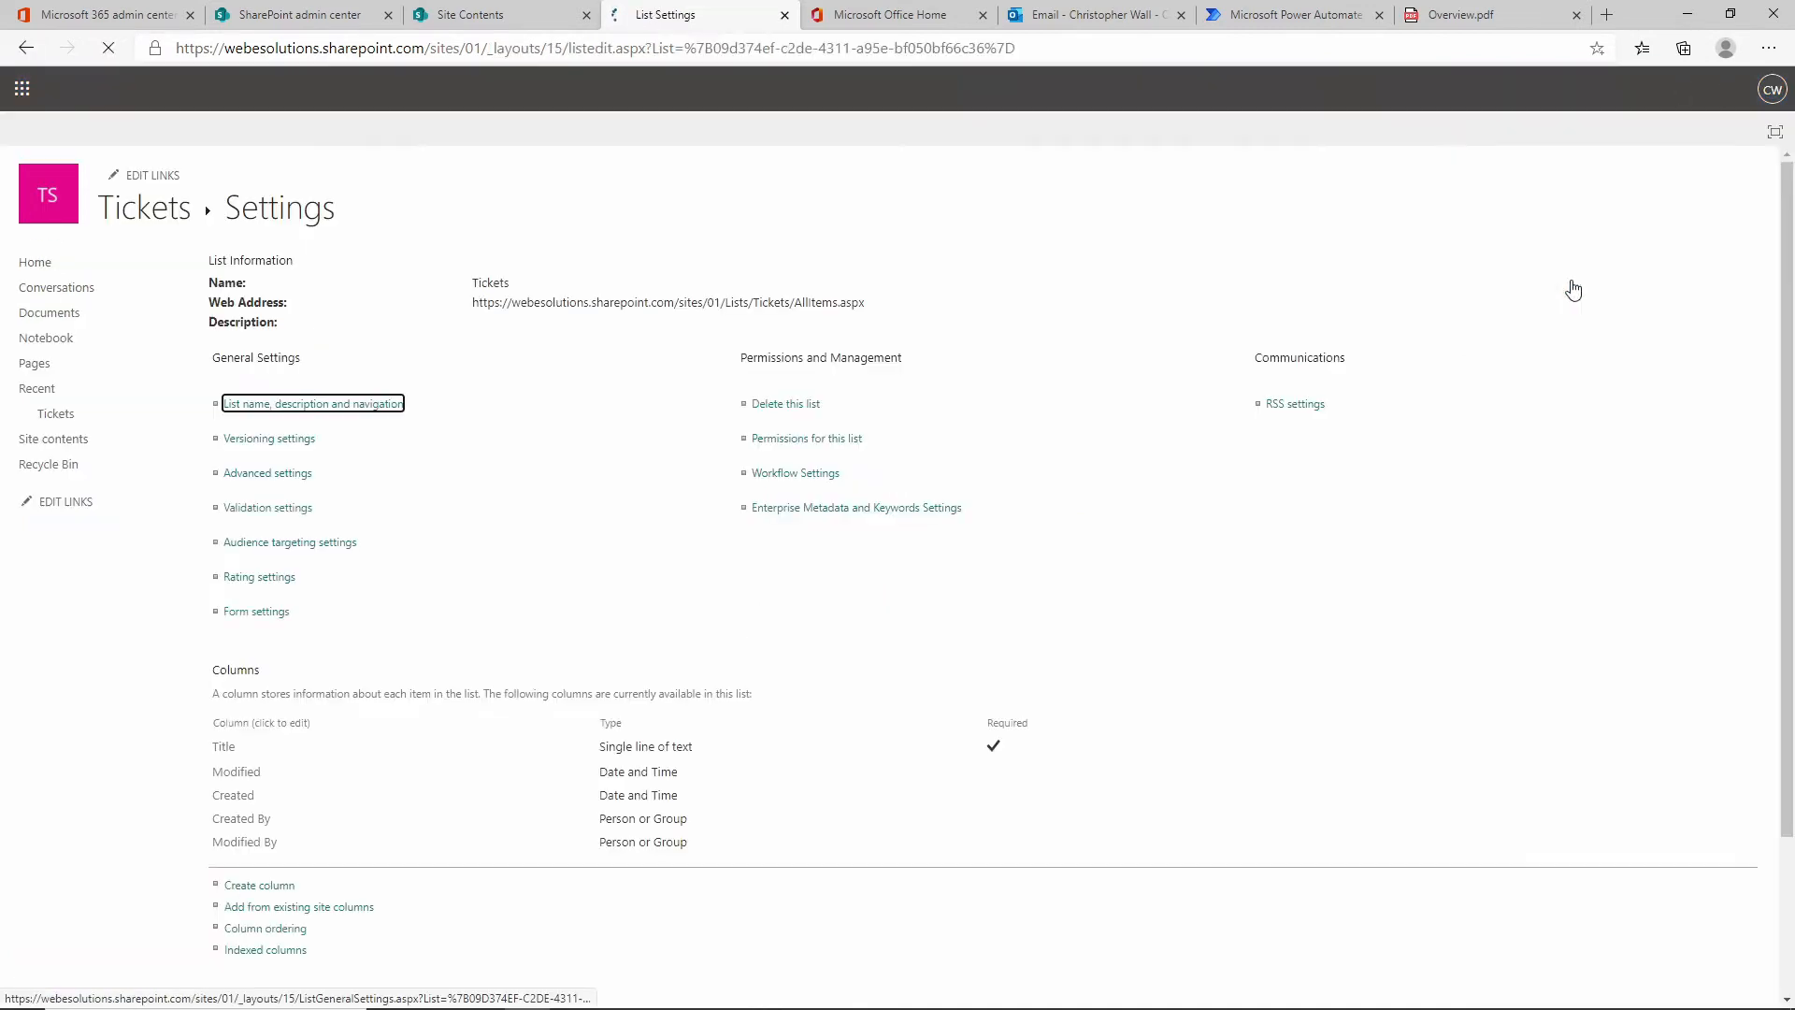
Set the Tickets list to display on the Quick Launch navigation.
left_click(234, 412)
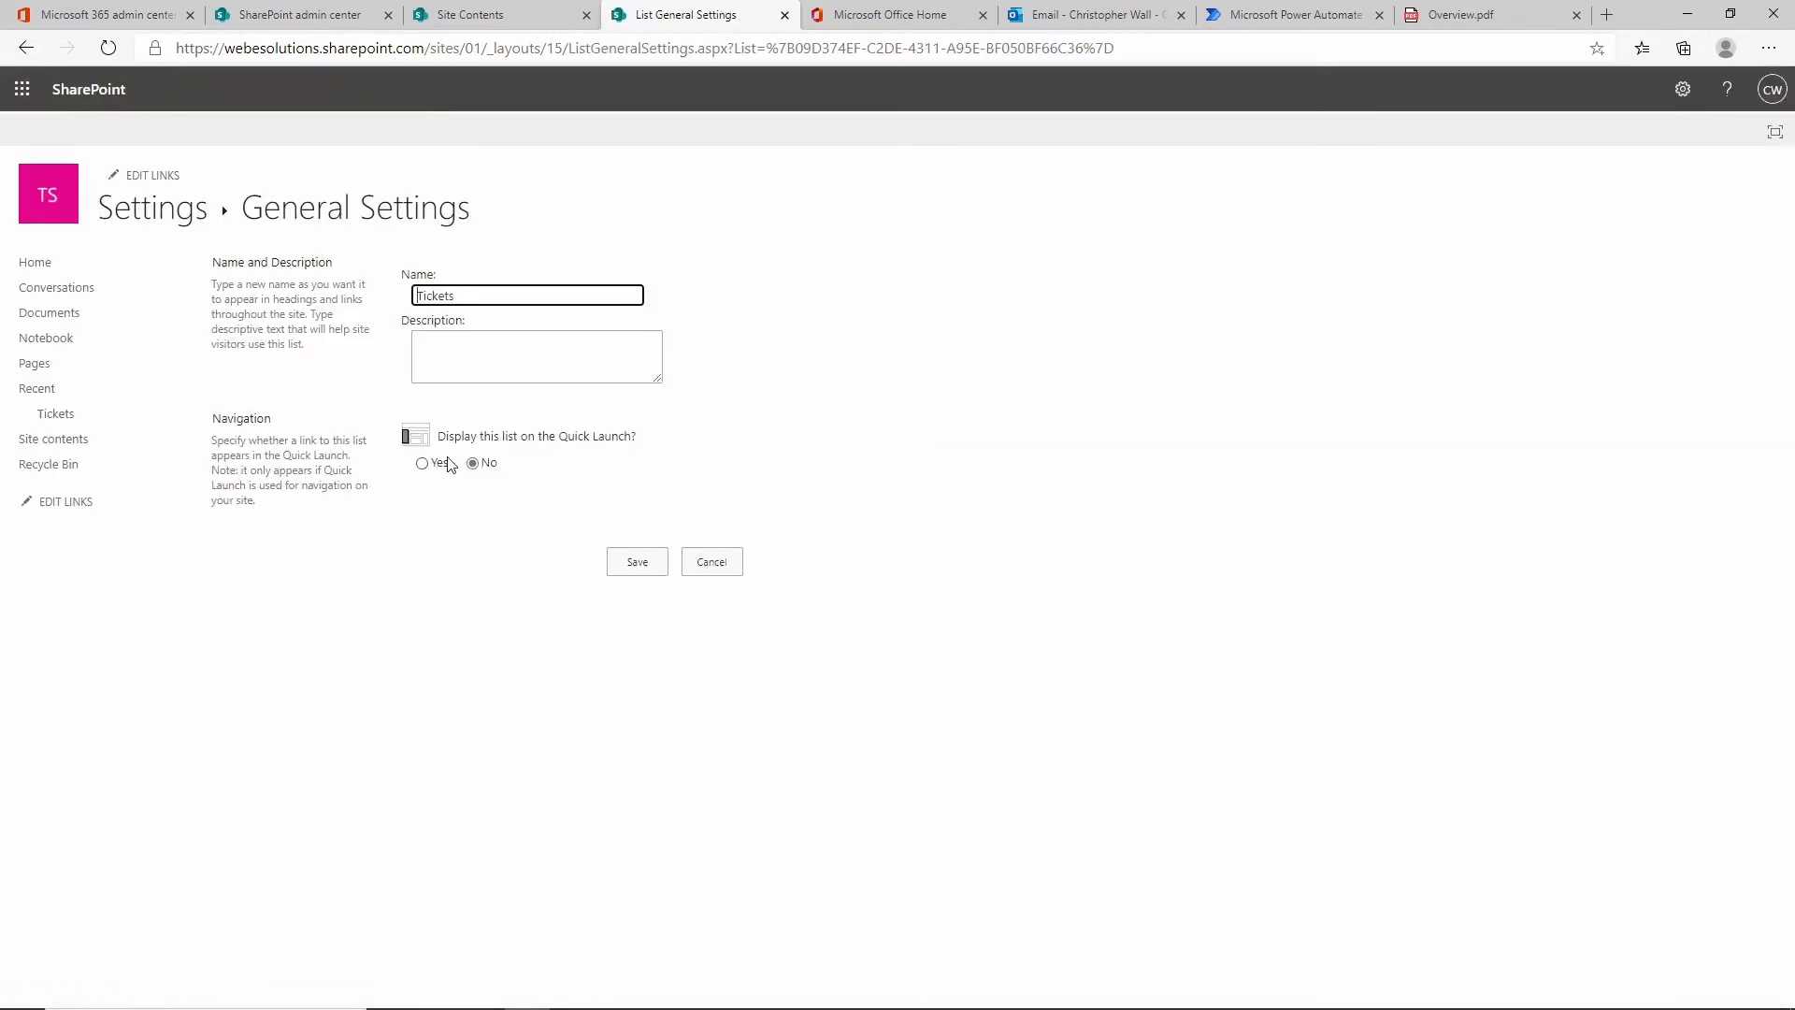
left_click(423, 464)
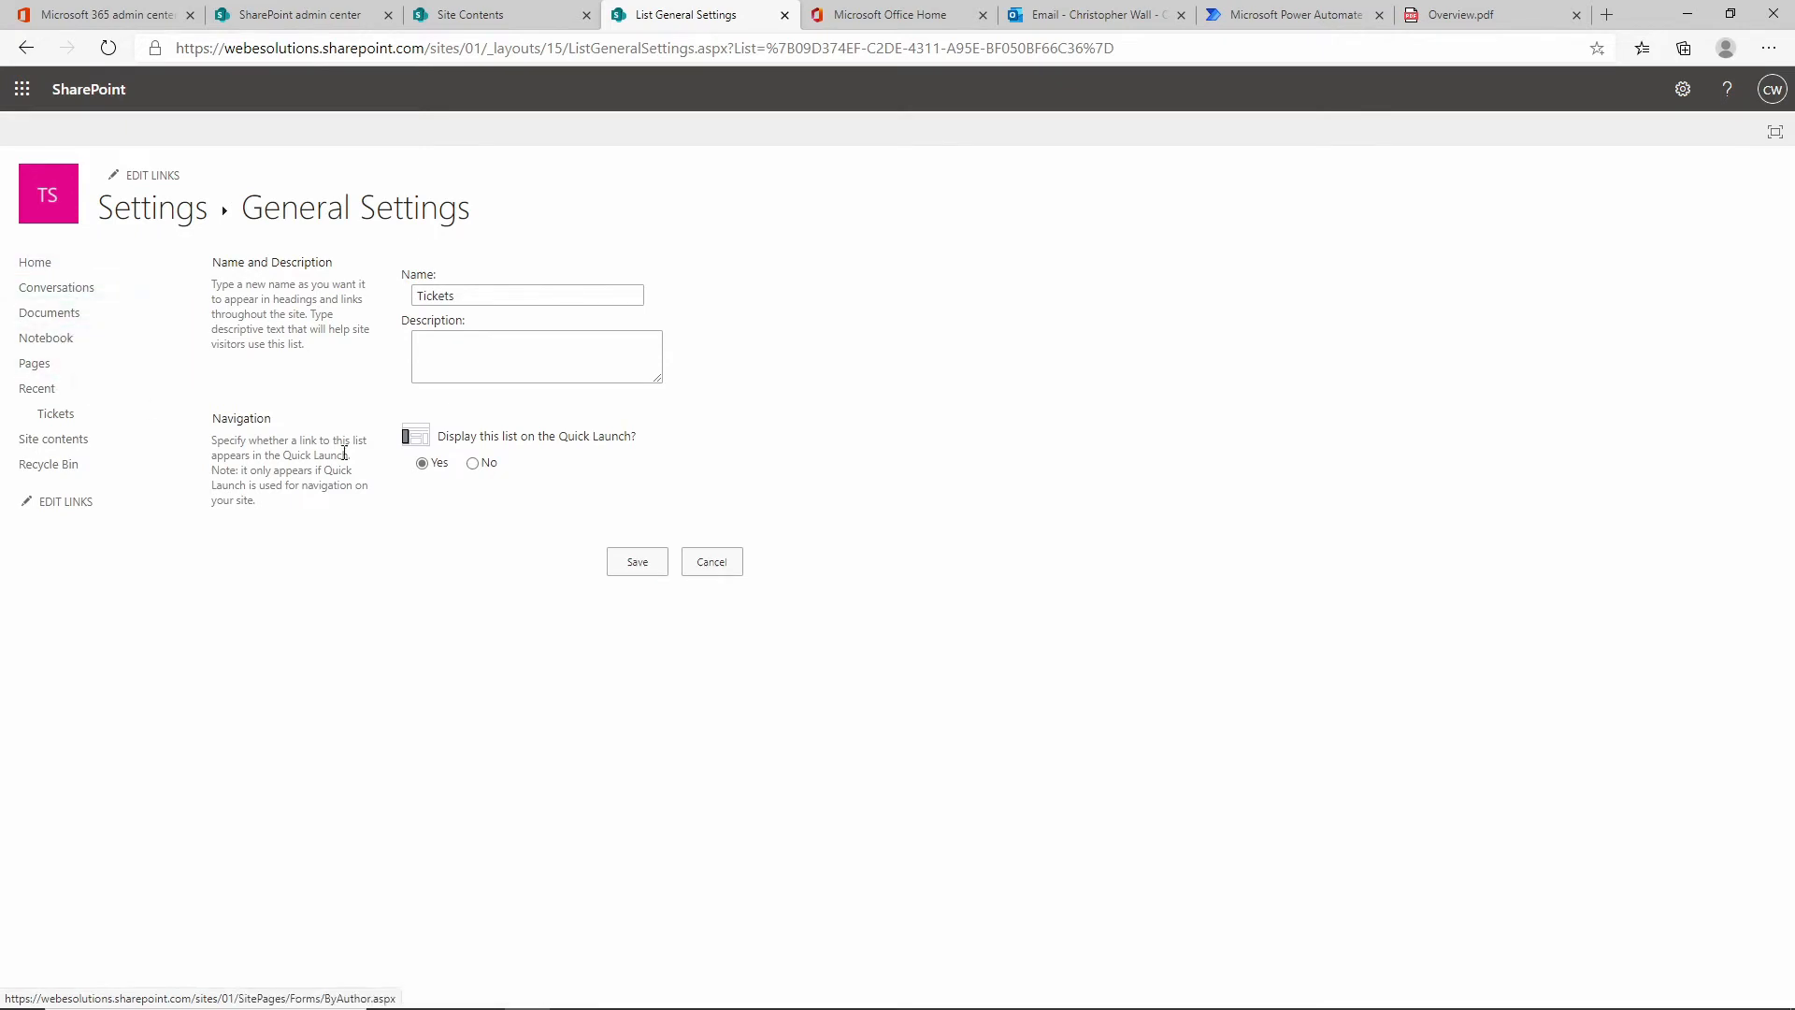
left_click(641, 564)
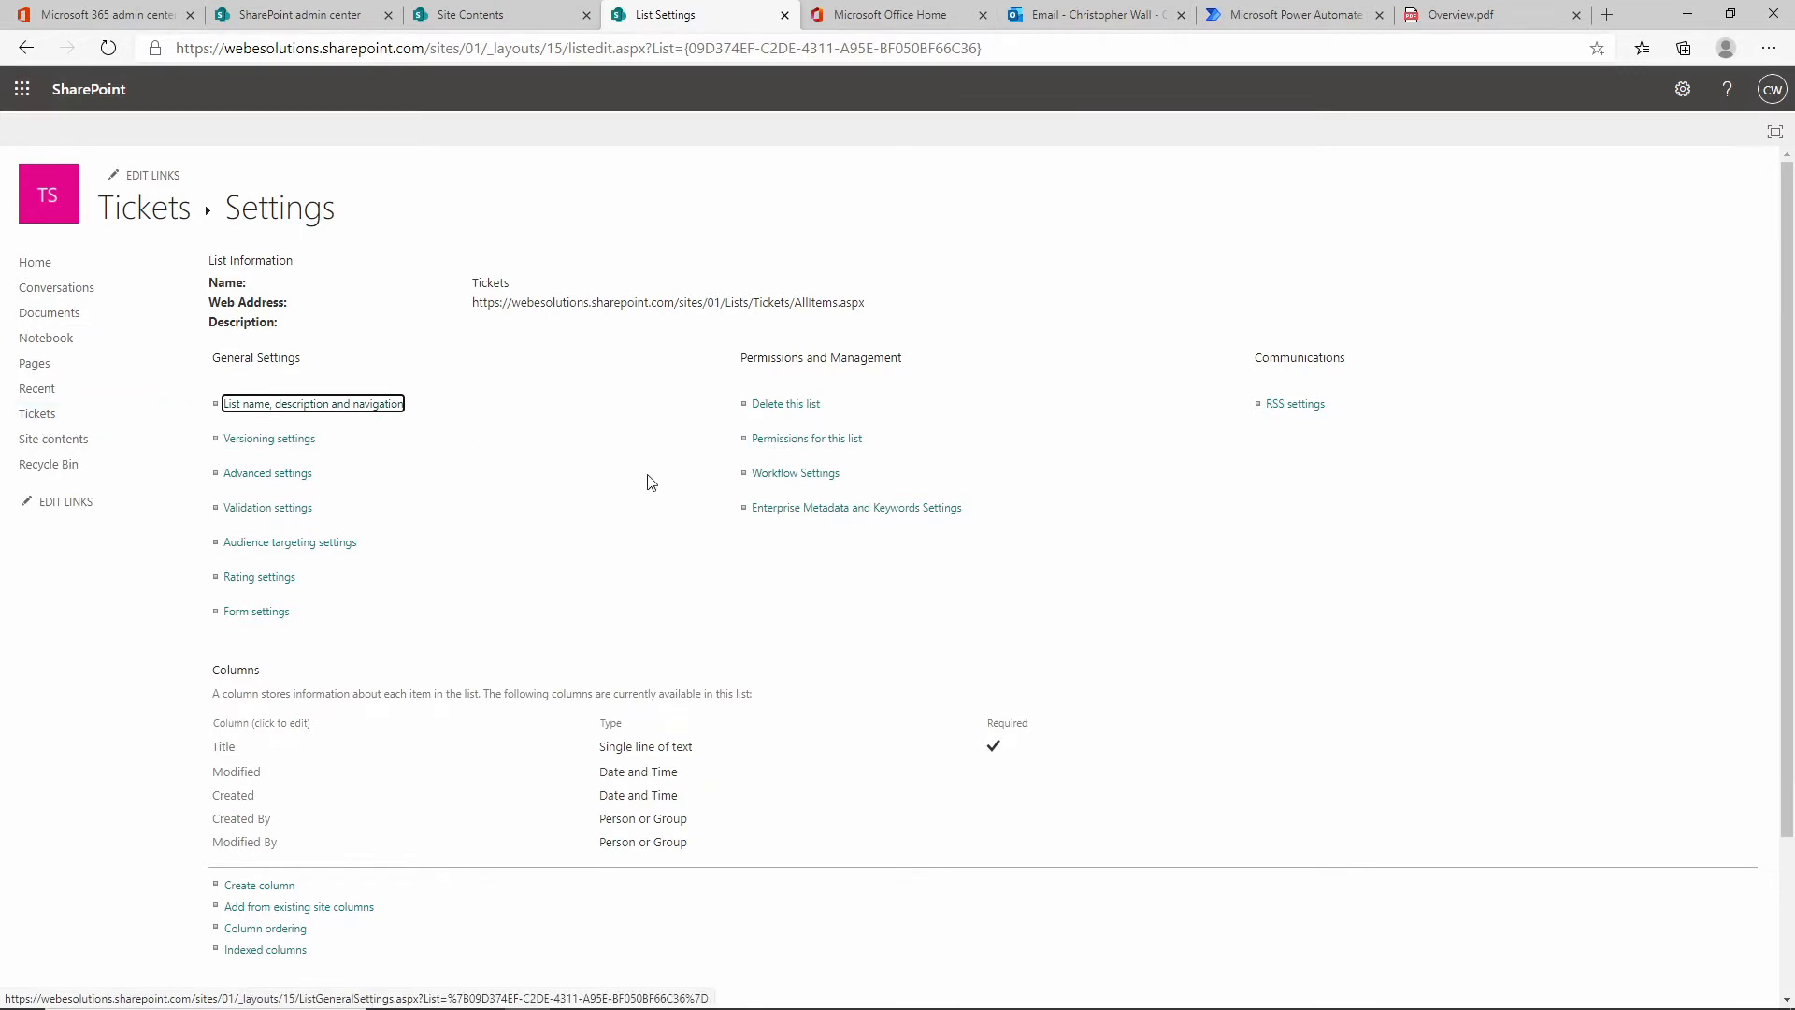
Turn on item version history for Tickets, keeping 50 versions.
left_click(287, 450)
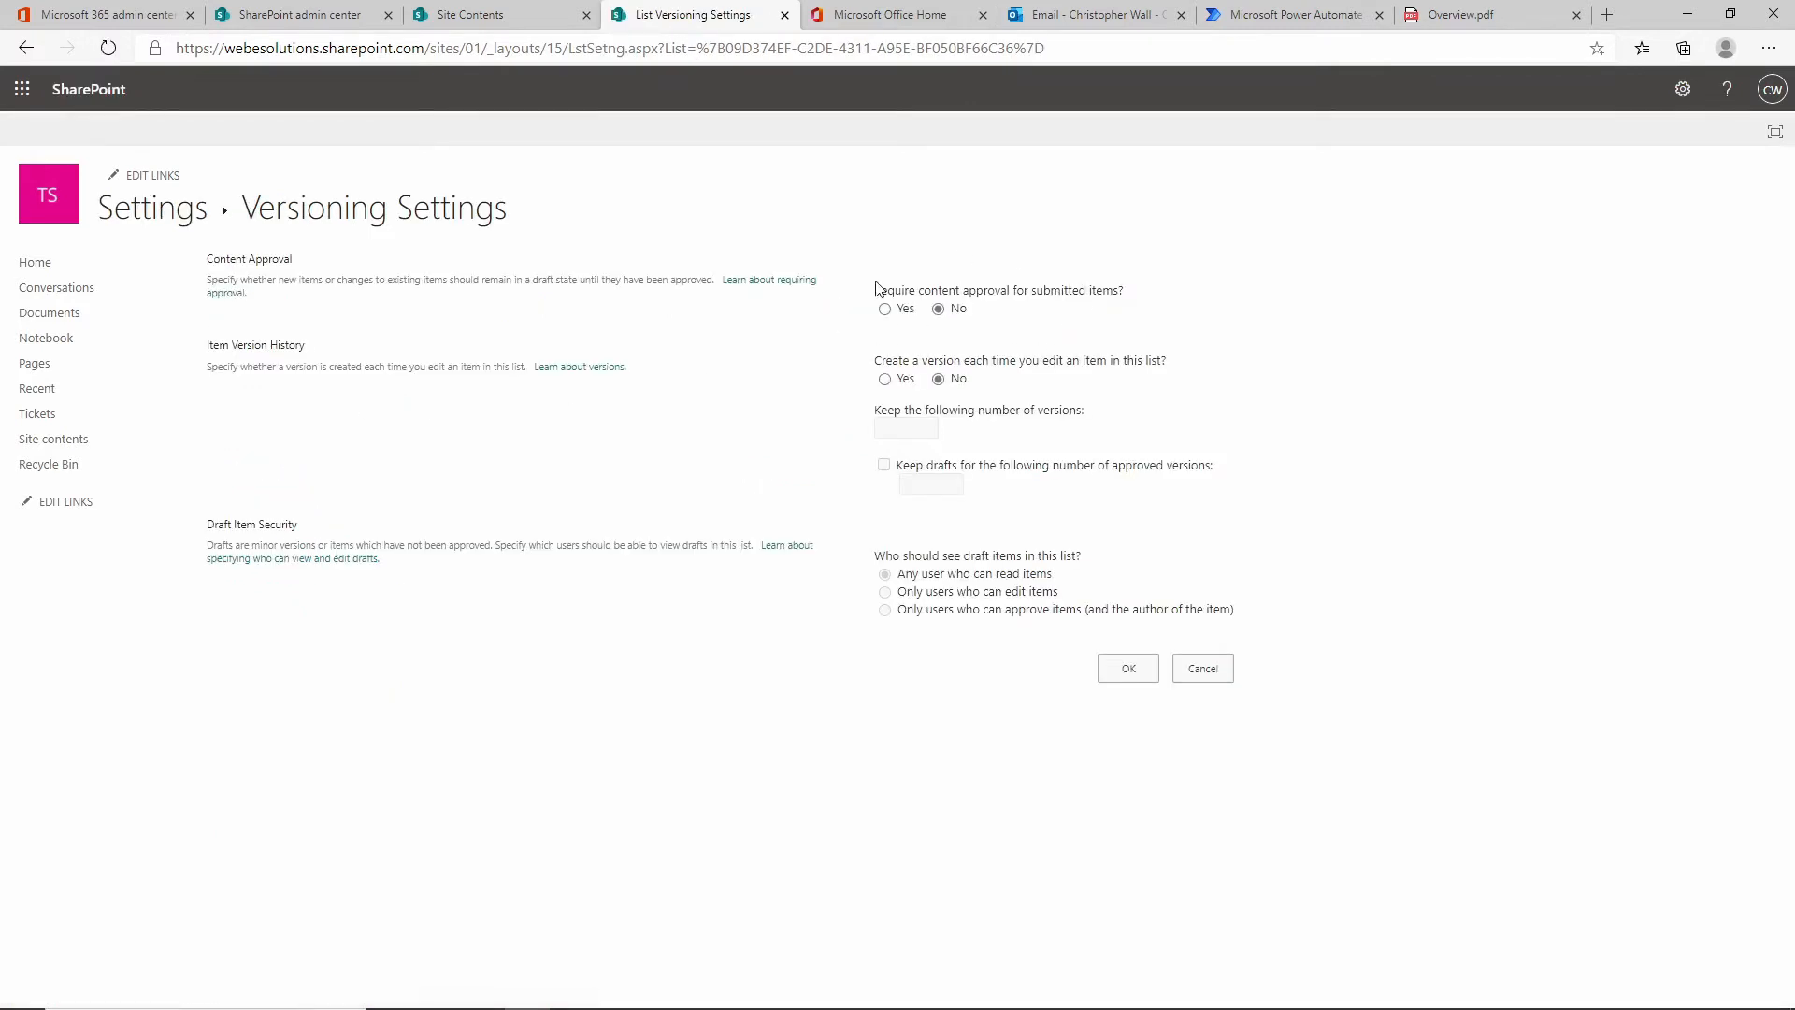
left_click(886, 379)
left_click(907, 431)
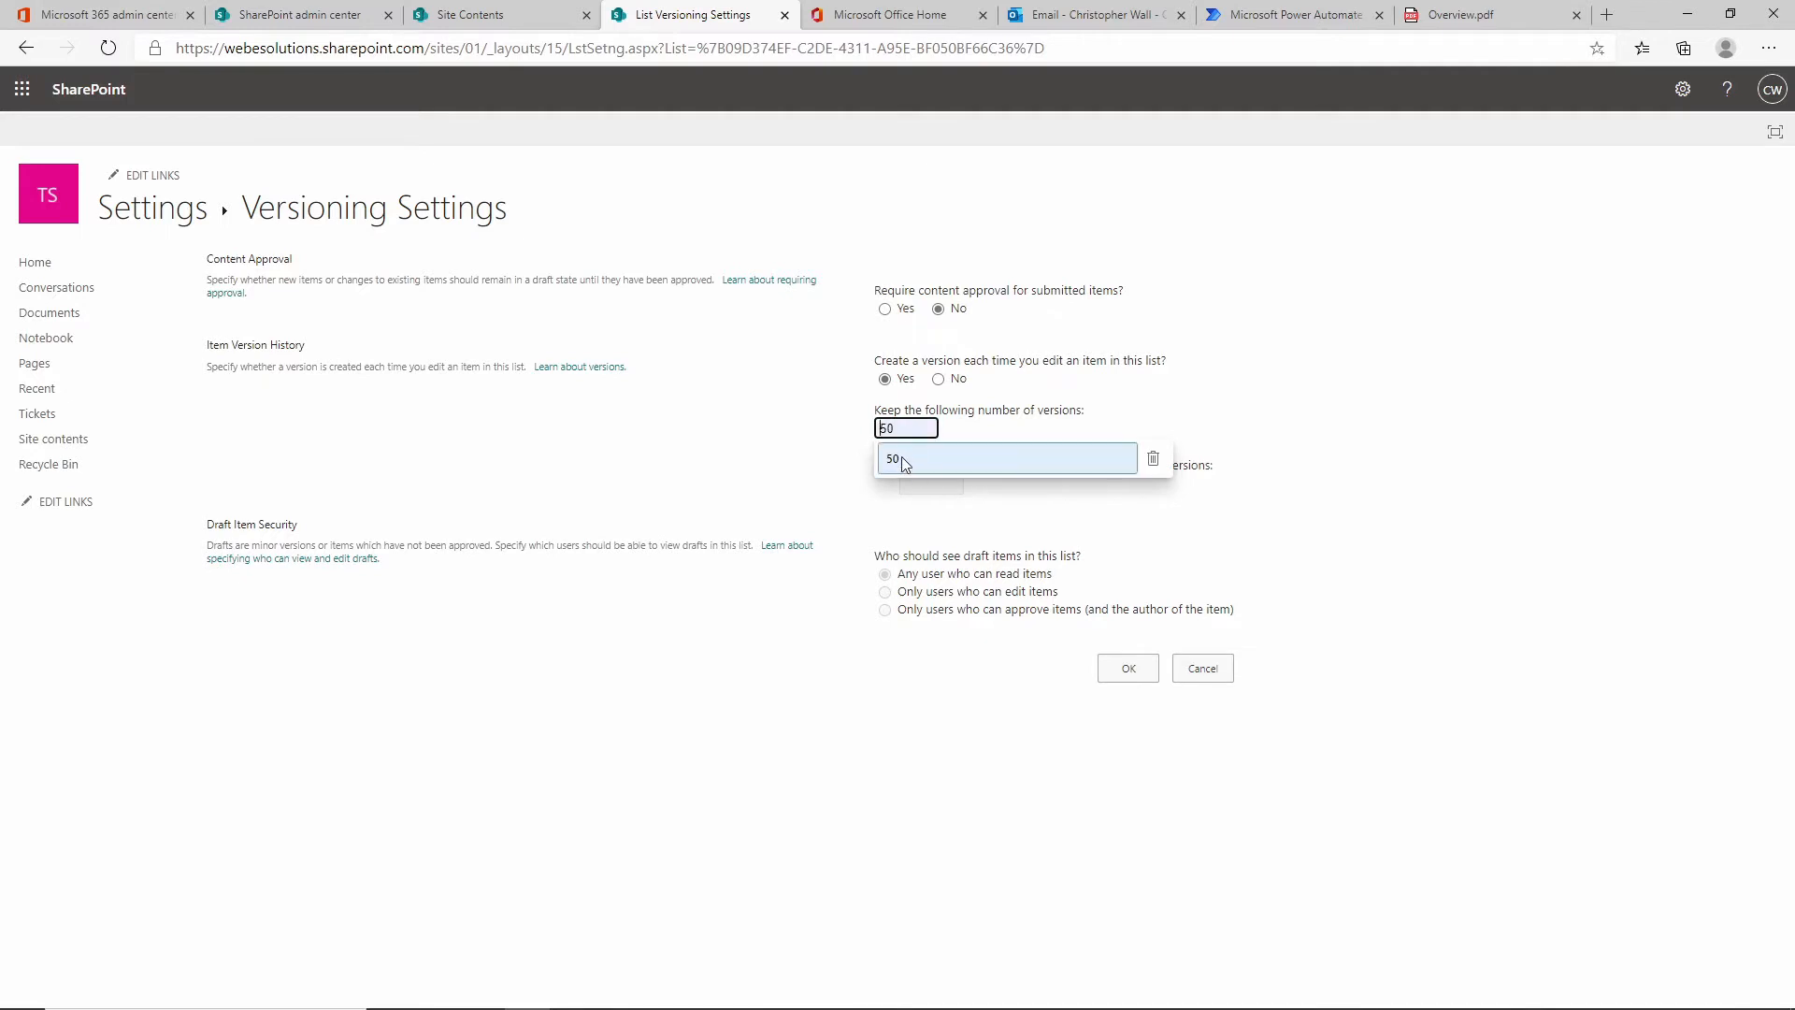
left_click(901, 458)
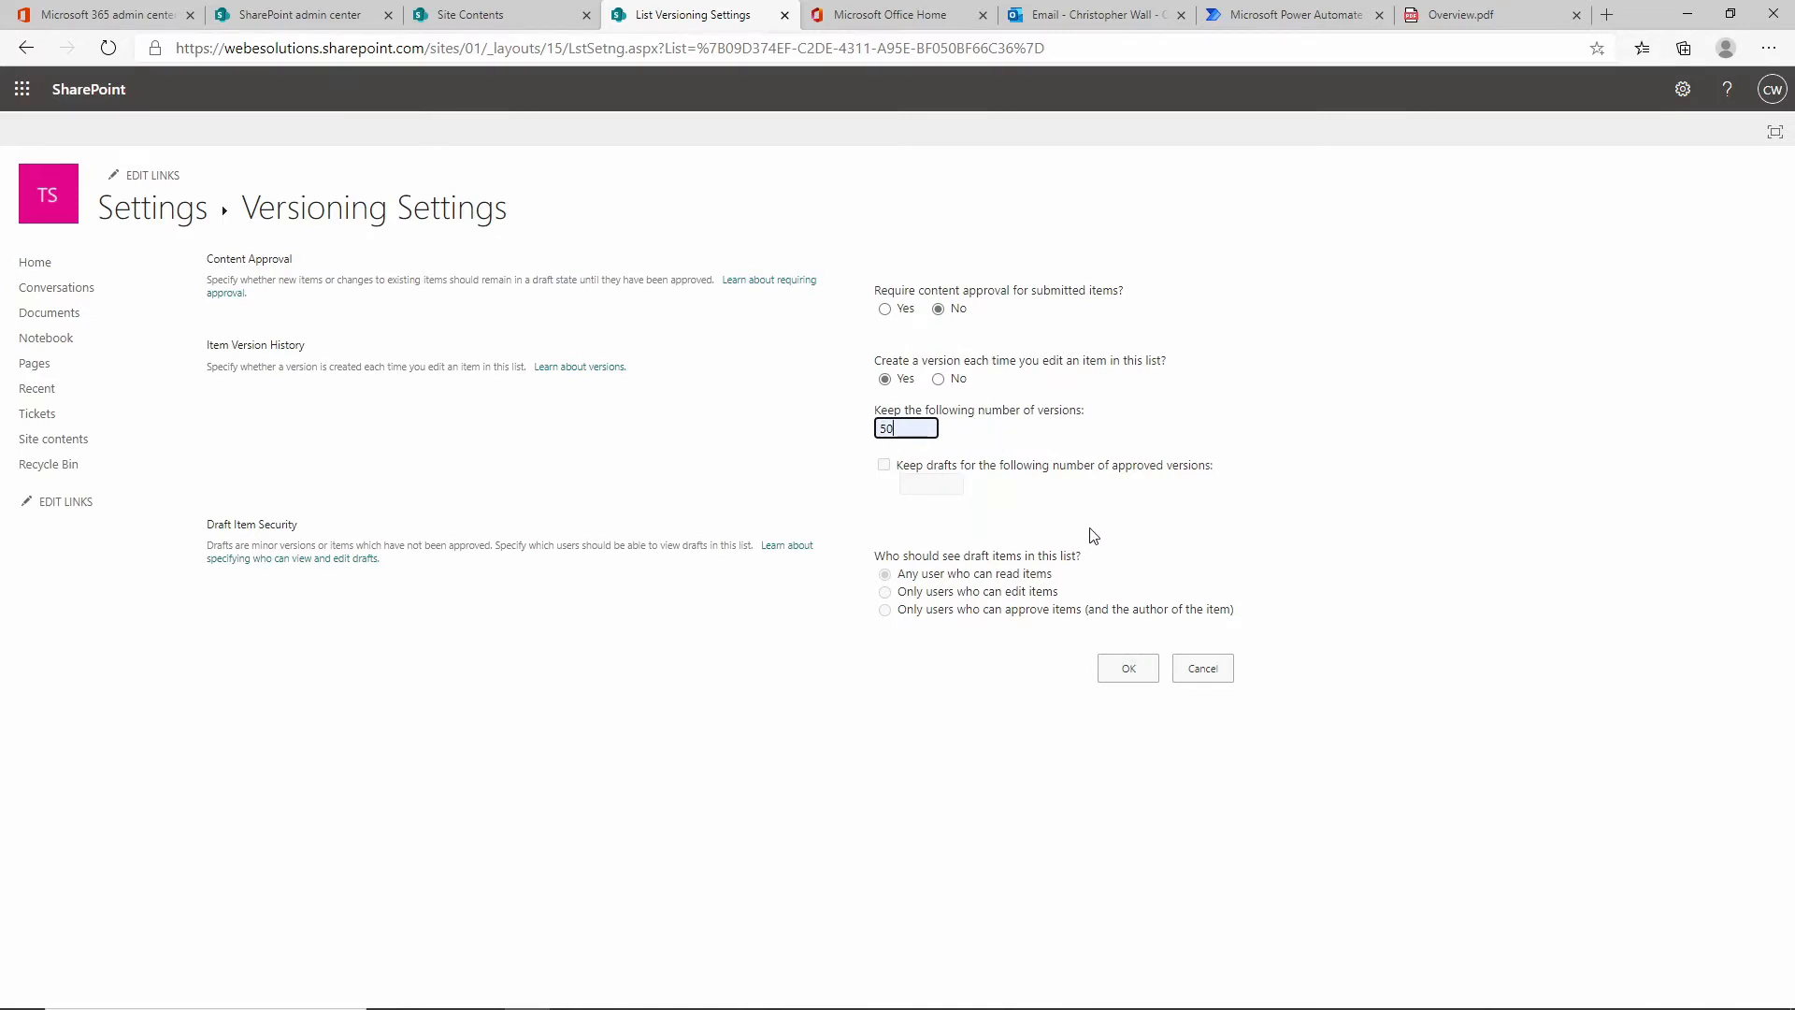
Save the versioning settings and rename the Title column to Ticket-No.
left_click(1121, 677)
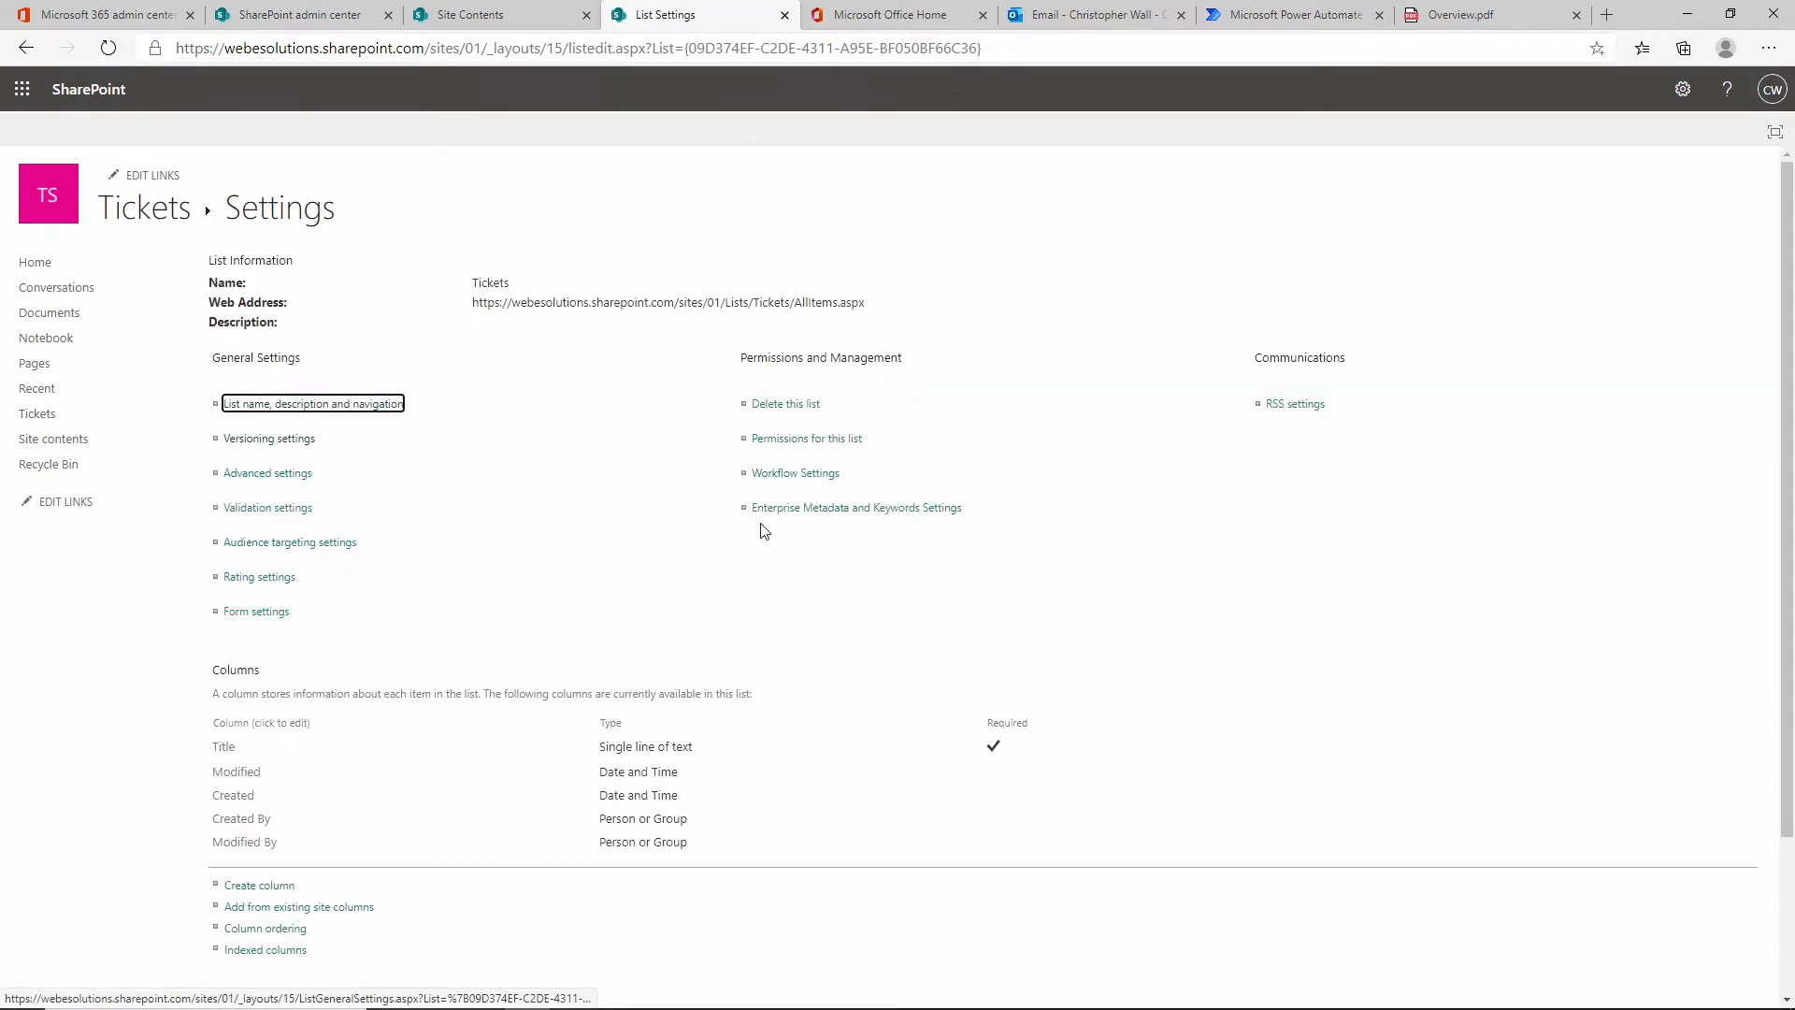
scroll(762, 529, "down", 3)
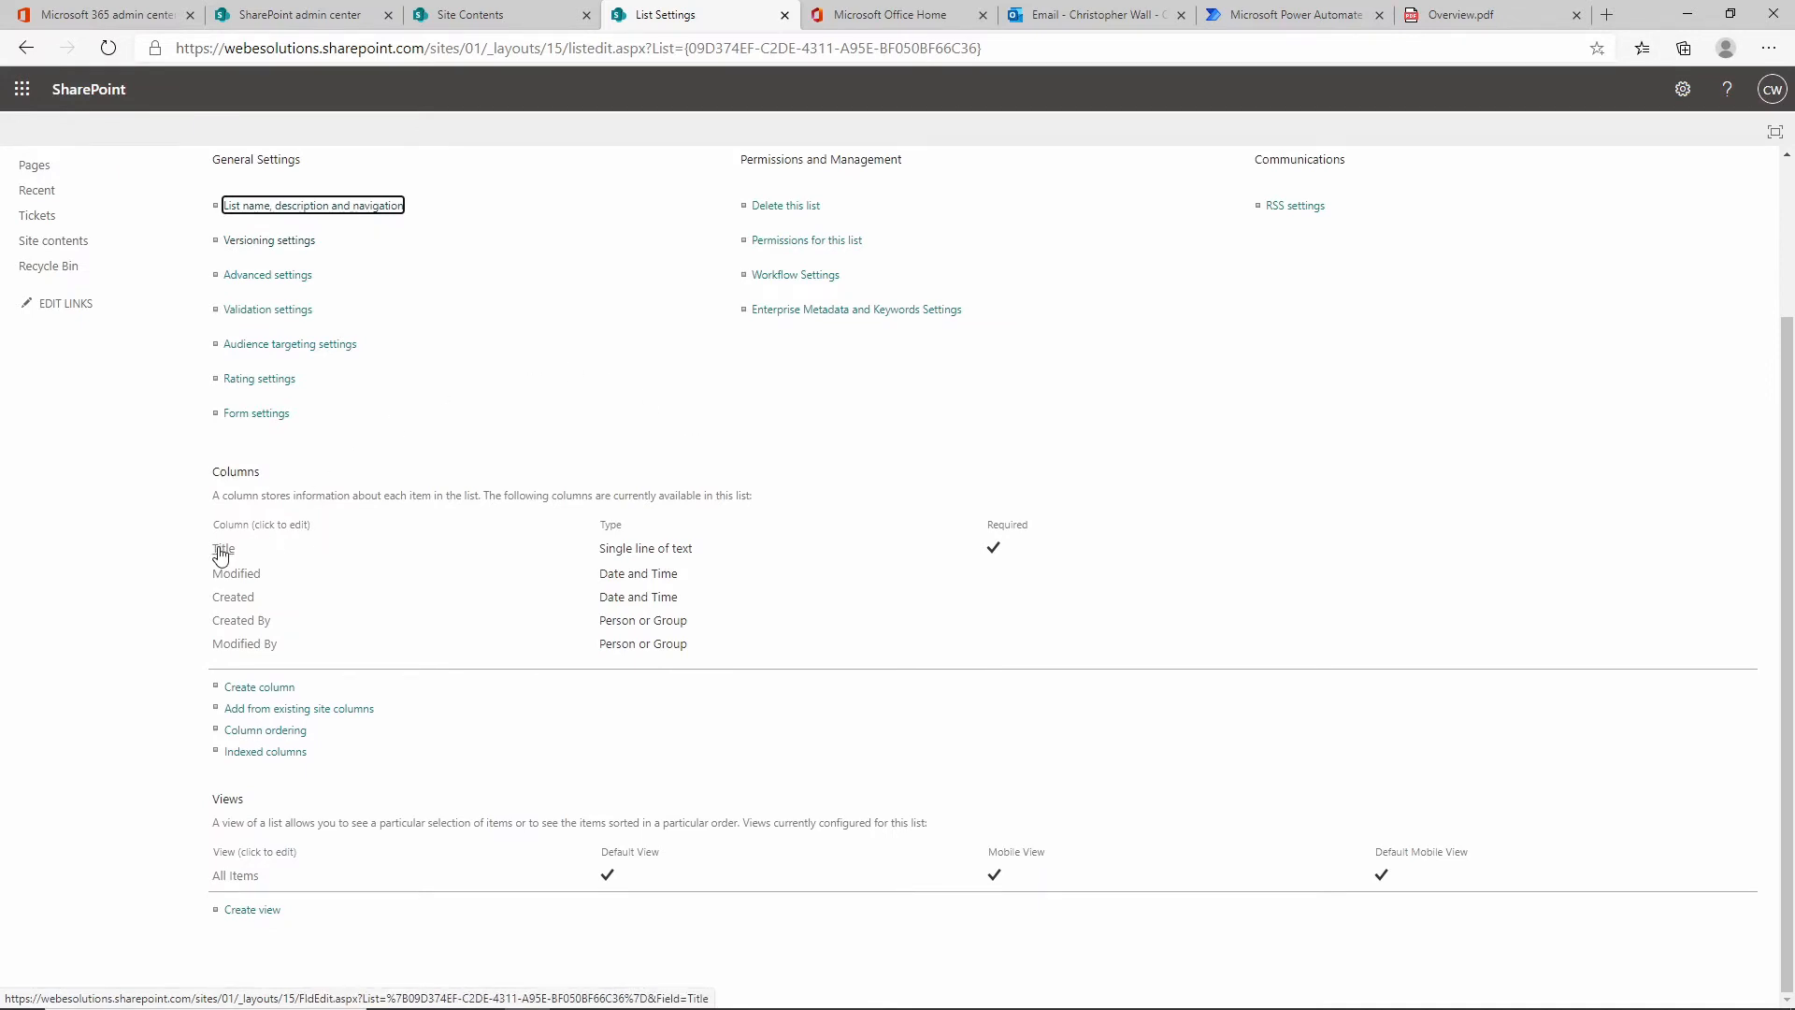
left_click(221, 553)
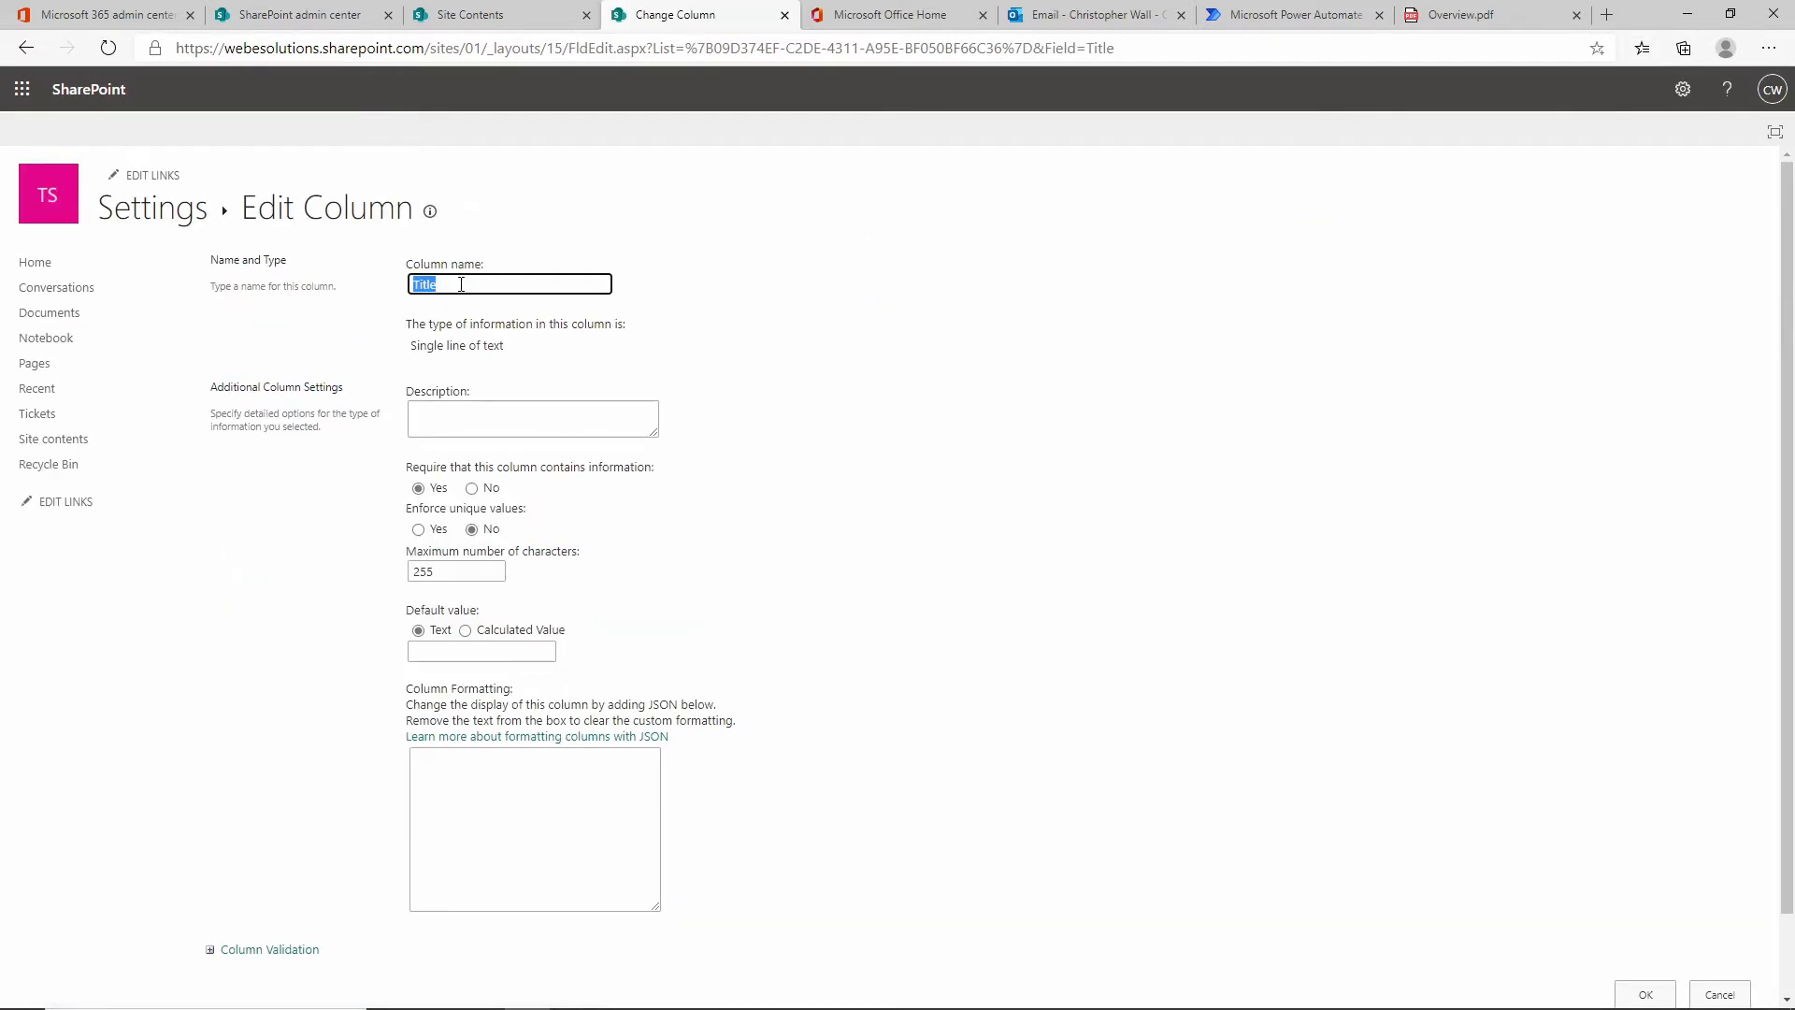
type("T")
scroll(1050, 606, "down", 2)
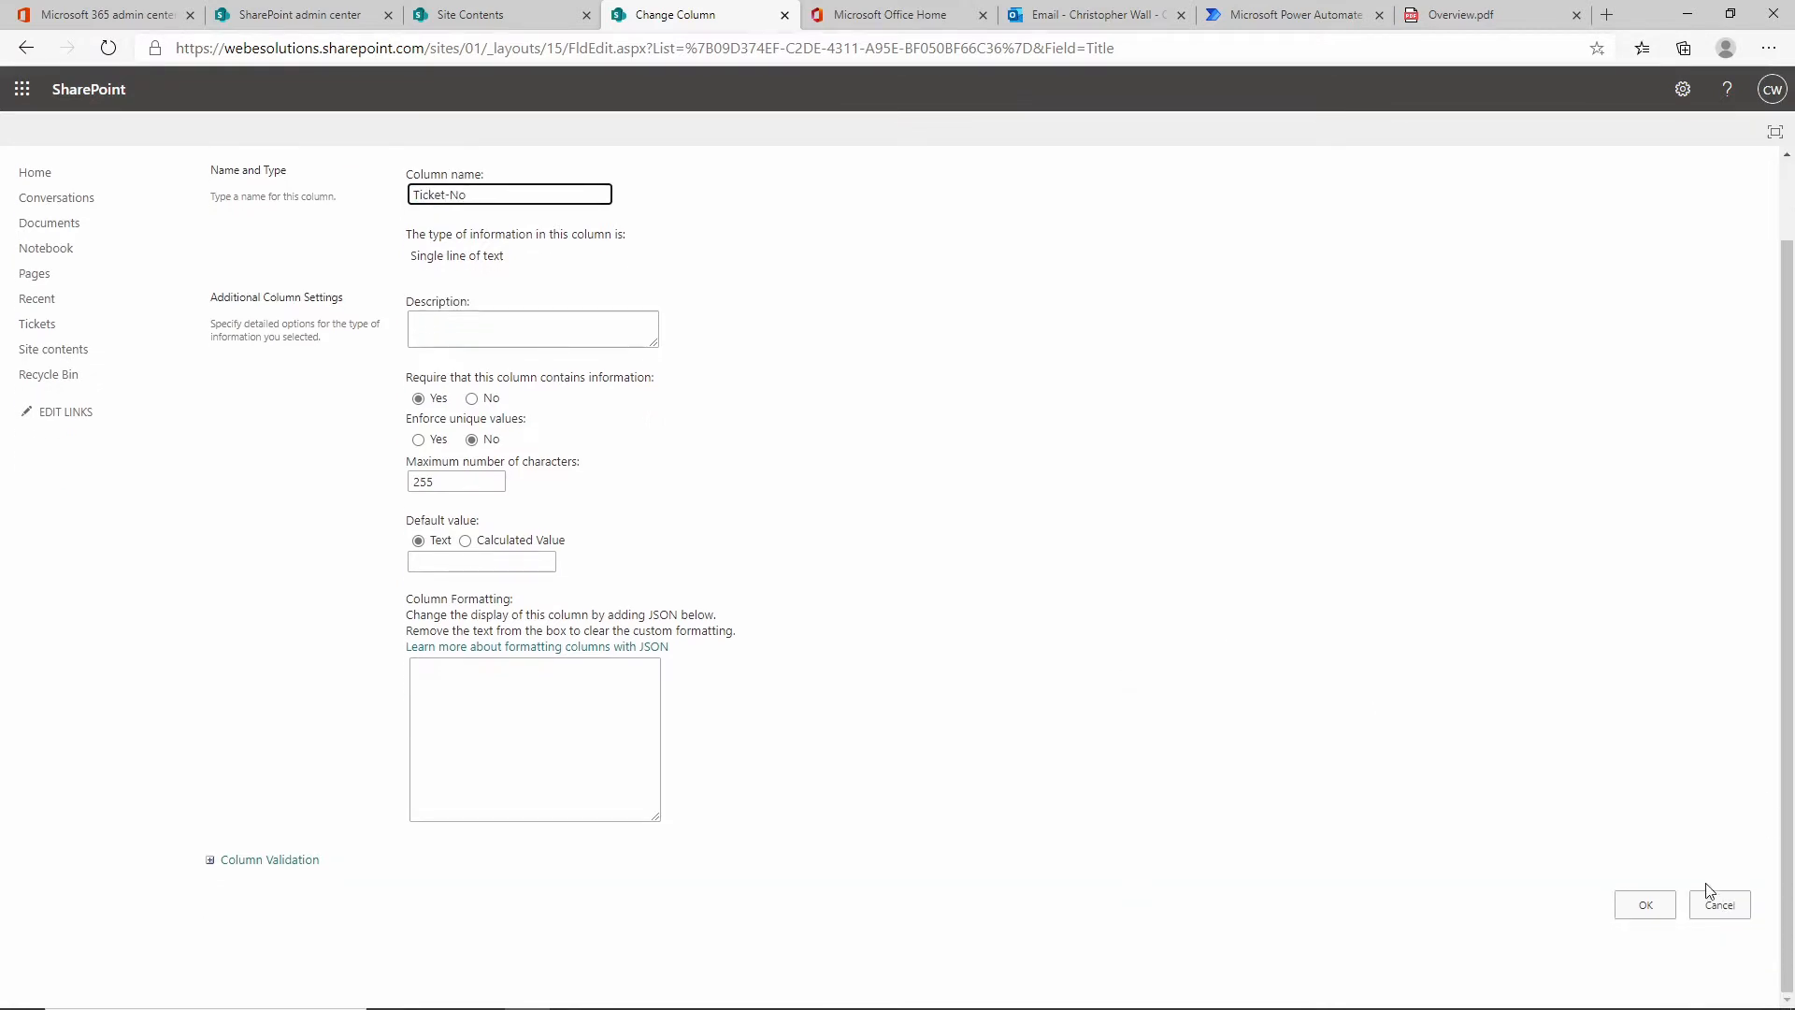
left_click(1647, 906)
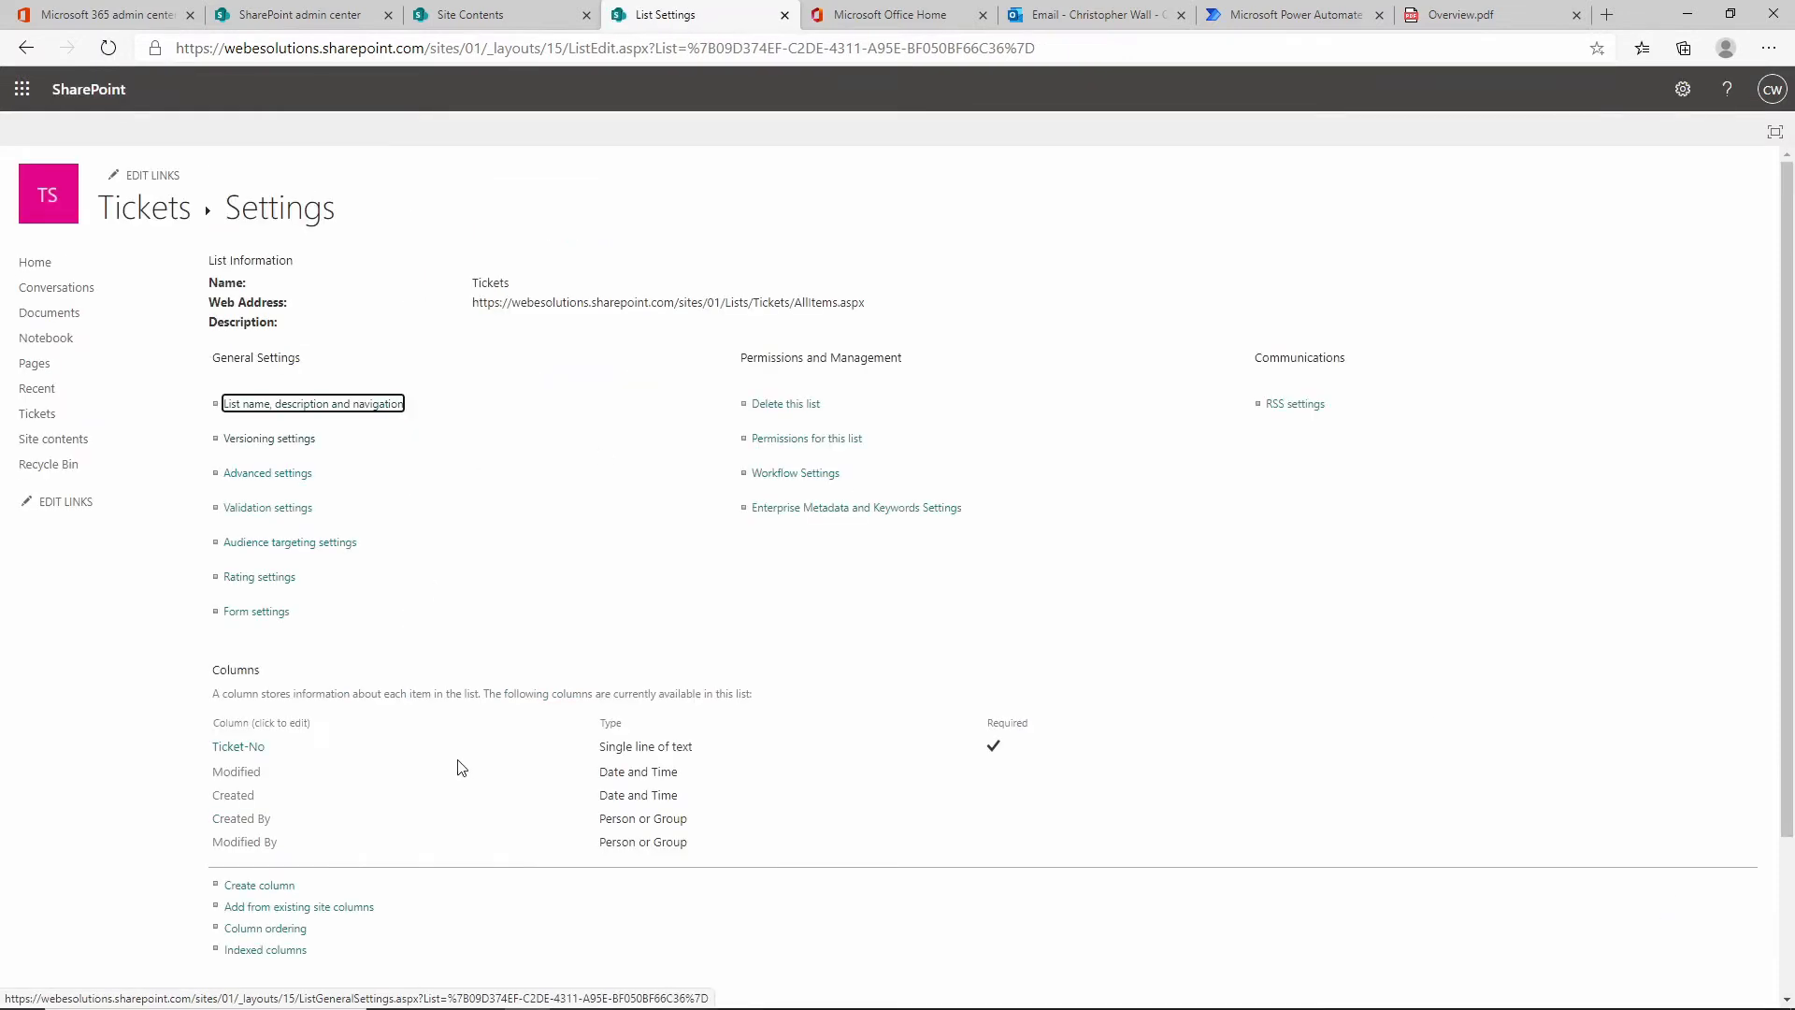
Create an Email Address column of type Person or Group showing Work email.
left_click(263, 883)
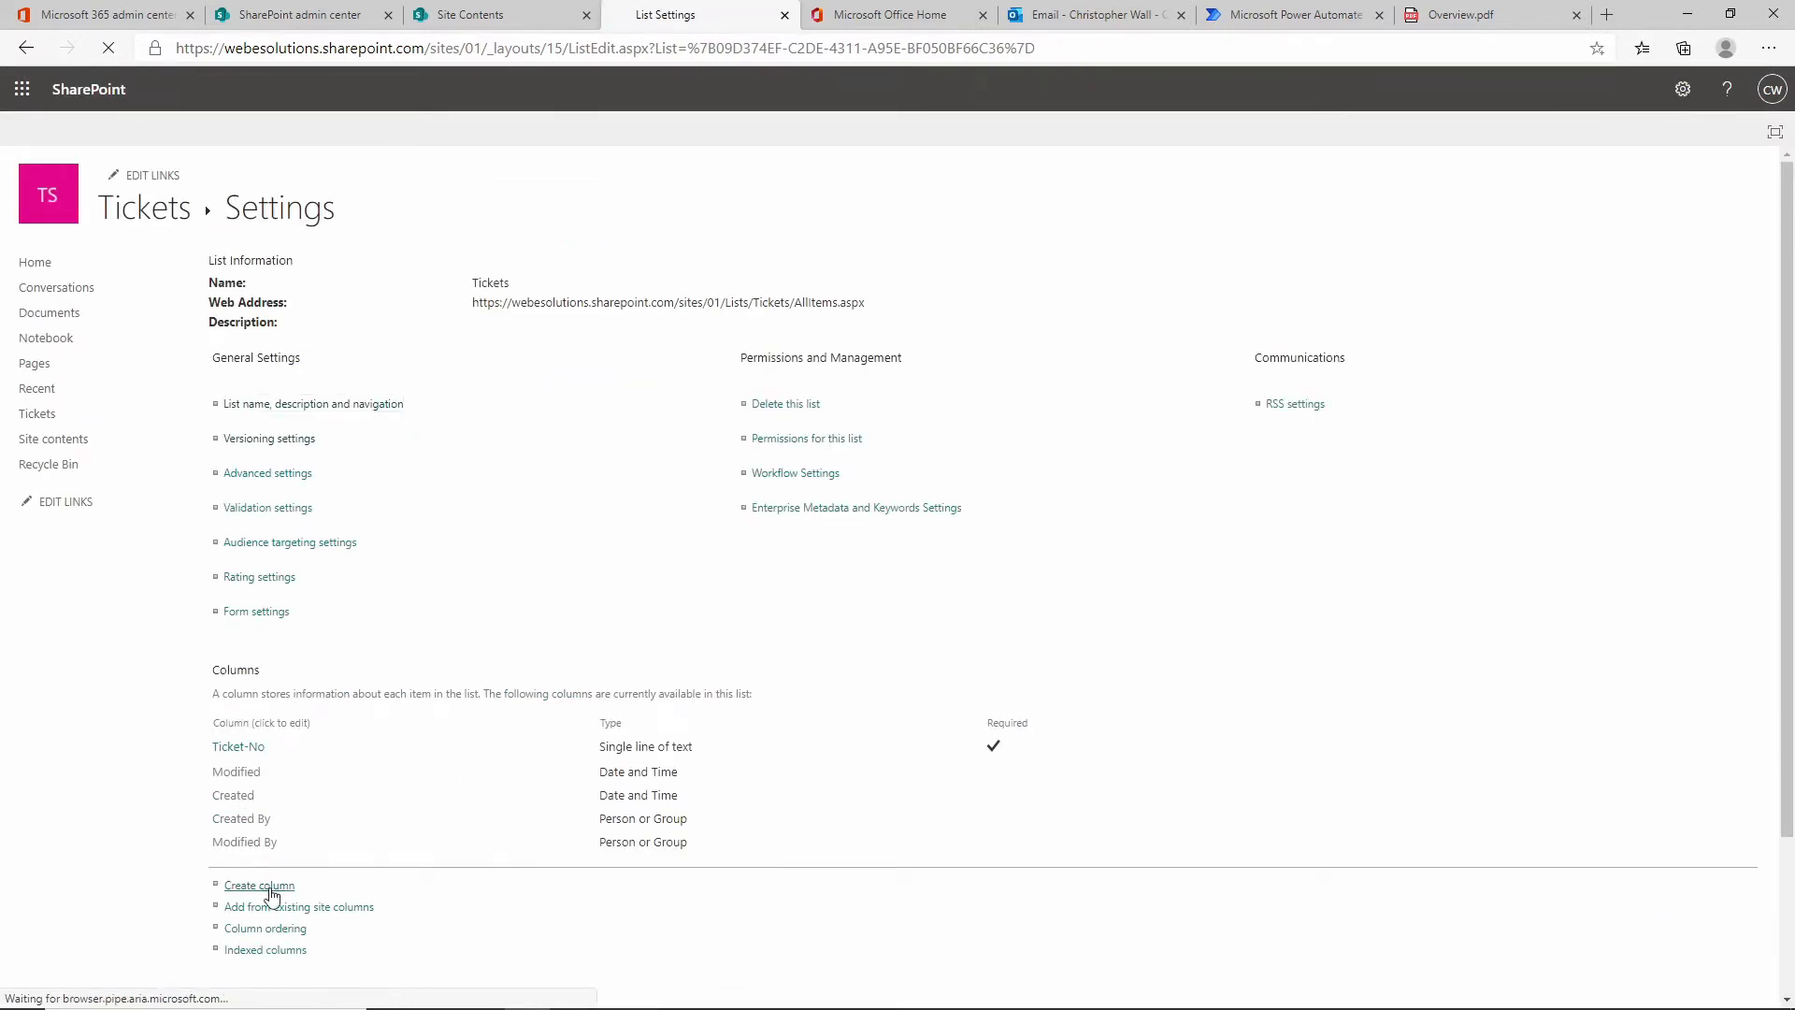
left_click(493, 283)
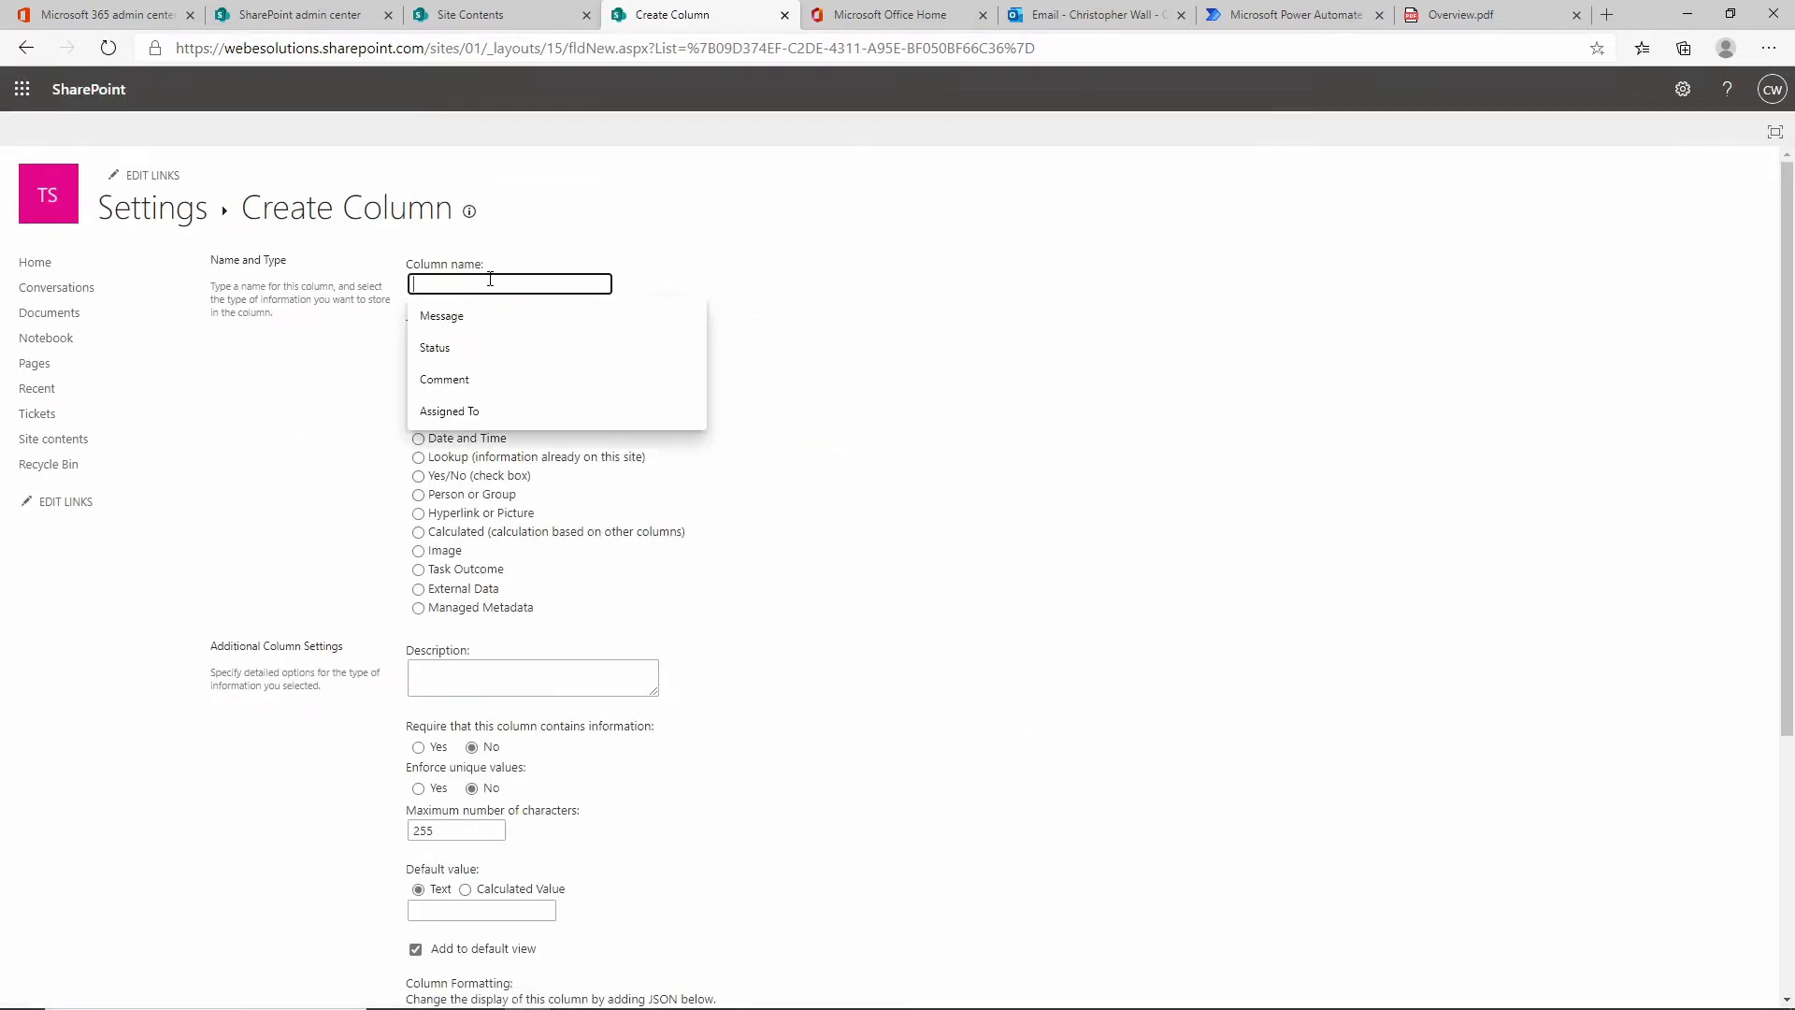
type("Email Address")
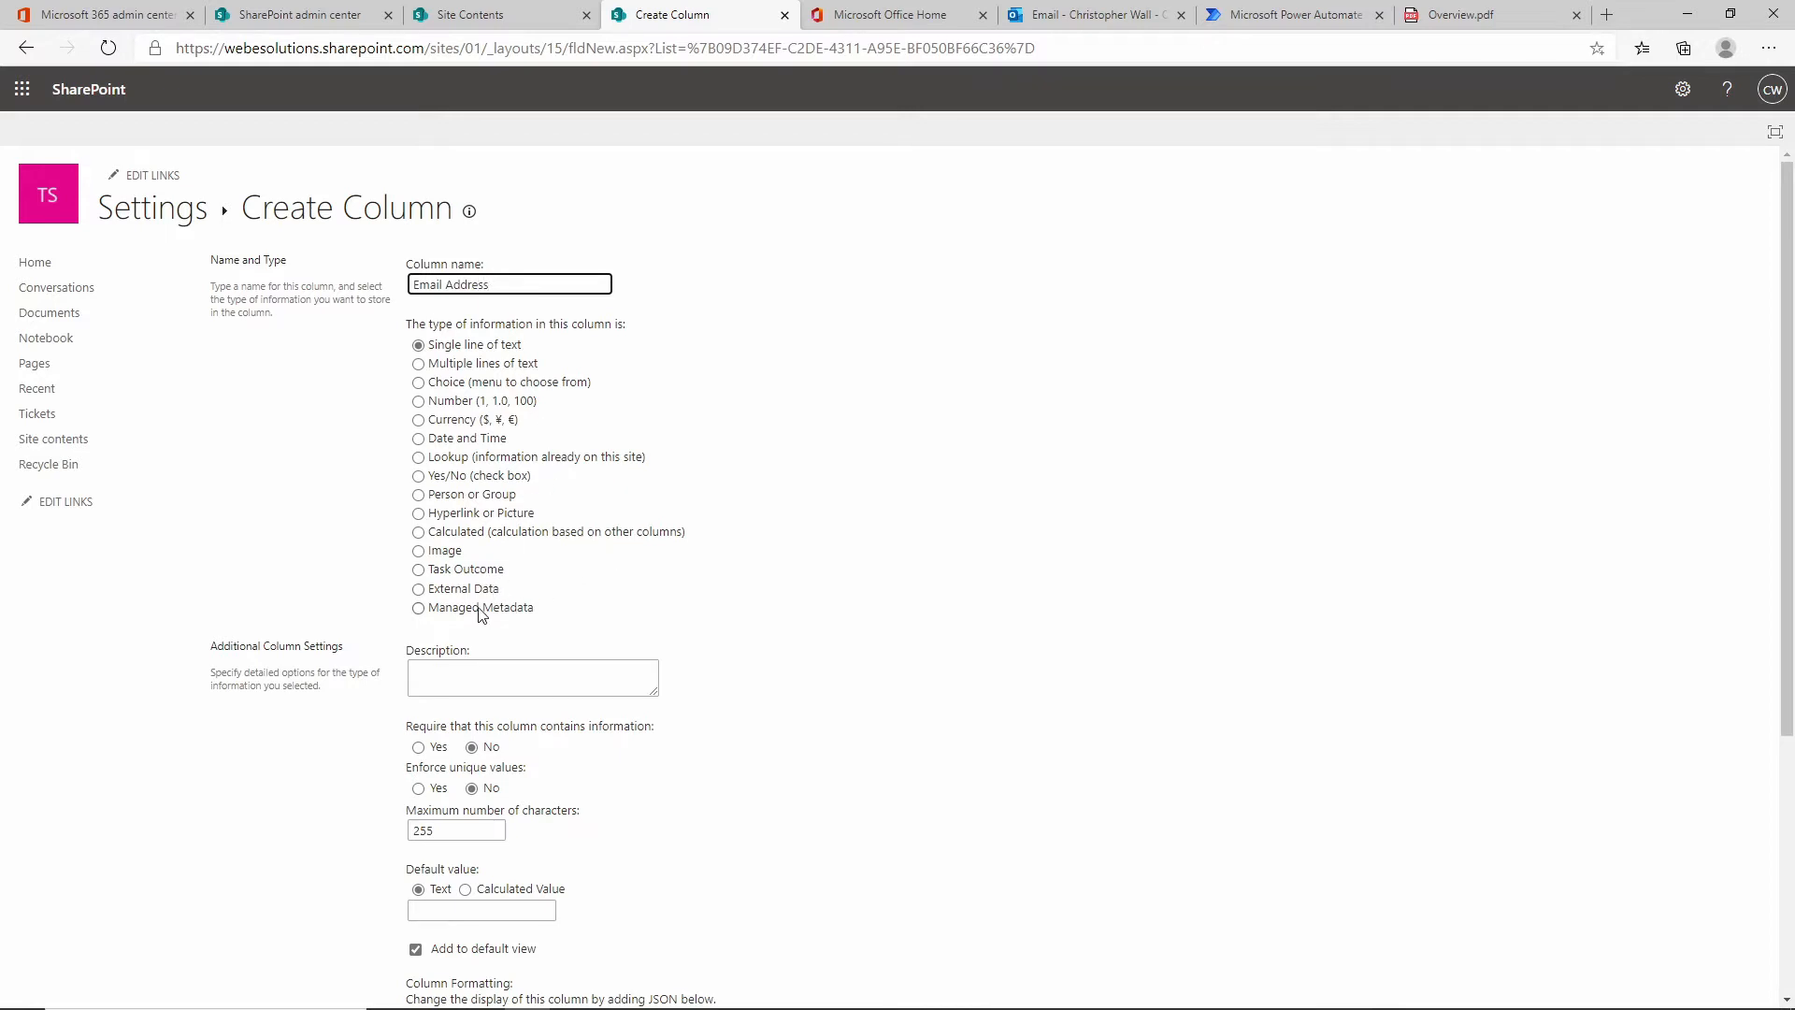
left_click(468, 496)
scroll(1160, 547, "down", 4)
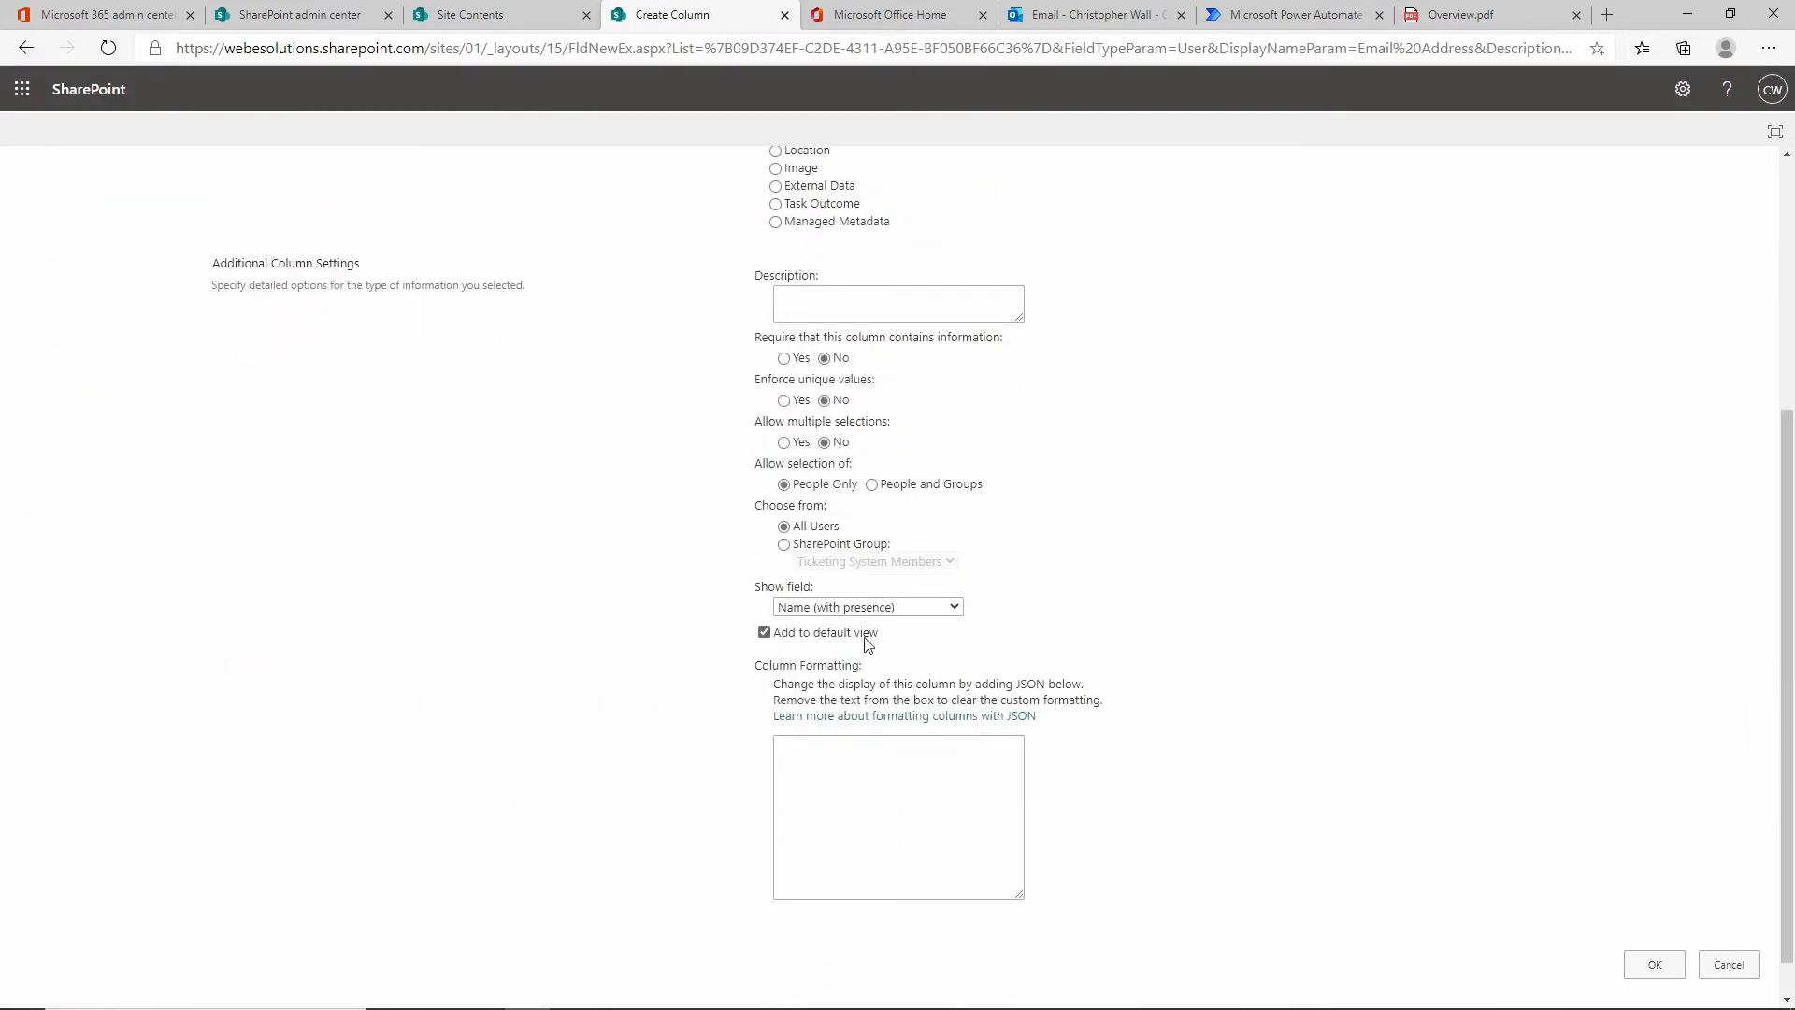
left_click(888, 612)
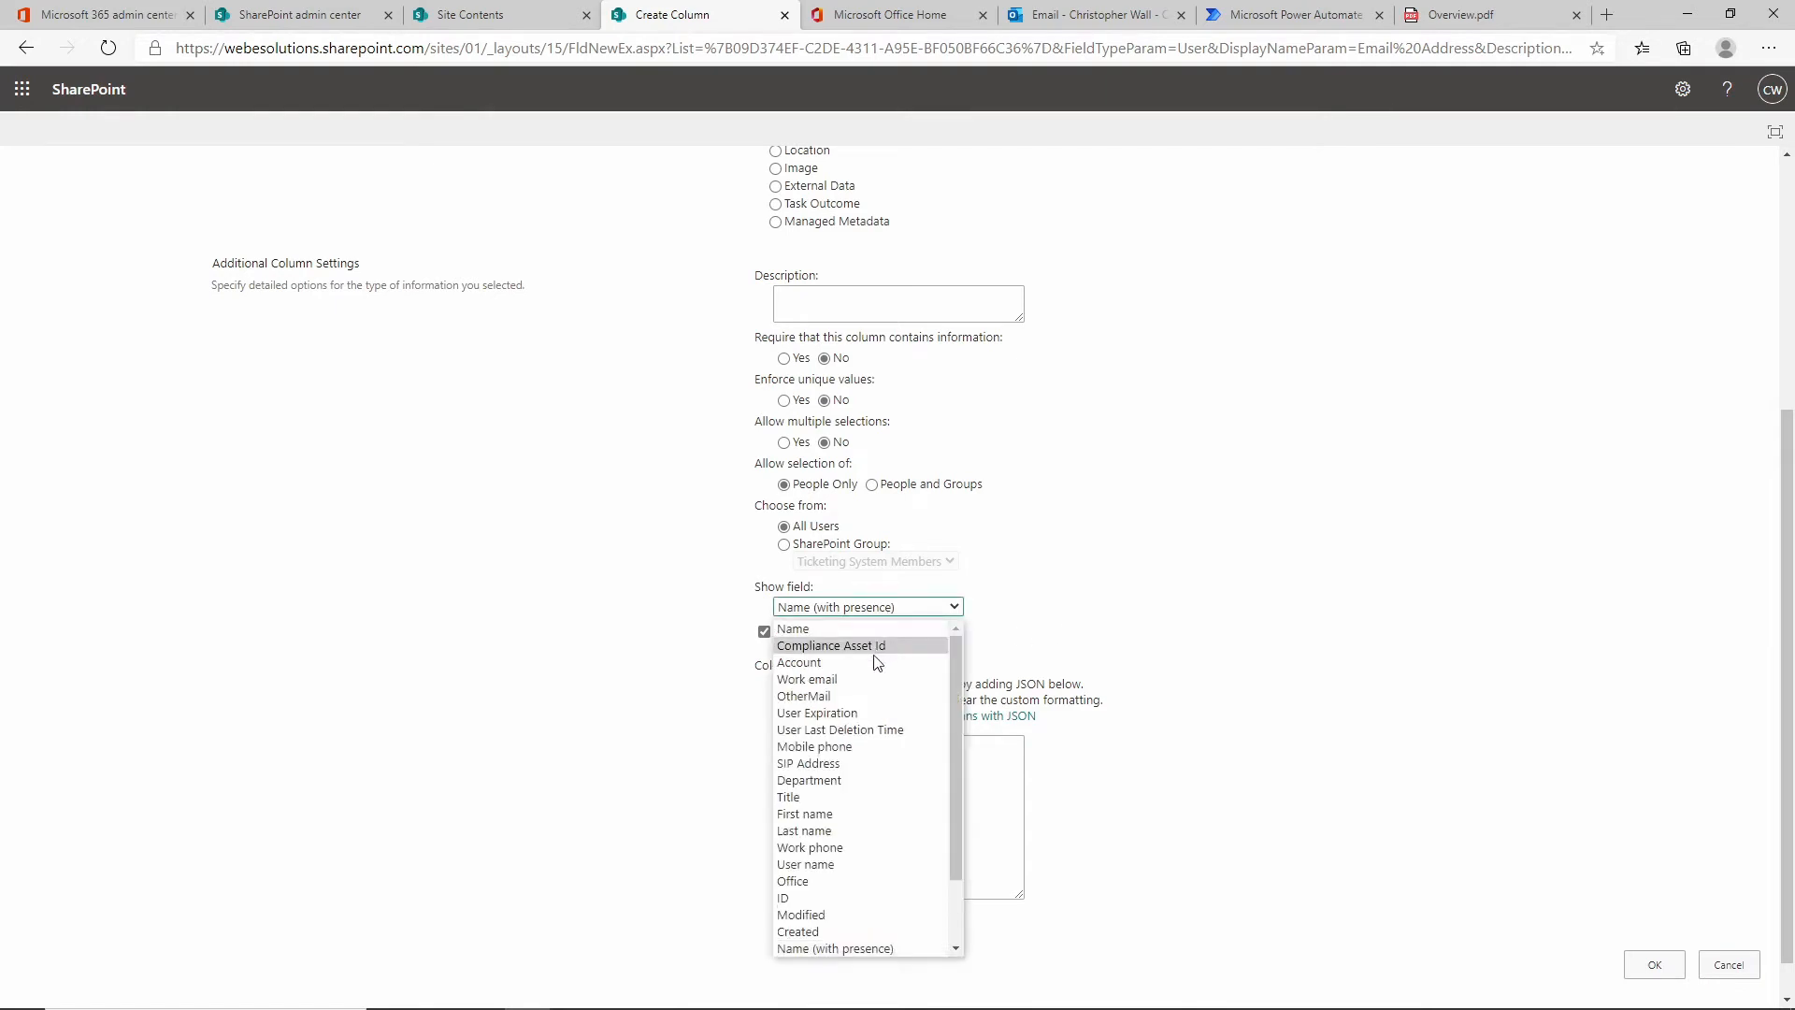
left_click(861, 675)
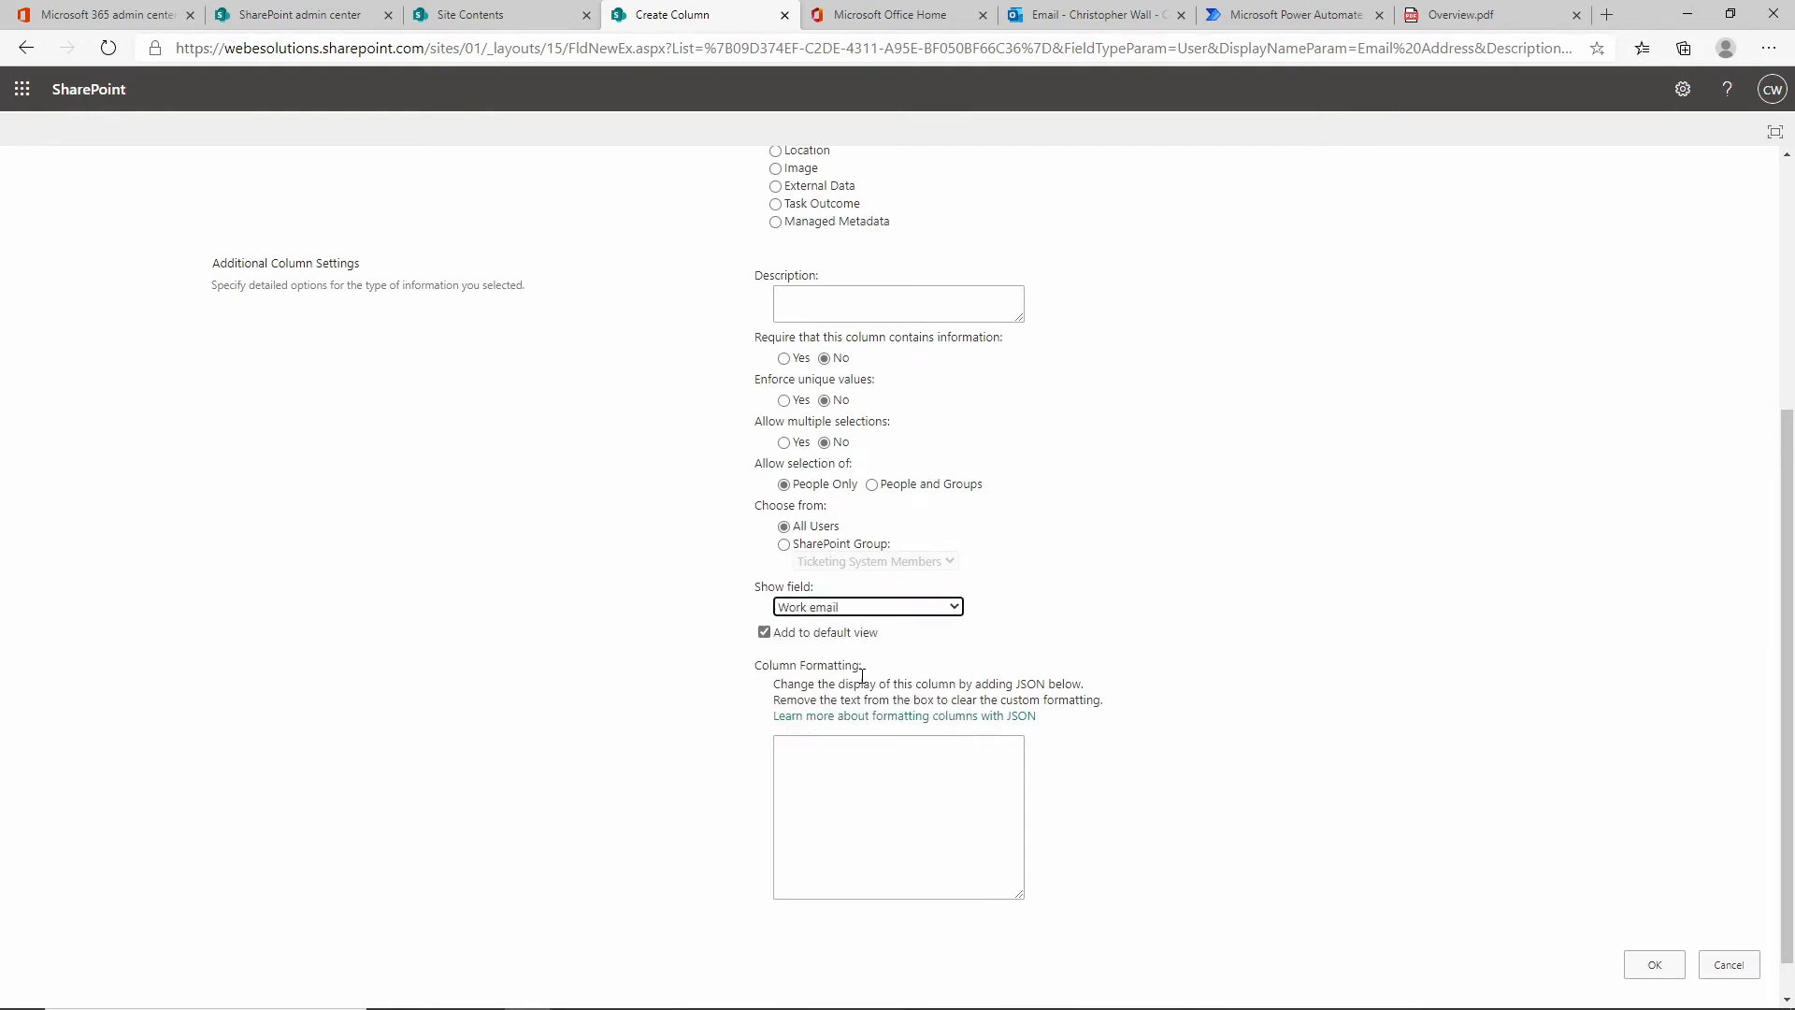
left_click(856, 607)
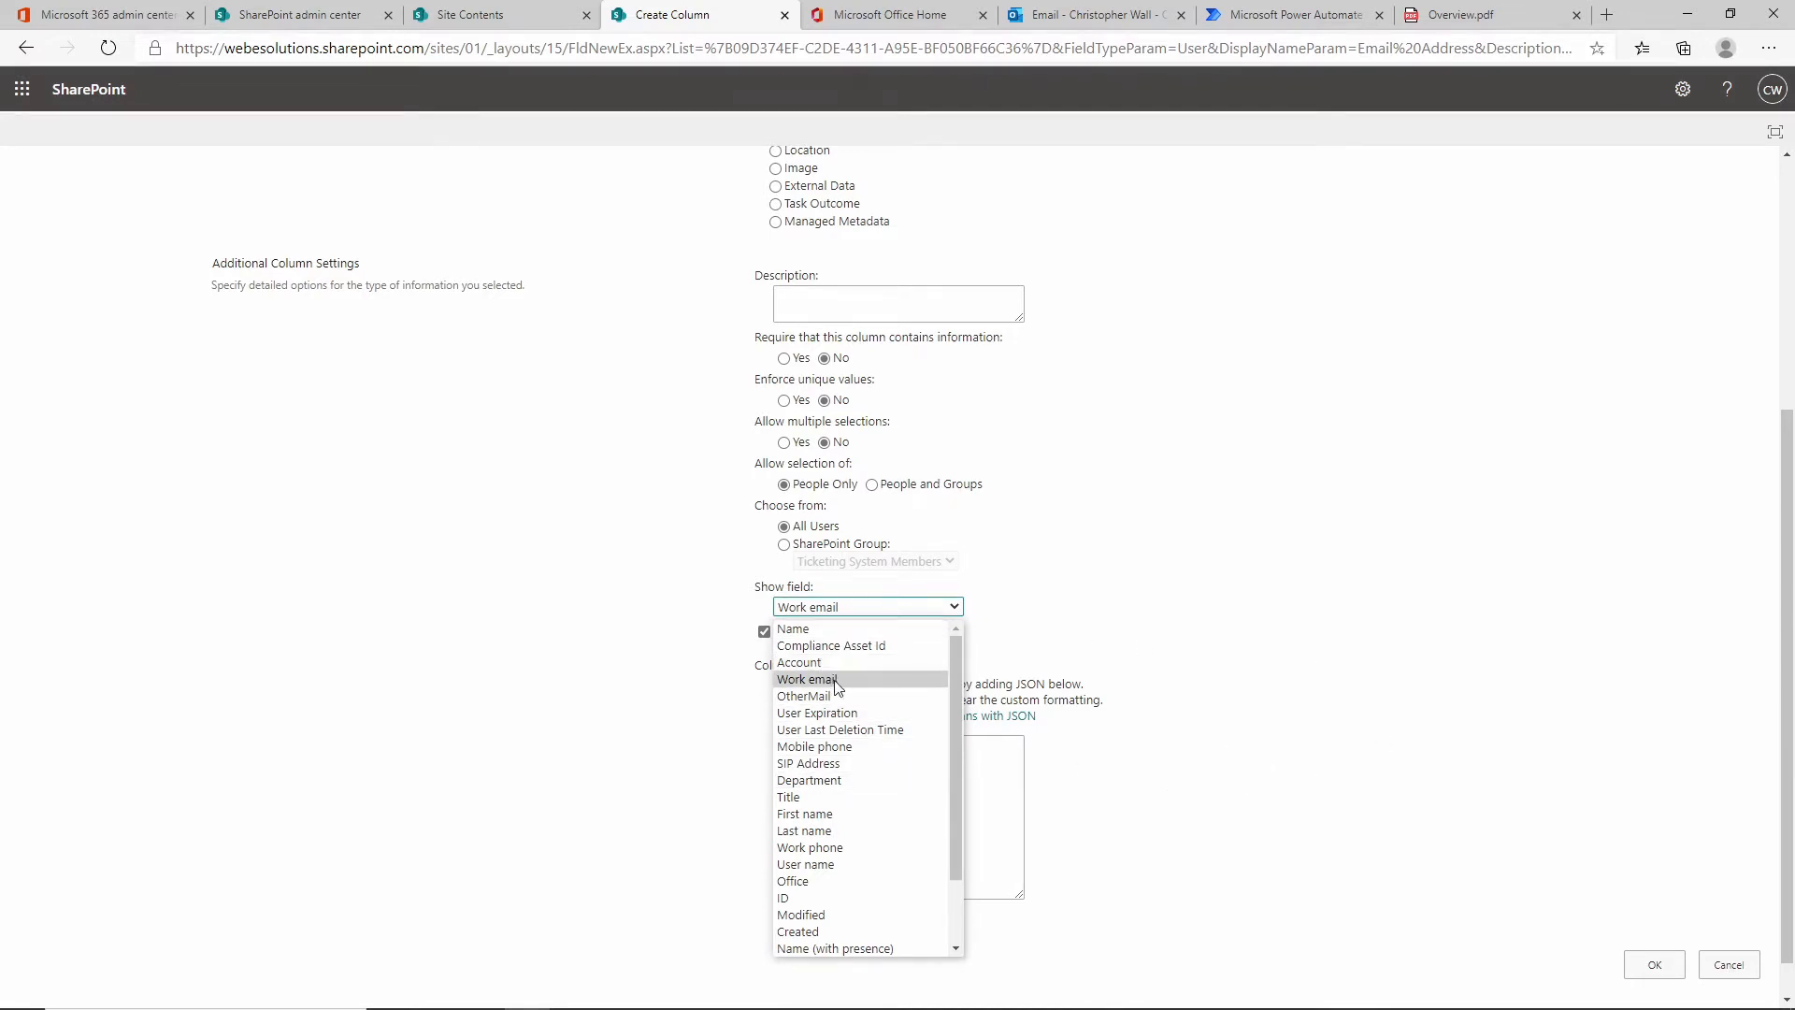
left_click(904, 677)
left_click(1654, 964)
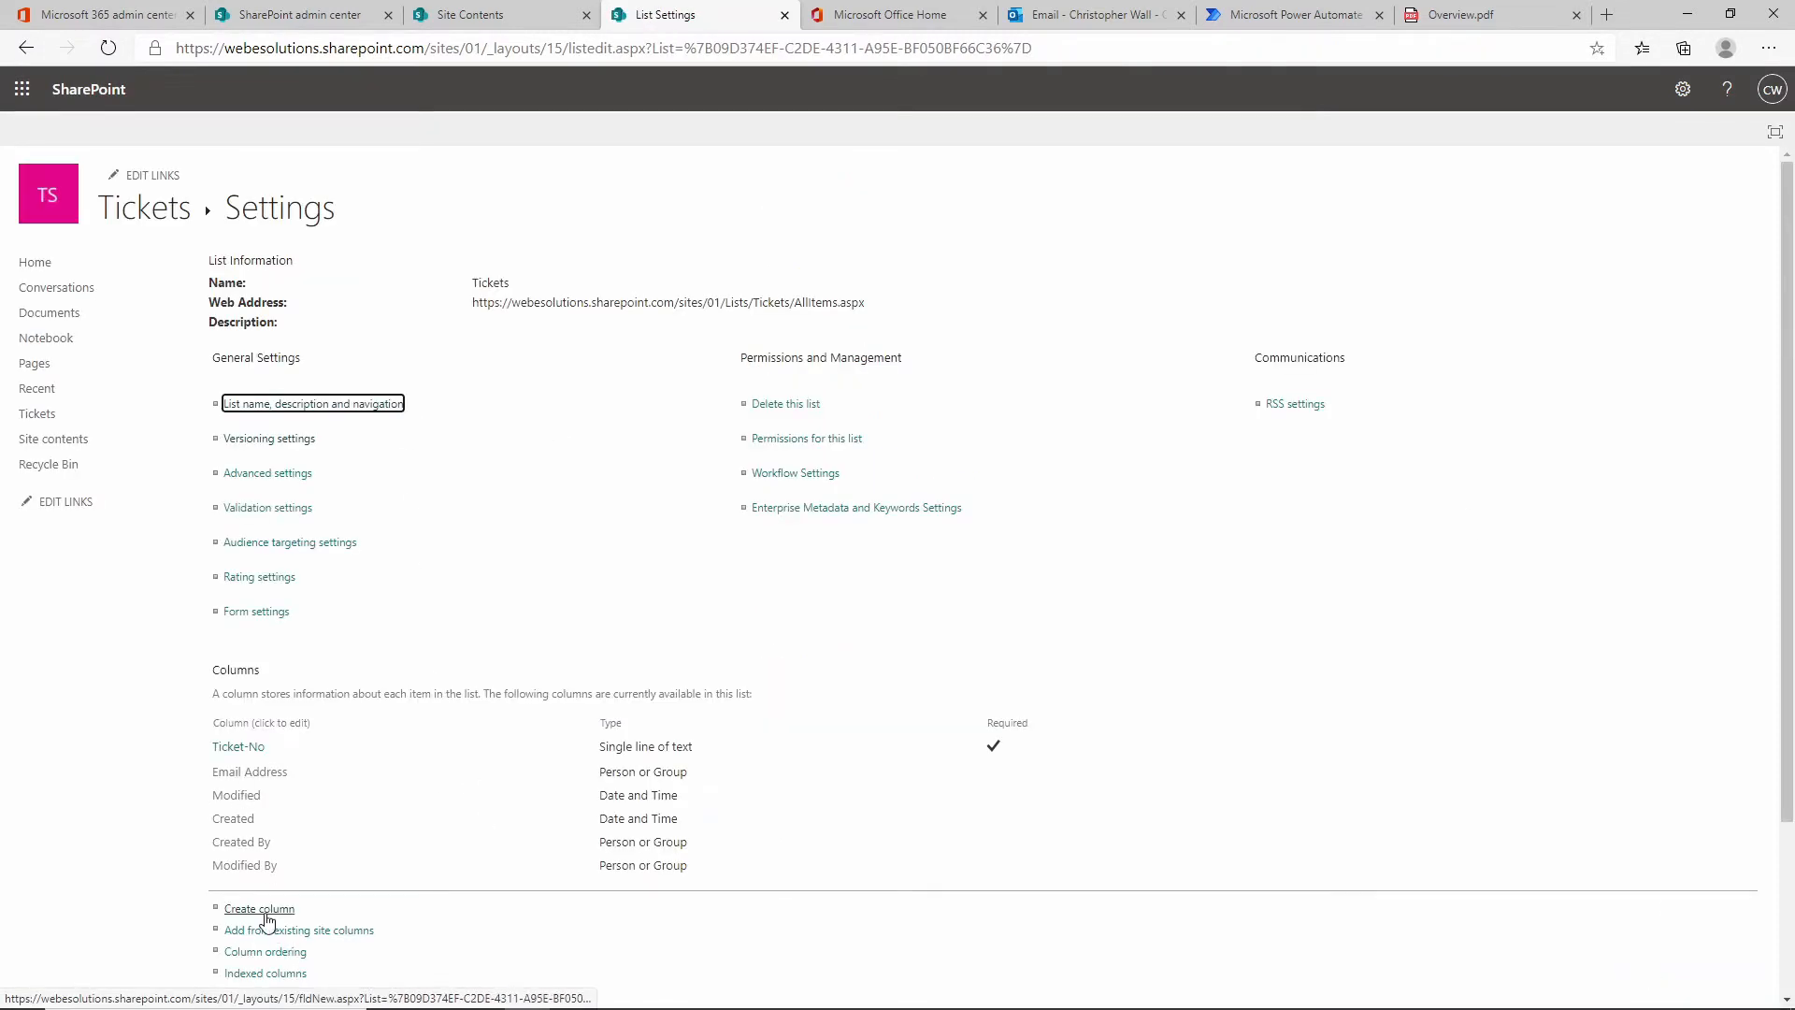
Create a Message column of Multiple lines of text with Append Changes to Existing Text set to Yes.
left_click(266, 918)
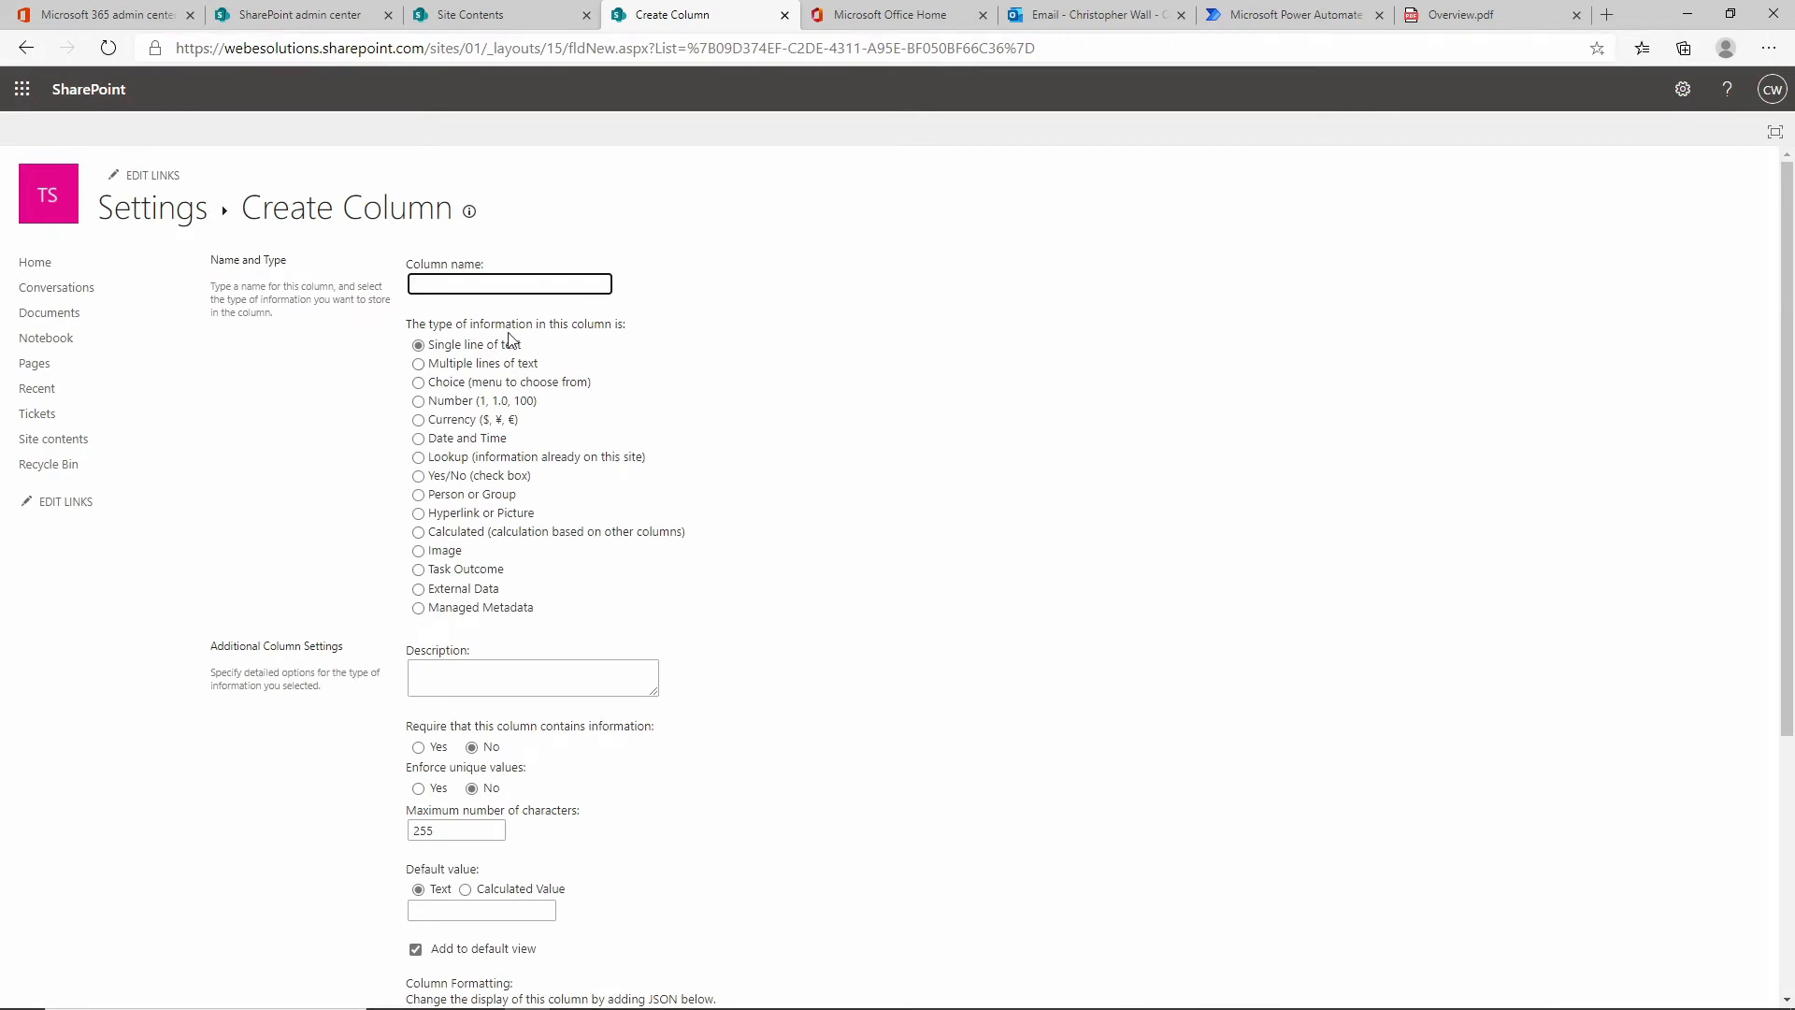
type("Messag")
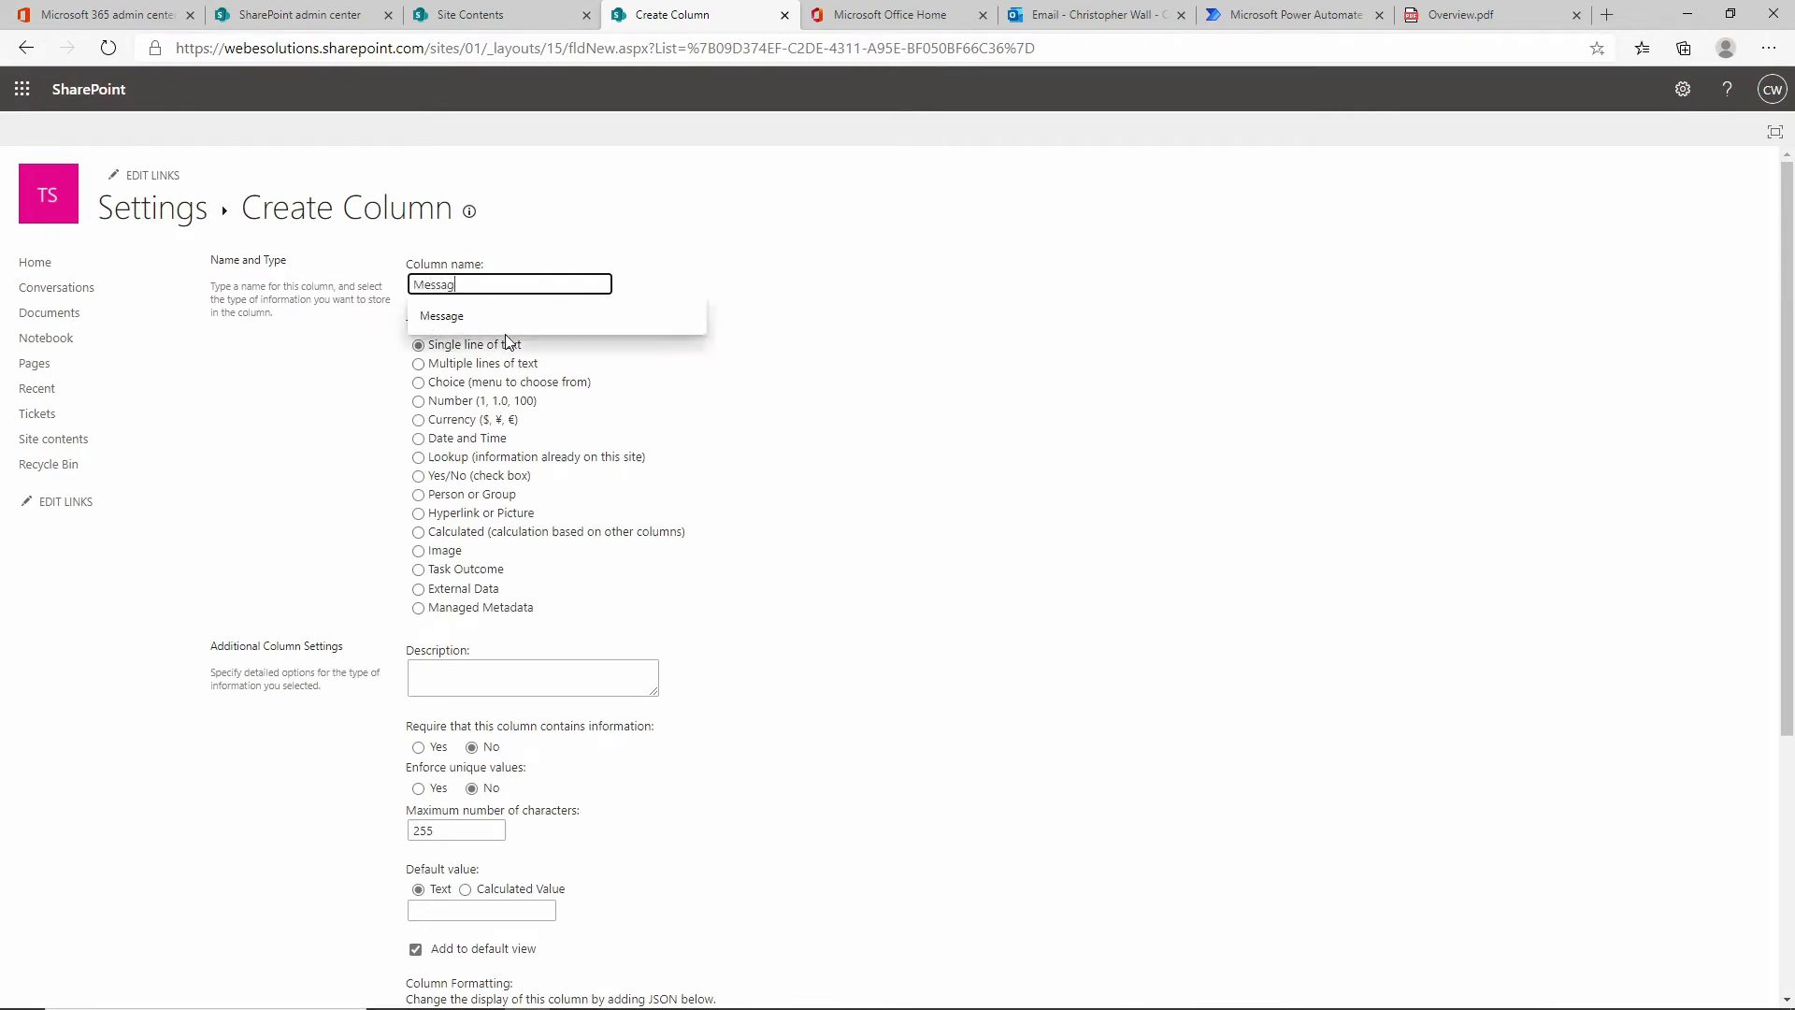
type("e")
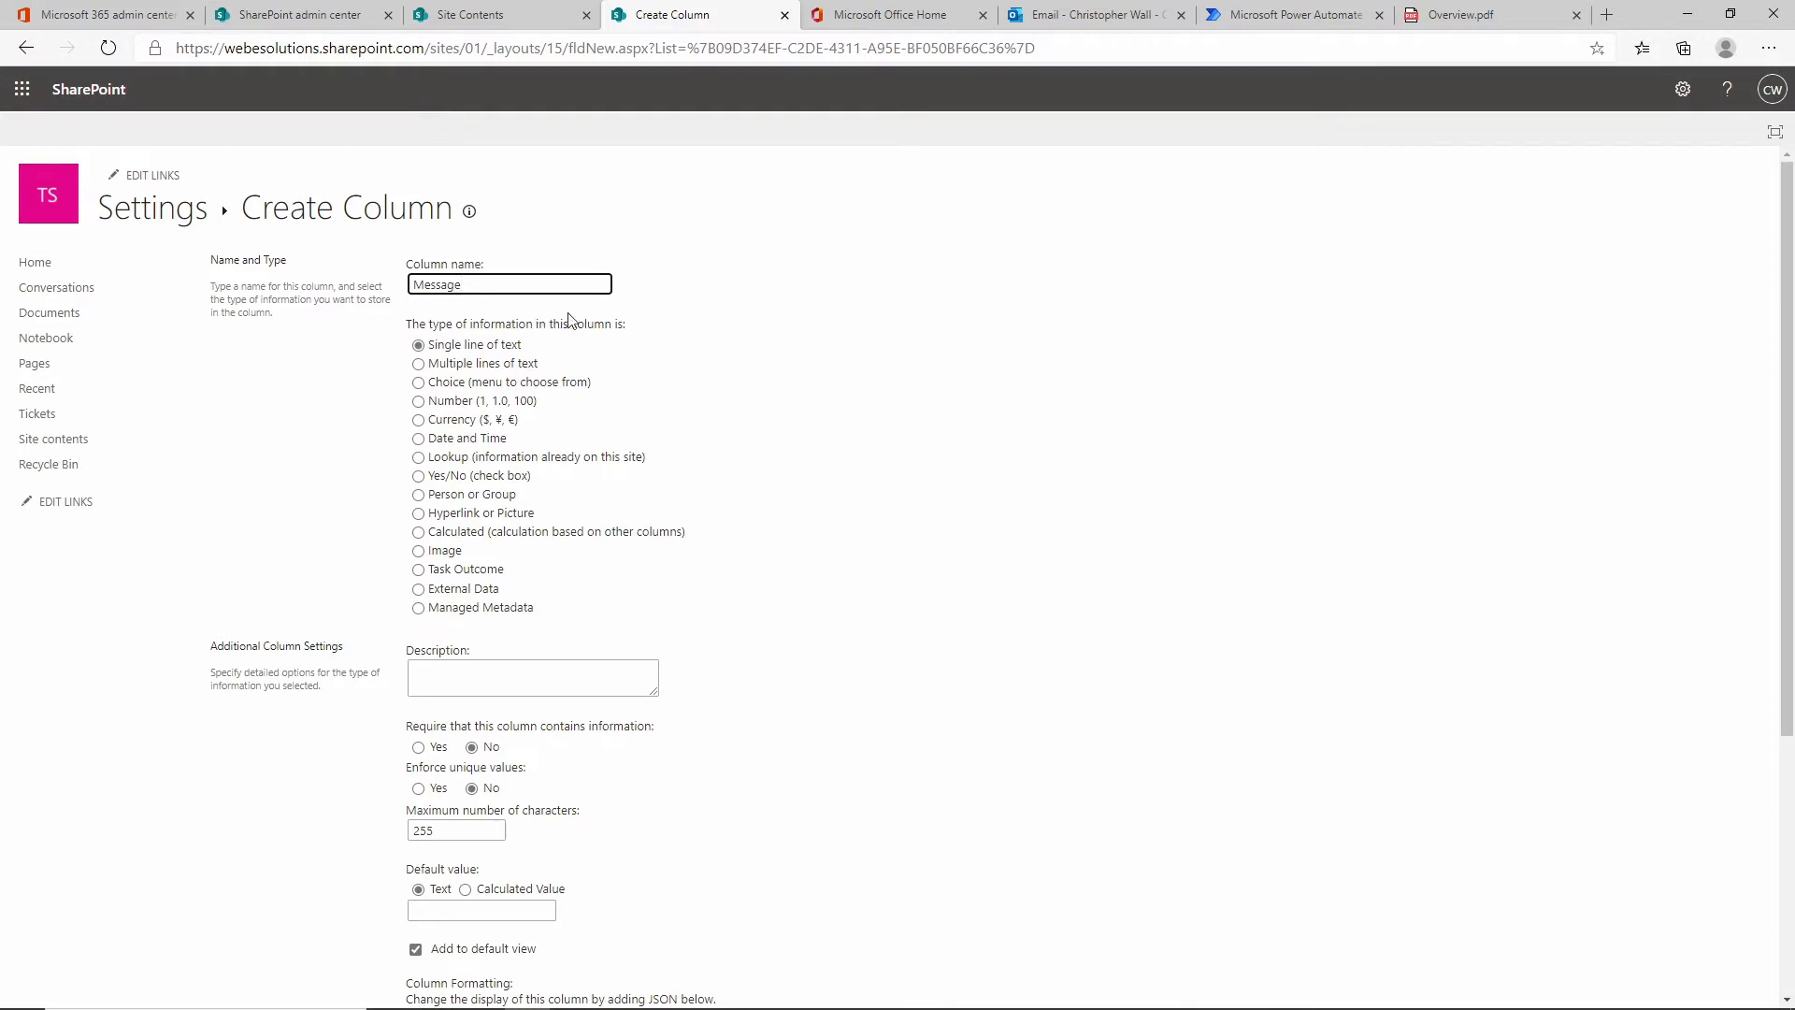
left_click(470, 373)
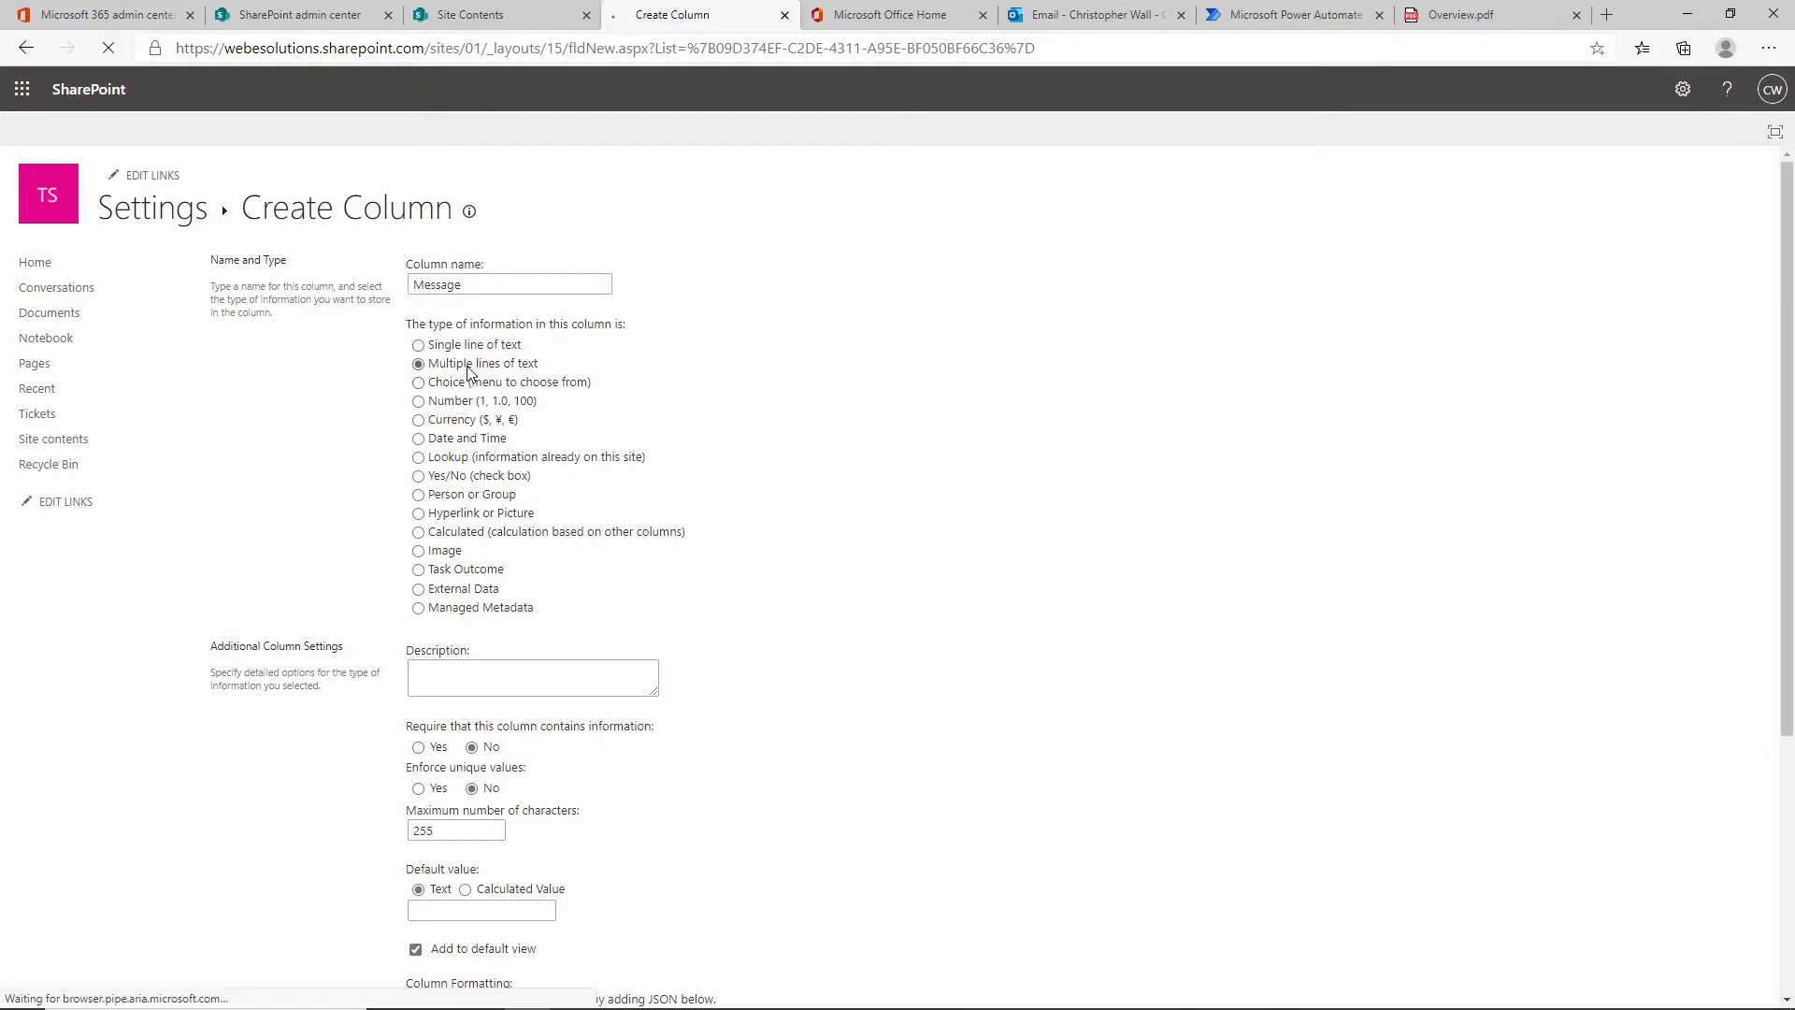
scroll(845, 453, "down", 3)
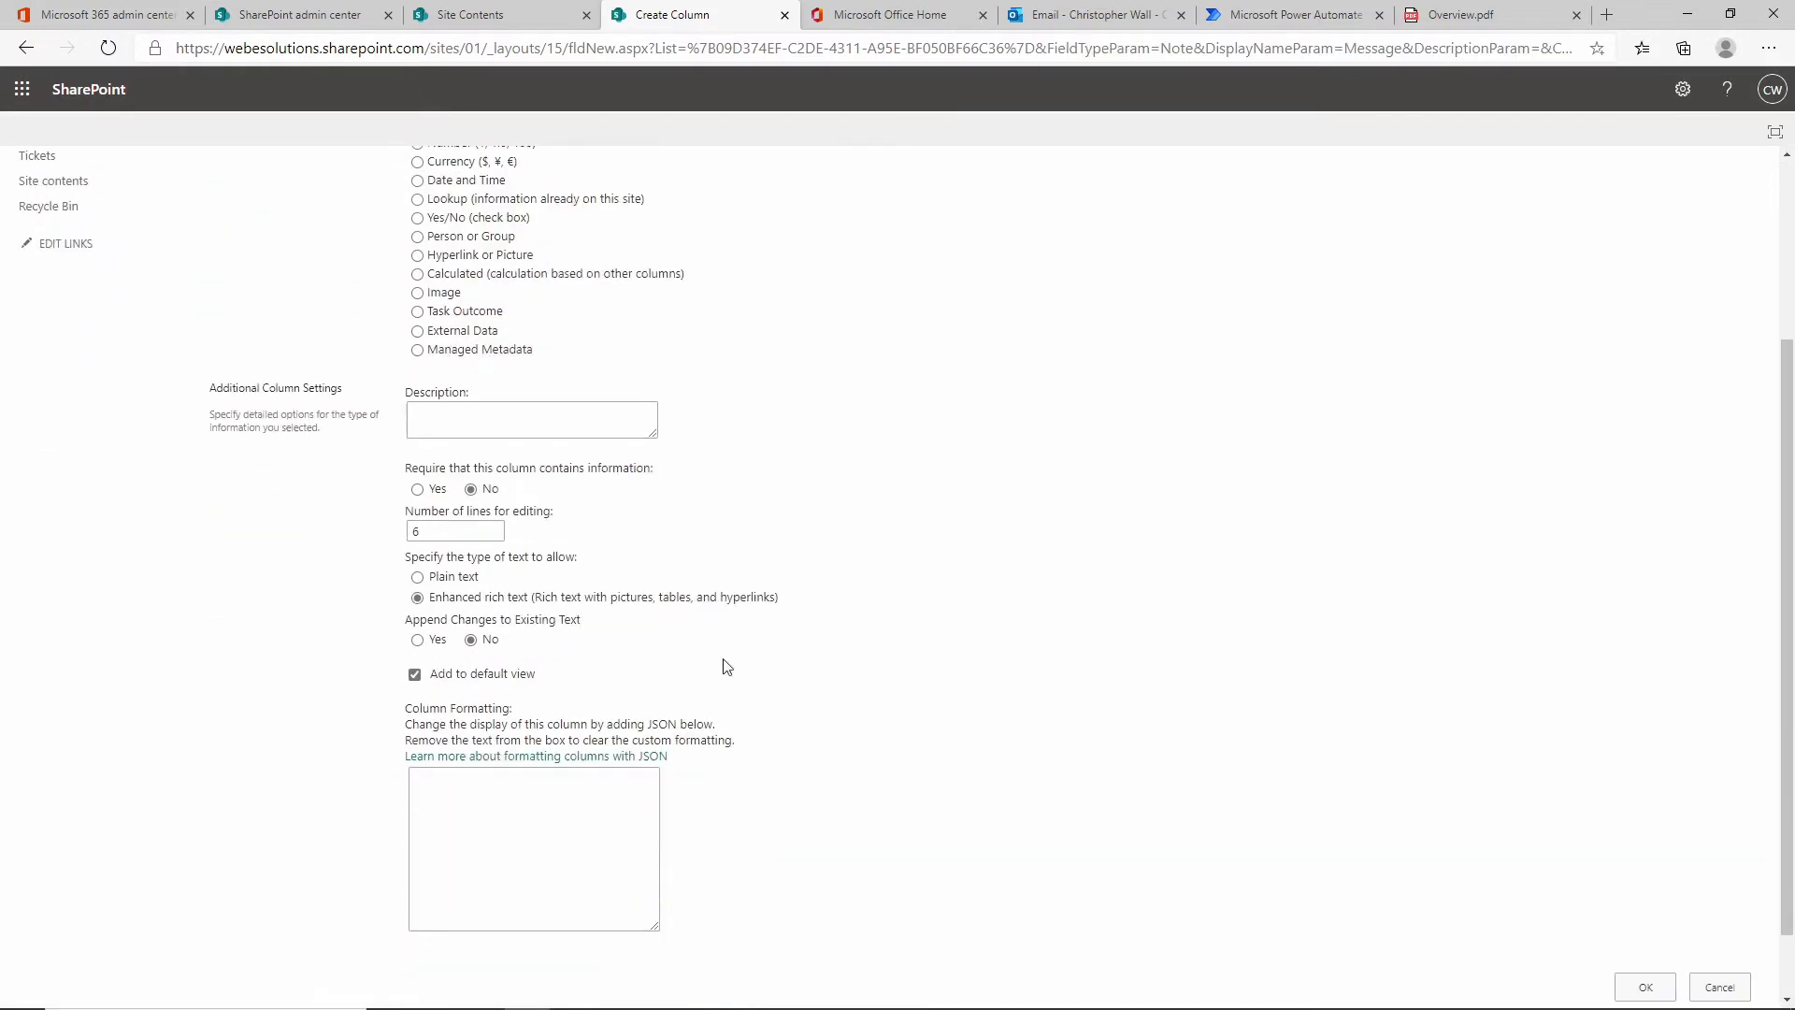
left_click(414, 643)
scroll(1053, 533, "up", 3)
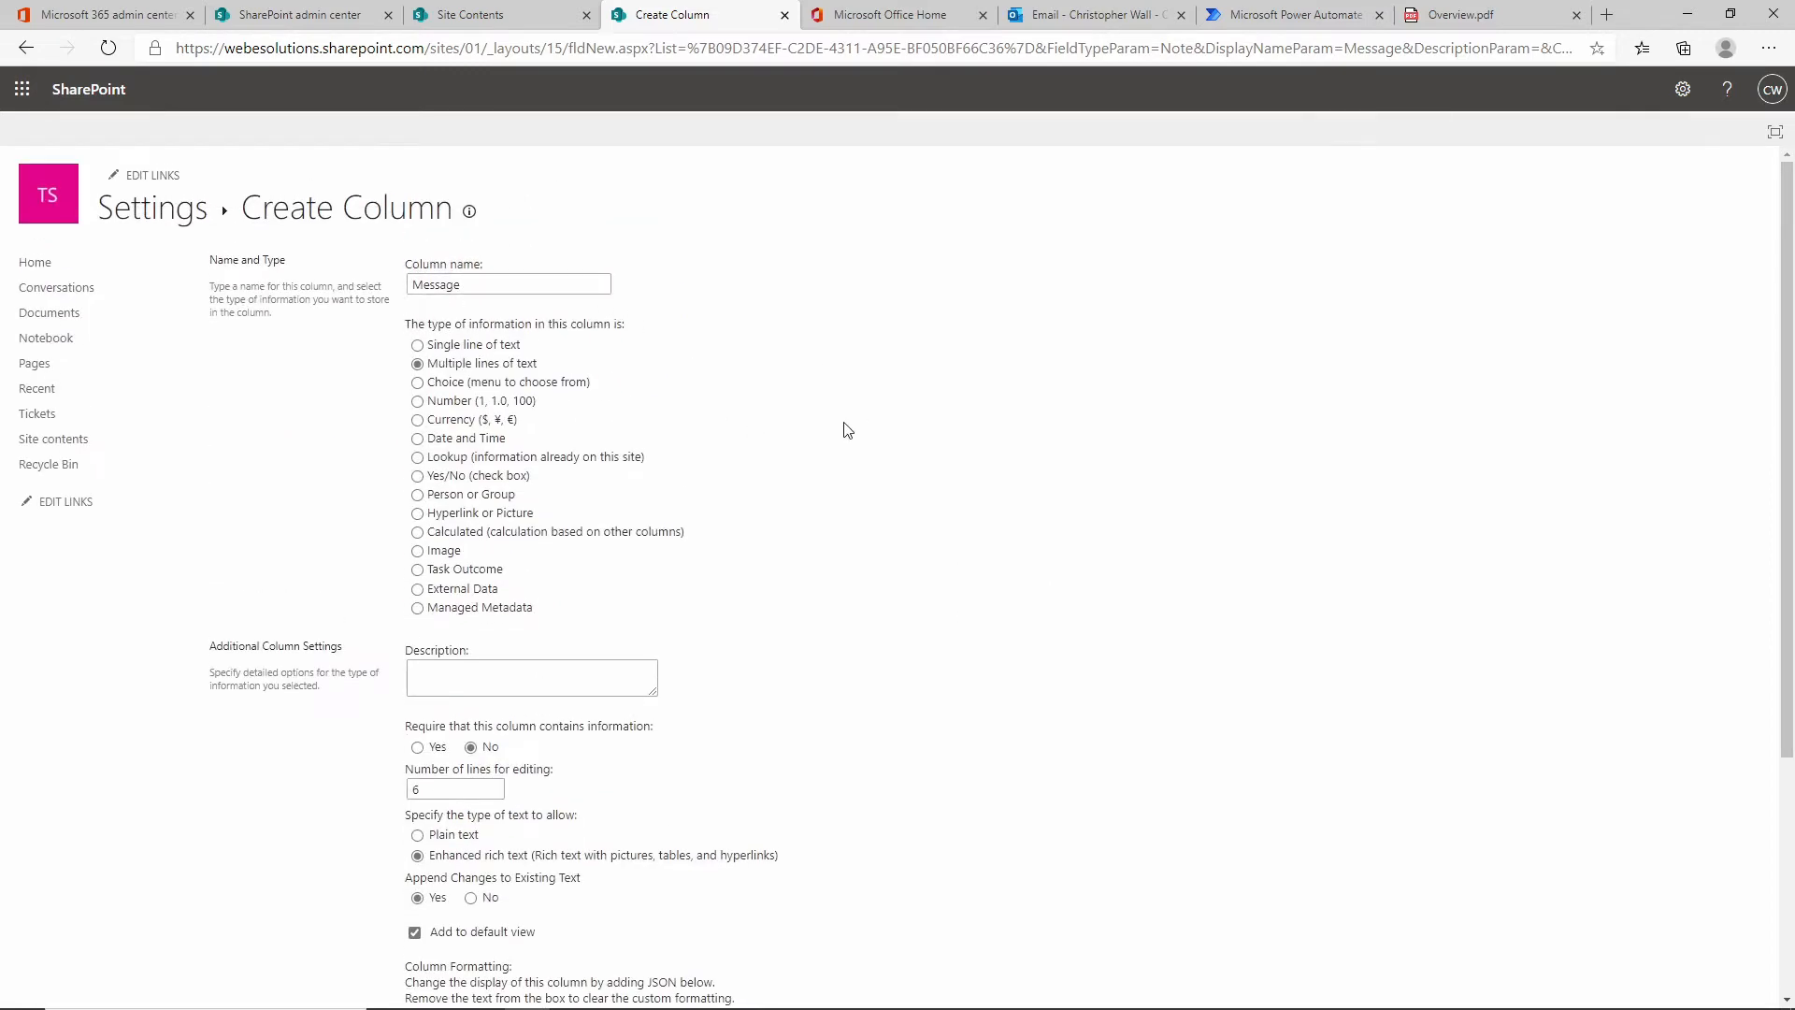
scroll(847, 430, "down", 1)
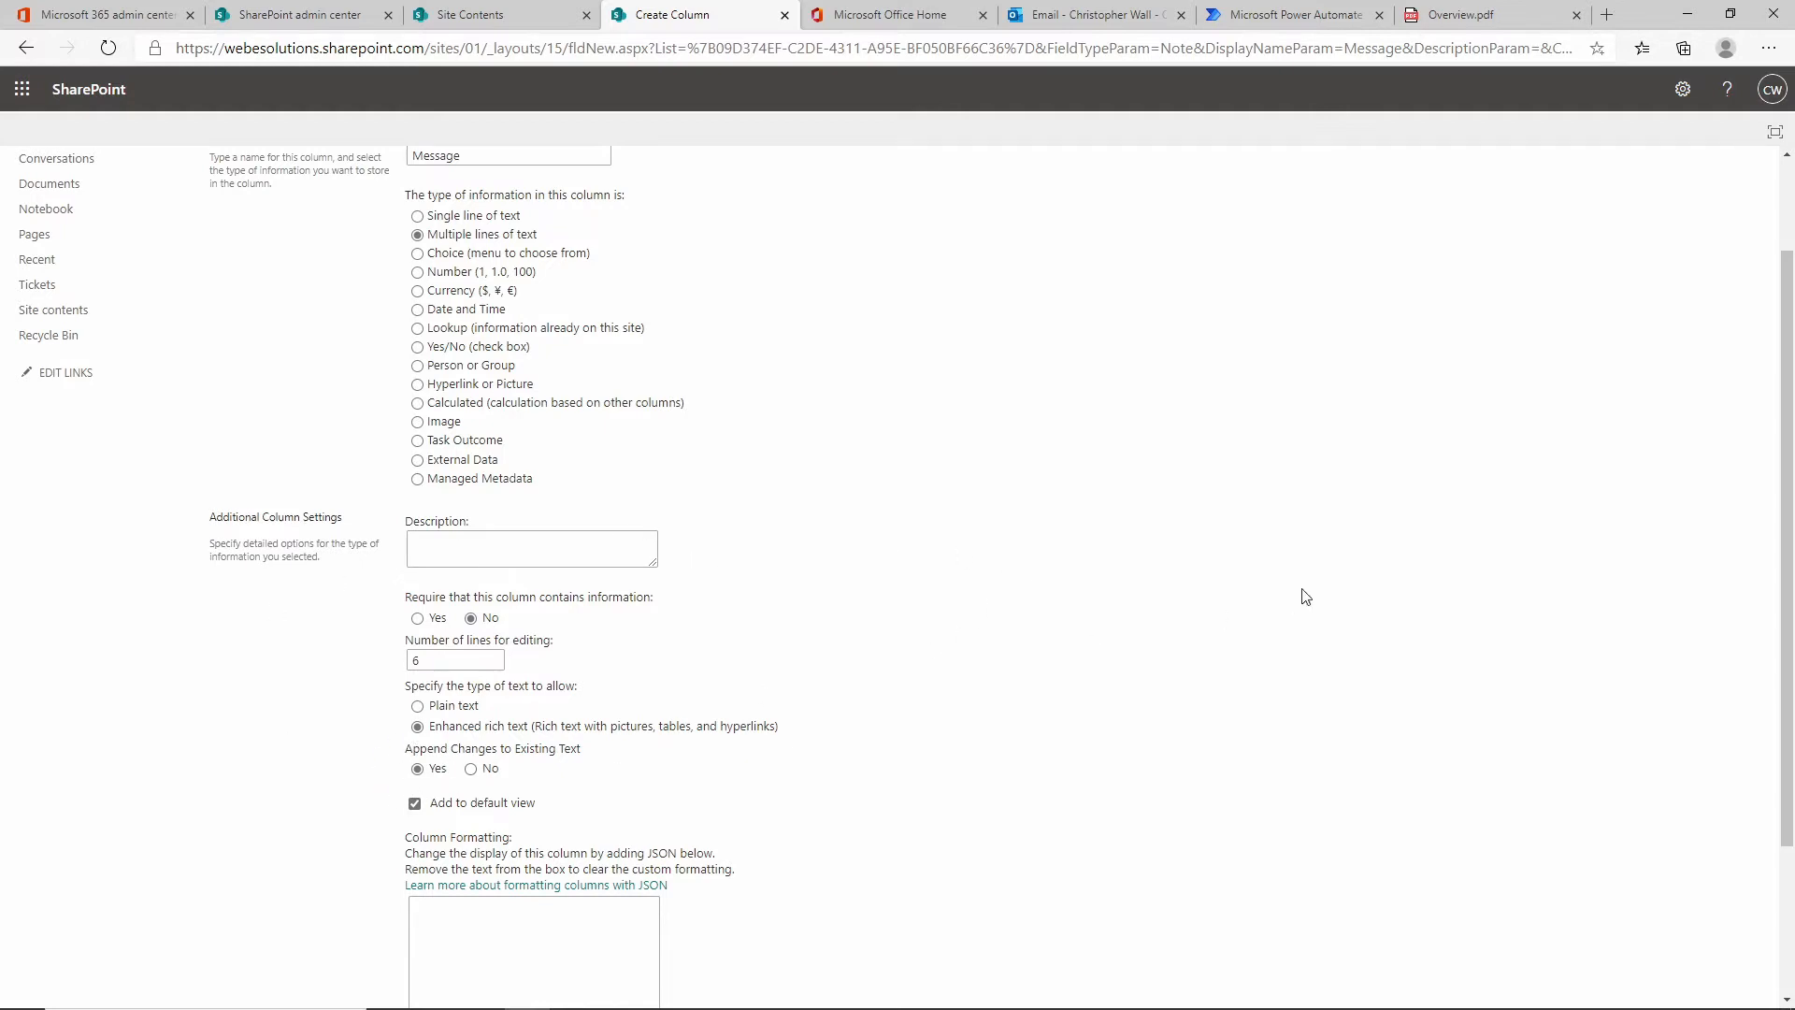
scroll(1308, 578, "down", 2)
scroll(1308, 578, "down", 1)
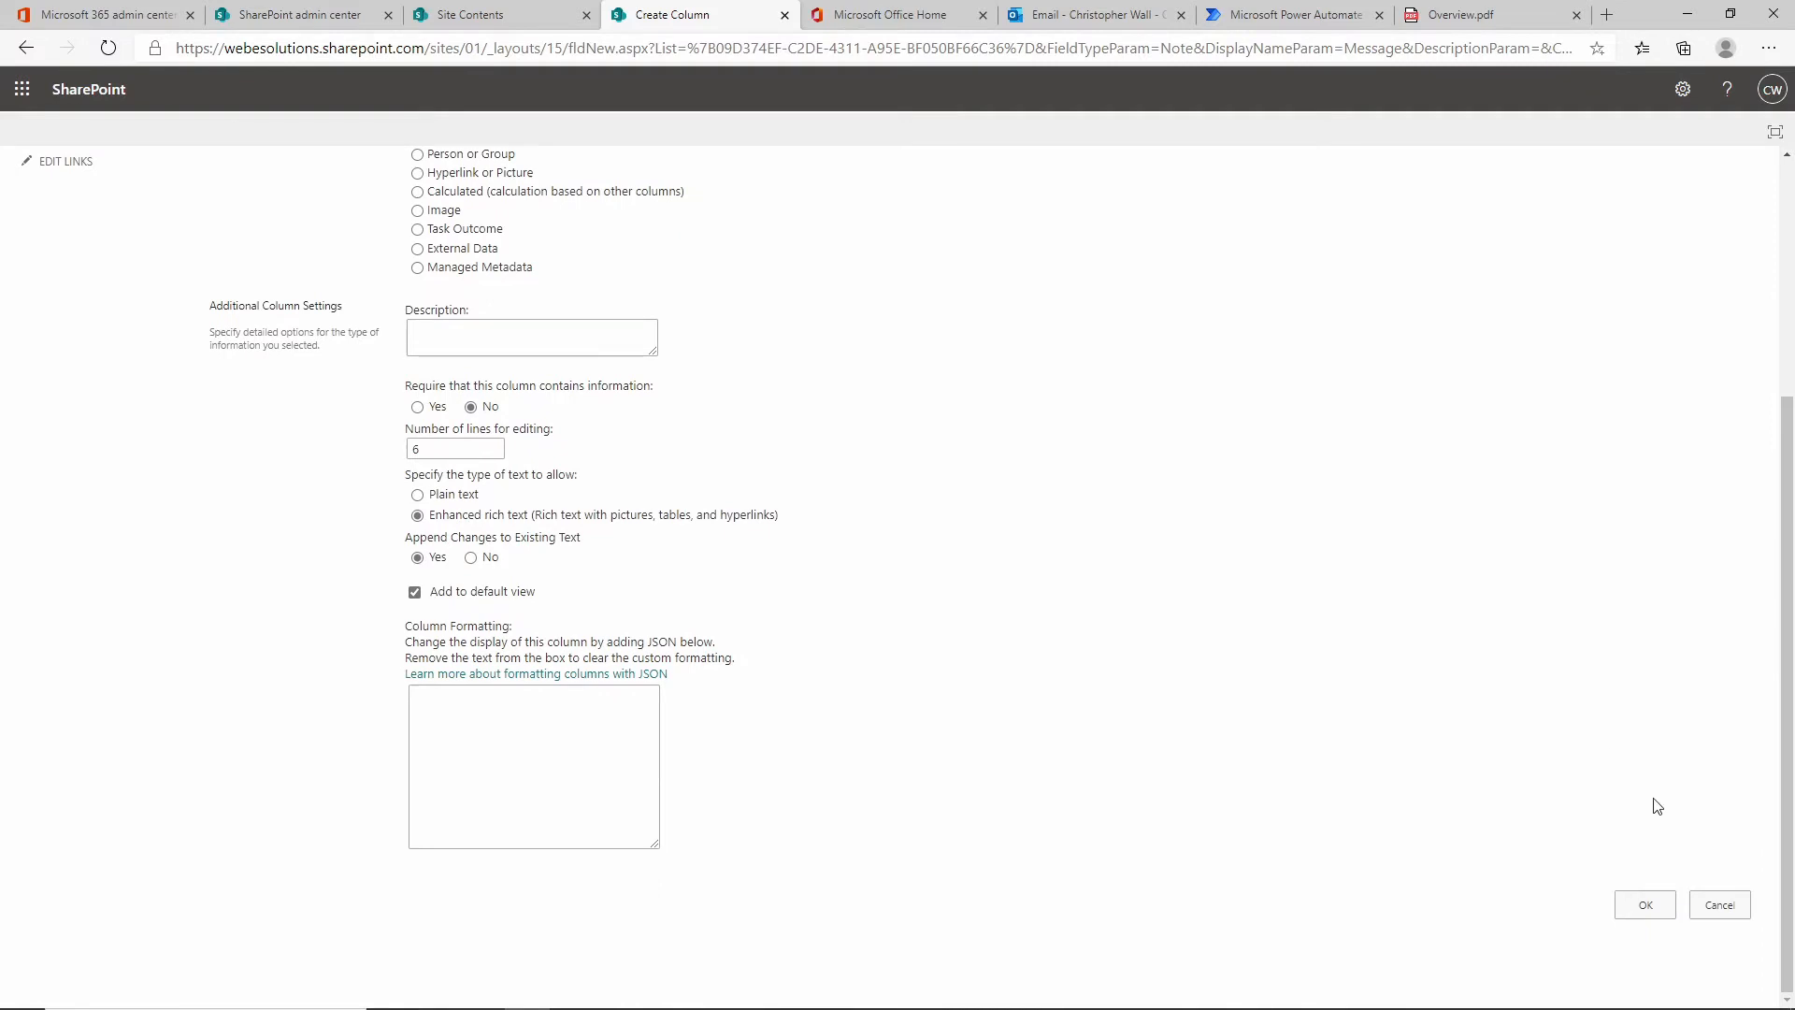
left_click(1646, 907)
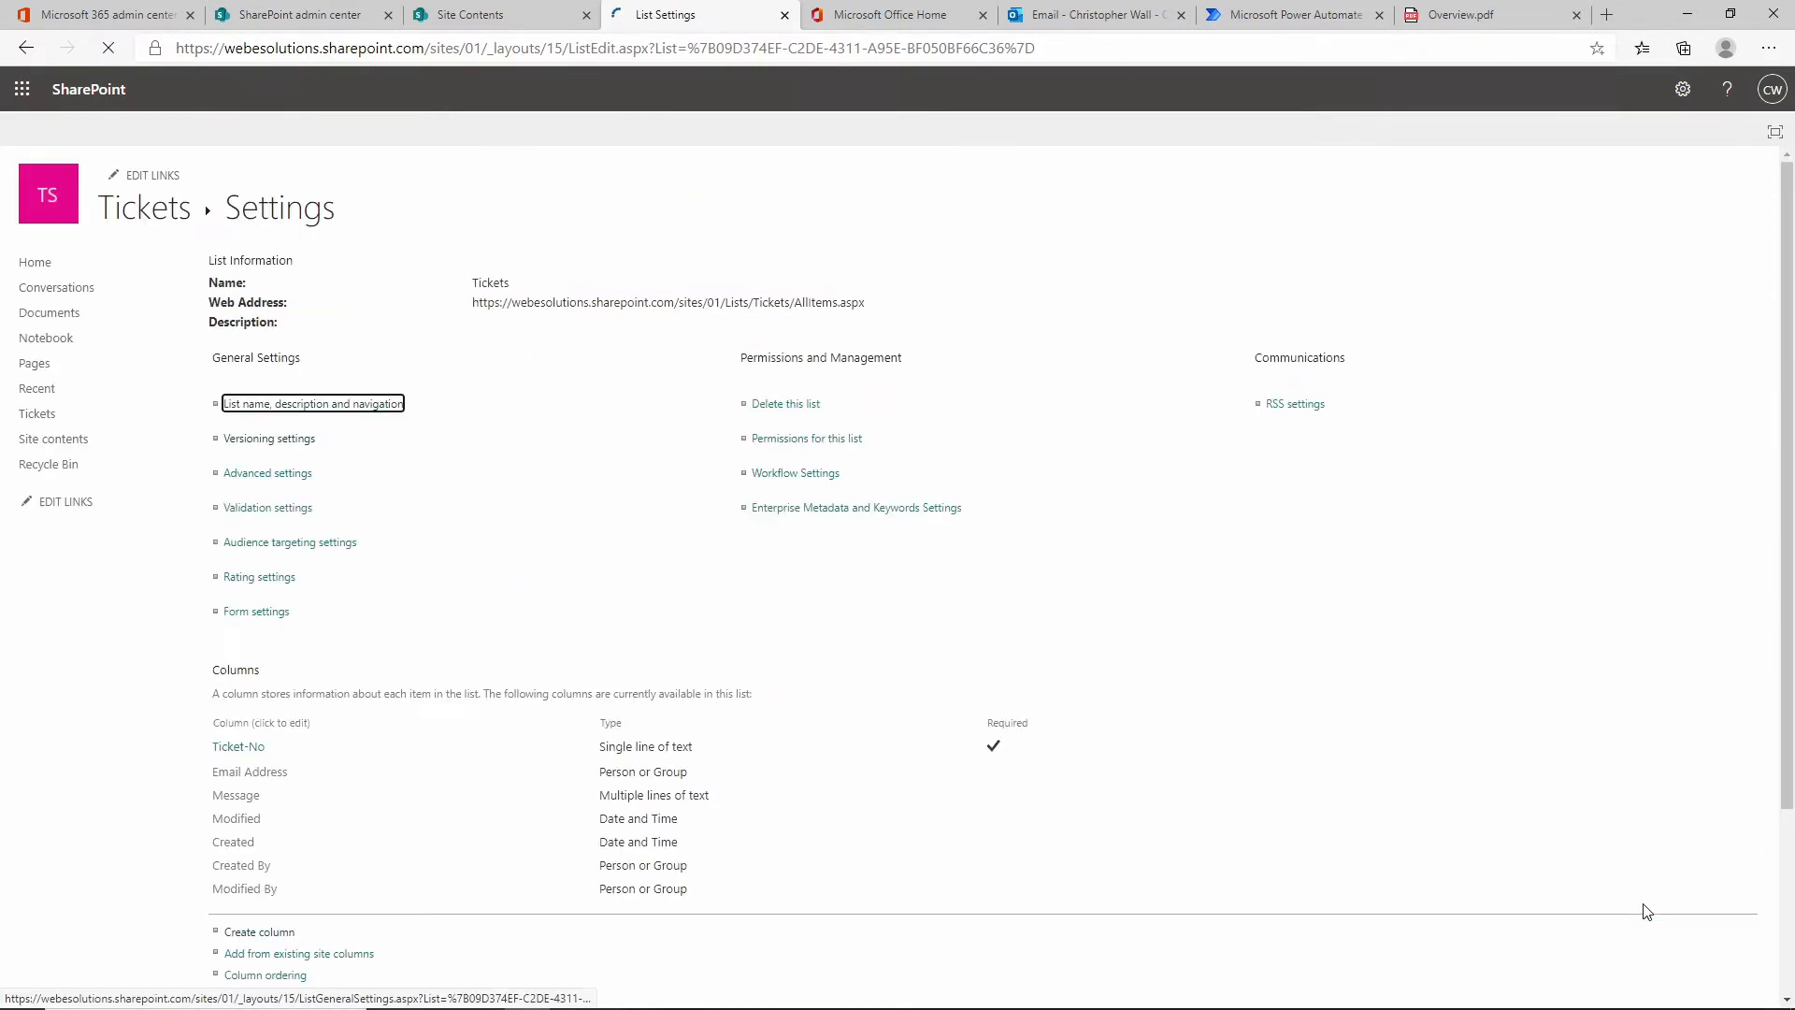
scroll(361, 636, "down", 3)
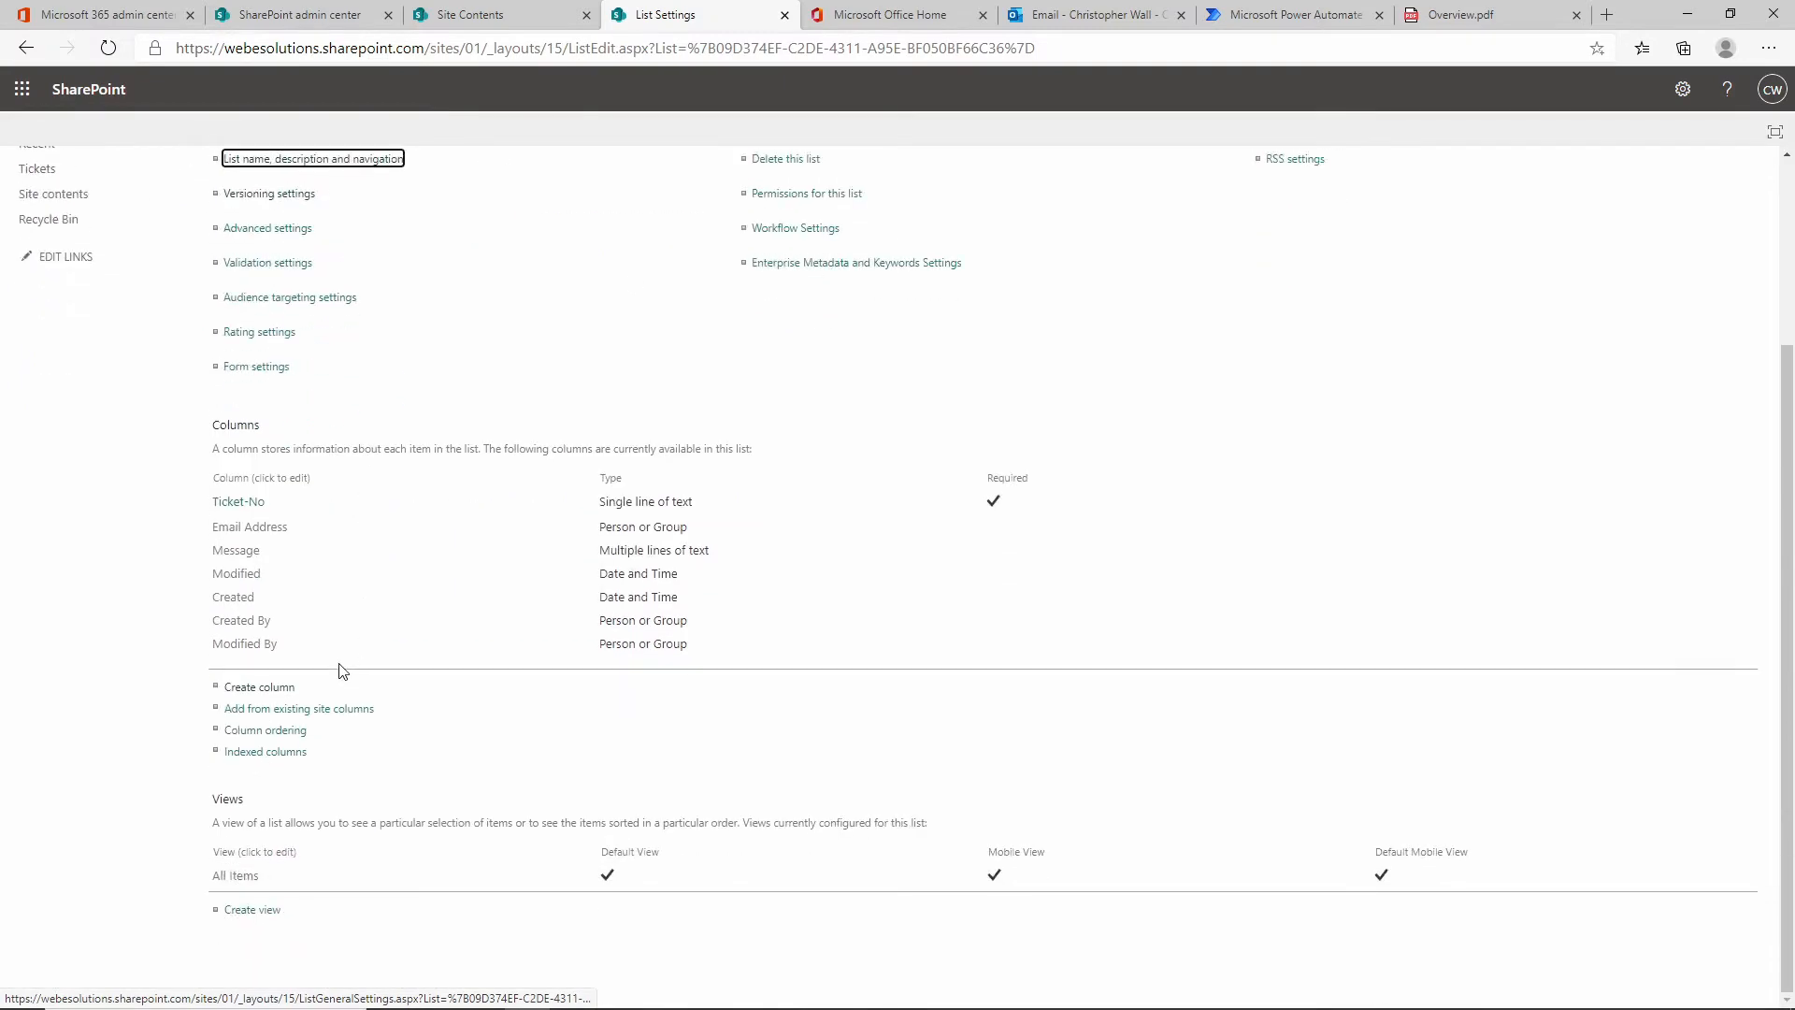
Create a Status choice column with New, In Progress, Pending, Closed and Cancelled, defaulting to New.
left_click(280, 692)
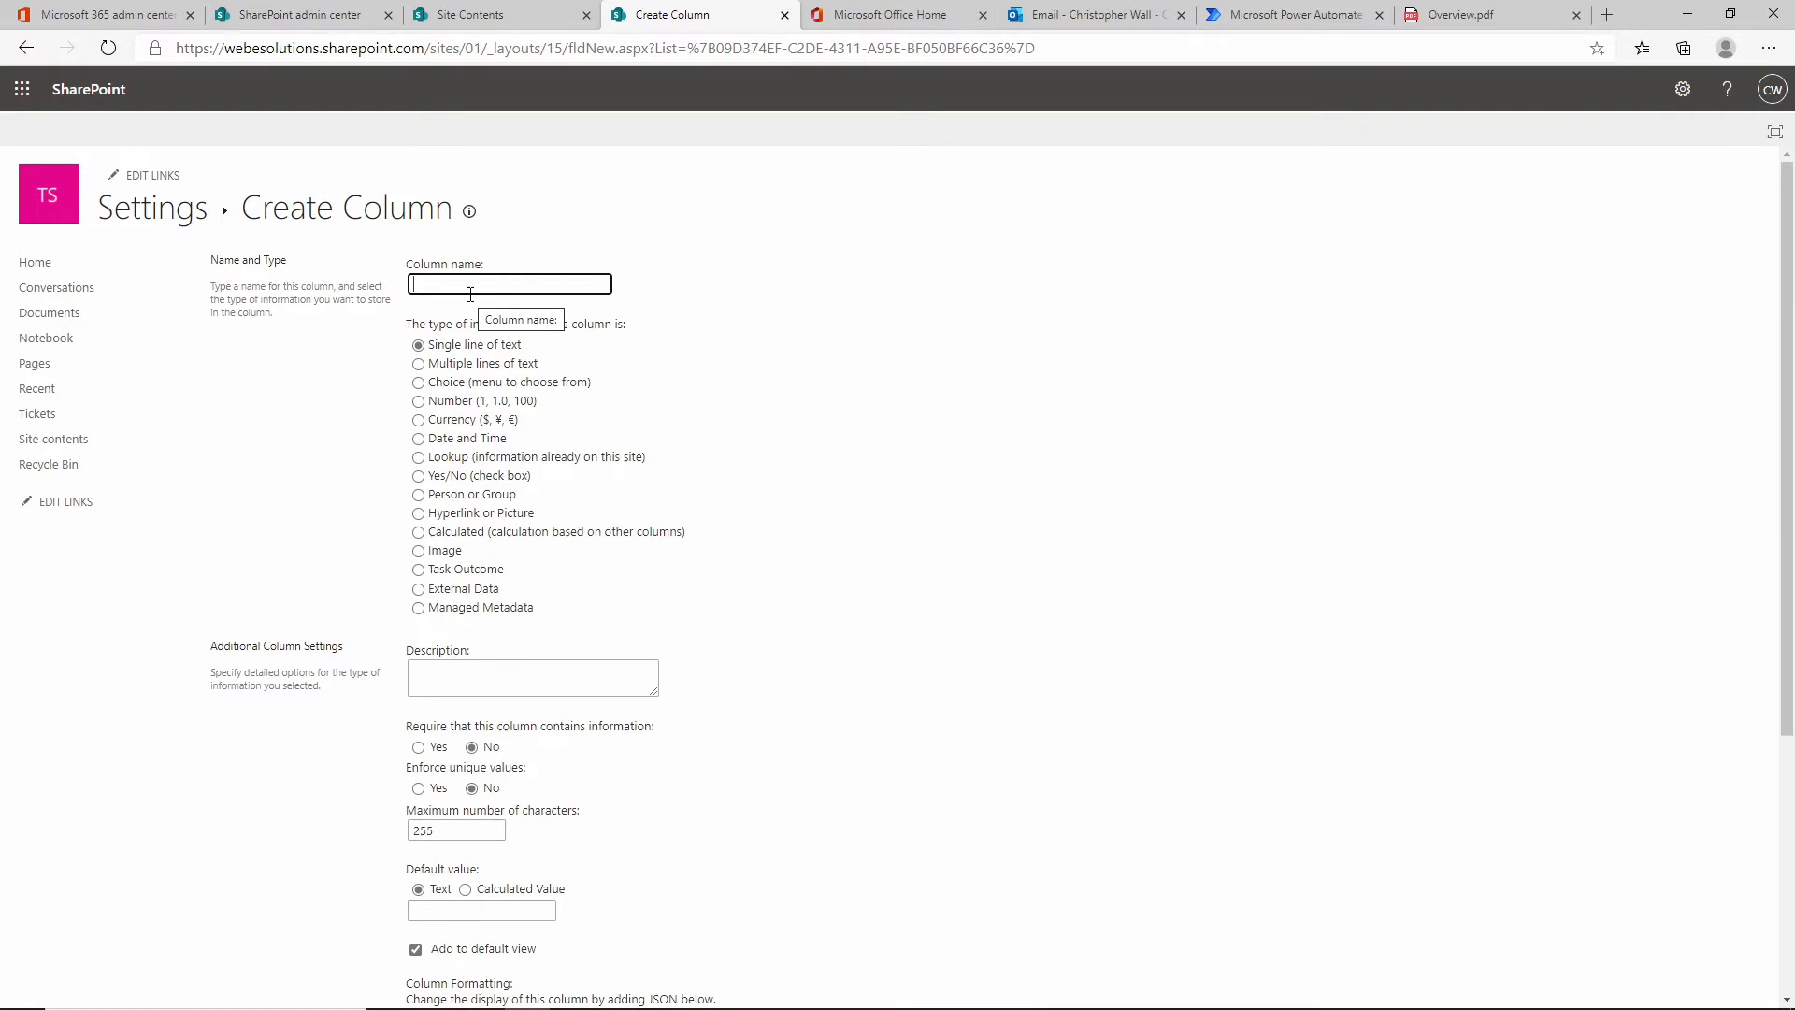
type("Stat")
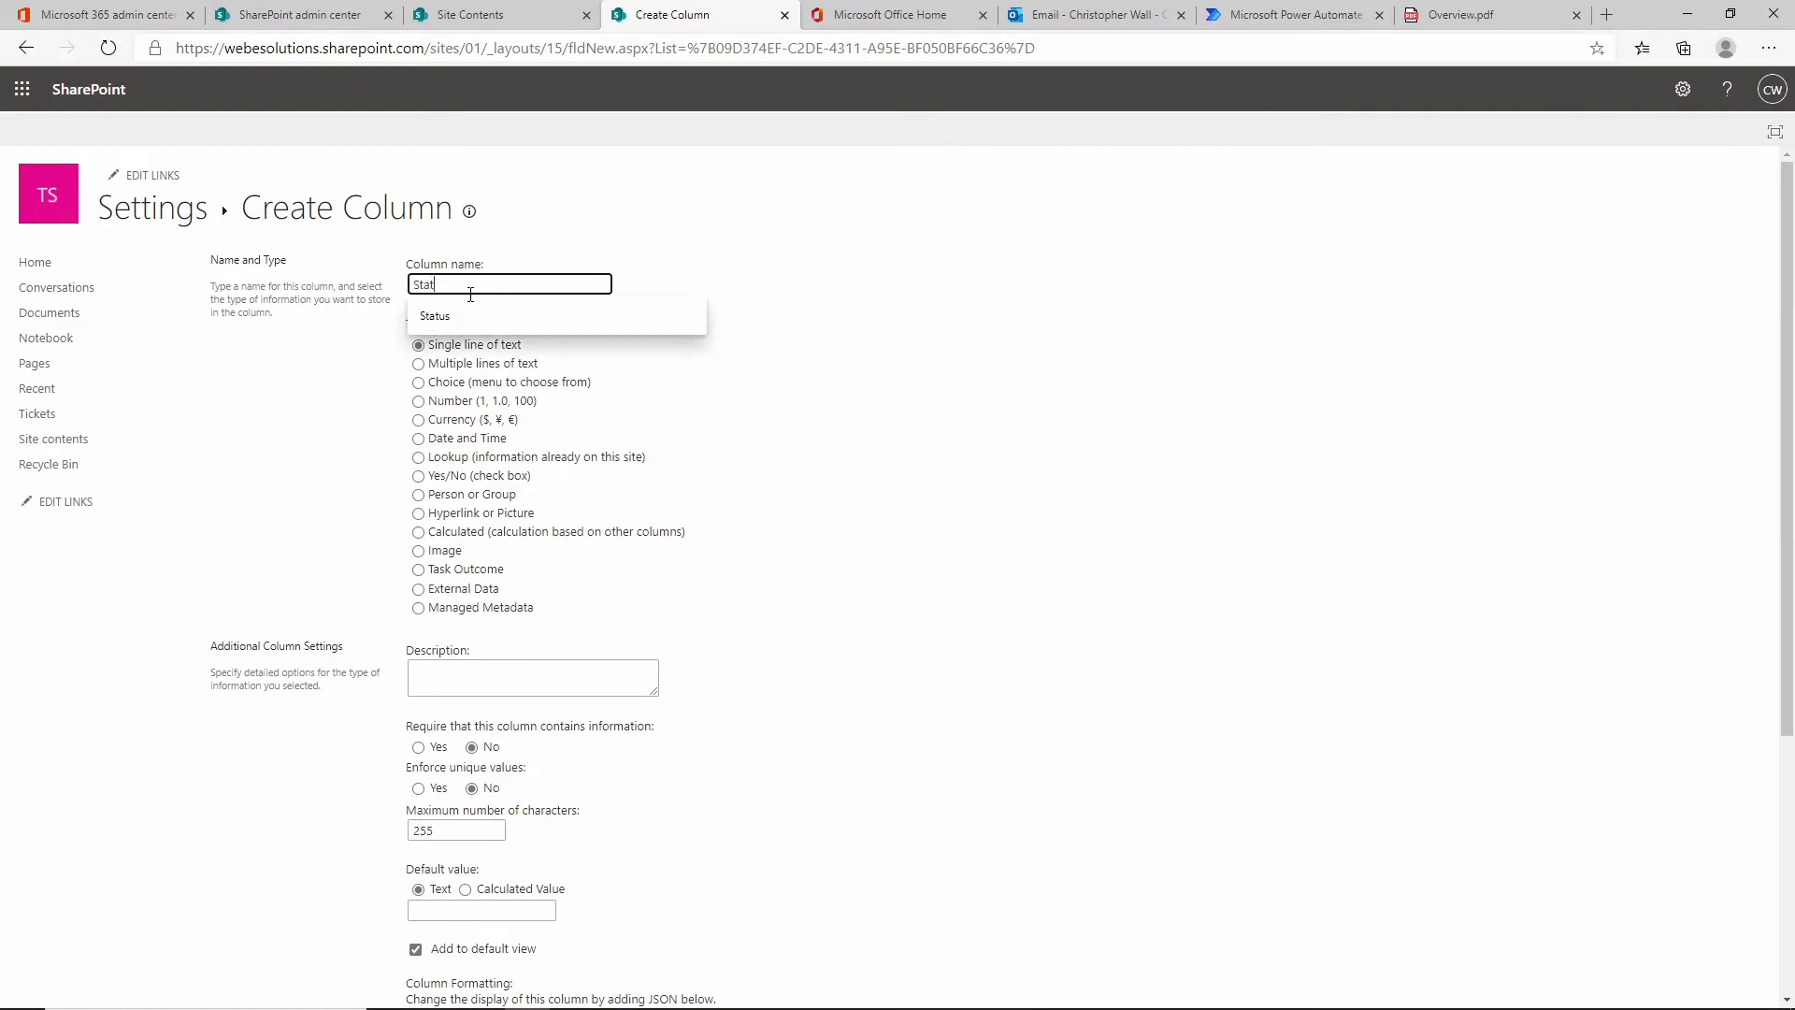
type("us")
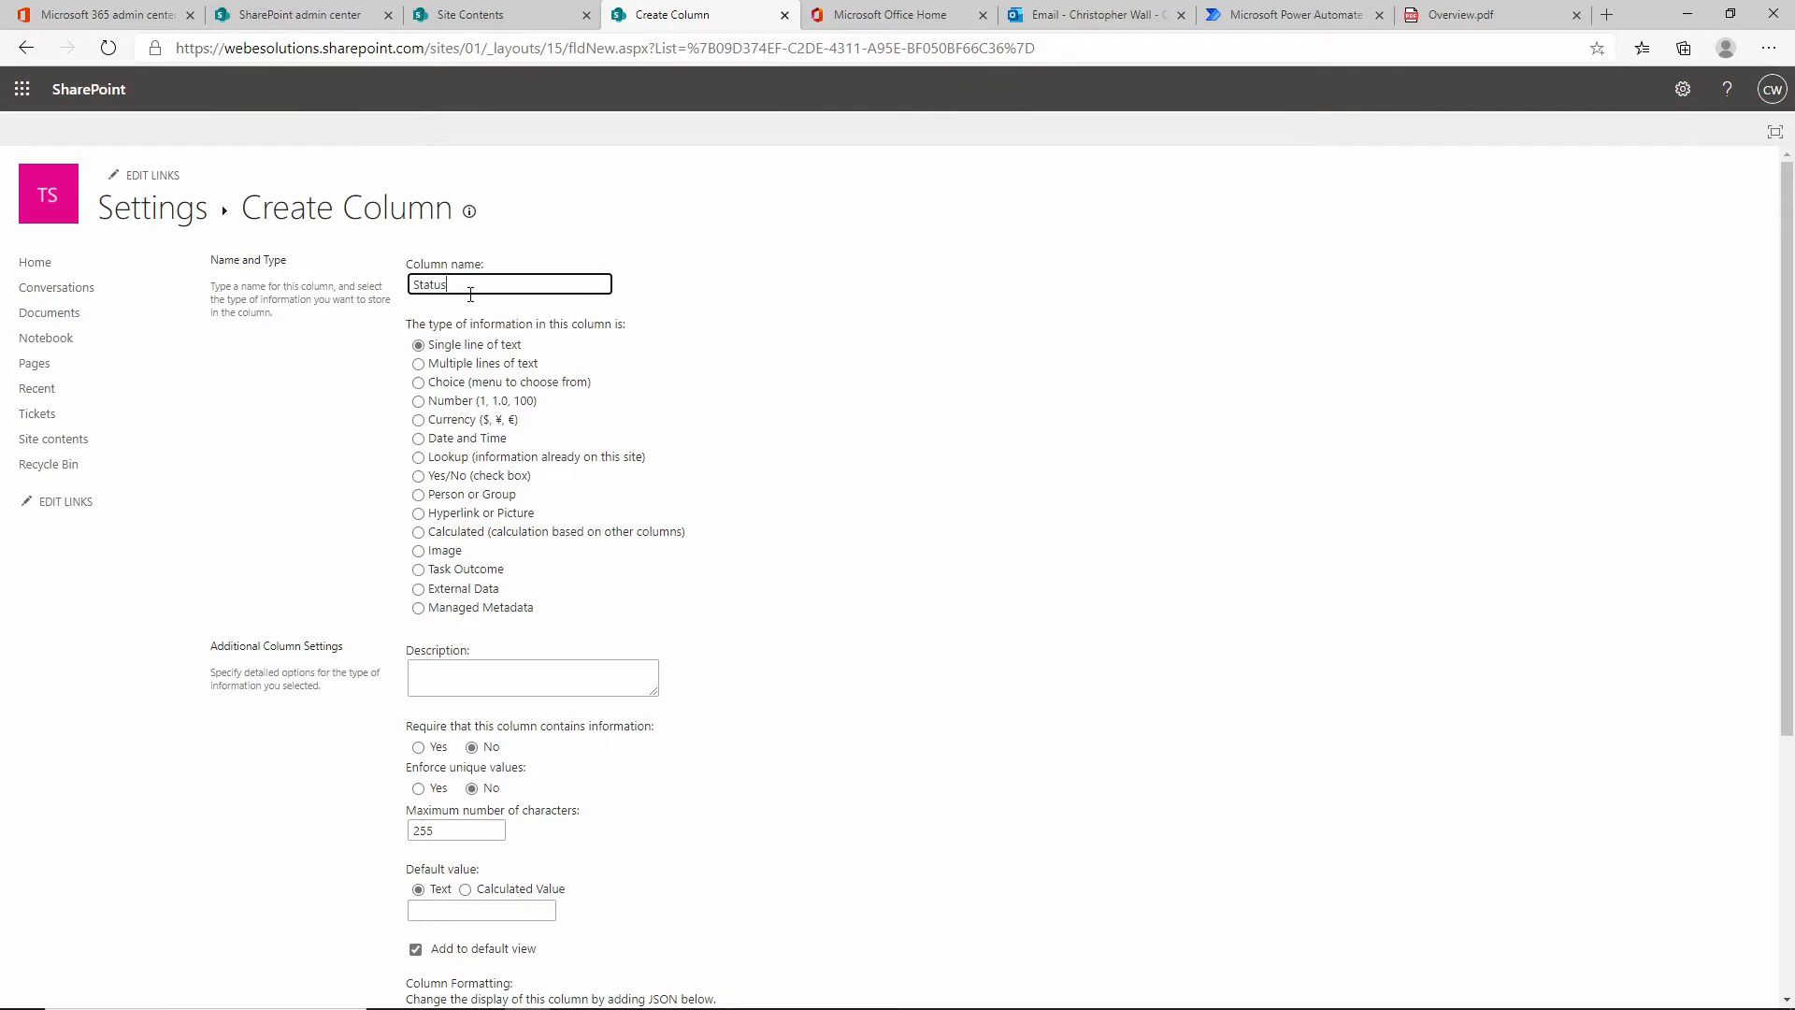
left_click(487, 383)
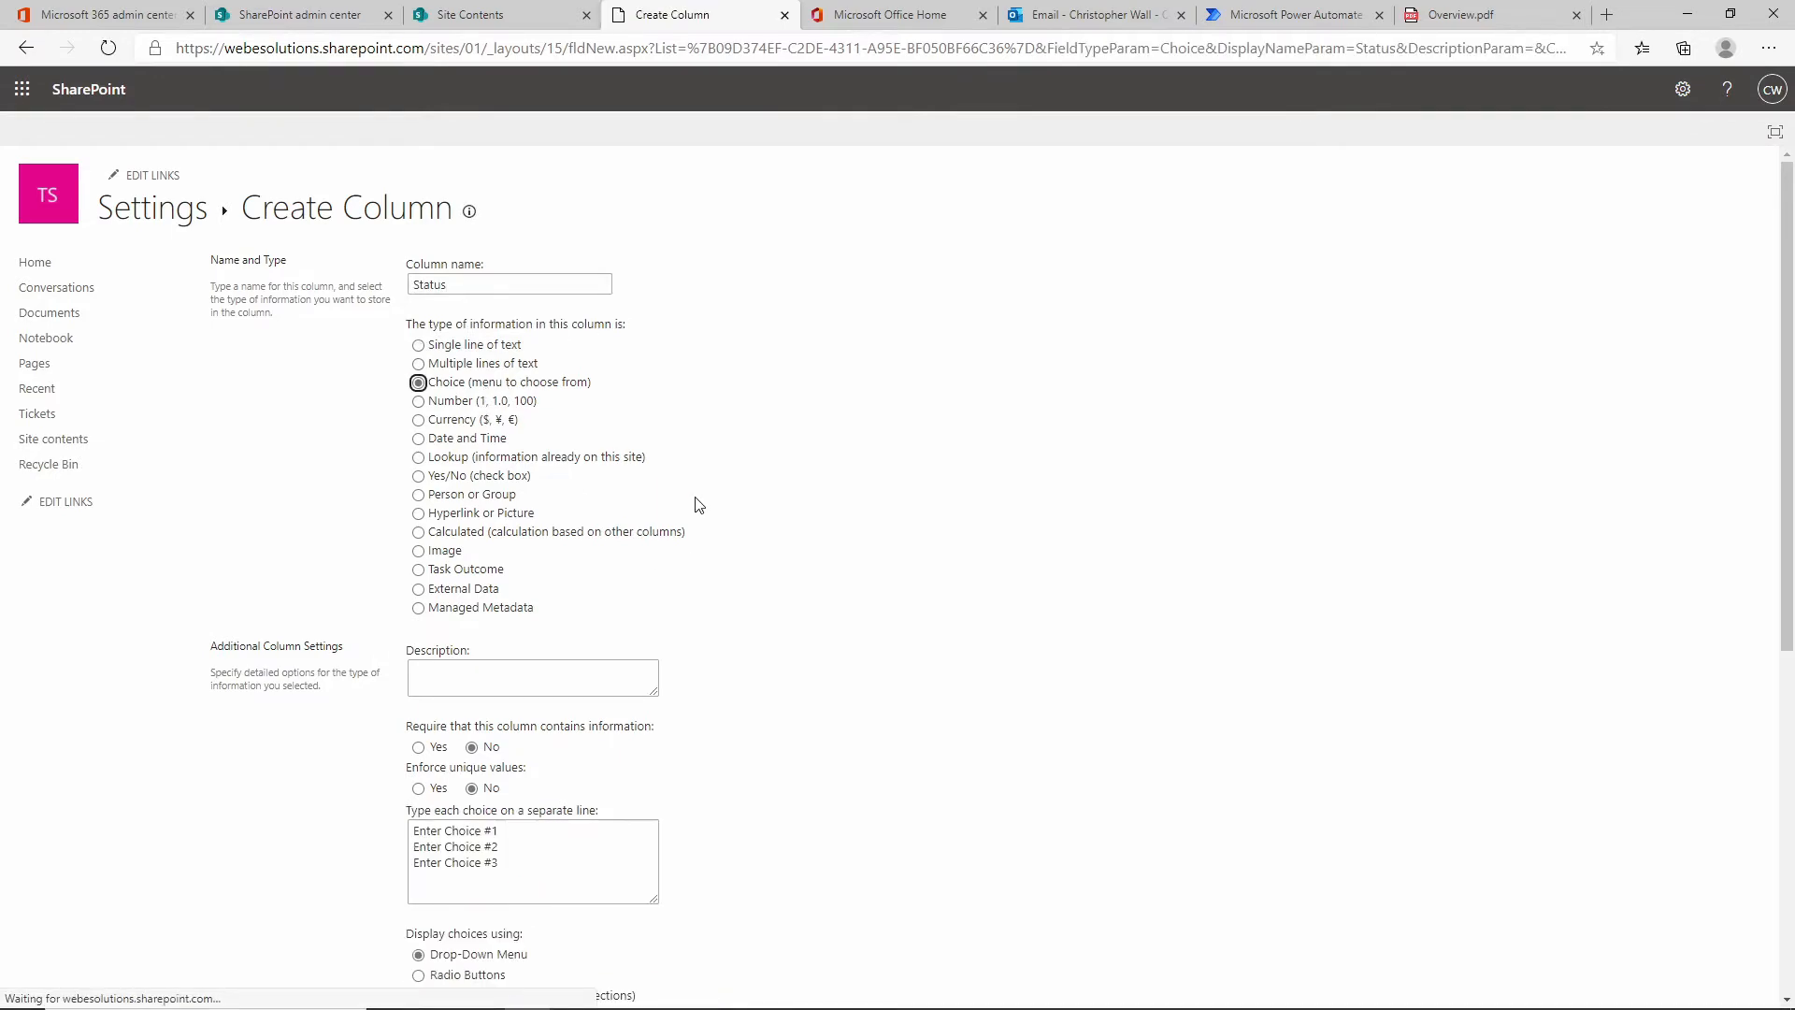
scroll(695, 505, "down", 4)
left_click_drag(501, 477, 354, 437)
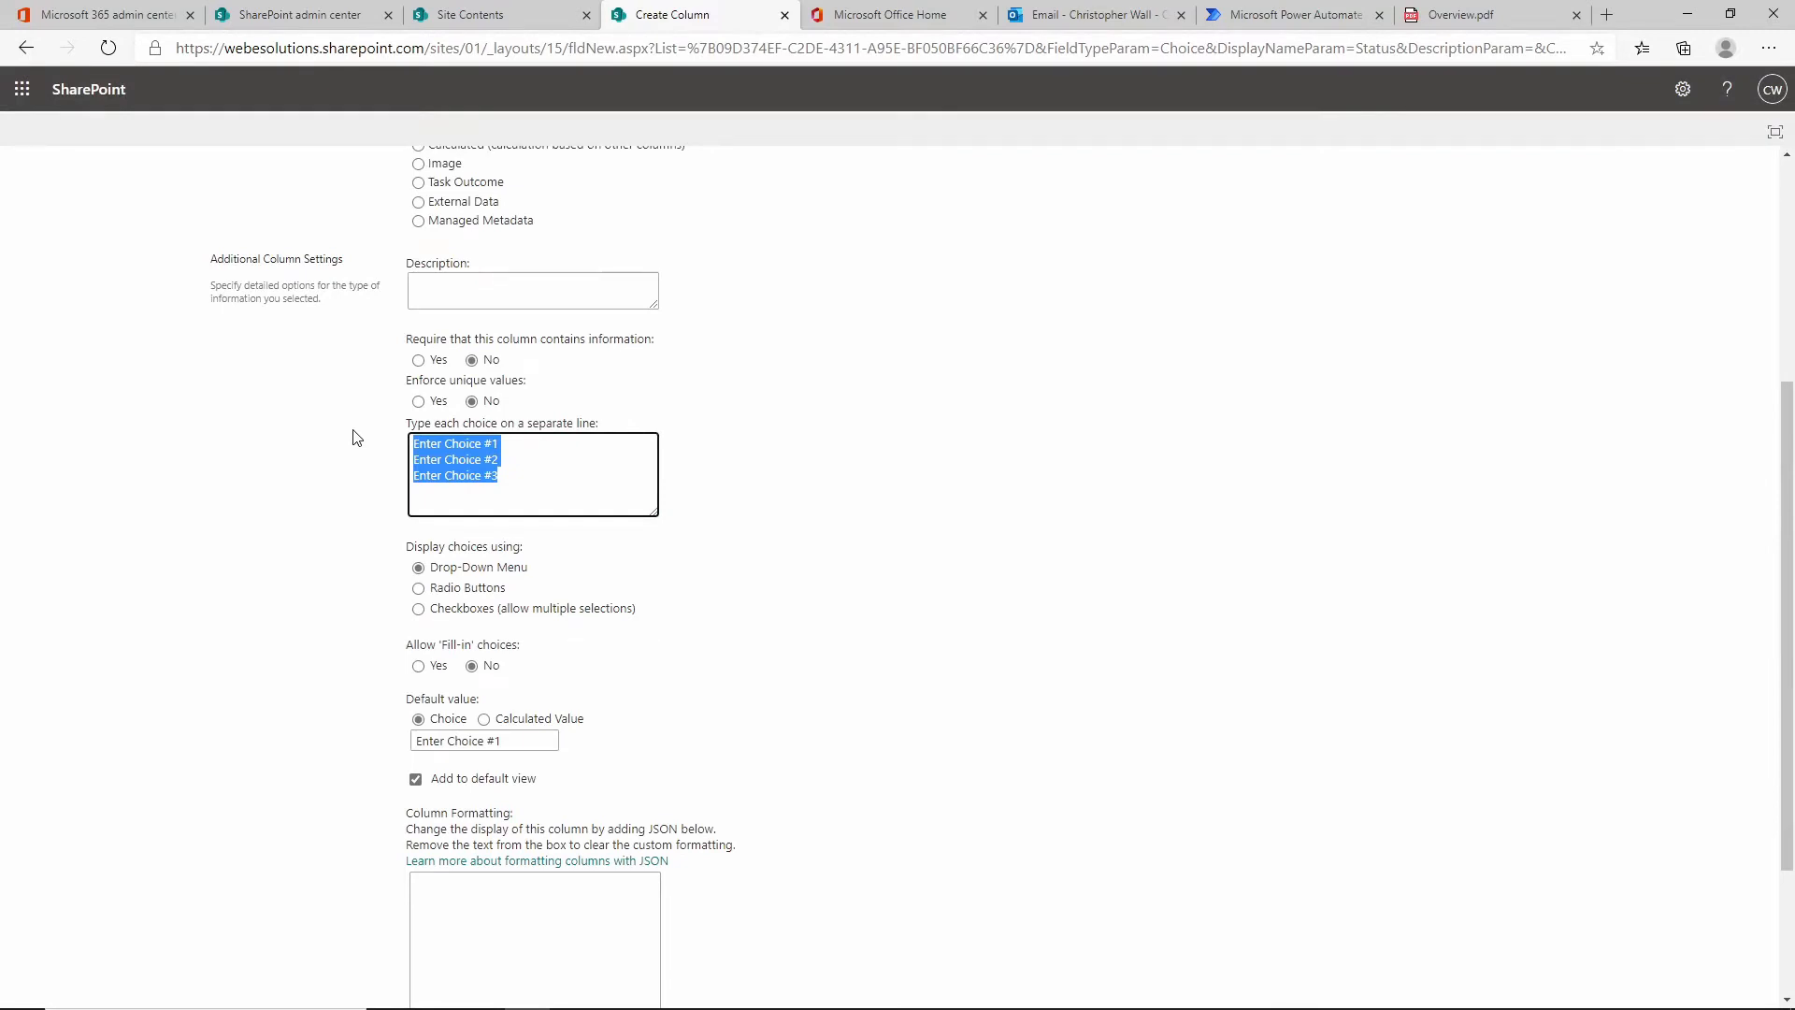
type("New")
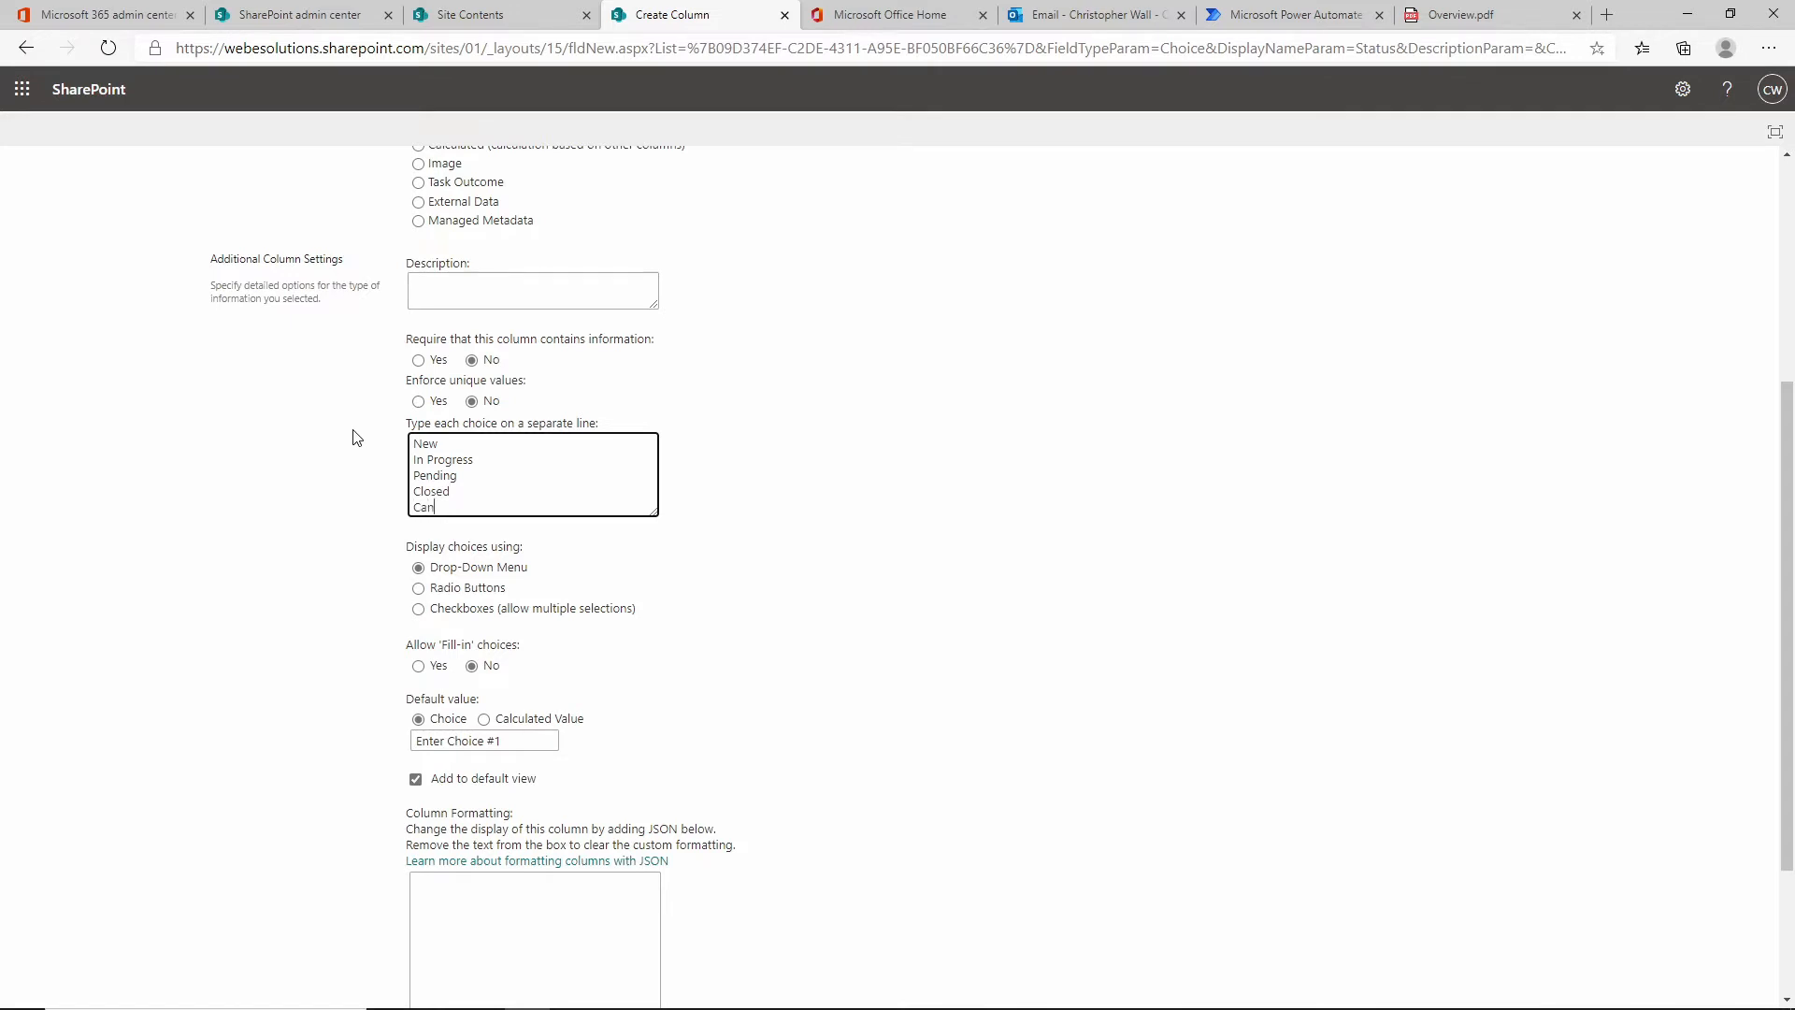
key("BackSpace")
left_click_drag(486, 464, 400, 501)
left_click(463, 740)
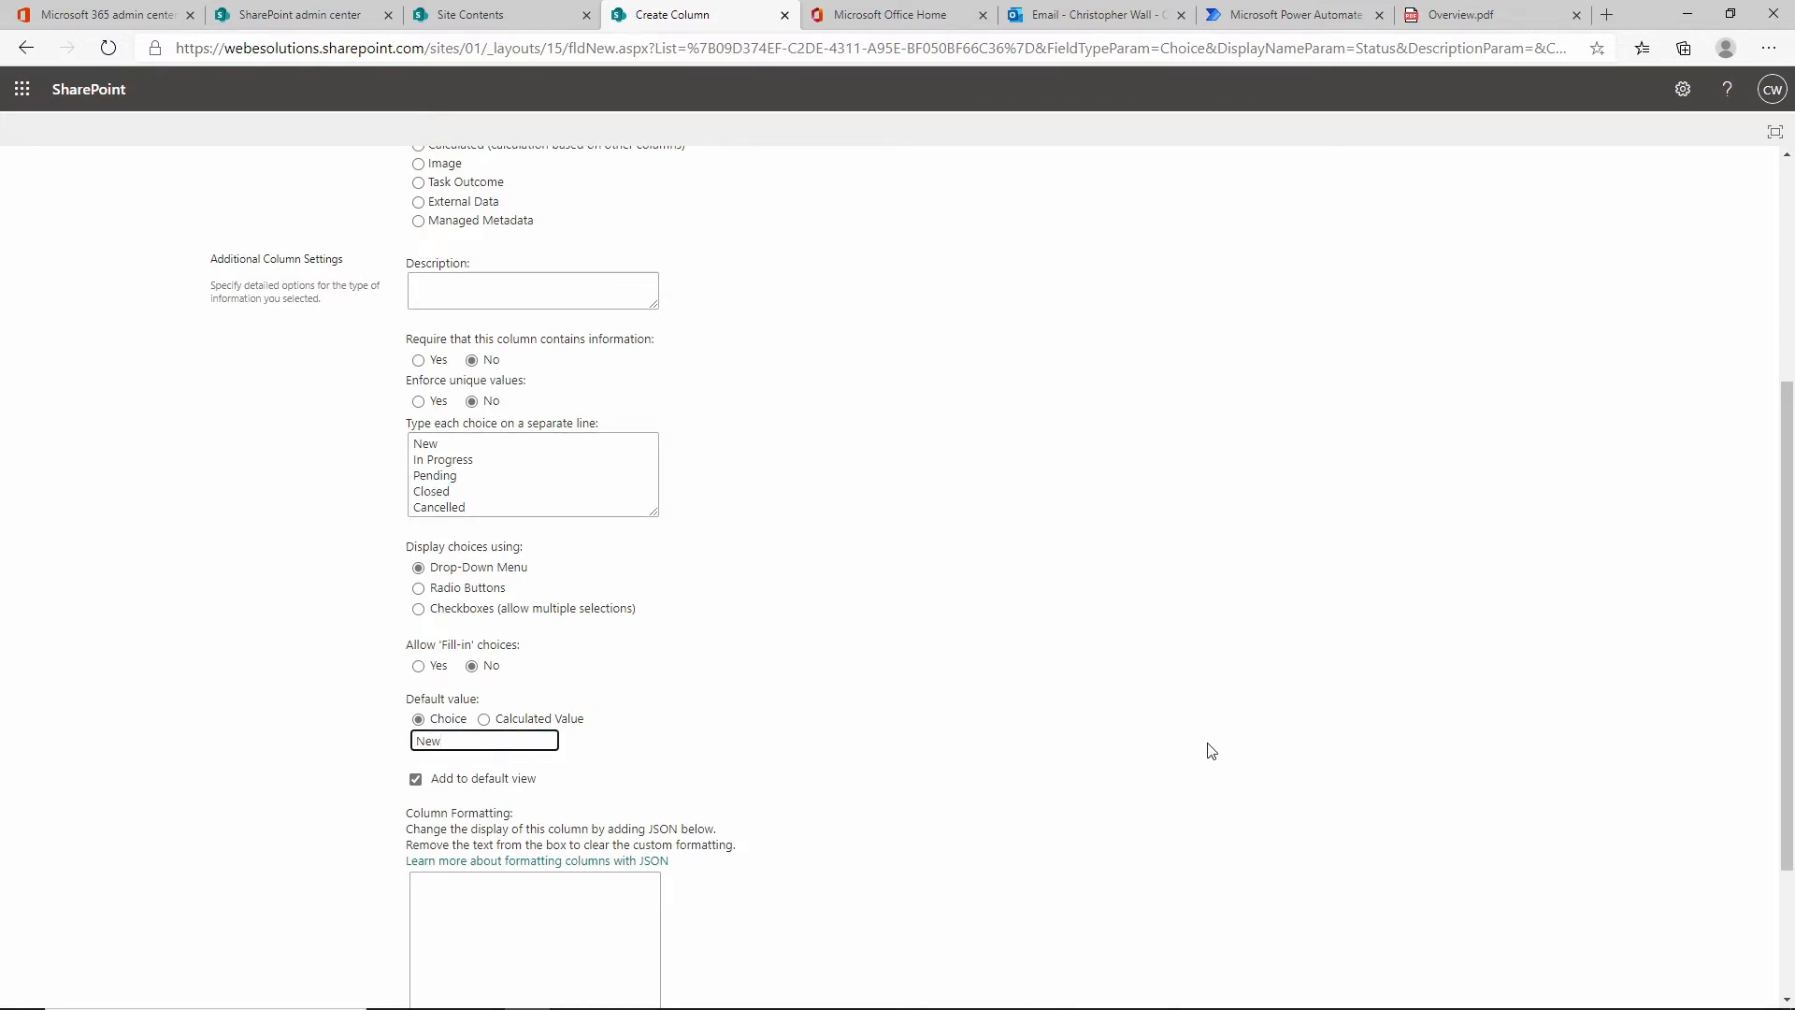
scroll(1206, 745, "down", 2)
left_click(1660, 906)
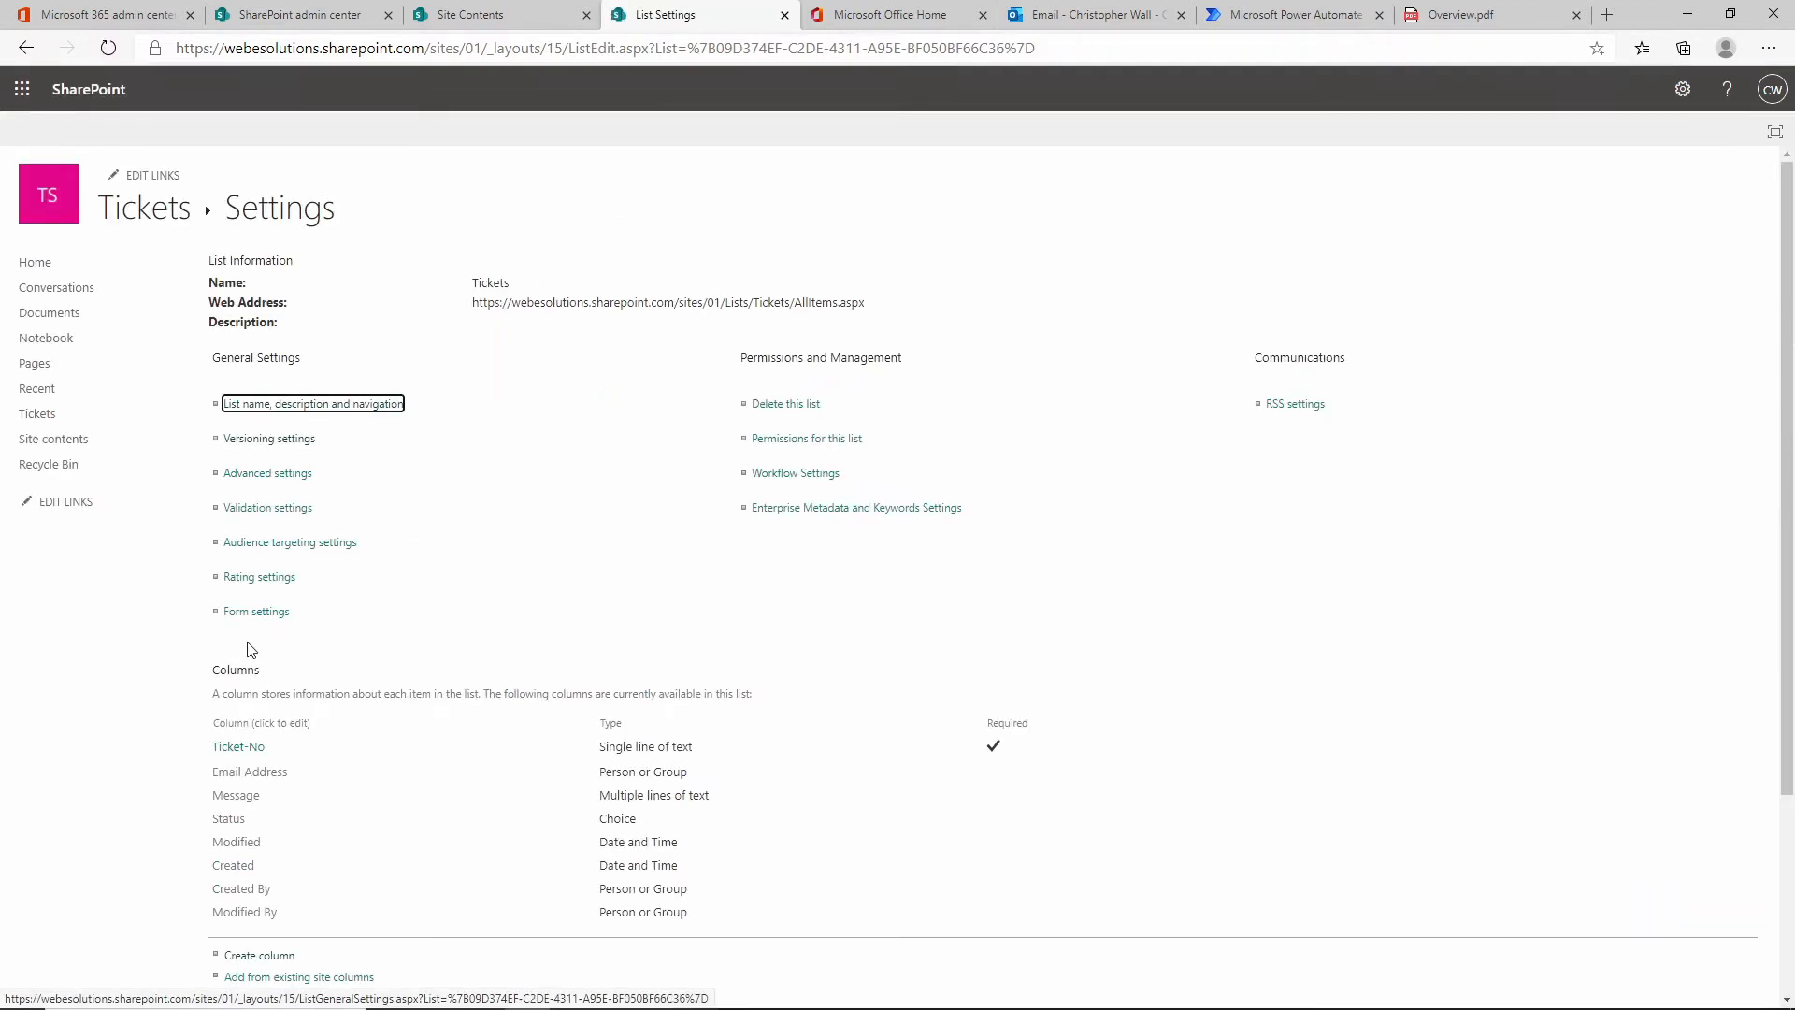
Add a Comment column of multiple lines of text with Append Changes to Existing Text set to Yes.
scroll(279, 795, "down", 3)
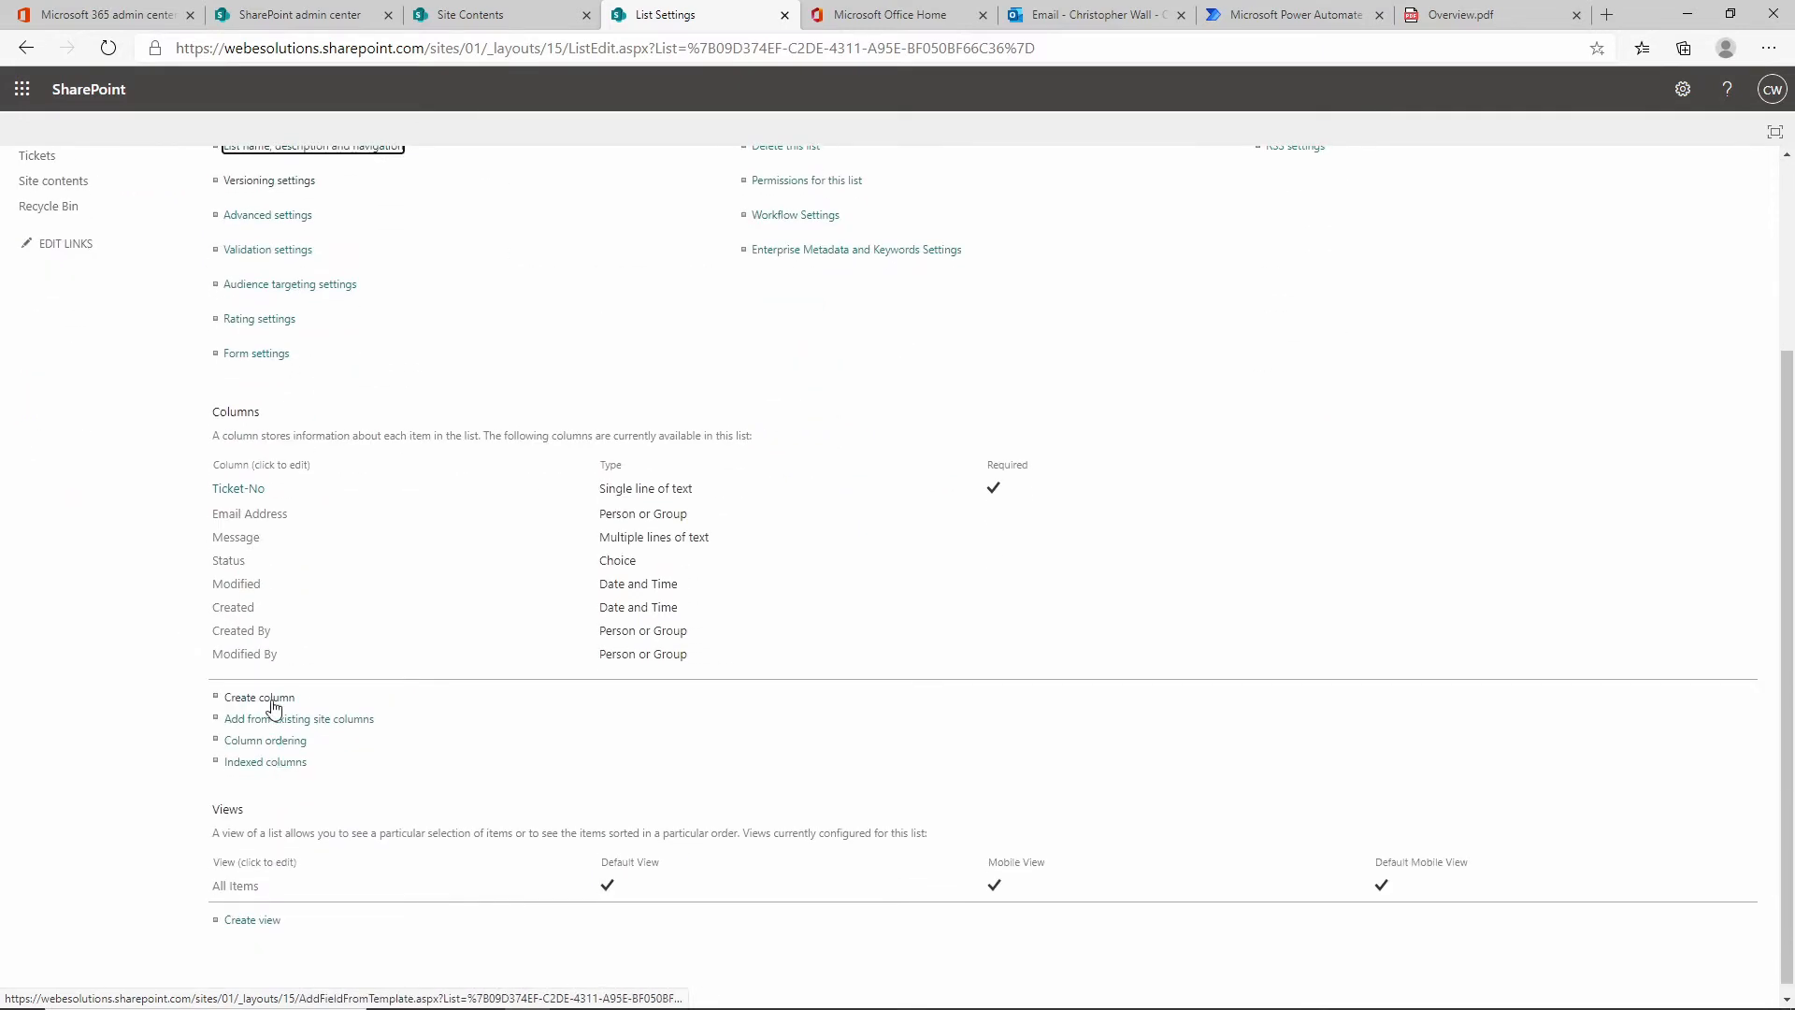
left_click(271, 699)
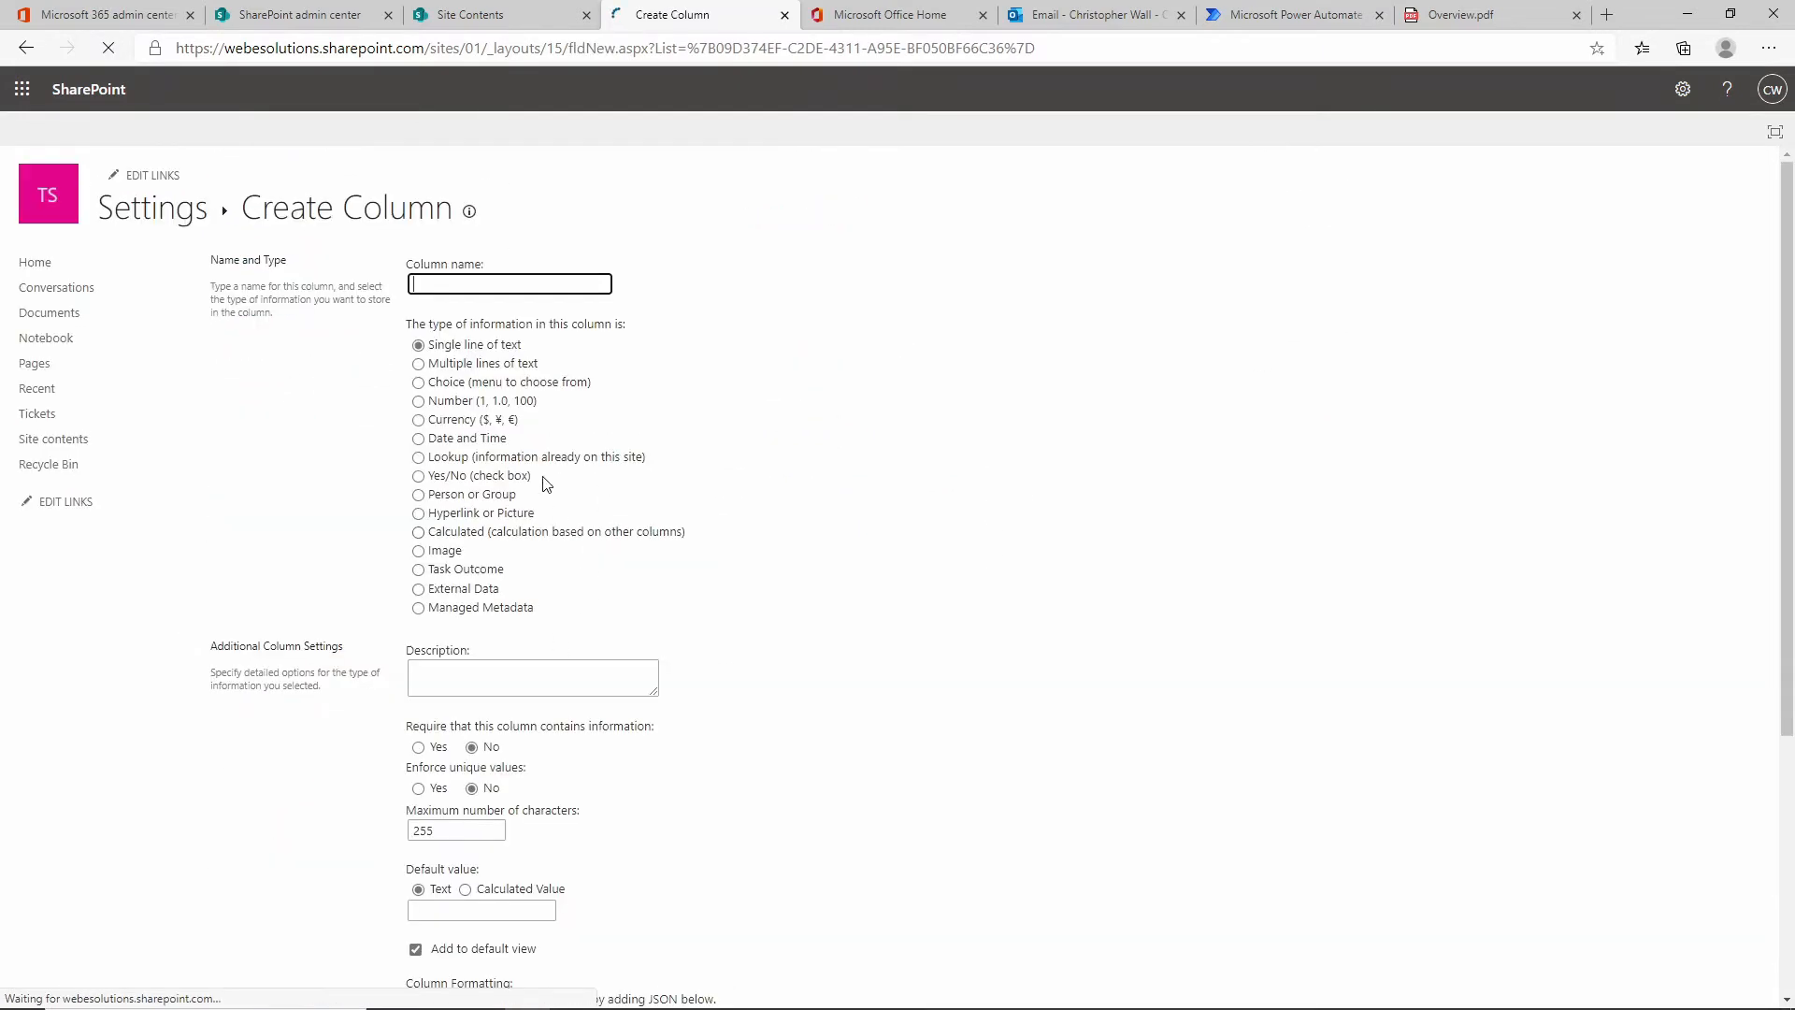
type("C")
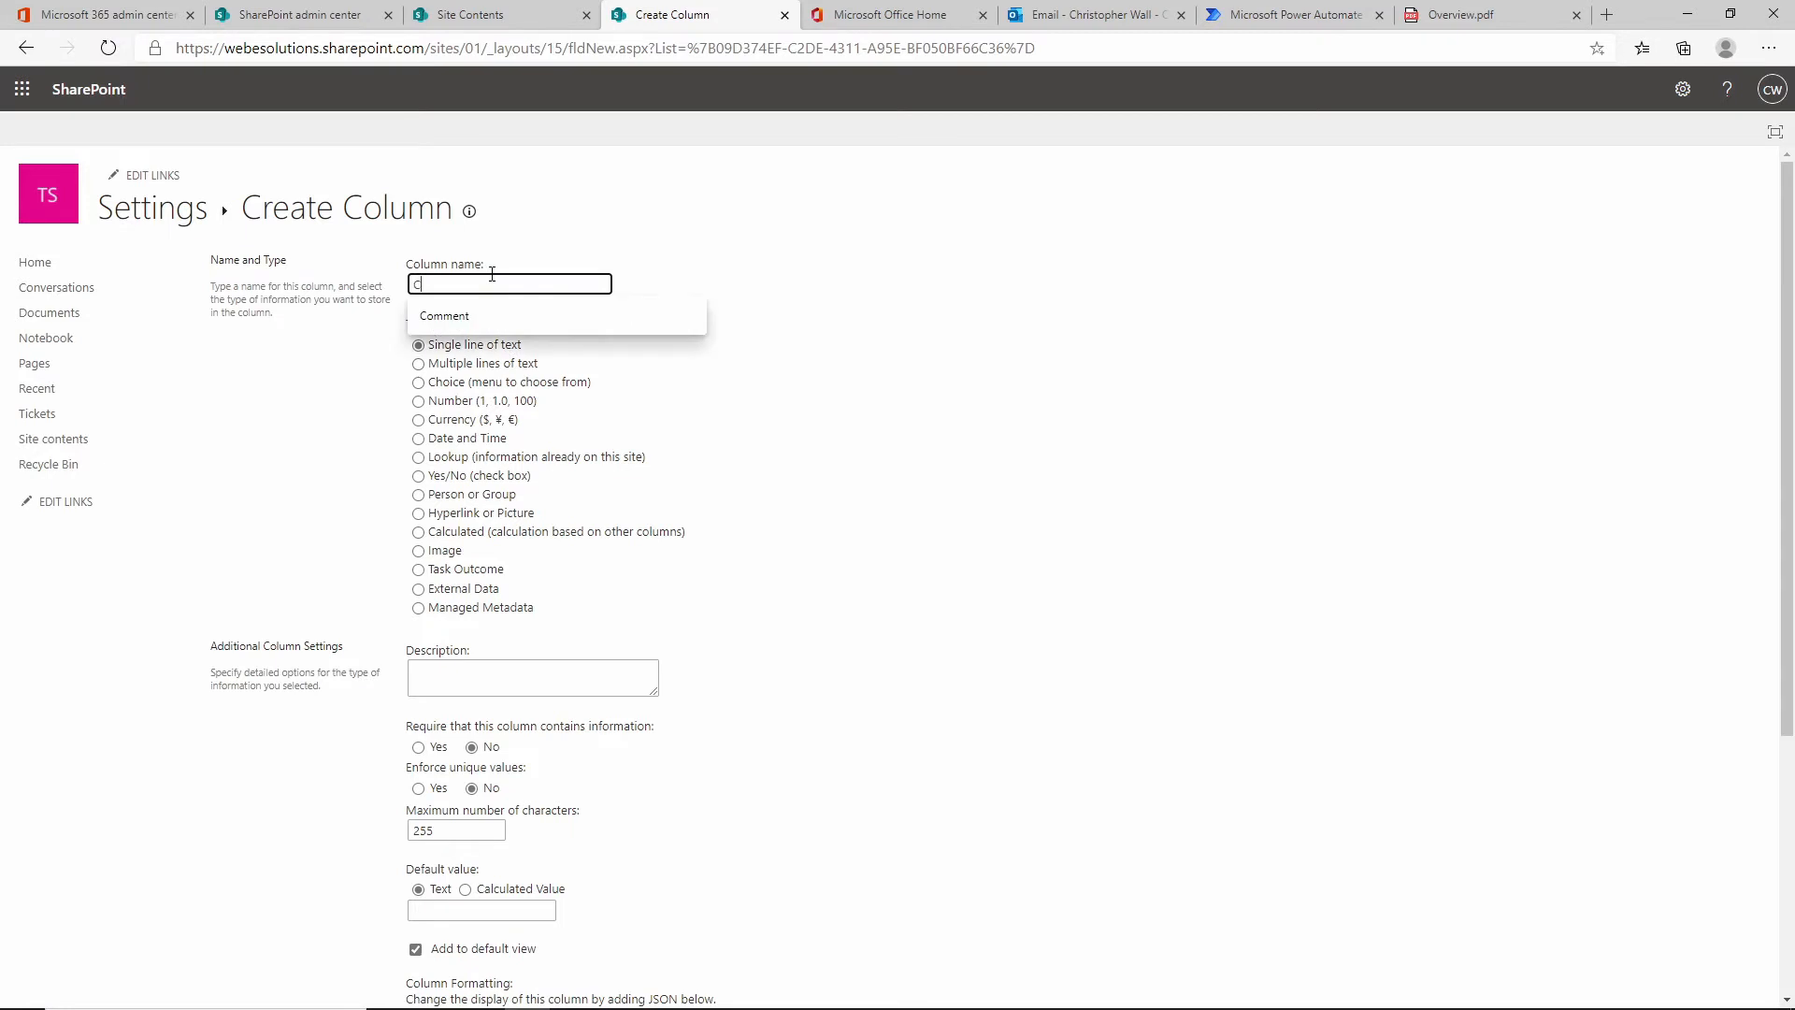
type("omment")
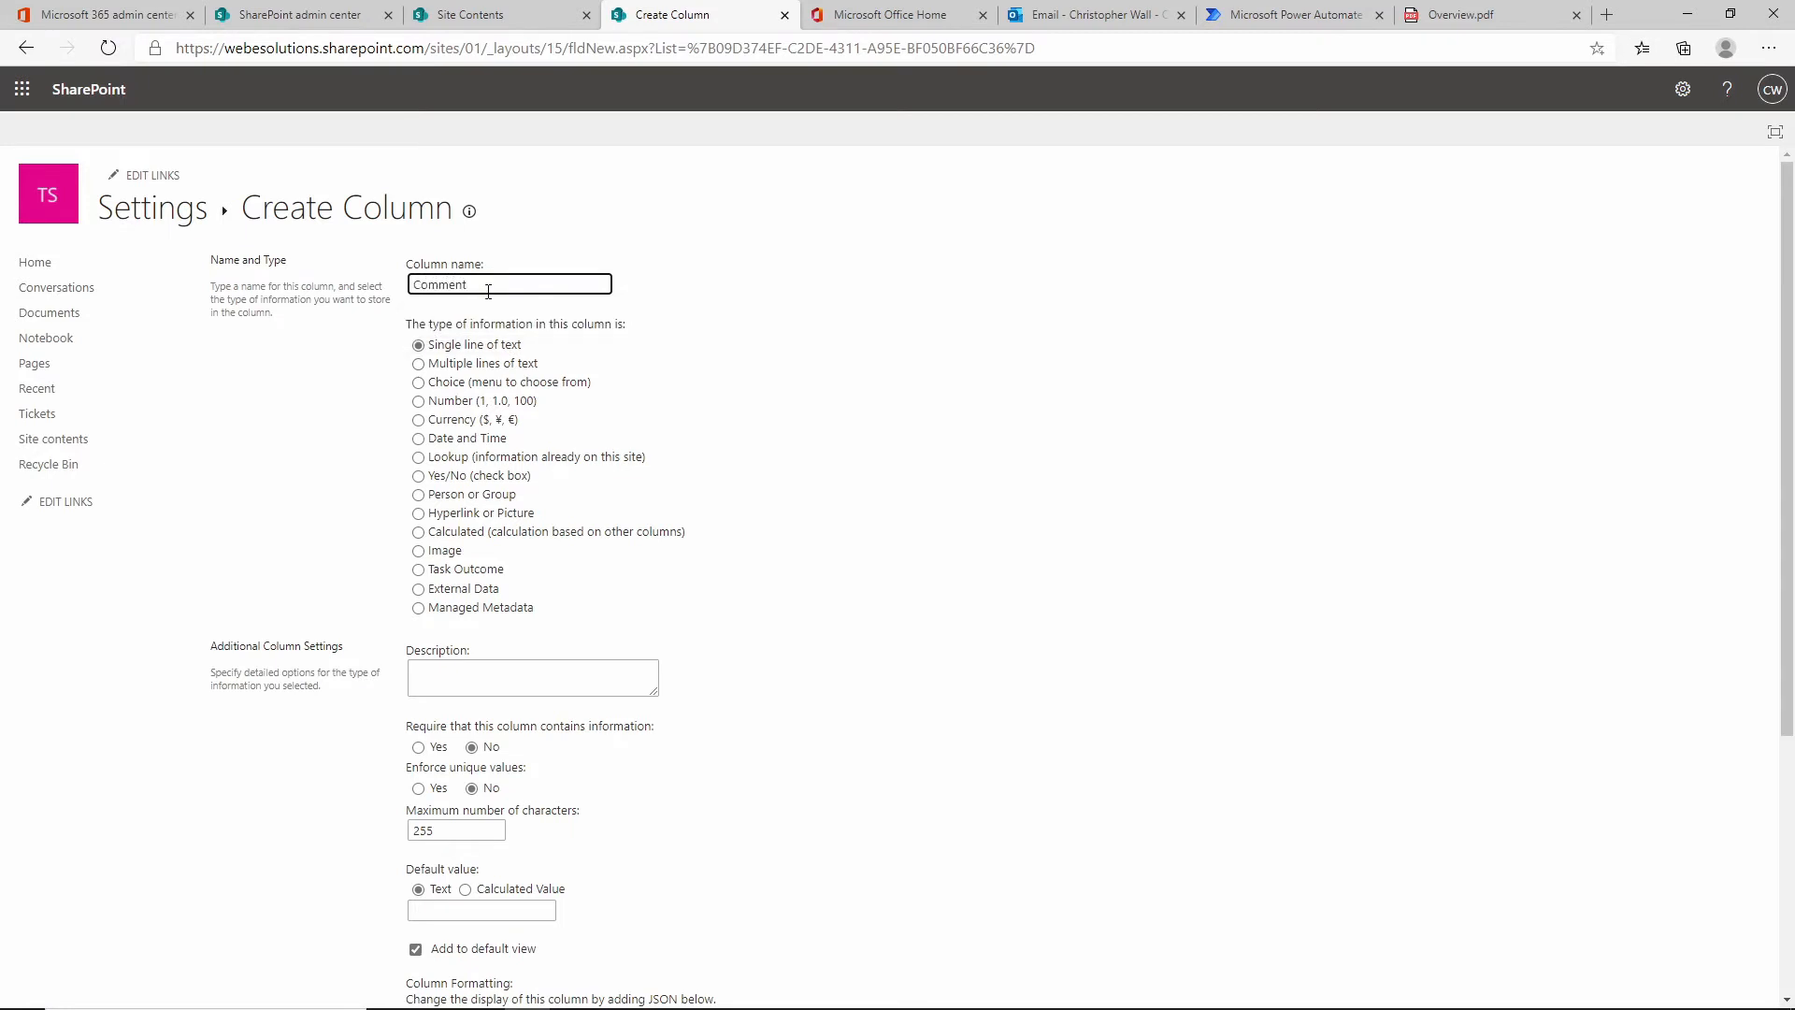
left_click(479, 364)
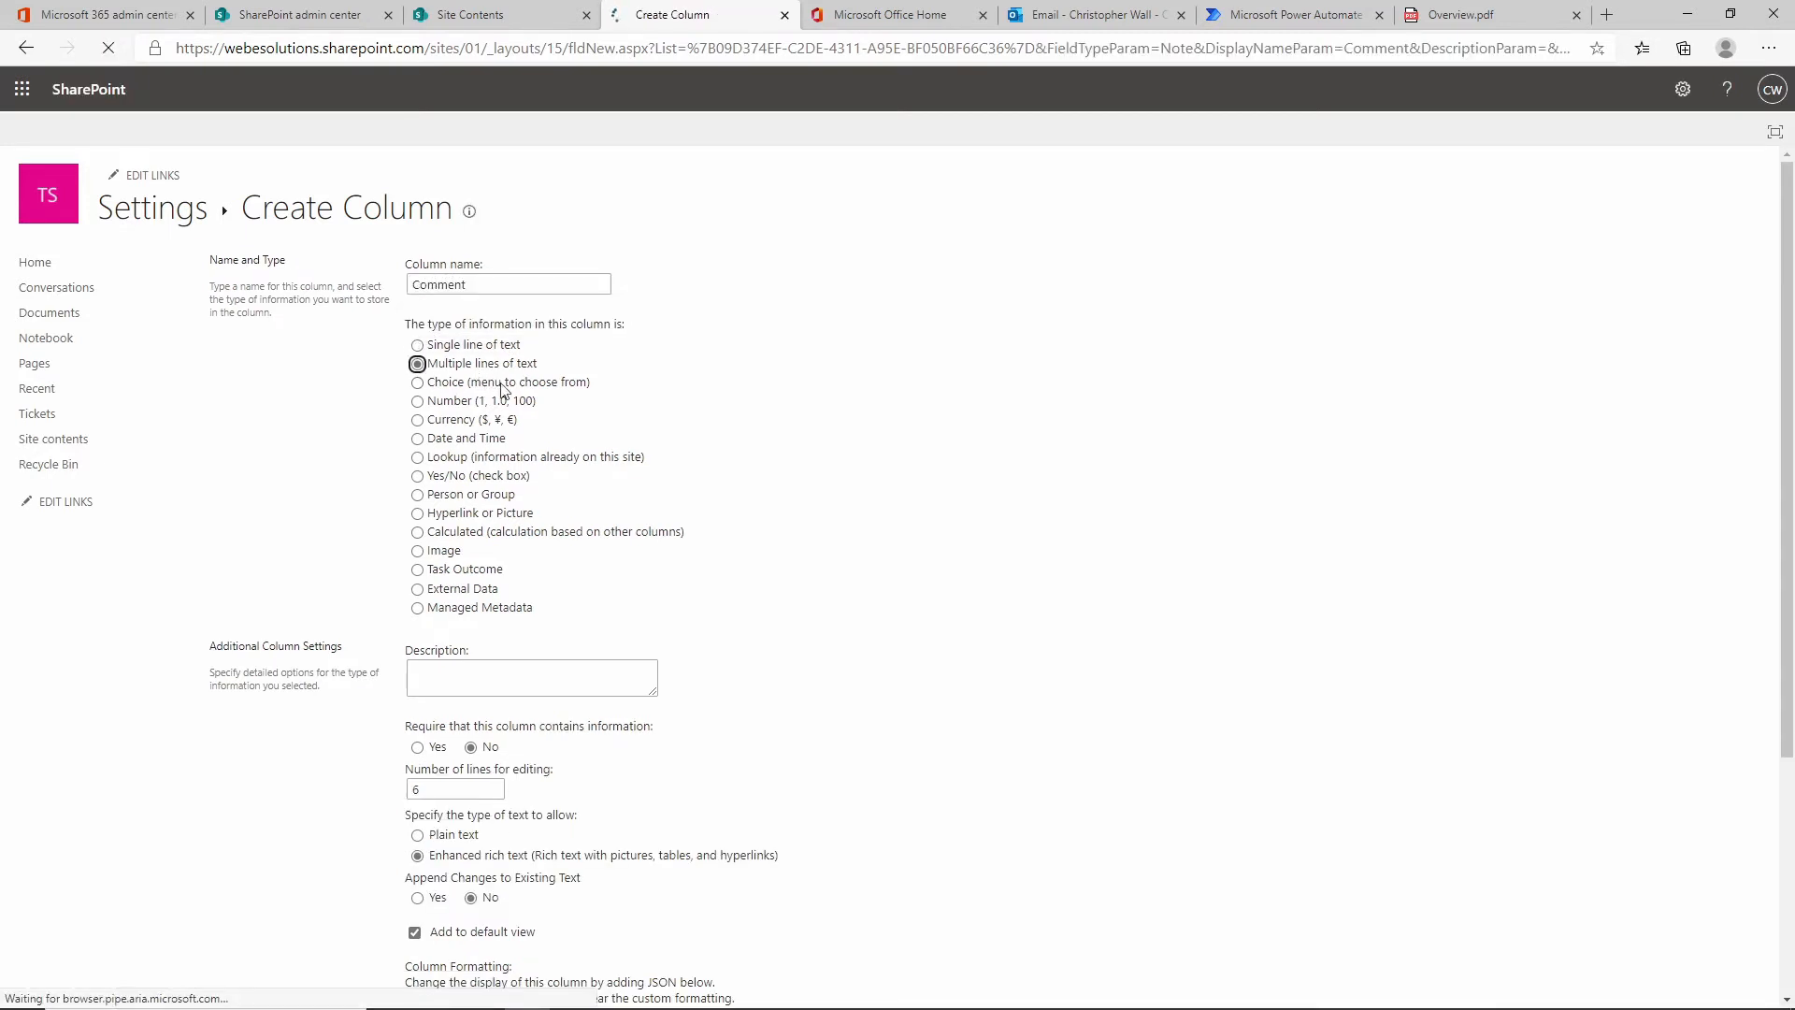
scroll(785, 533, "down", 5)
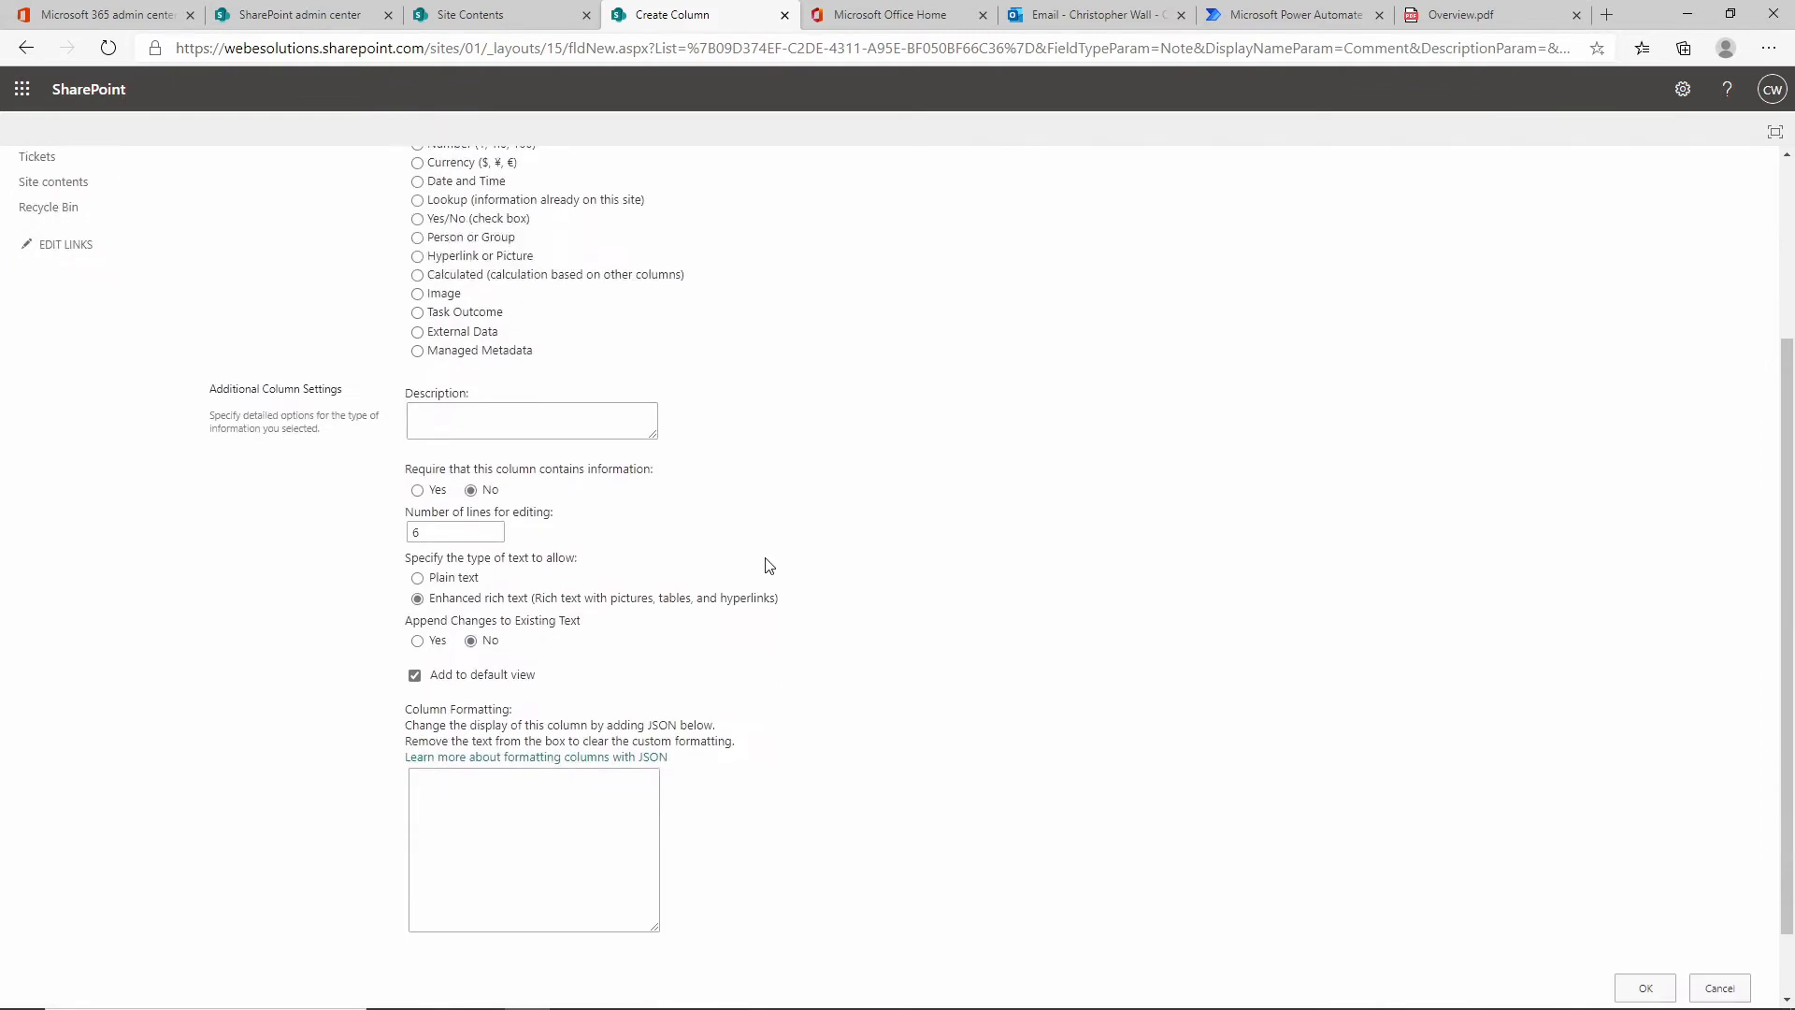
left_click(417, 641)
scroll(1338, 625, "down", 1)
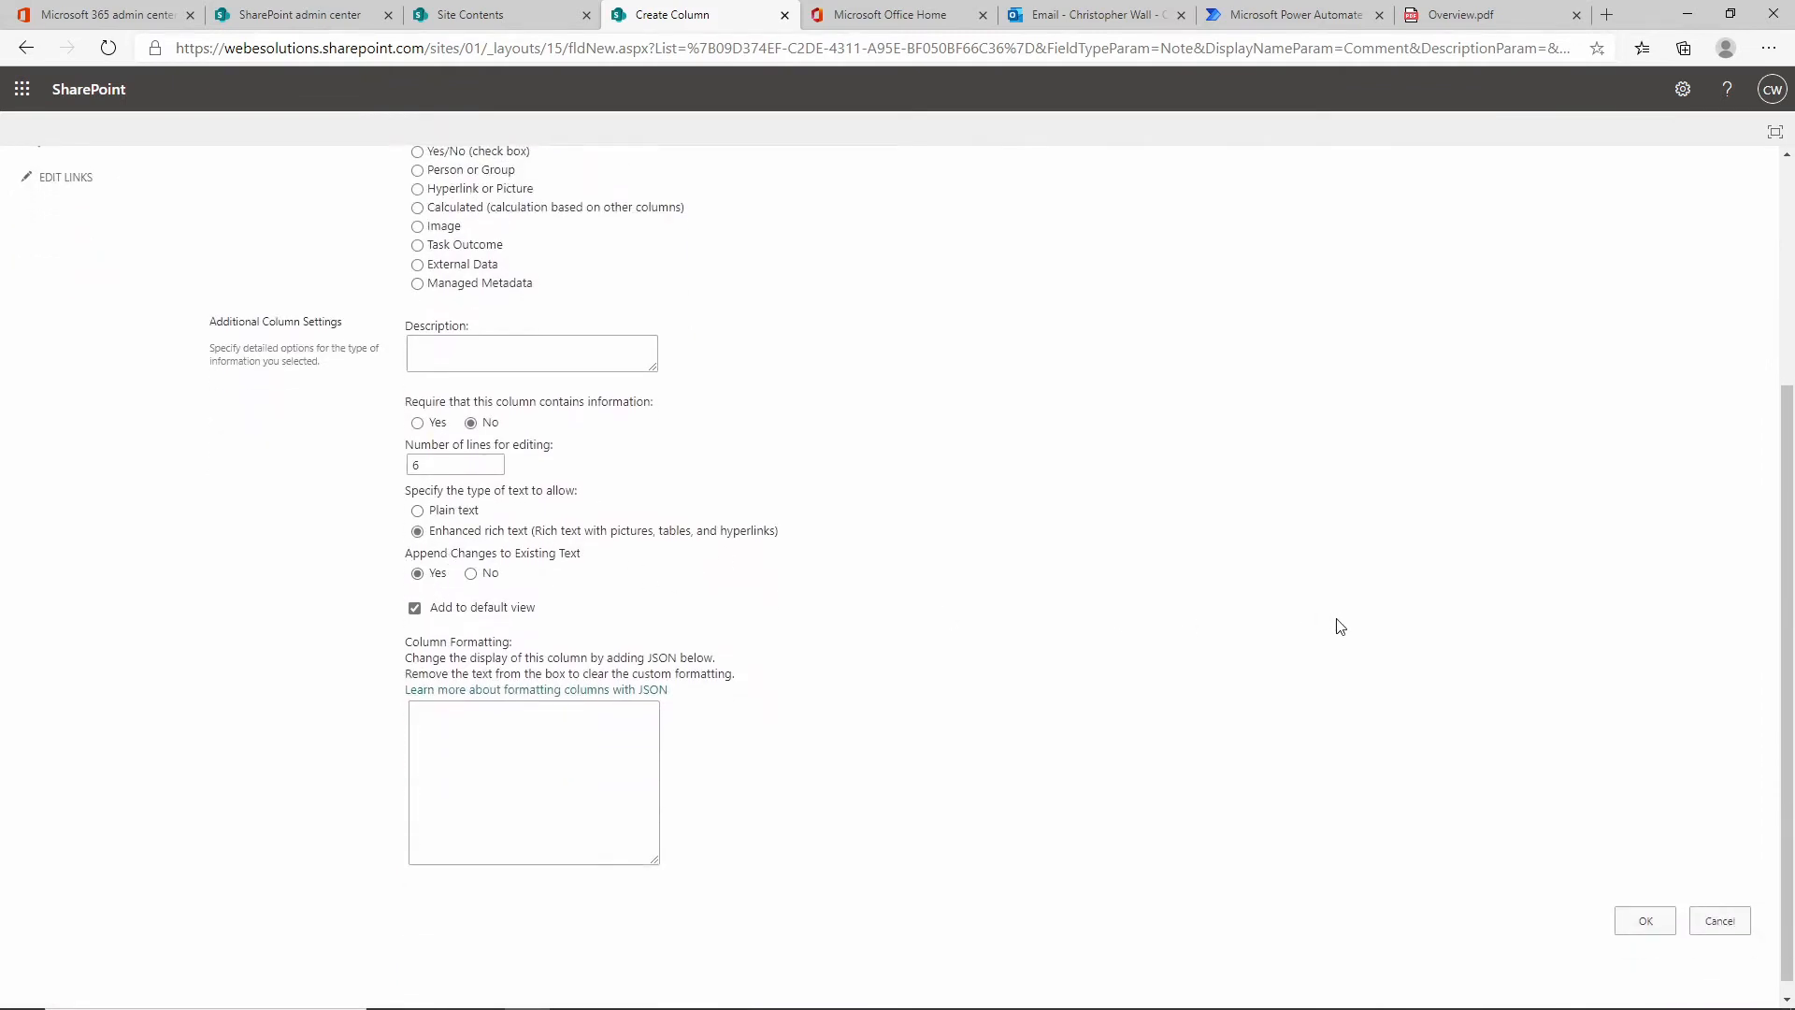
left_click(1647, 912)
scroll(720, 689, "down", 3)
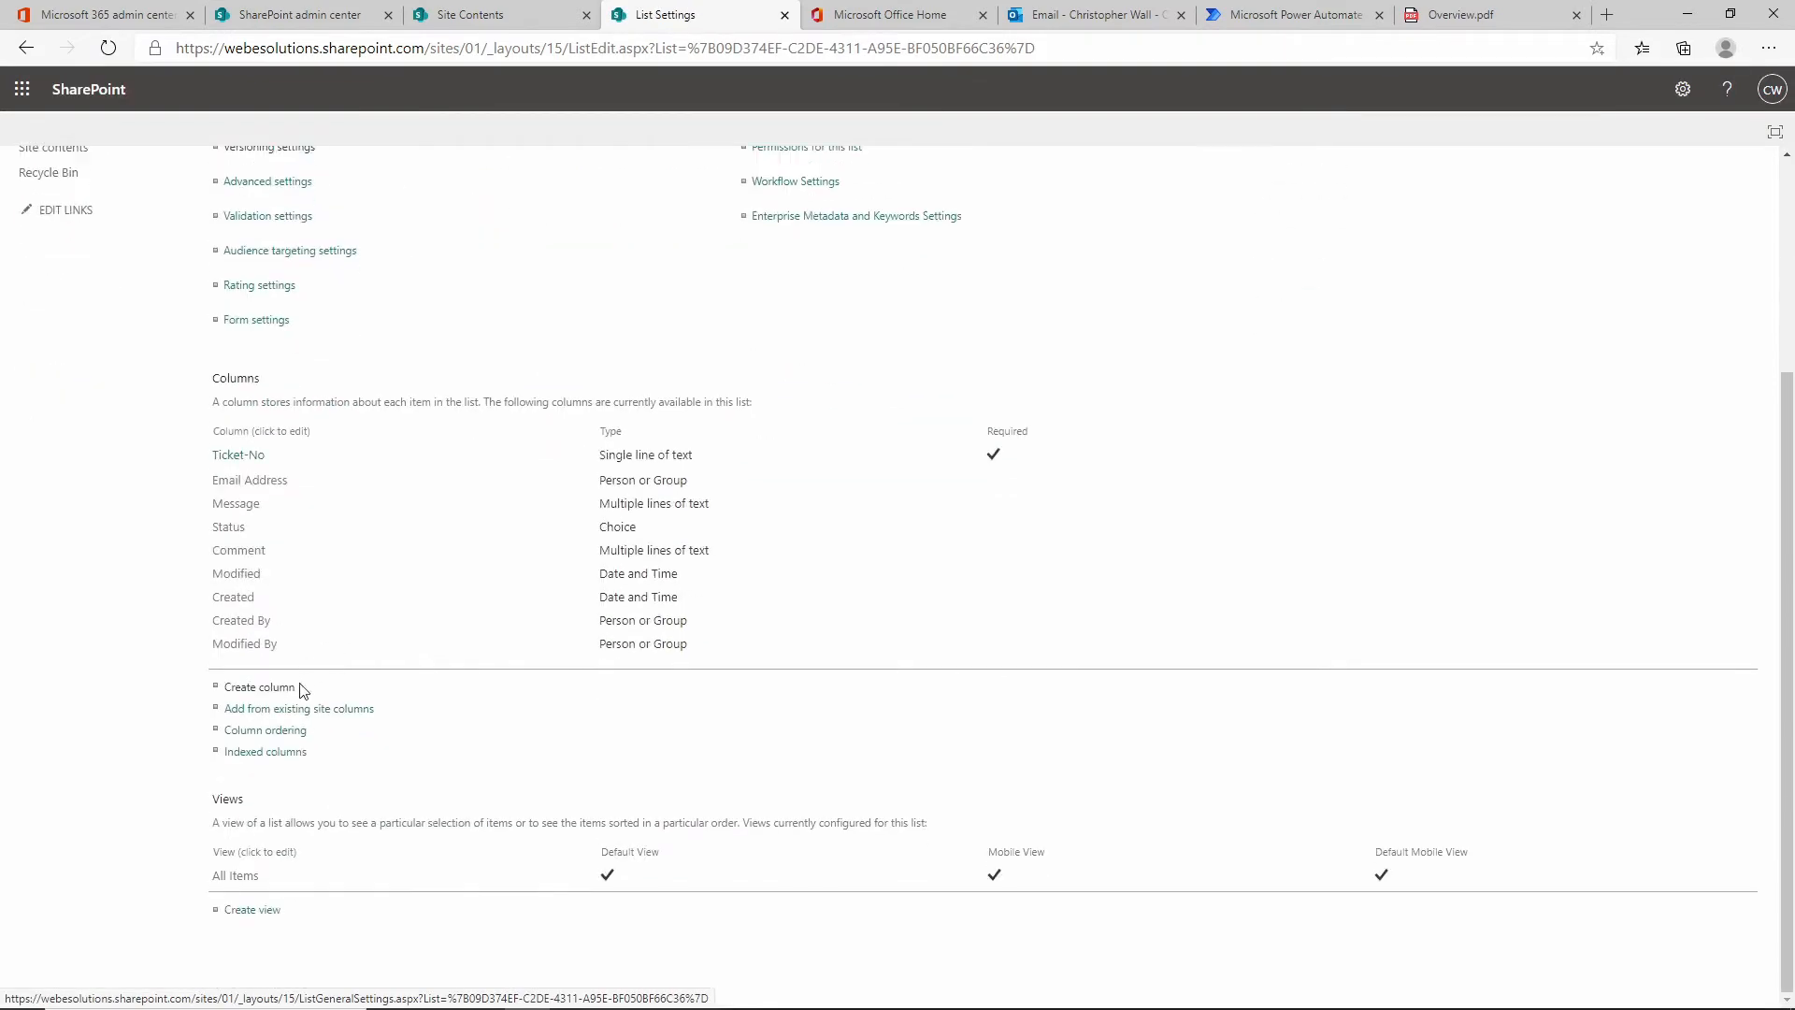
Create an Assigned To Person or Group column showing Work email, then go back to the Tickets list.
left_click(259, 687)
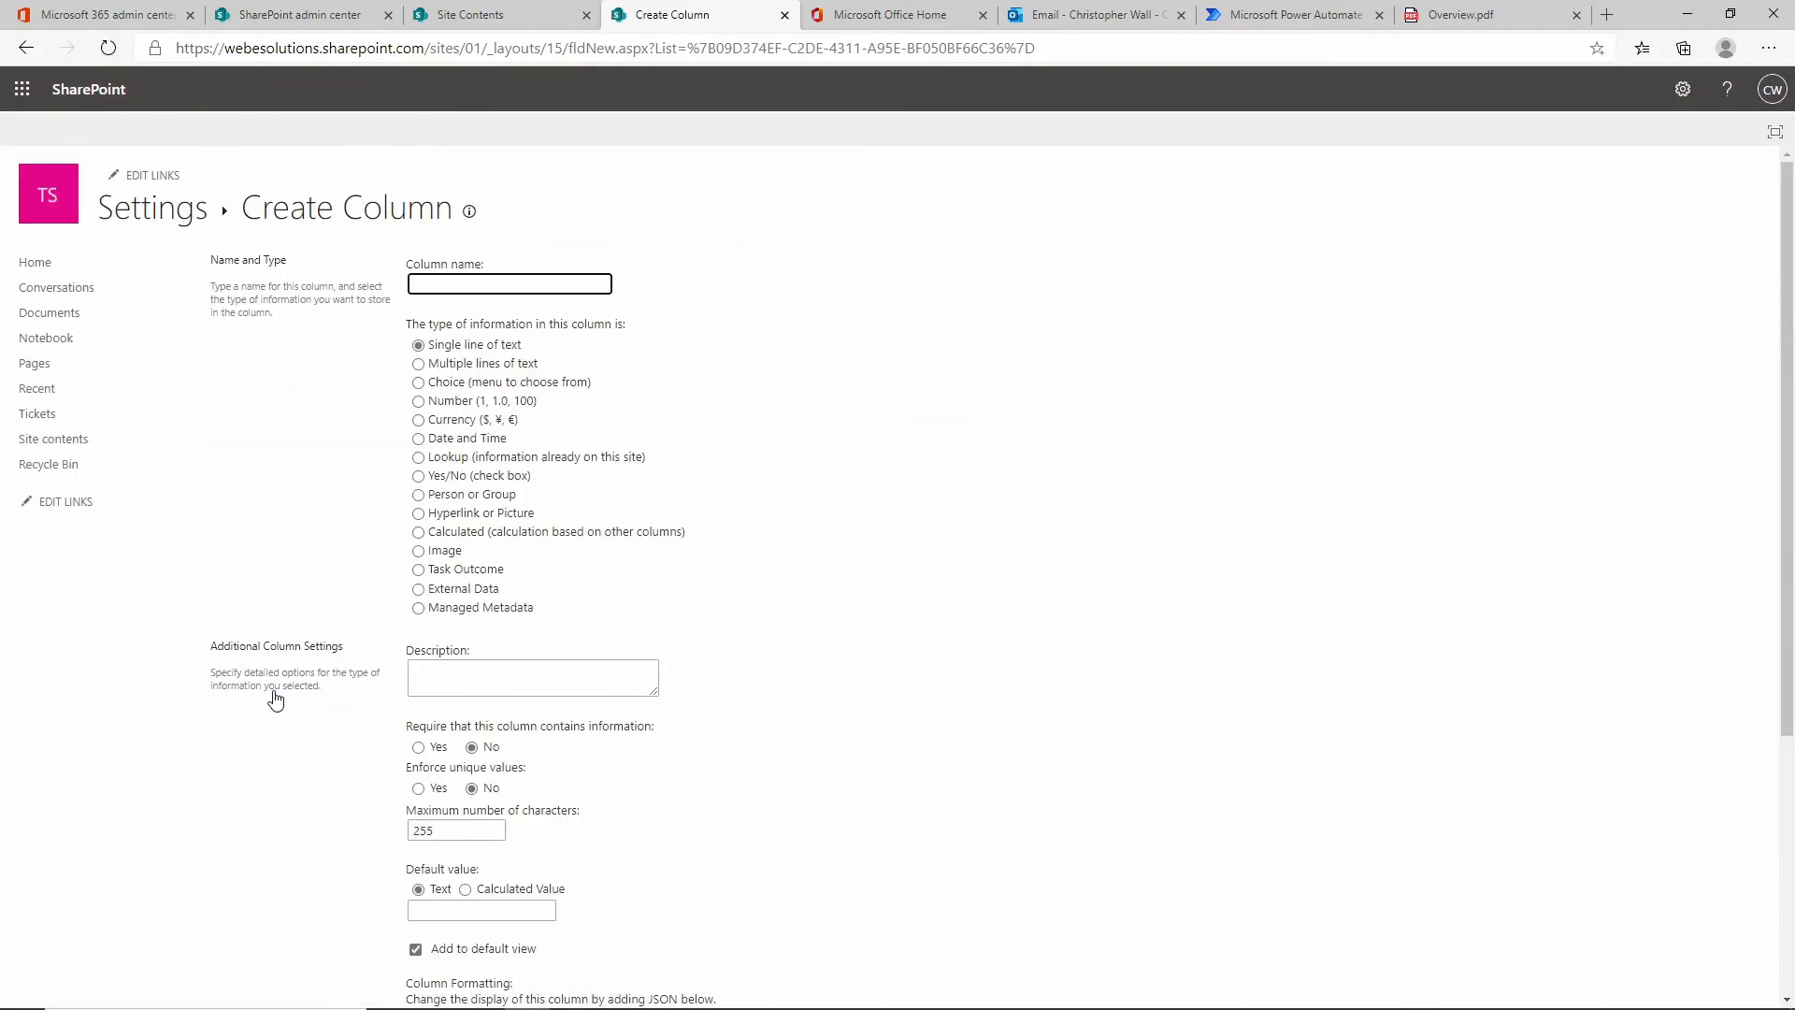
type("A")
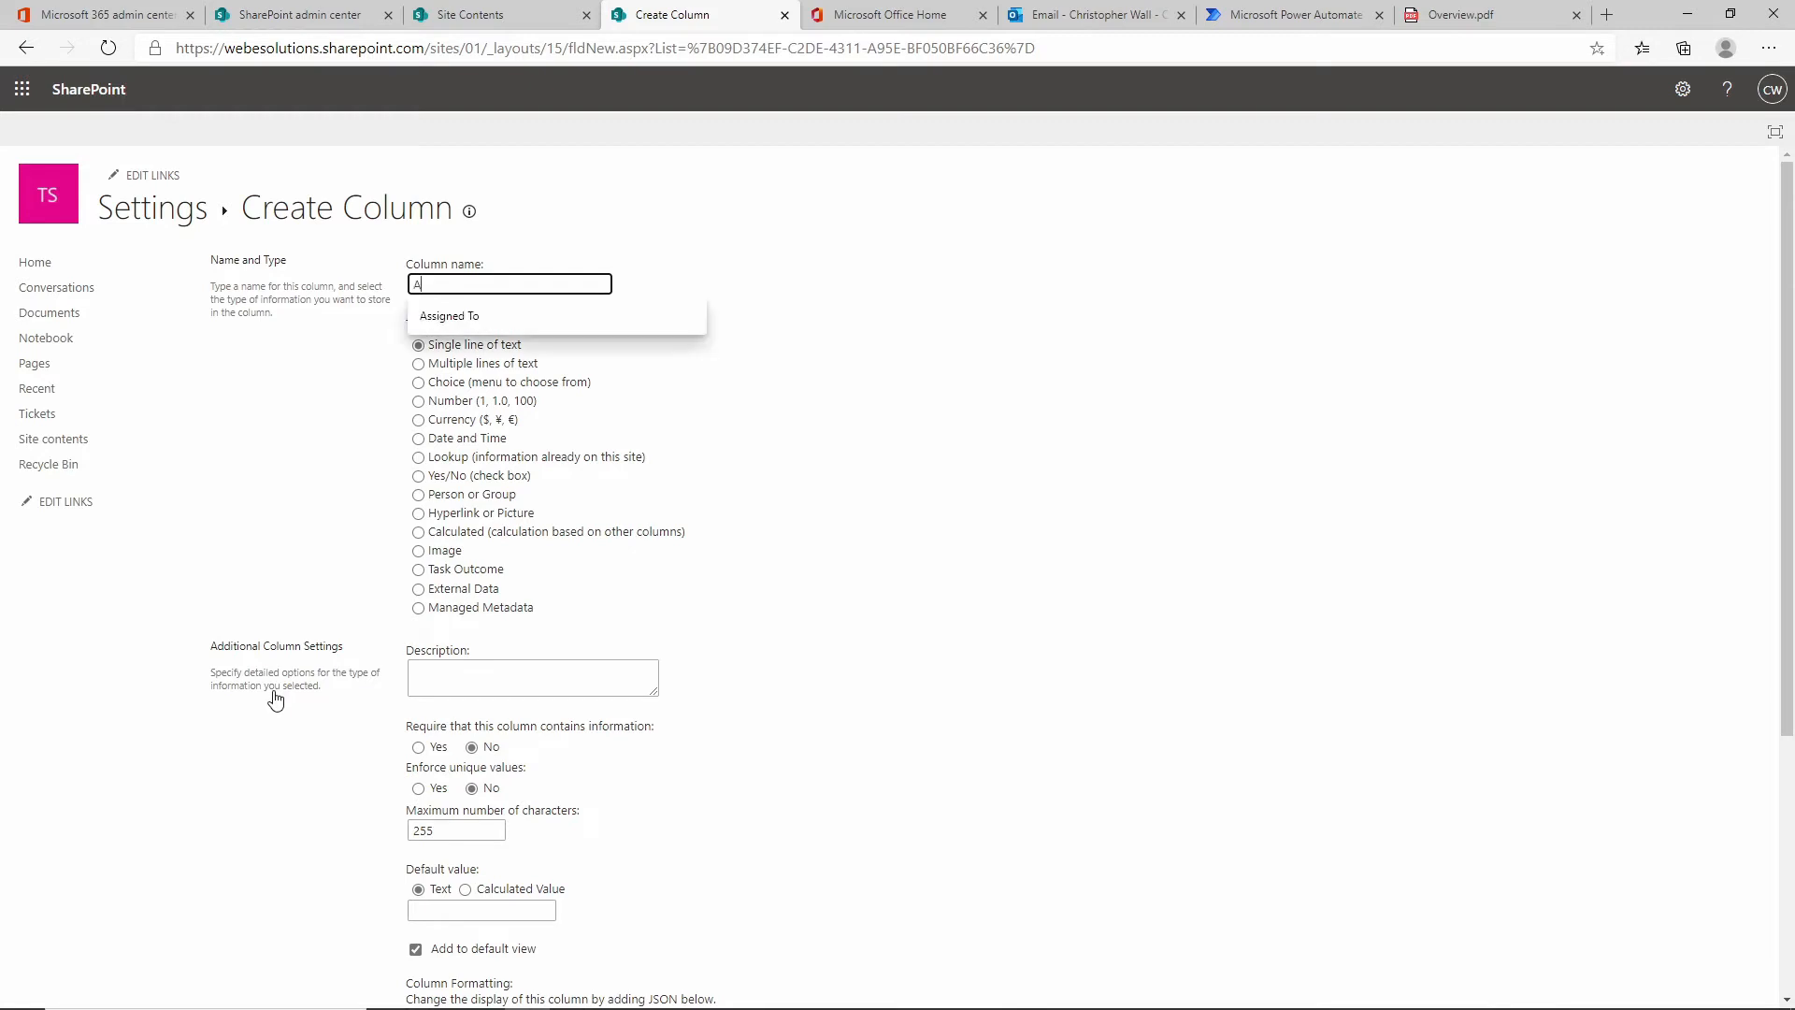
type("ssinged To")
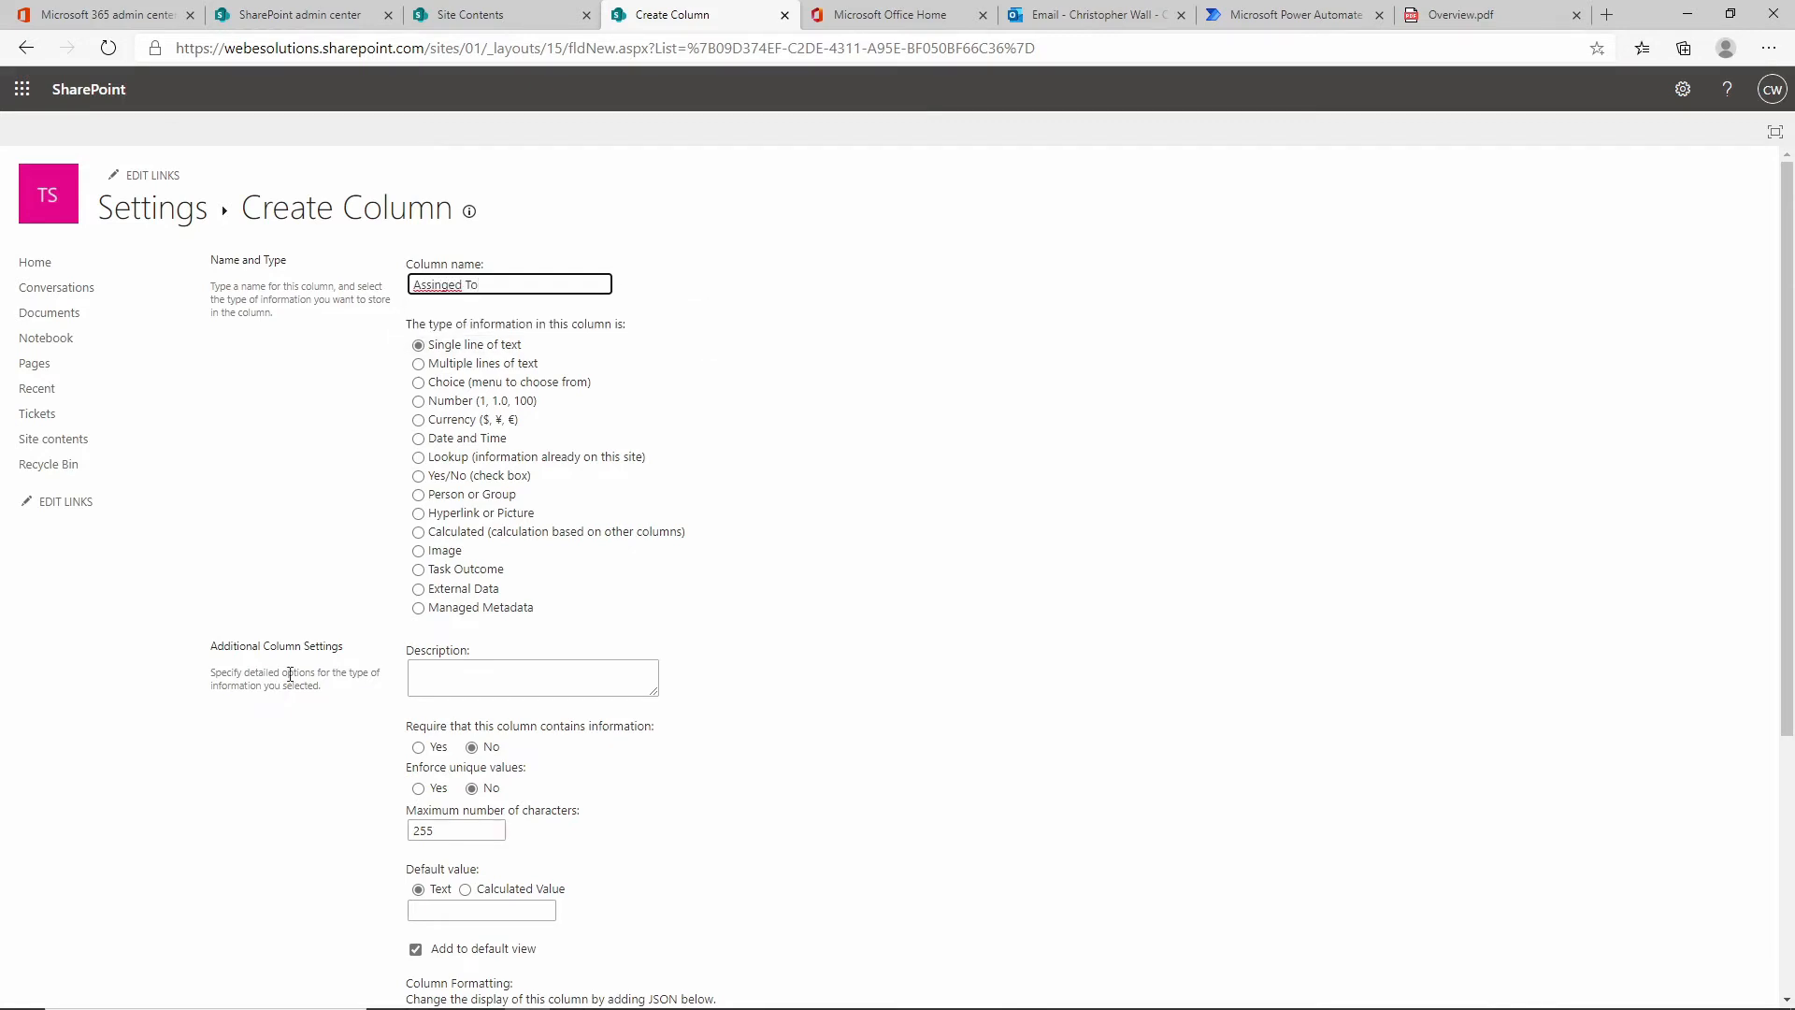
left_click(477, 498)
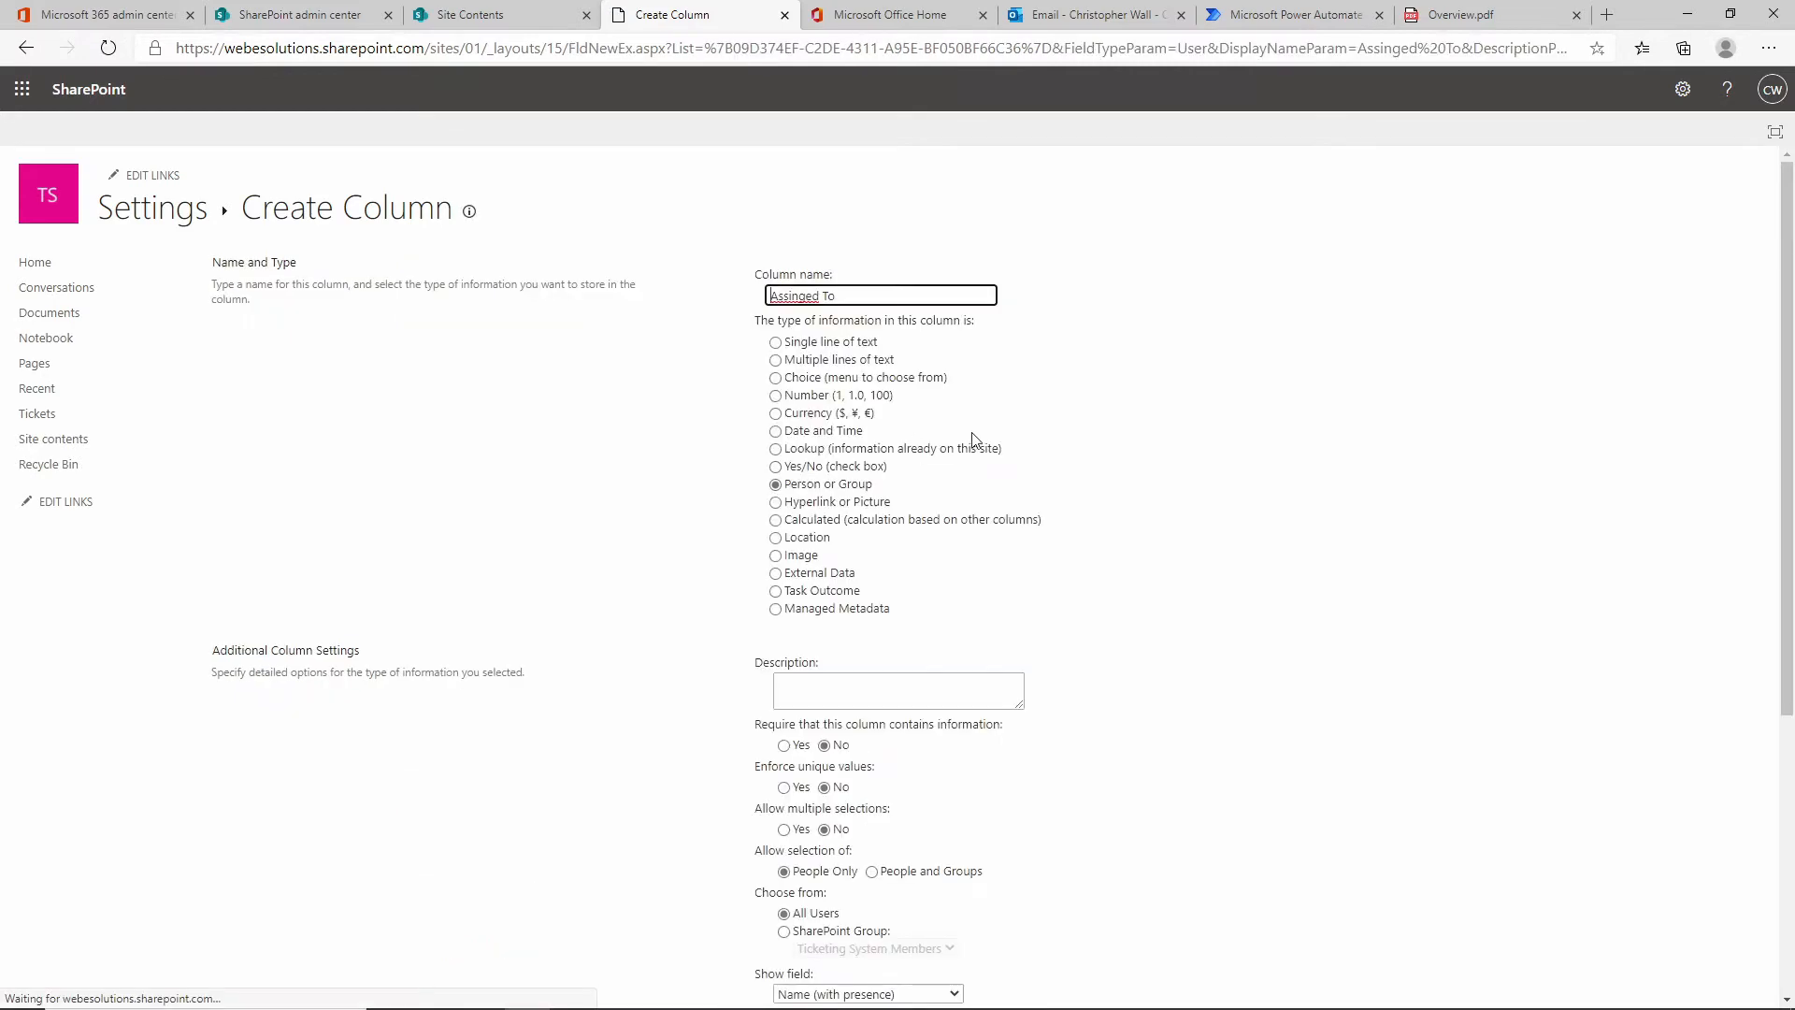
scroll(1252, 515, "down", 5)
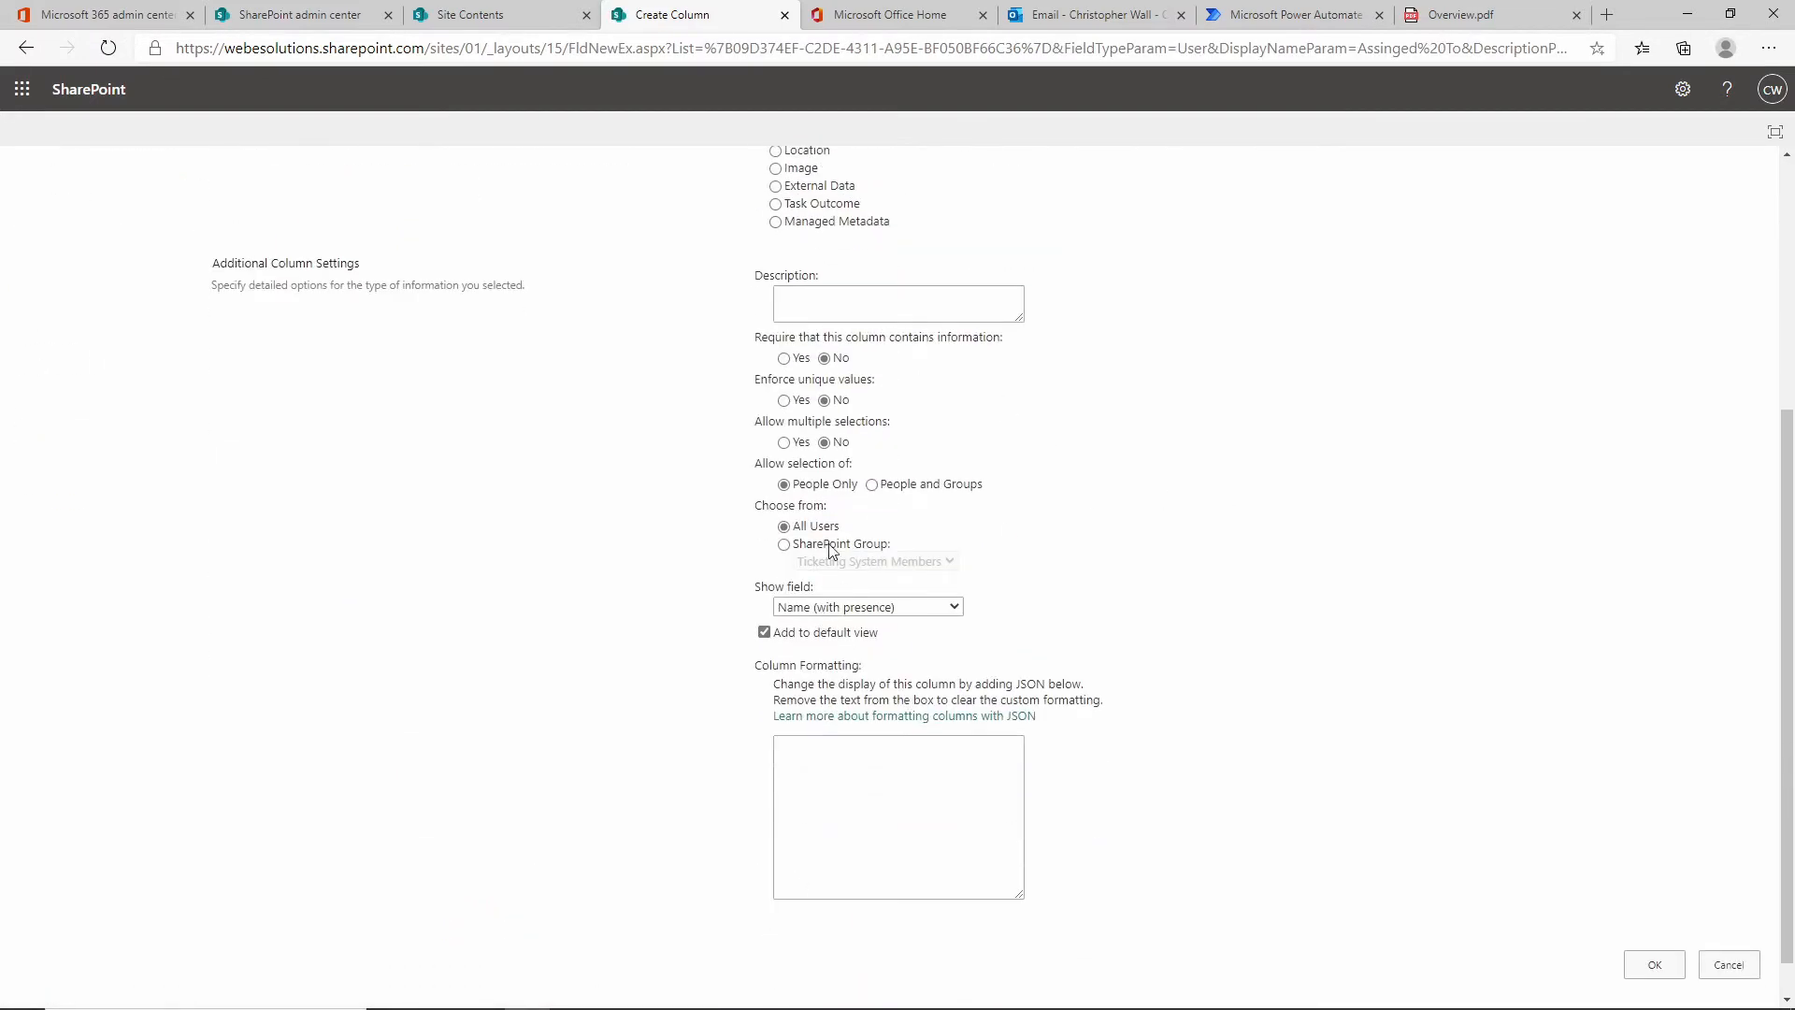
left_click(833, 608)
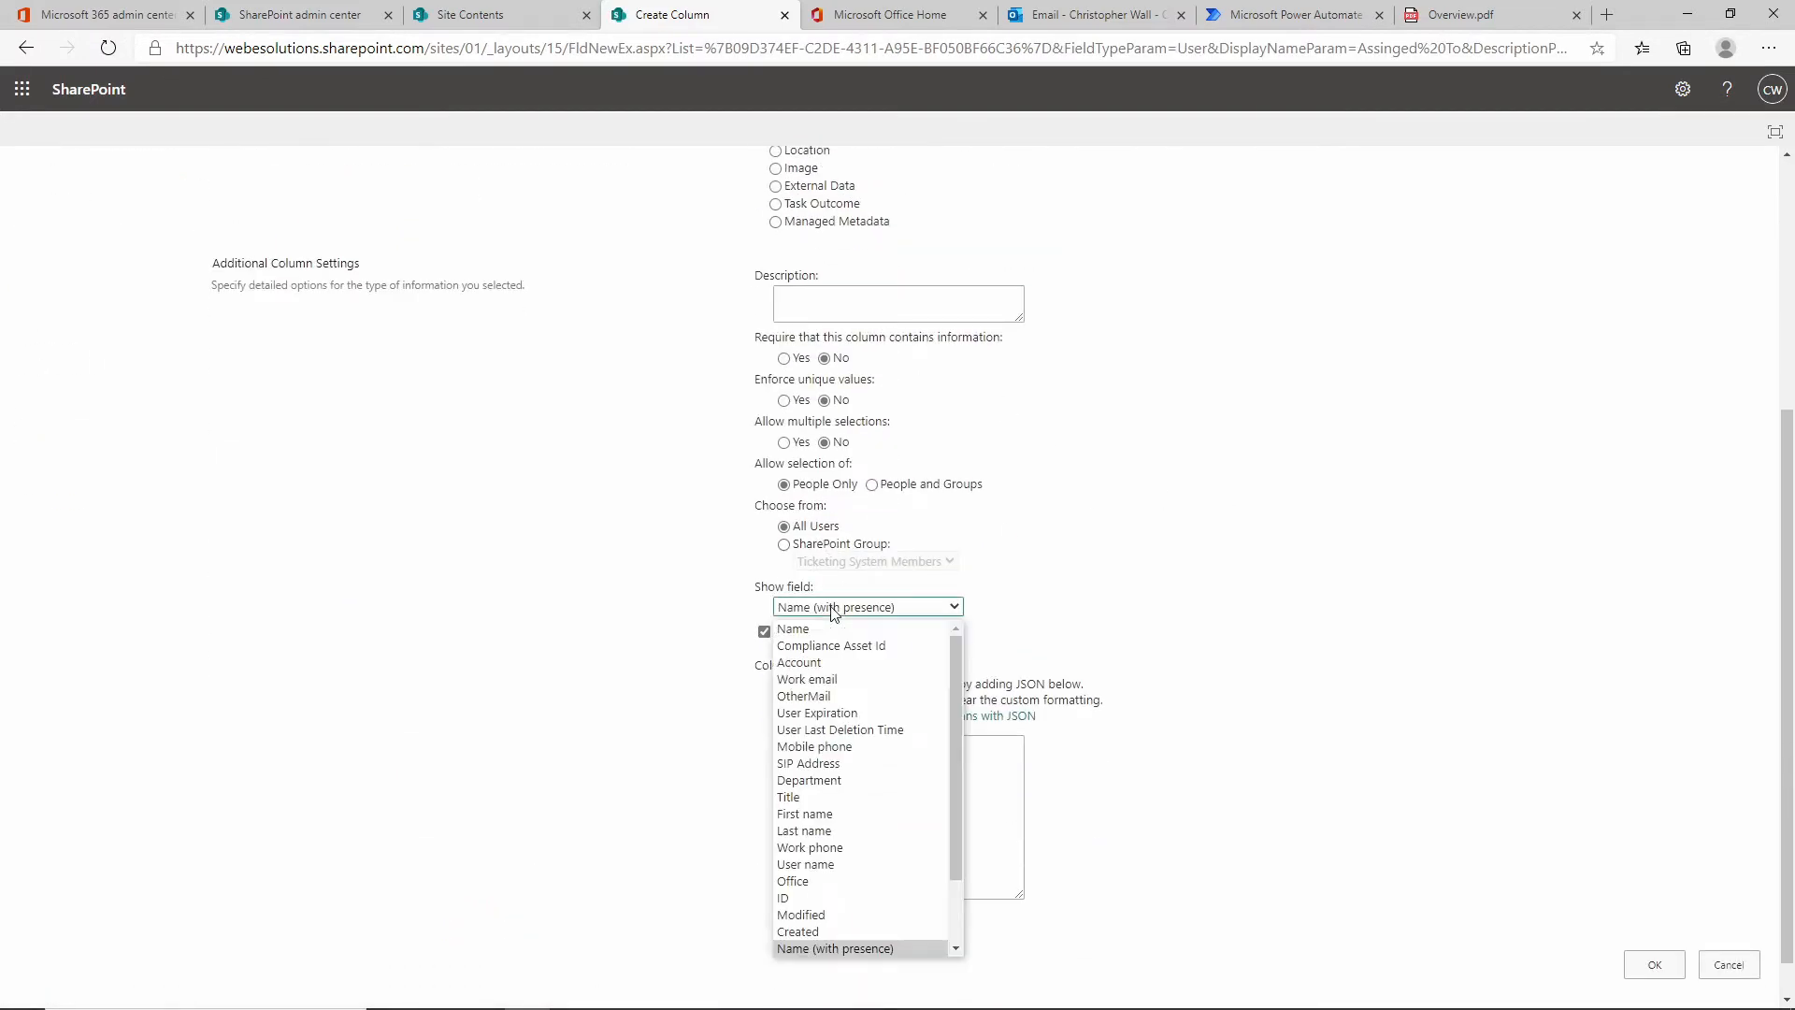
left_click(837, 681)
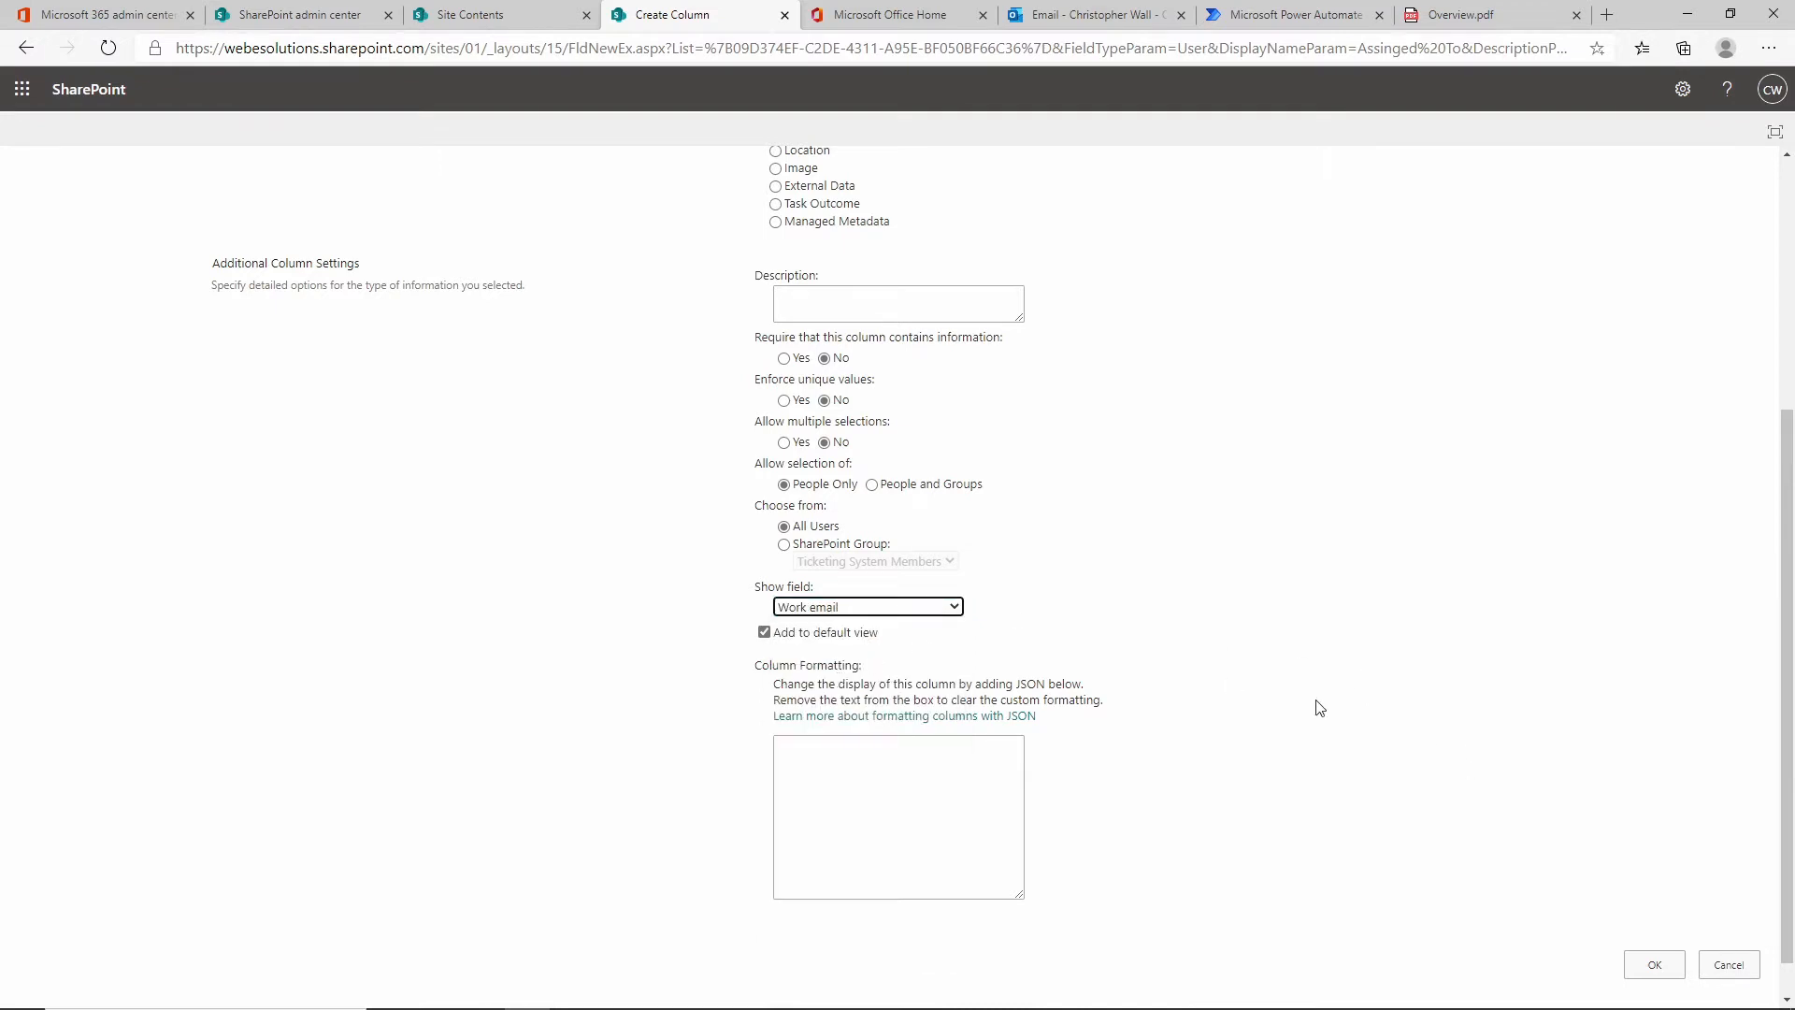
left_click(1655, 966)
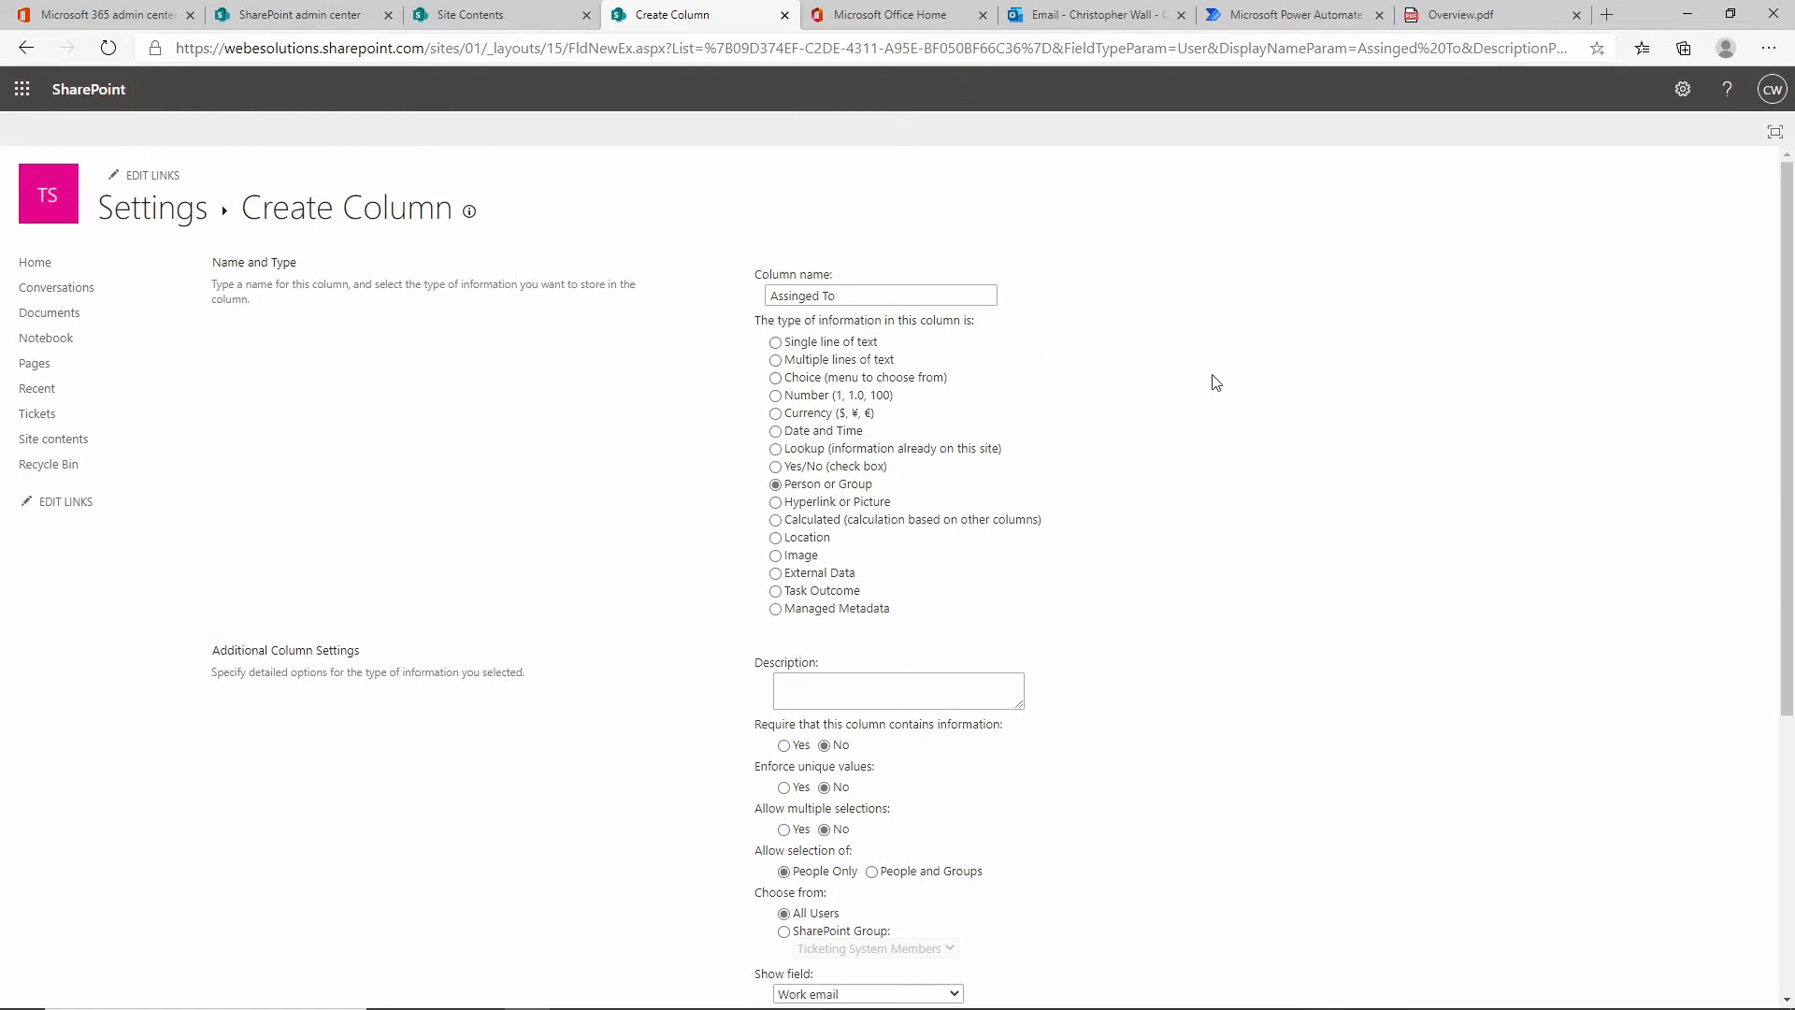
scroll(1278, 469, "down", 5)
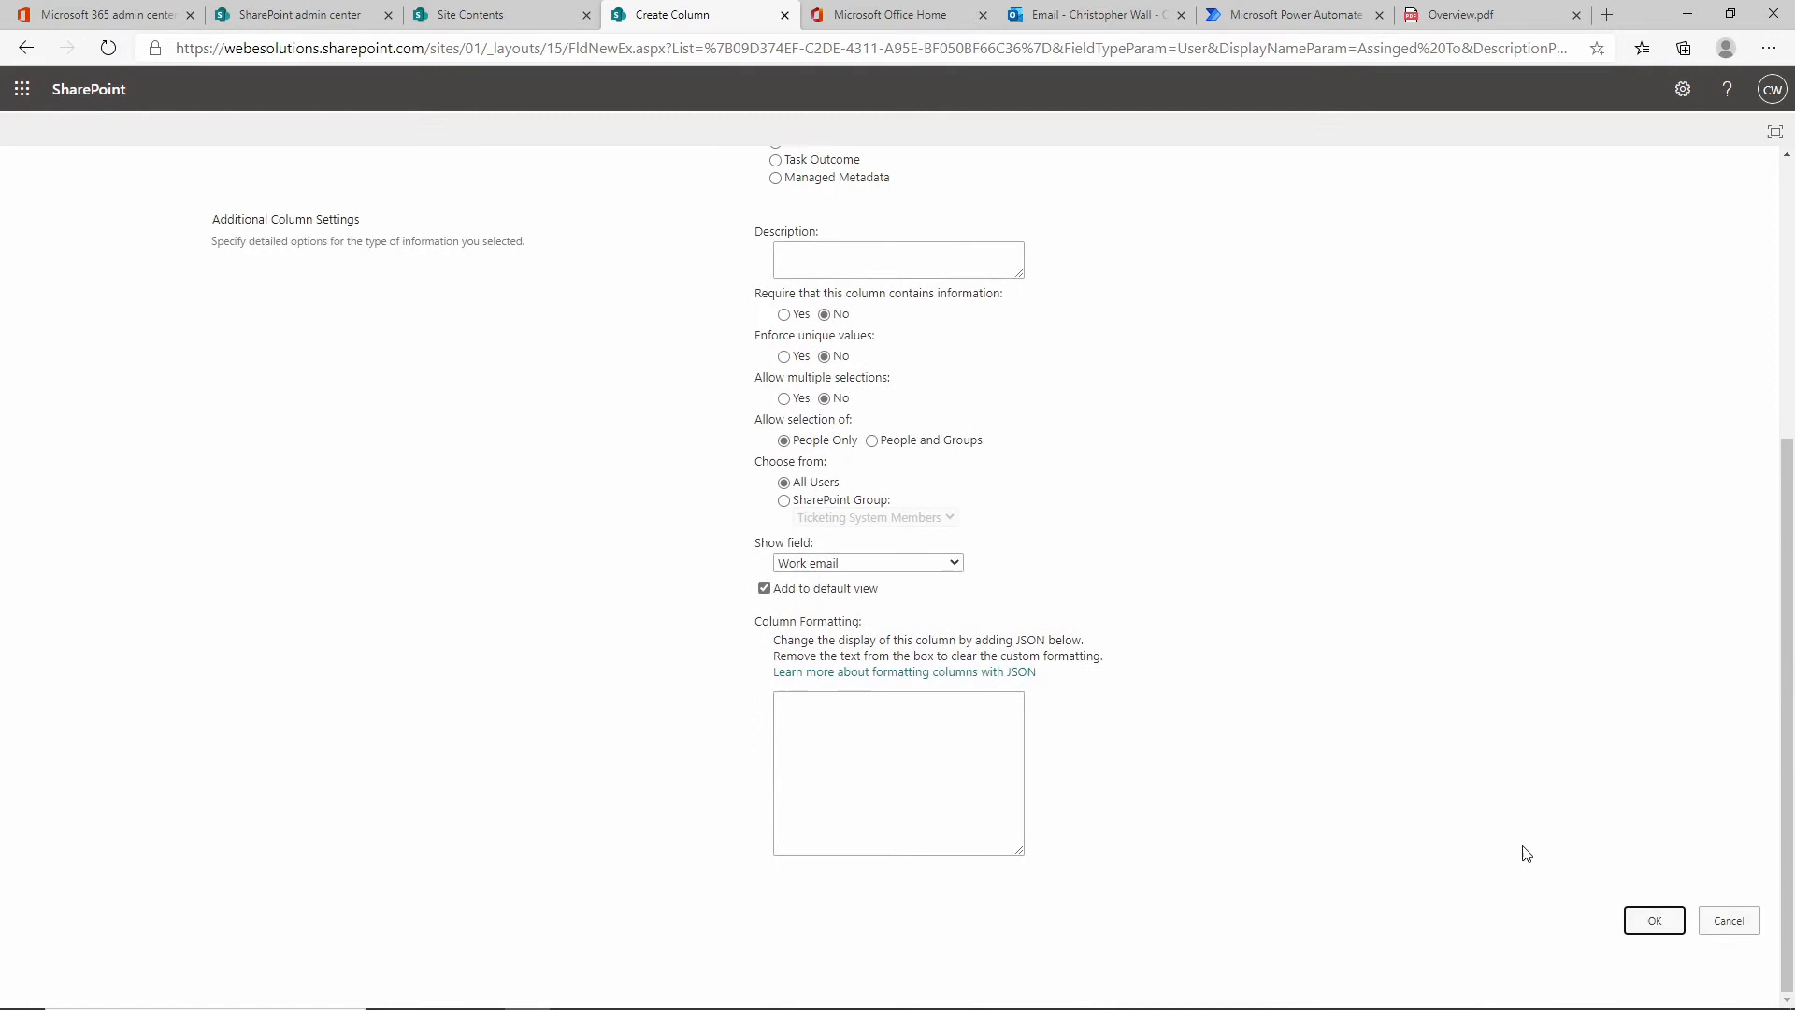
left_click(1655, 921)
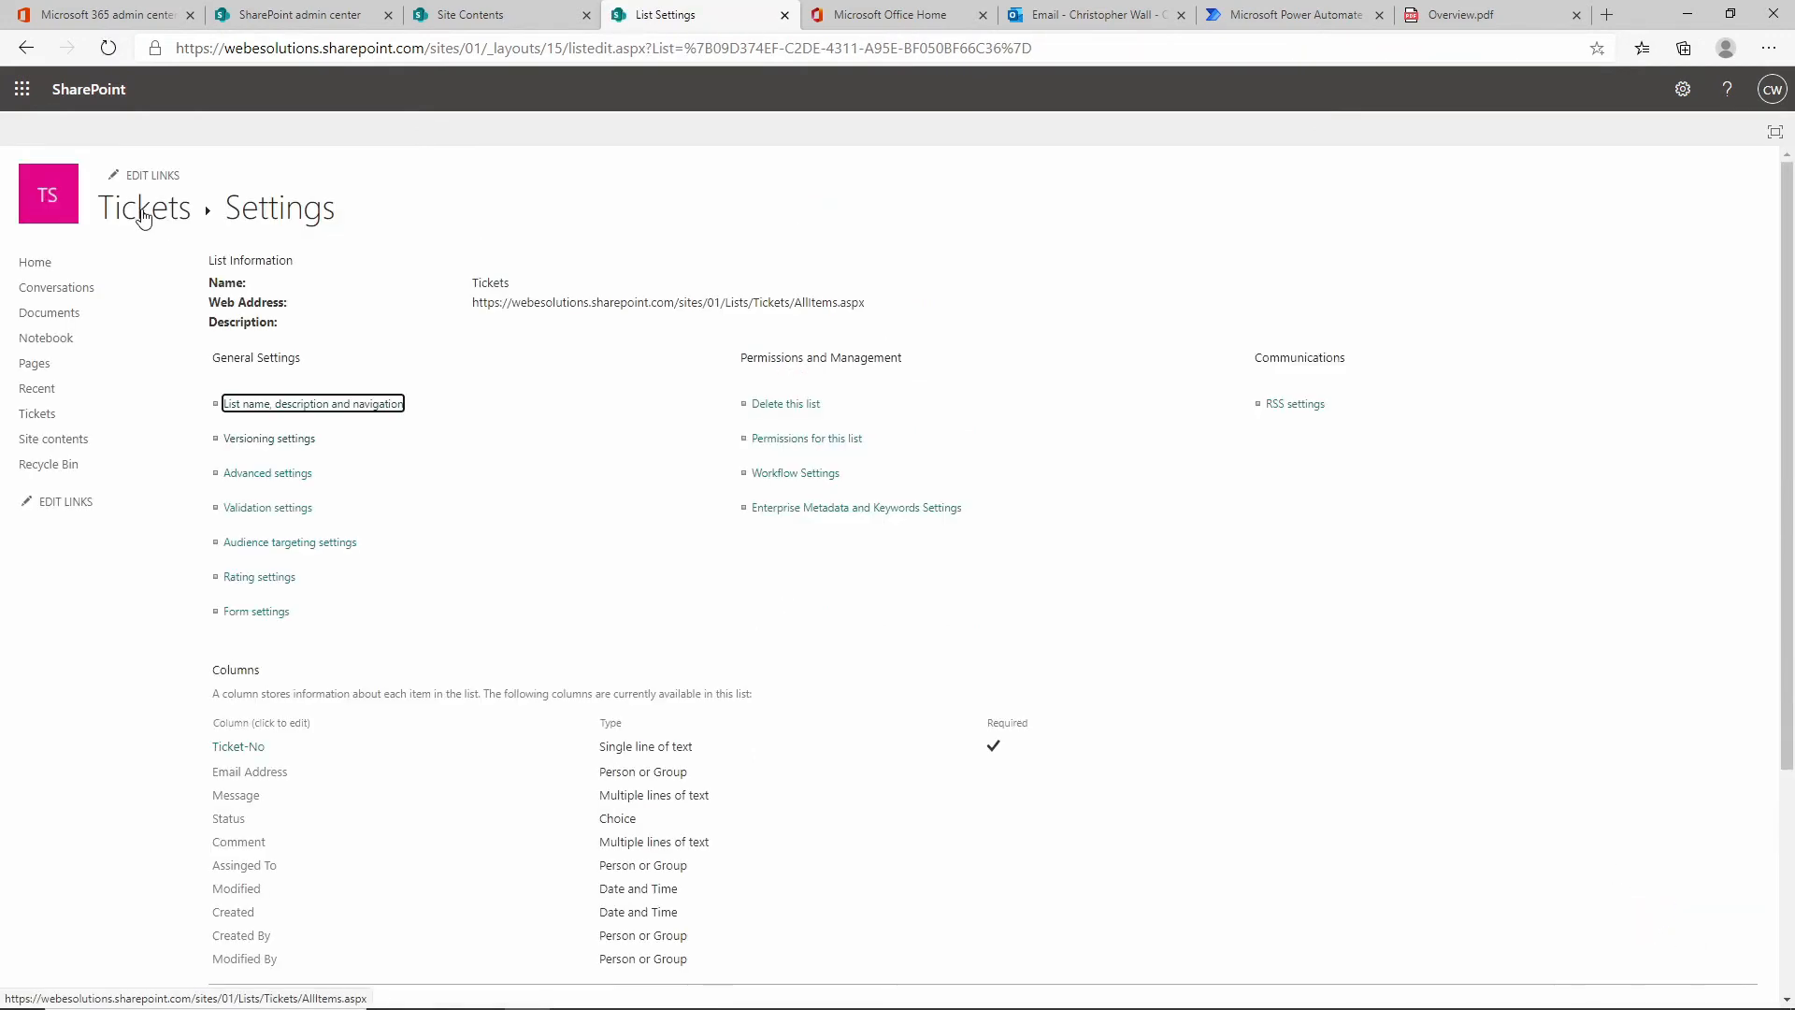
left_click(142, 211)
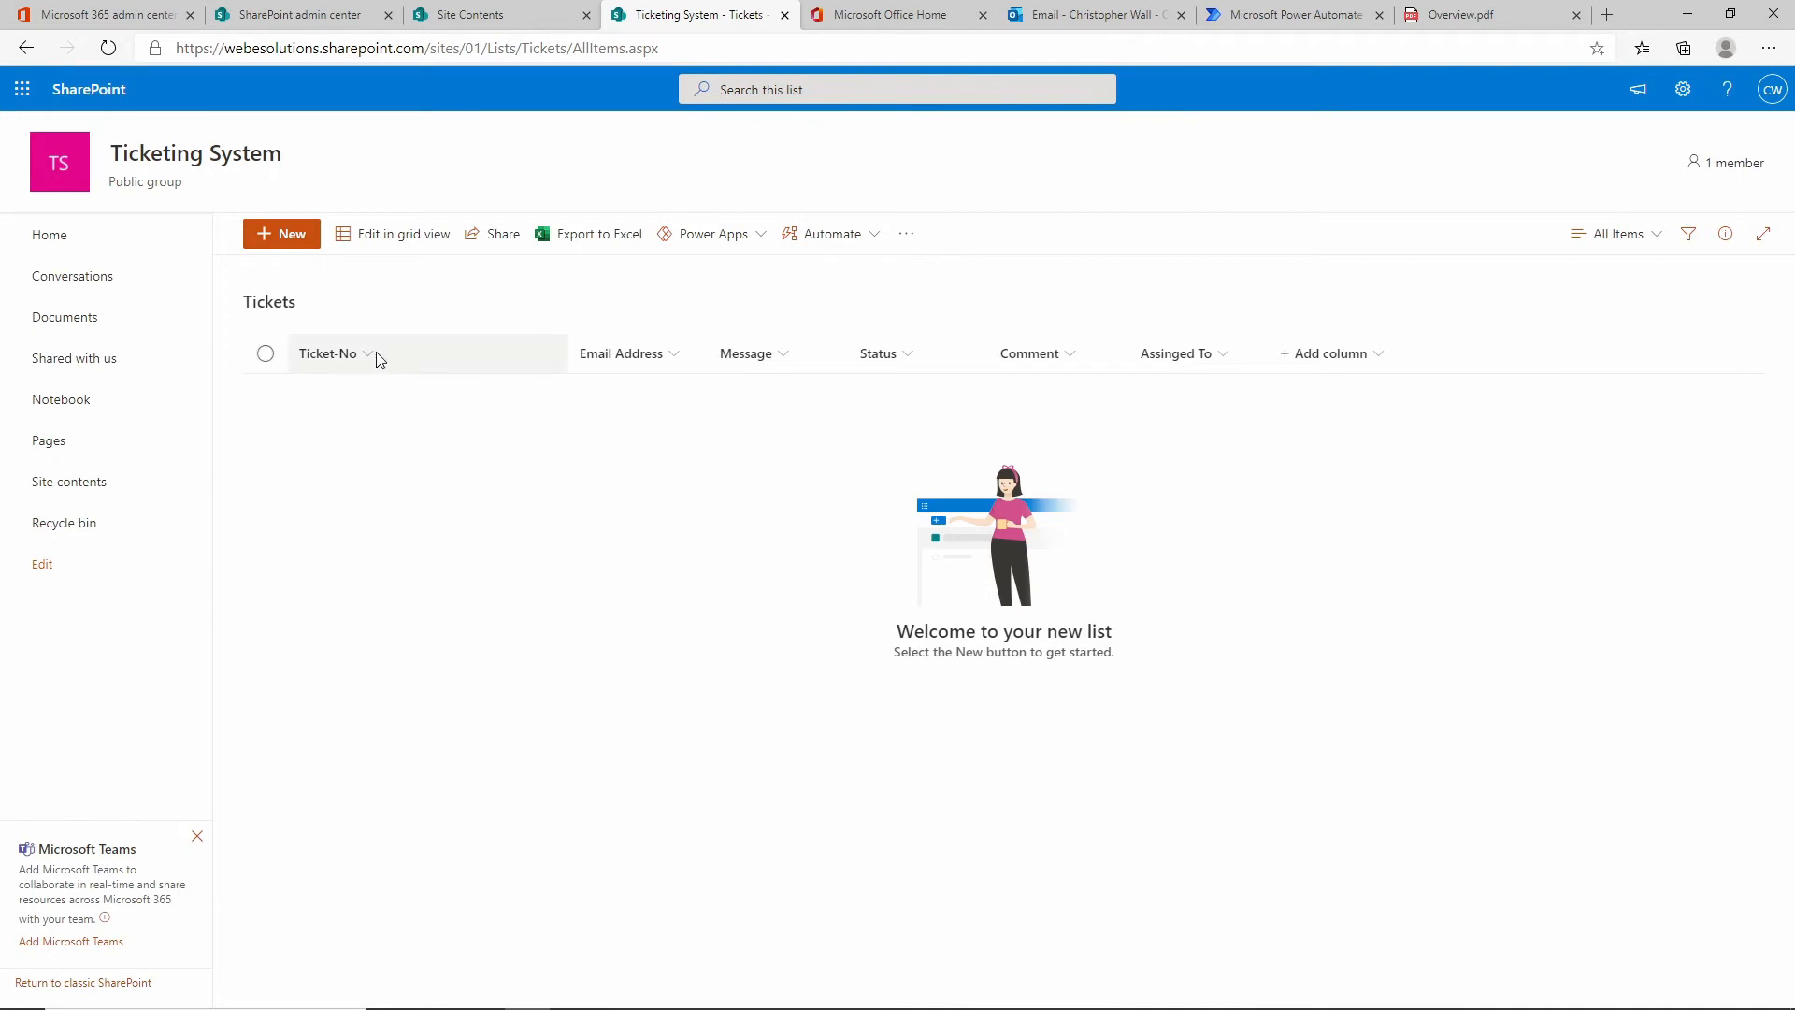
Start new ticket 0001 with a test user as requester and the message Test Message.
left_click(307, 246)
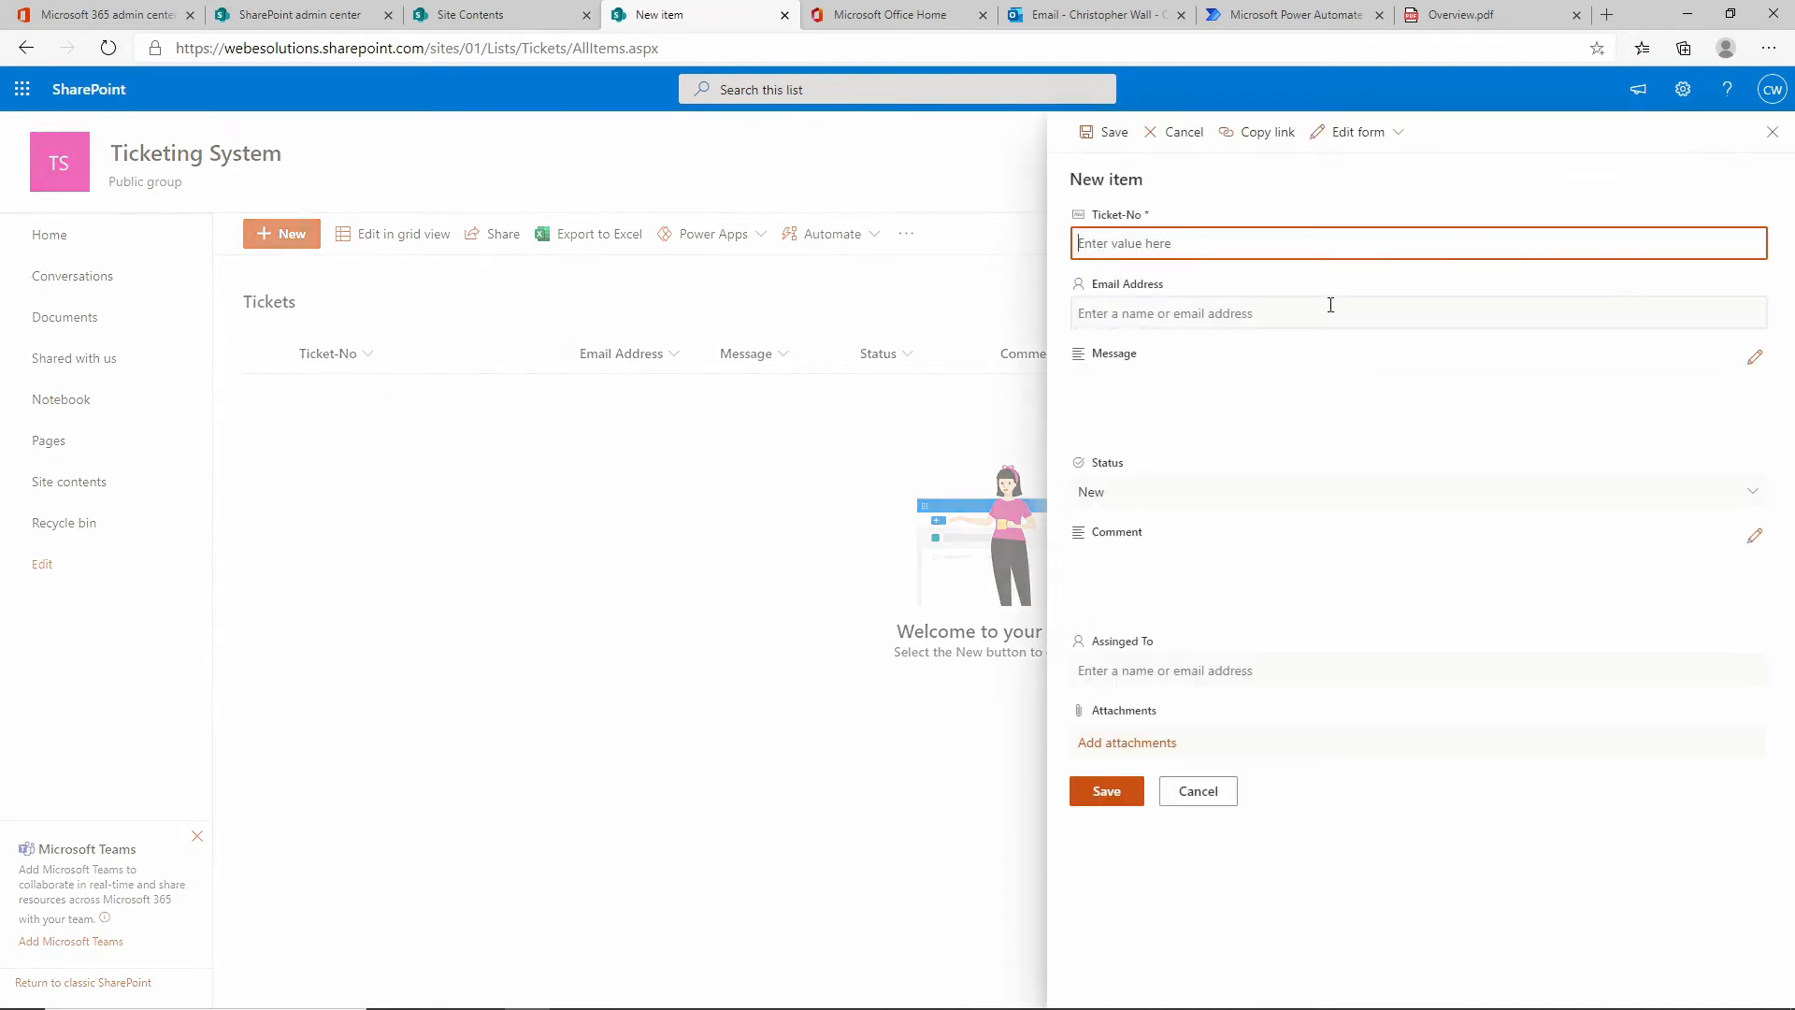
type("0001")
left_click(1153, 311)
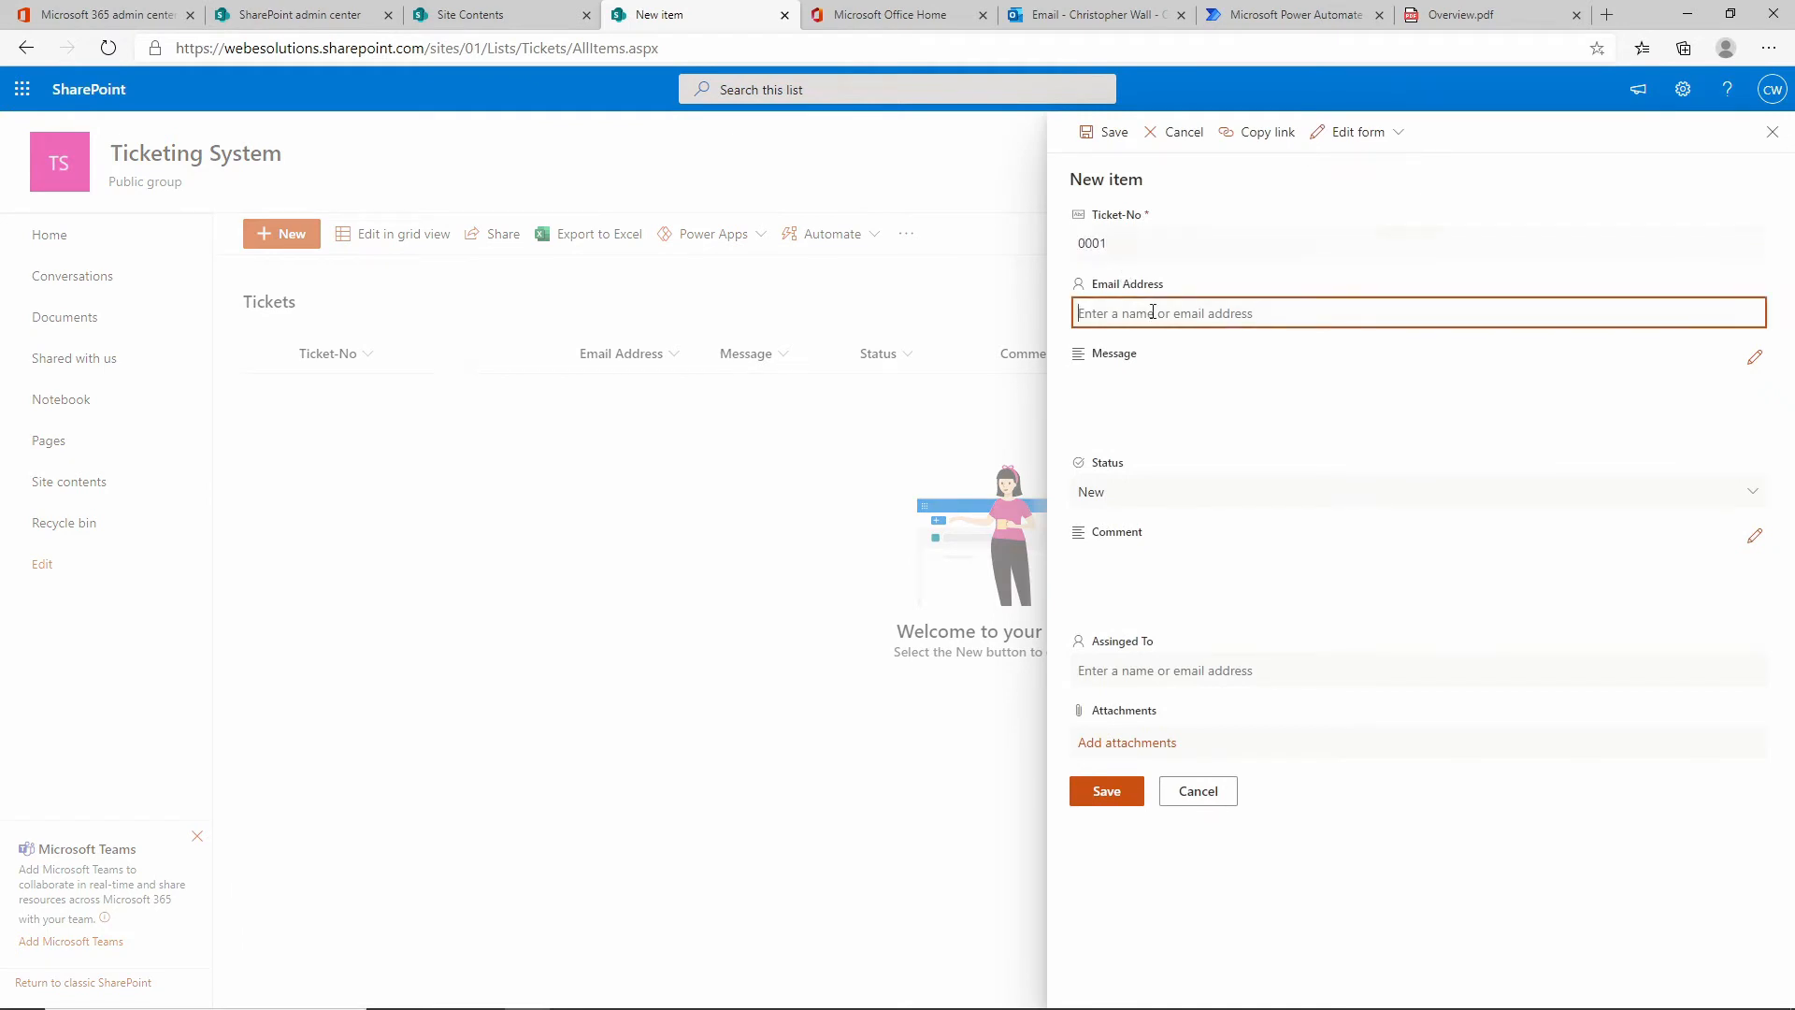
type("test")
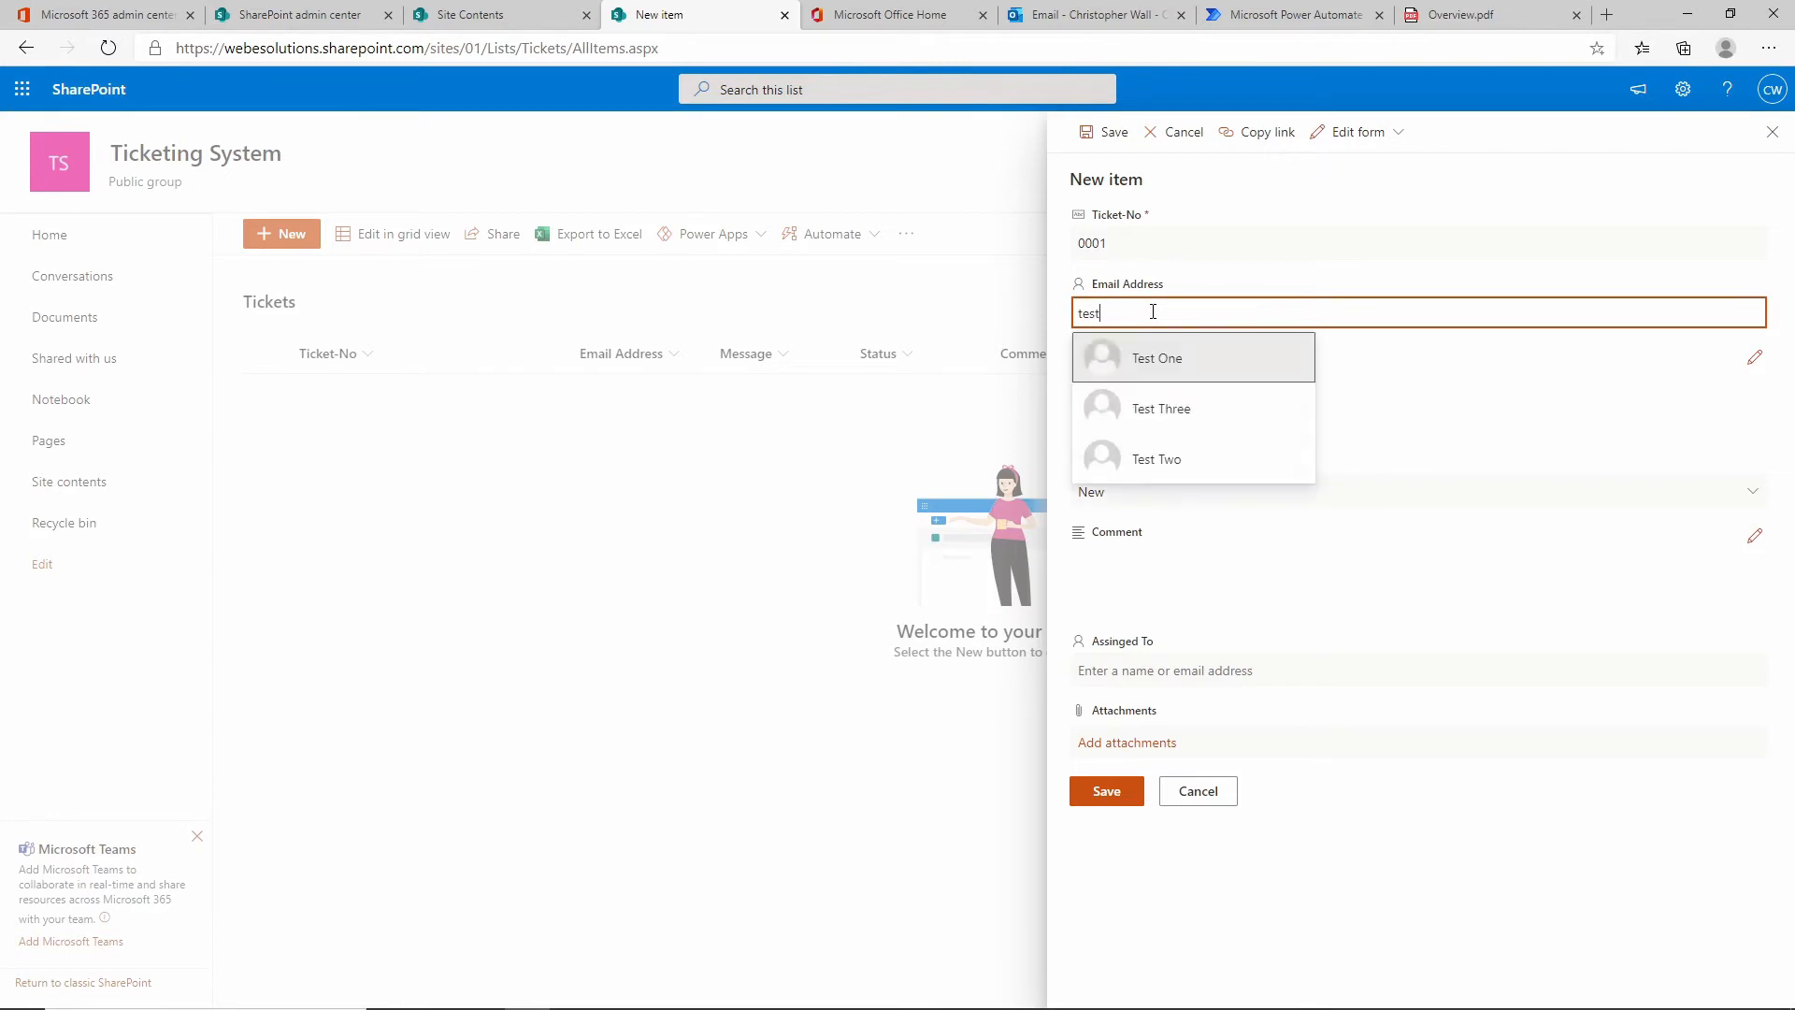
left_click(1161, 362)
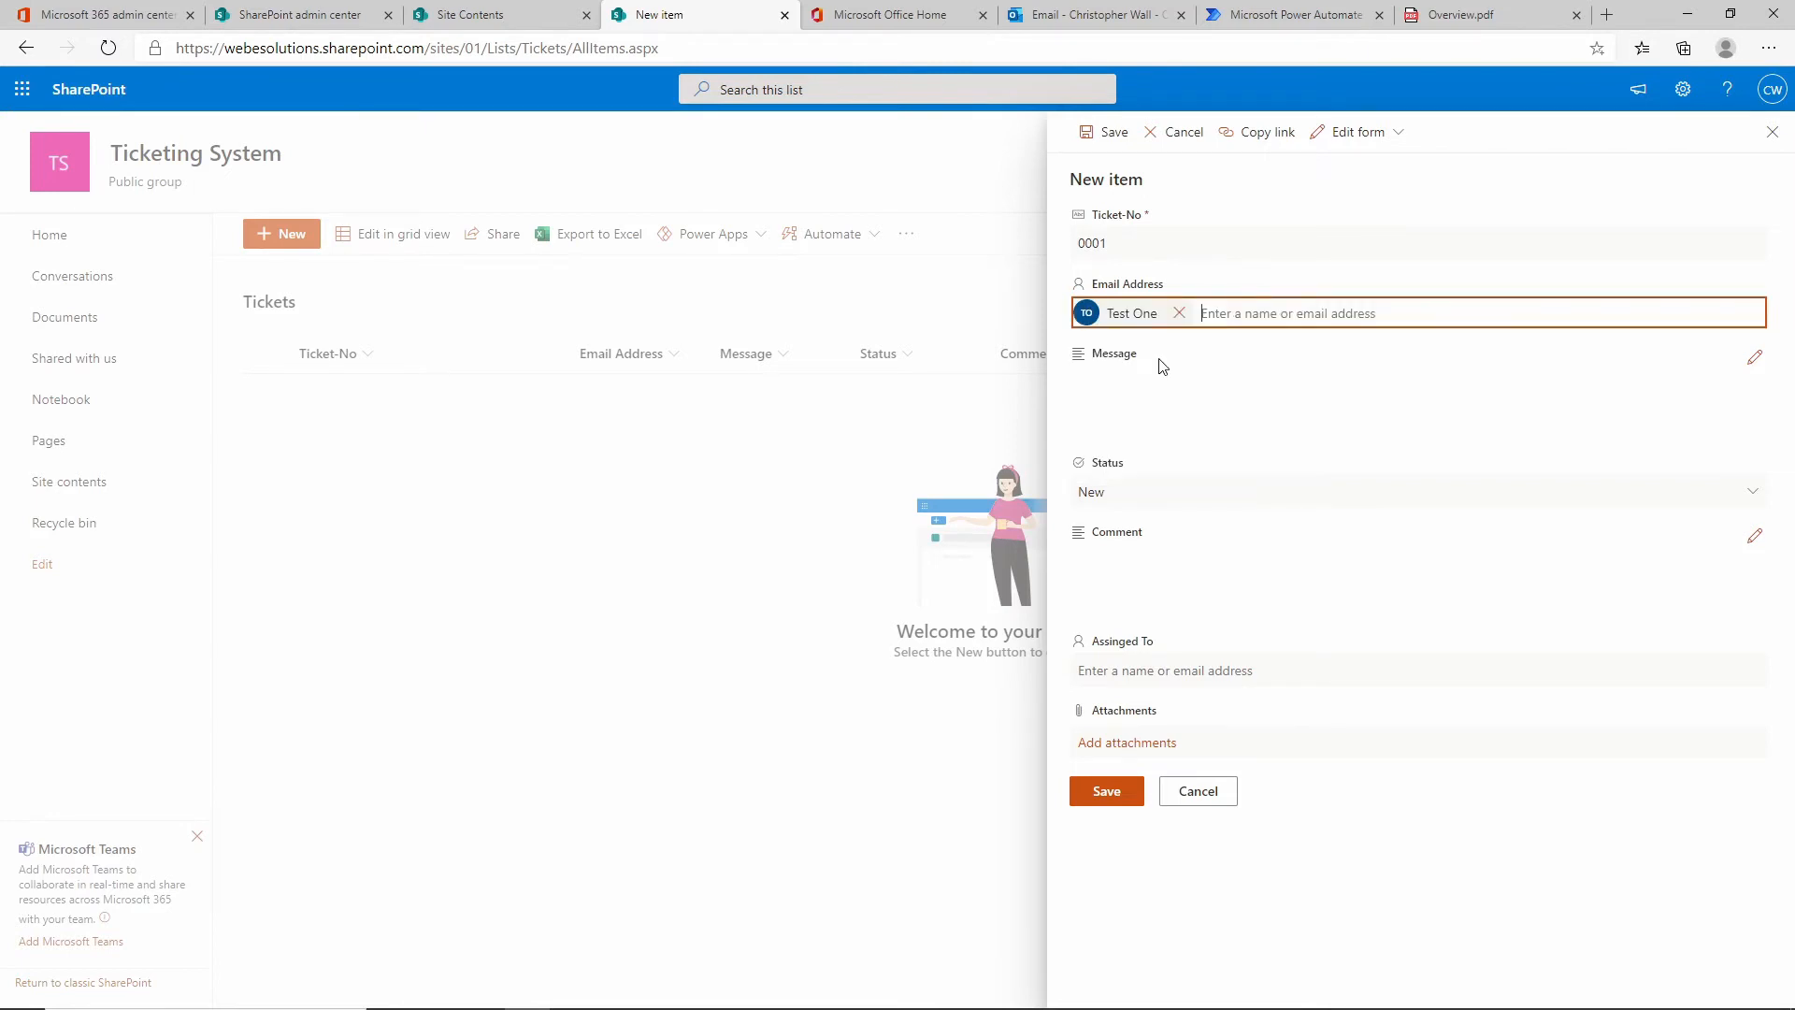
left_click(1121, 409)
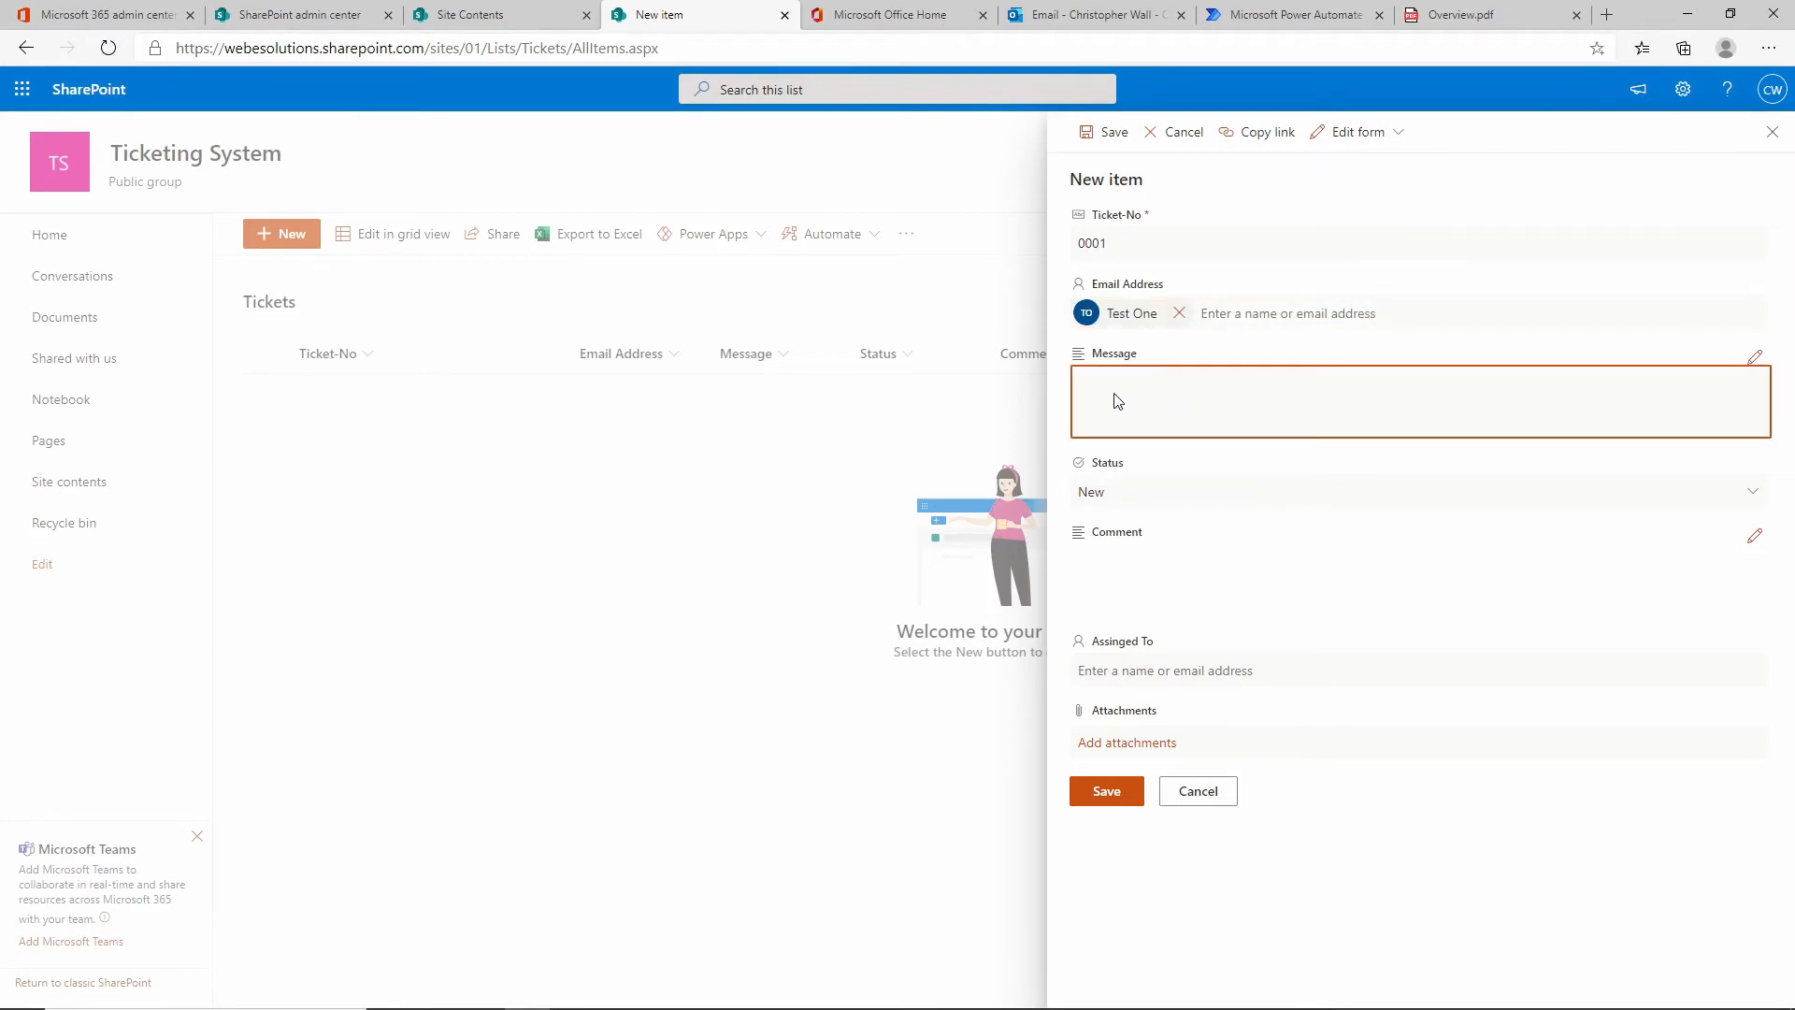
left_click(1756, 359)
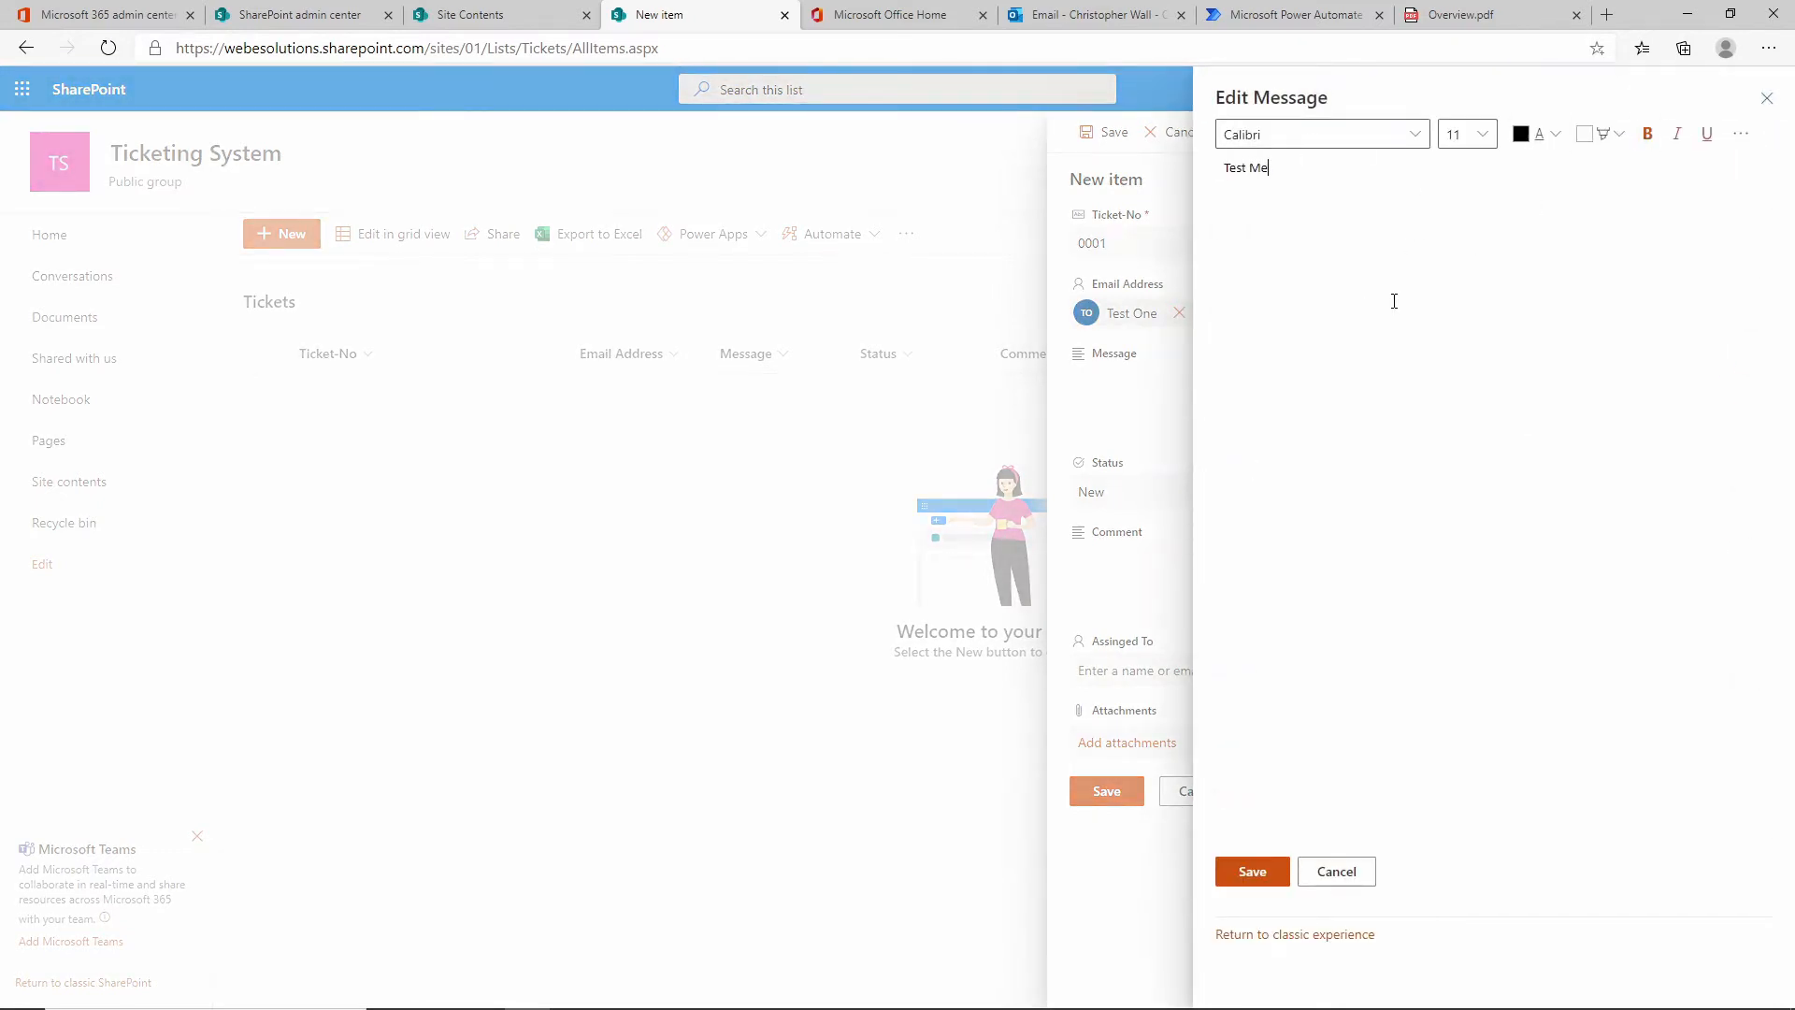
left_click(1252, 871)
Keep the ticket status New and add the comment New Ticket.
left_click(1154, 505)
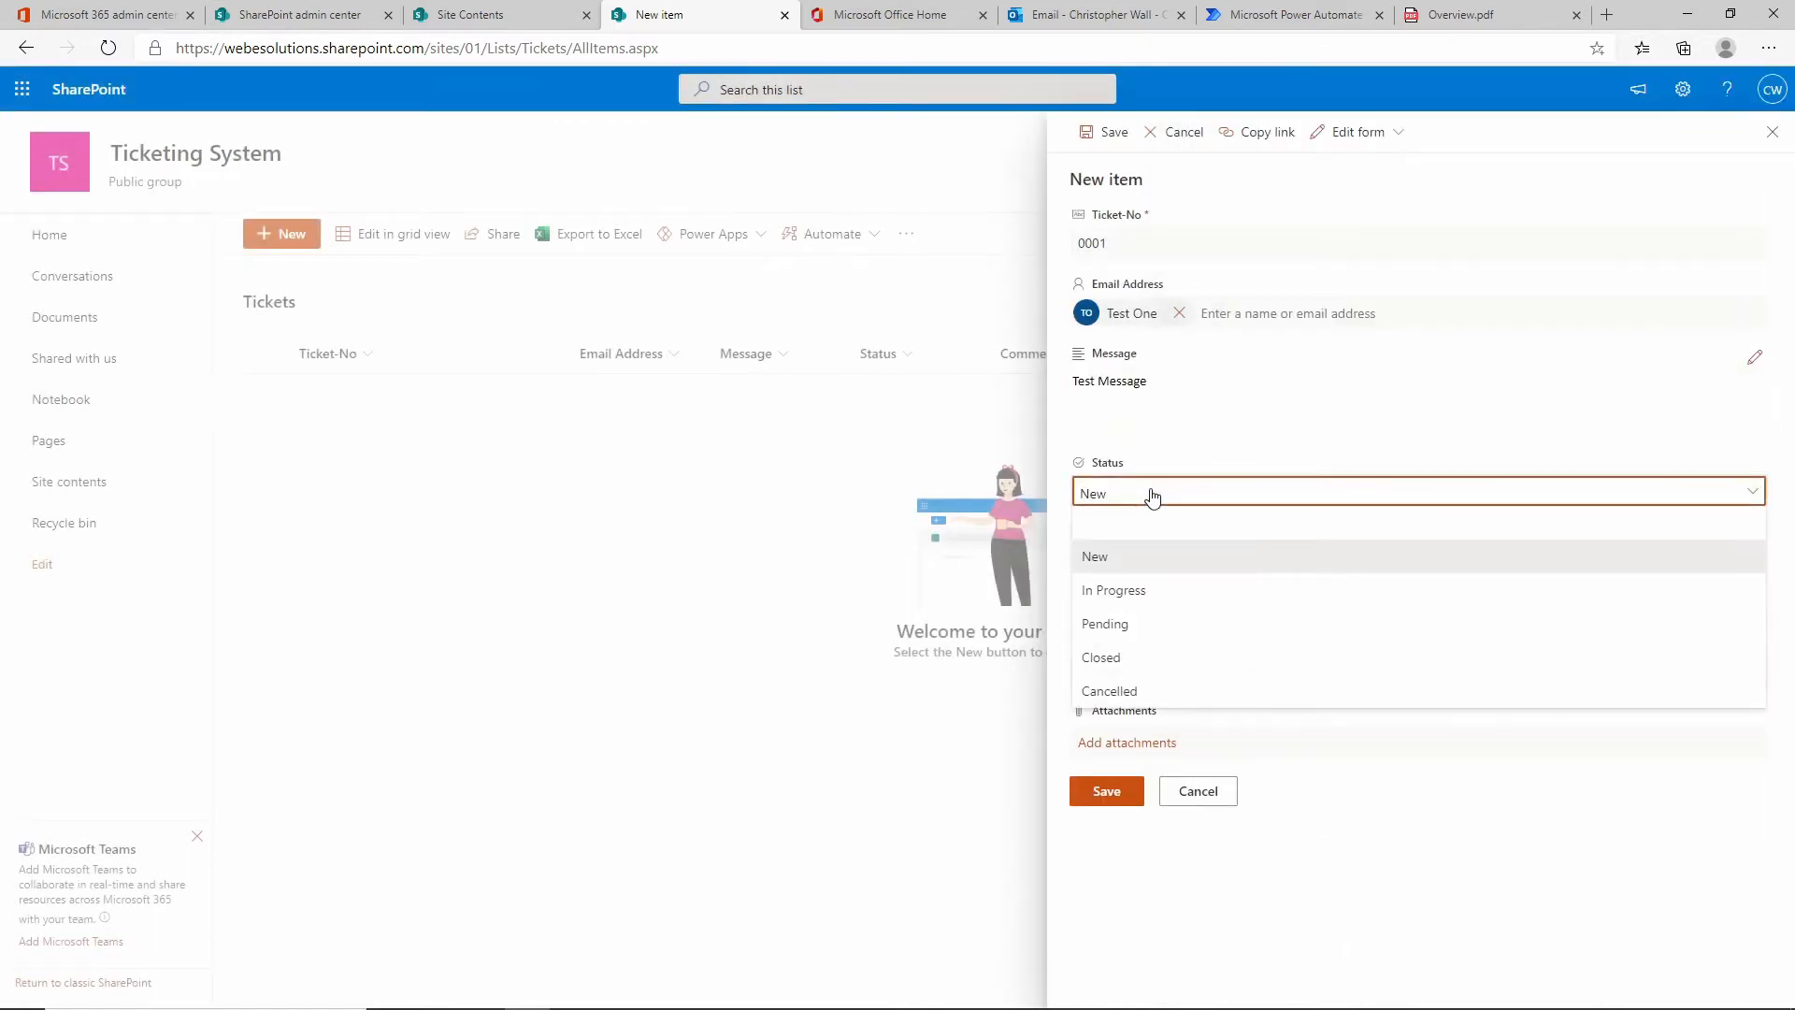
left_click(1152, 496)
left_click(1125, 595)
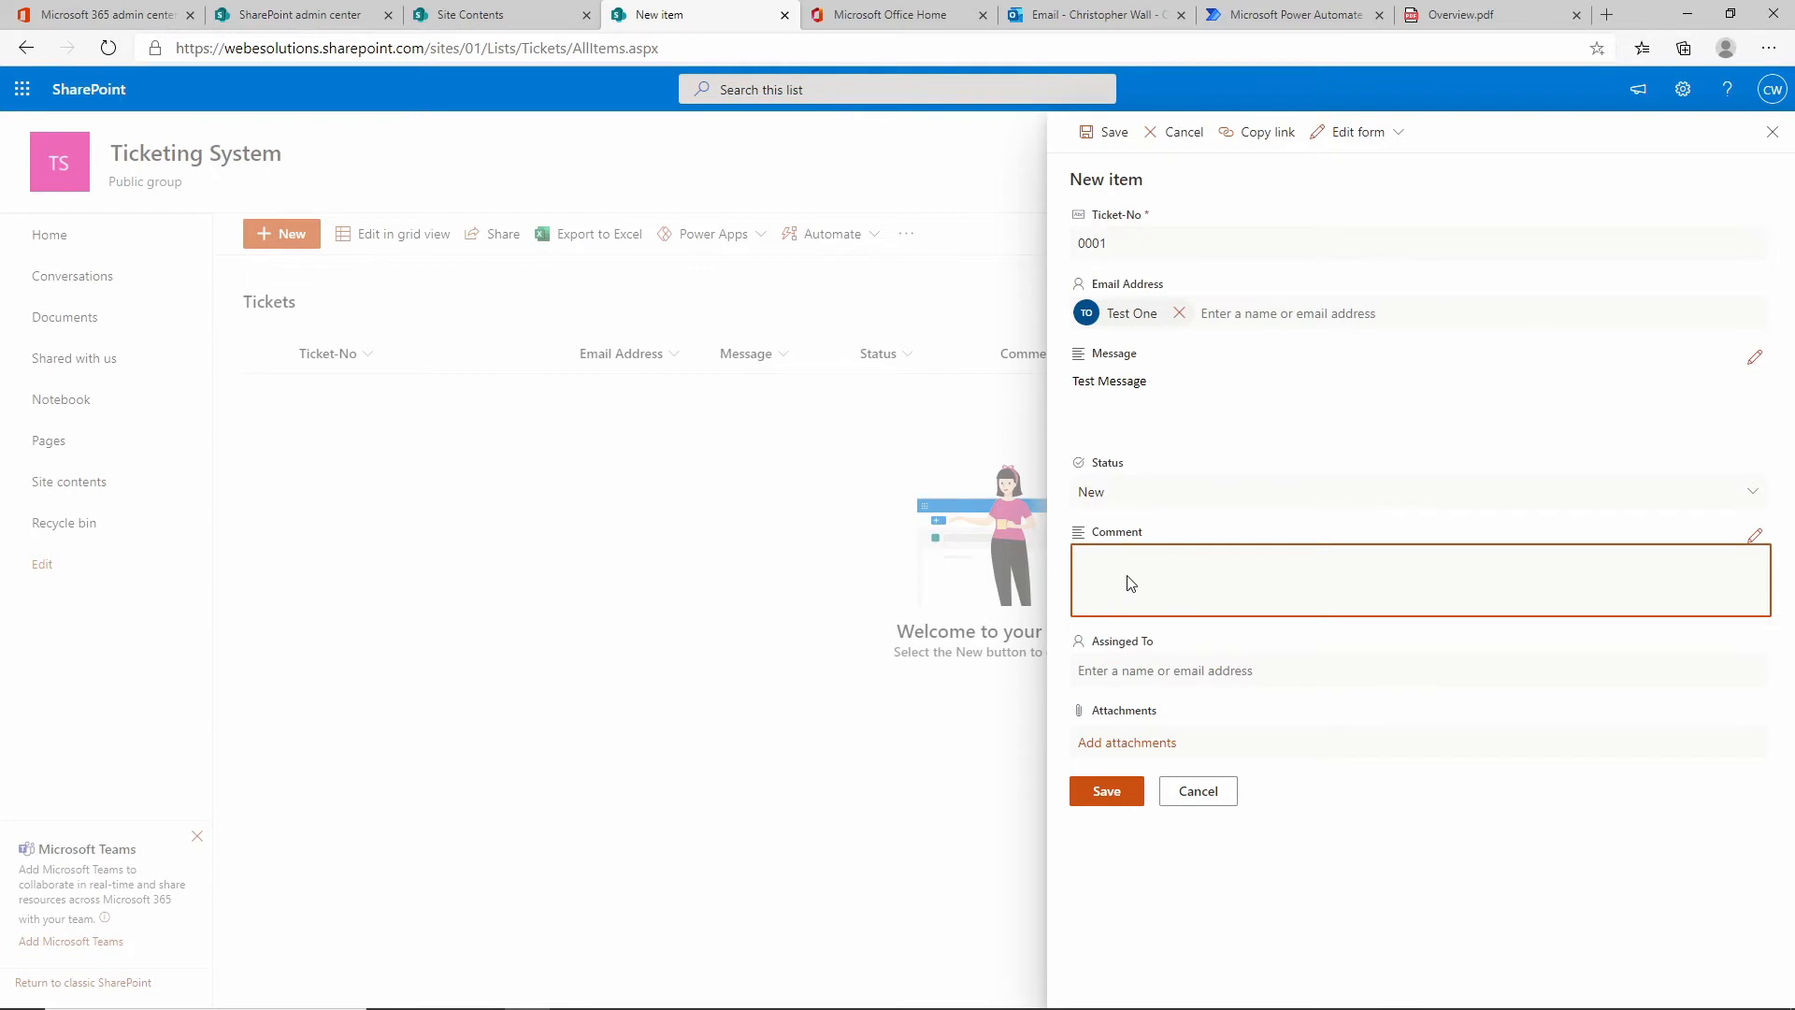
left_click(1754, 537)
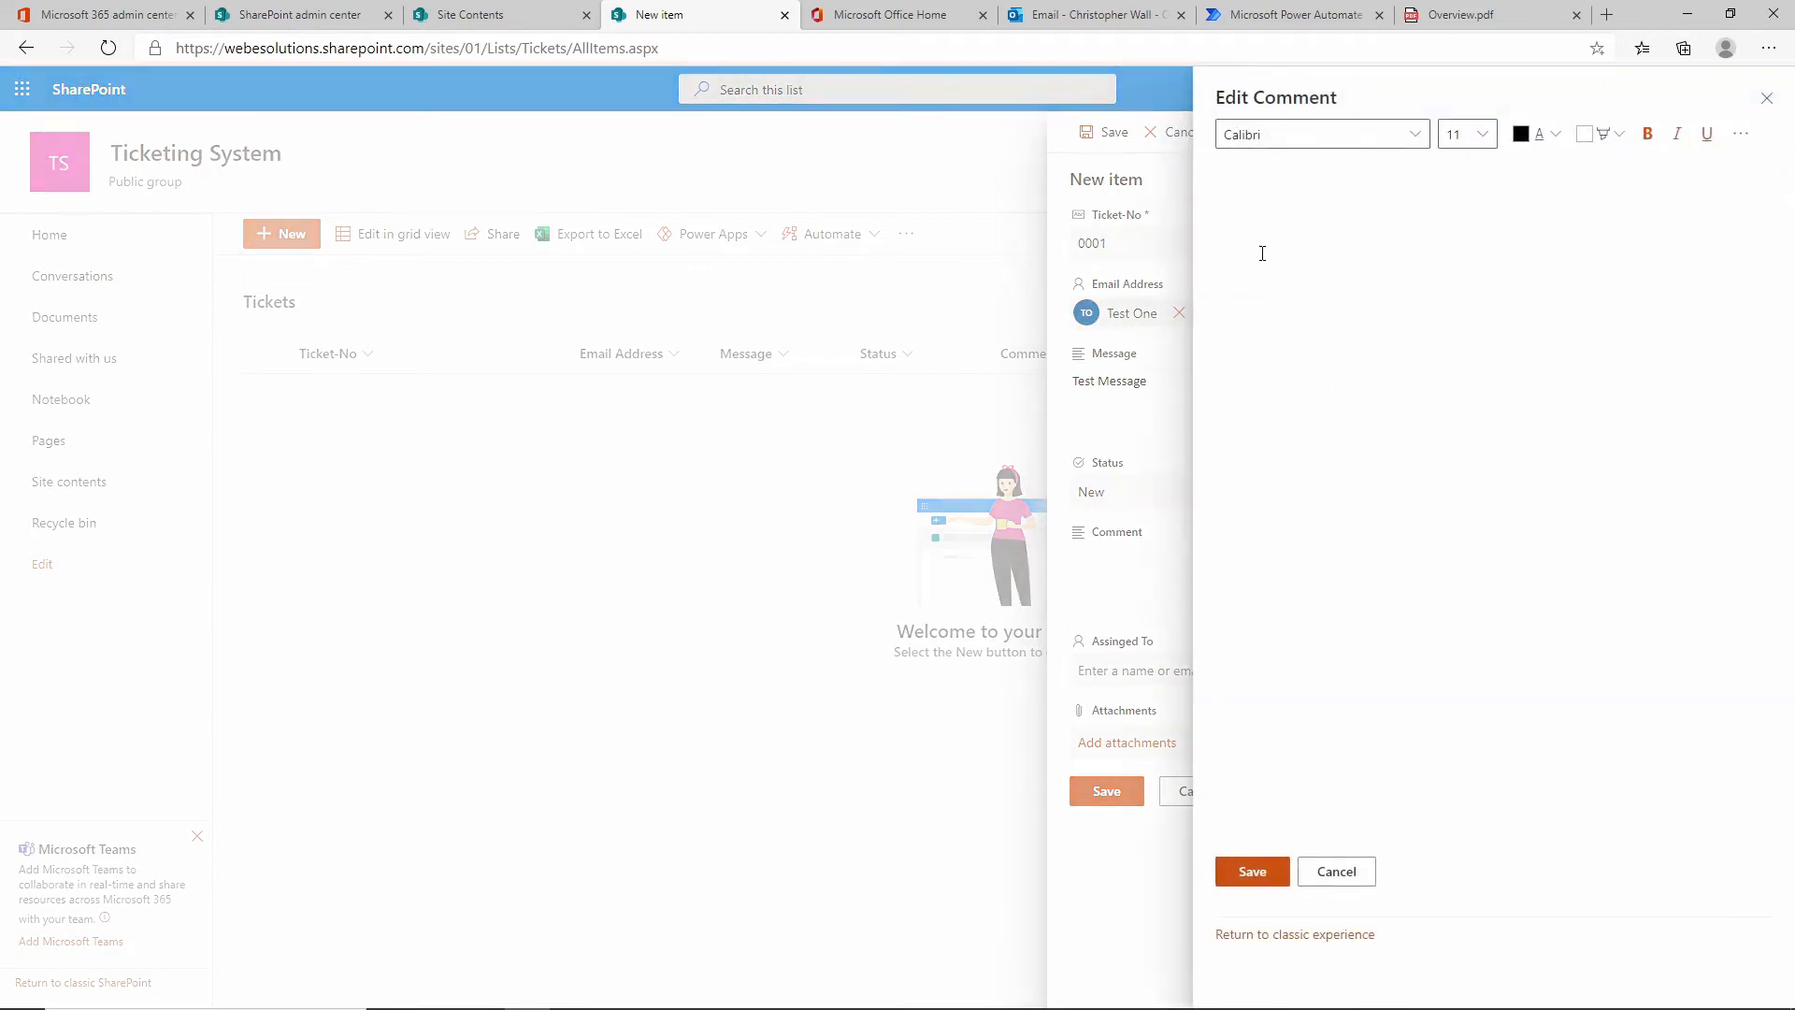
type("`Ne")
key("BackSpace")
left_click(1245, 877)
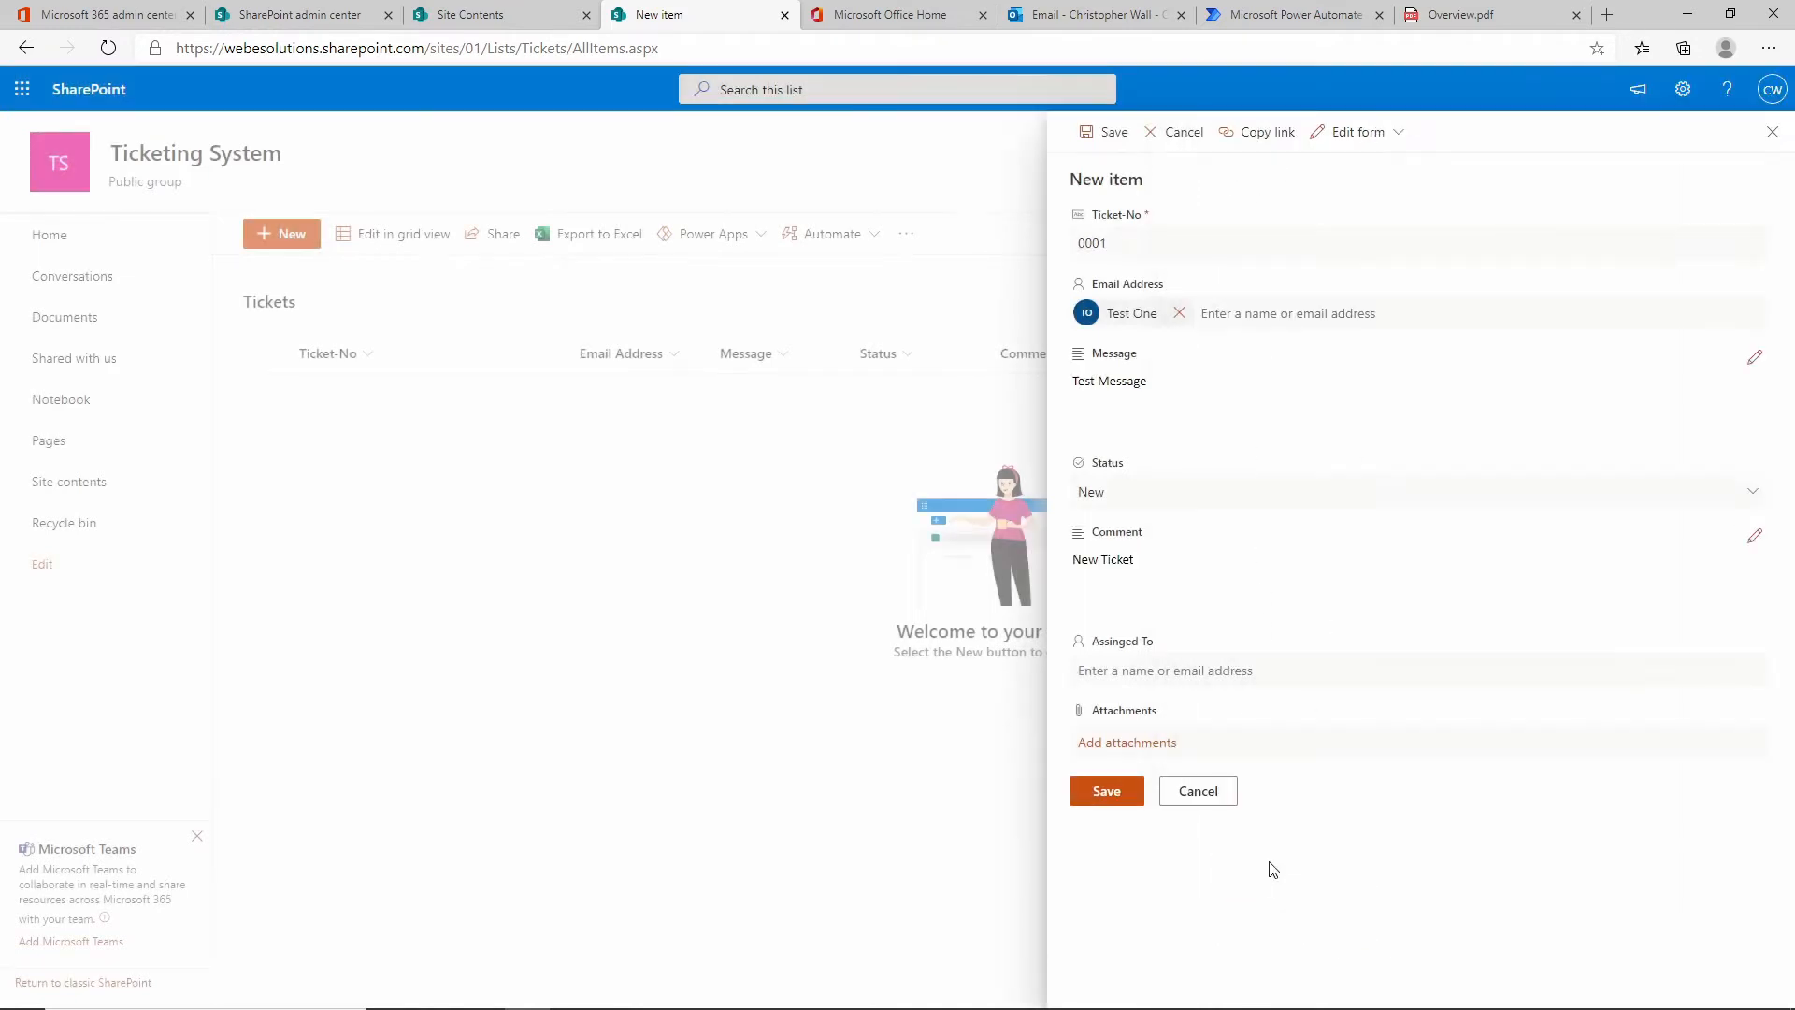
Assign the ticket to the admin user and save ticket 0001.
left_click(1113, 671)
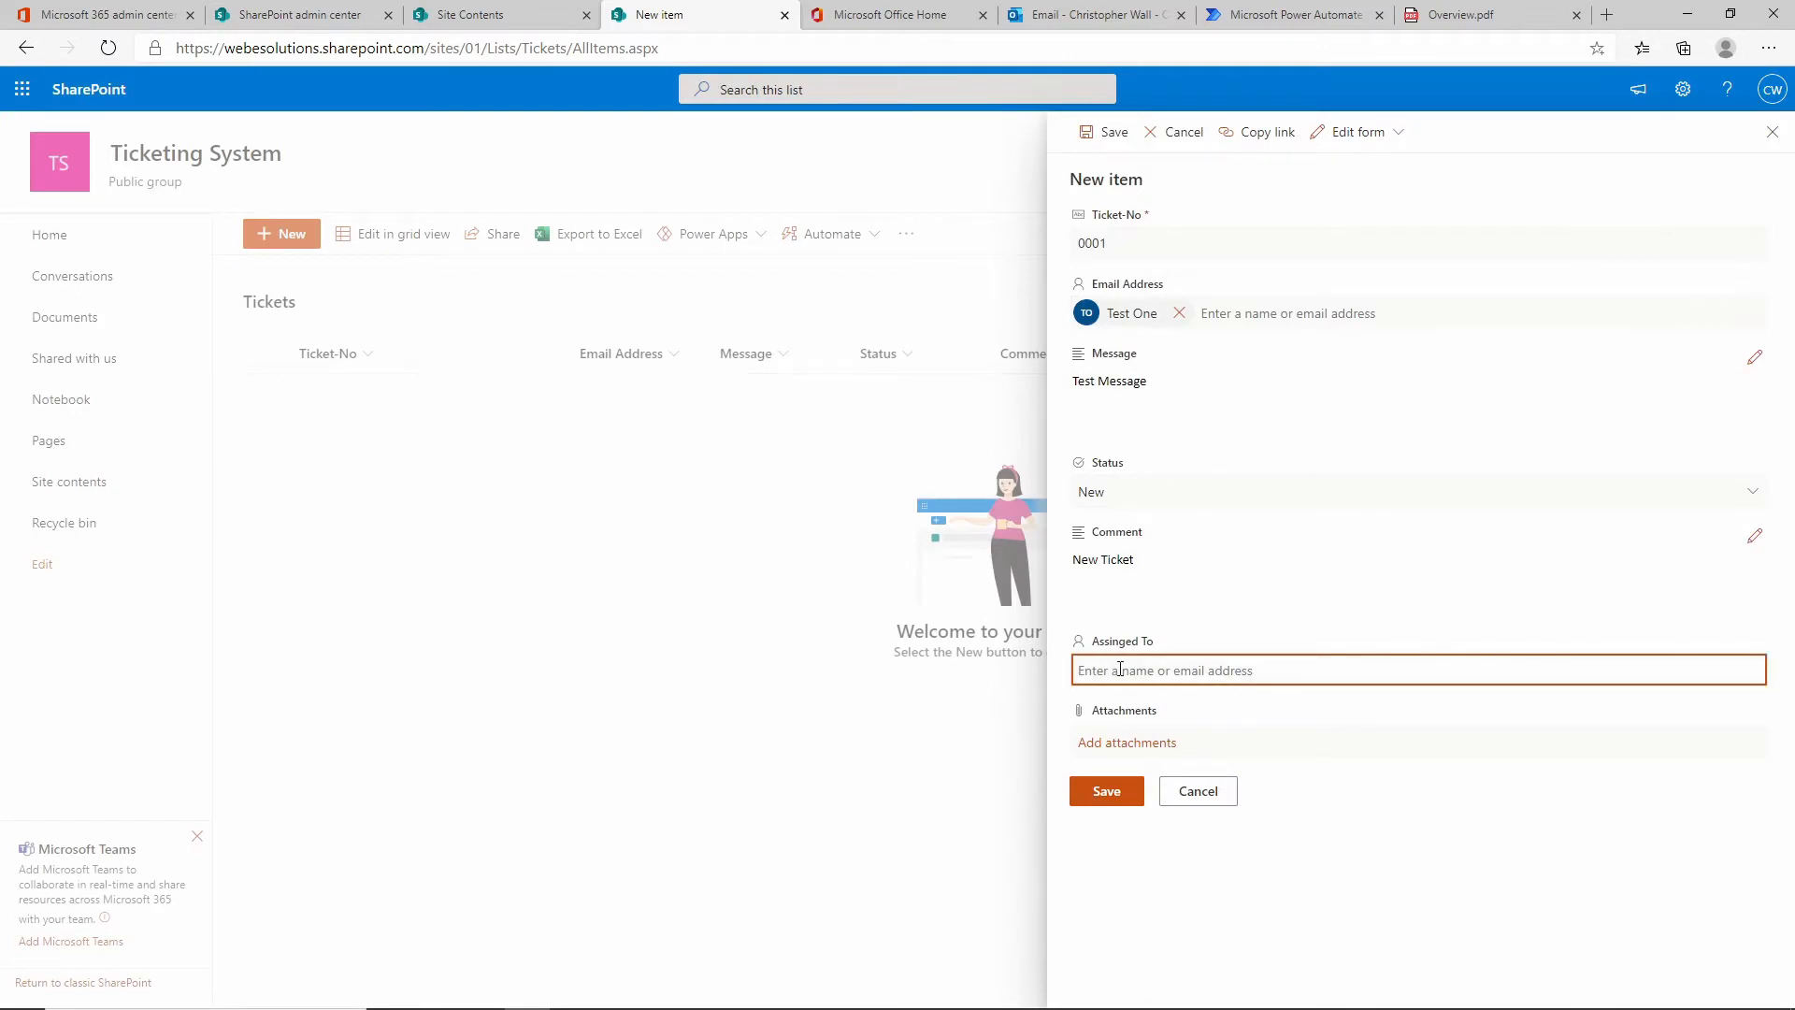
type("admin")
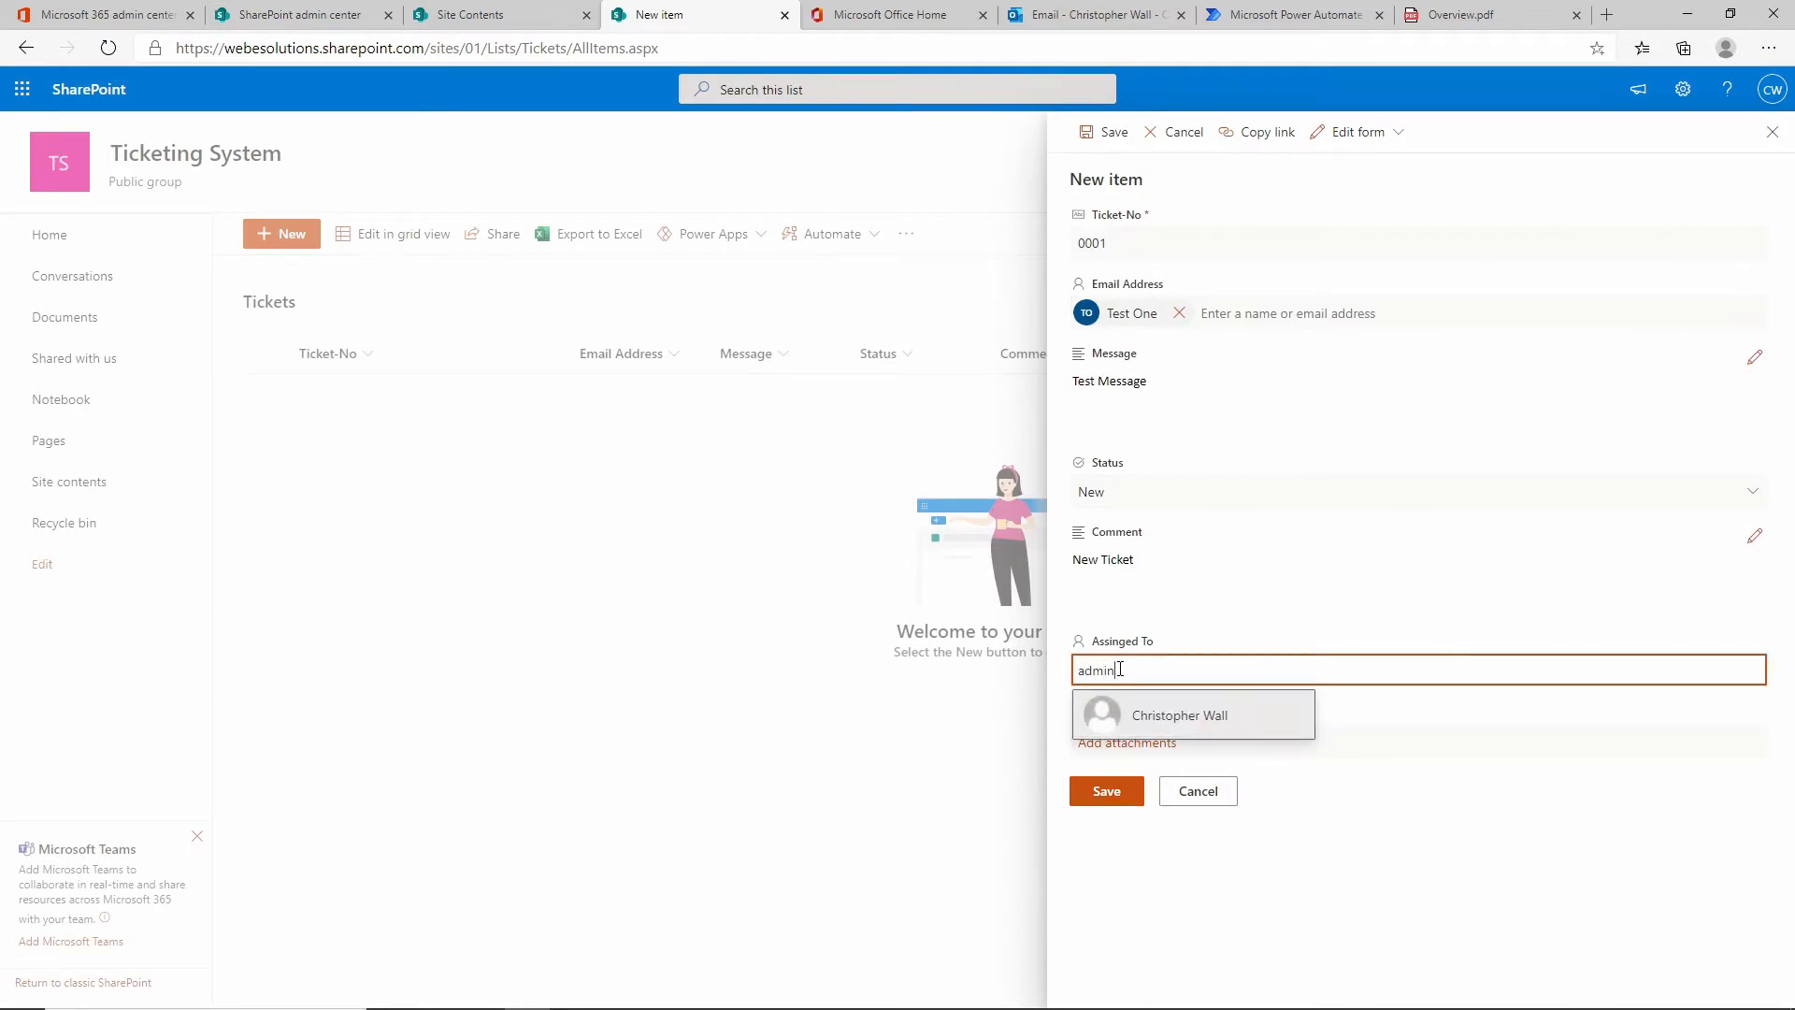
left_click(1170, 720)
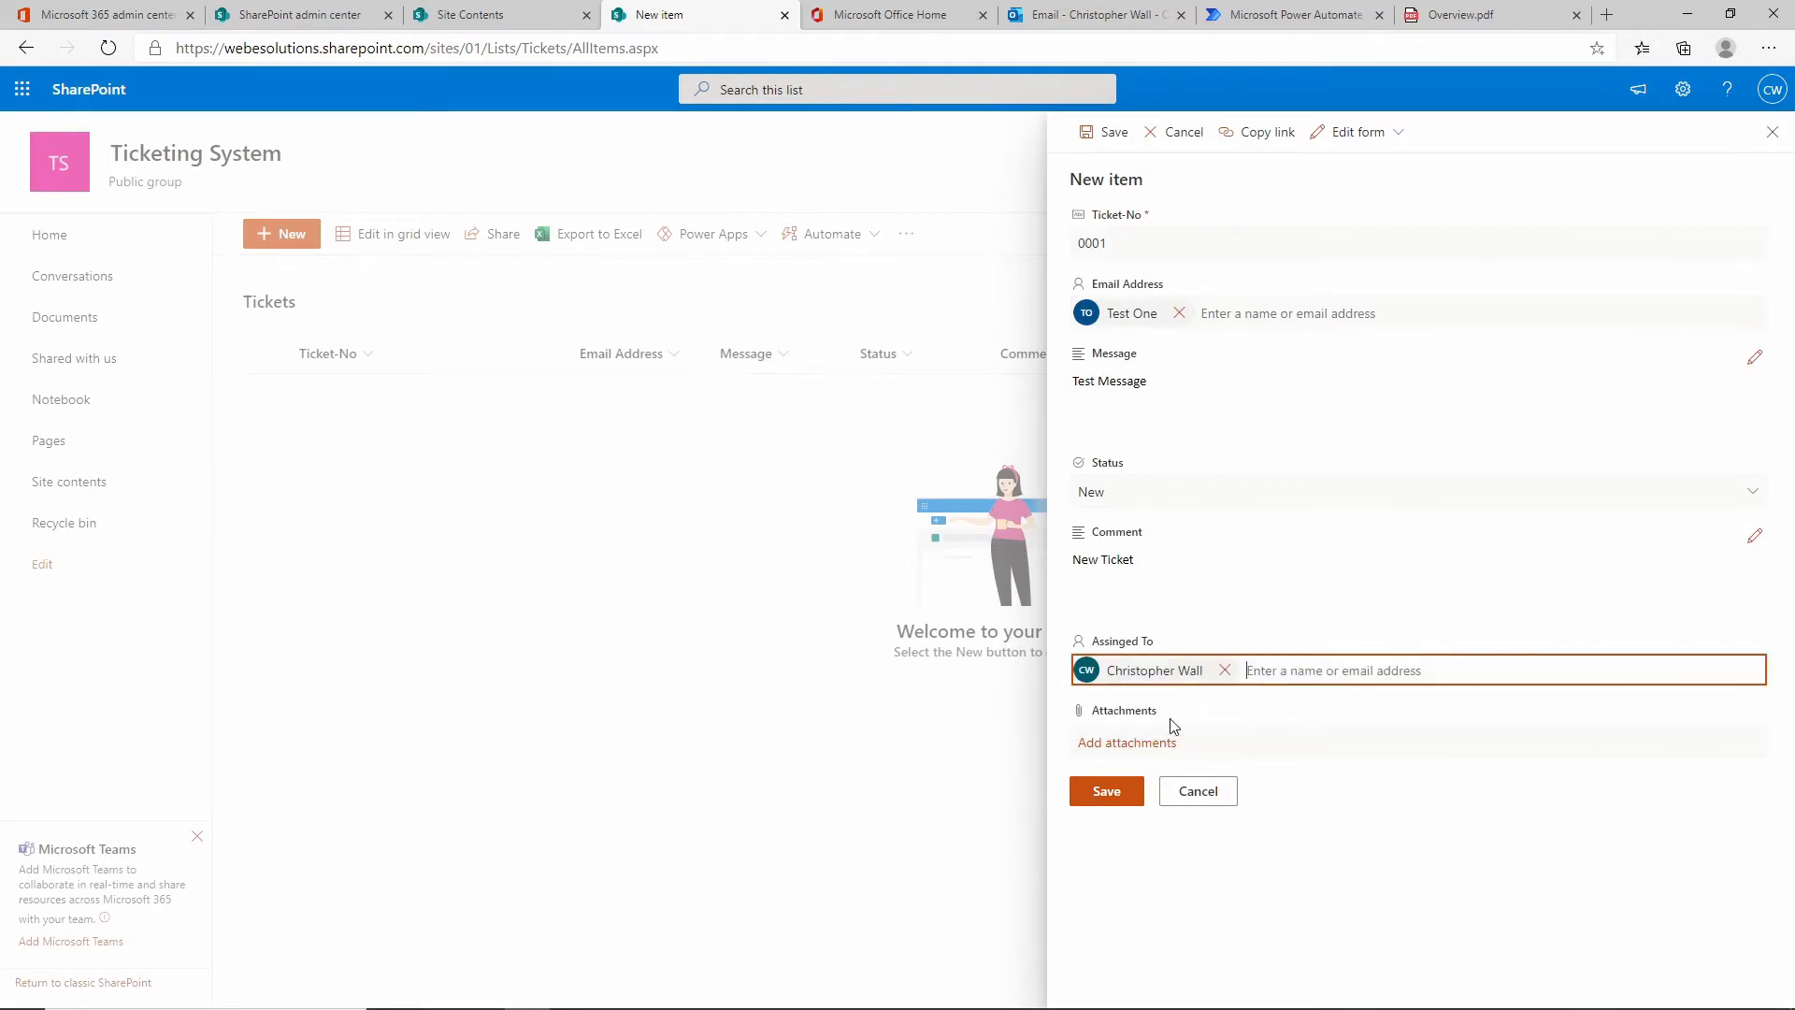
left_click(1127, 793)
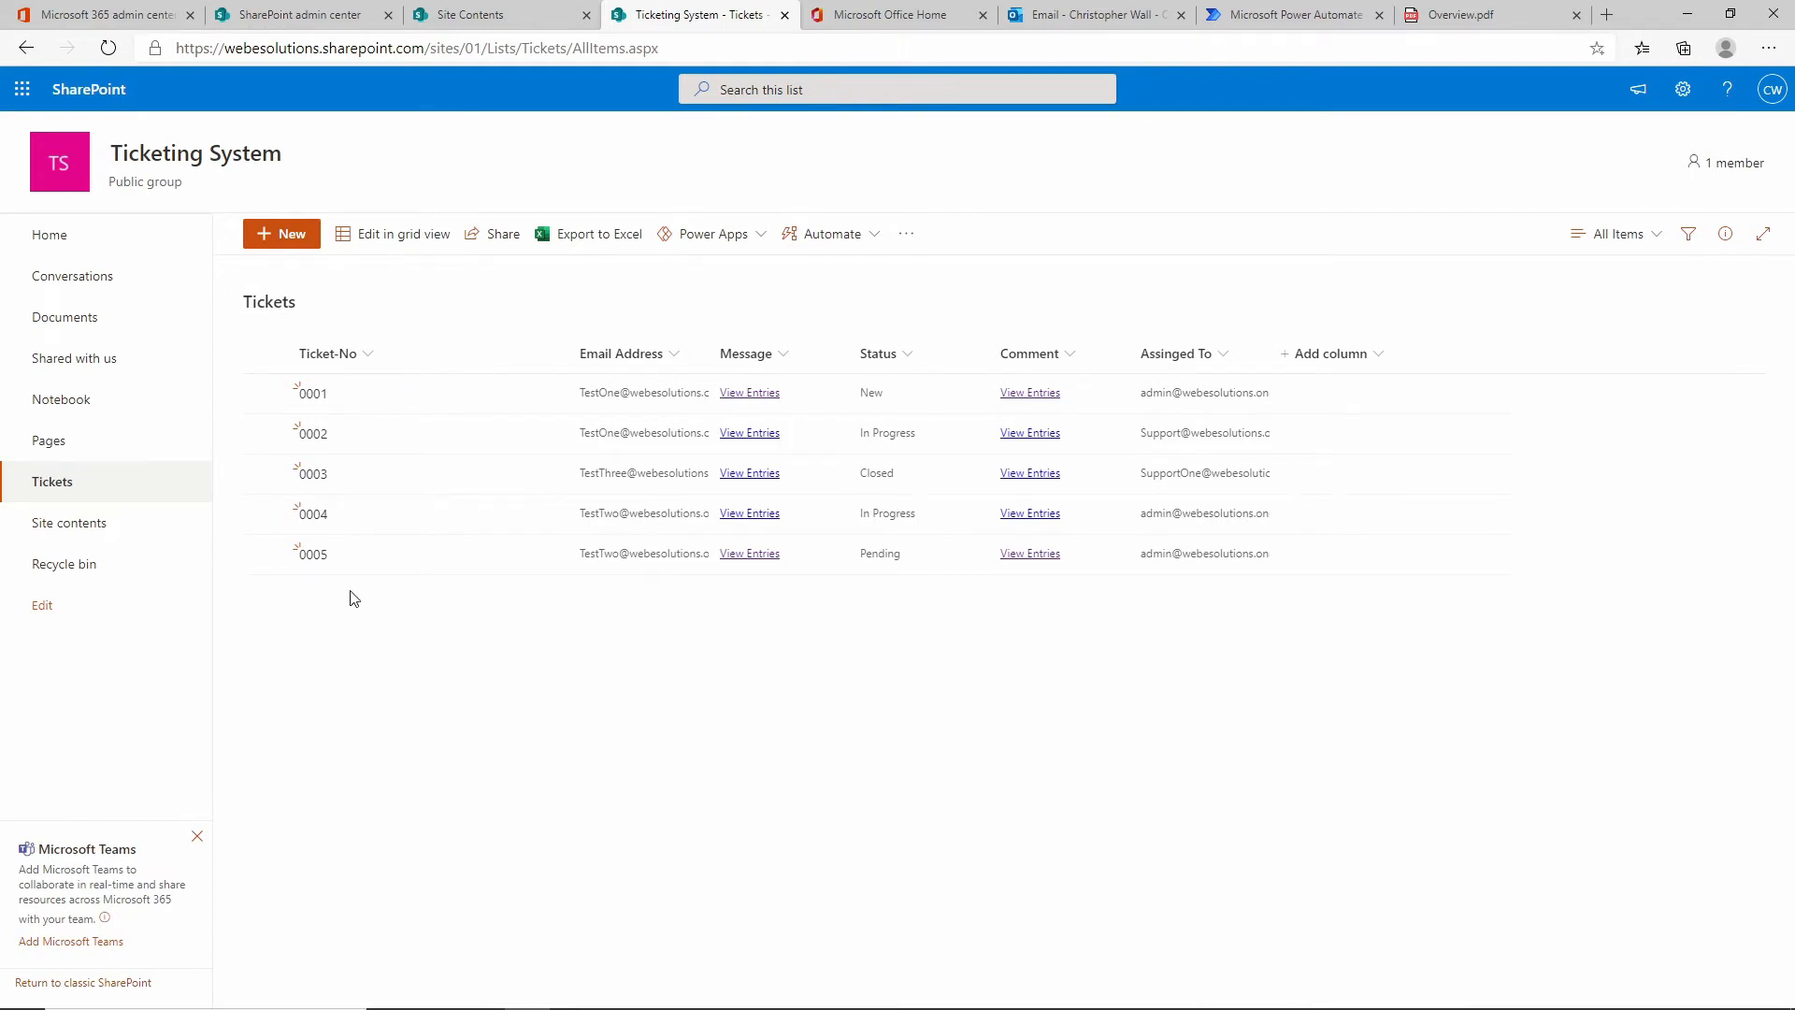
Open ticket 0005 to see its Pending status, messages and comment history.
left_click(316, 557)
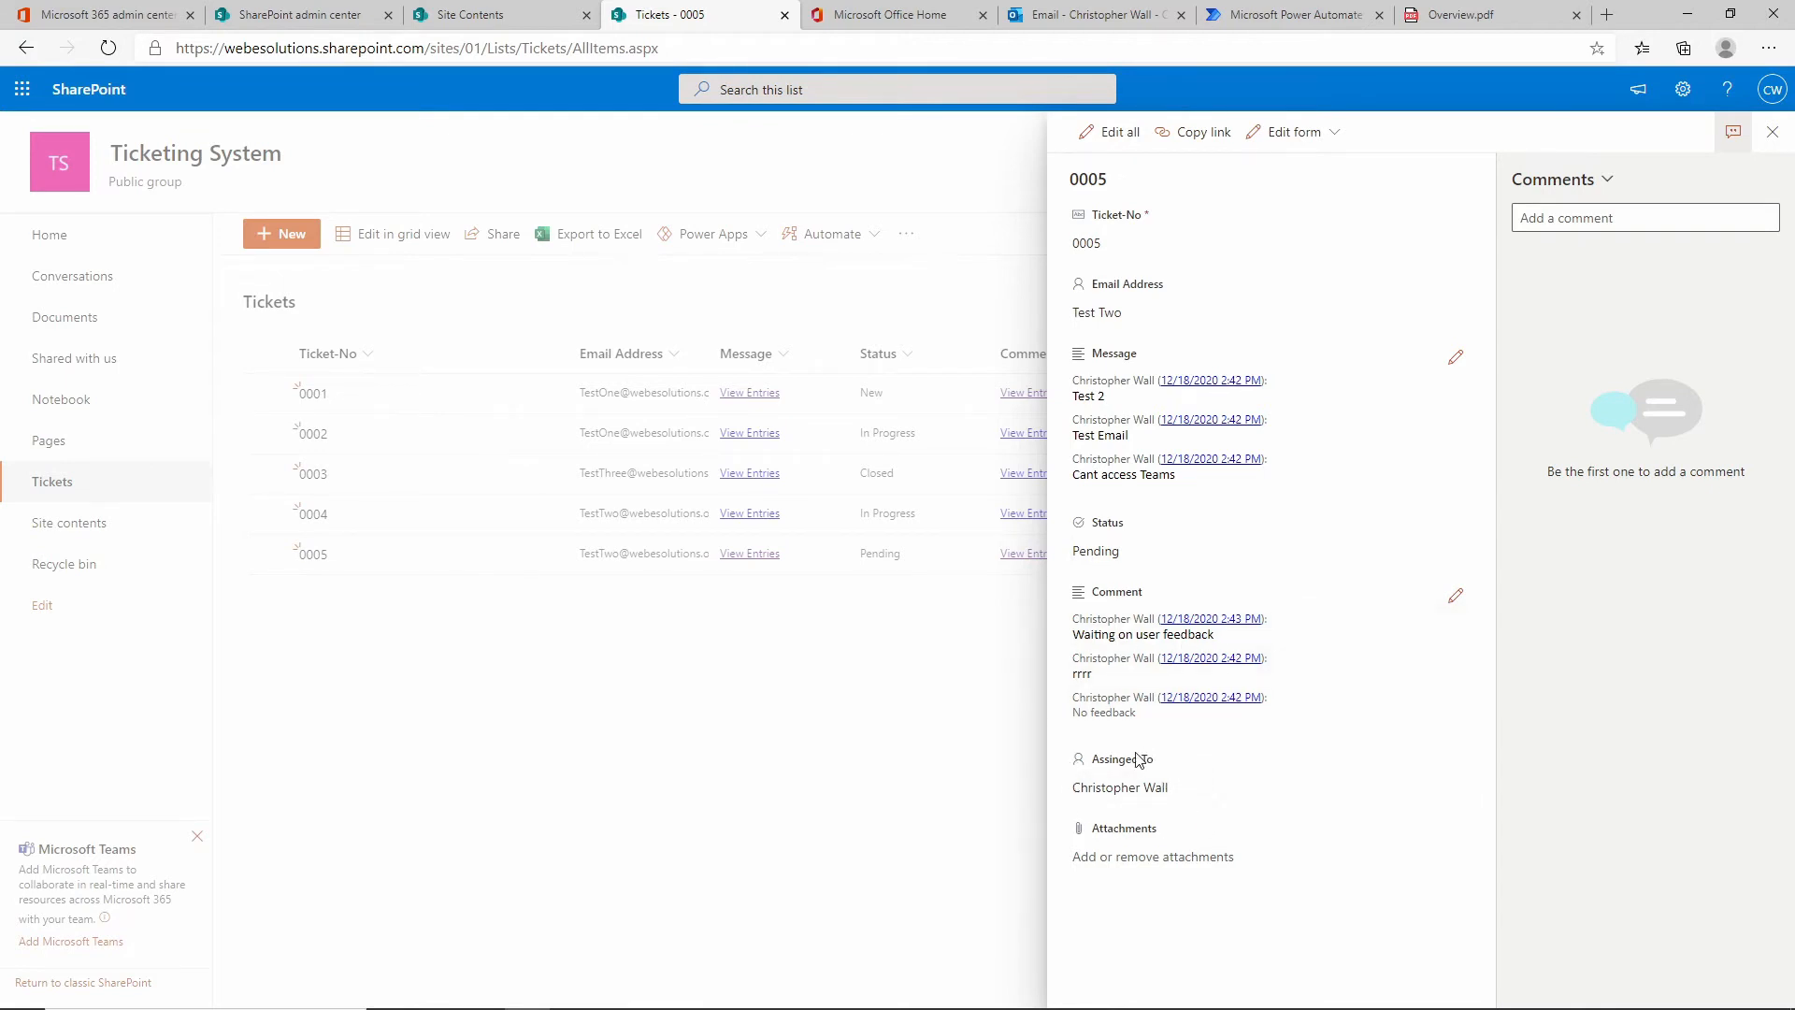
Close ticket 0005's details pane to show the full Tickets list again.
left_click(1773, 132)
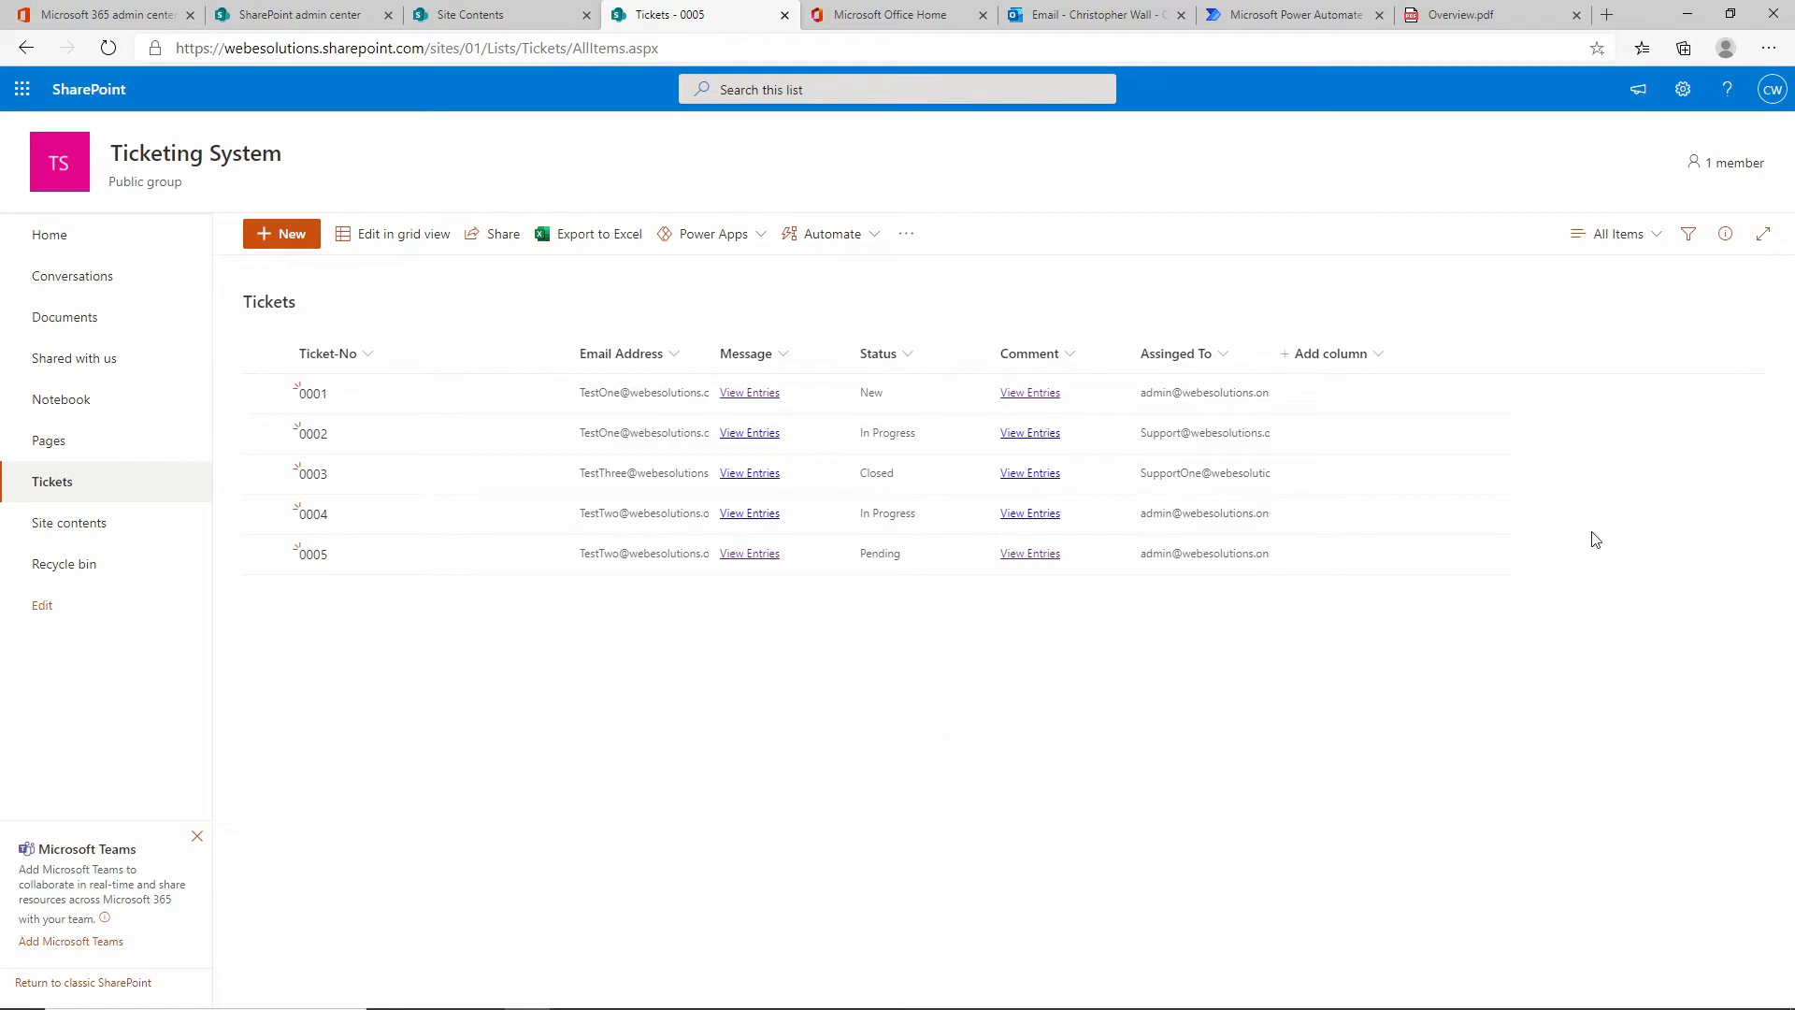
Create a public Tickets view named My Tickets and open its Edit View settings.
left_click(1656, 237)
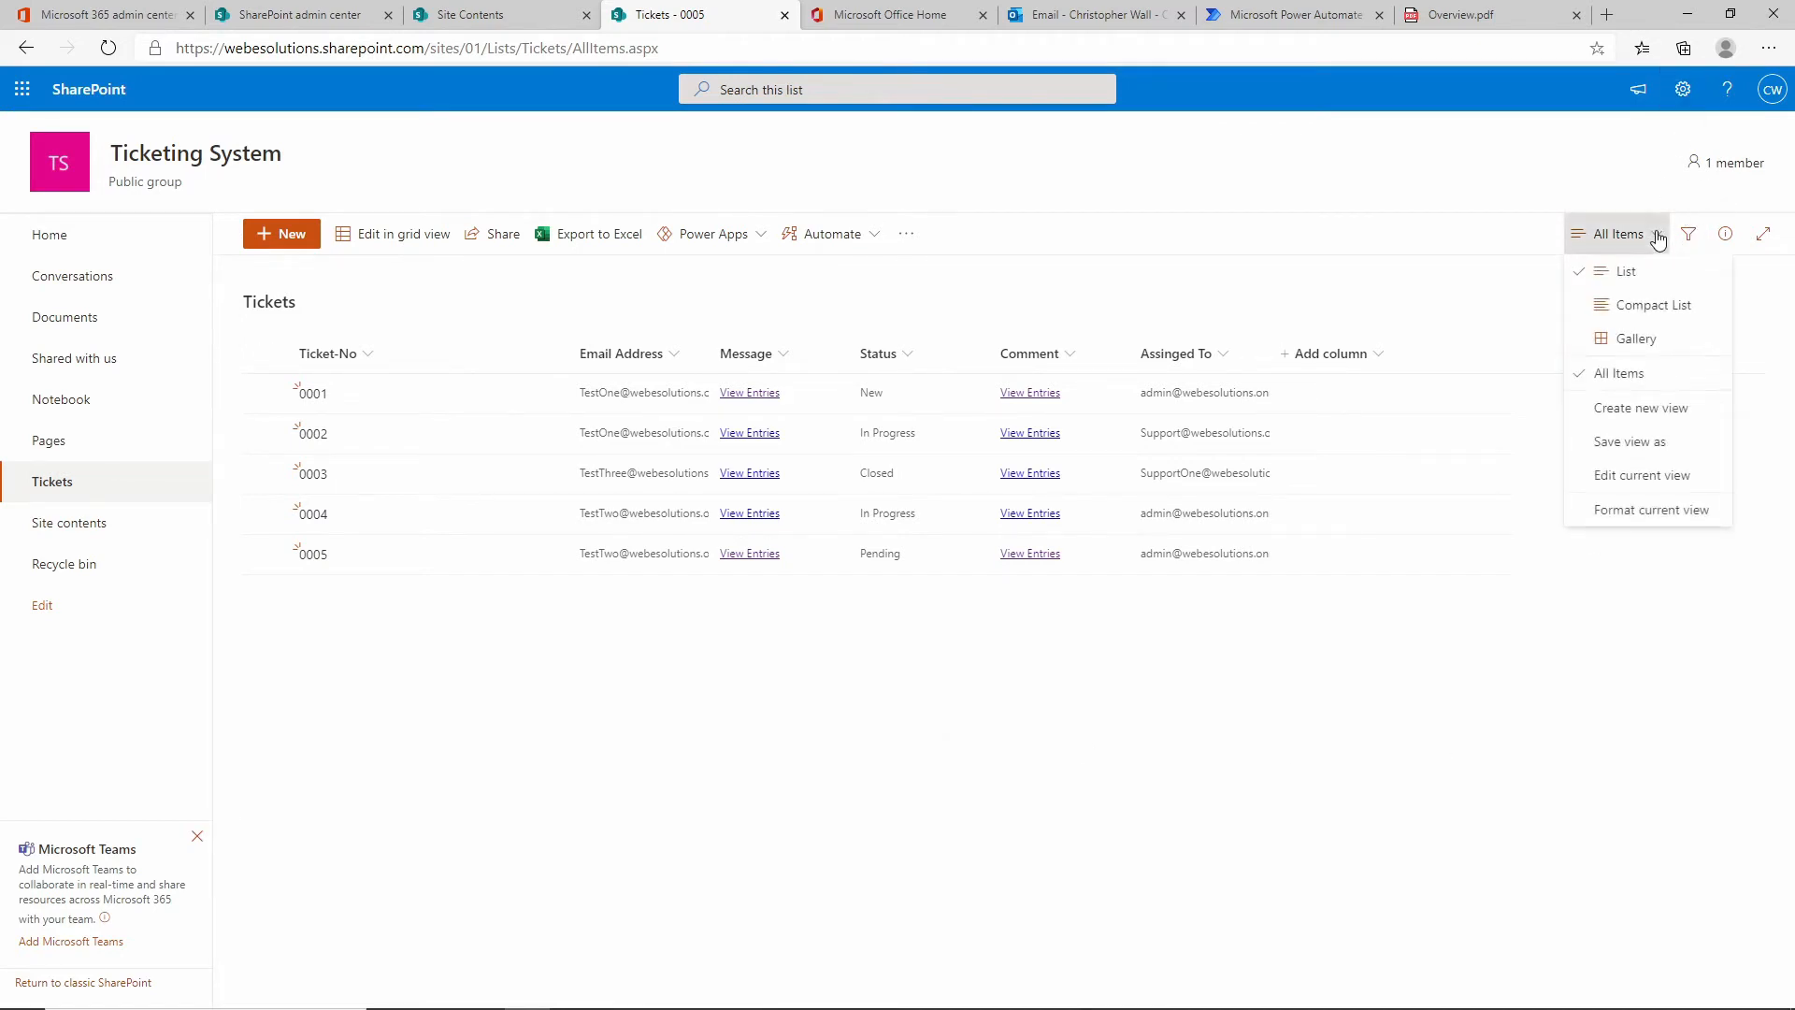
left_click(1674, 408)
left_click(796, 461)
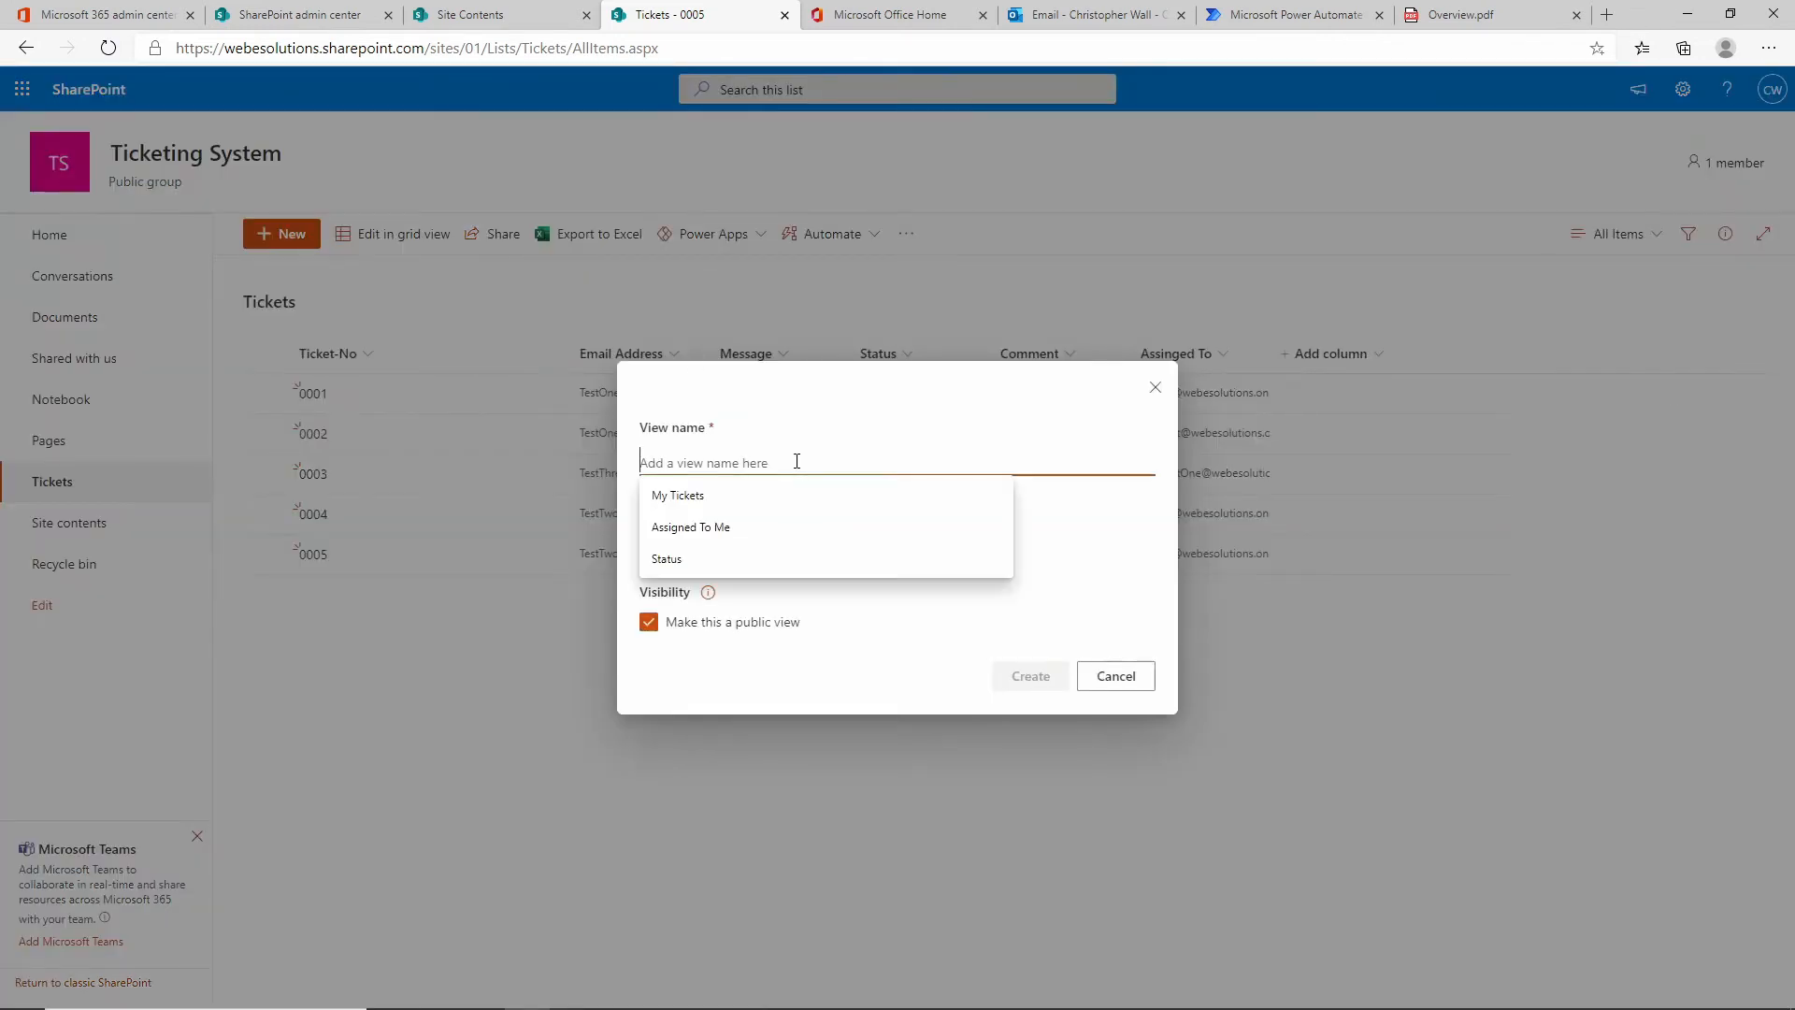
left_click(709, 506)
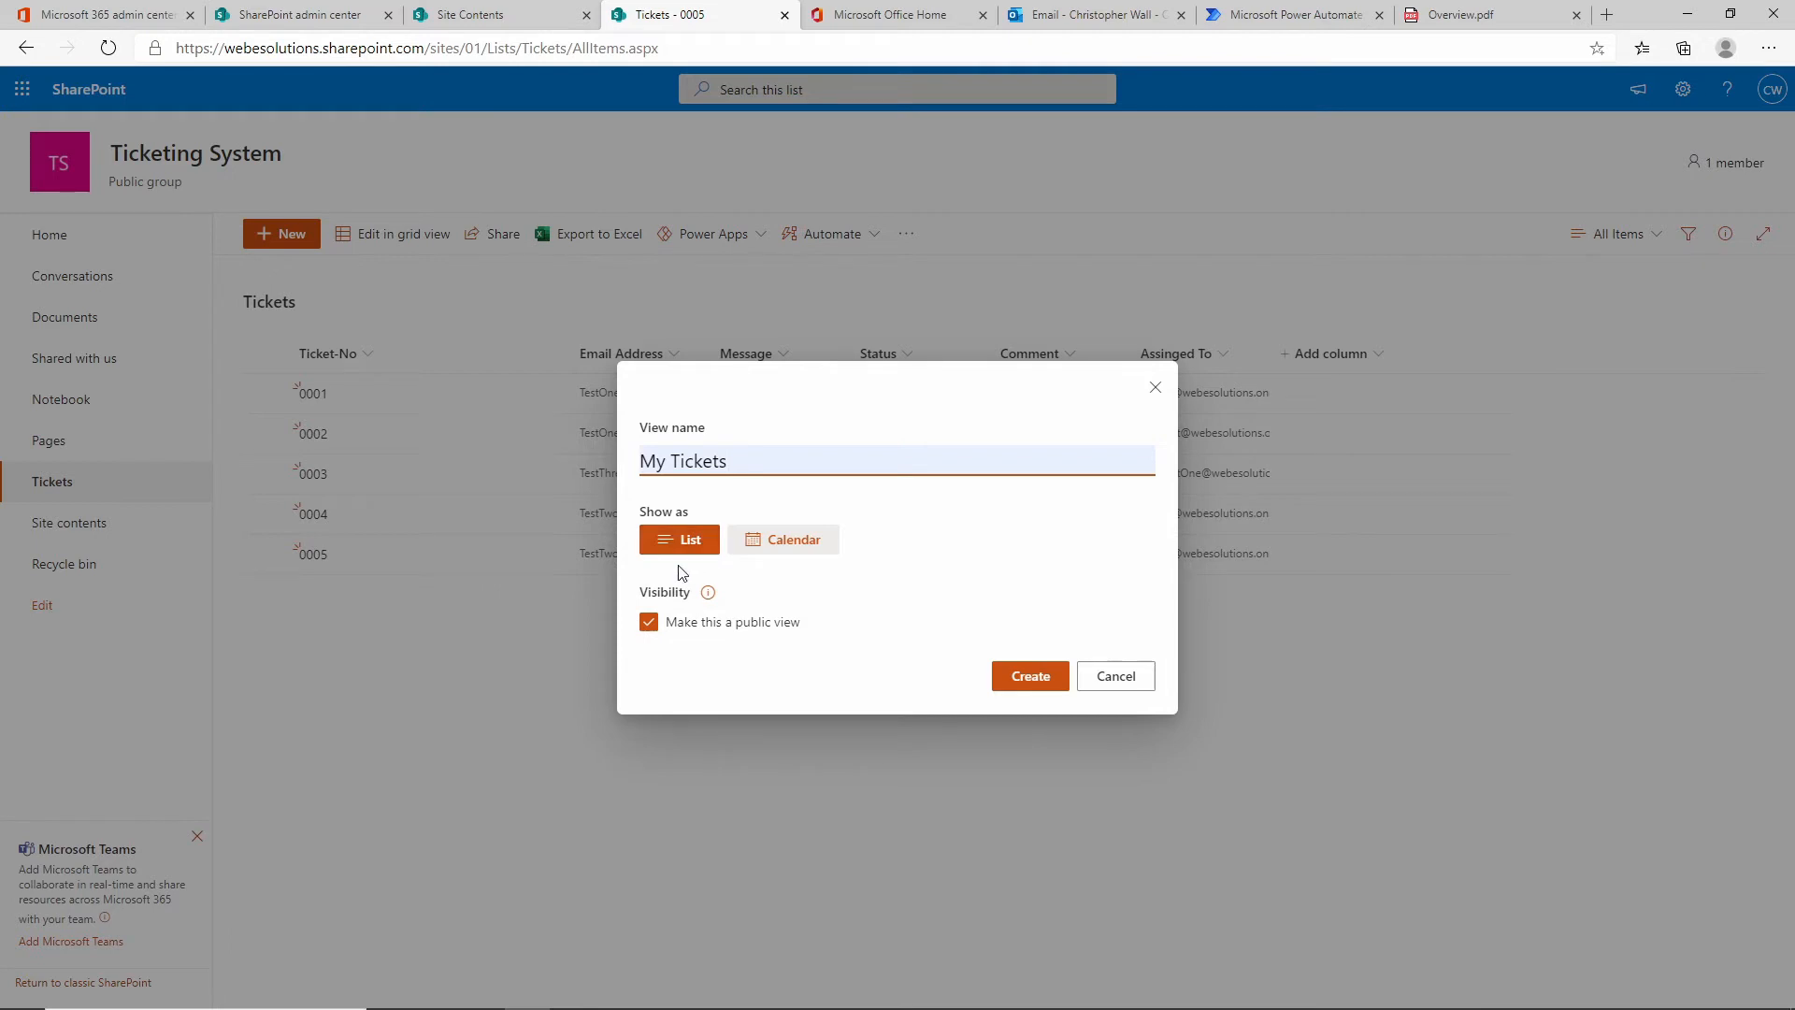
left_click(1042, 686)
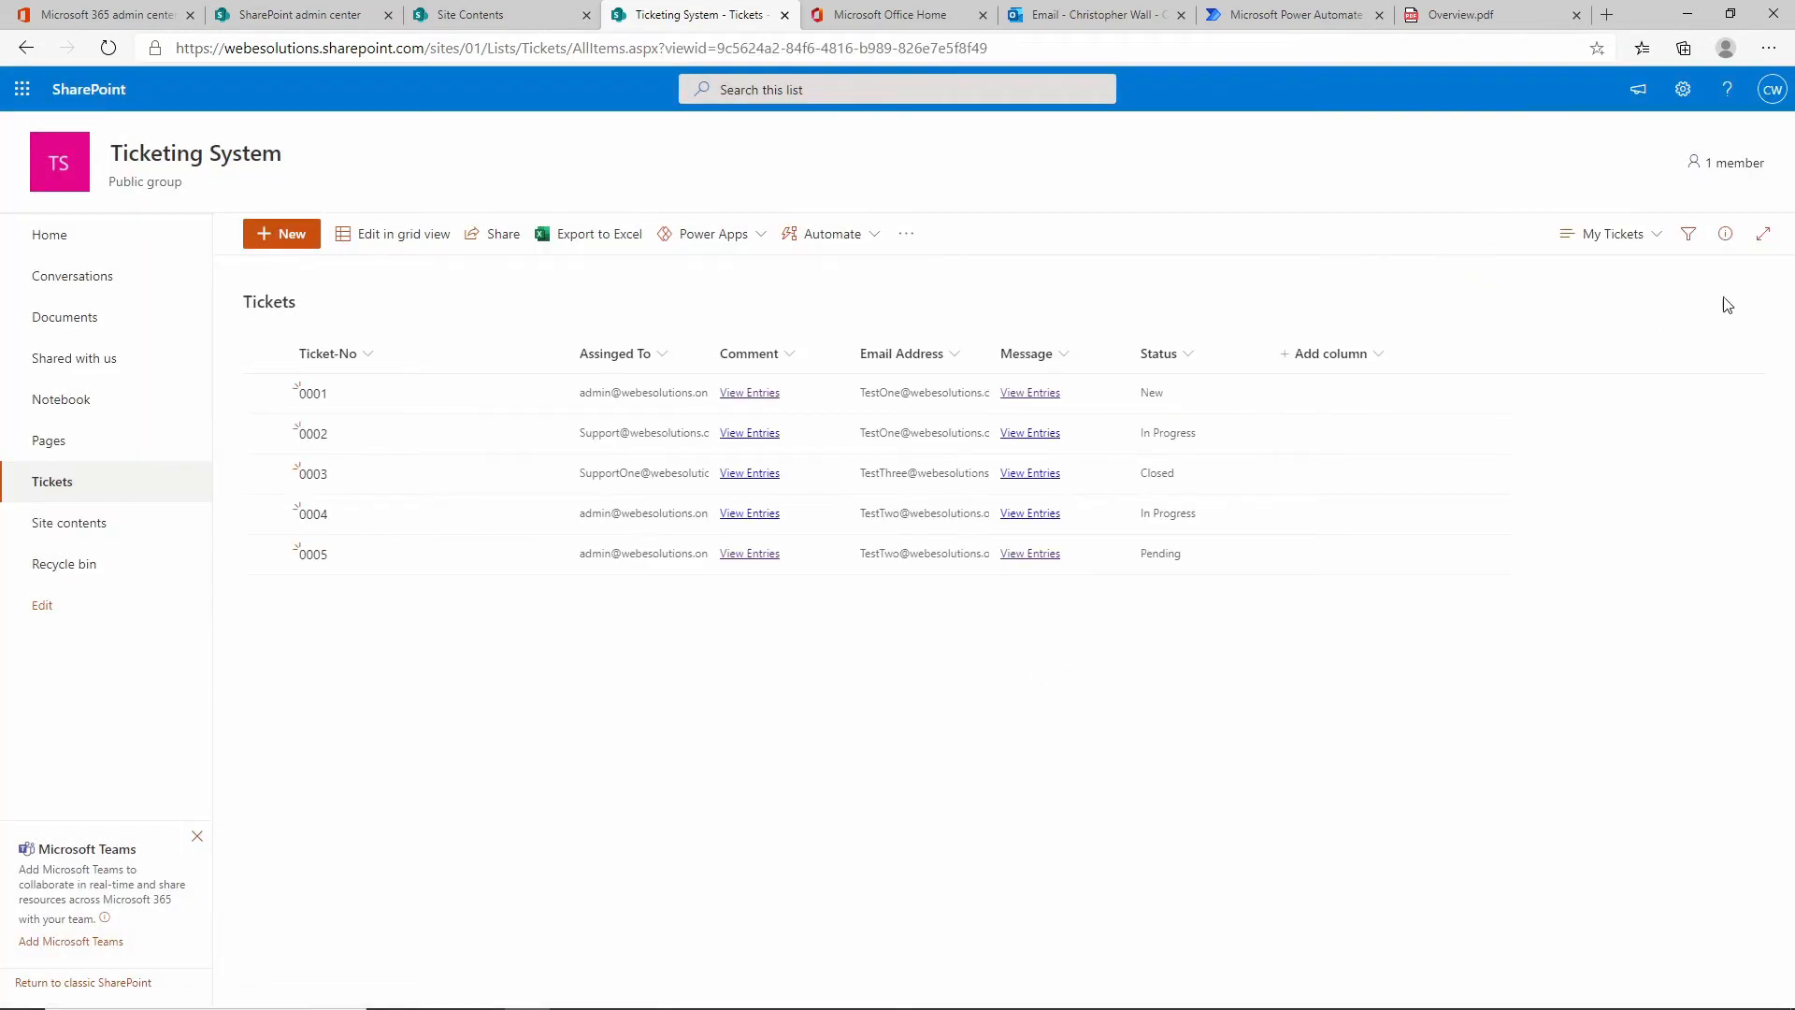
left_click(1664, 238)
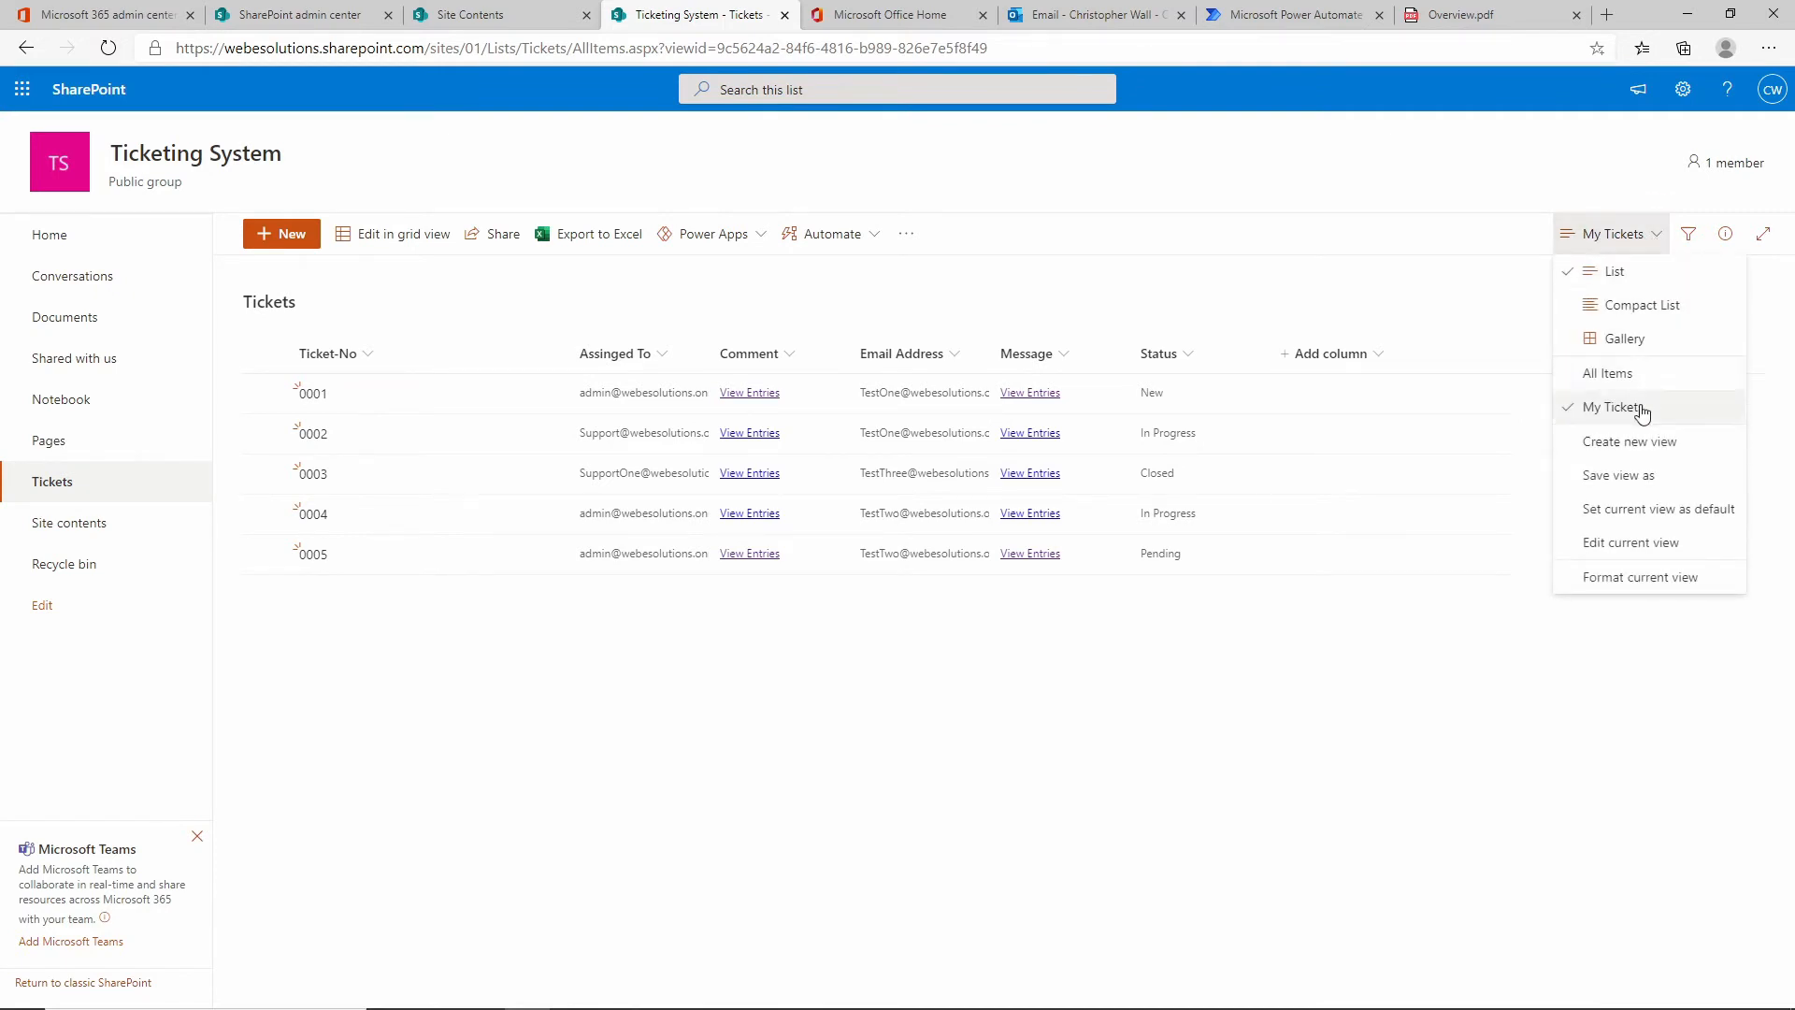
left_click(1638, 554)
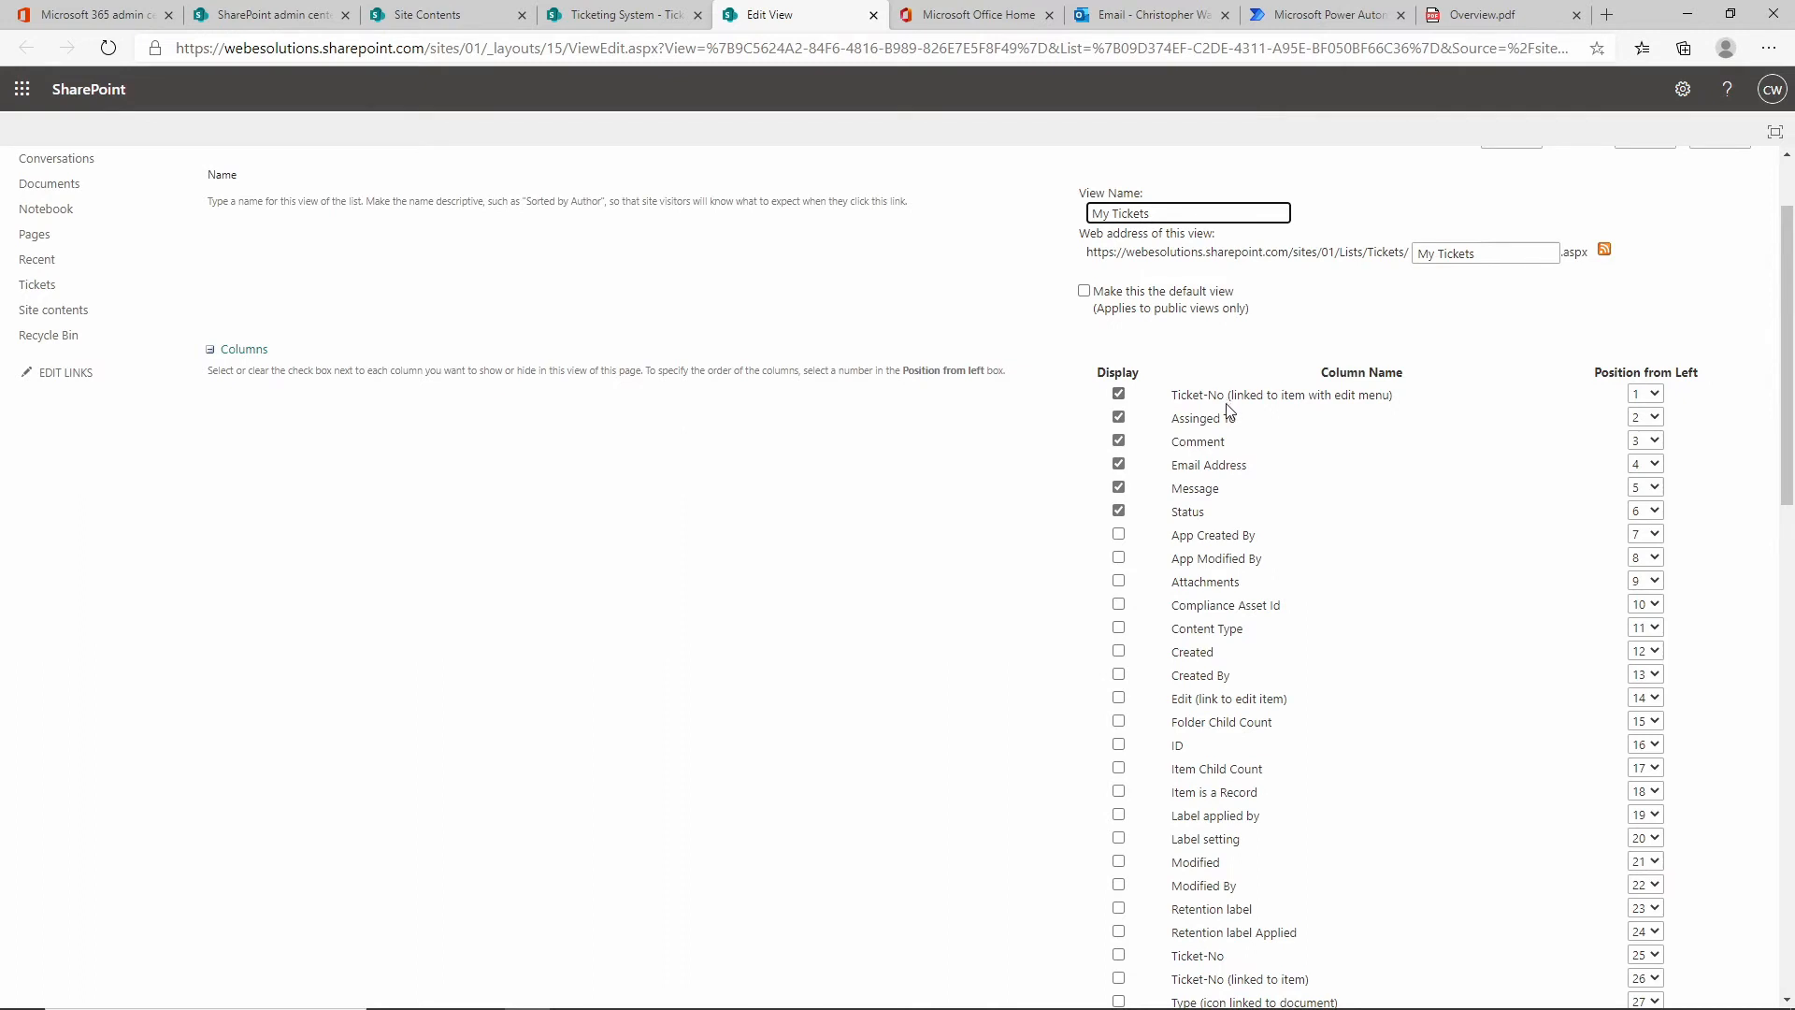
Hide Assigned To, Comment, Email Address and Message, and show Created and Modified.
left_click(1118, 417)
left_click(1118, 440)
left_click(1118, 465)
left_click(1118, 487)
left_click(1119, 651)
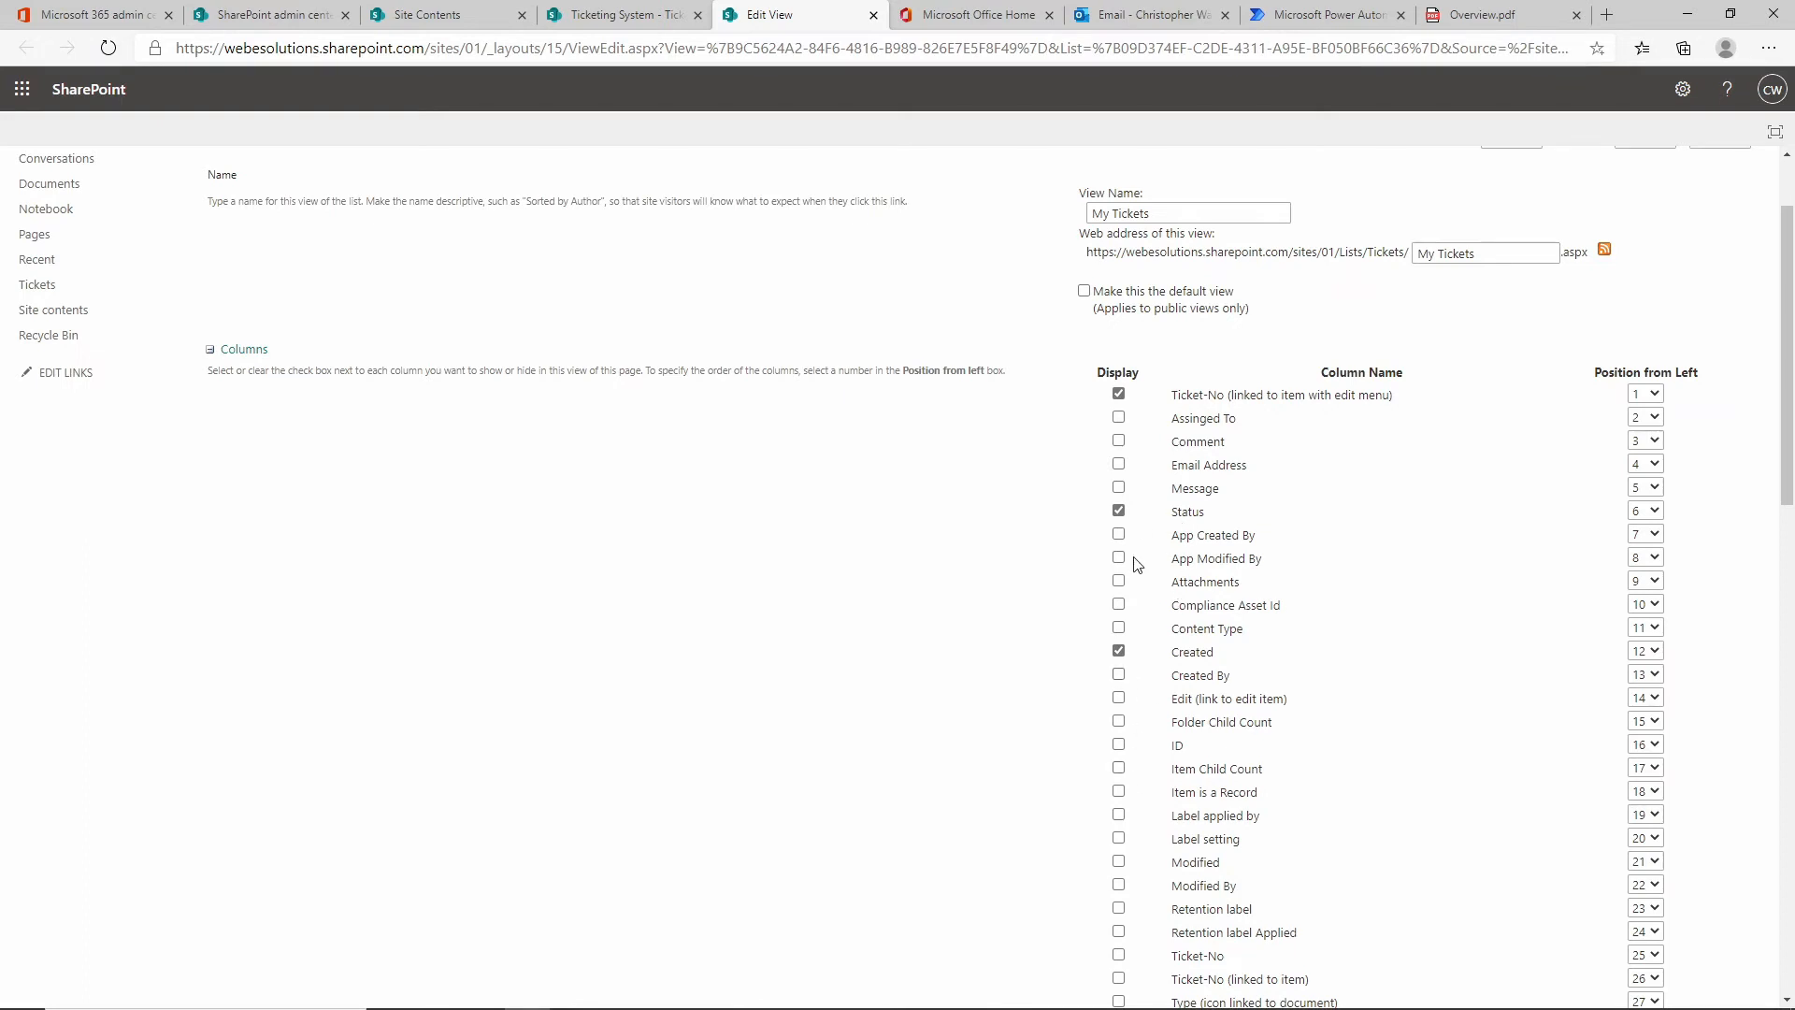
left_click(1118, 861)
Filter the view to Email Address is equal to [Me] and save it.
scroll(984, 260, "down", 10)
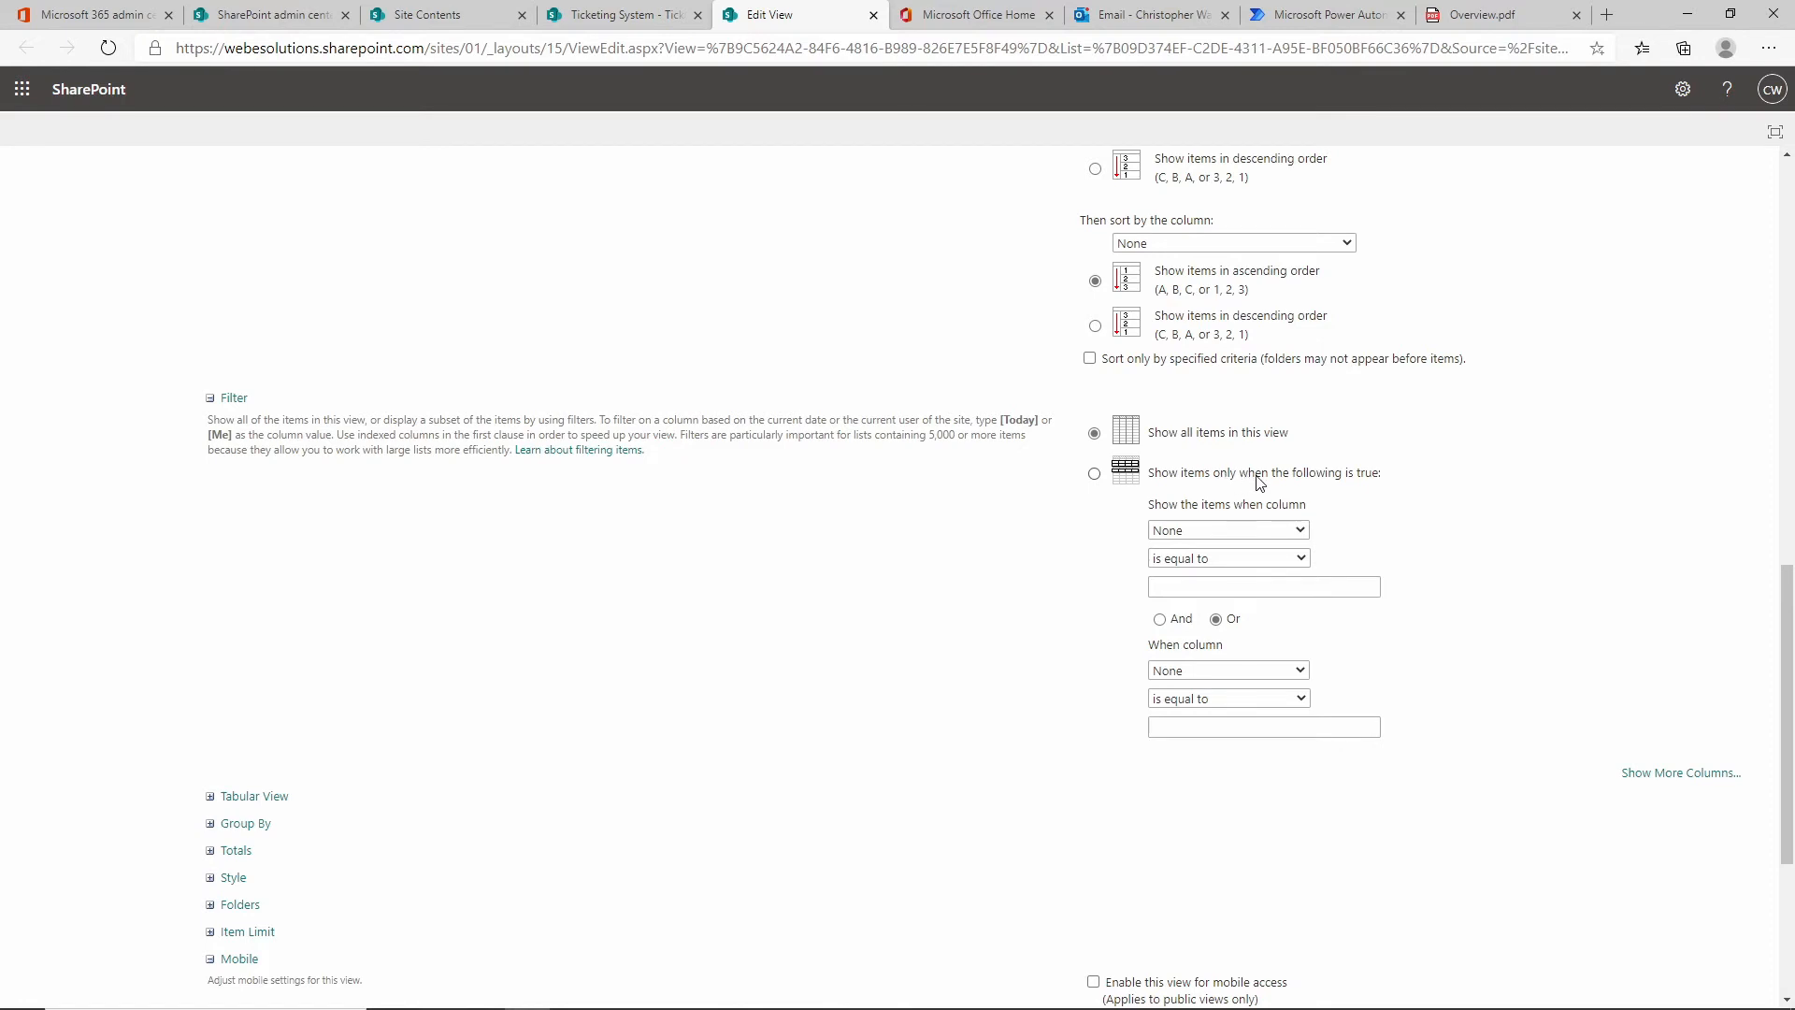
left_click(1300, 531)
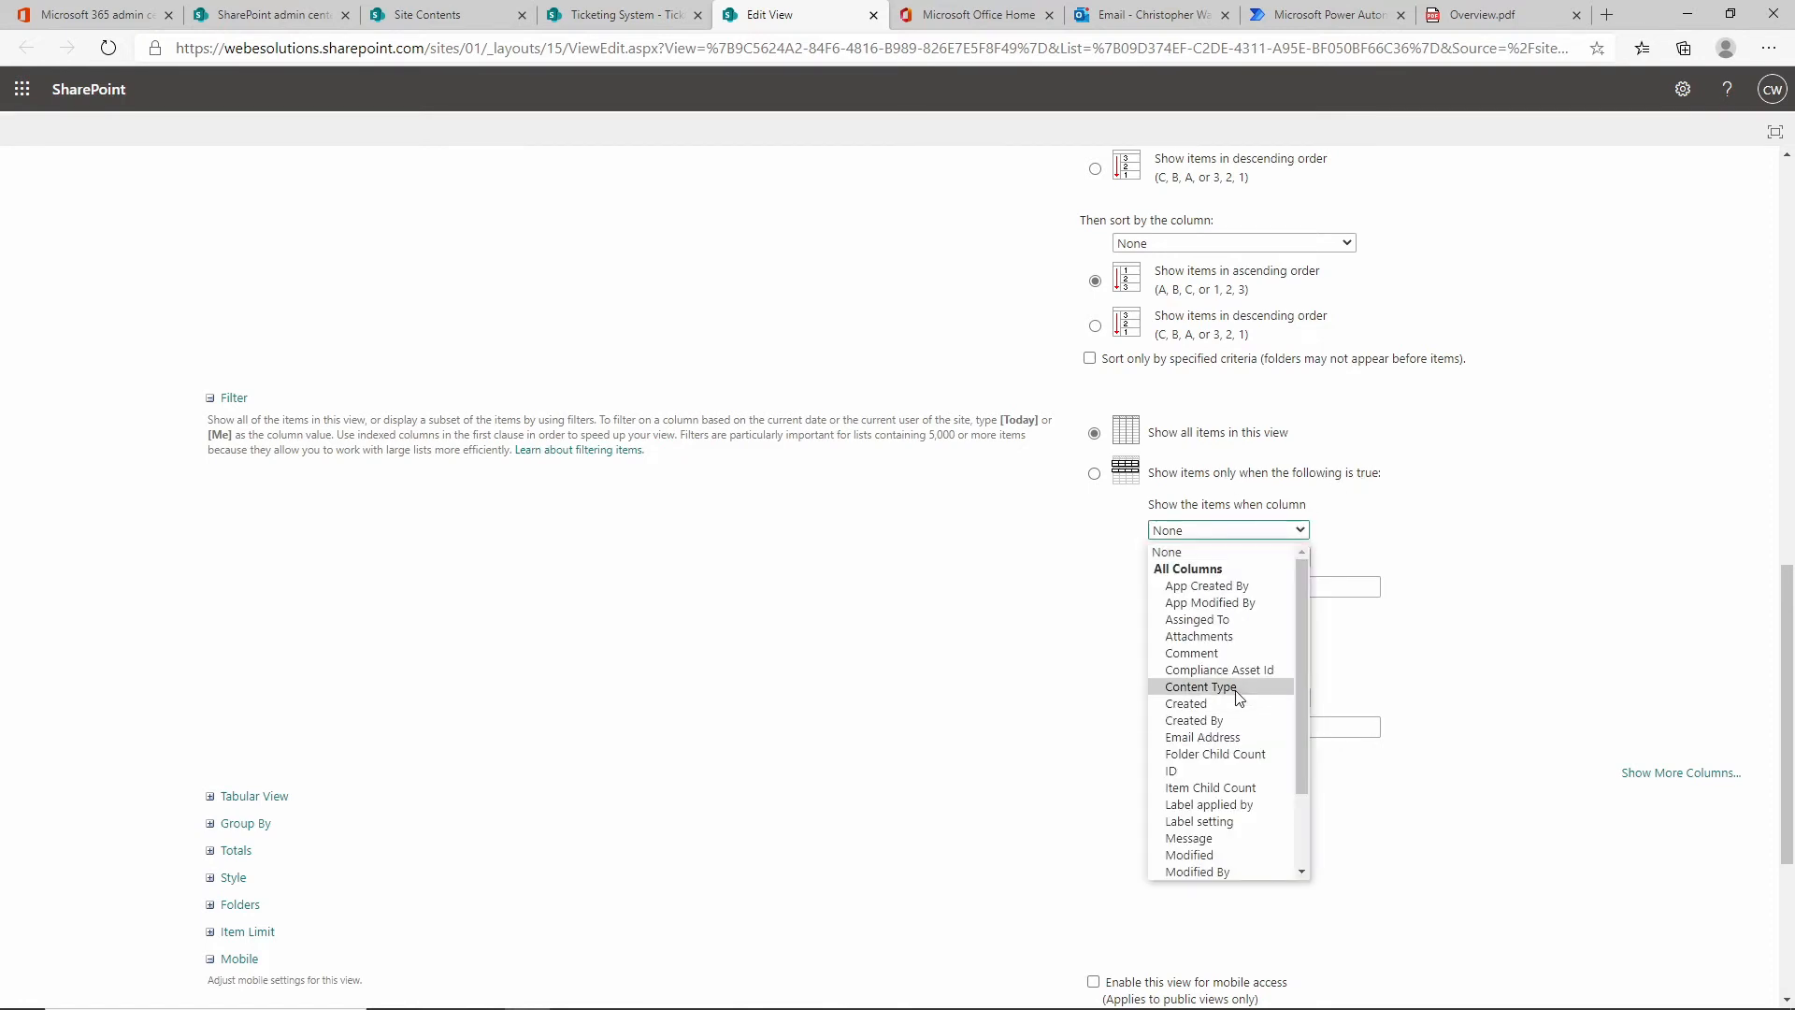
left_click(1216, 737)
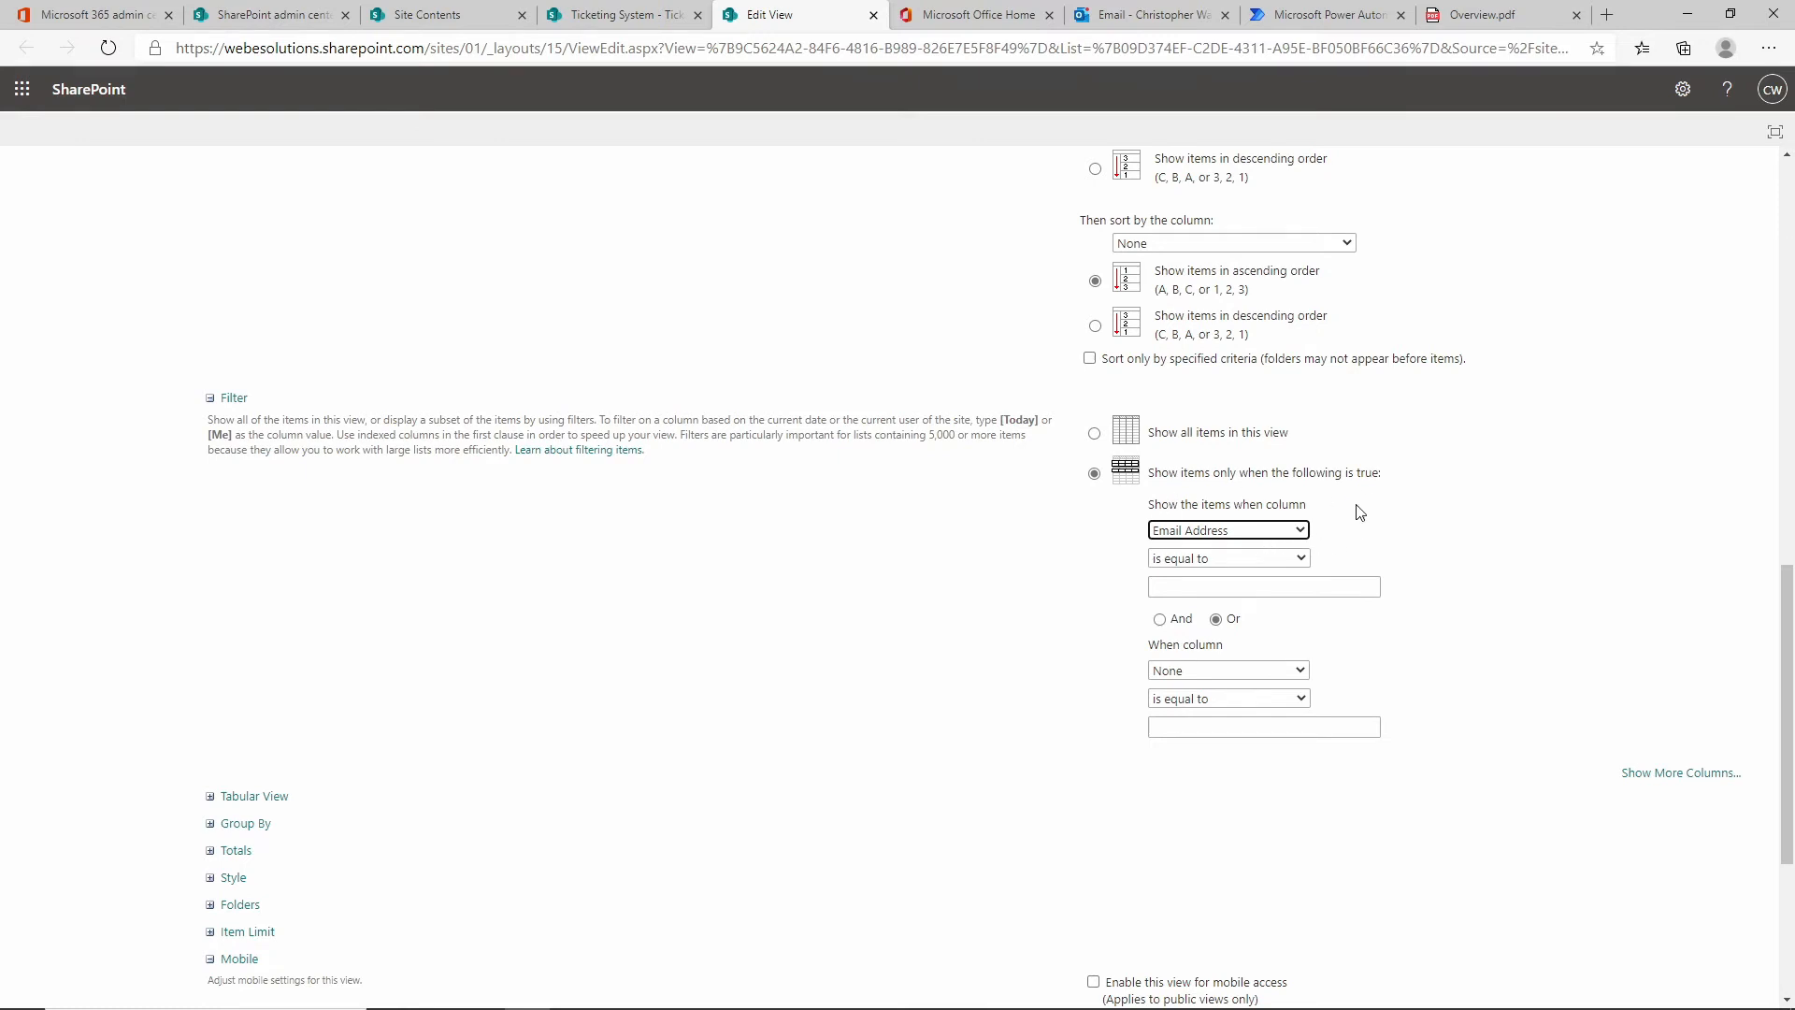
left_click(1213, 585)
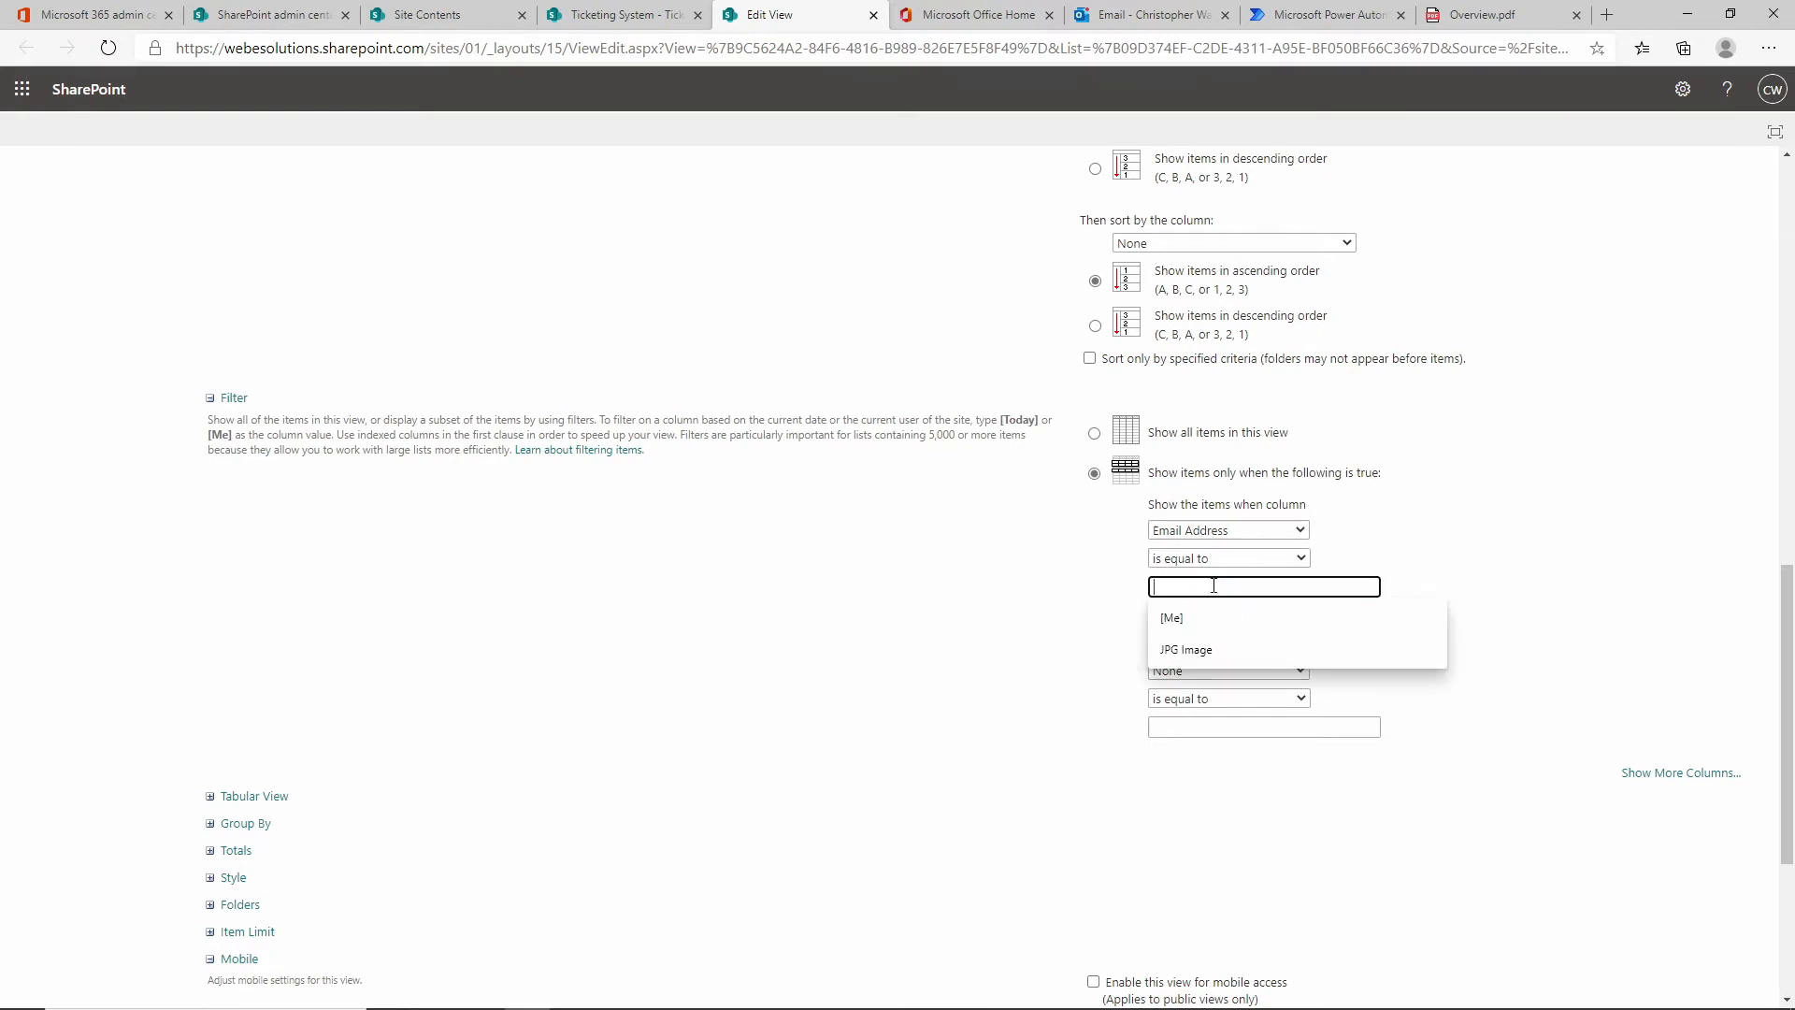
left_click(1193, 619)
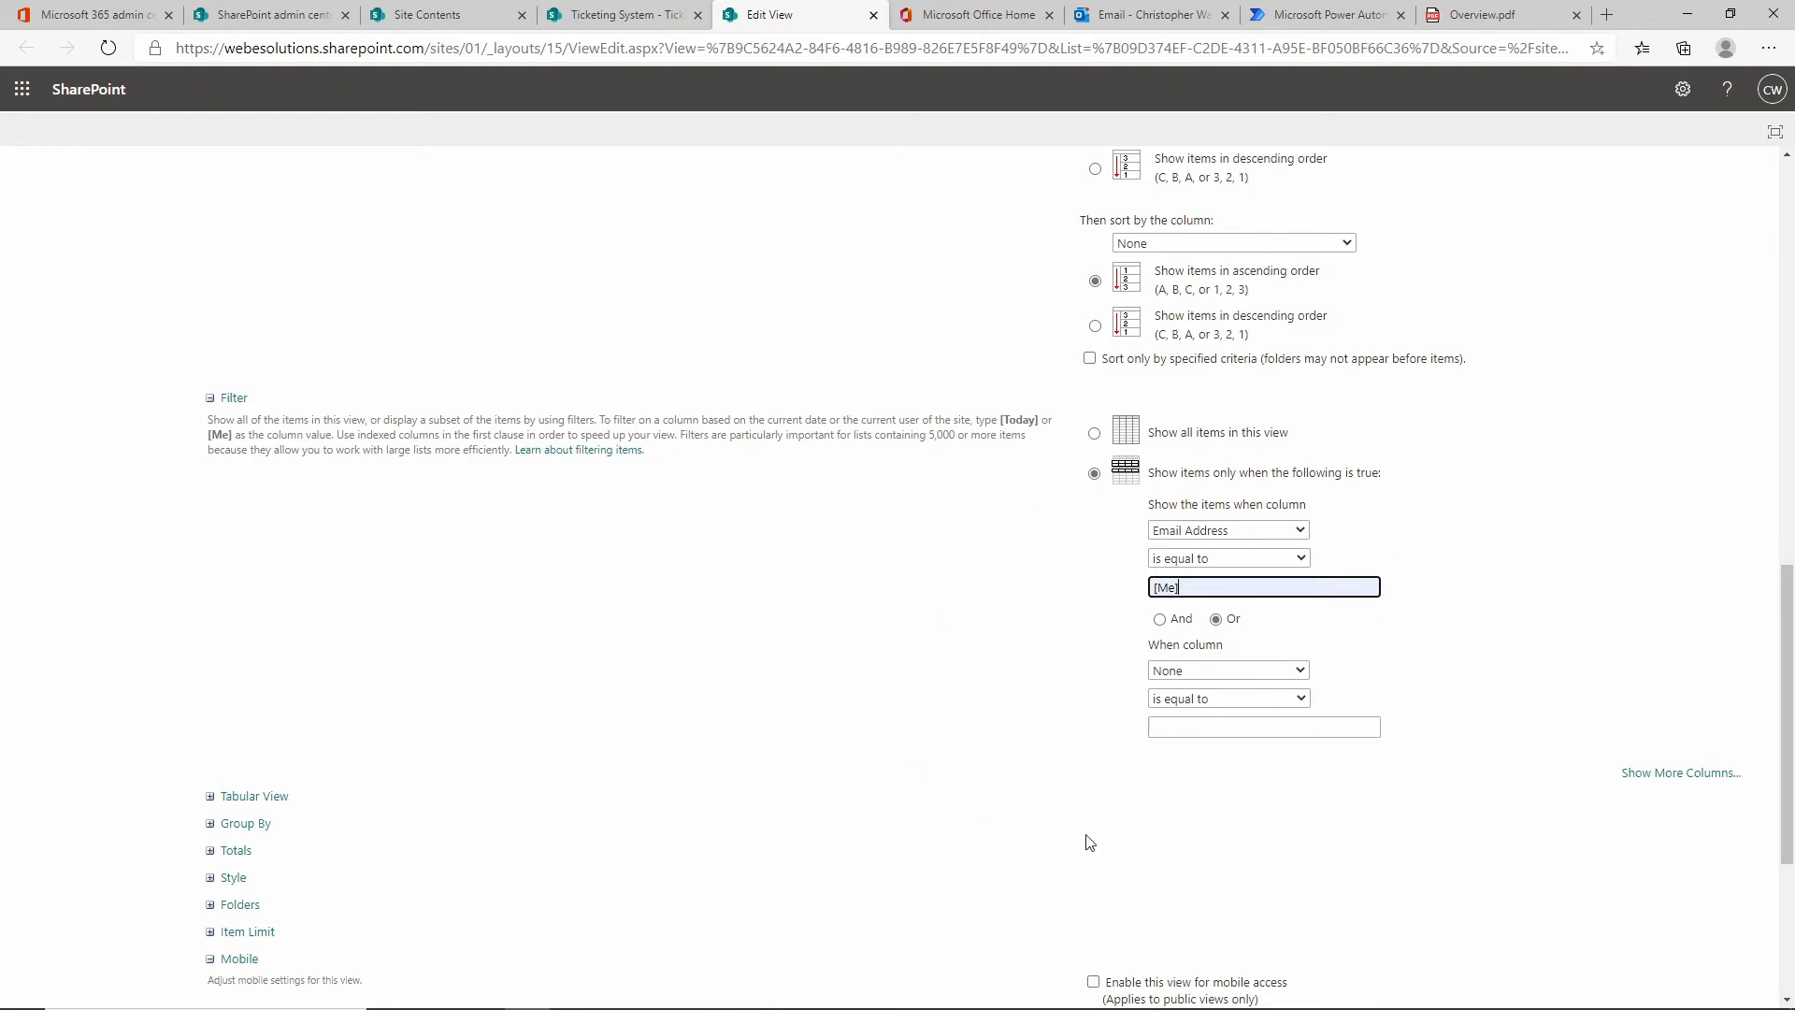
scroll(1500, 641, "down", 4)
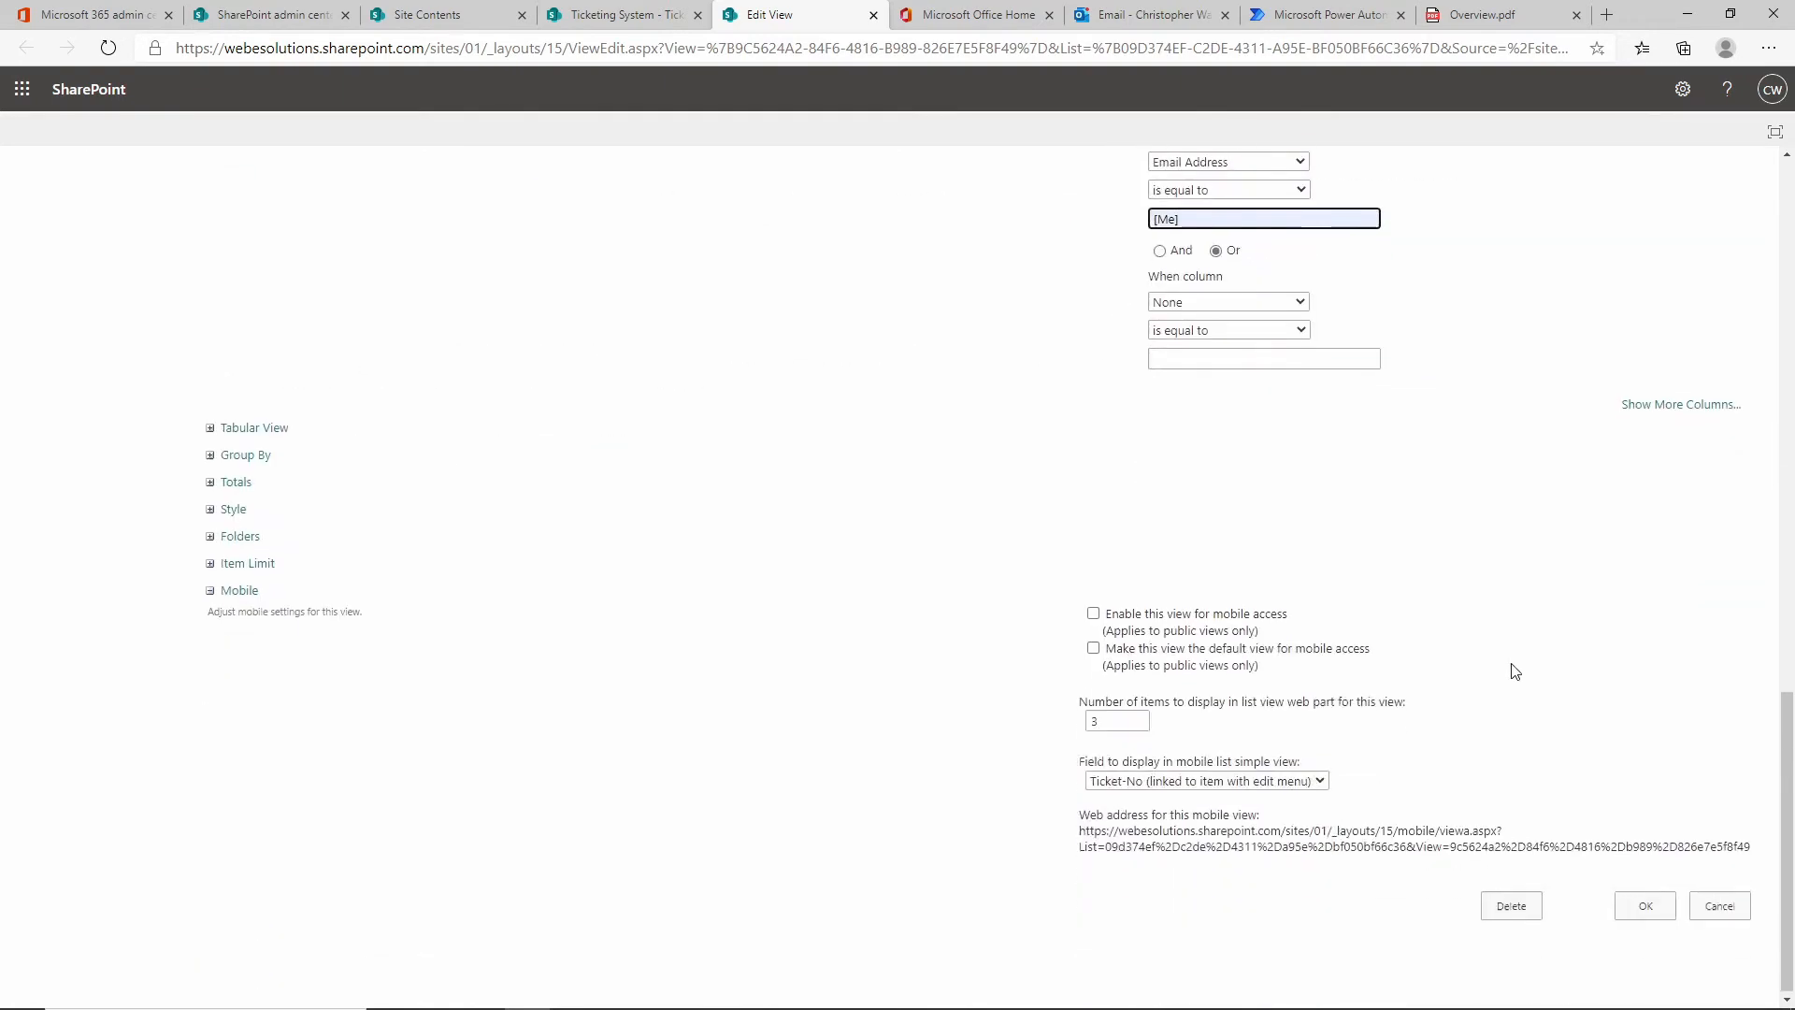
left_click(1643, 904)
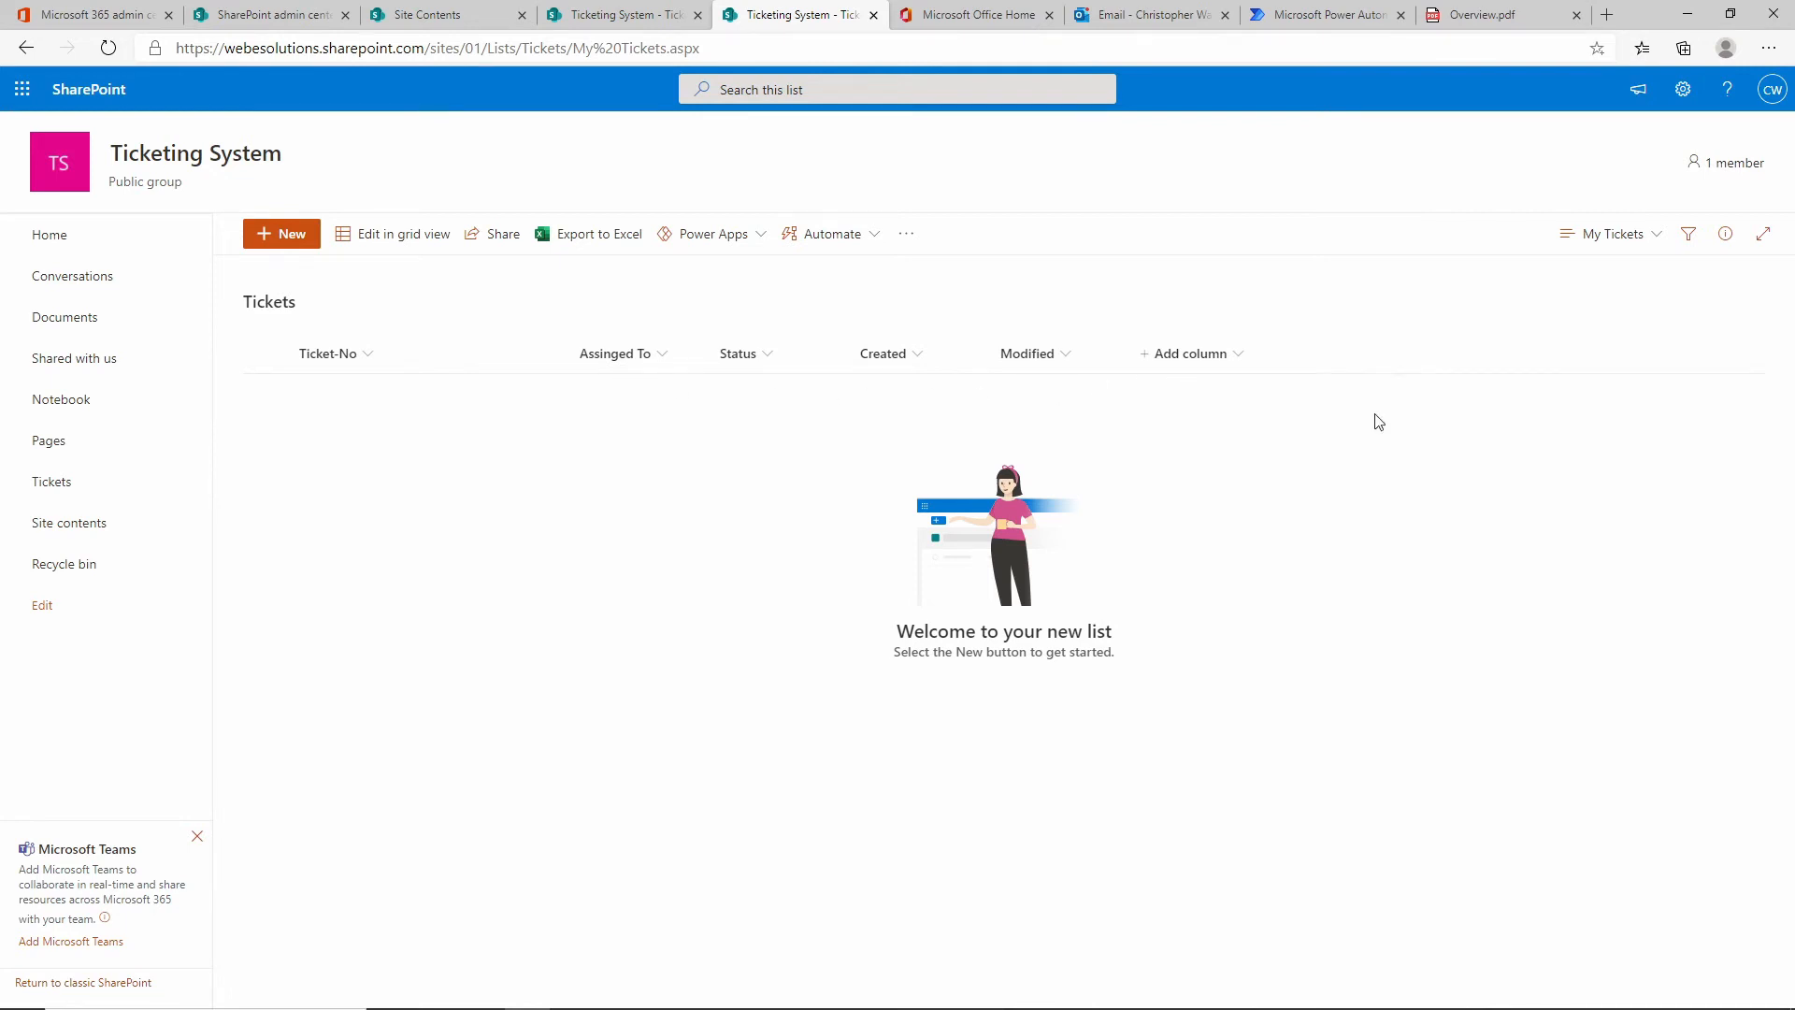
Switch to the All Items view and open ticket 0001's details.
left_click(1655, 241)
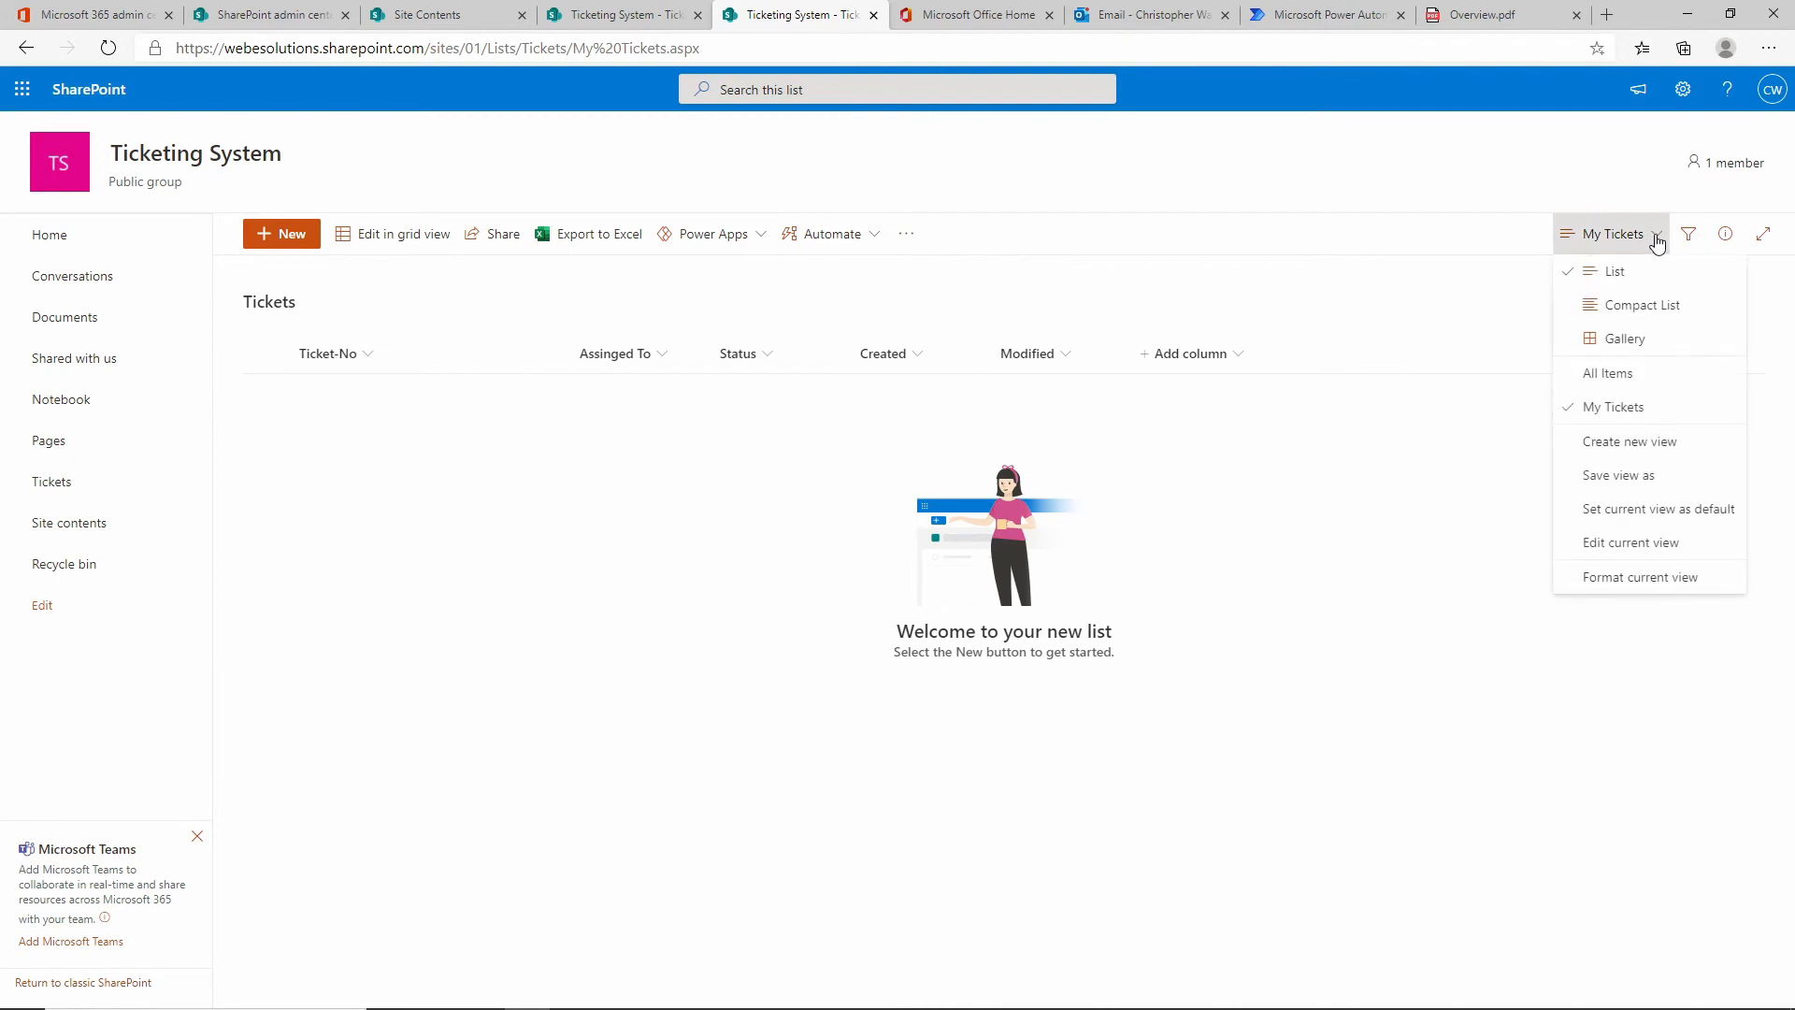
left_click(1616, 370)
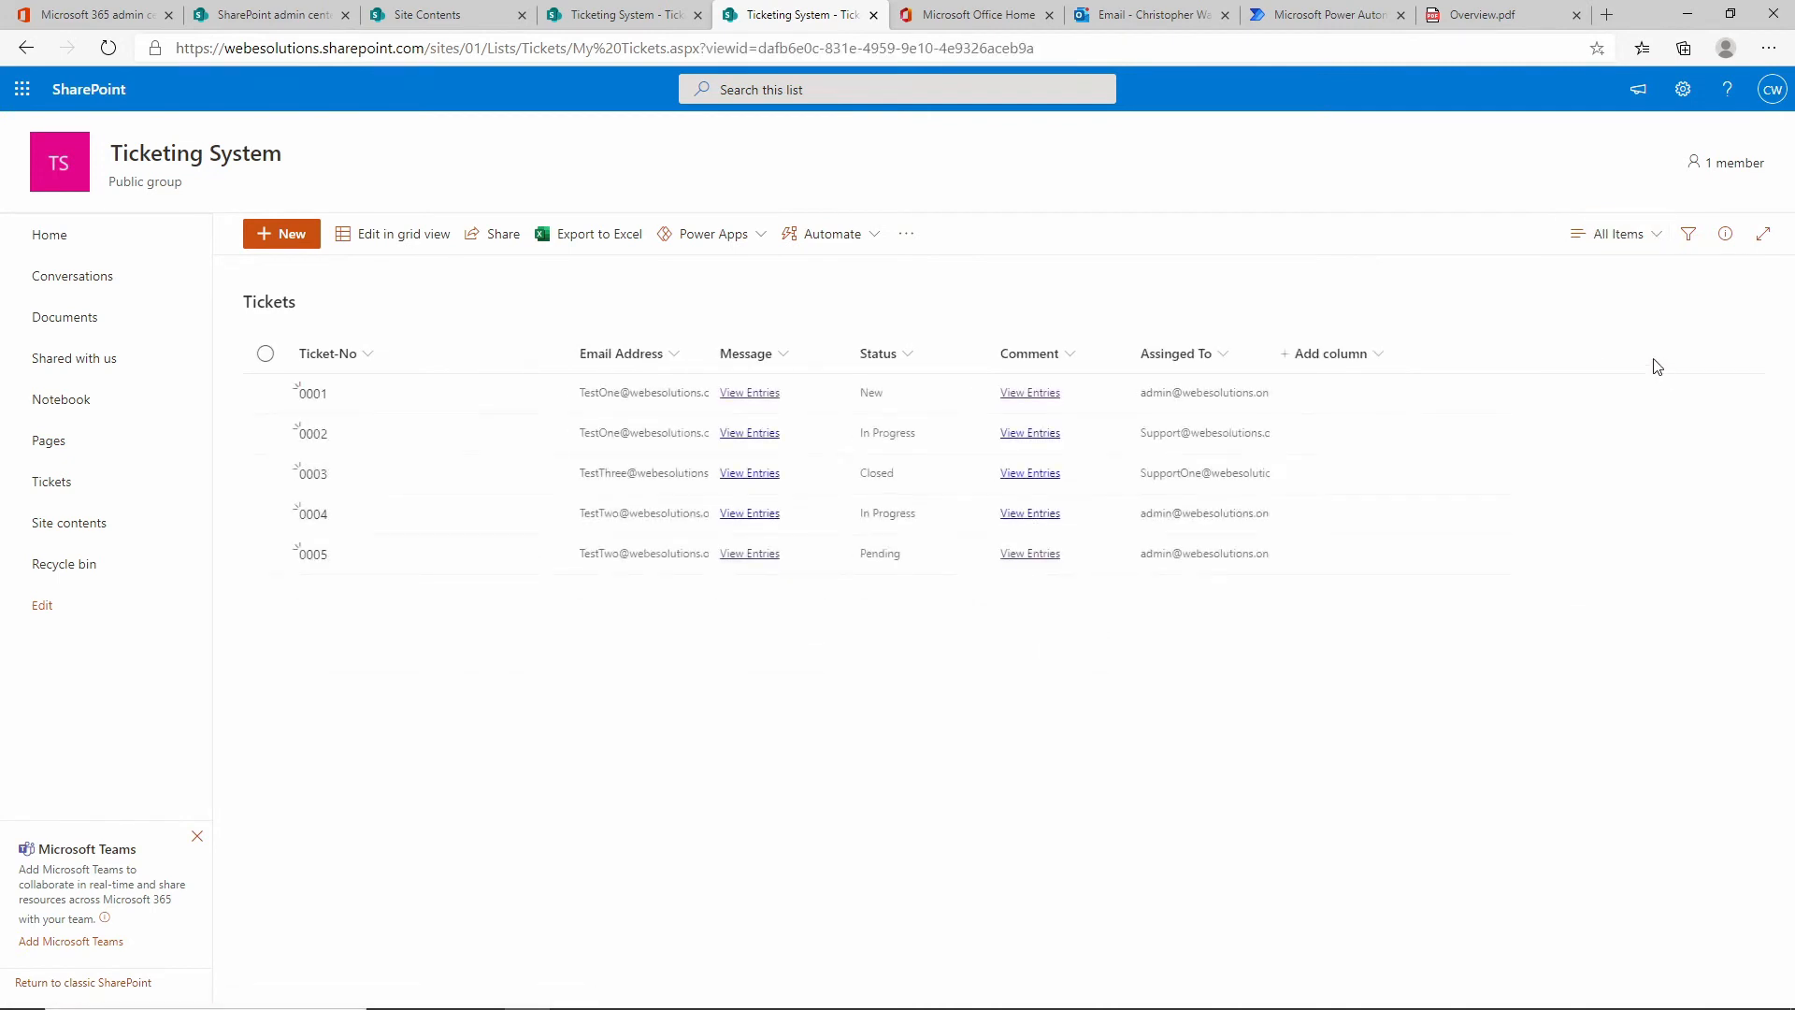
left_click(265, 394)
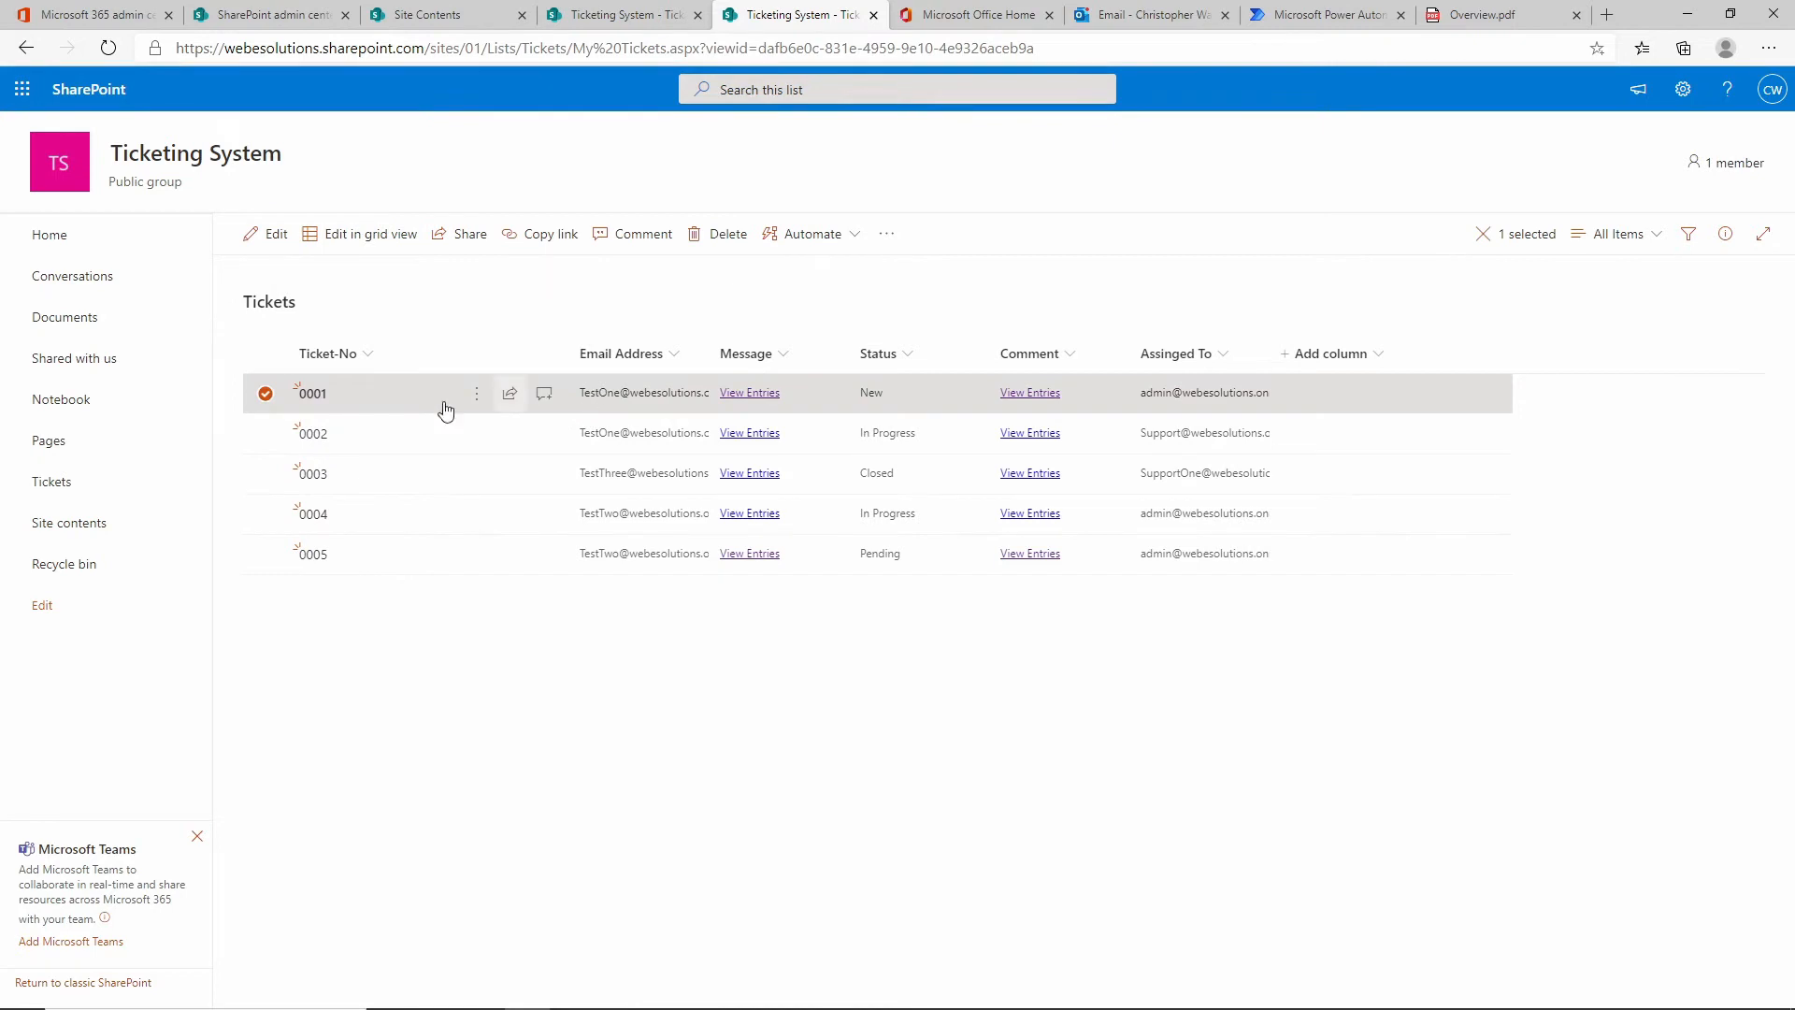
left_click(312, 394)
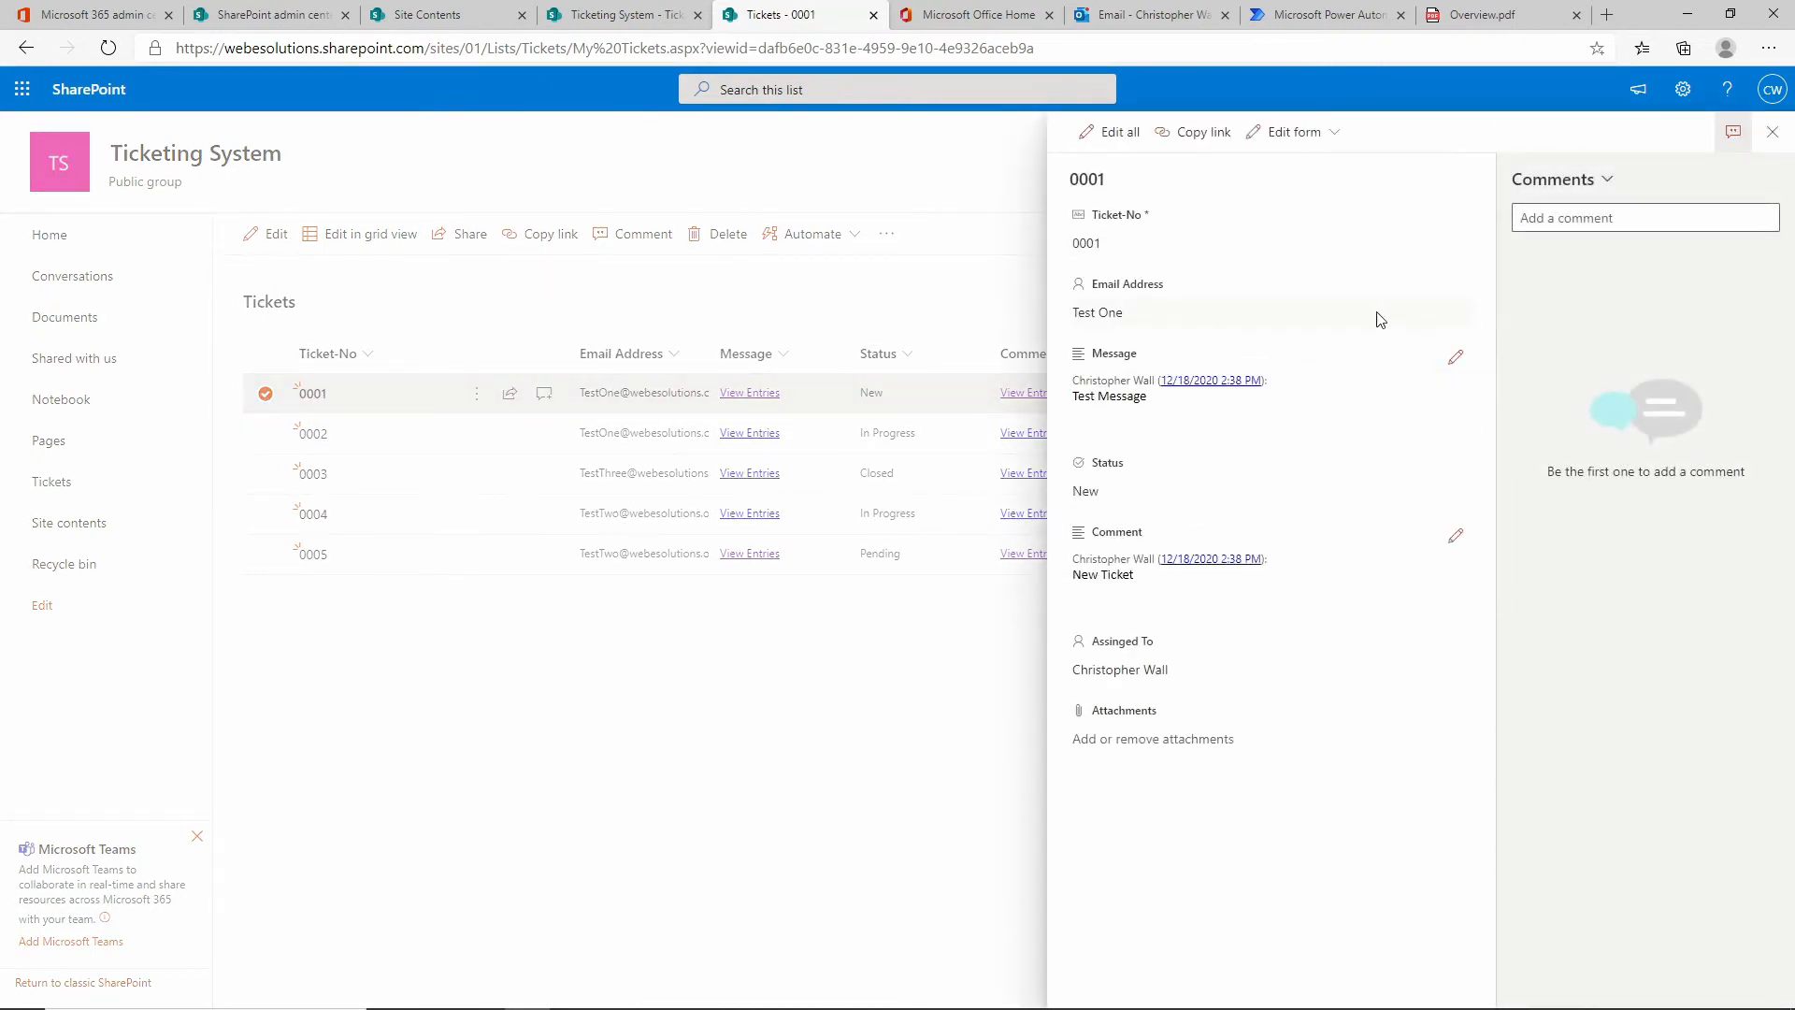
Replace the test user in Email Address with the admin user and close the details.
left_click(1333, 313)
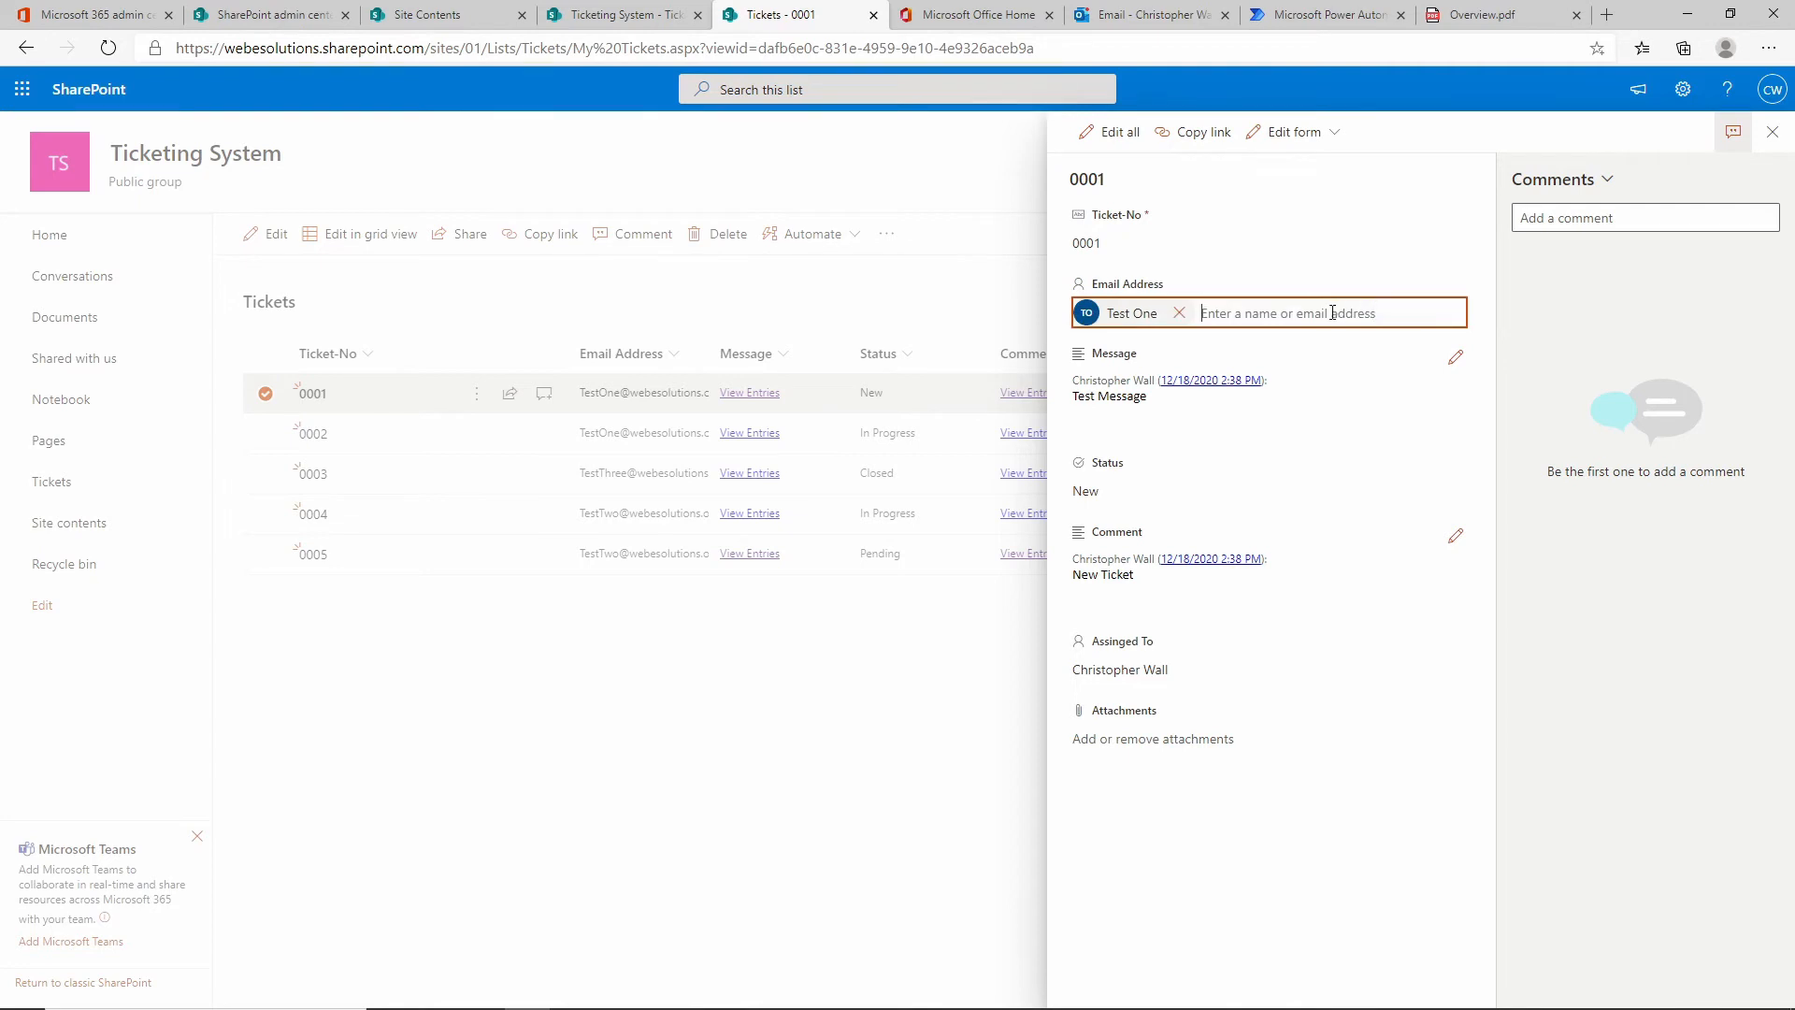
left_click(1179, 312)
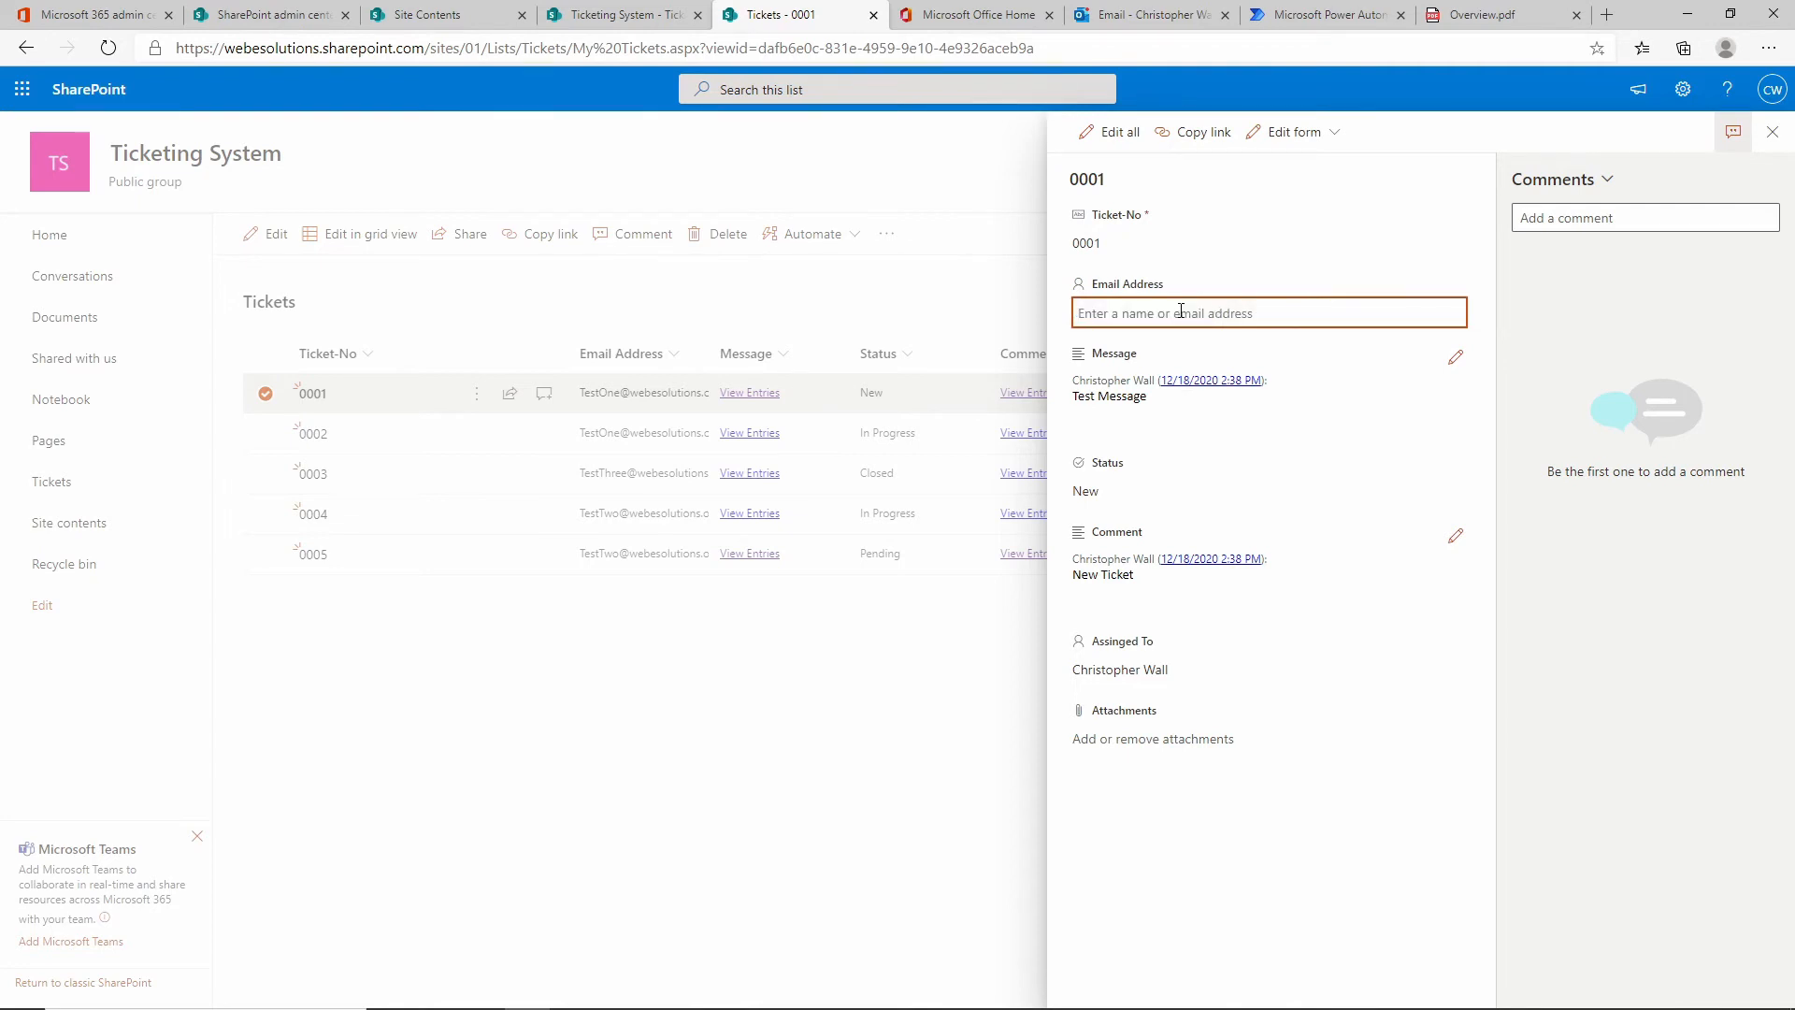
type("admin")
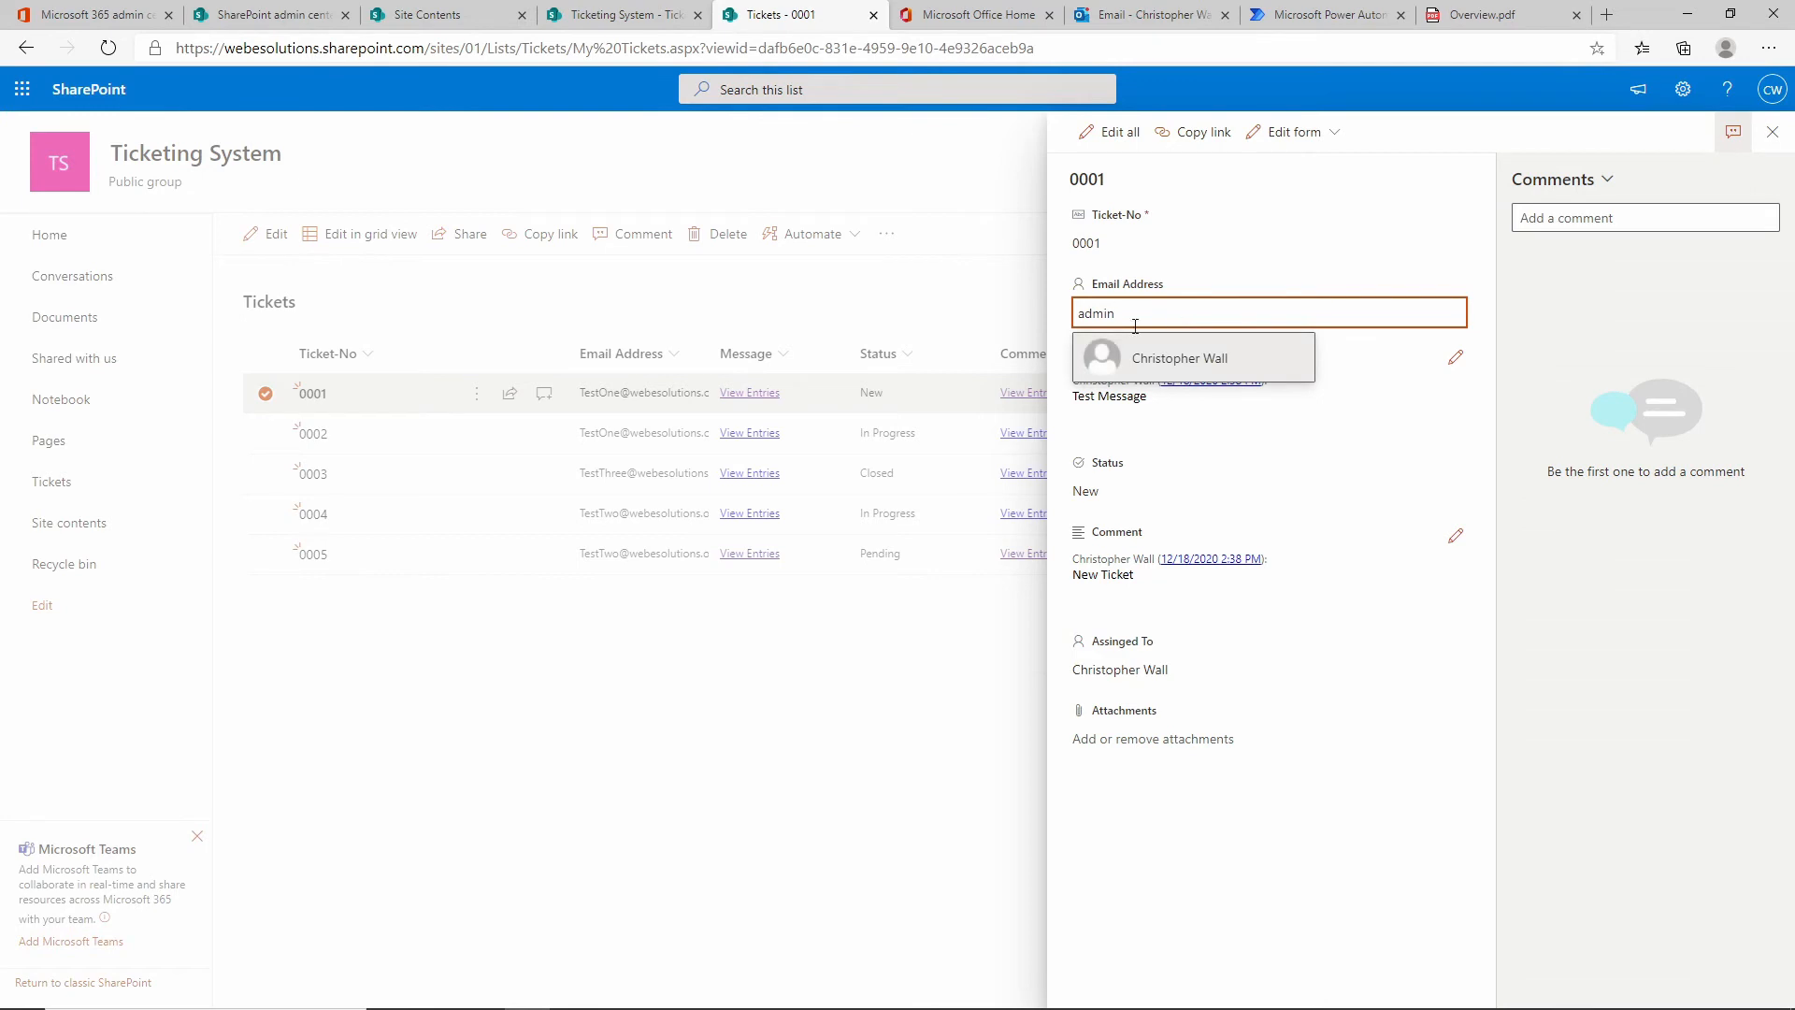
left_click(1155, 359)
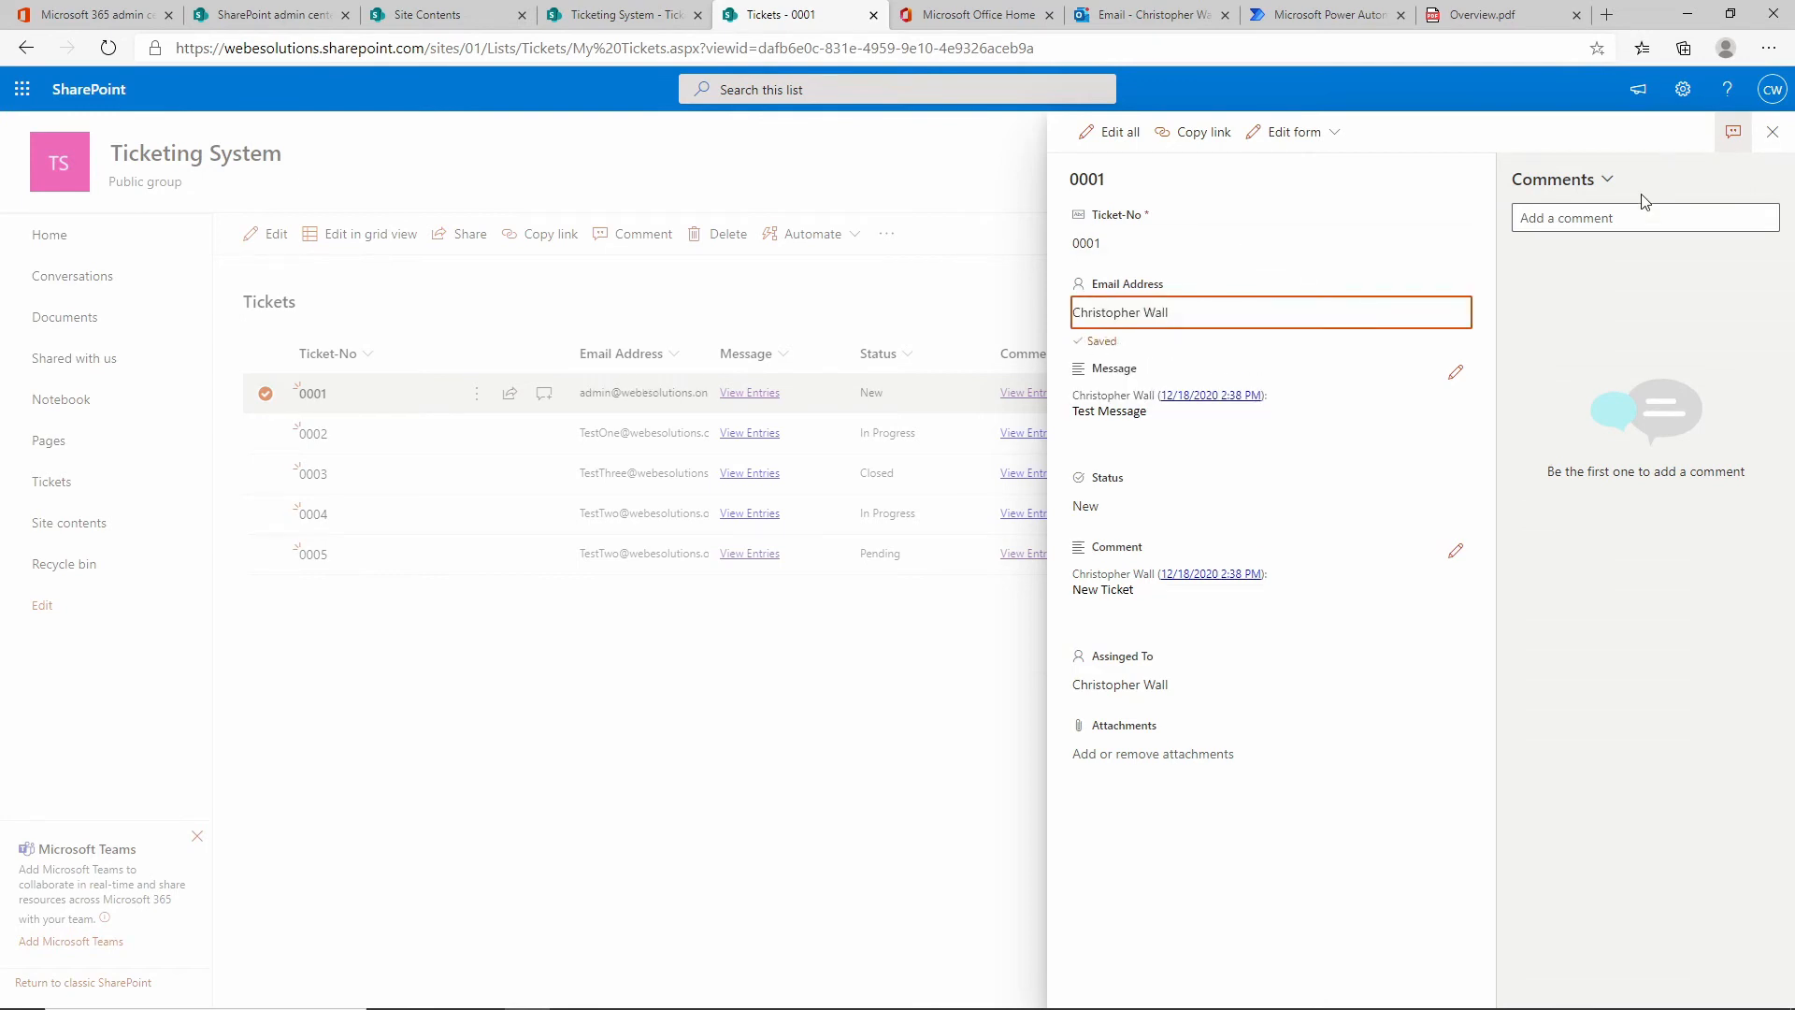
left_click(1772, 139)
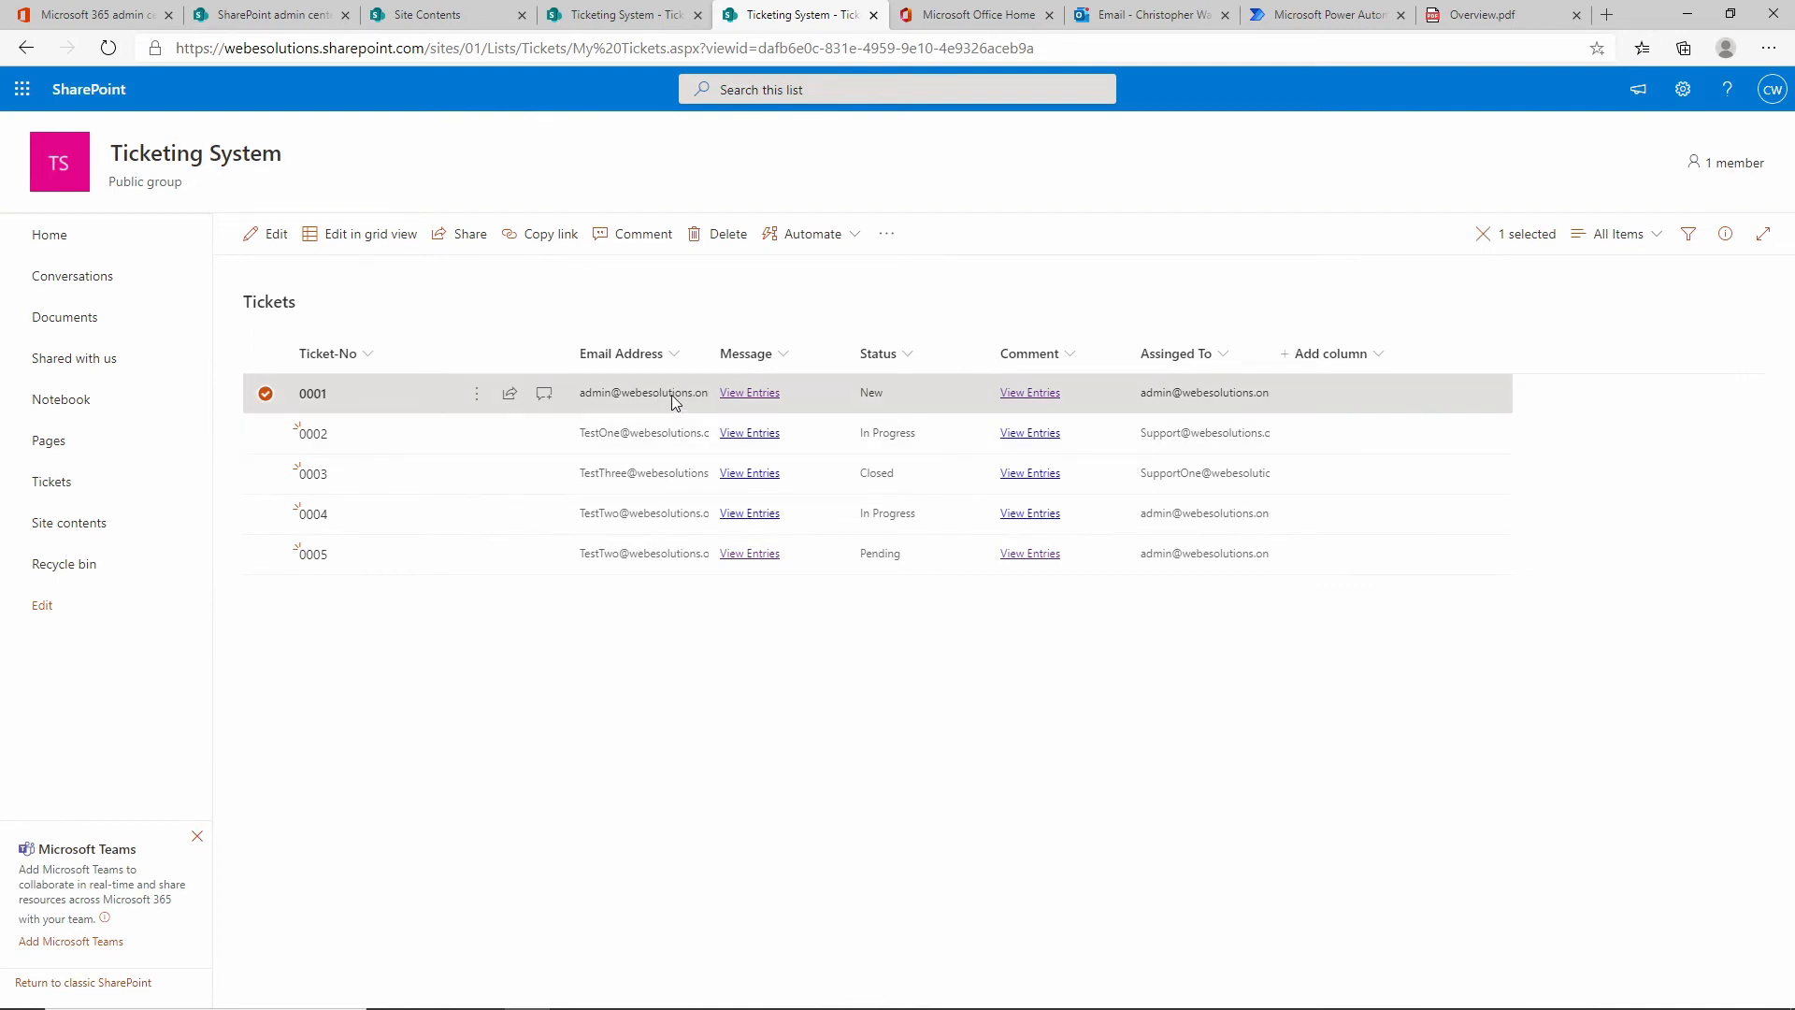
Confirm My Tickets lists ticket 0001 after a page refresh, then return to All Items.
left_click(1656, 245)
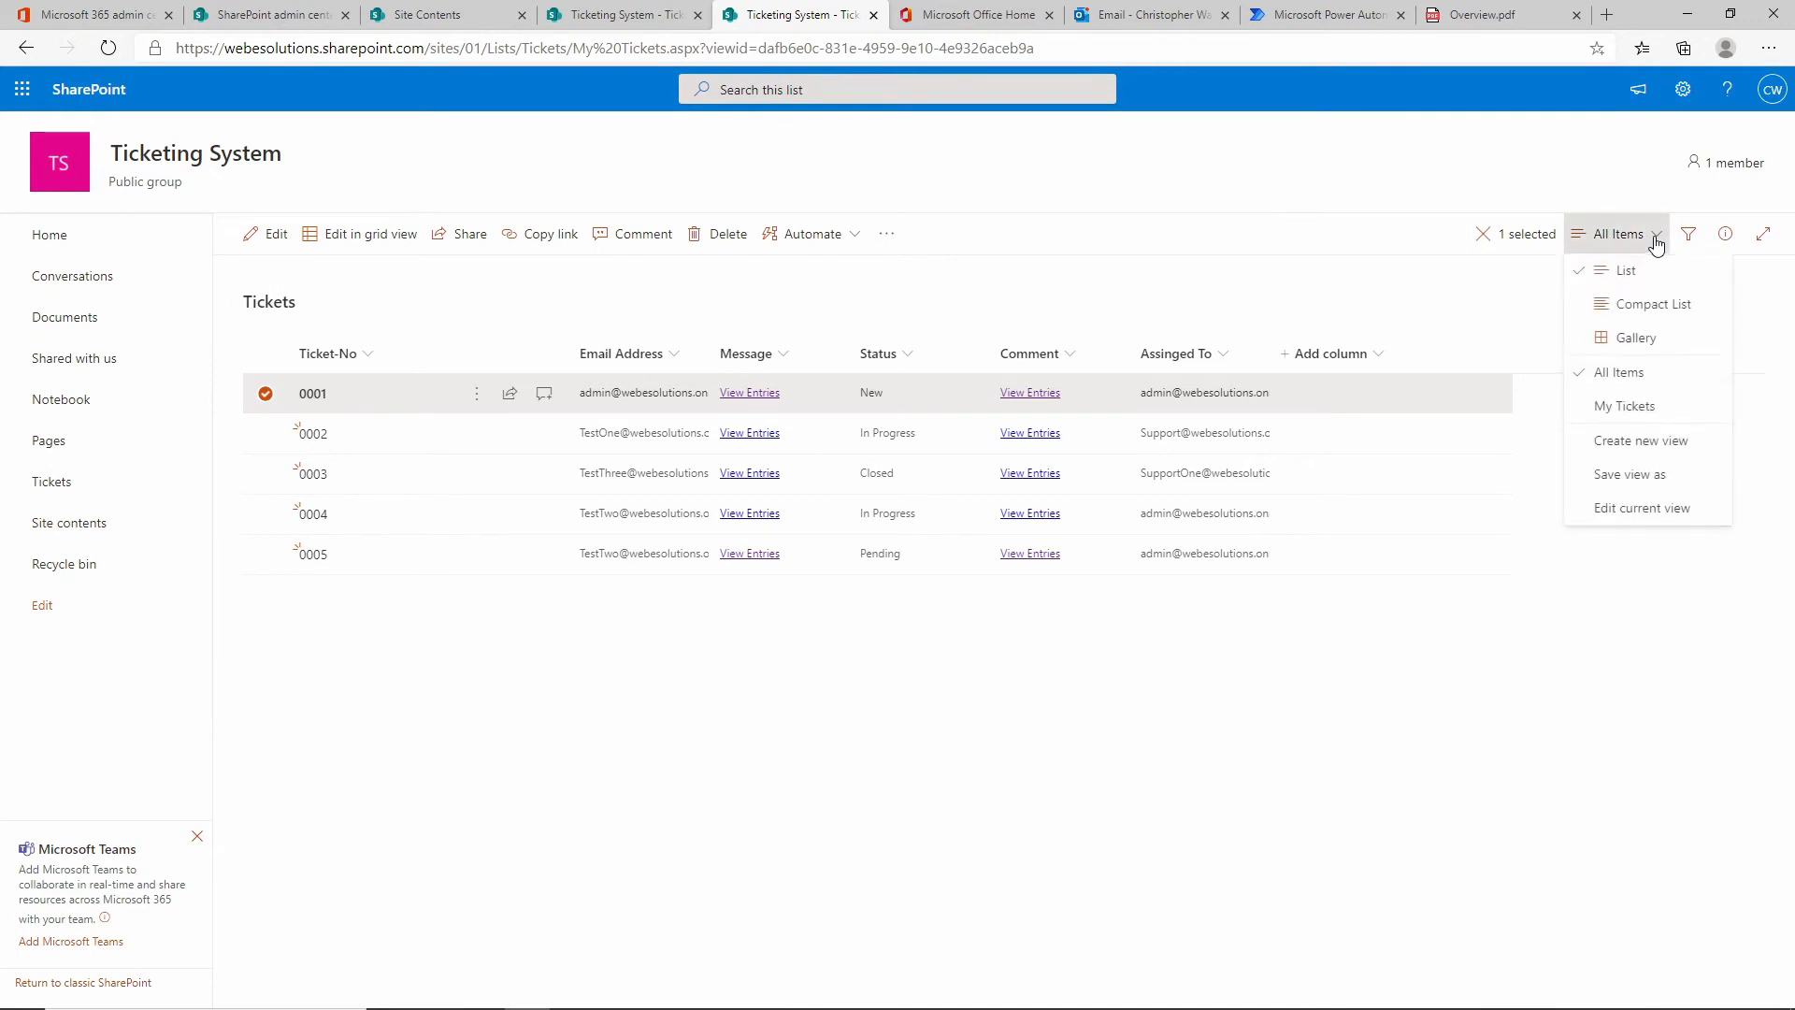
left_click(1657, 412)
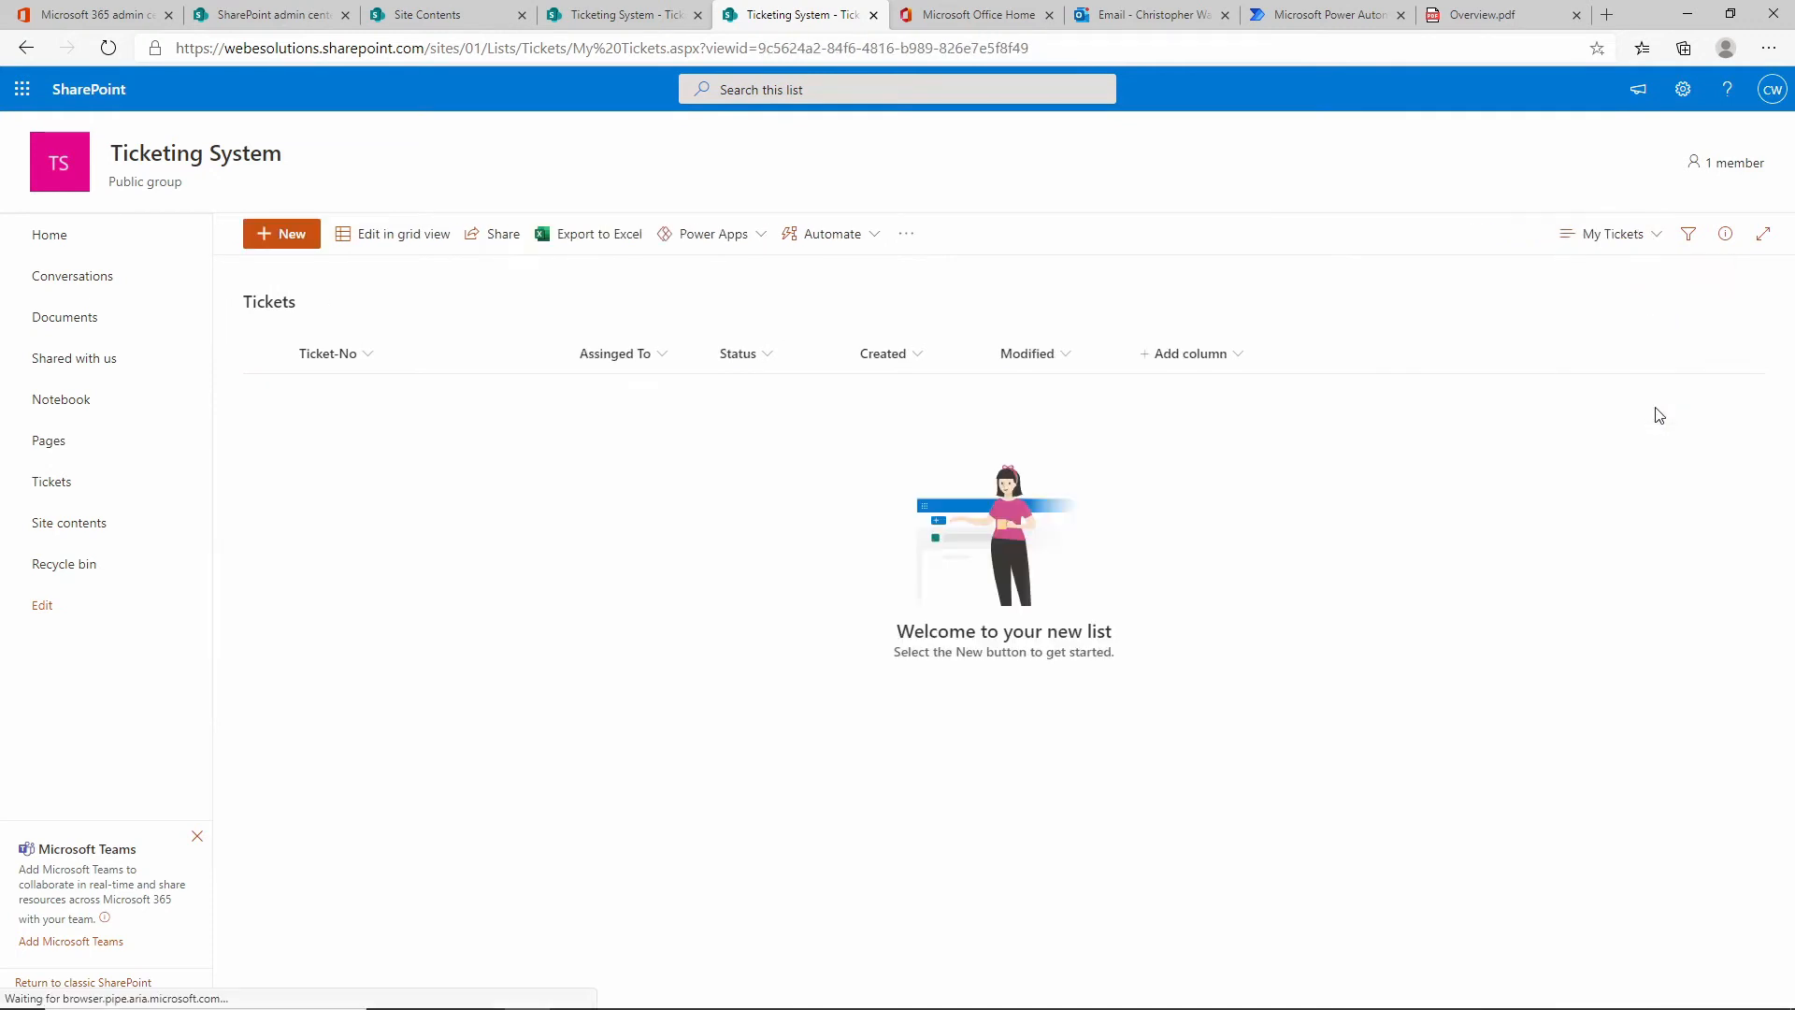
left_click(108, 49)
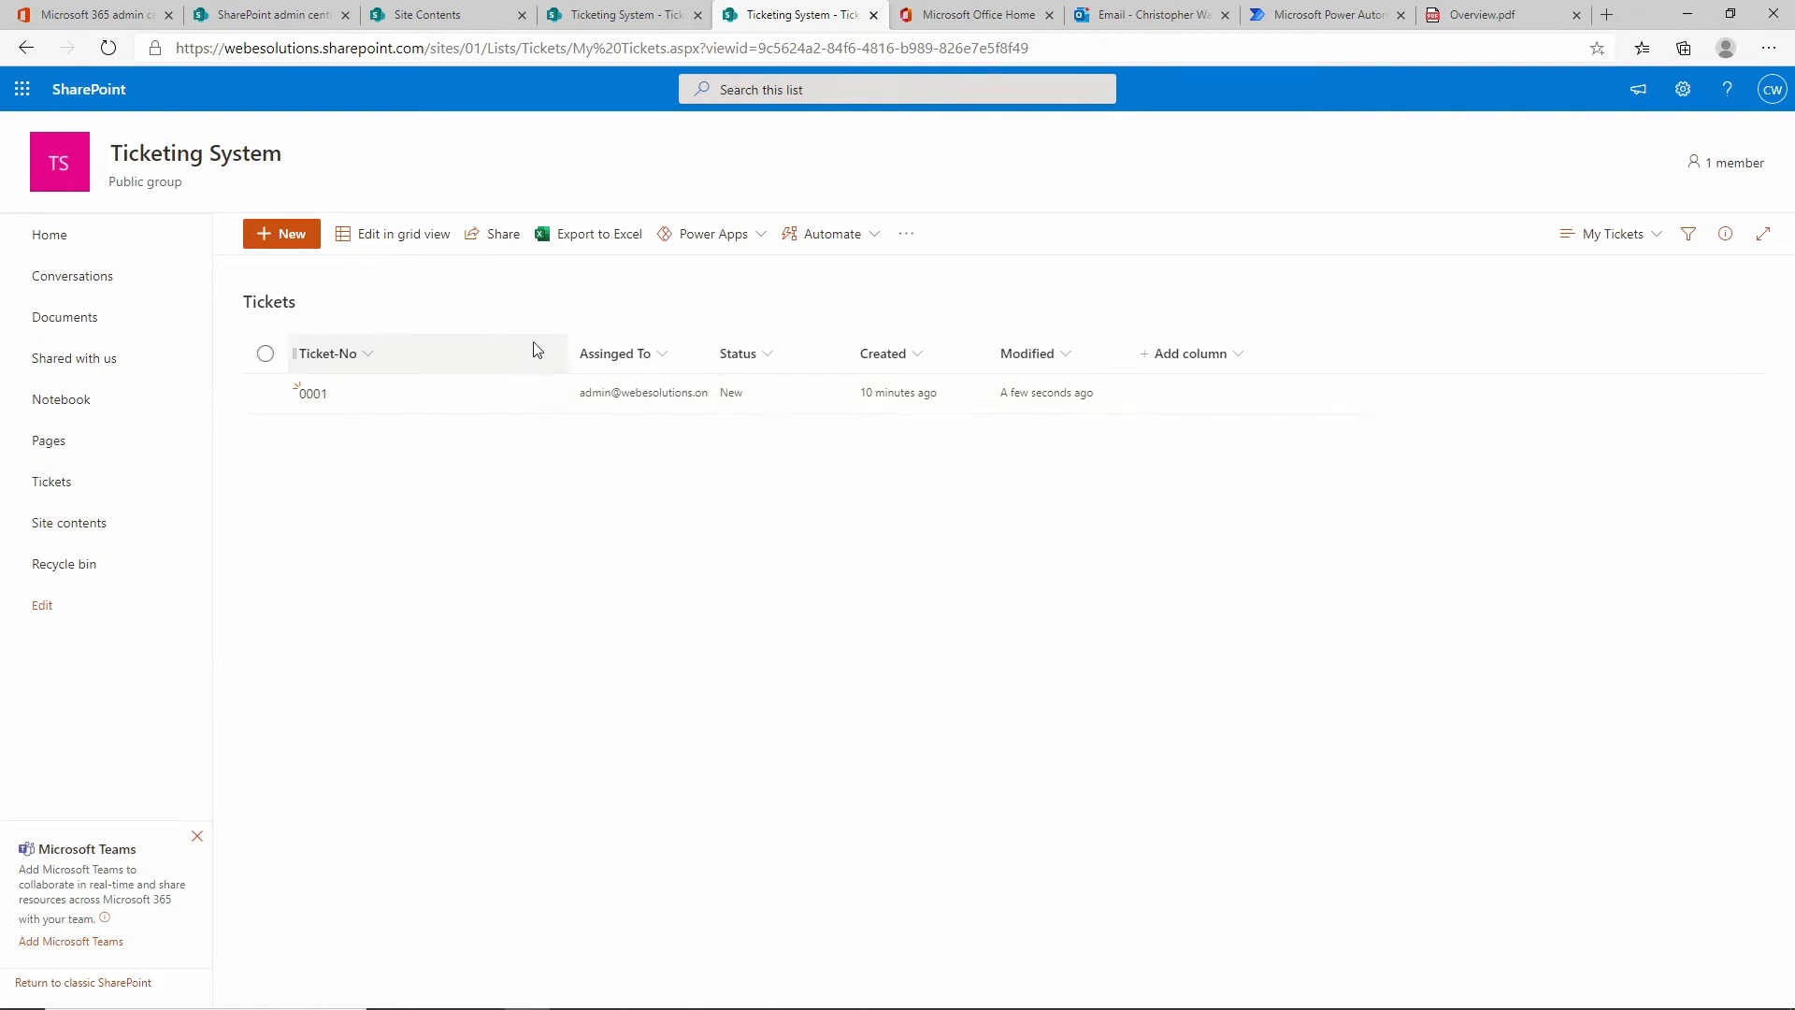
left_click(1652, 250)
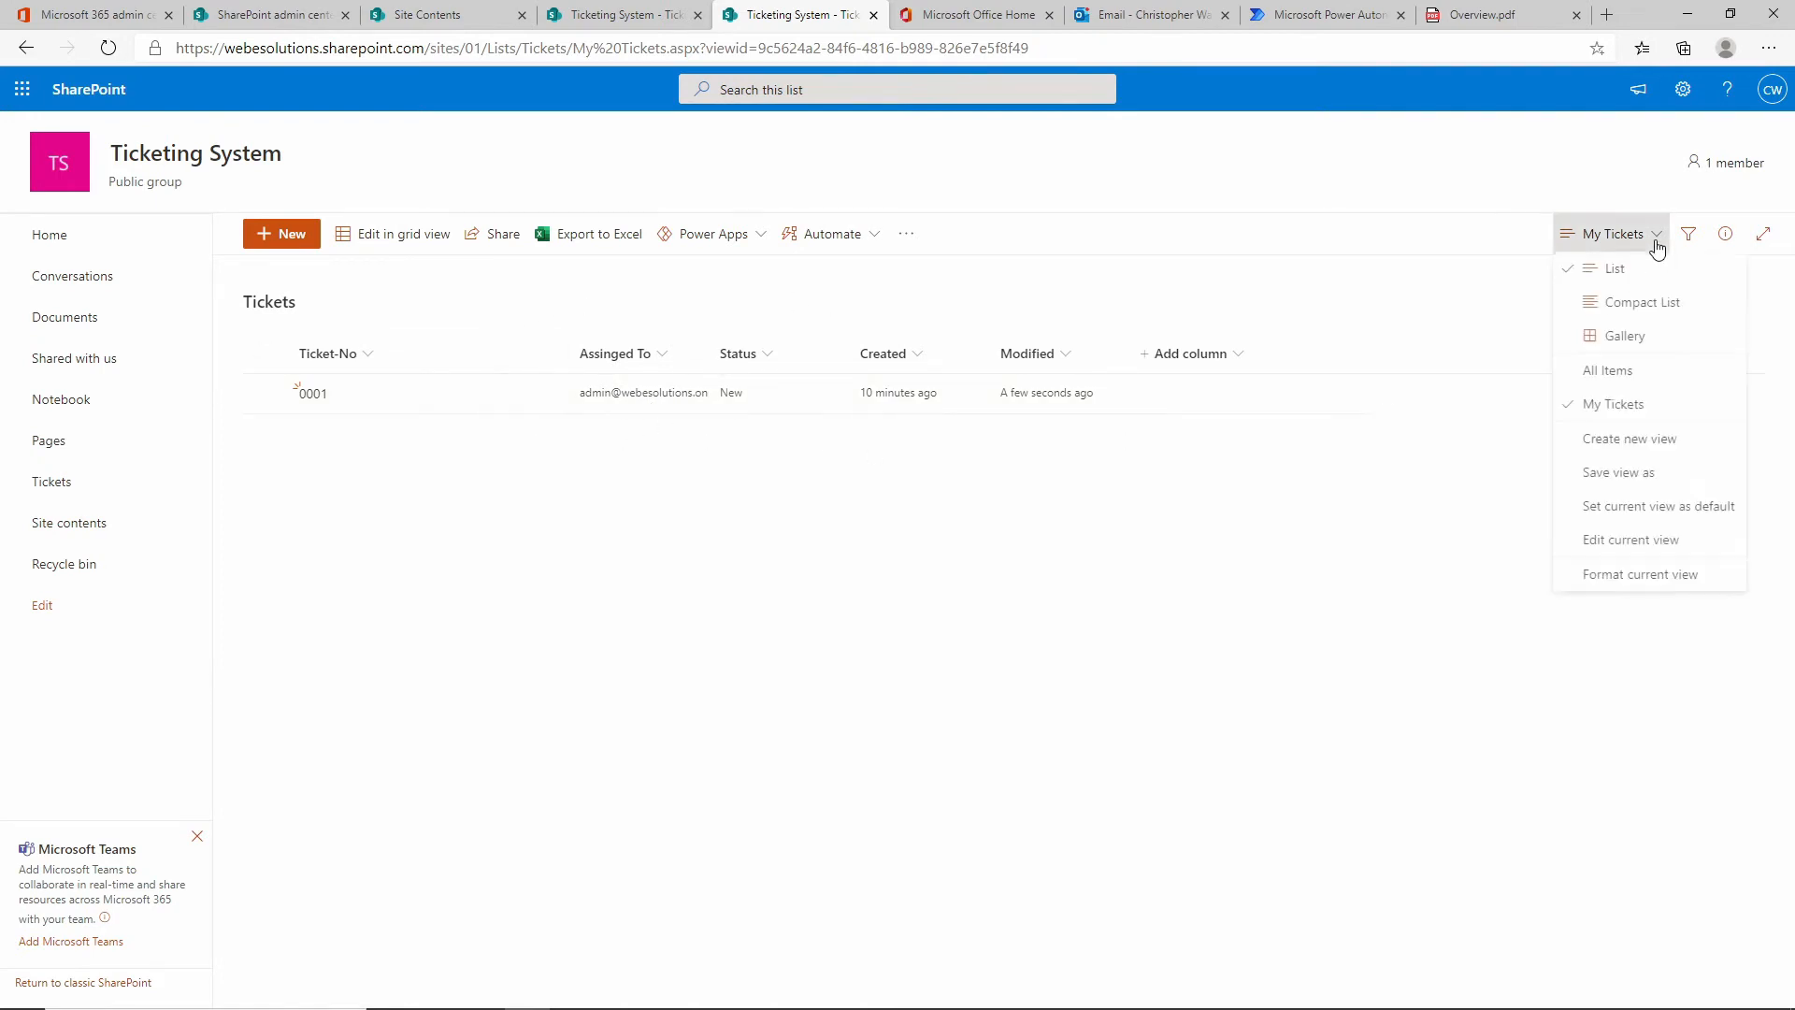
left_click(1659, 373)
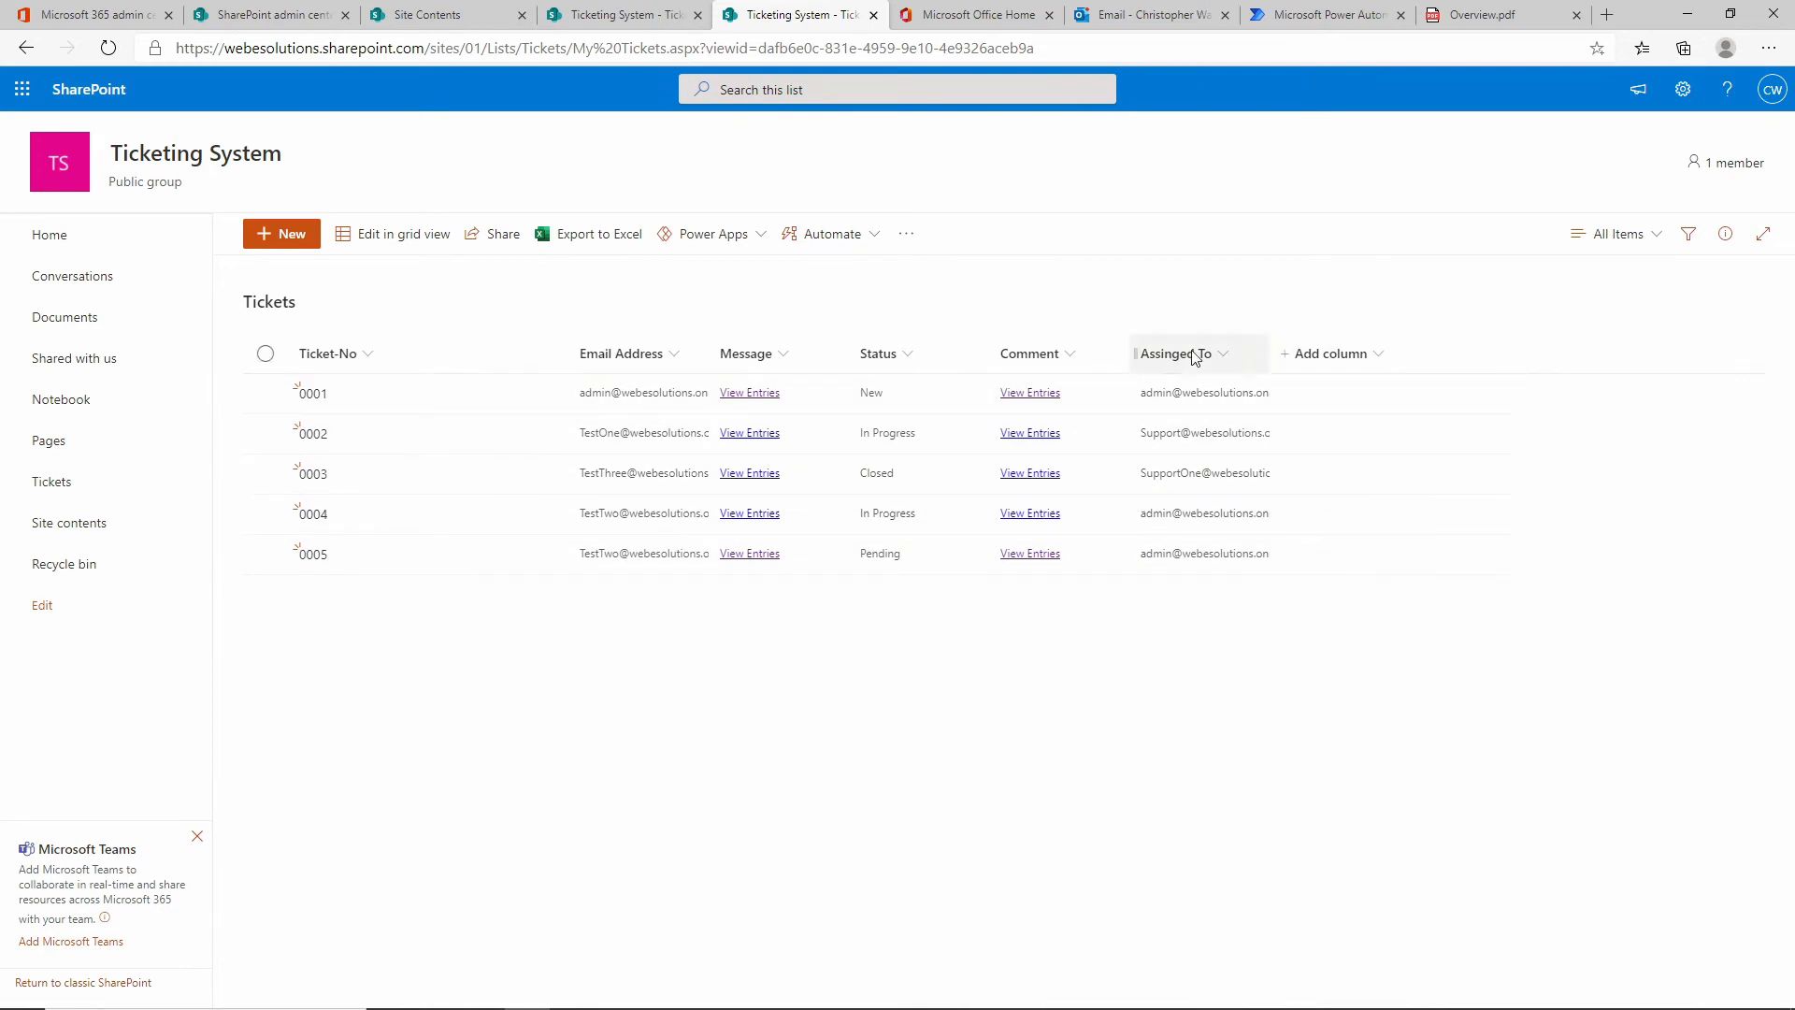
Start a new Tickets view and name it Assigned To Me.
left_click(1653, 236)
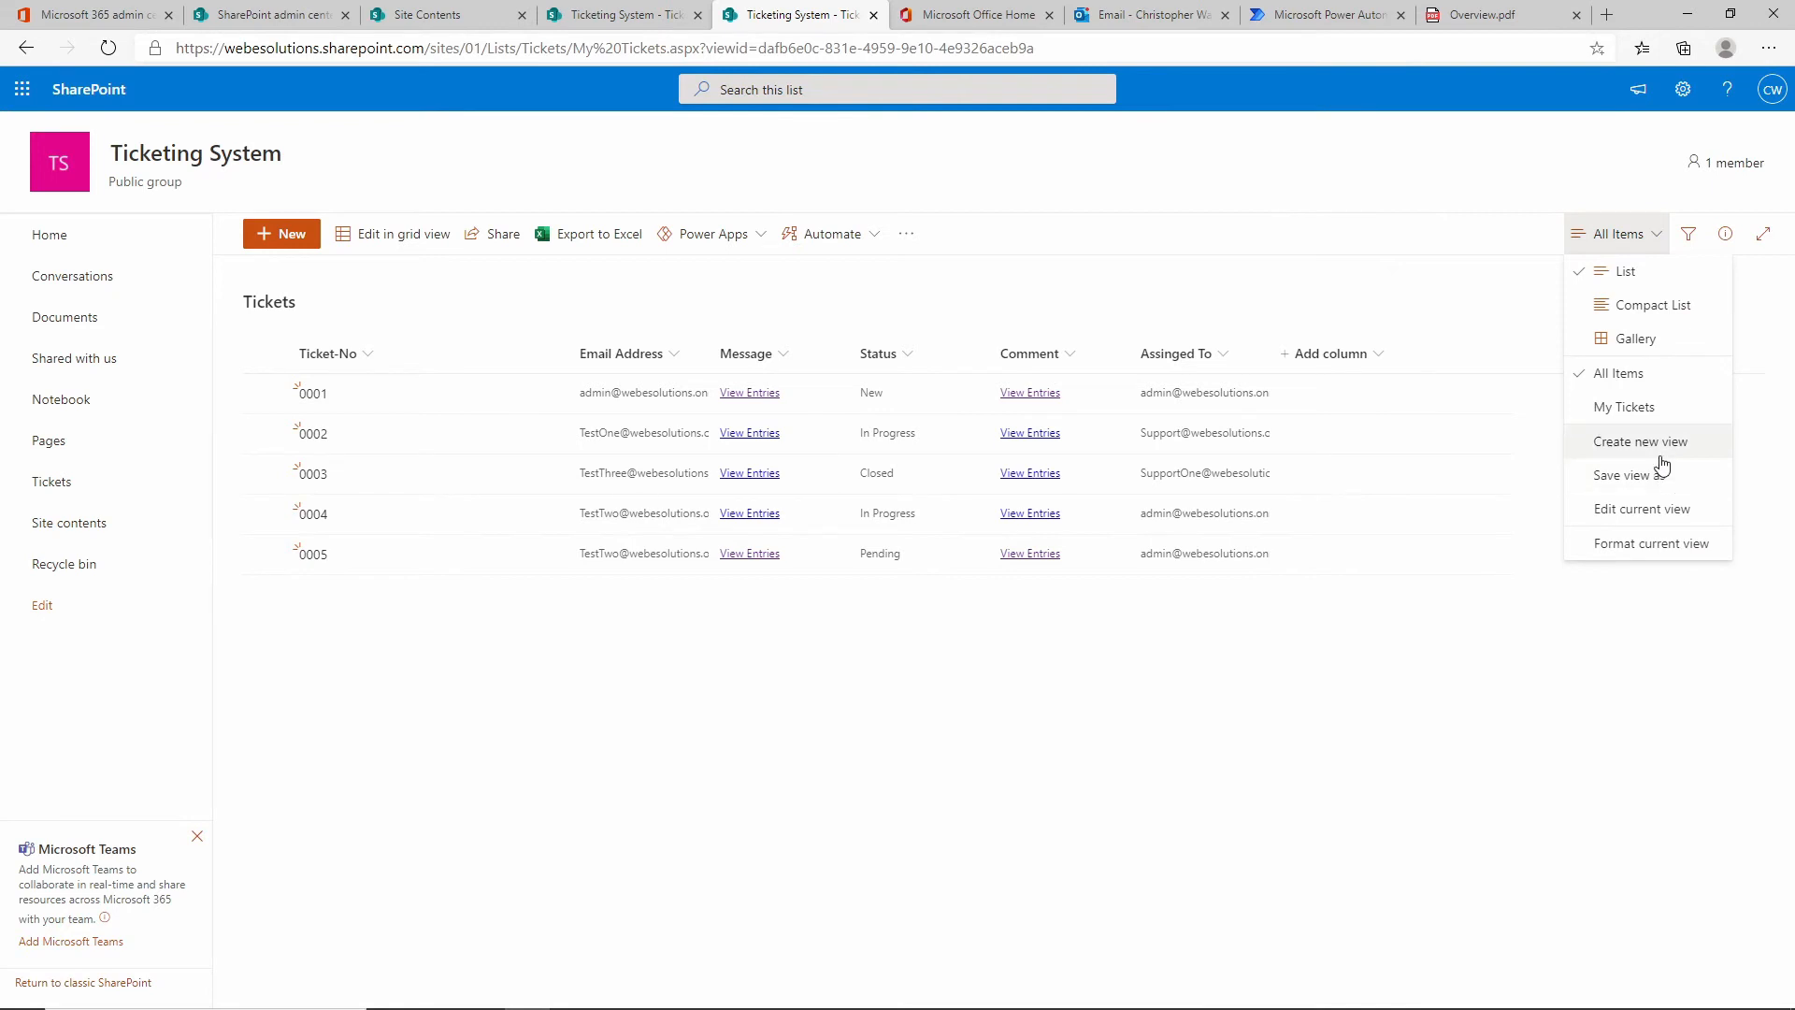
left_click(1659, 452)
left_click(695, 465)
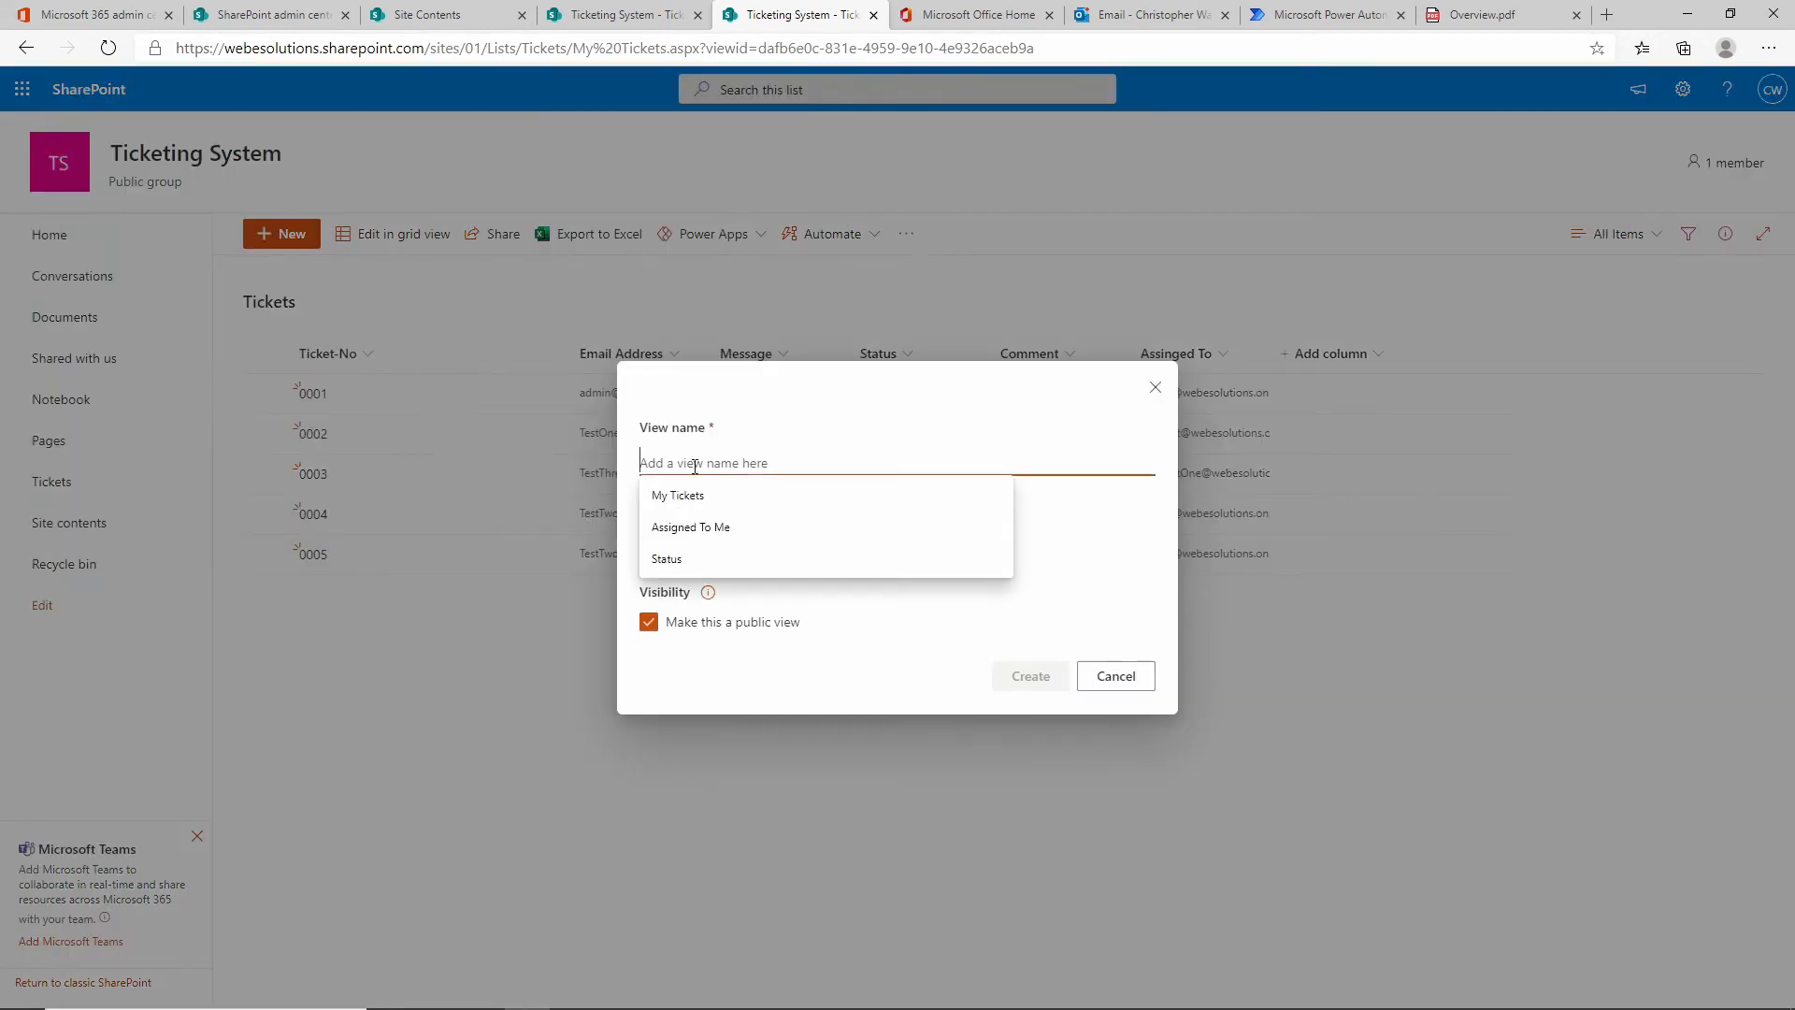
Create a view named Assigned To Me and open it with Edit current view.
left_click(718, 540)
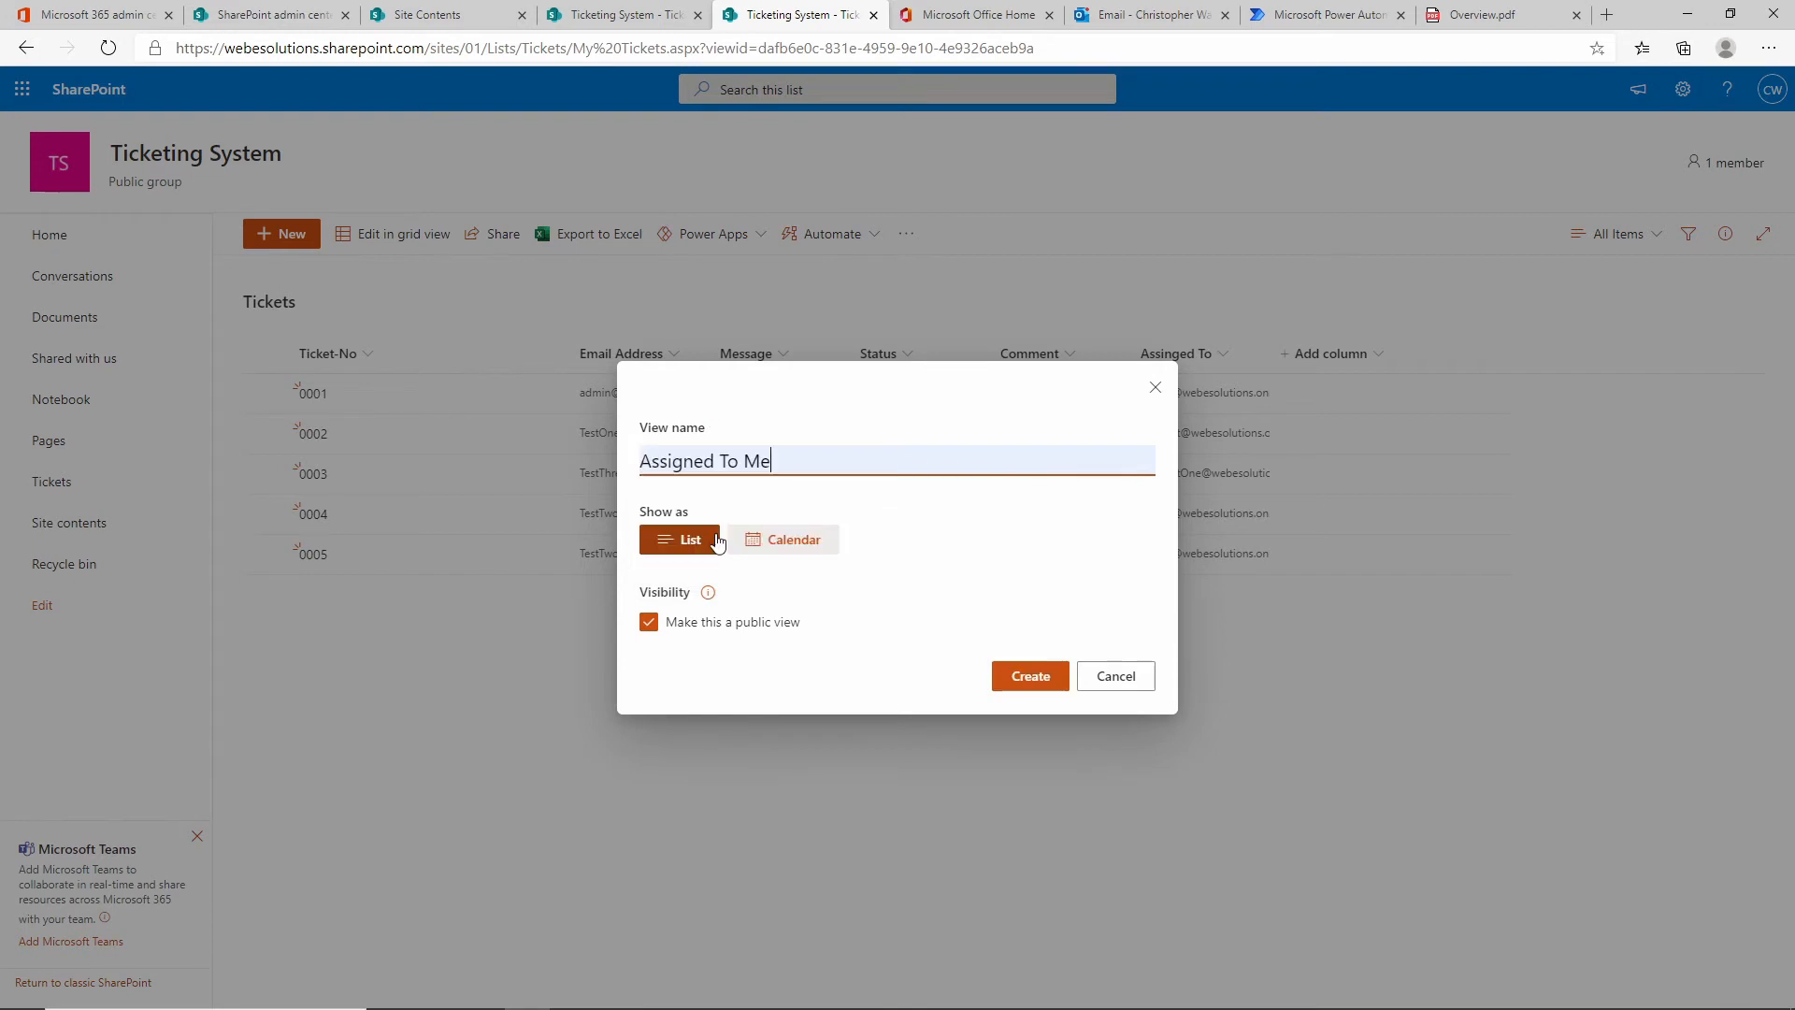
left_click(1031, 678)
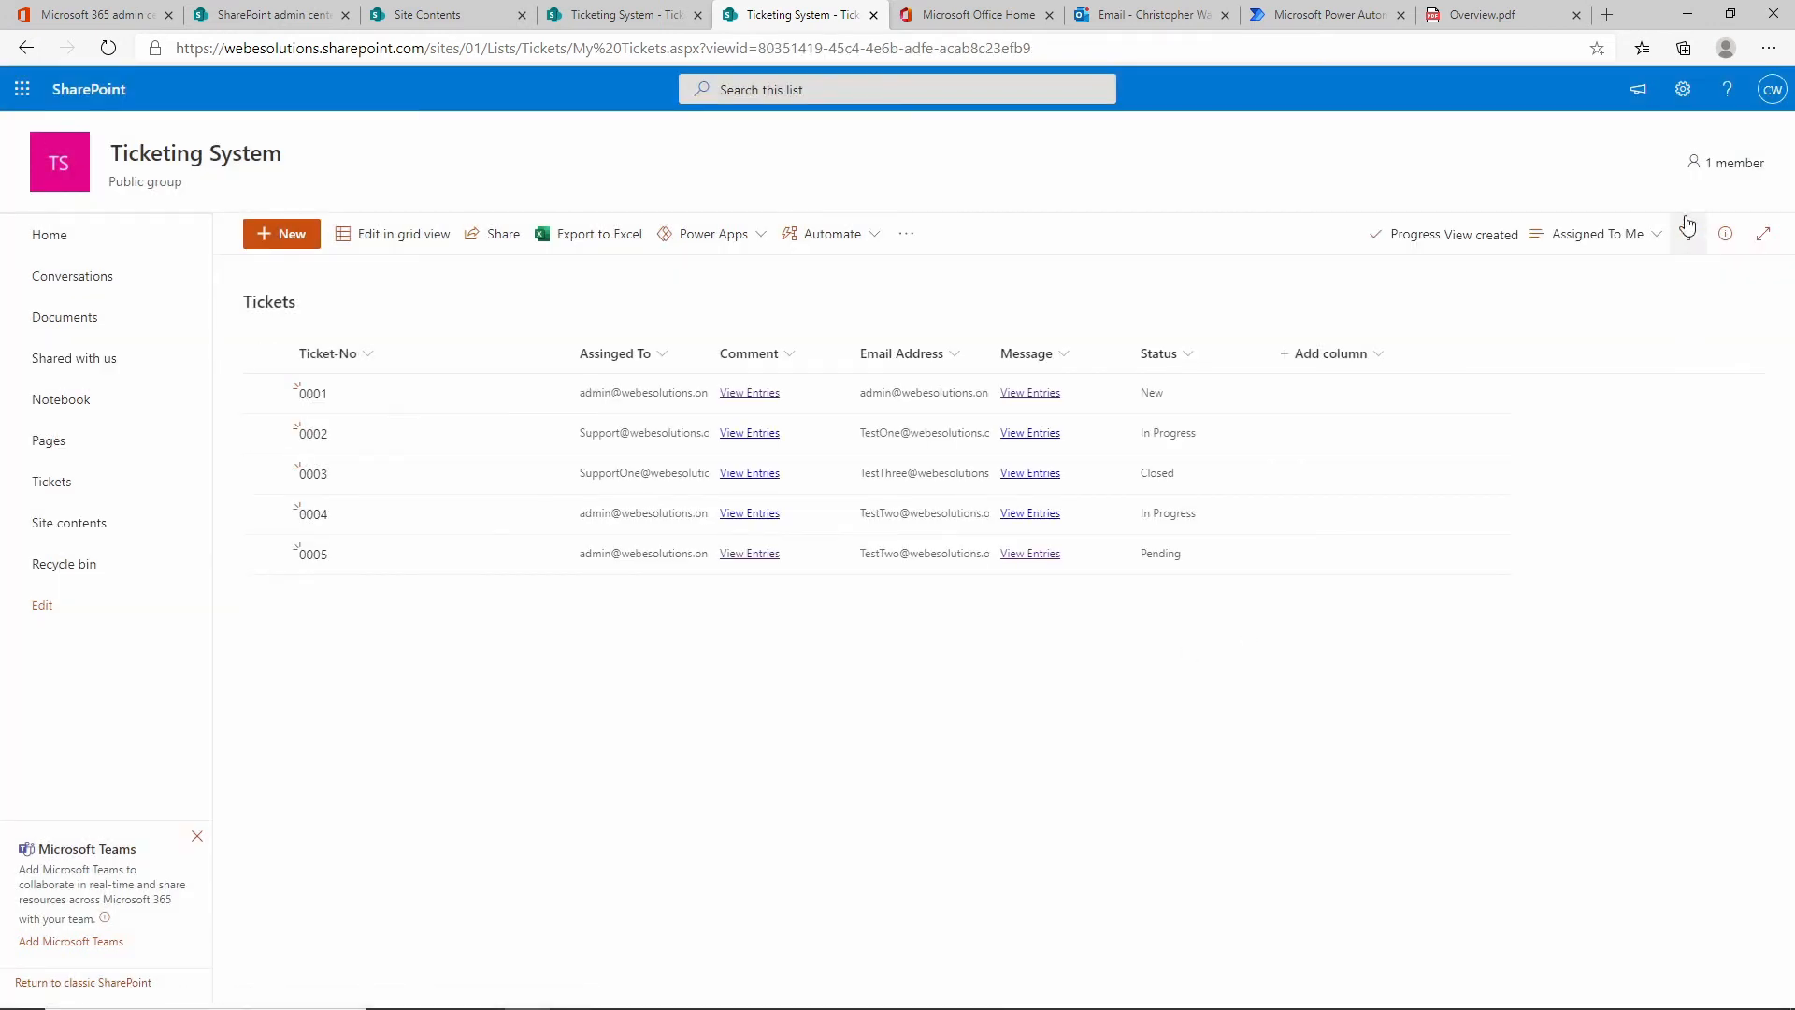
left_click(1645, 248)
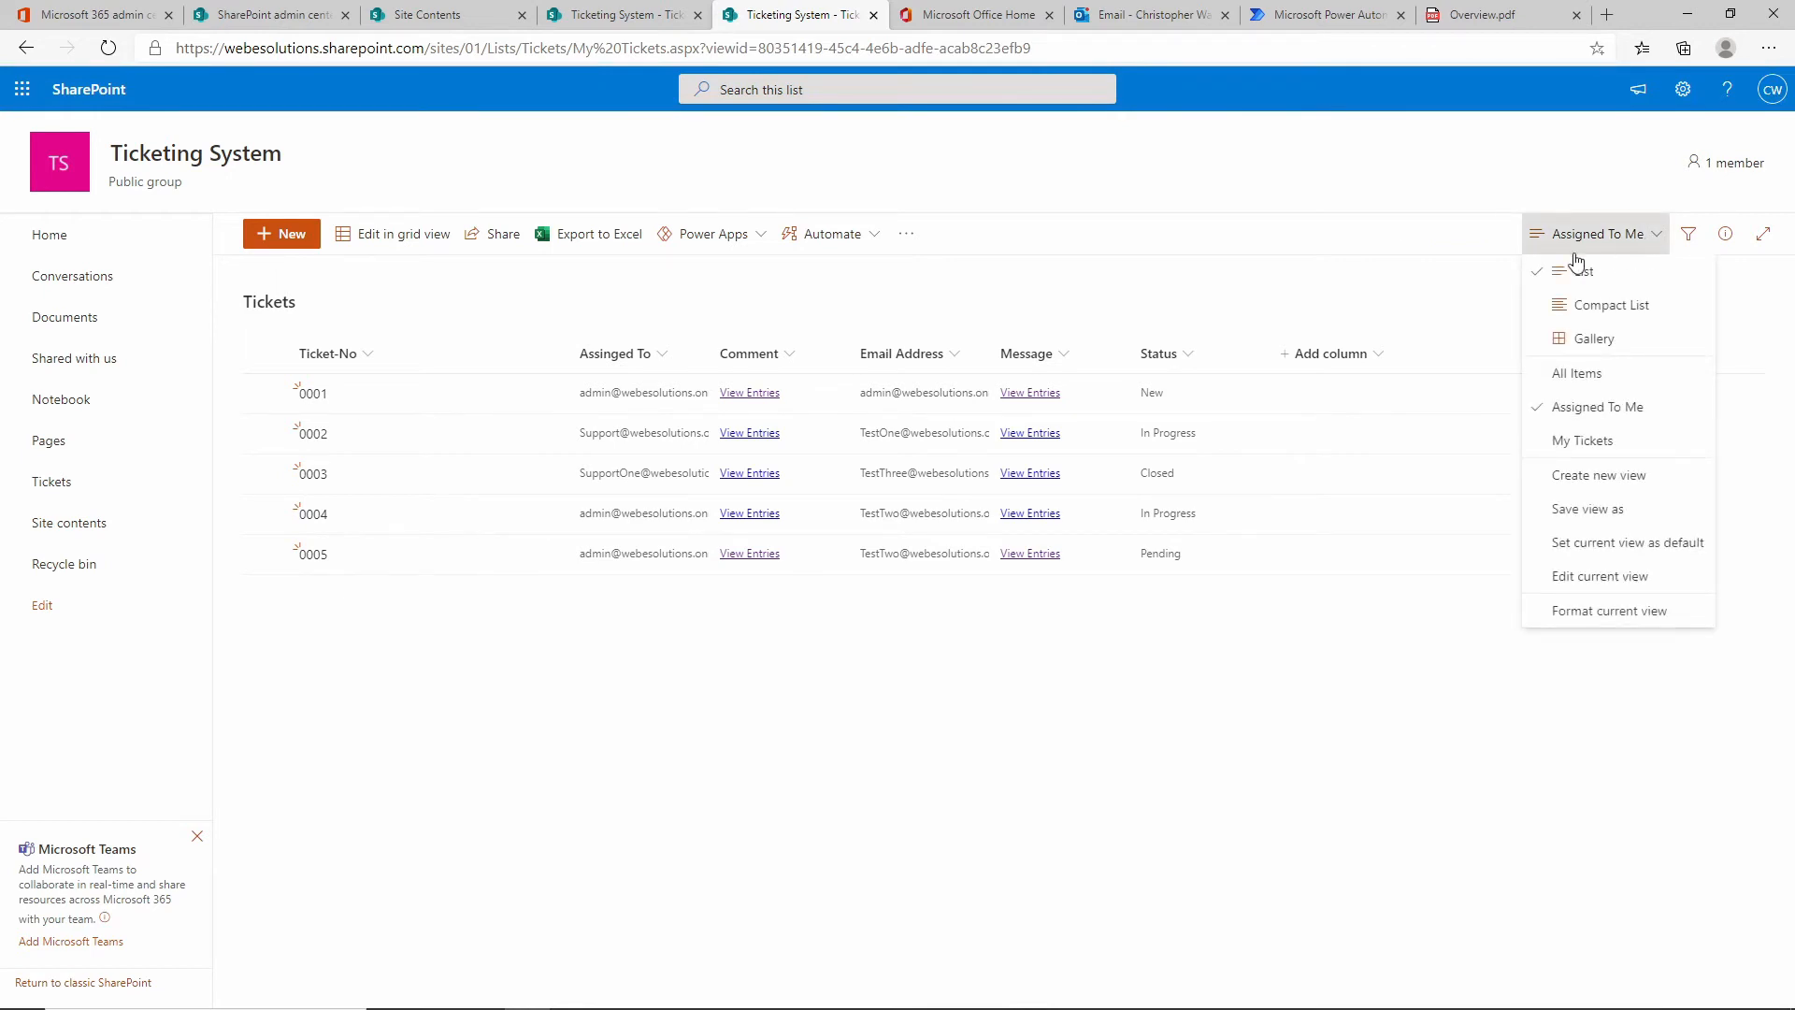
left_click(1625, 580)
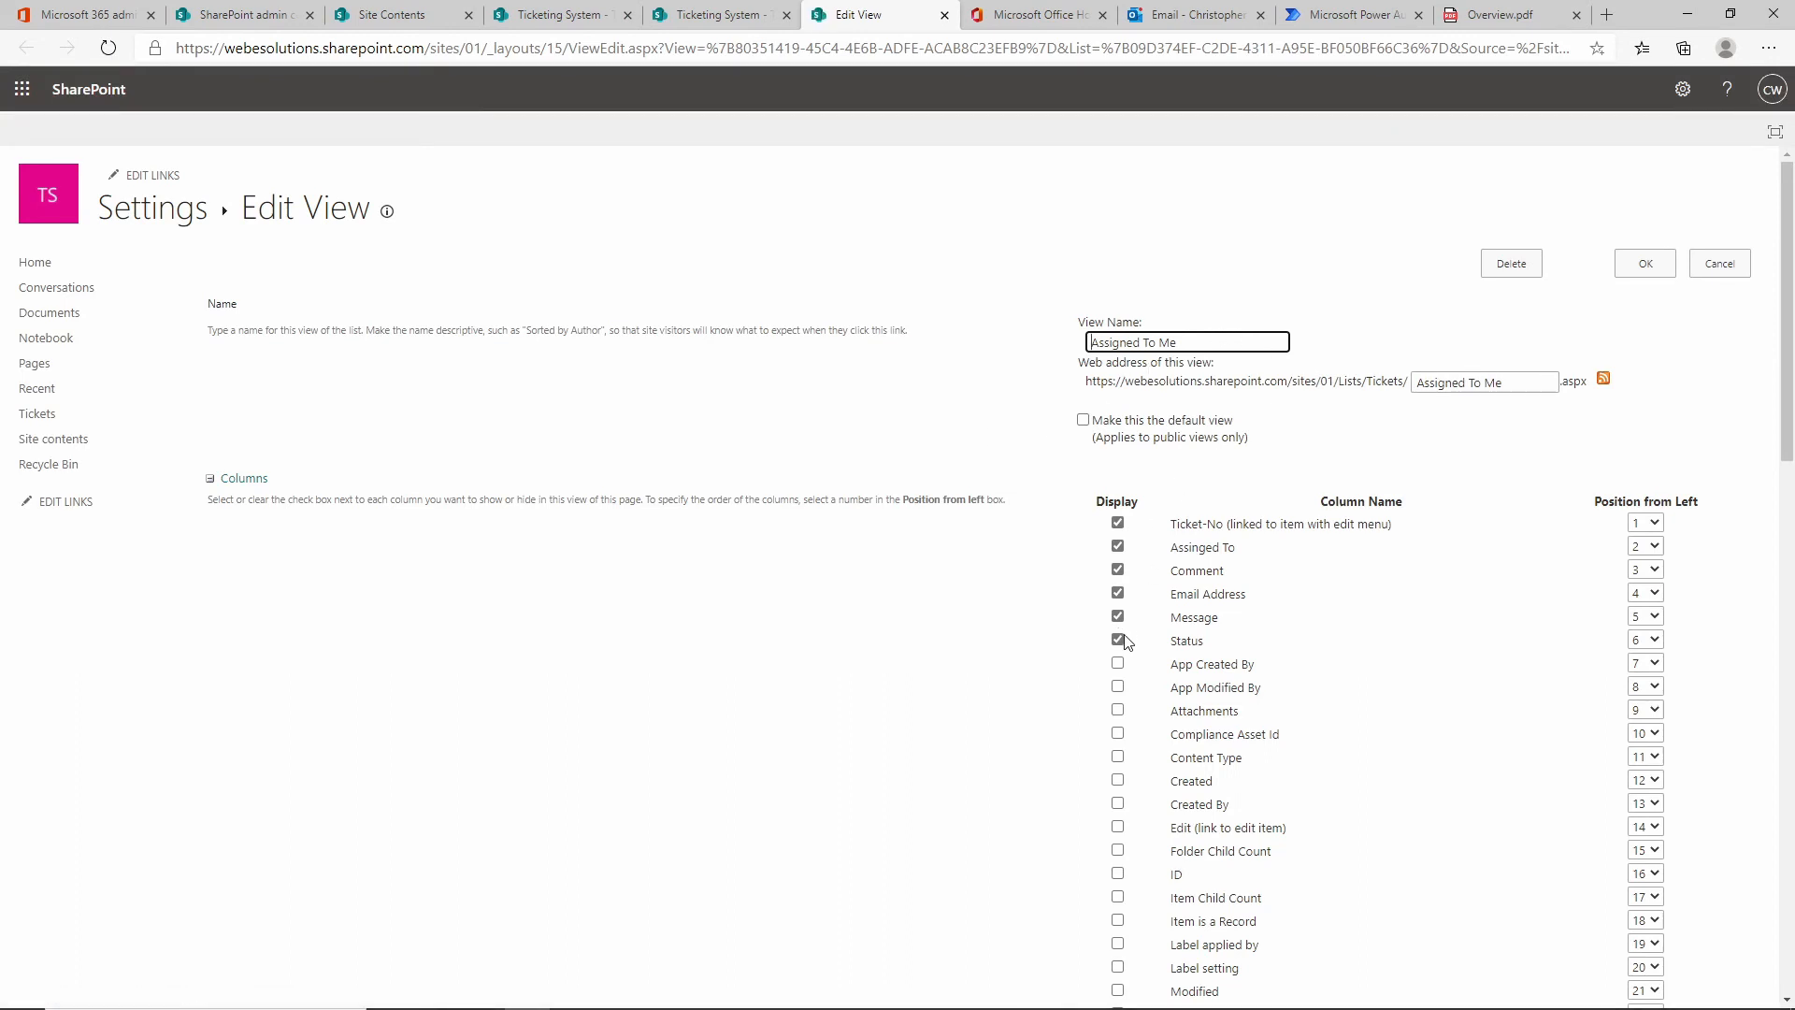
Hide the Assigned To and Message columns in the Assigned To Me view.
left_click(1117, 546)
left_click(1118, 616)
scroll(1365, 613, "down", 10)
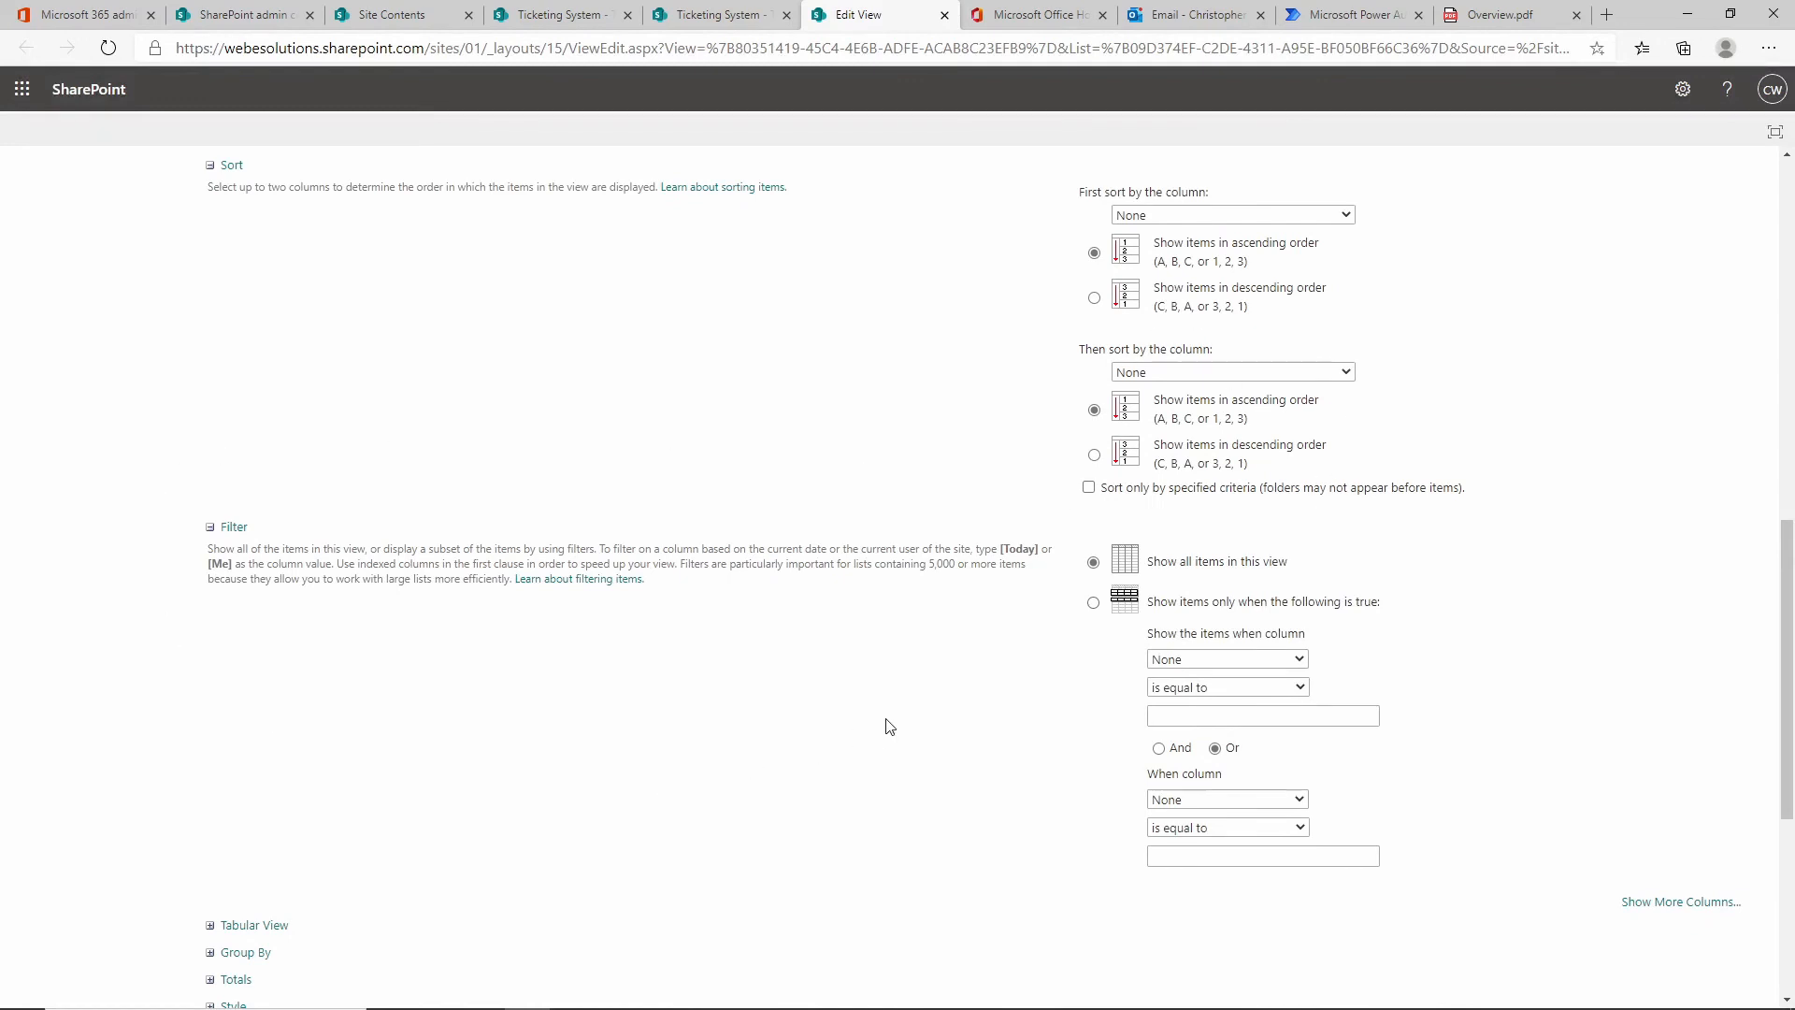
Filter the view to Assigned To is equal to [Me] and save it.
left_click(1175, 606)
left_click(1298, 660)
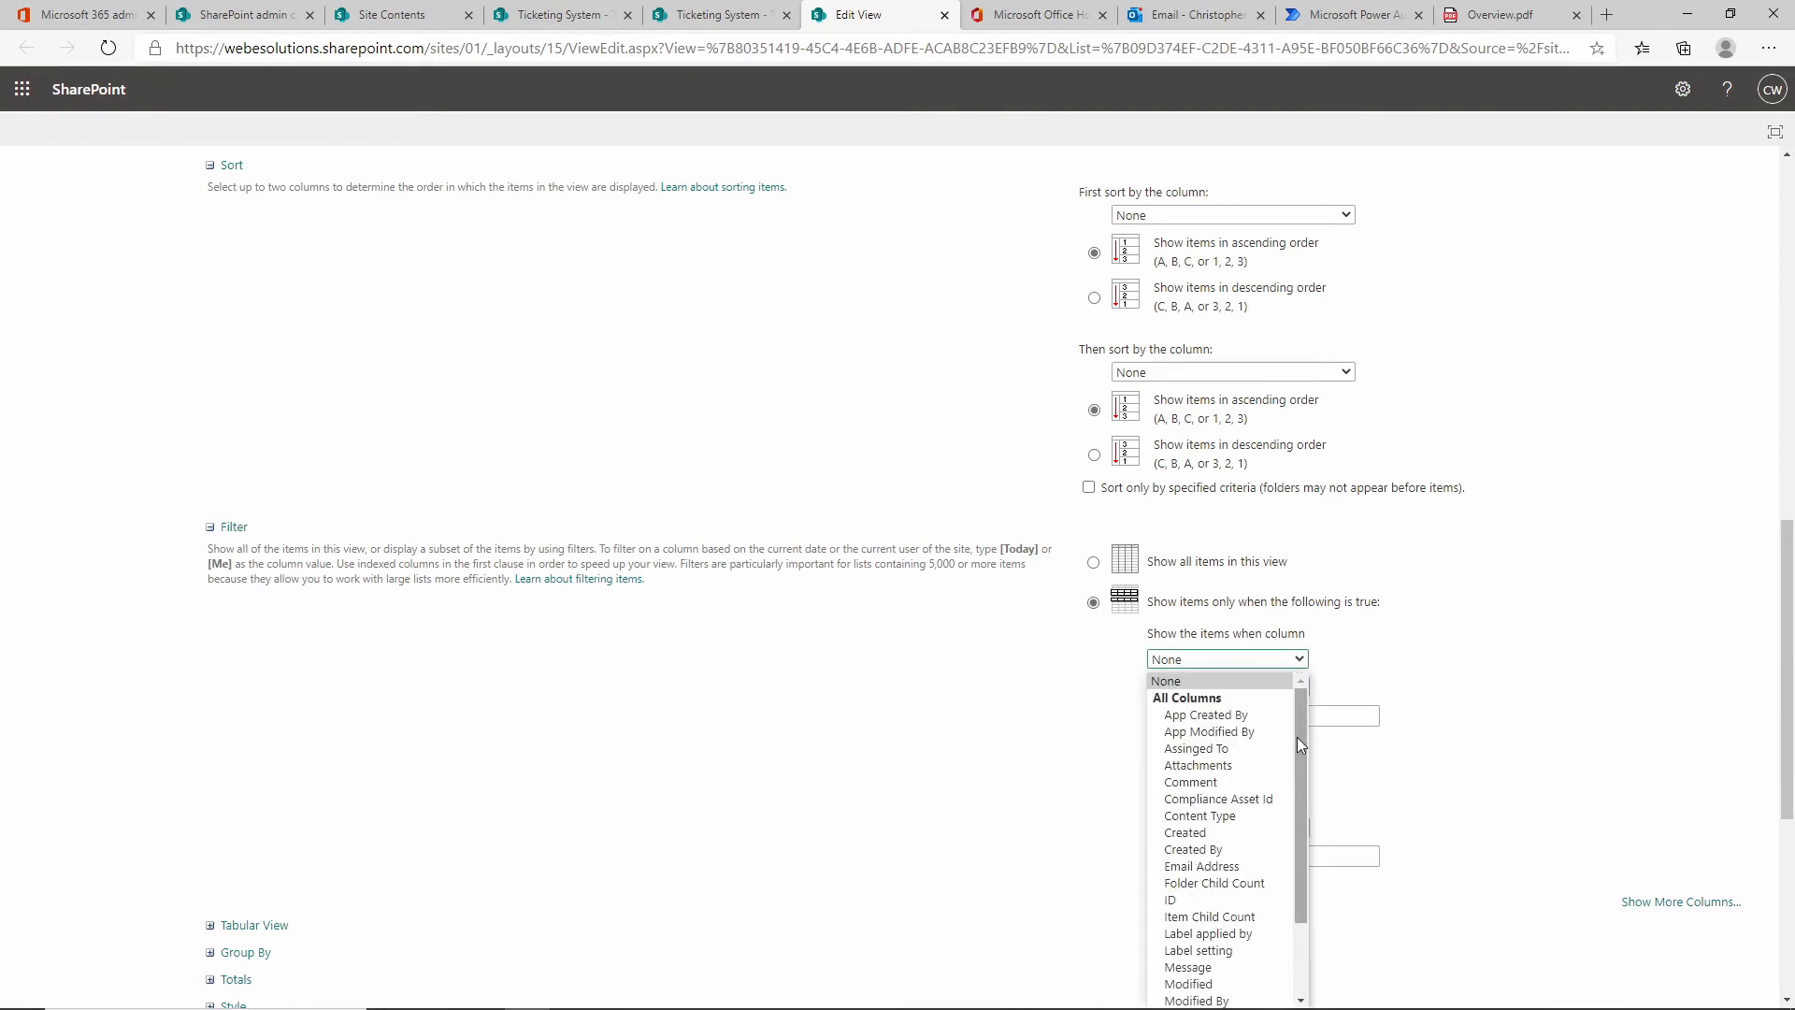
left_click(1250, 753)
left_click(1218, 715)
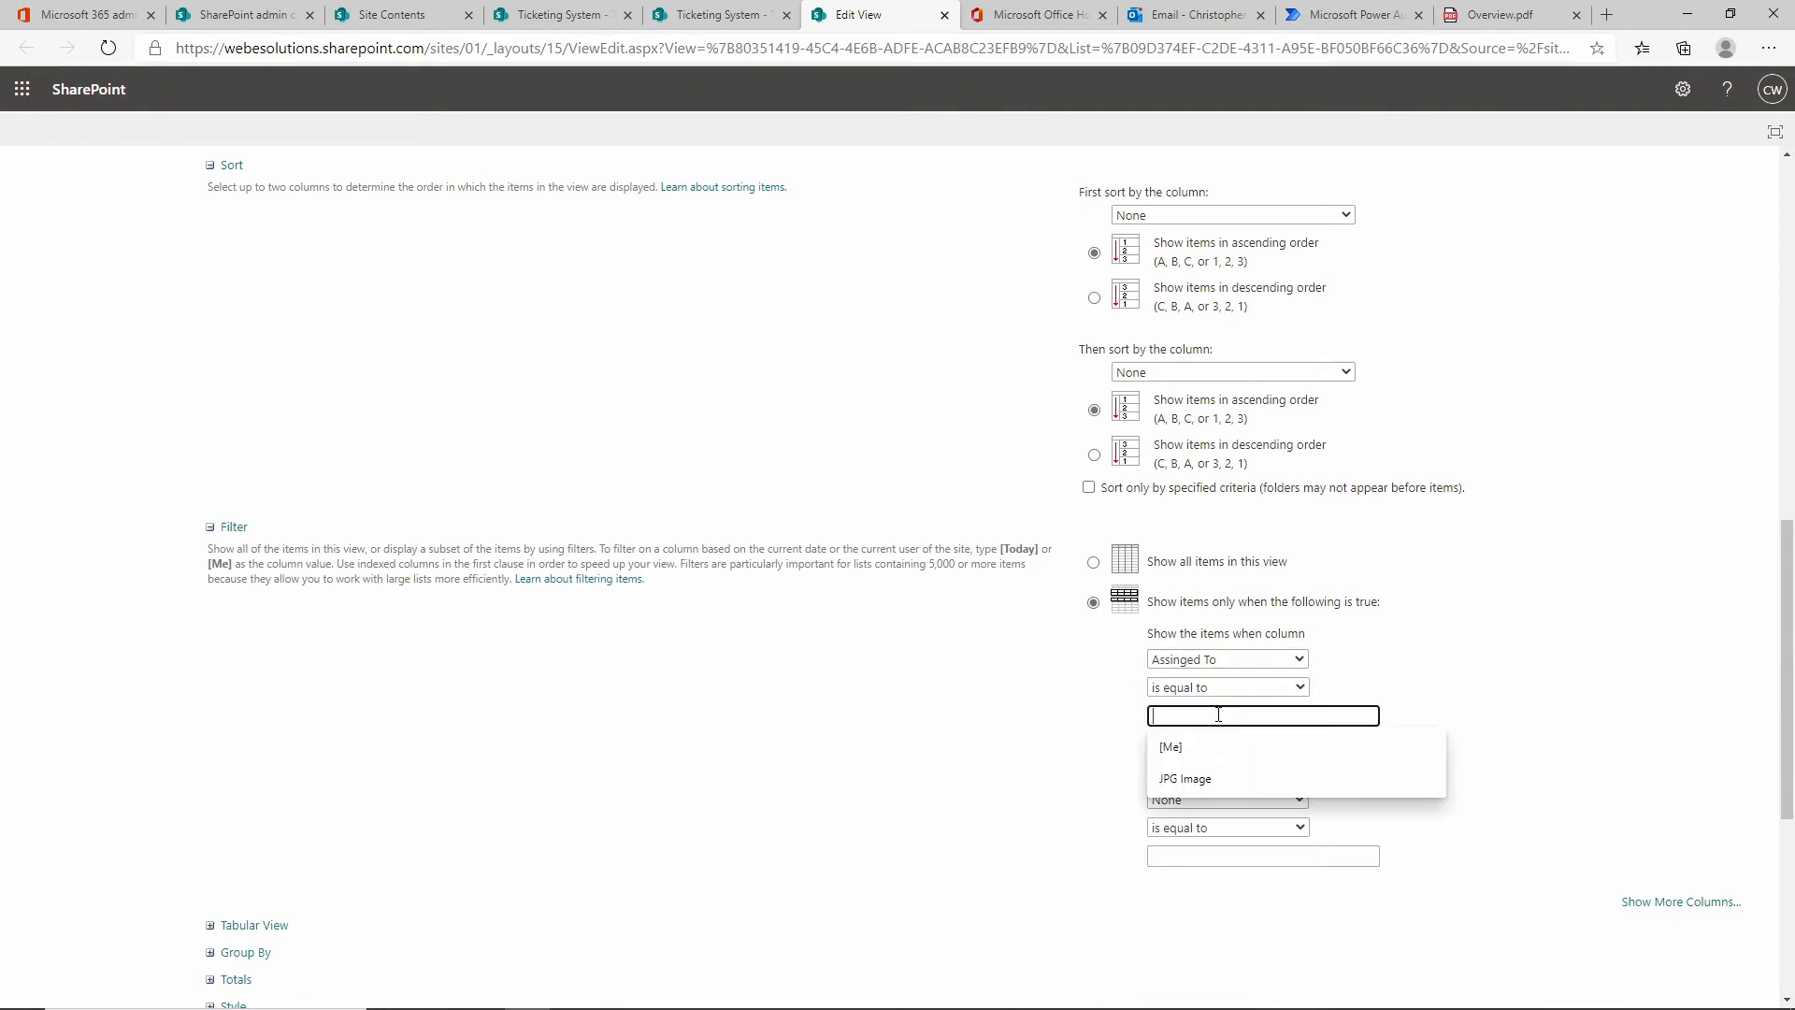
left_click(1232, 746)
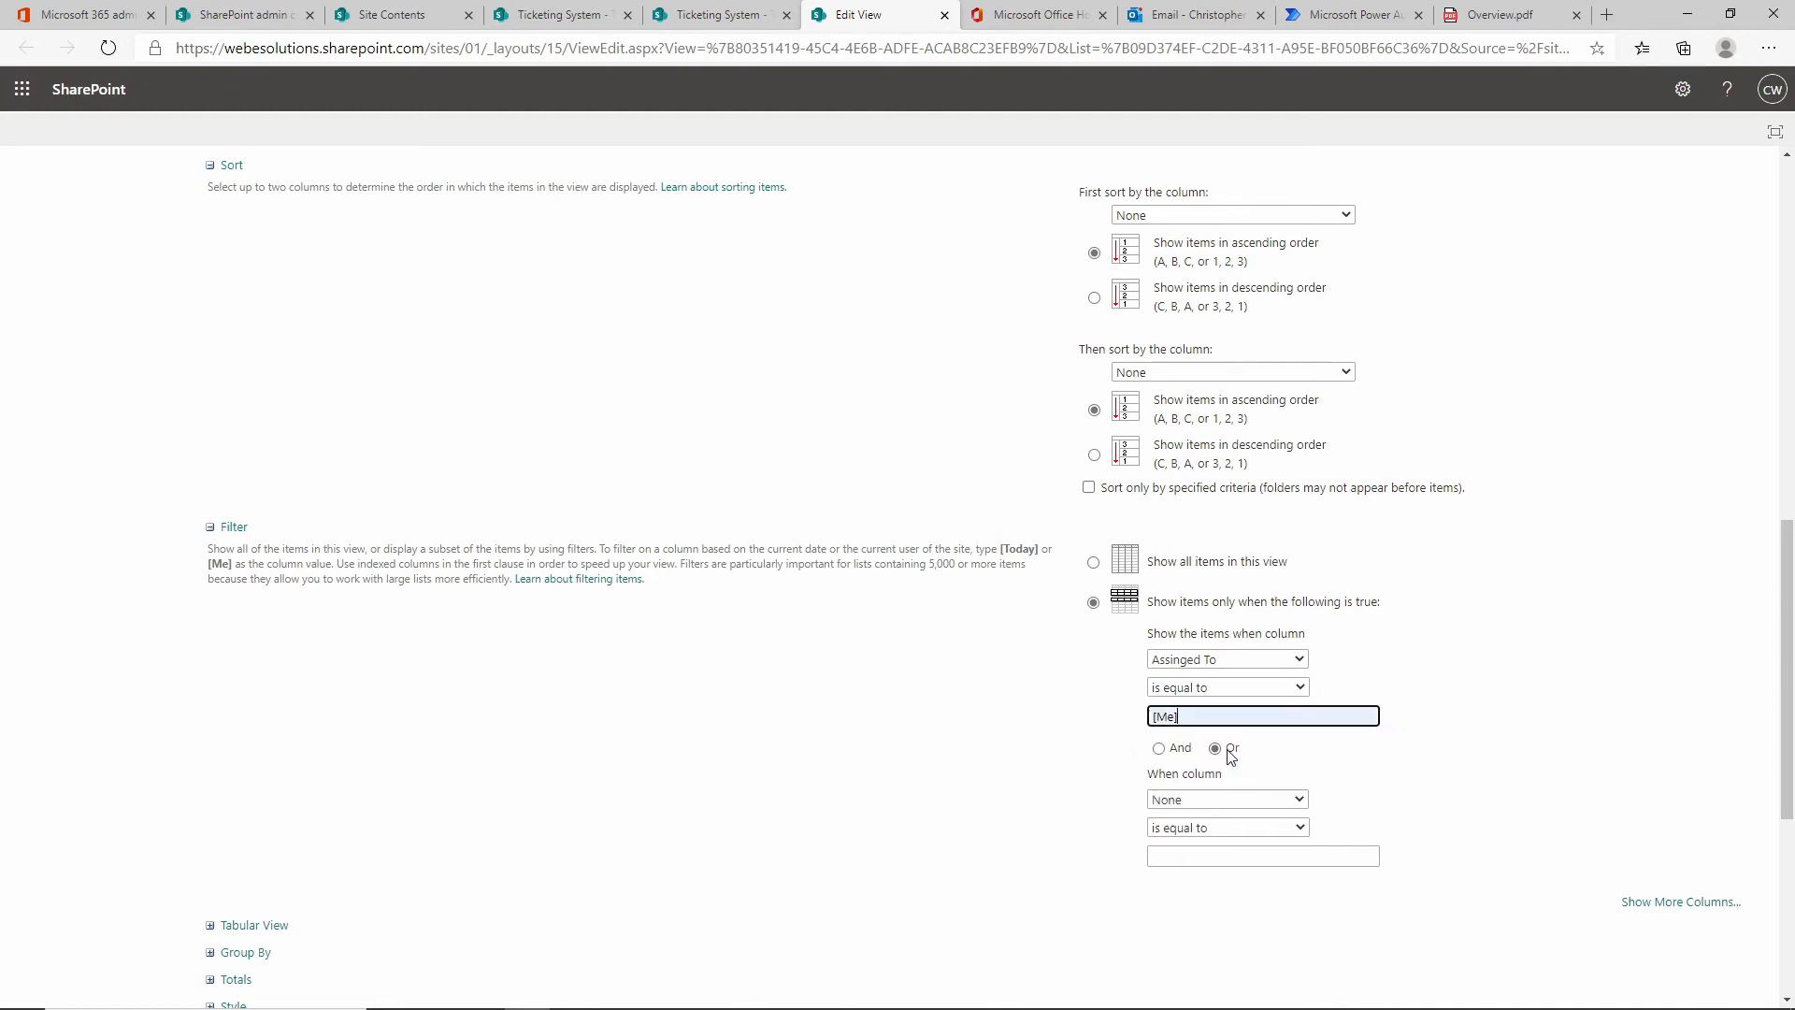
scroll(1473, 794, "down", 5)
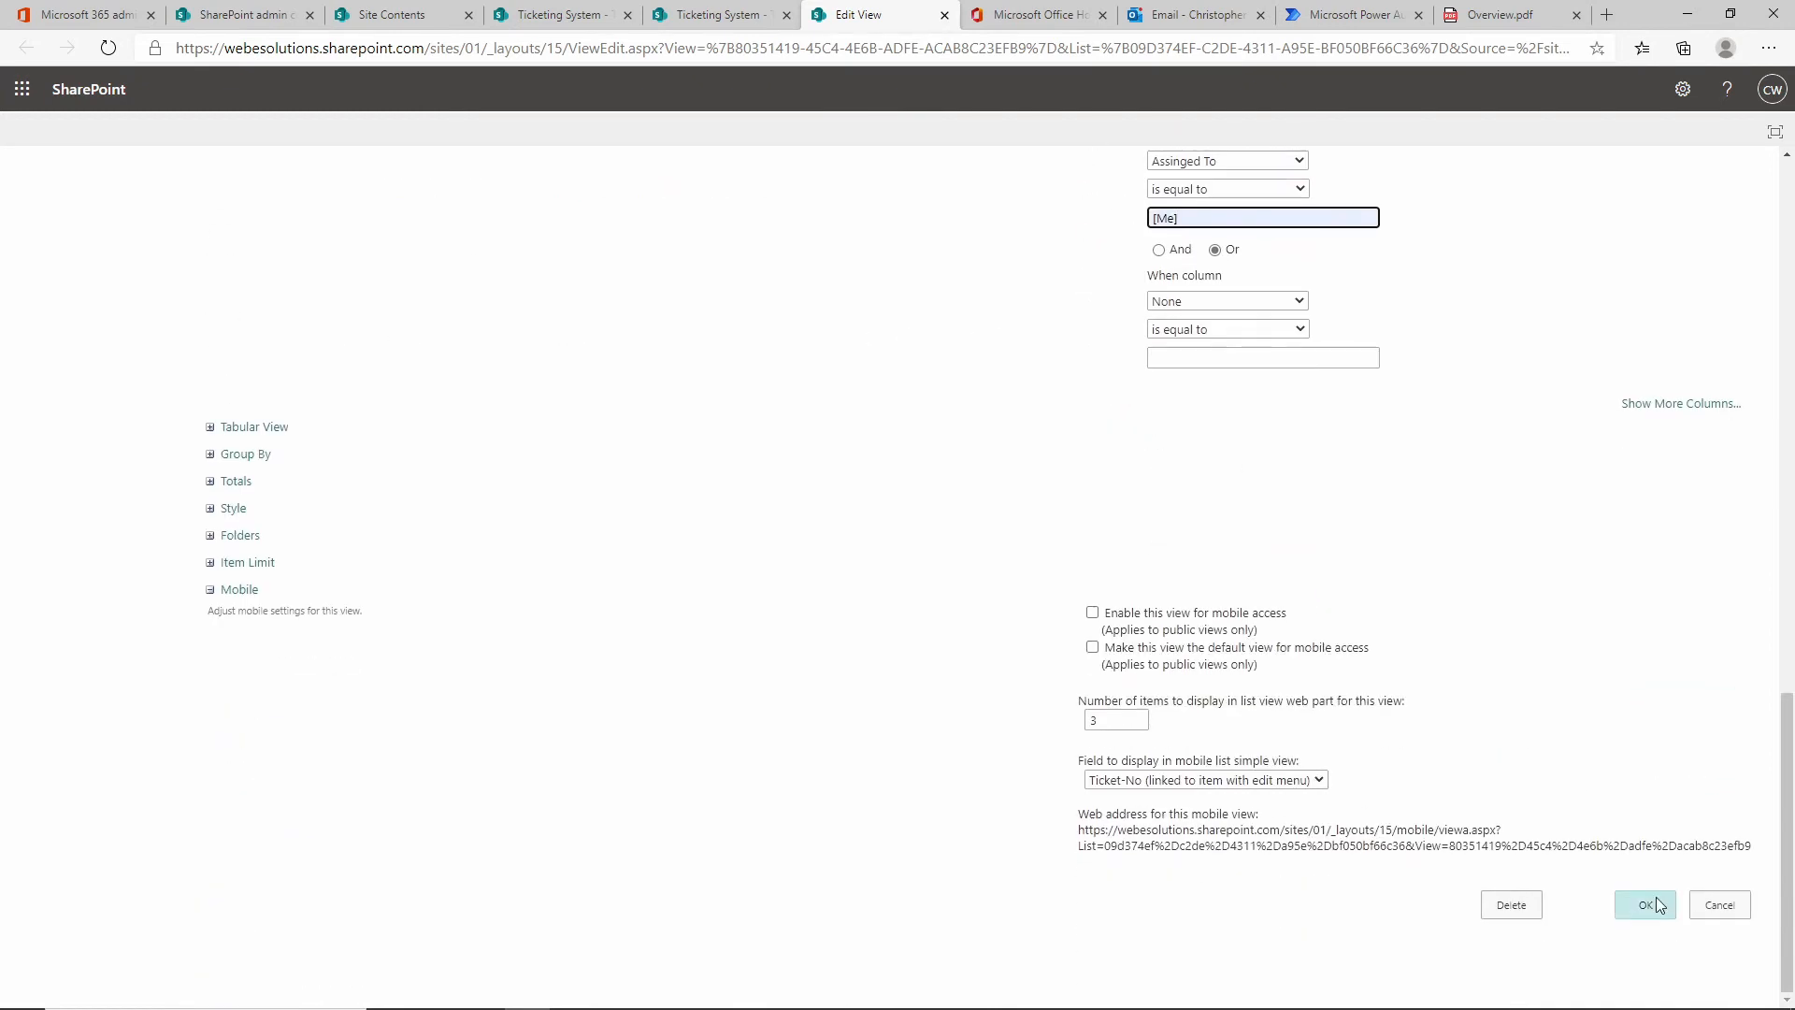
left_click(1647, 906)
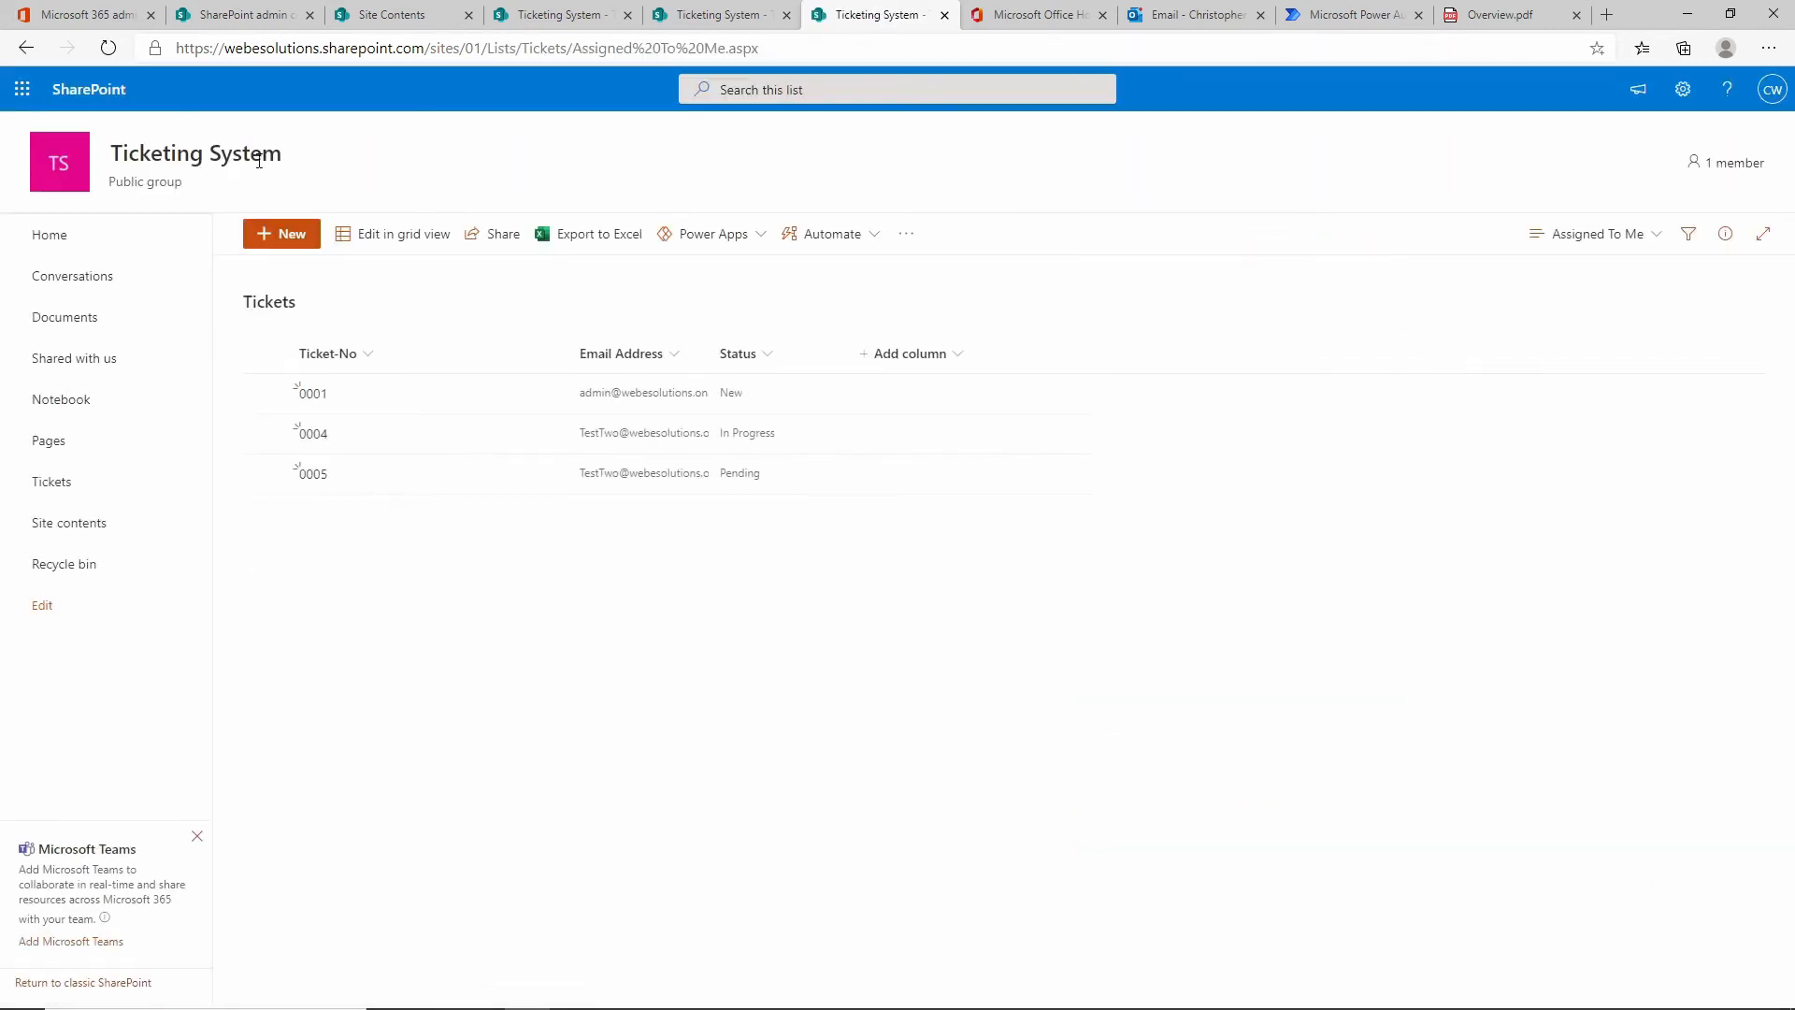
Switch the Tickets list from Assigned To Me to All Items, showing tickets 0001–0005.
left_click(683, 393)
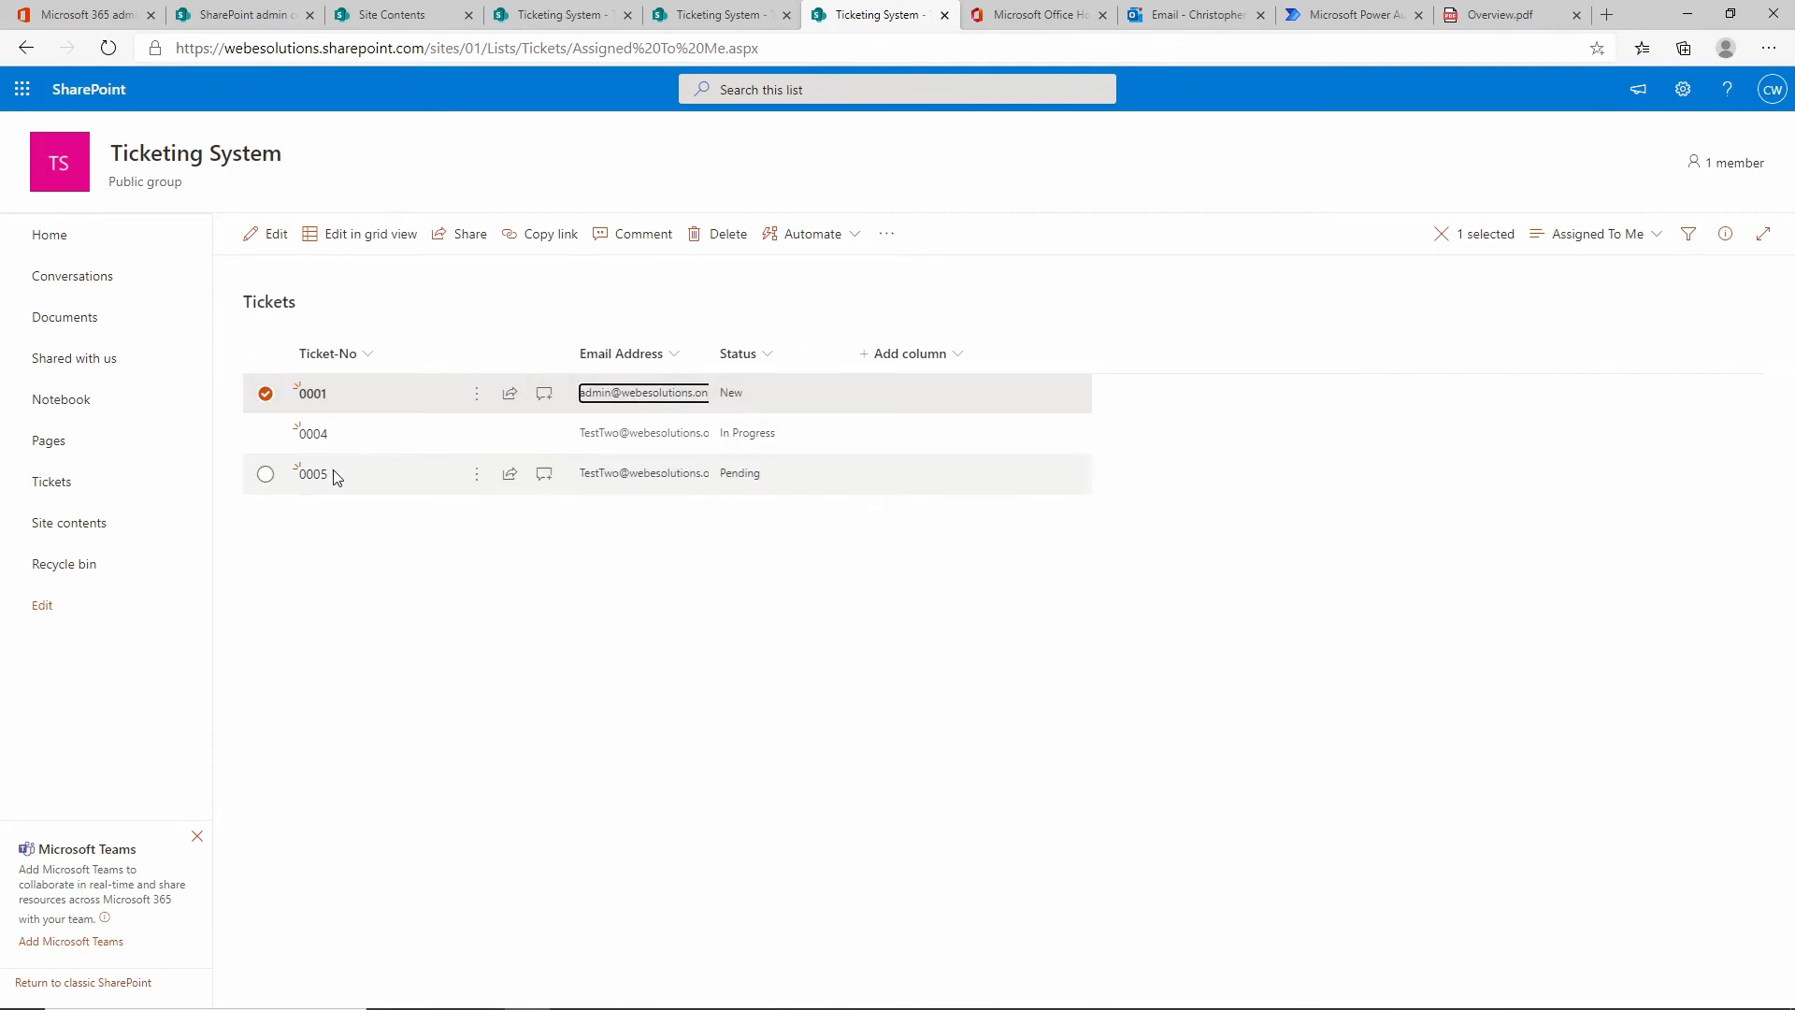
left_click(1650, 239)
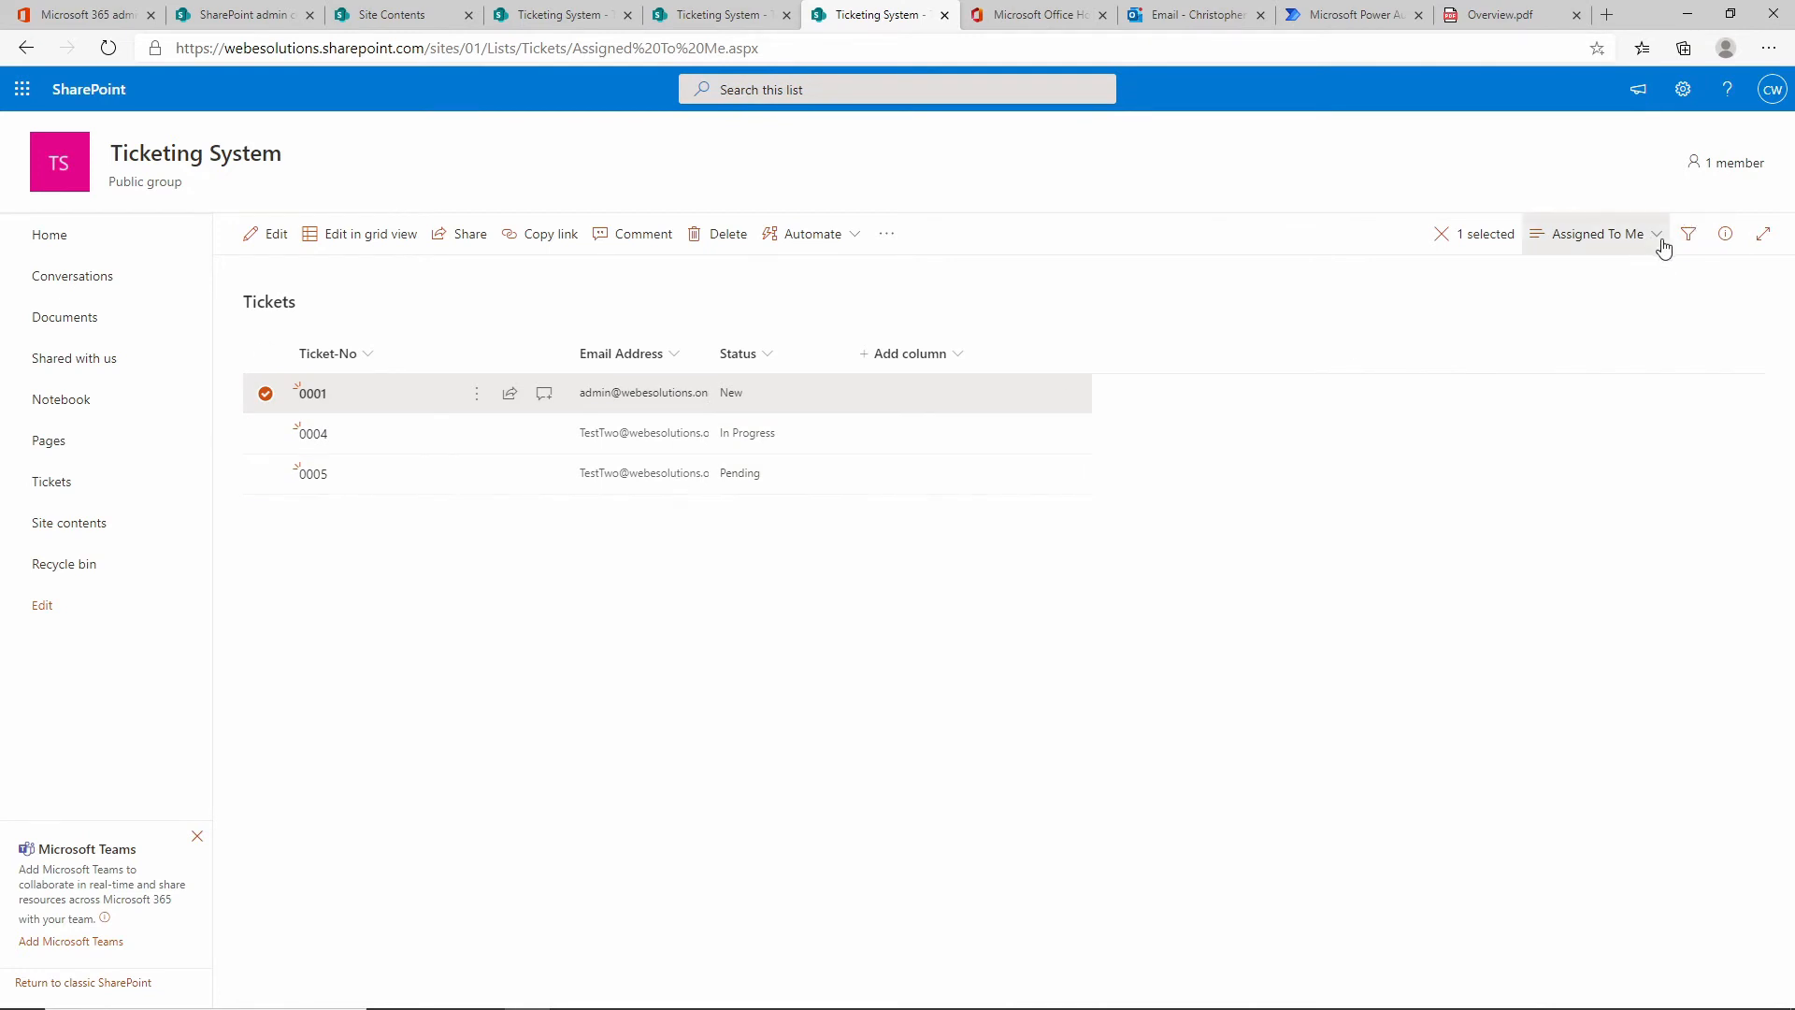
left_click(1638, 373)
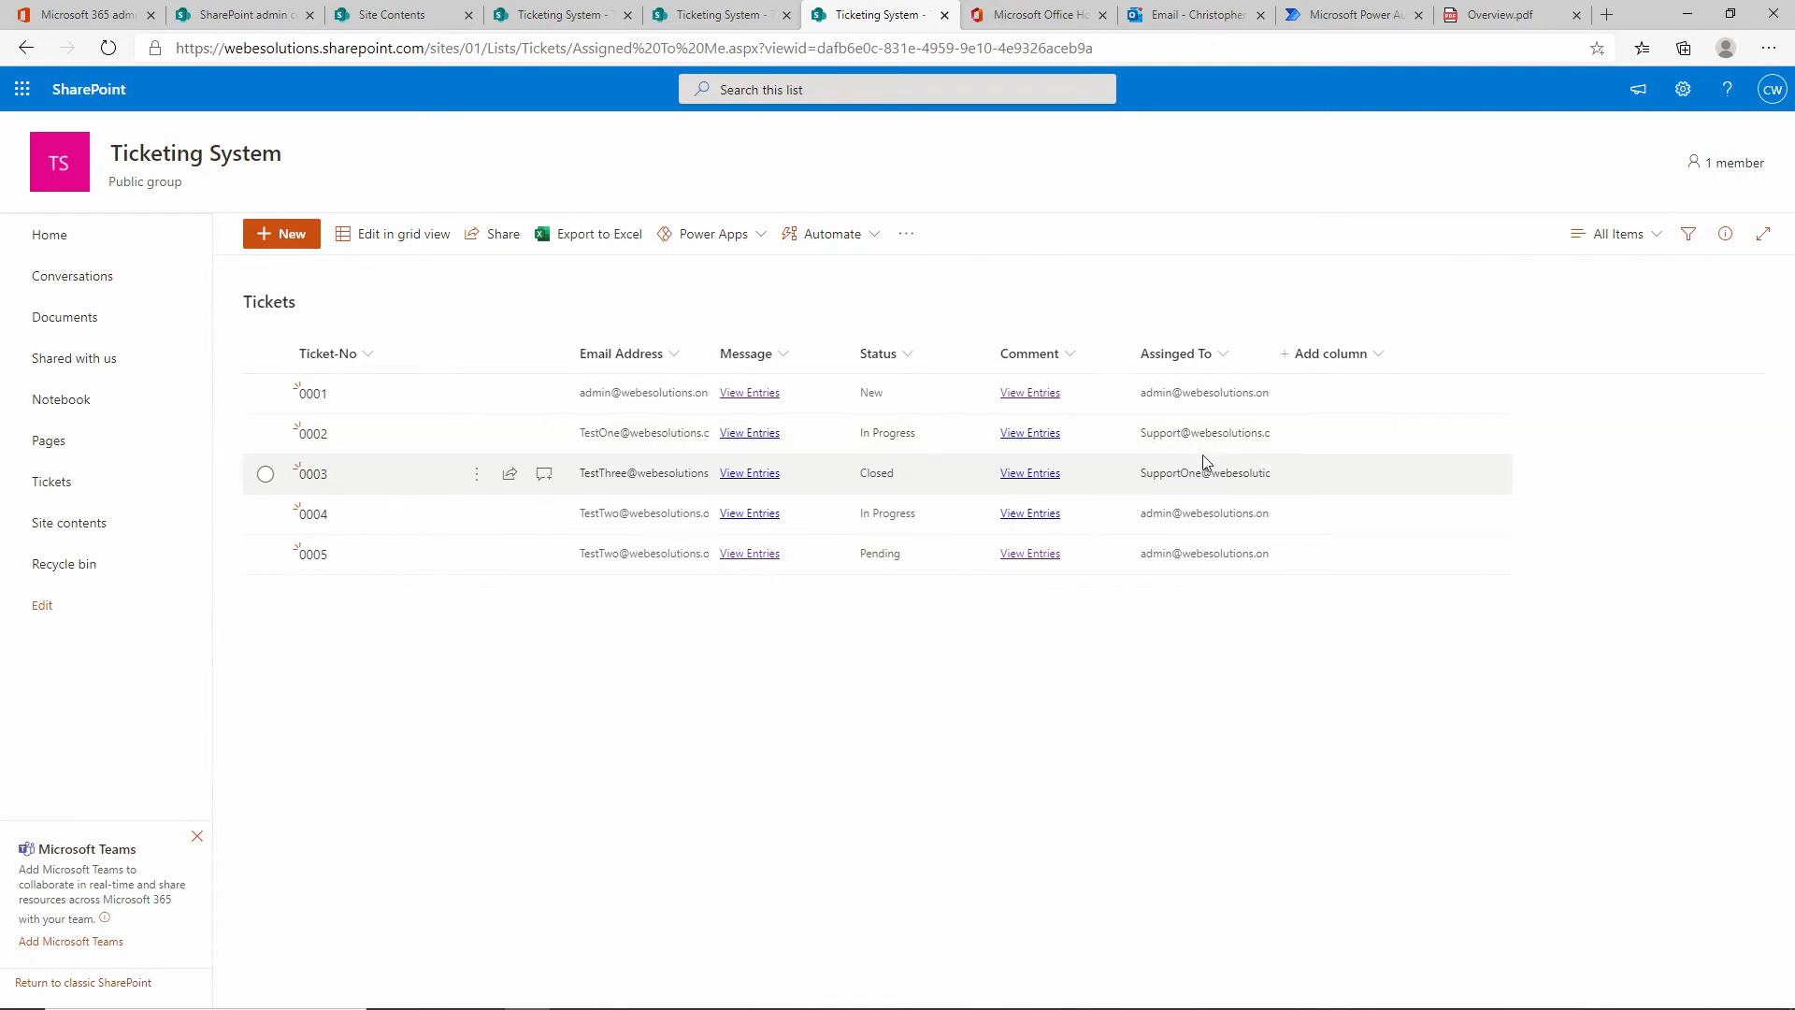
left_click(1657, 245)
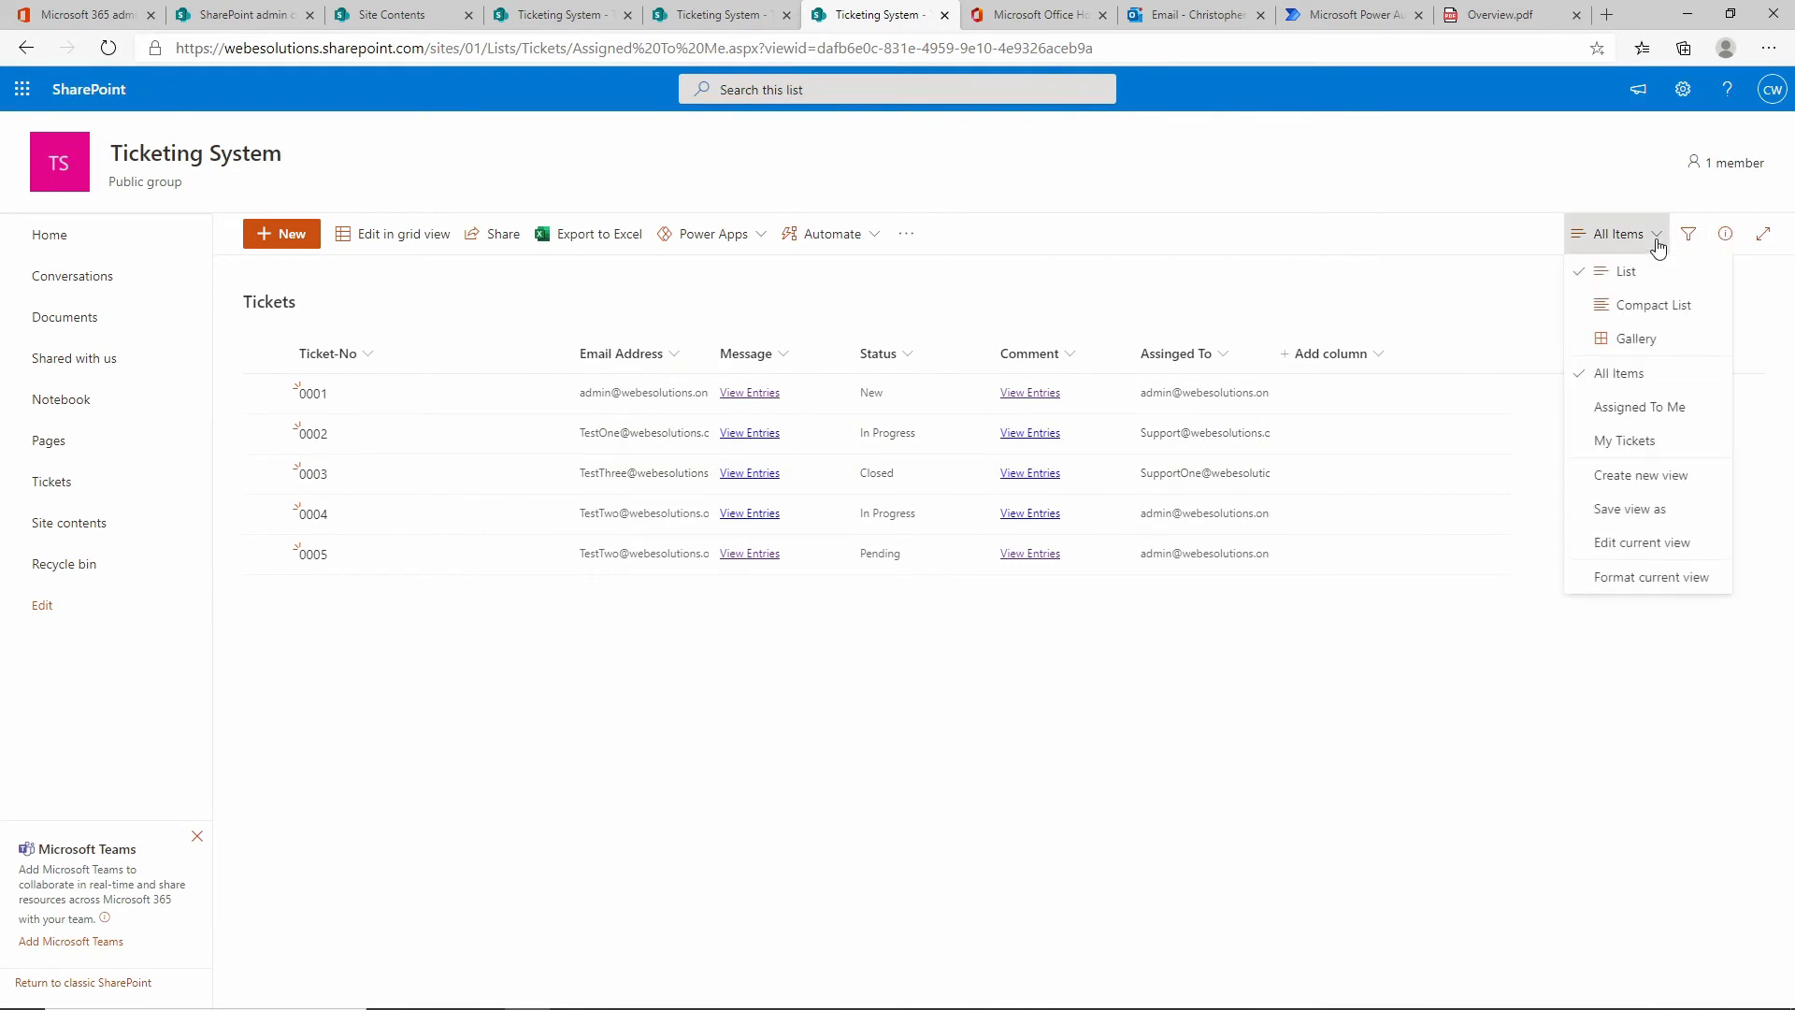
Create a public view named Status and open its Edit View page.
left_click(1628, 477)
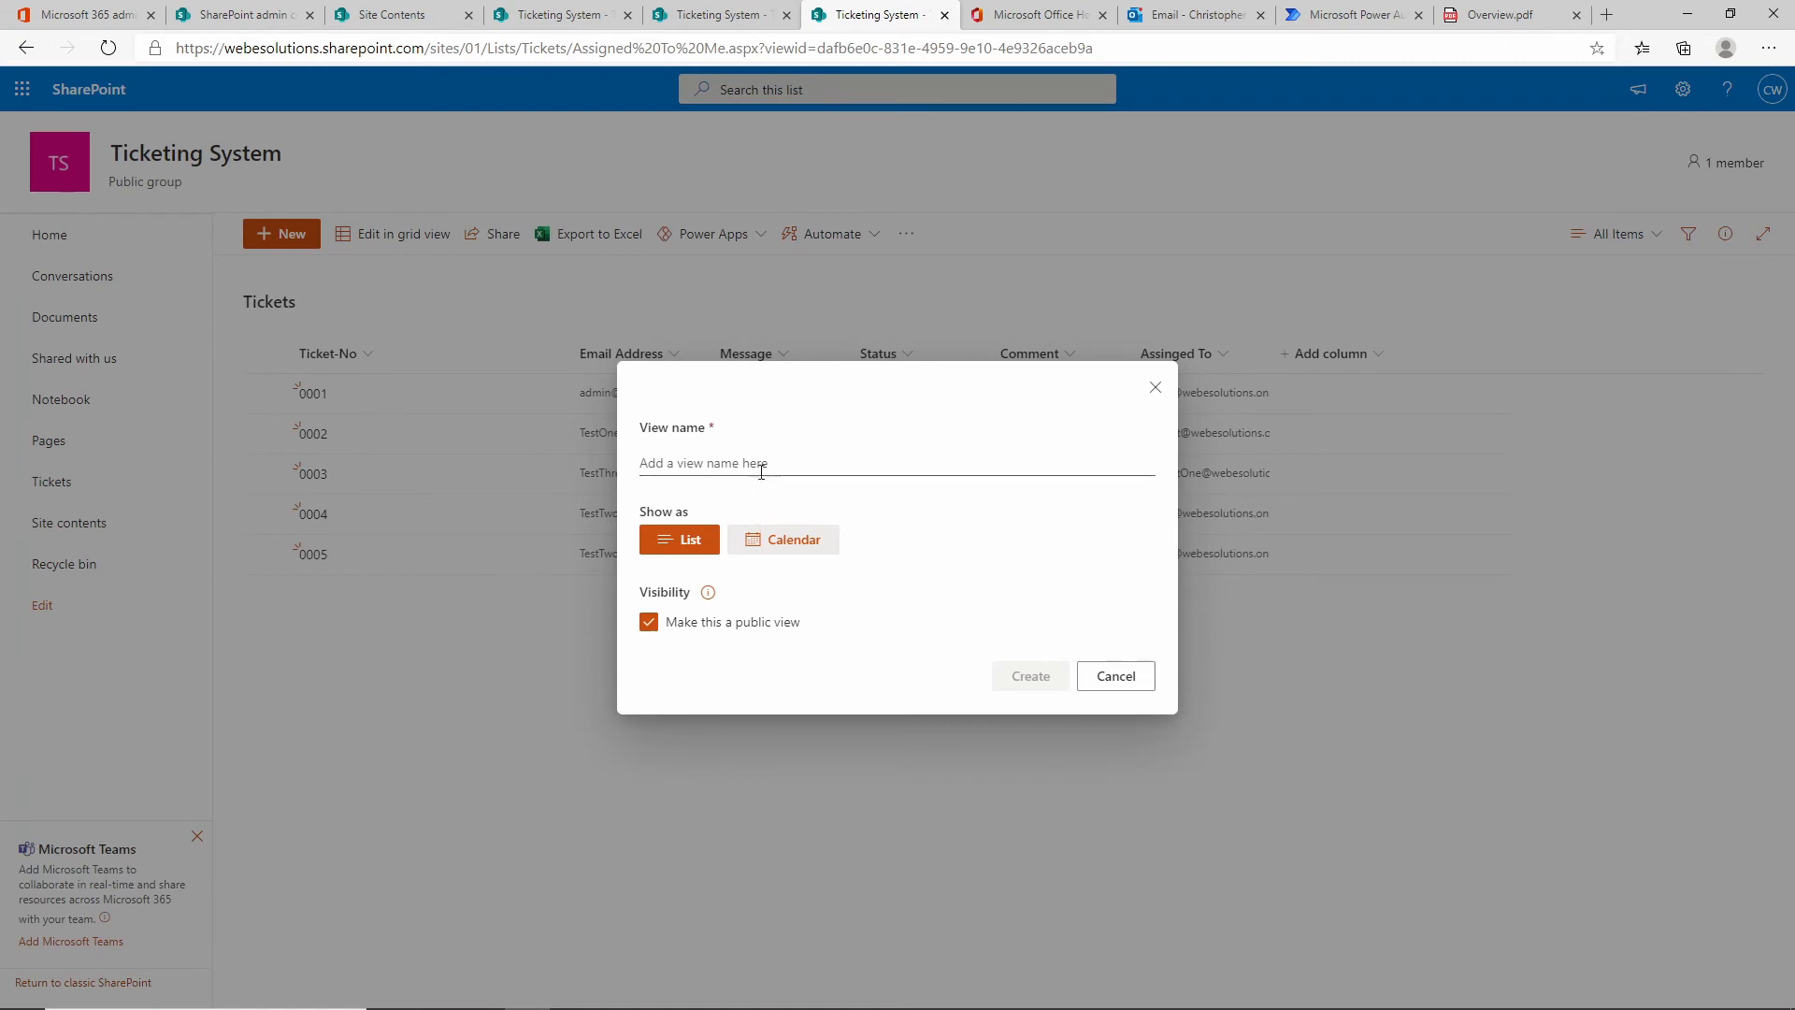
left_click(761, 465)
left_click(748, 556)
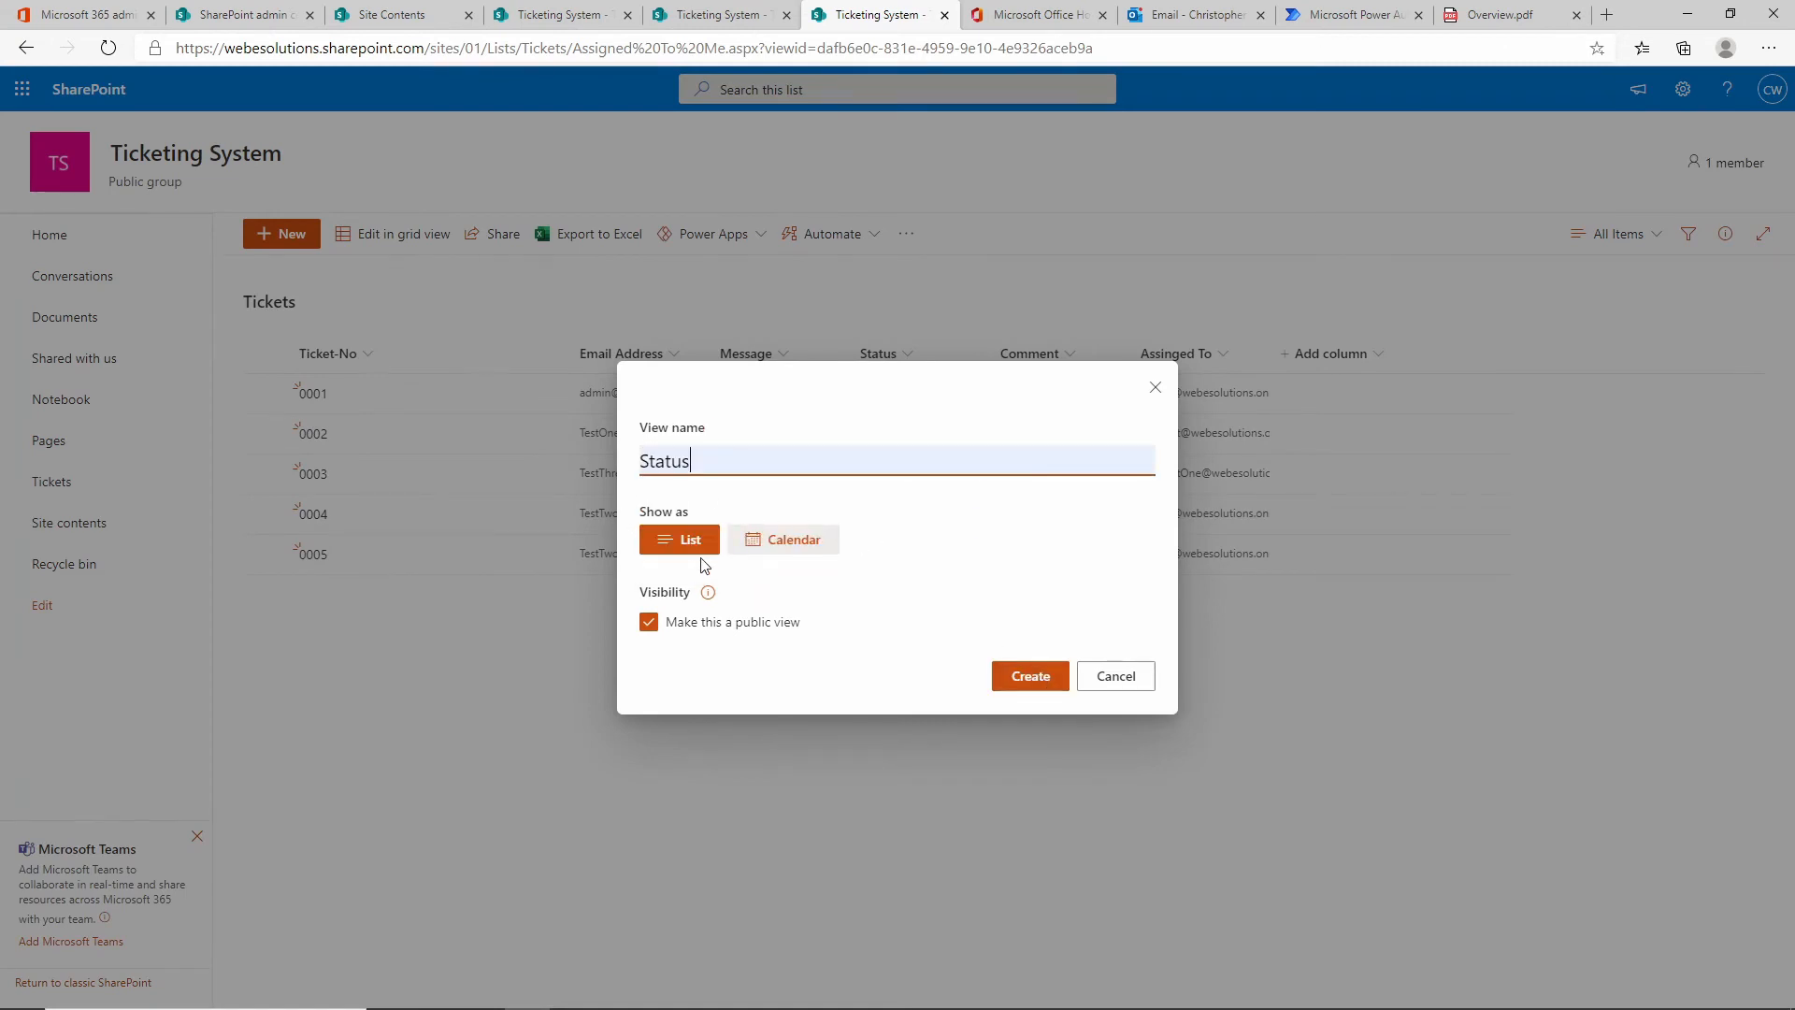
left_click(1032, 685)
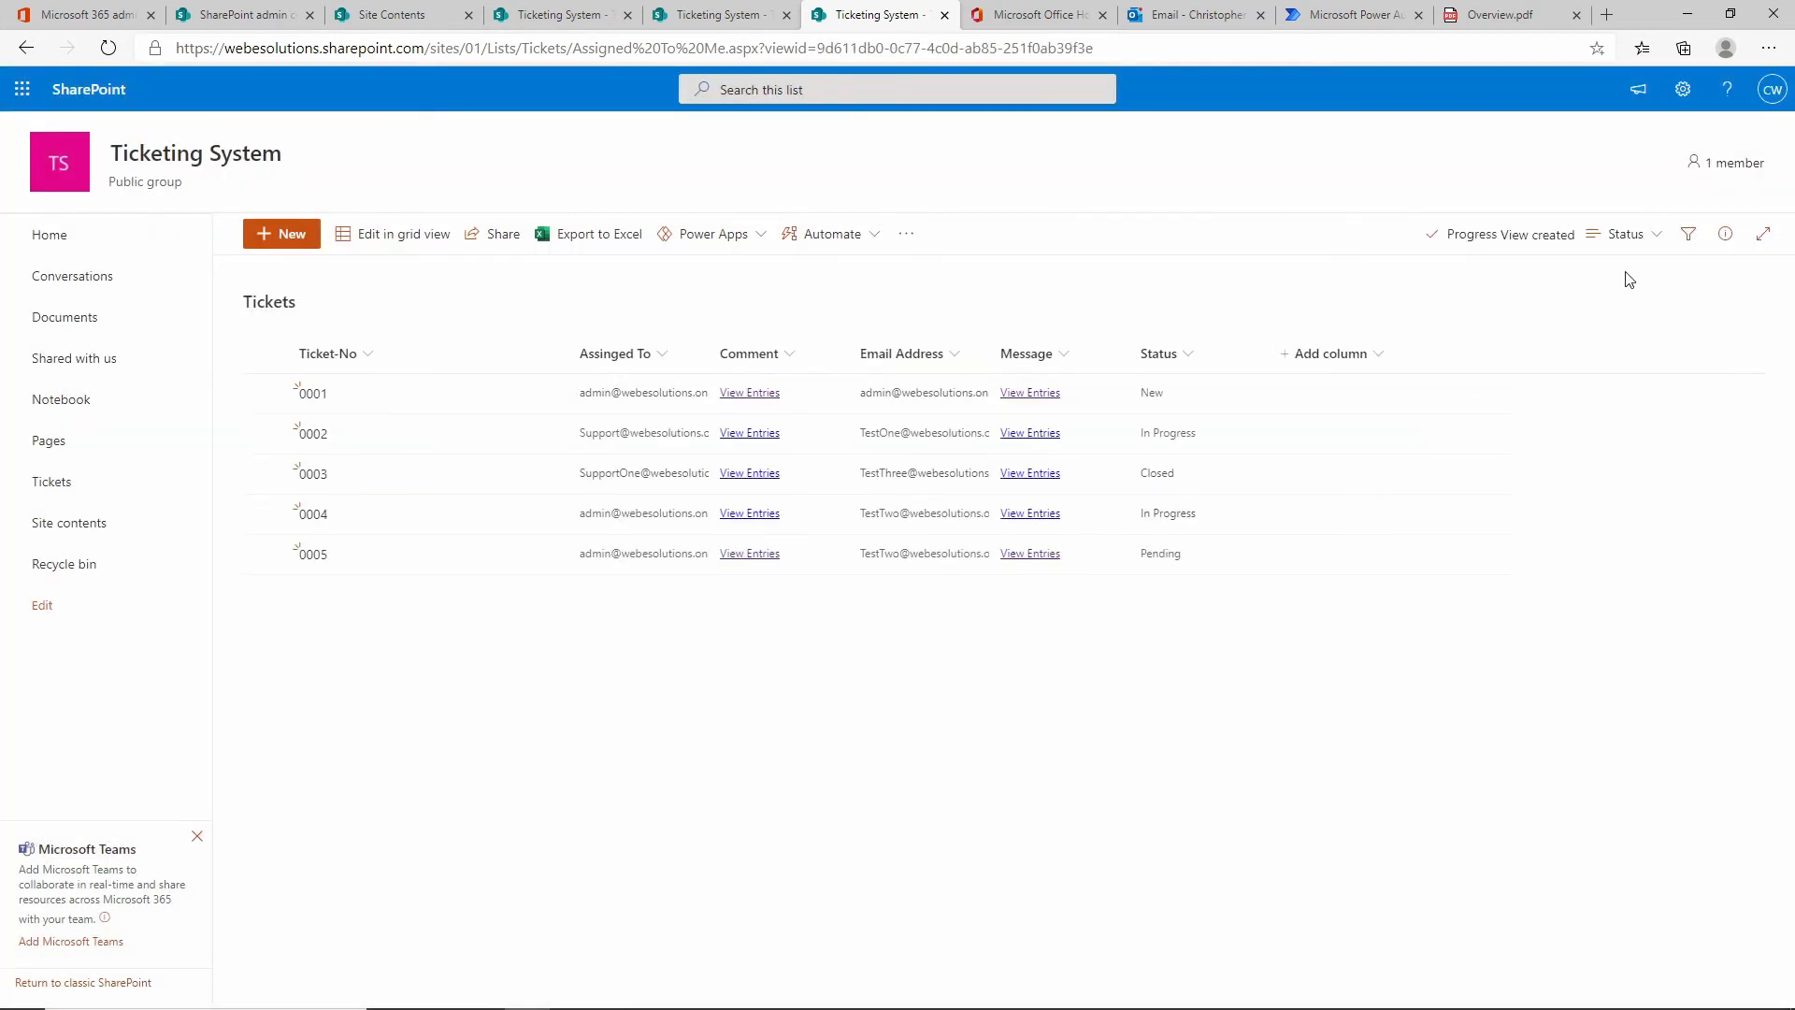
left_click(1657, 248)
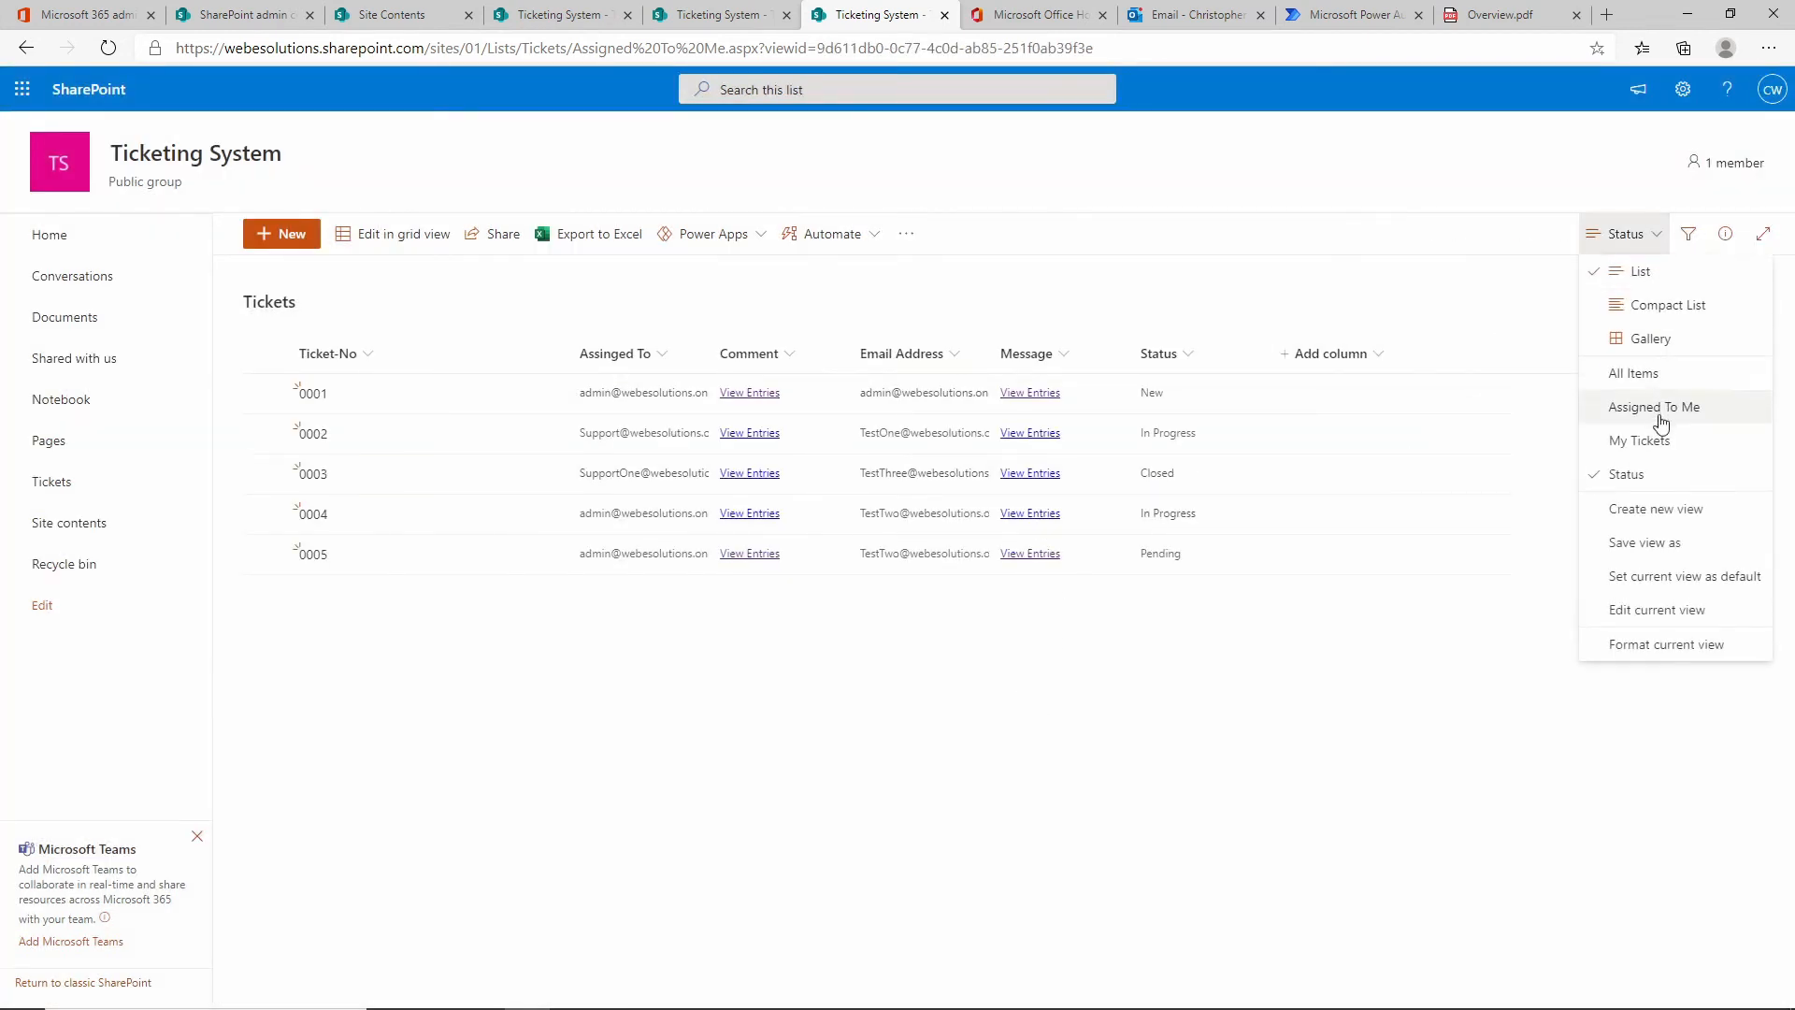
left_click(1670, 613)
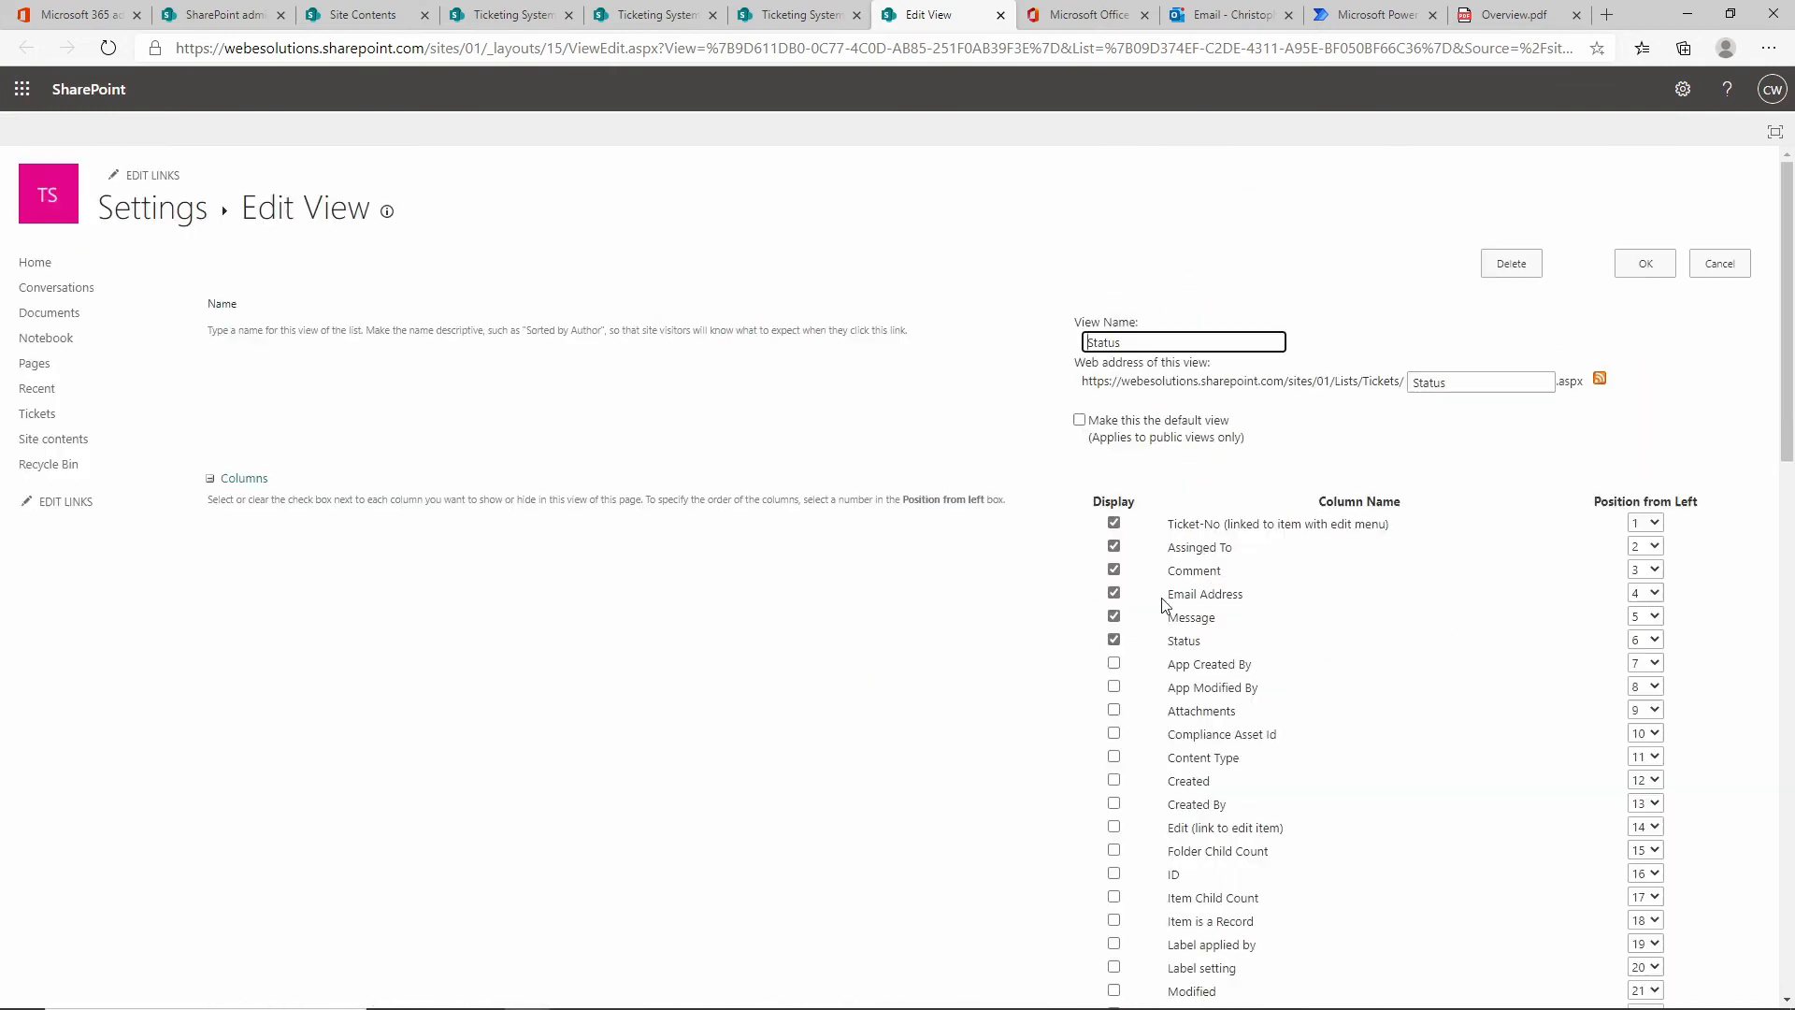
Hide Assigned To, Email Address and Message, and show the Created and Modified columns.
left_click(1115, 549)
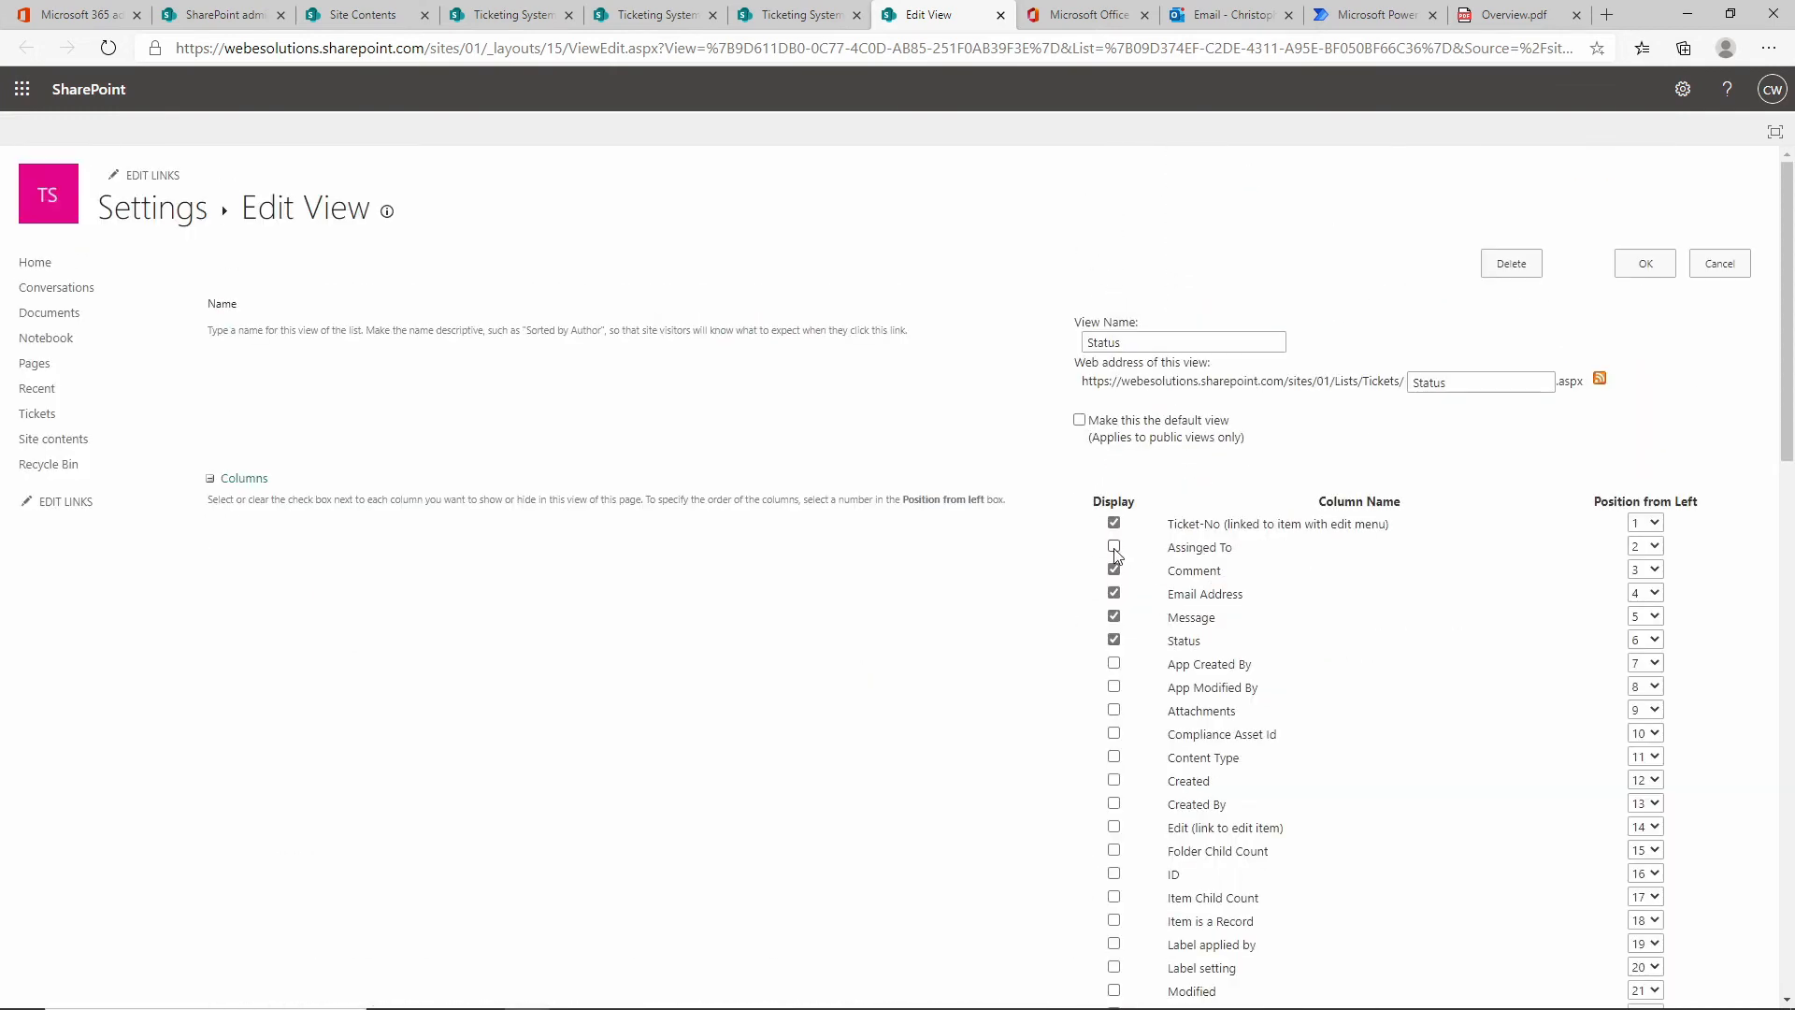
left_click(1114, 594)
left_click(1114, 618)
left_click(1114, 781)
scroll(1299, 775, "down", 4)
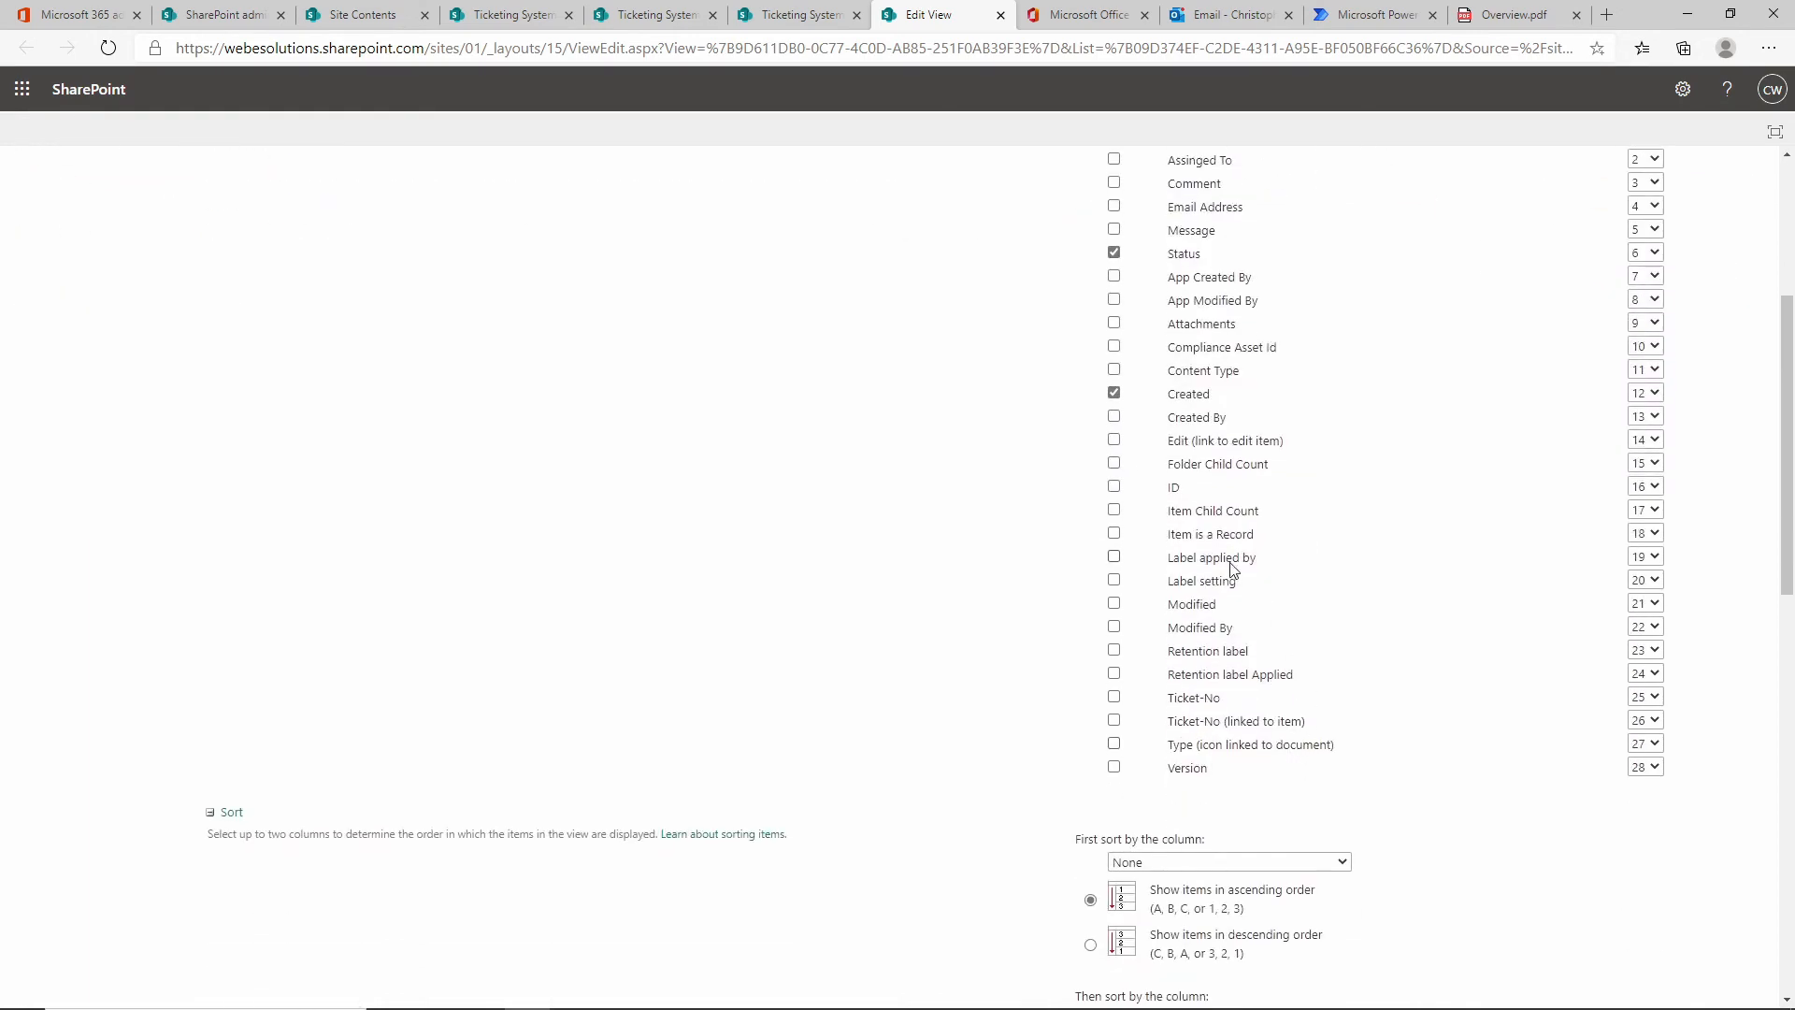
left_click(1116, 604)
scroll(1345, 635, "down", 11)
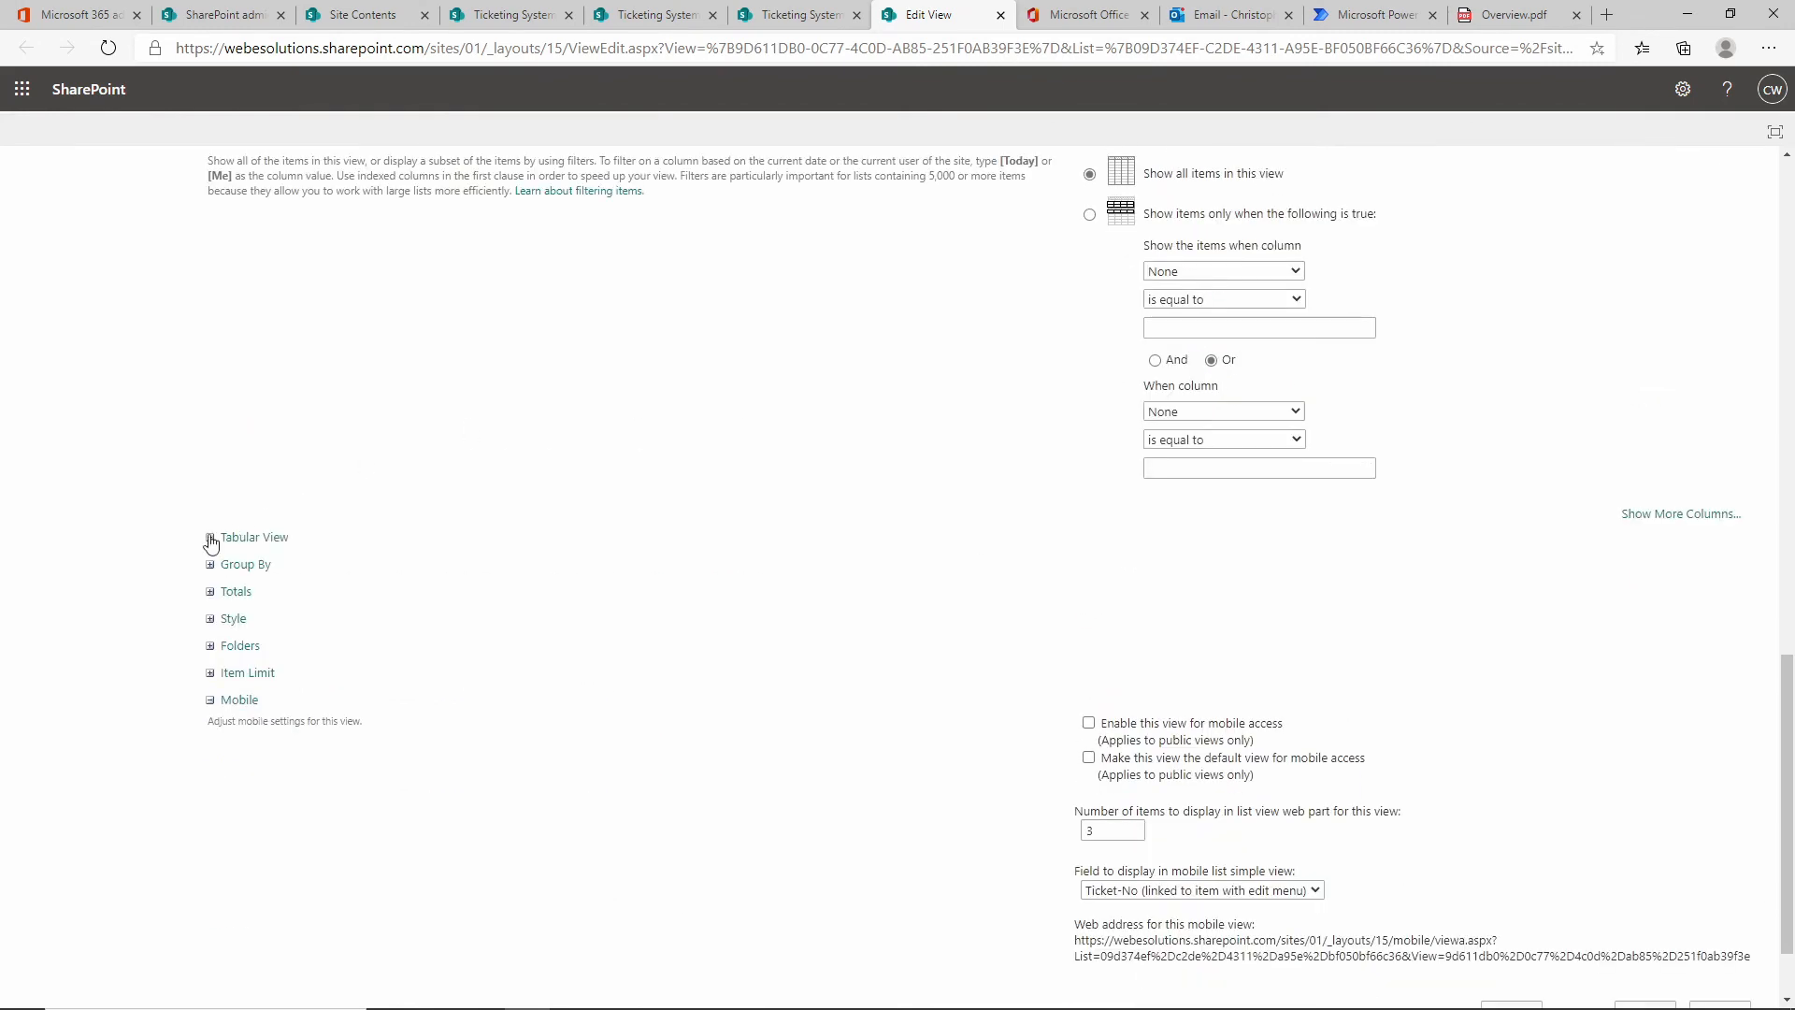
Group the view by Status and total the Status column as Count.
left_click(210, 566)
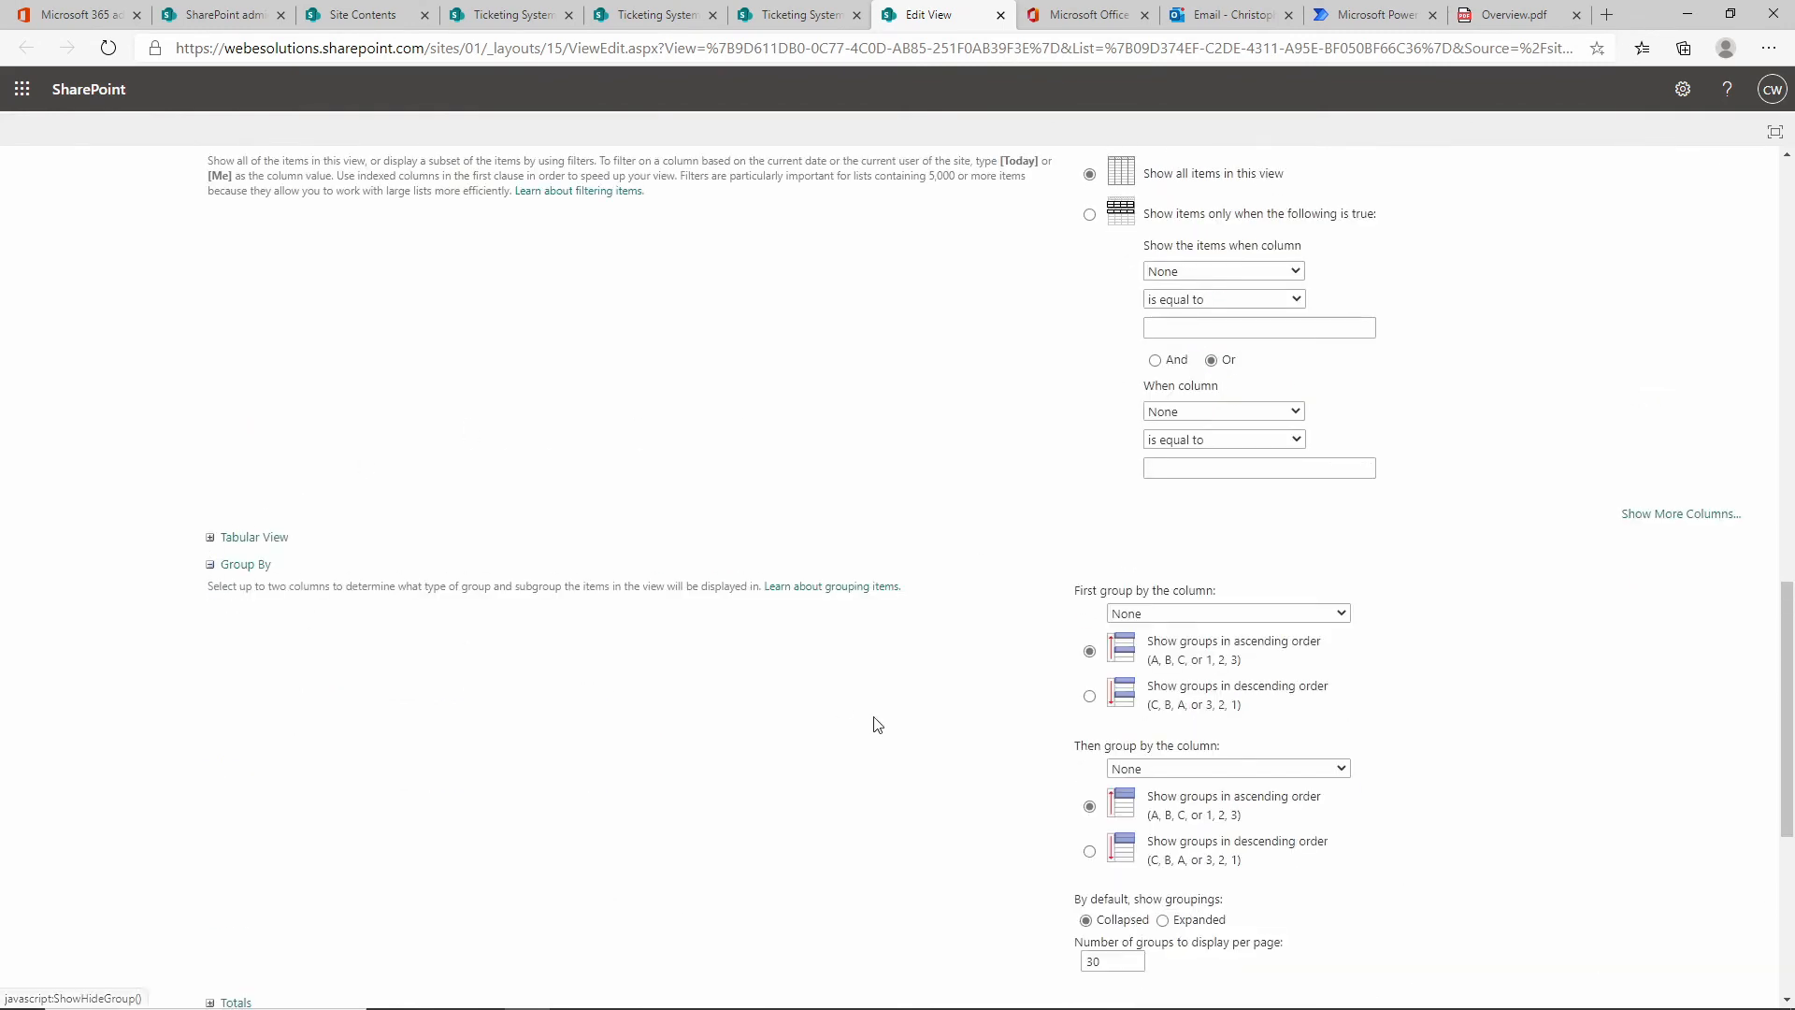
left_click(1341, 615)
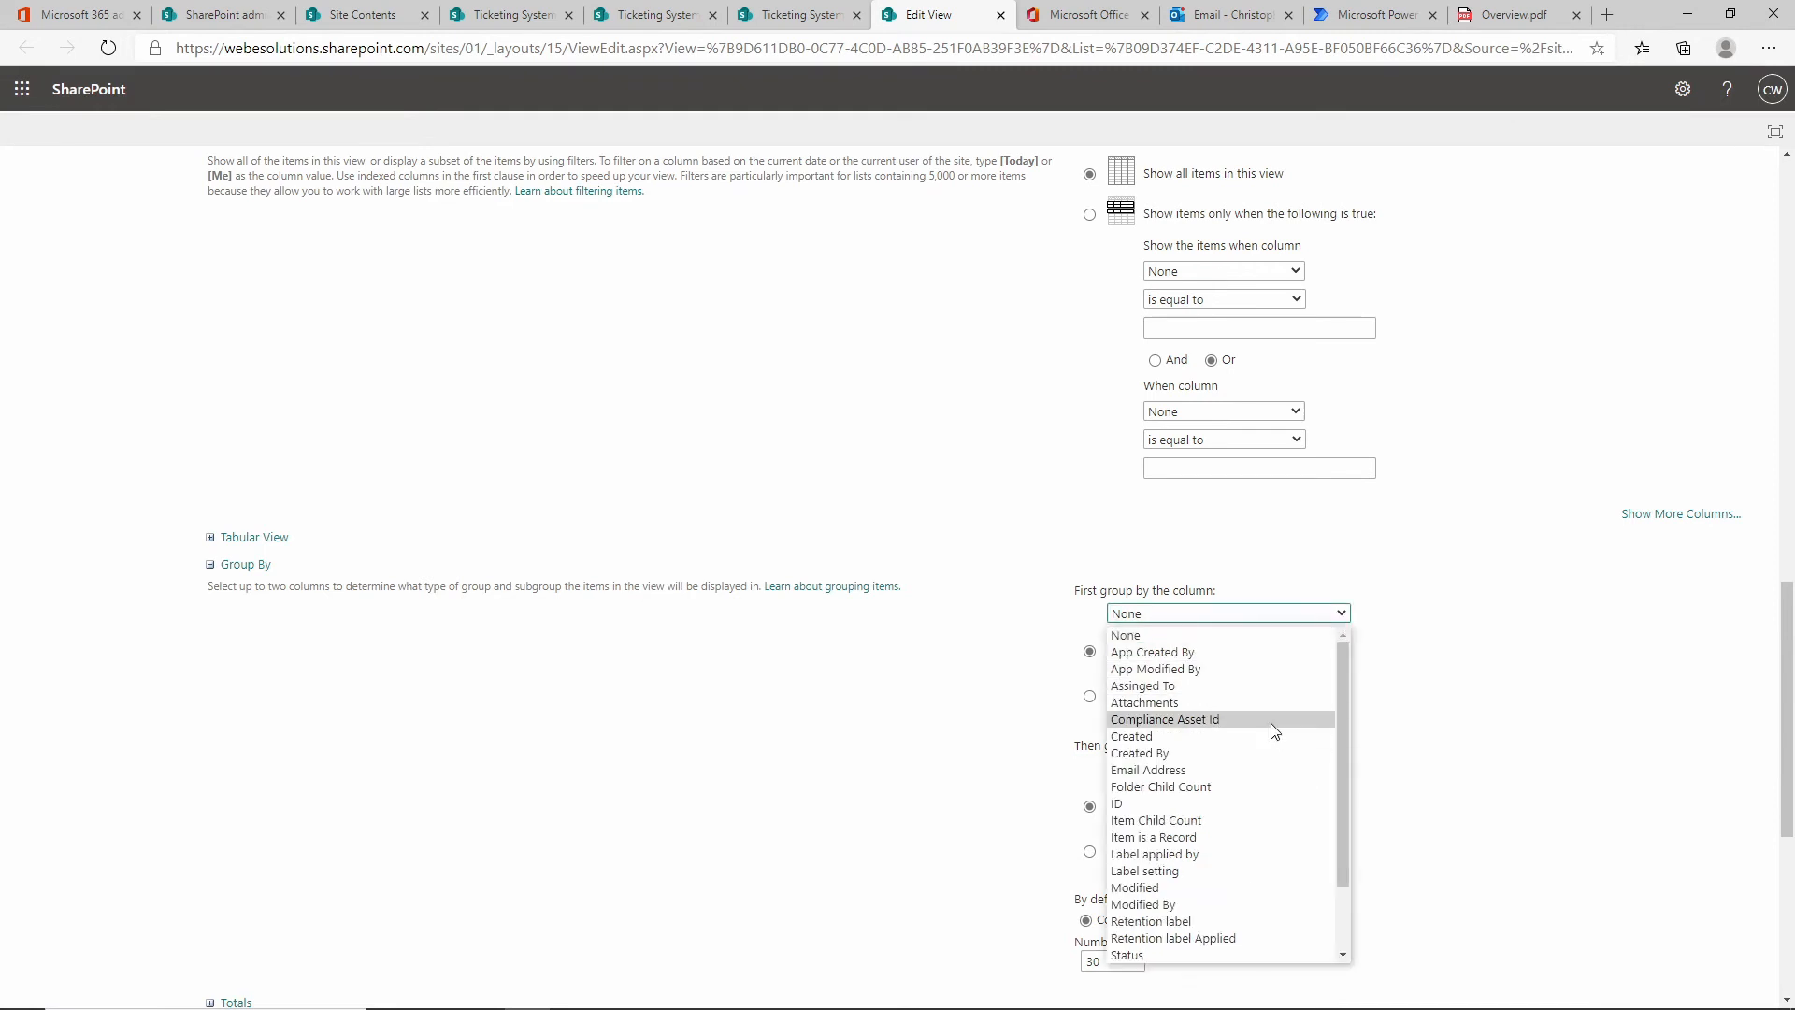
scroll(1274, 734, "down", 2)
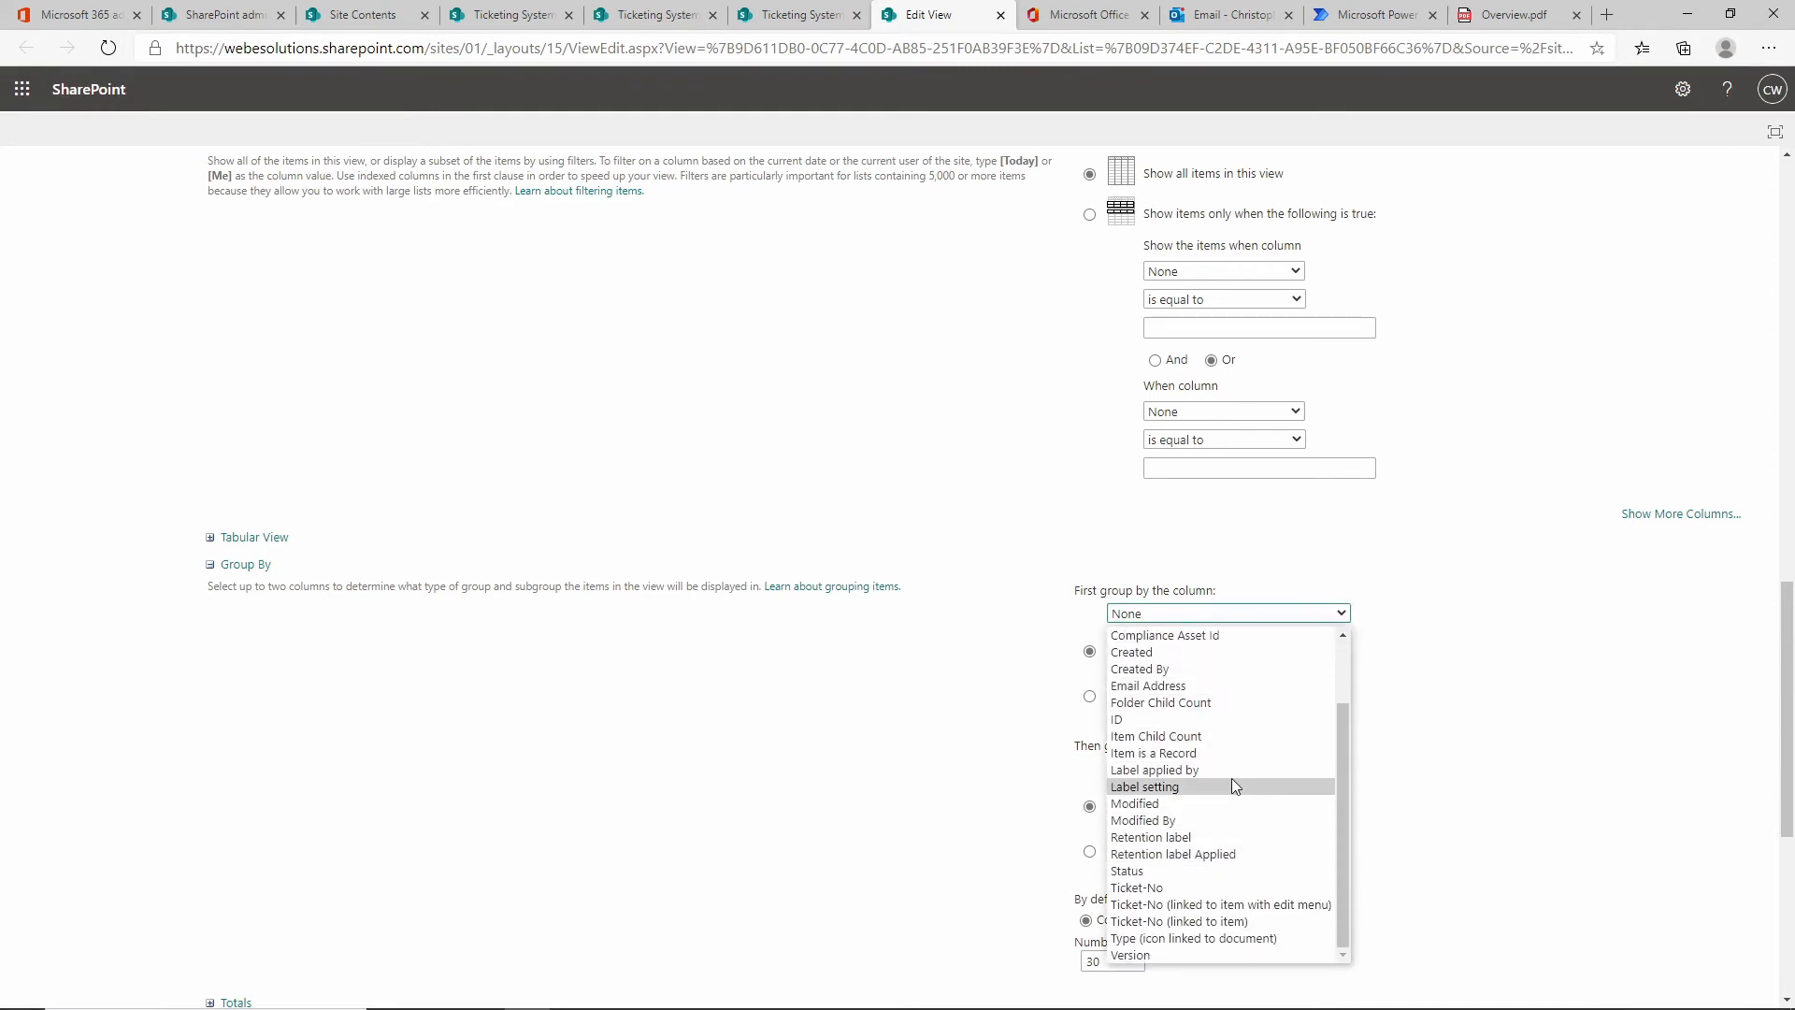
scroll(613, 762, "down", 5)
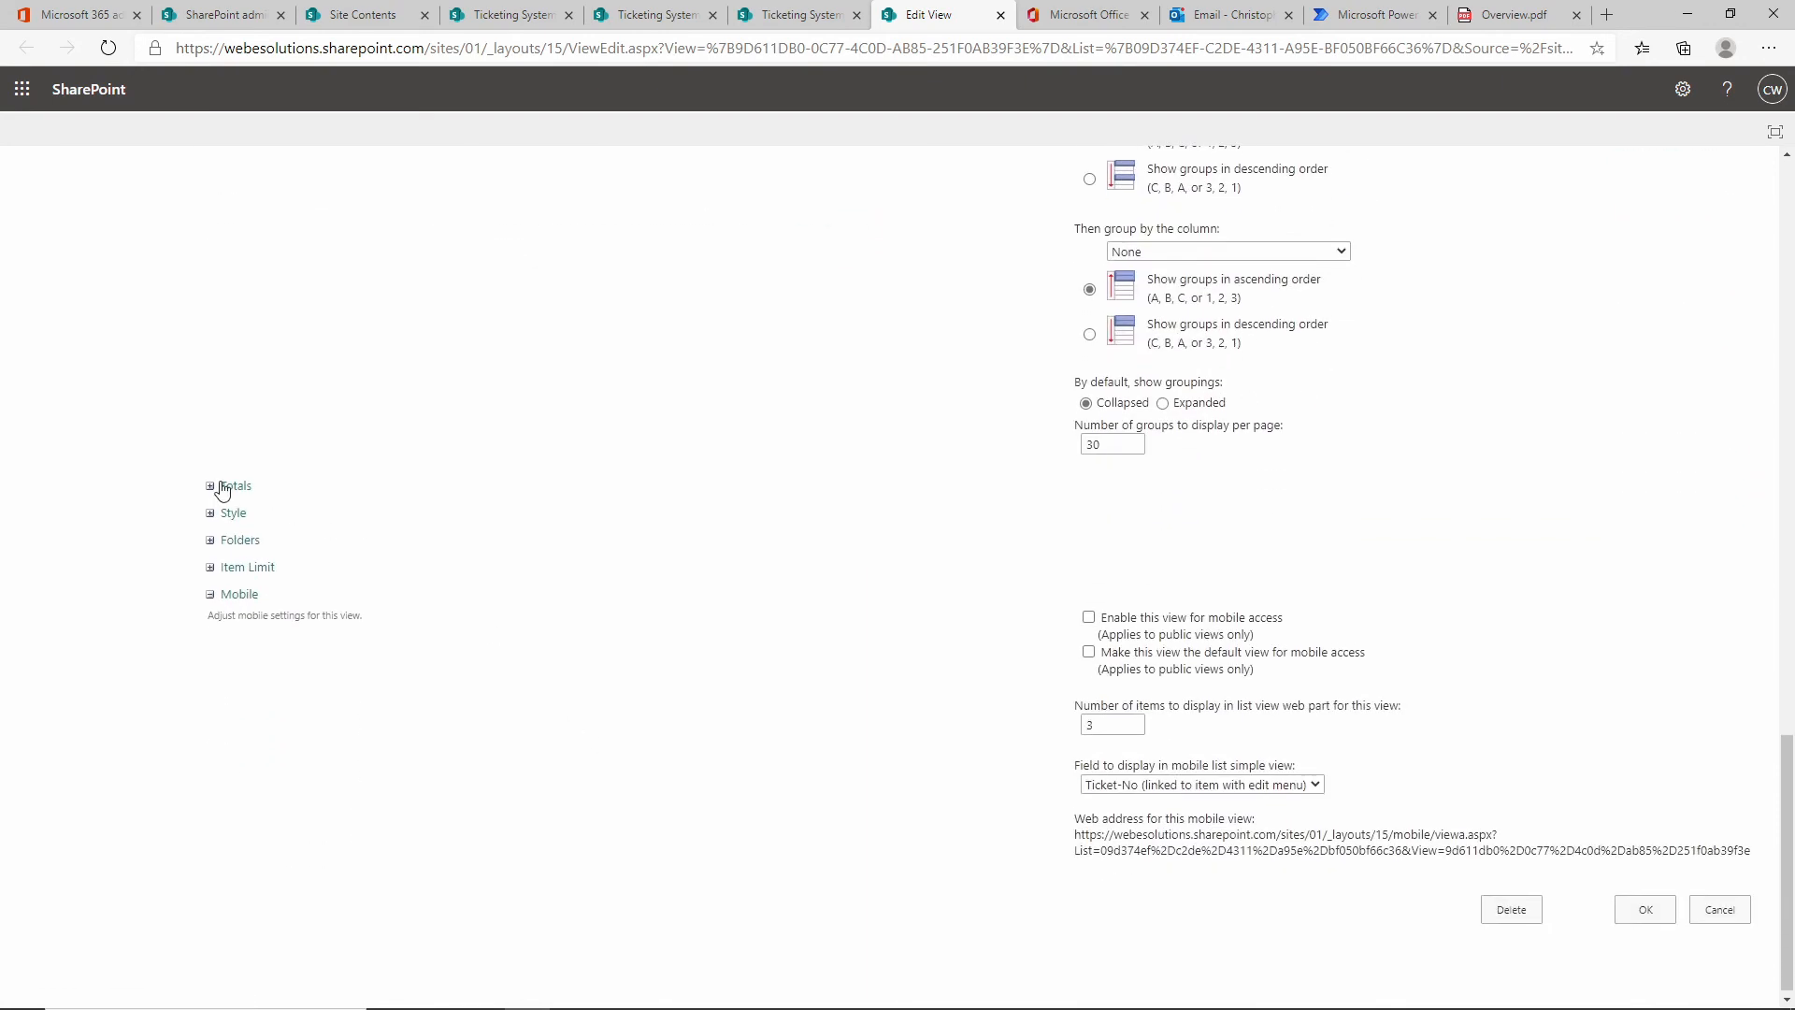
left_click(211, 490)
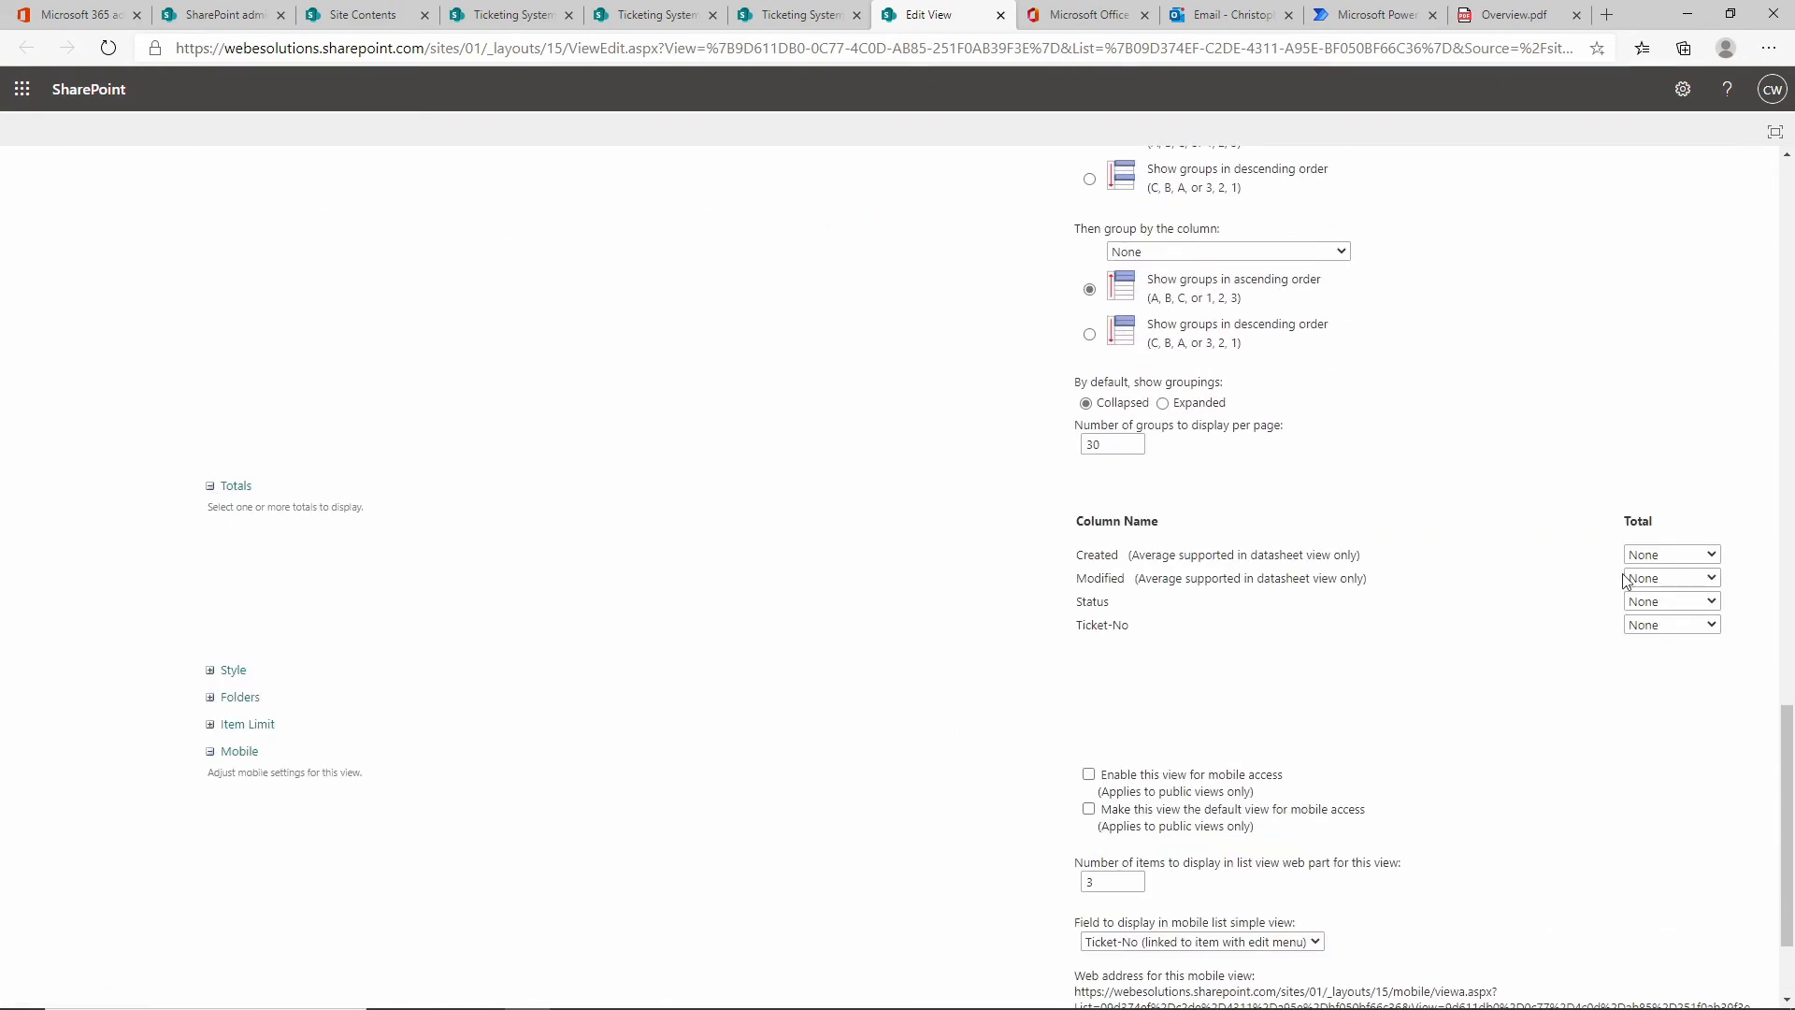
left_click(1707, 603)
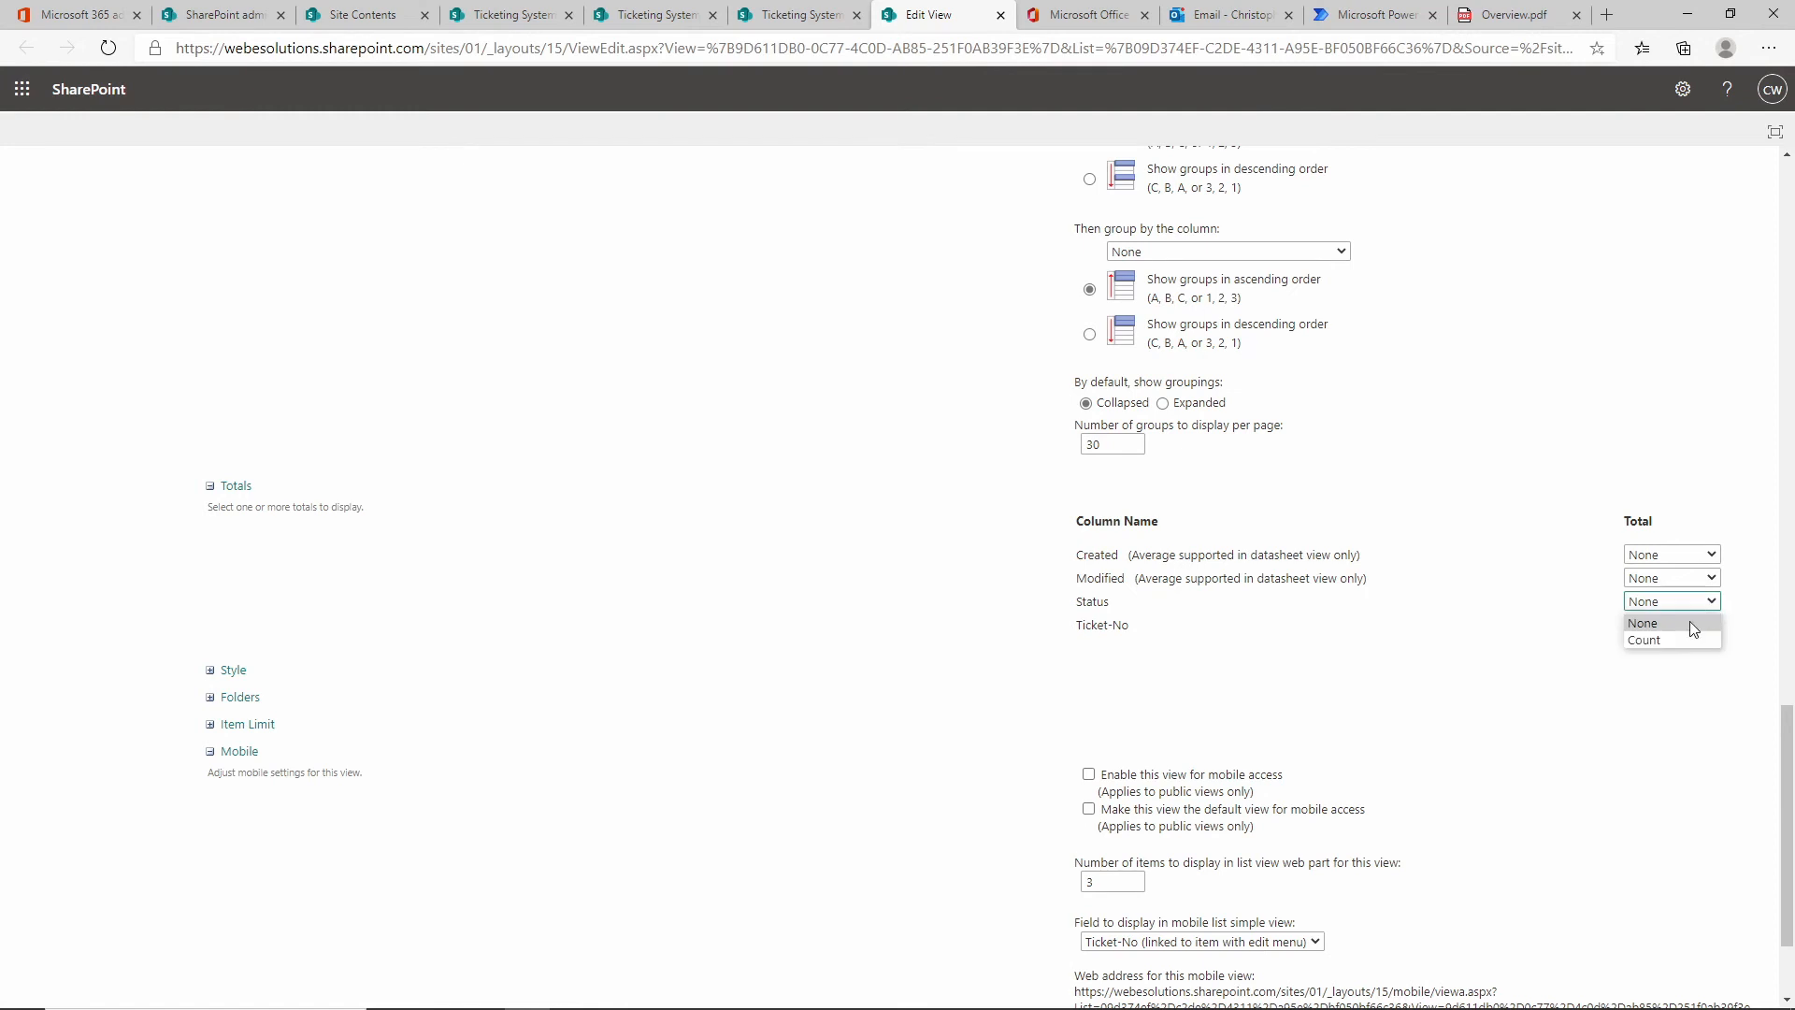
left_click(1667, 644)
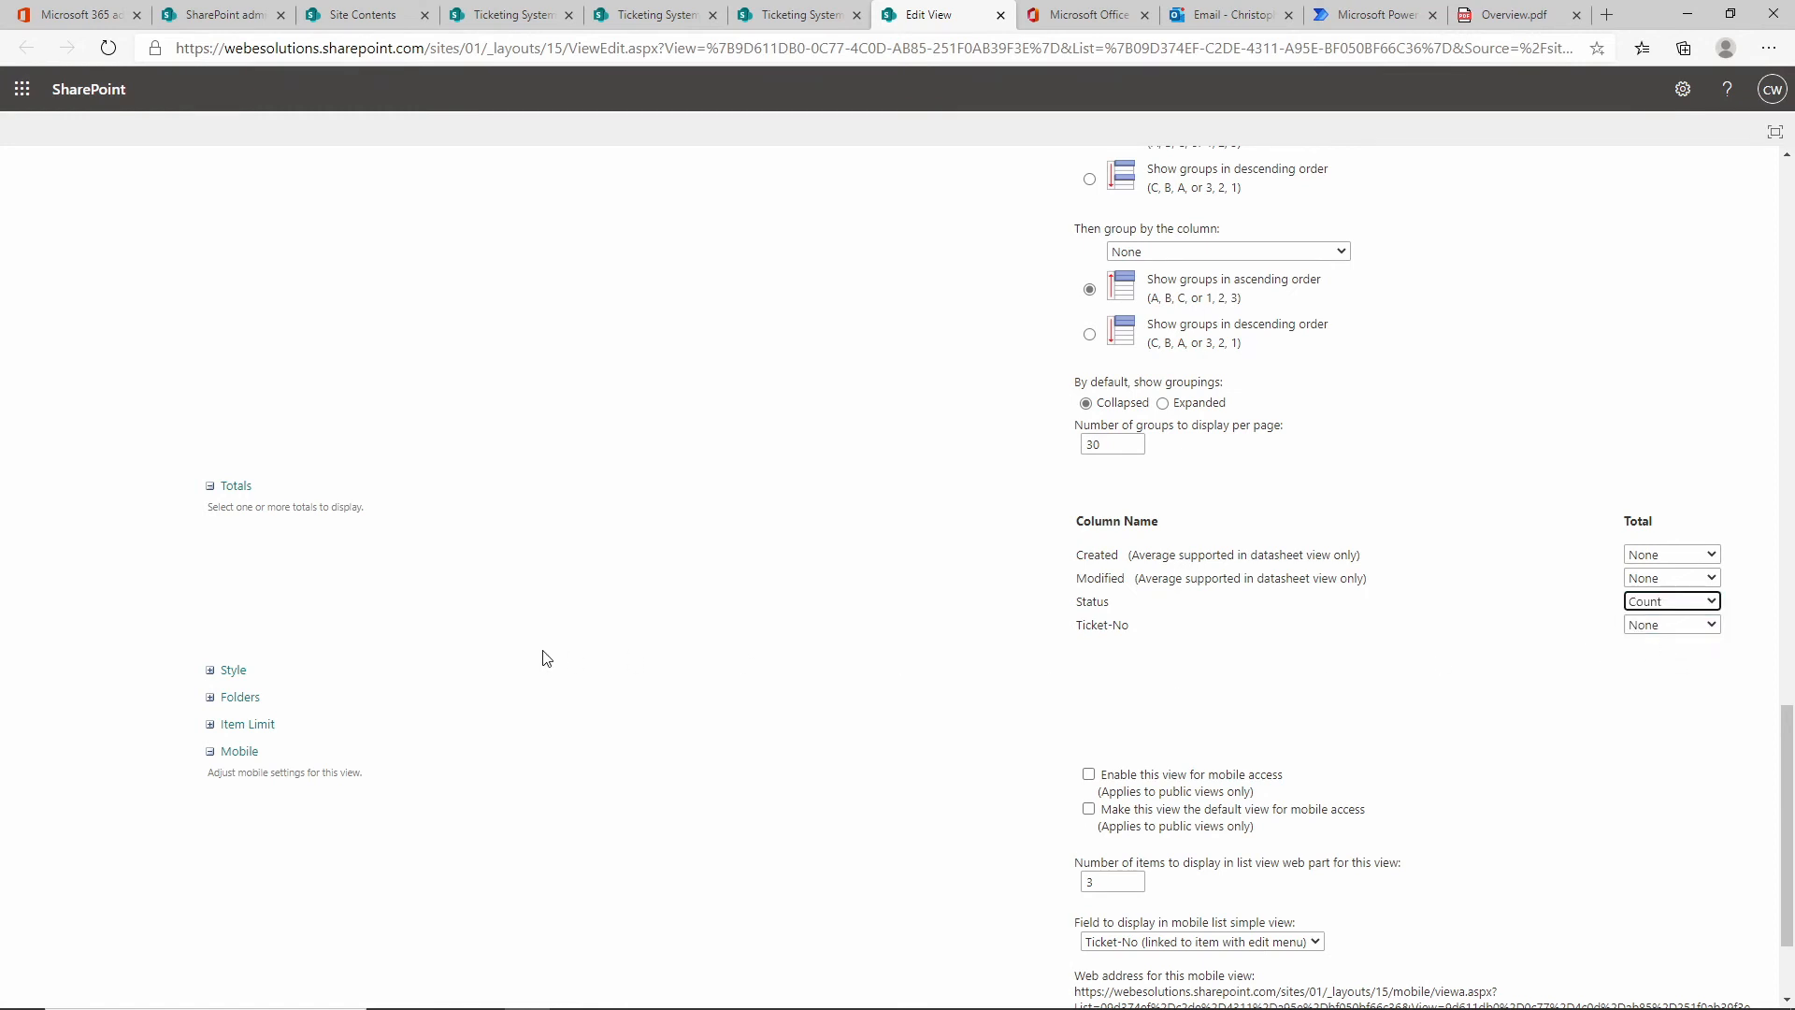
Apply the Newsletter, no lines style and save the Status view.
scroll(547, 658, "down", 2)
left_click(211, 508)
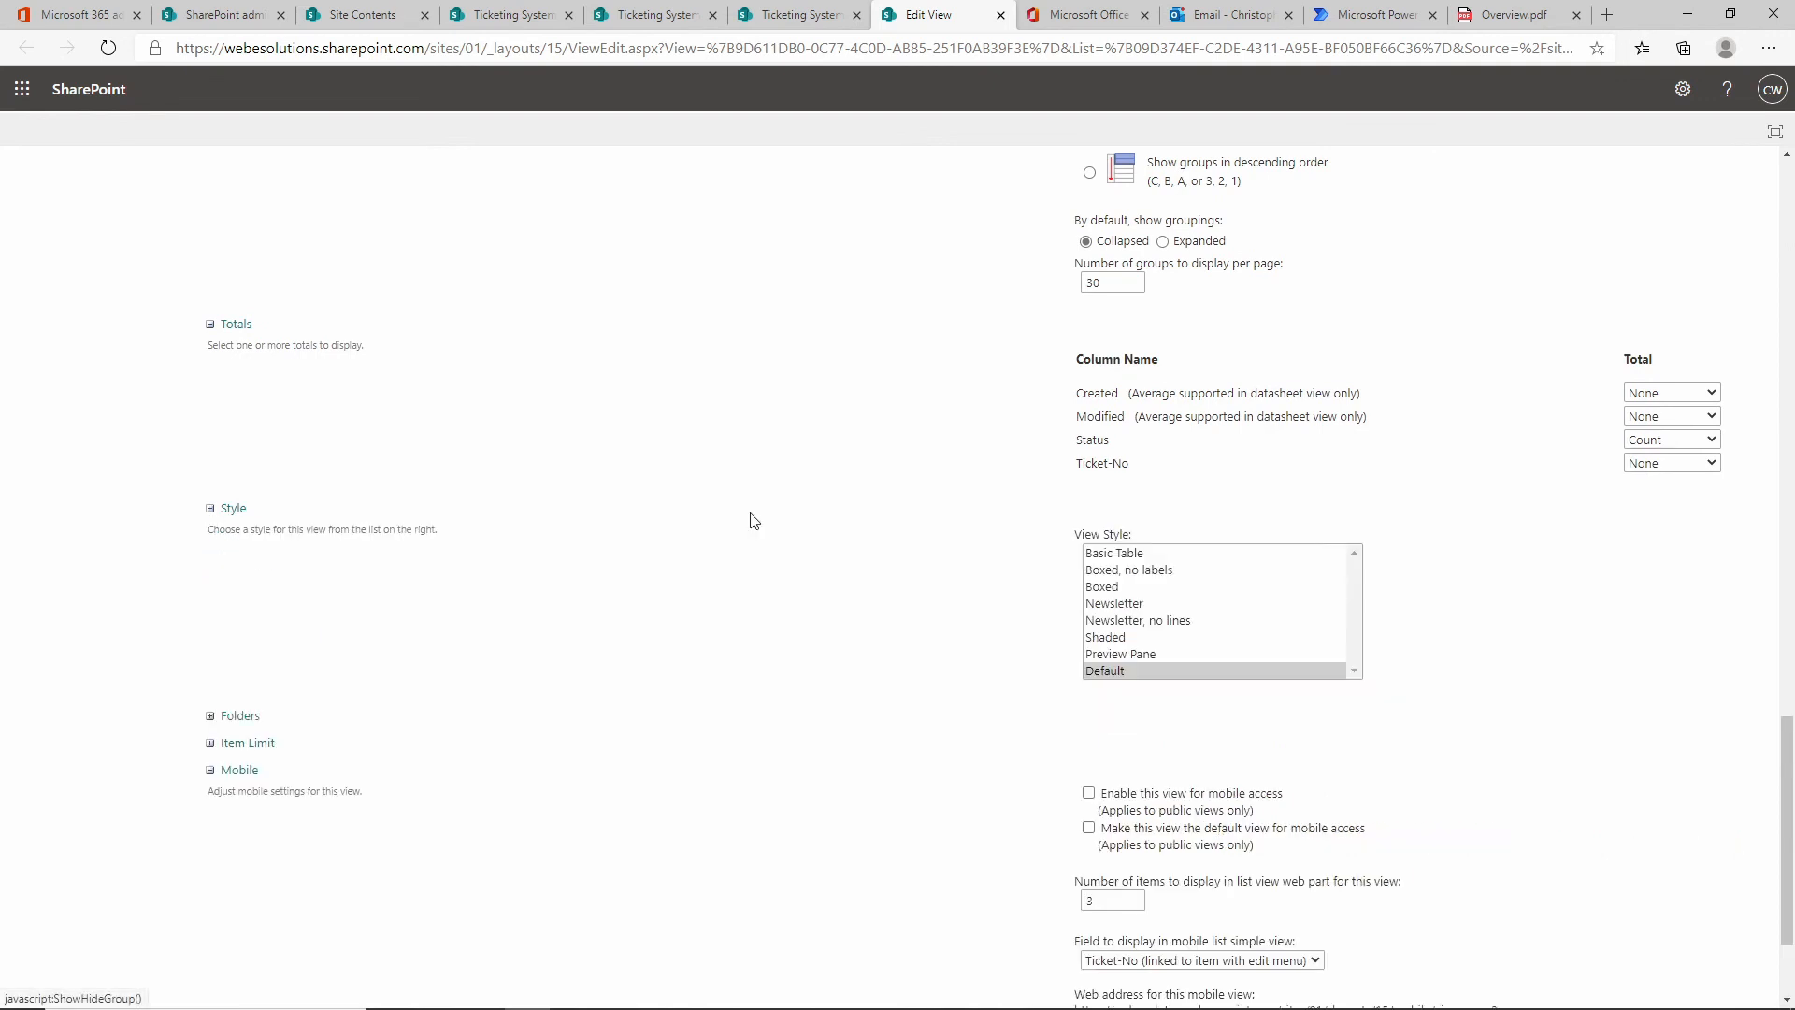
left_click(1145, 622)
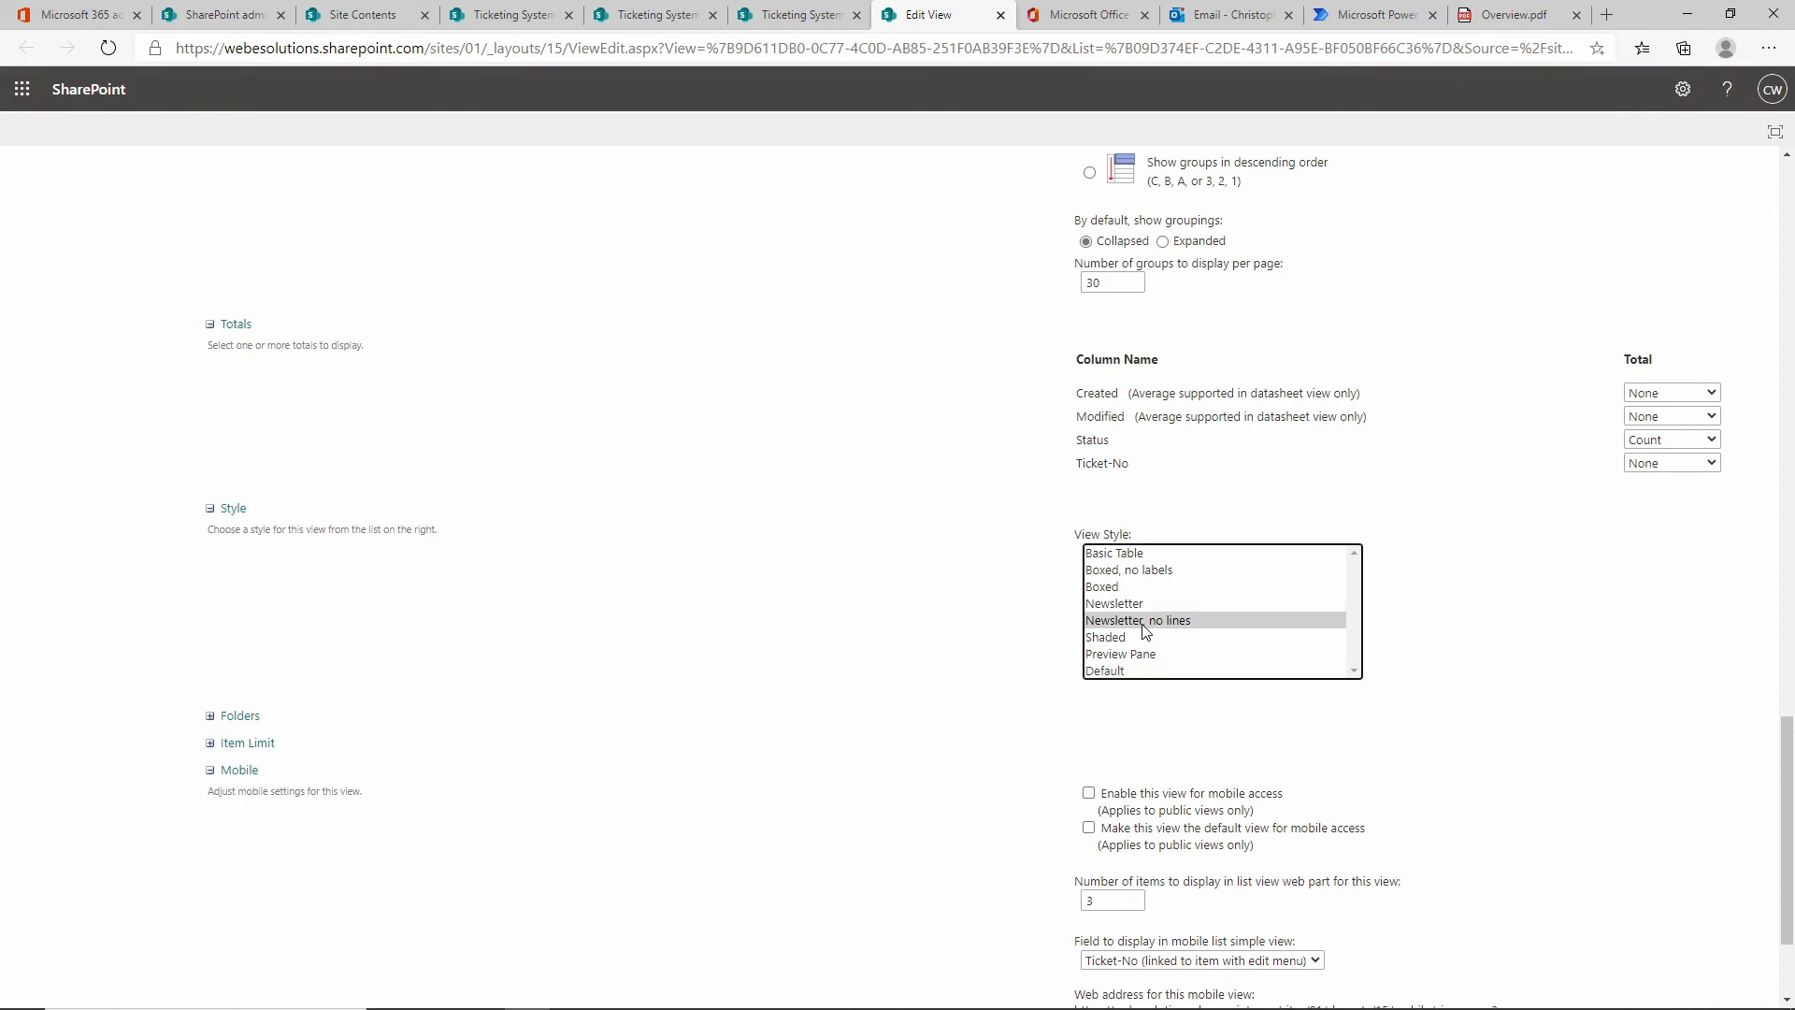
scroll(1574, 664, "down", 2)
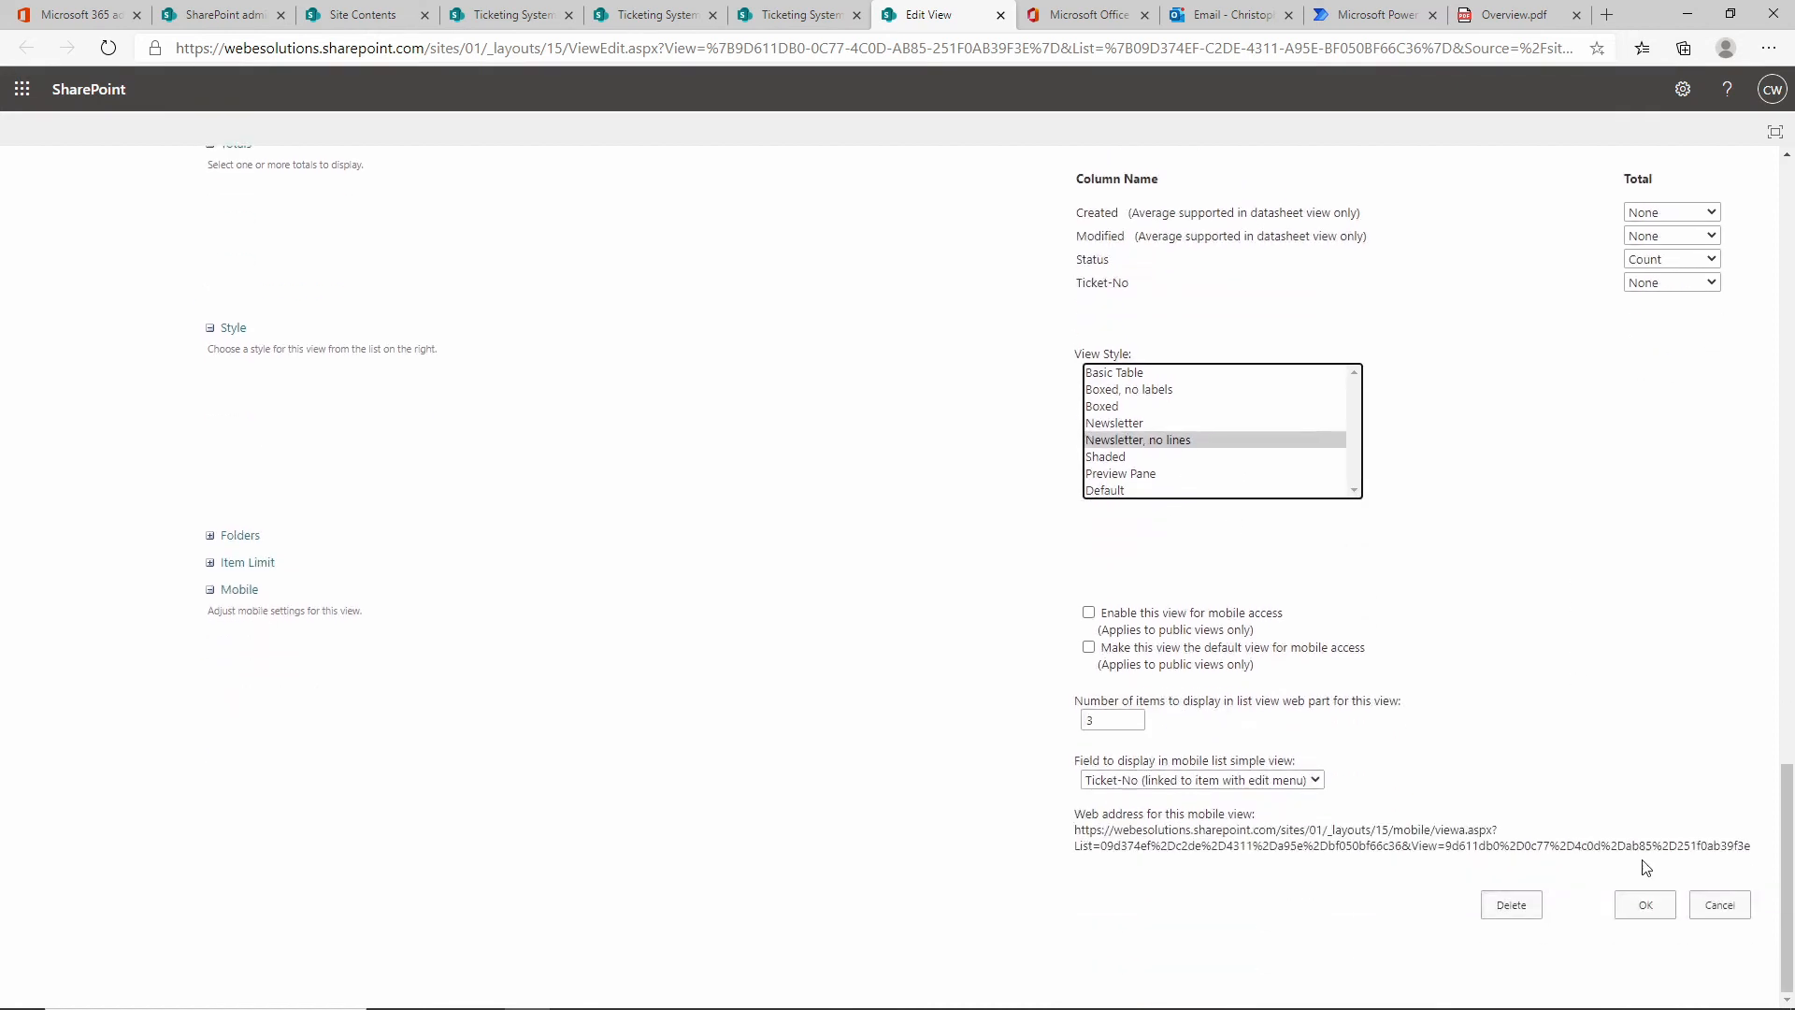
left_click(1646, 909)
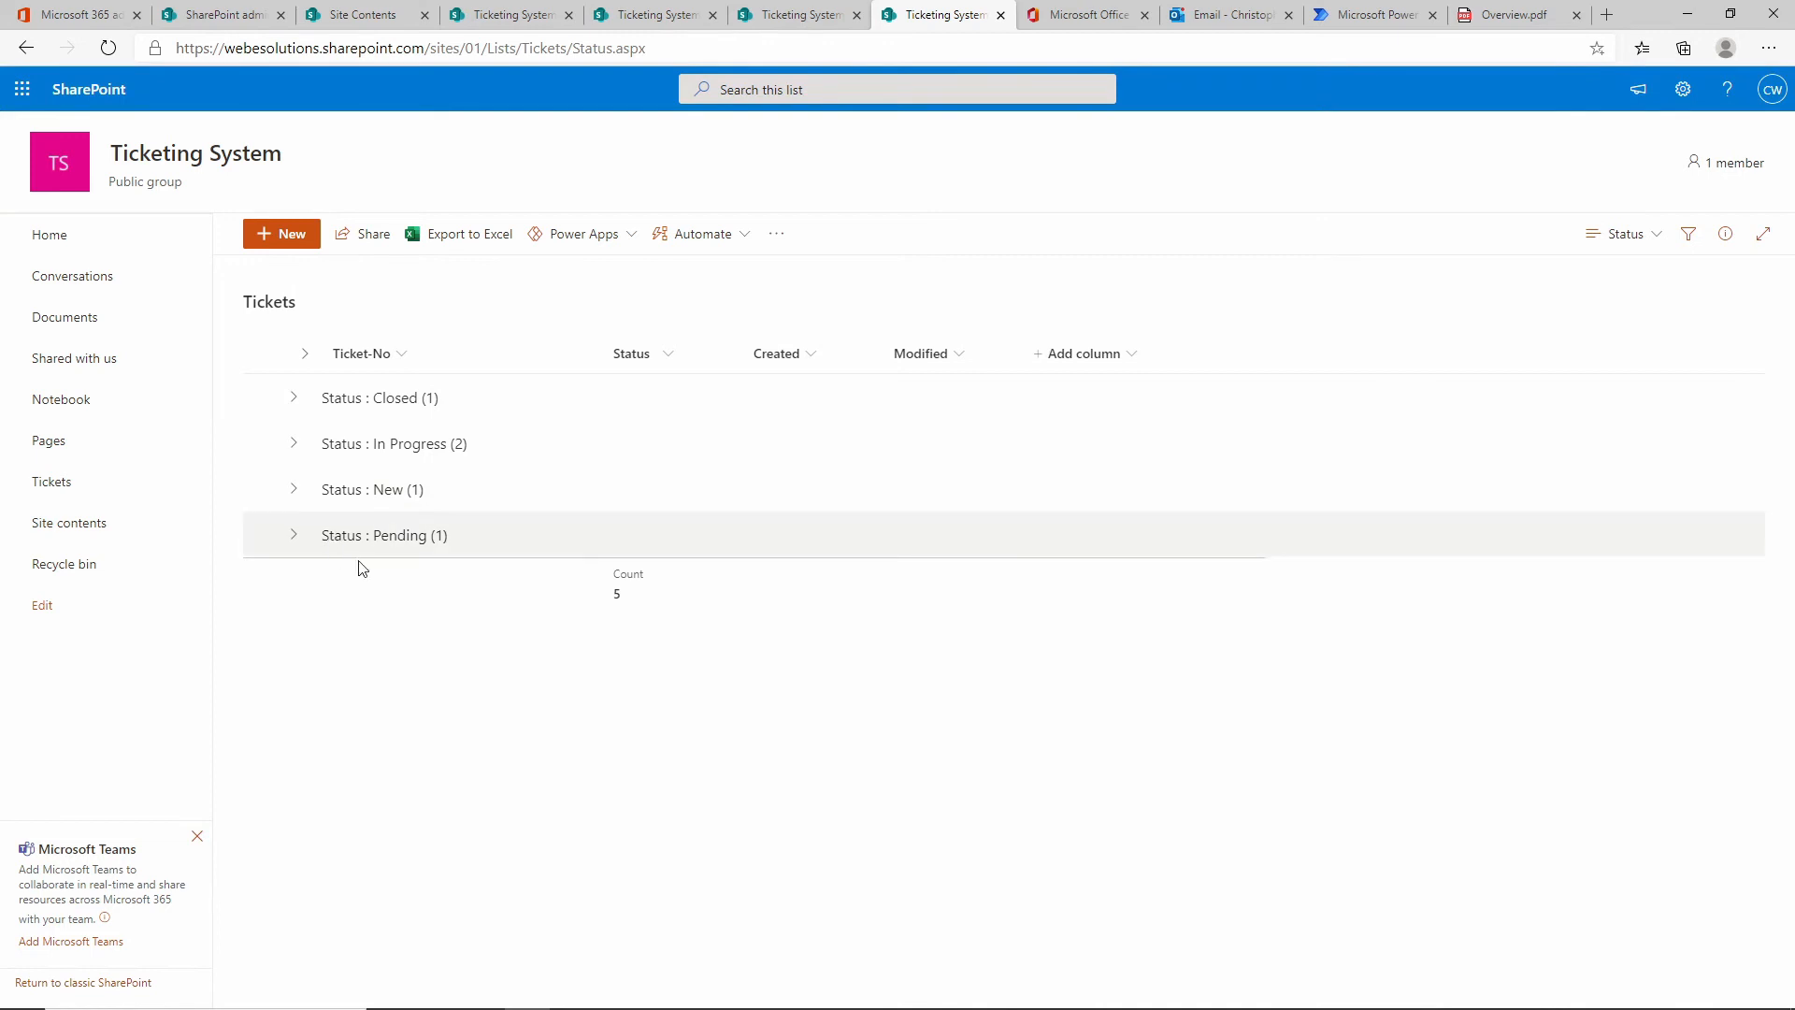
Expand the Status : Closed group, then return the Tickets list to All Items.
left_click(292, 399)
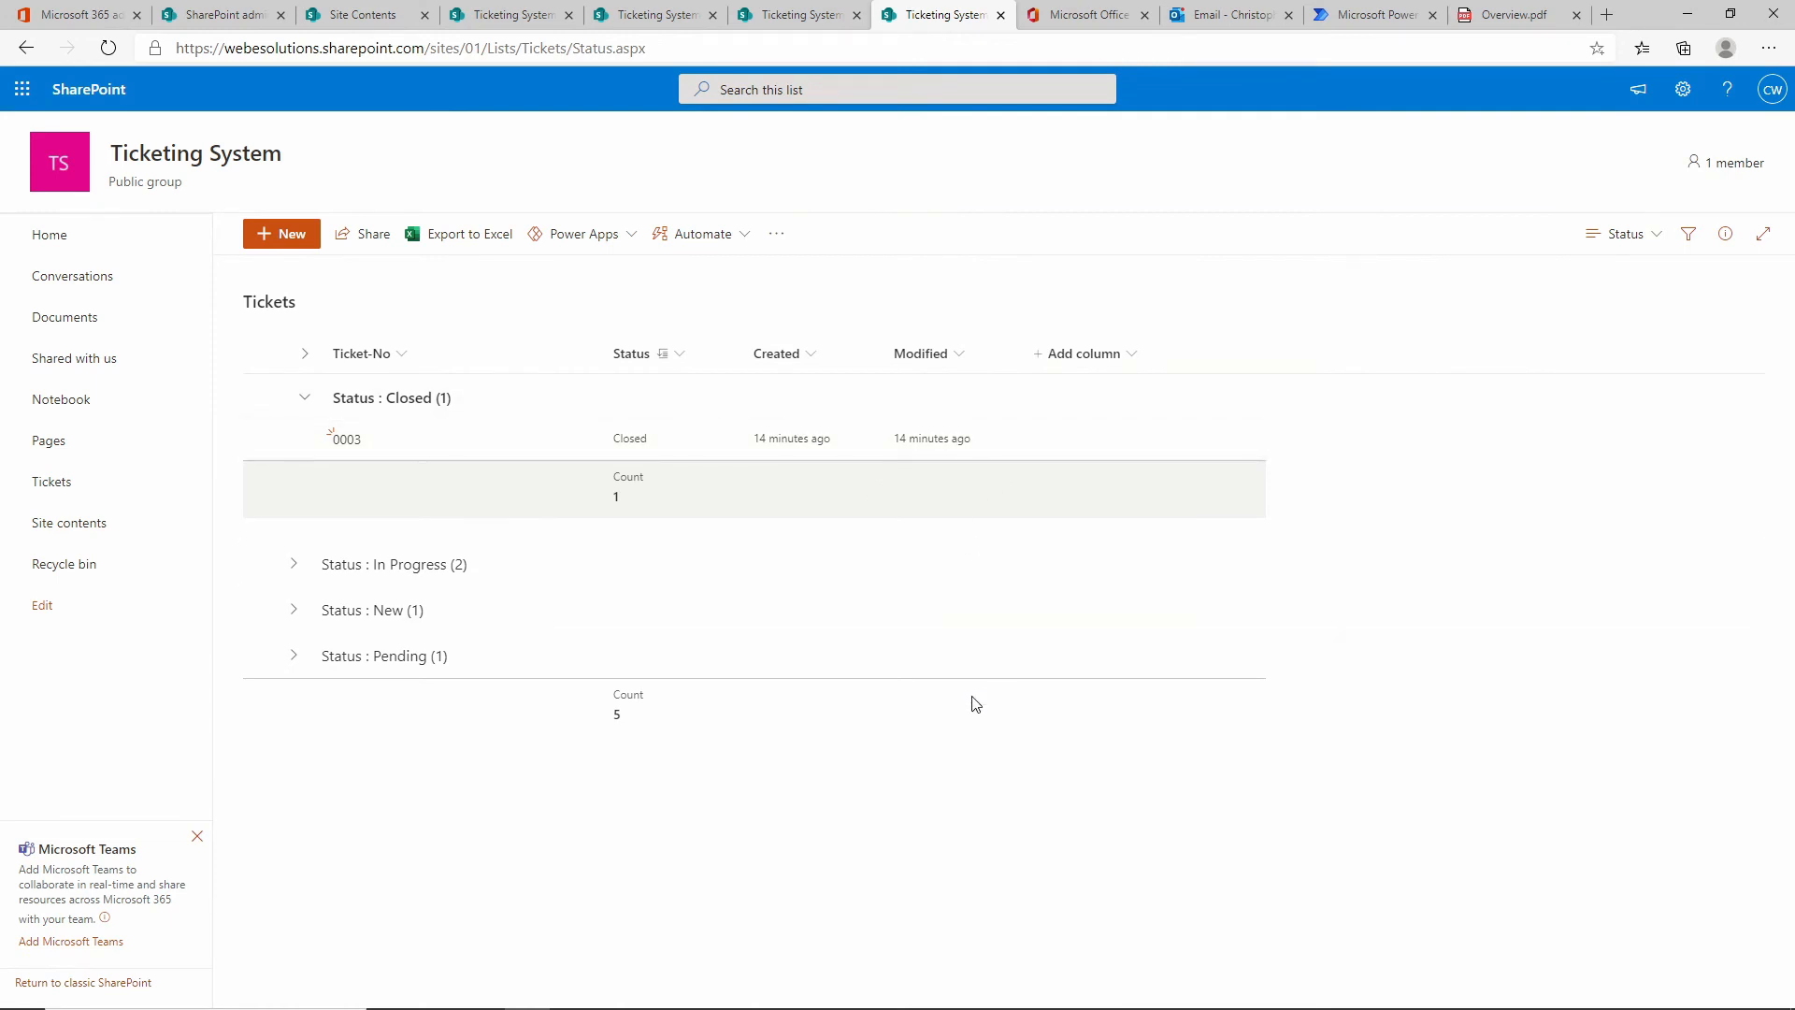
left_click(1651, 236)
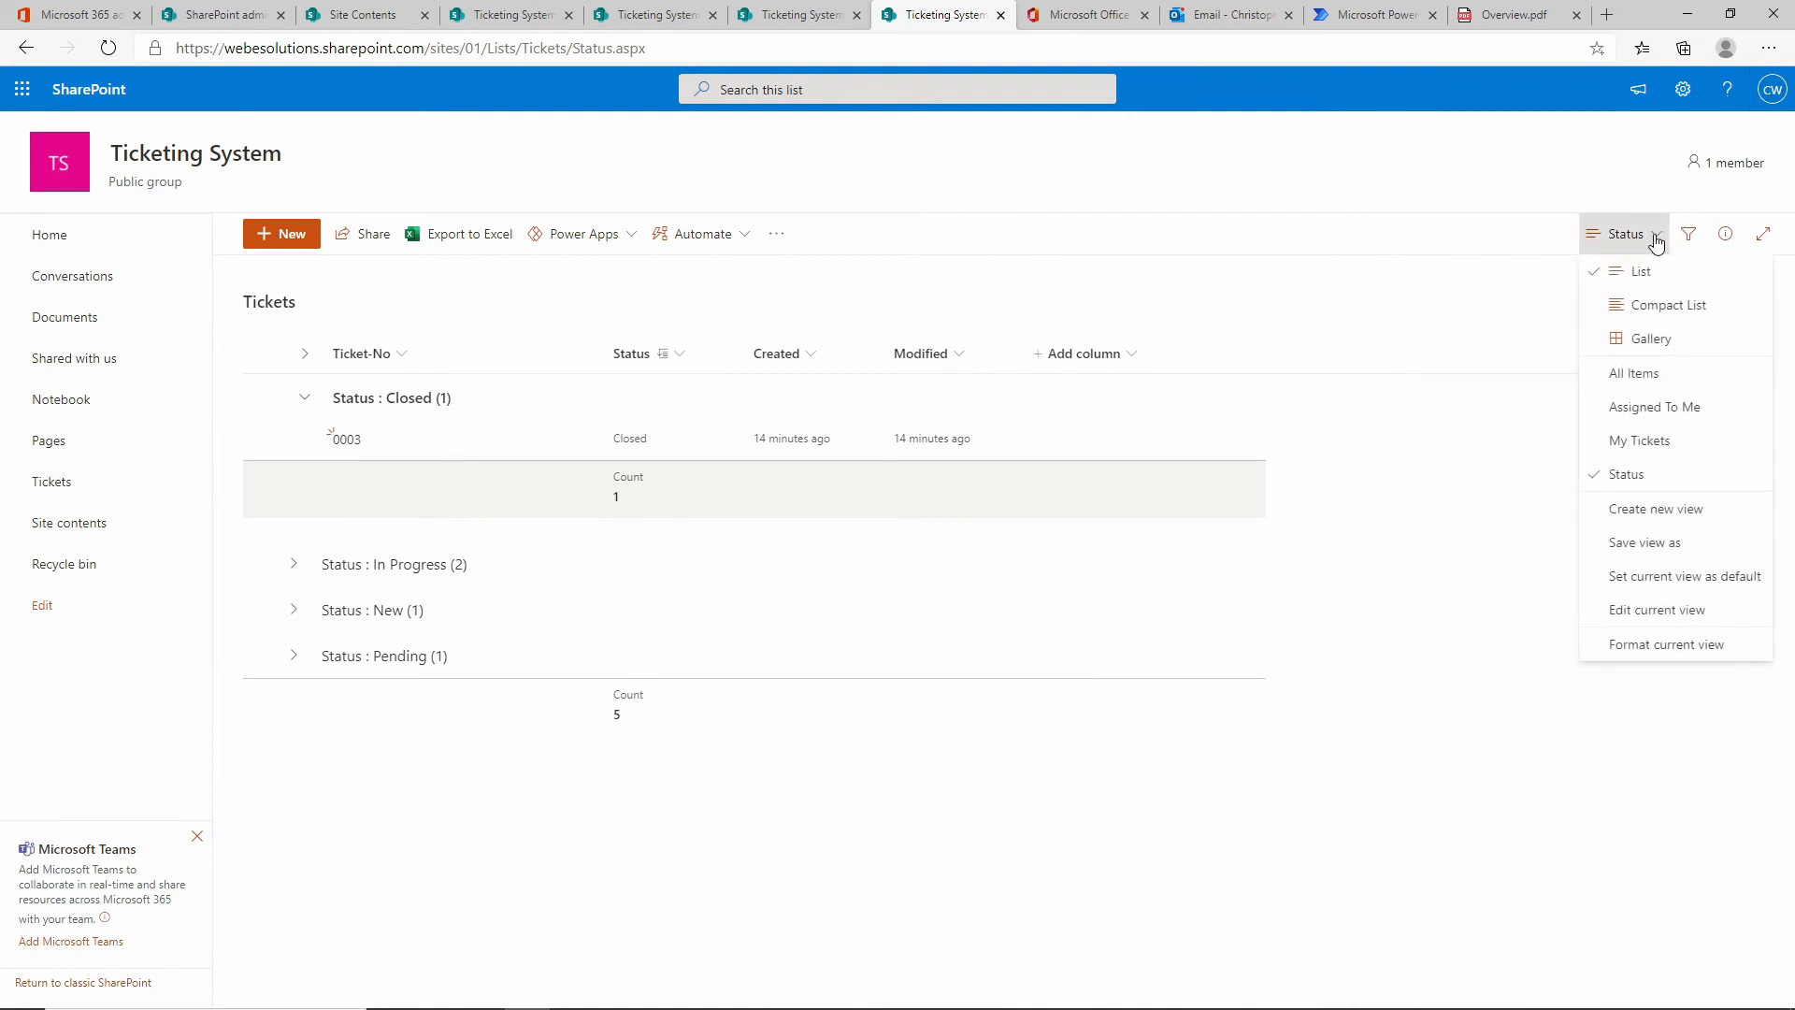
left_click(1643, 375)
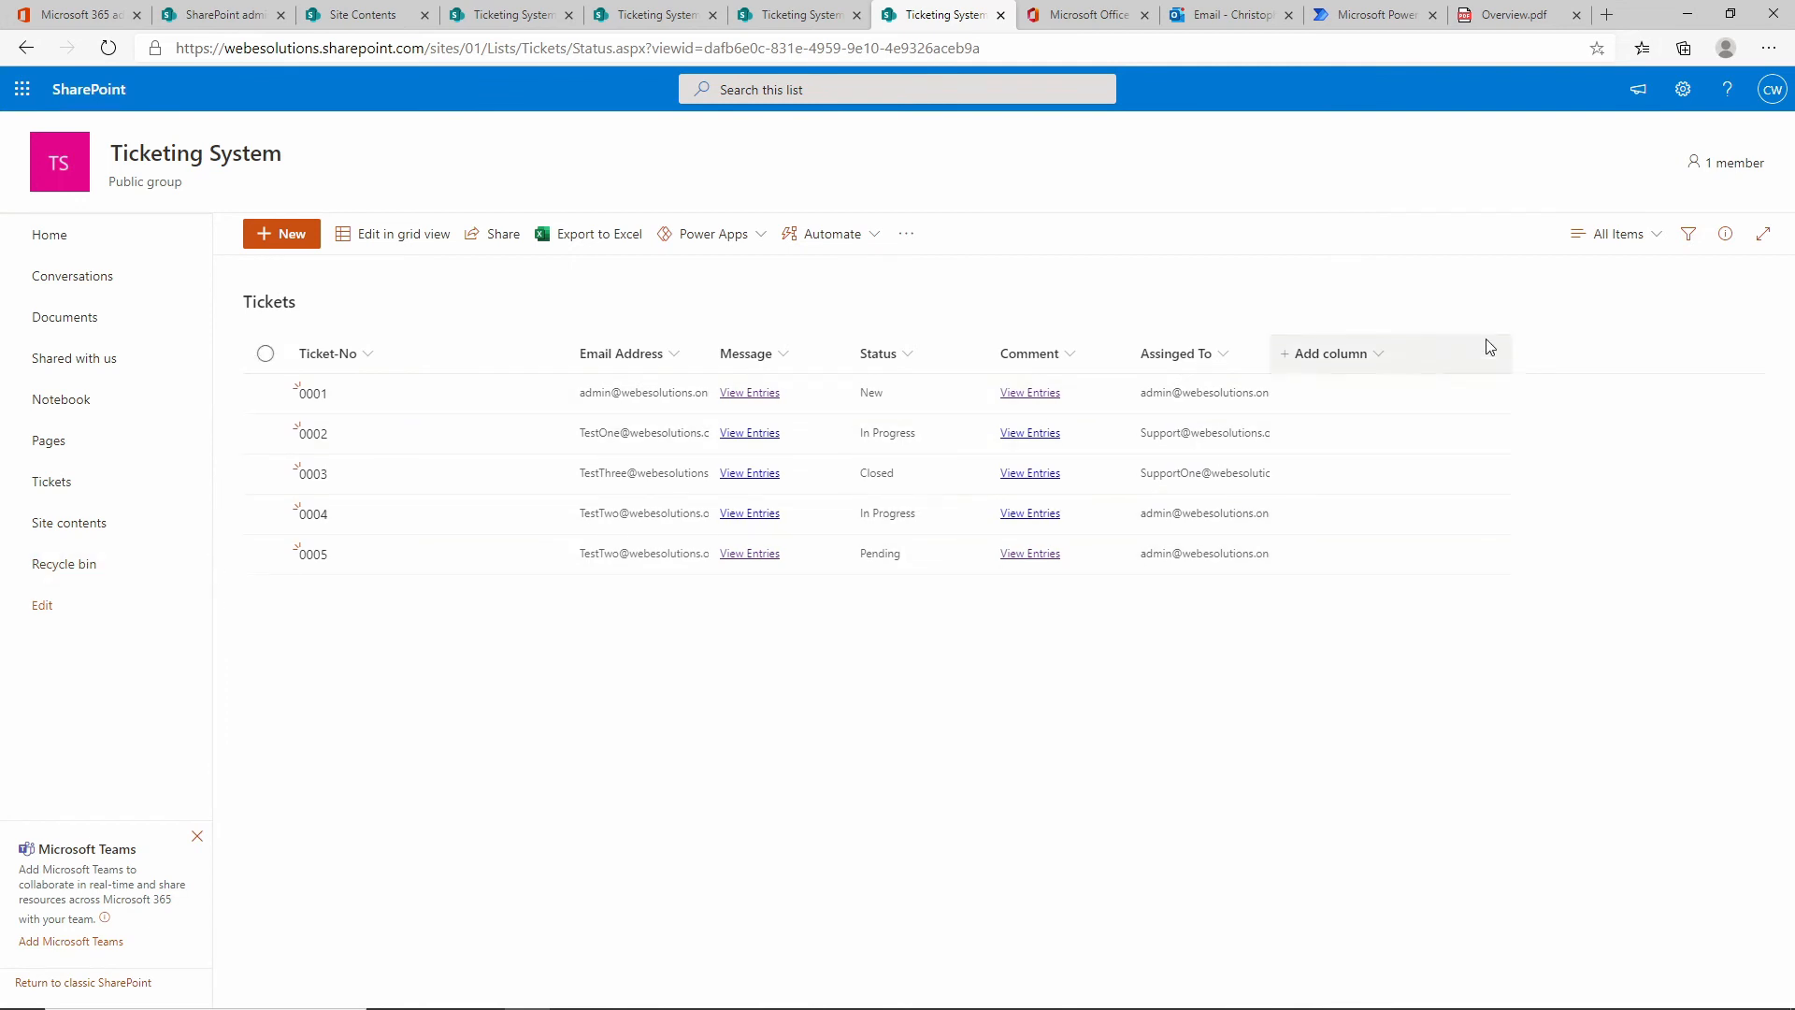
Create a public view named Ticket-No and open its Edit View settings.
left_click(1652, 241)
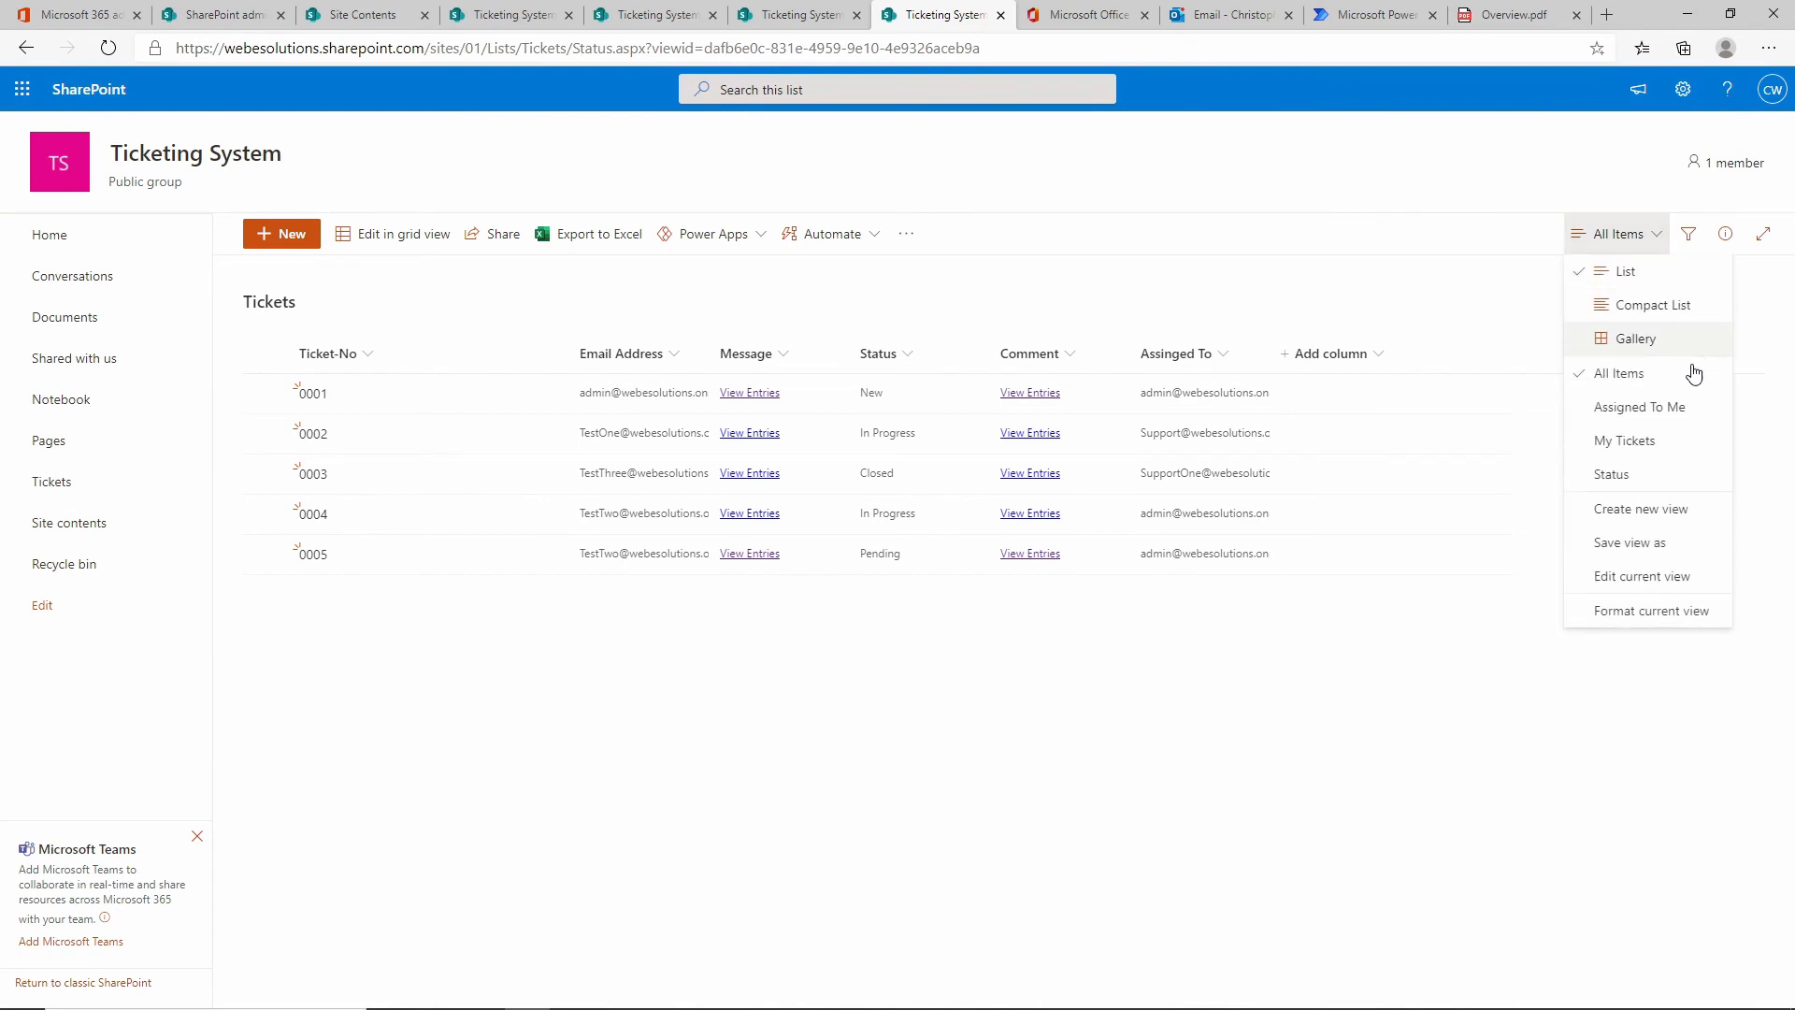
left_click(1677, 517)
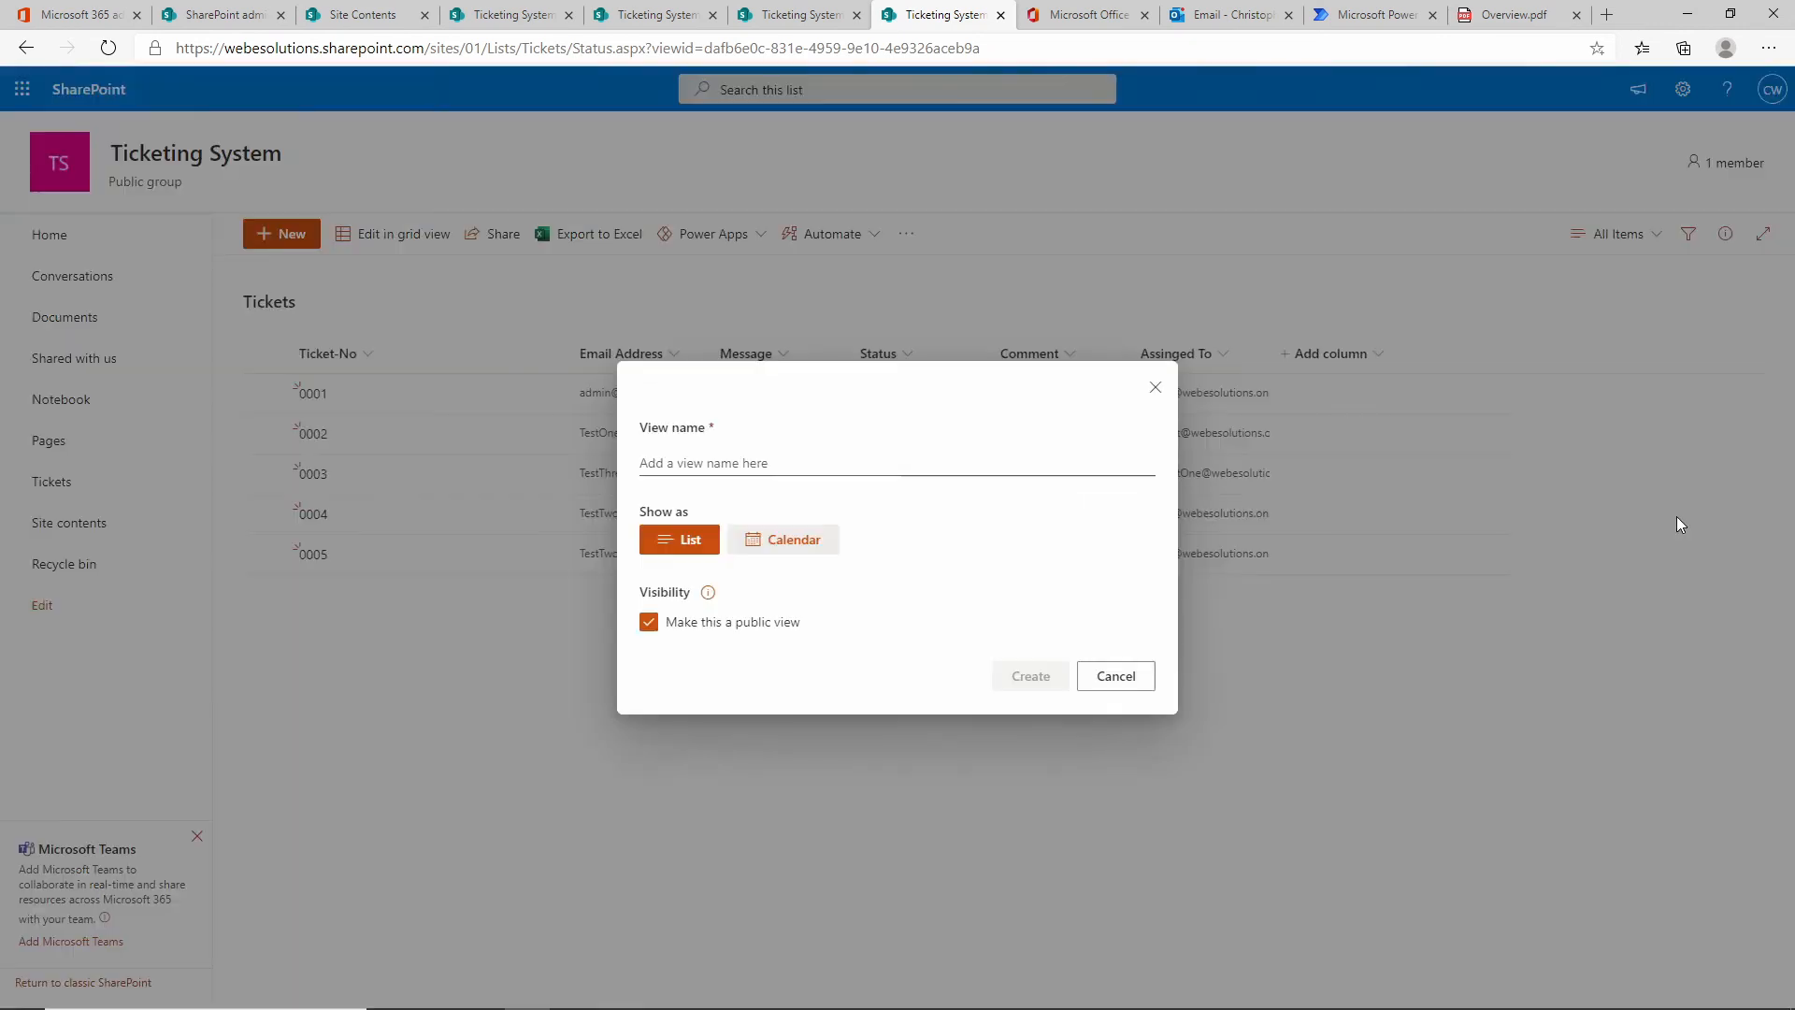
left_click(691, 463)
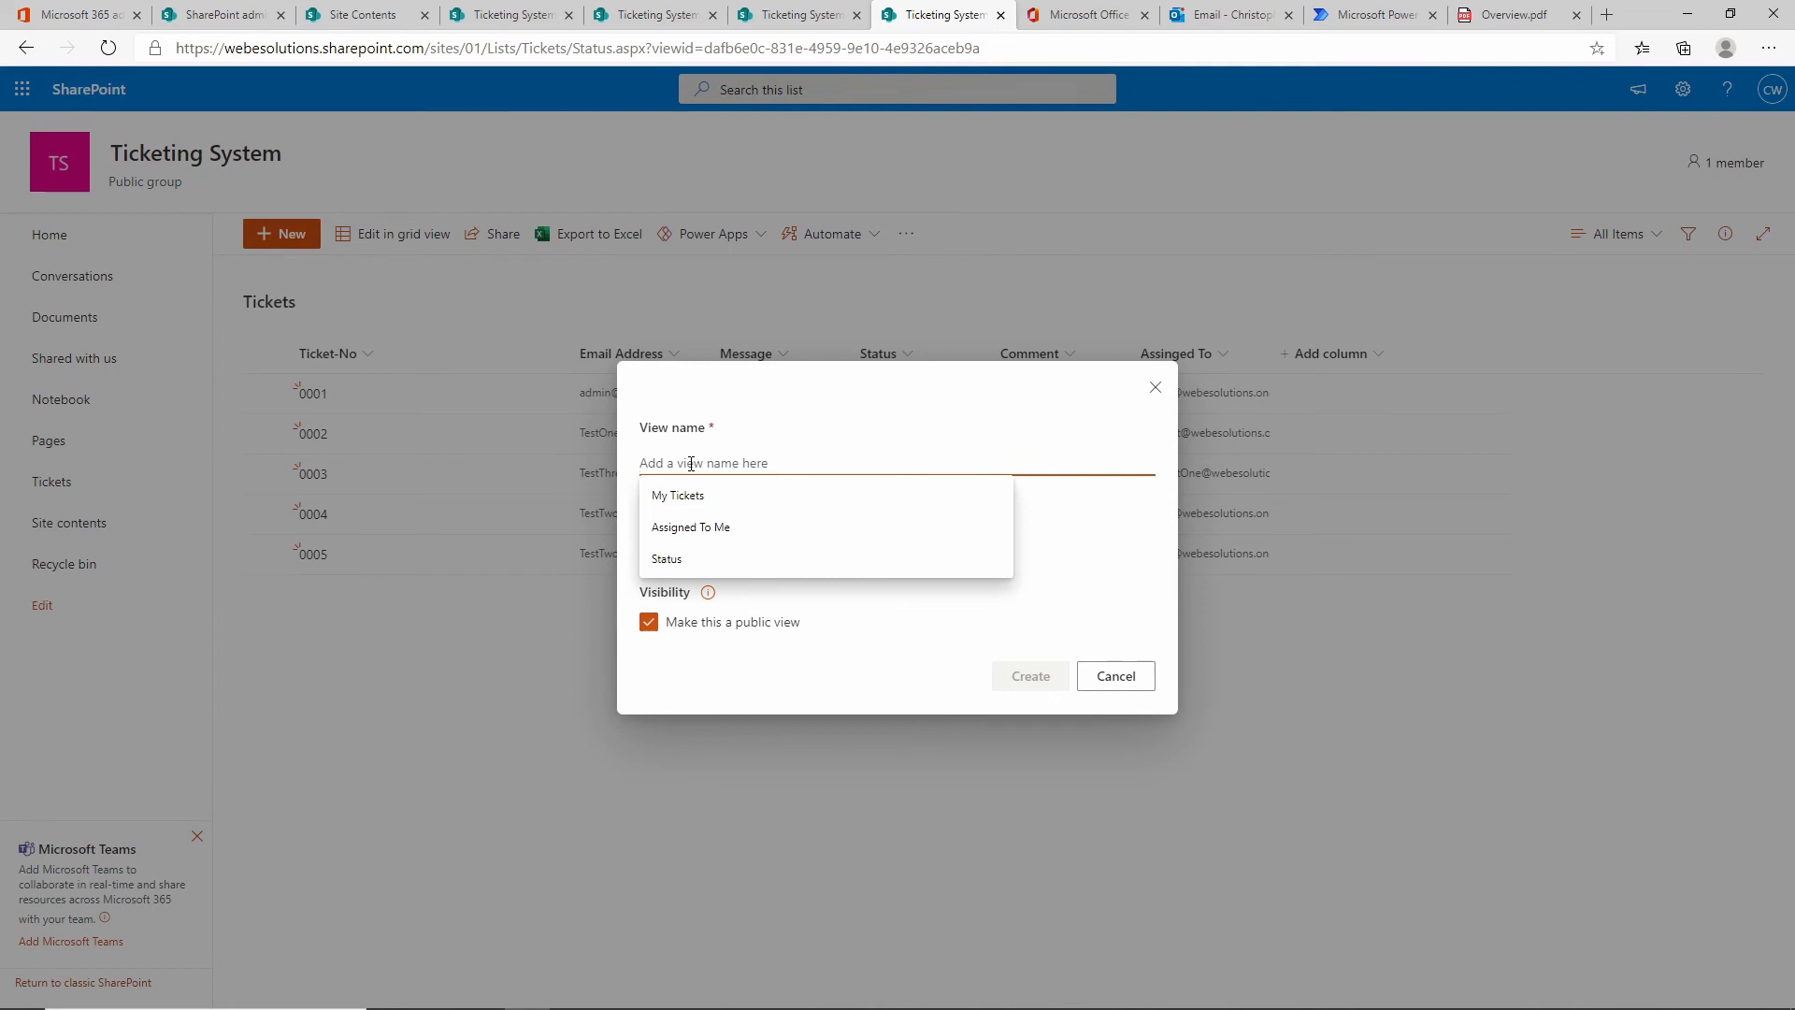
type("Ticket-No")
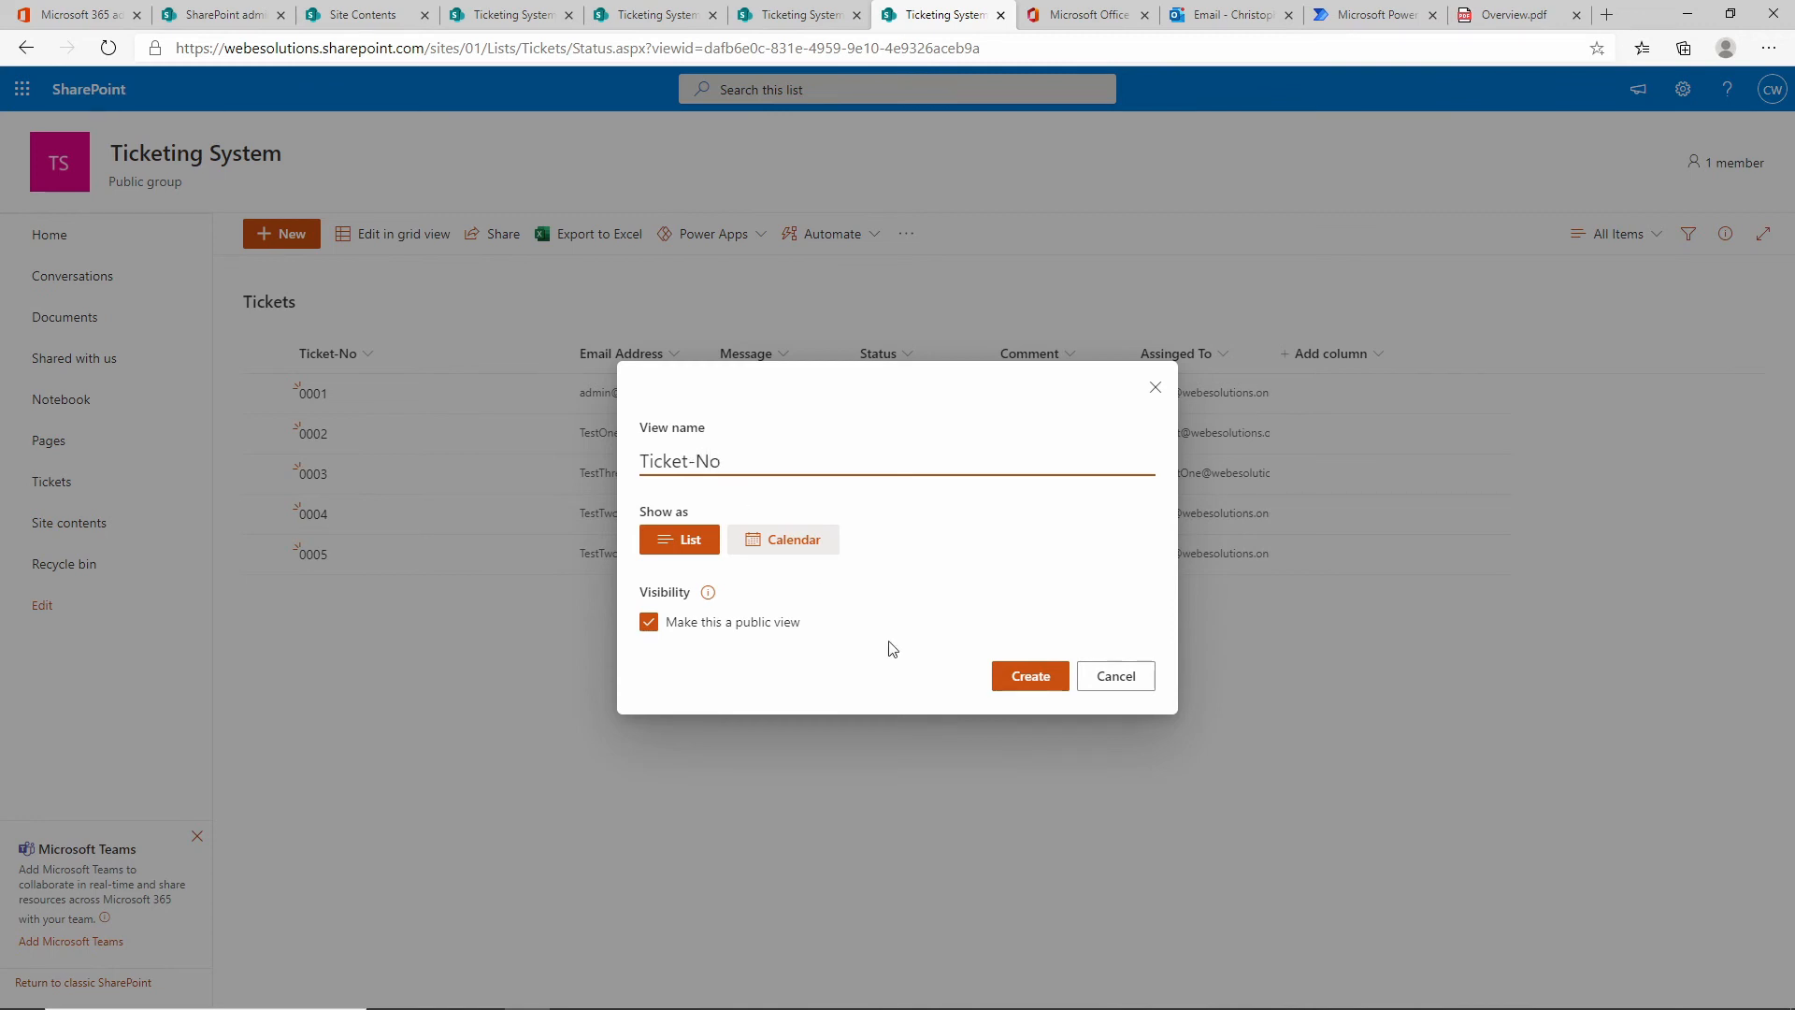
left_click(1030, 677)
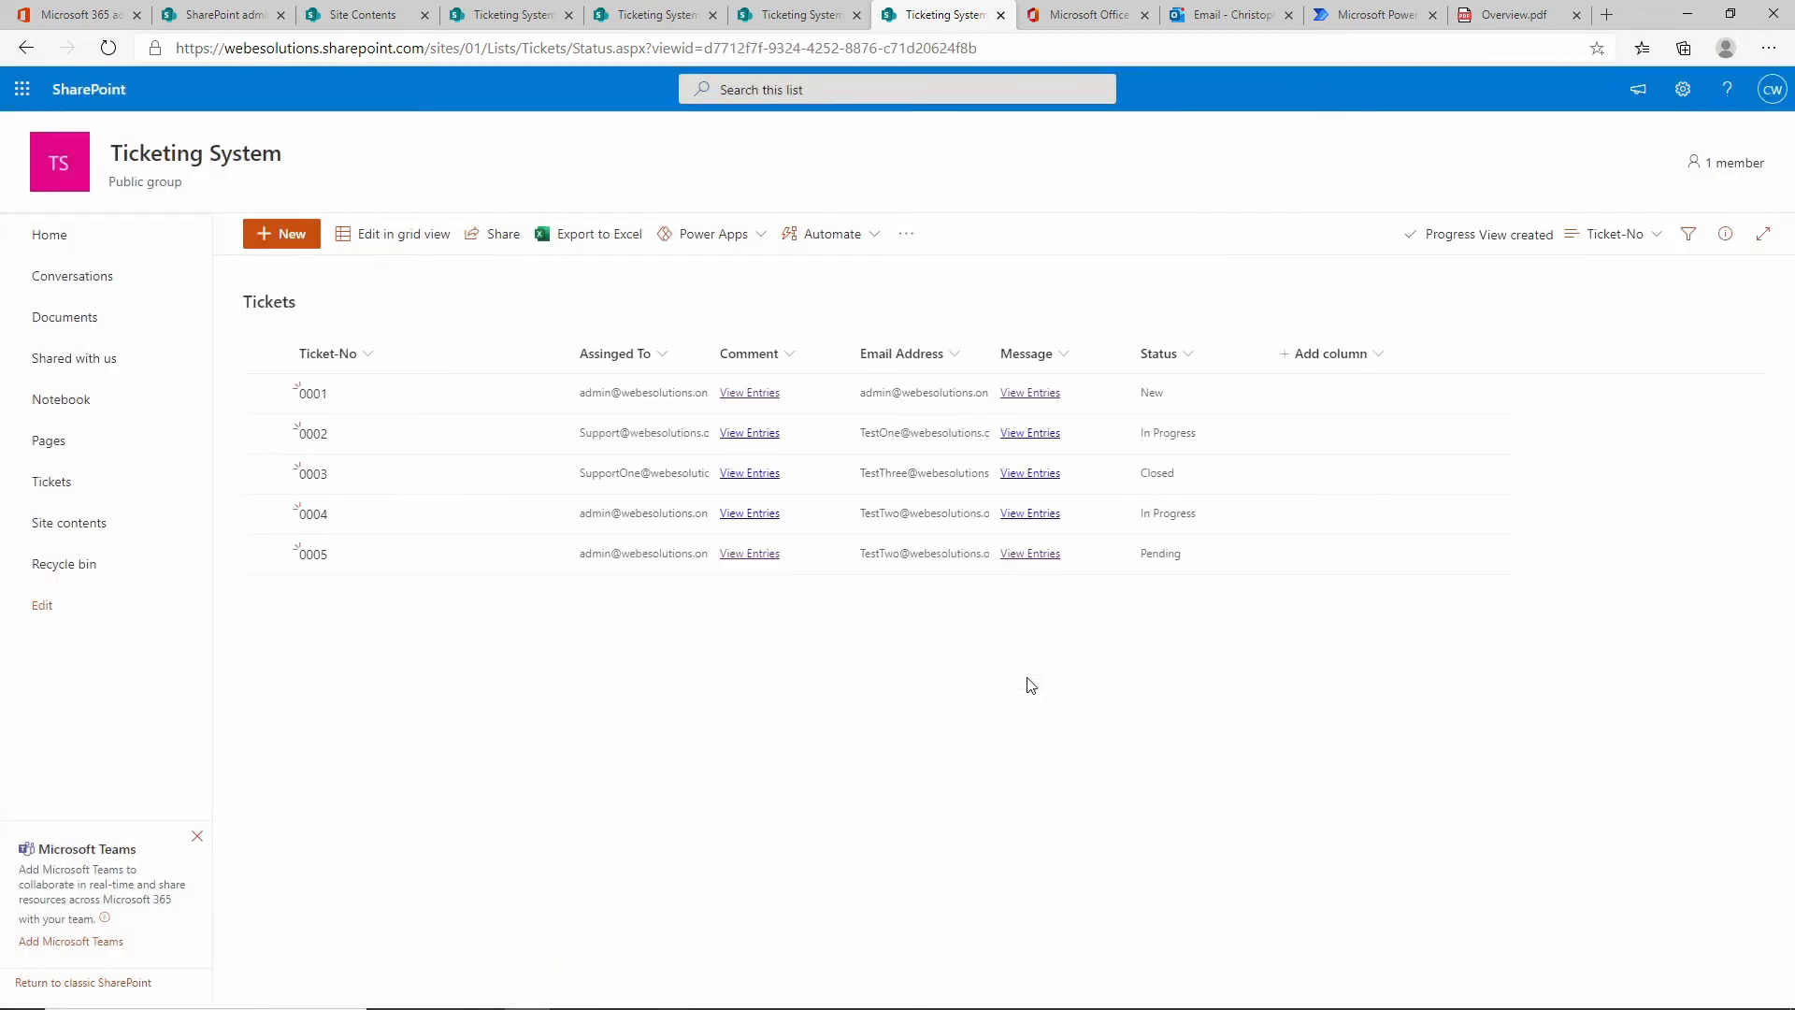
left_click(1641, 243)
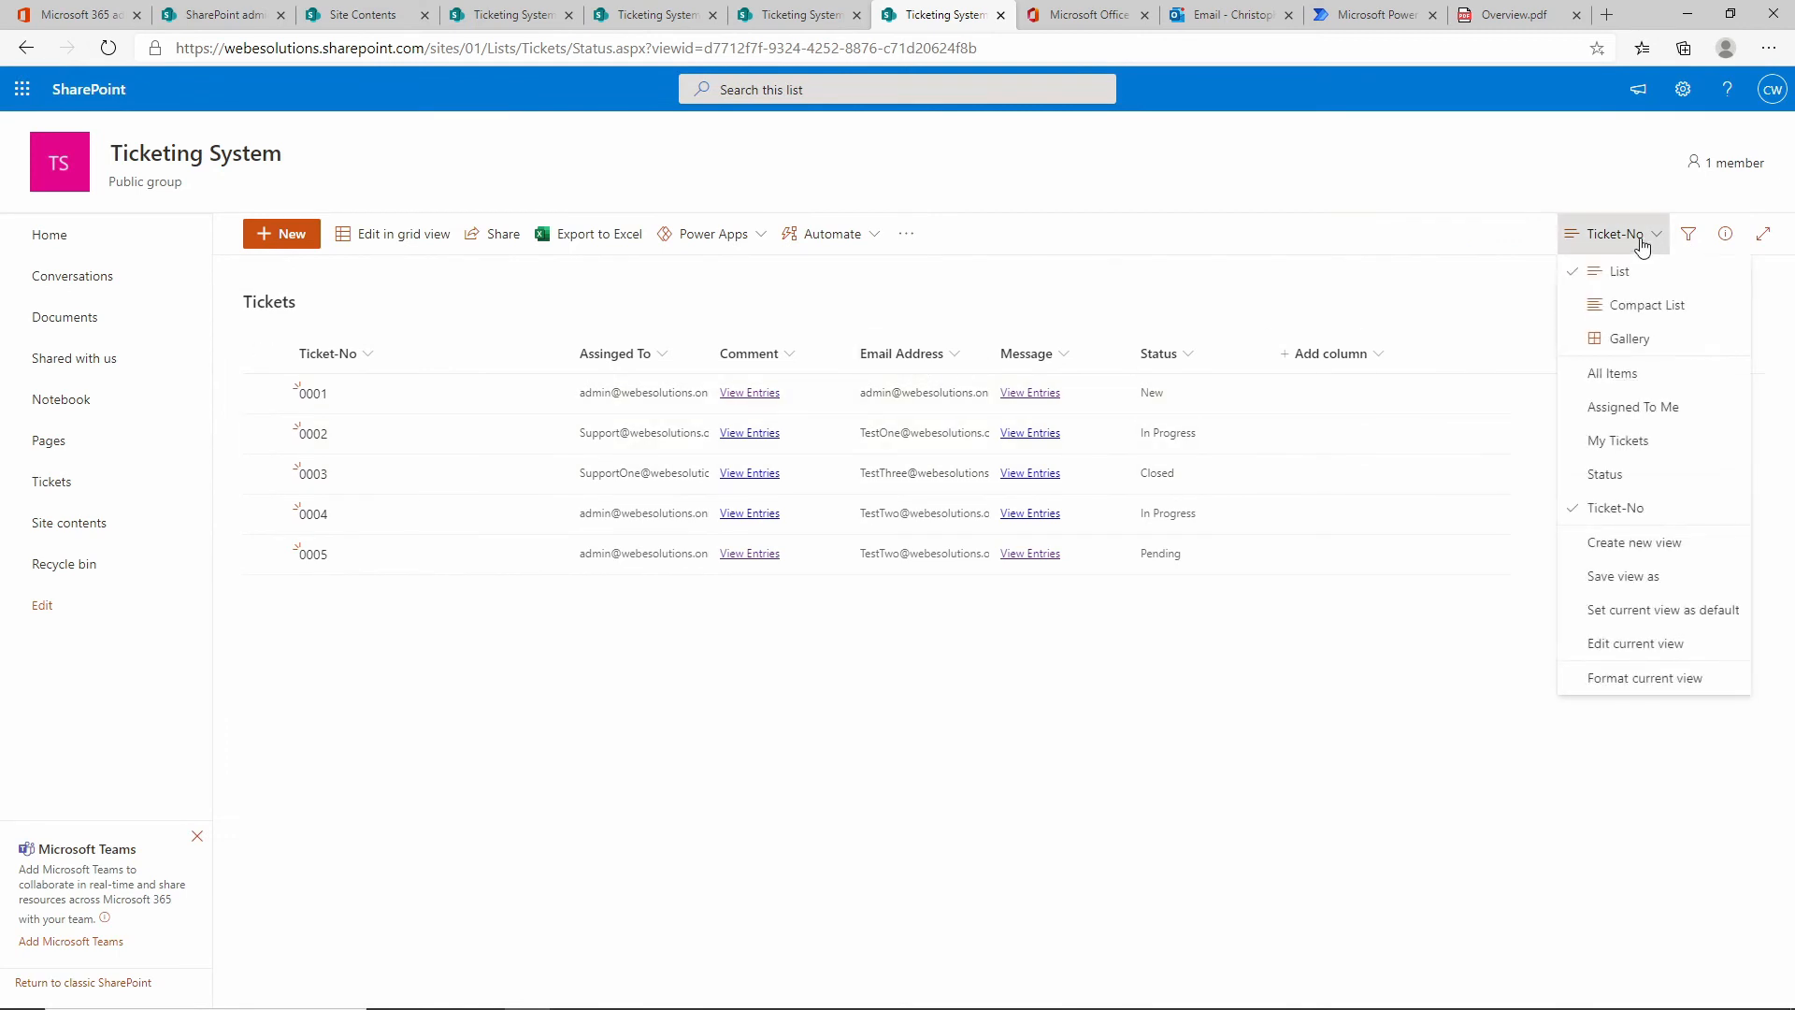
left_click(1673, 644)
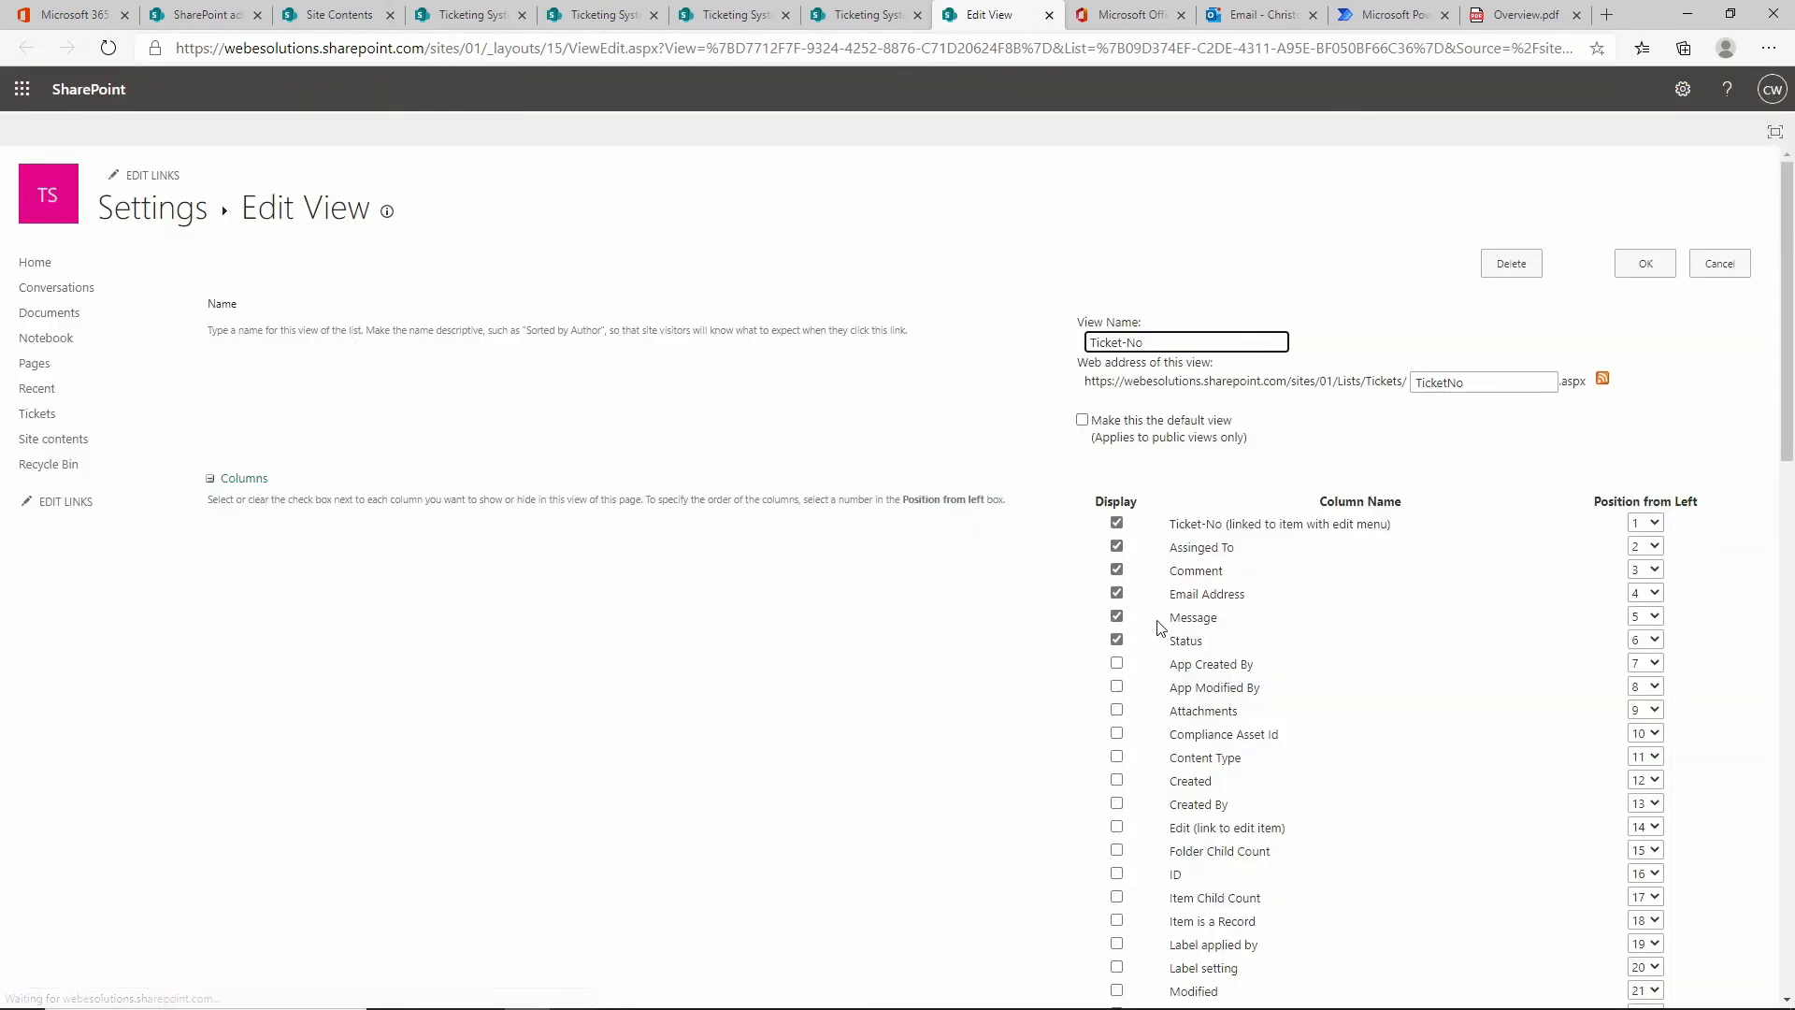
Hide the Message column, save the Ticket-No view, and open the home page for editing.
left_click(1205, 618)
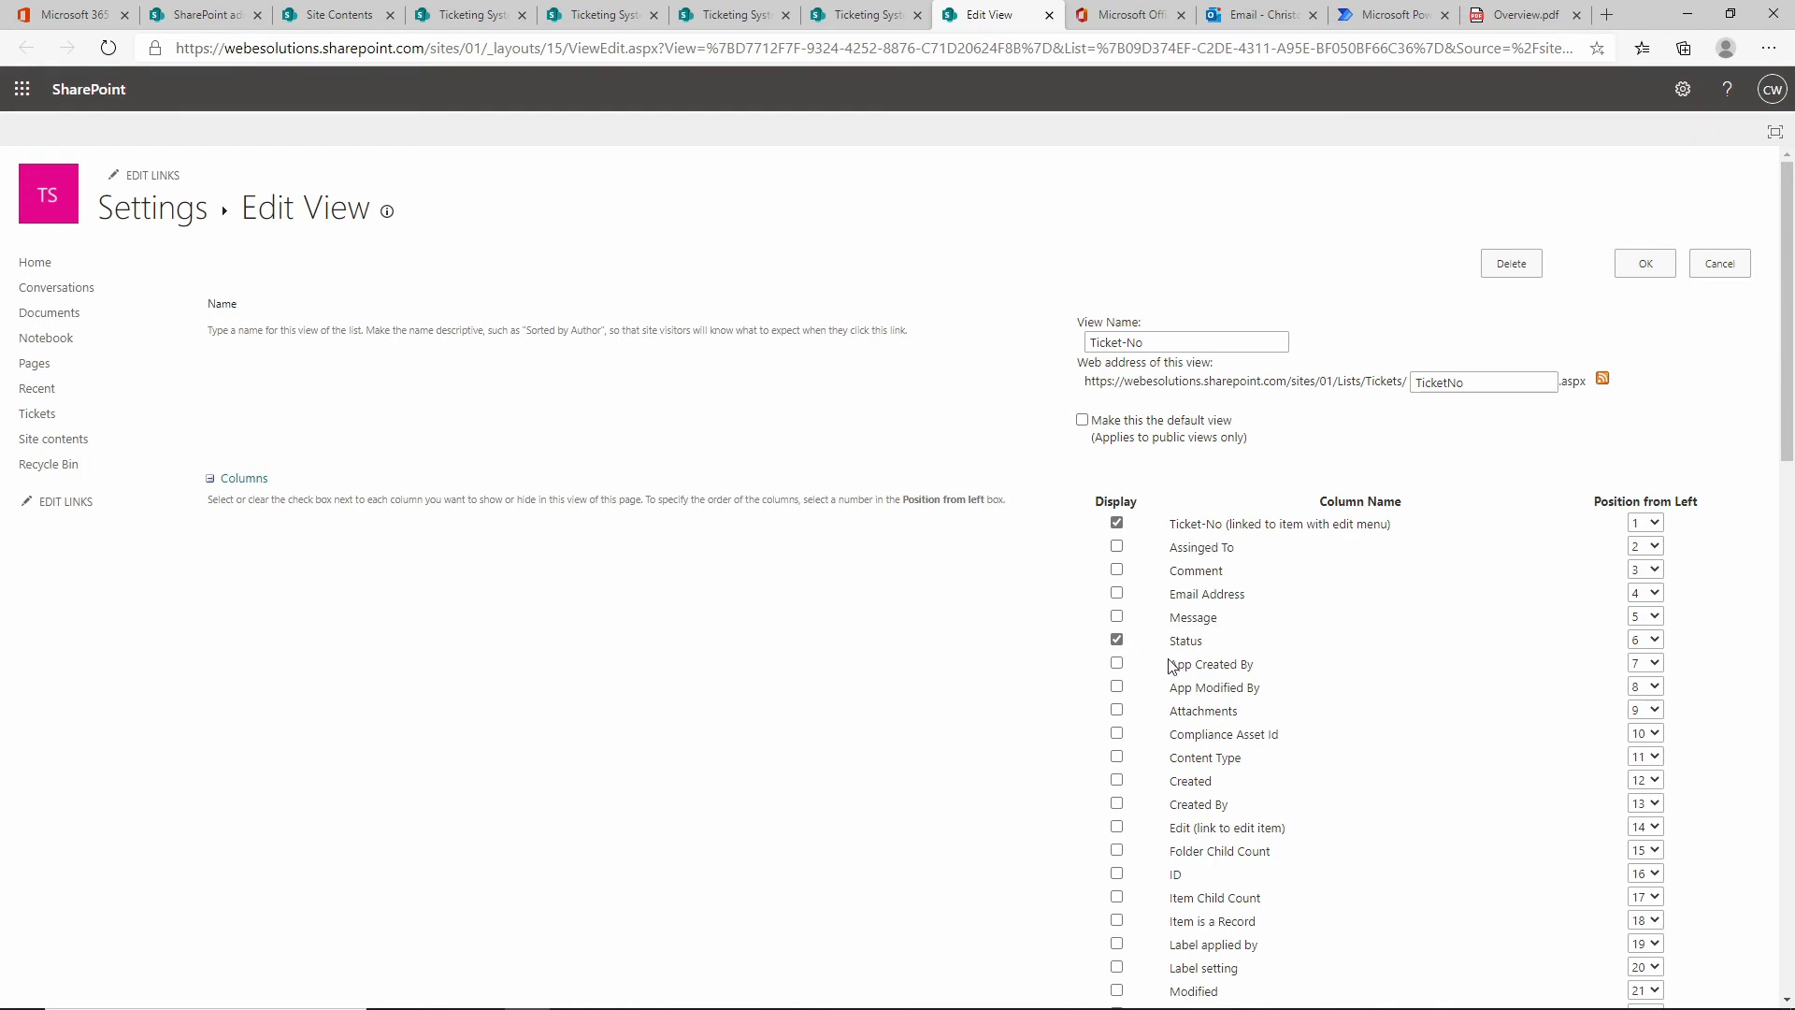
left_click(1645, 265)
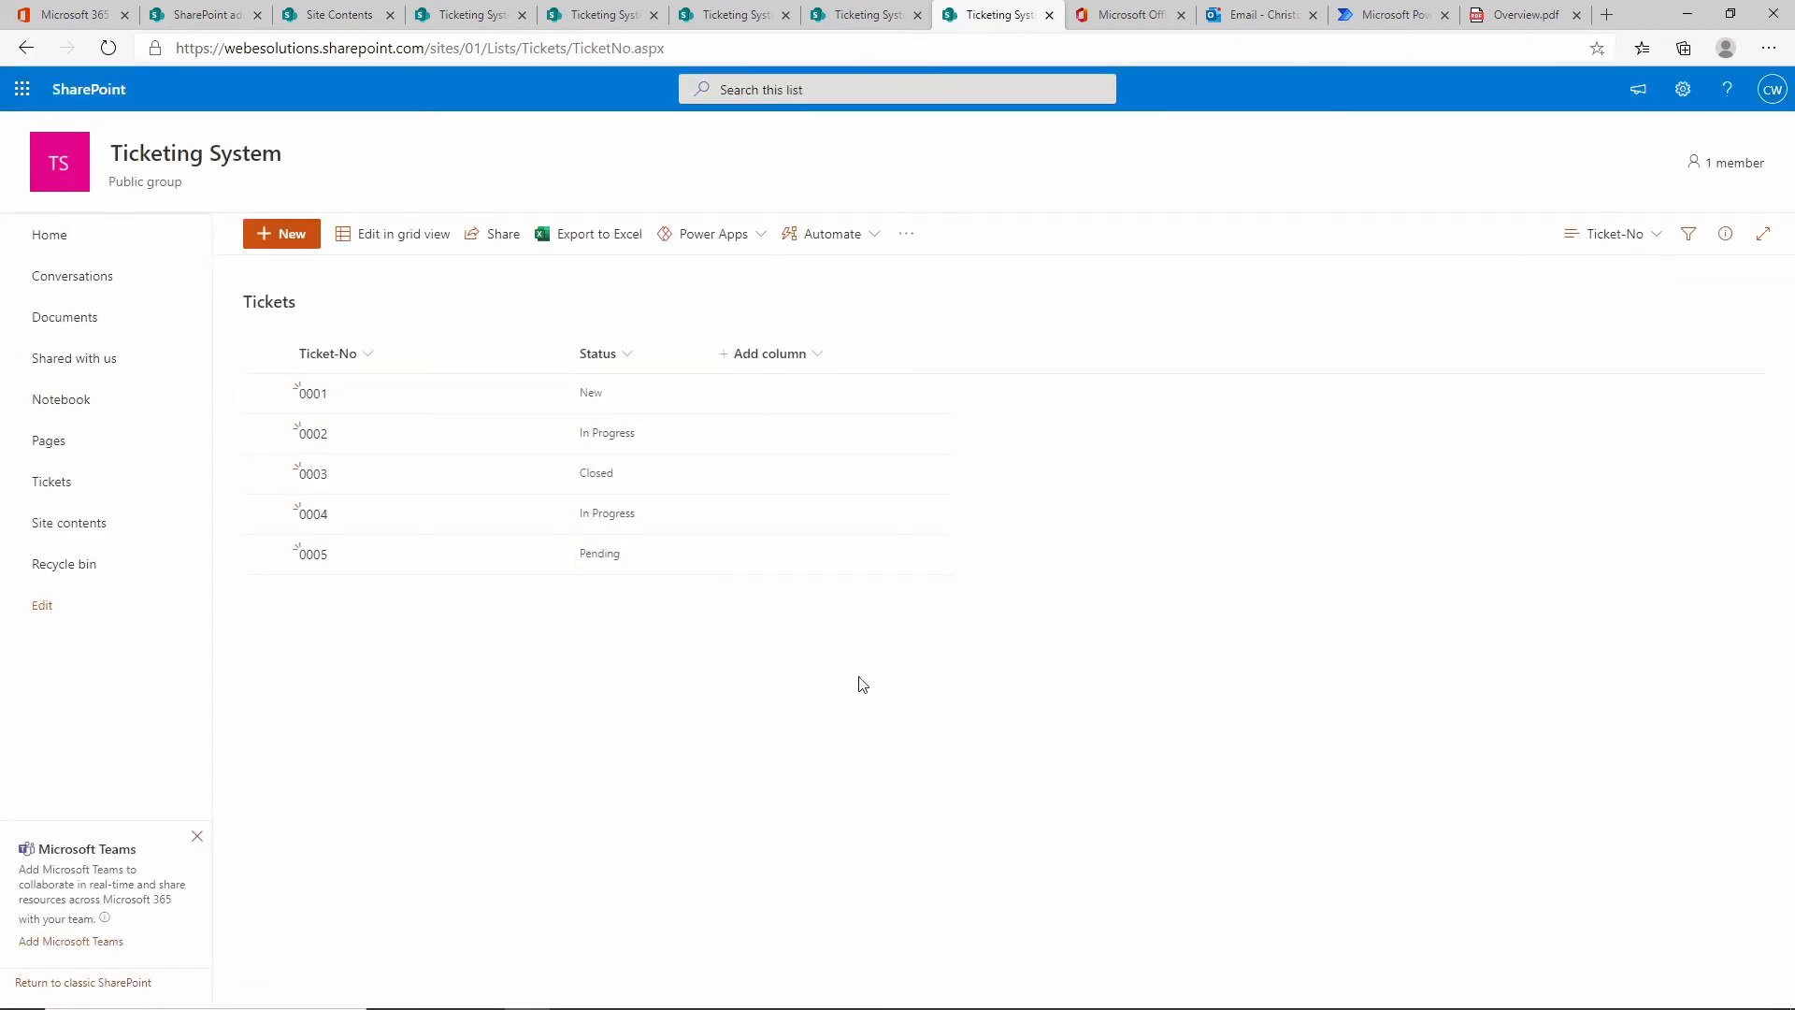
left_click(90, 239)
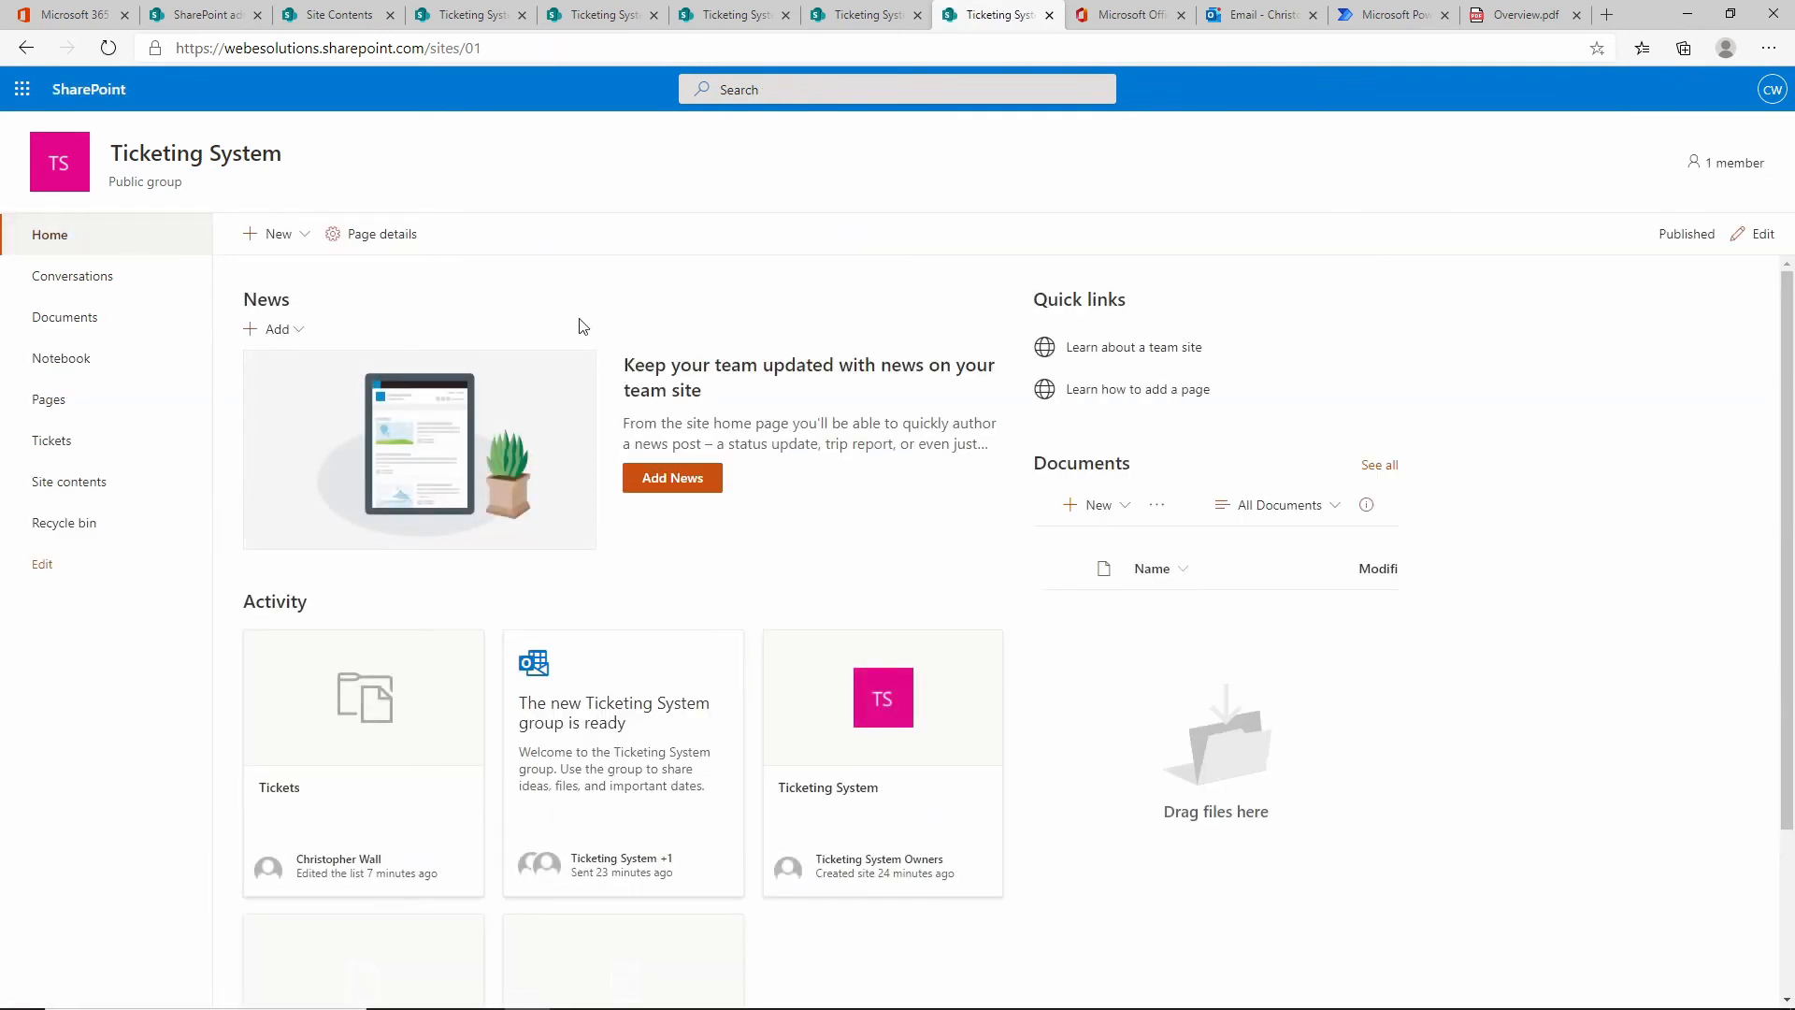
left_click(1754, 234)
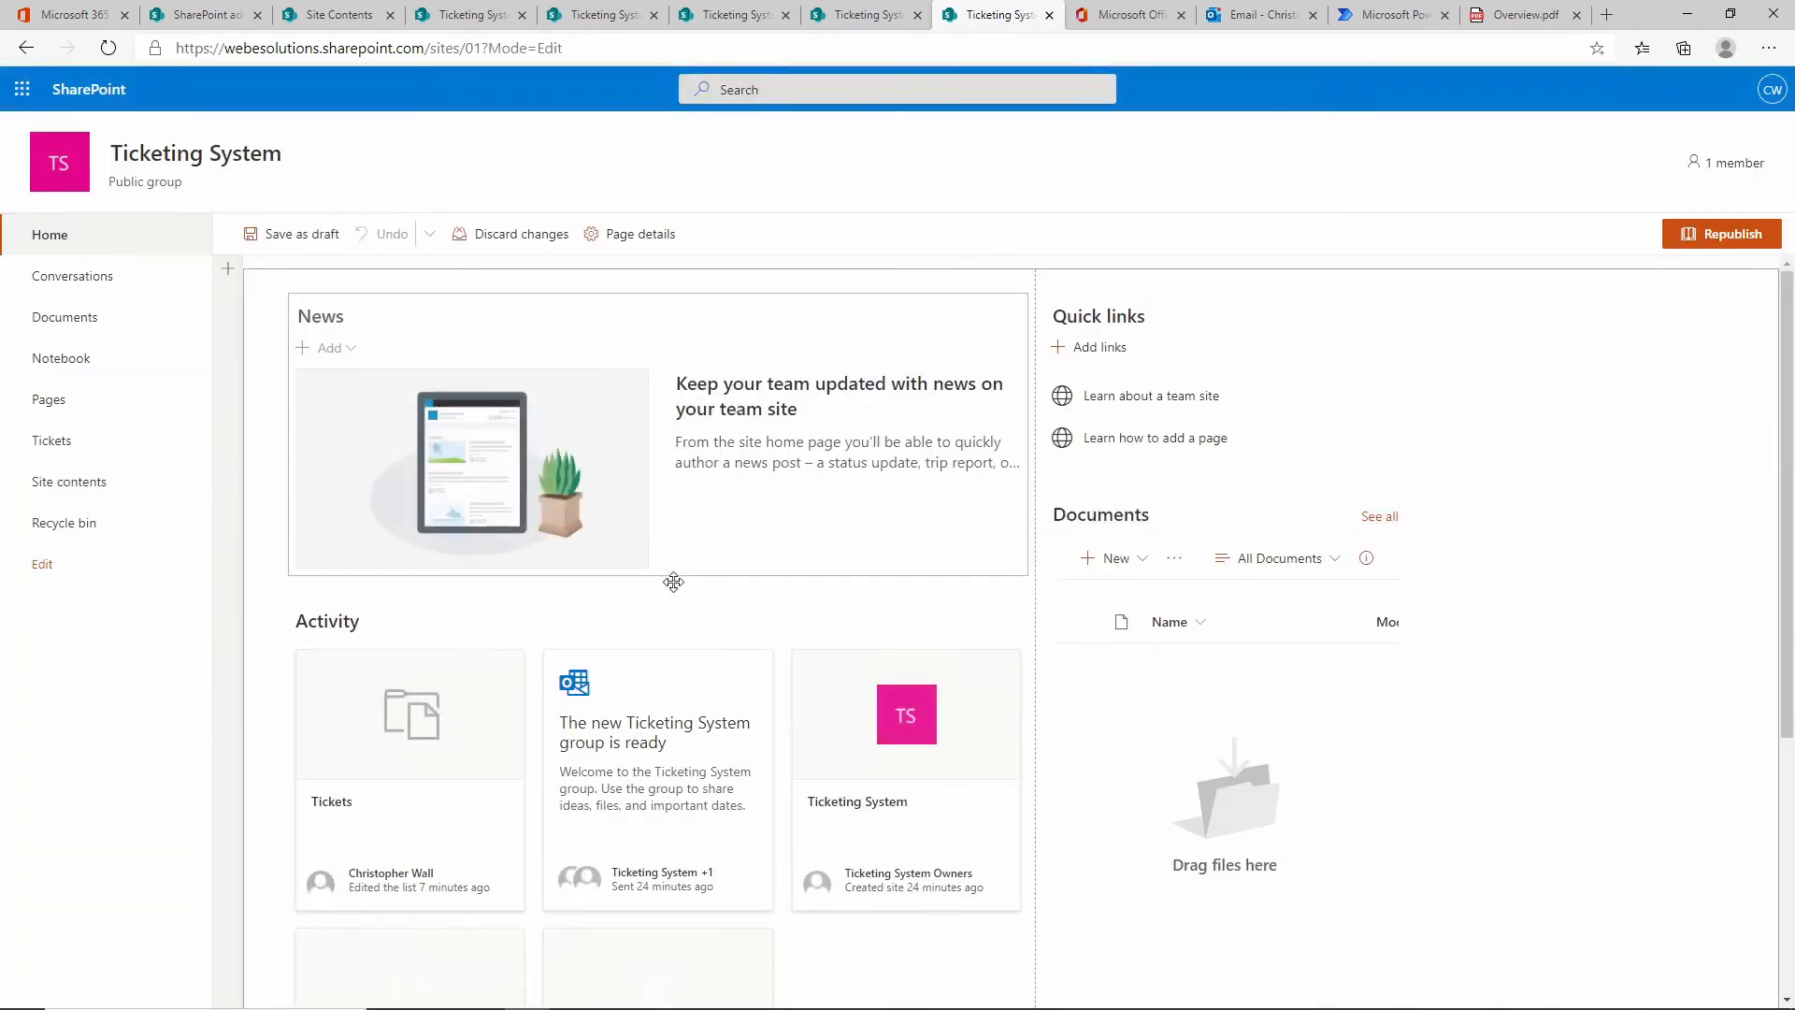
Delete the News, Activity, Quick links and Documents web parts from the home page.
left_click(972, 297)
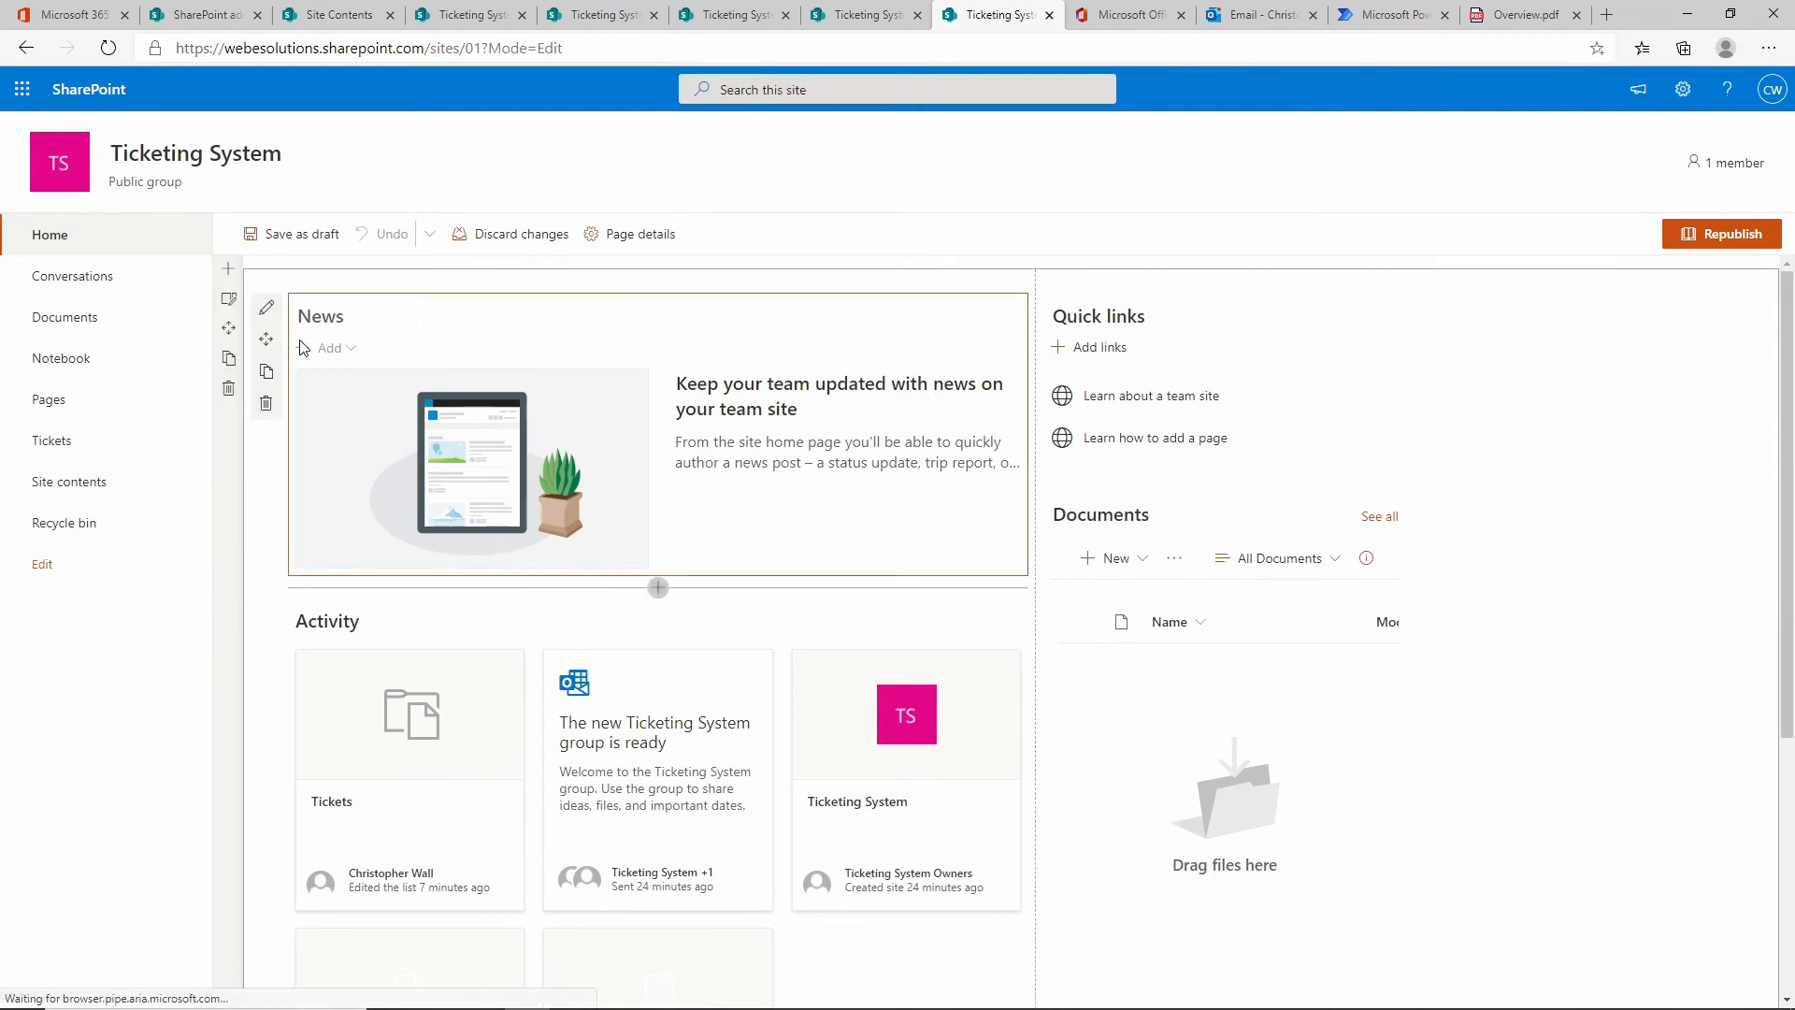
left_click(266, 403)
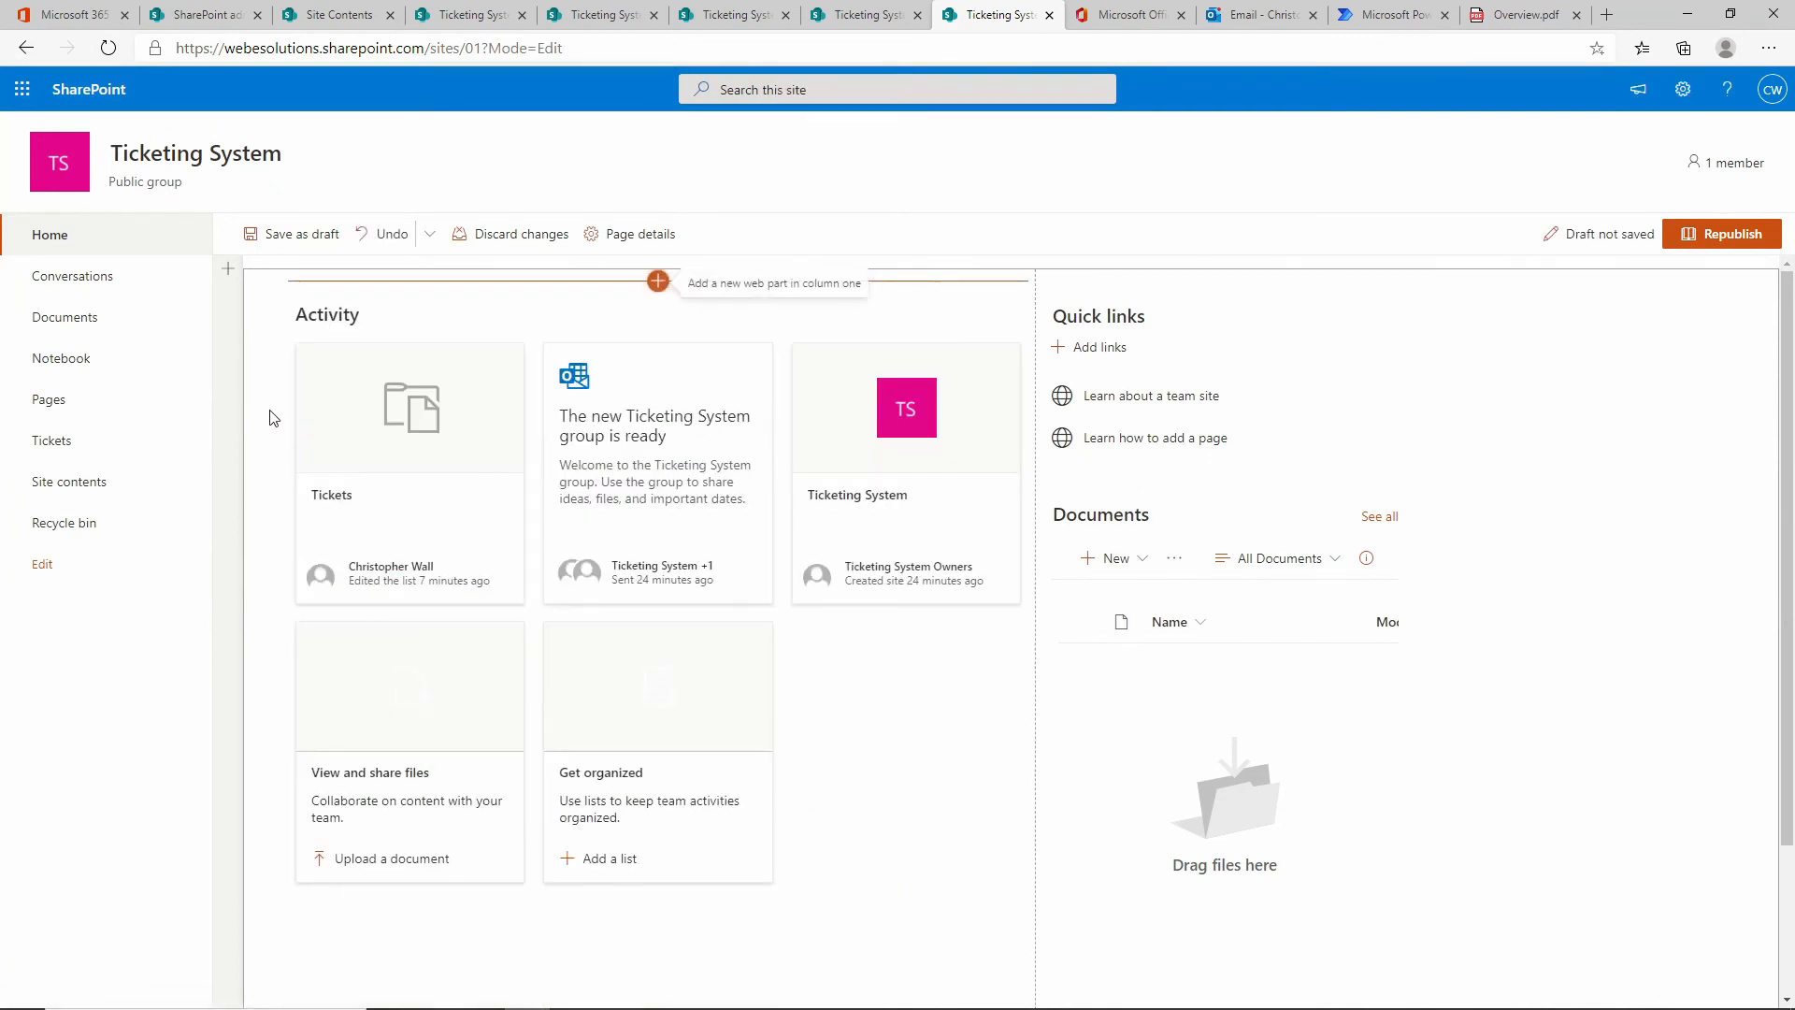
left_click(363, 298)
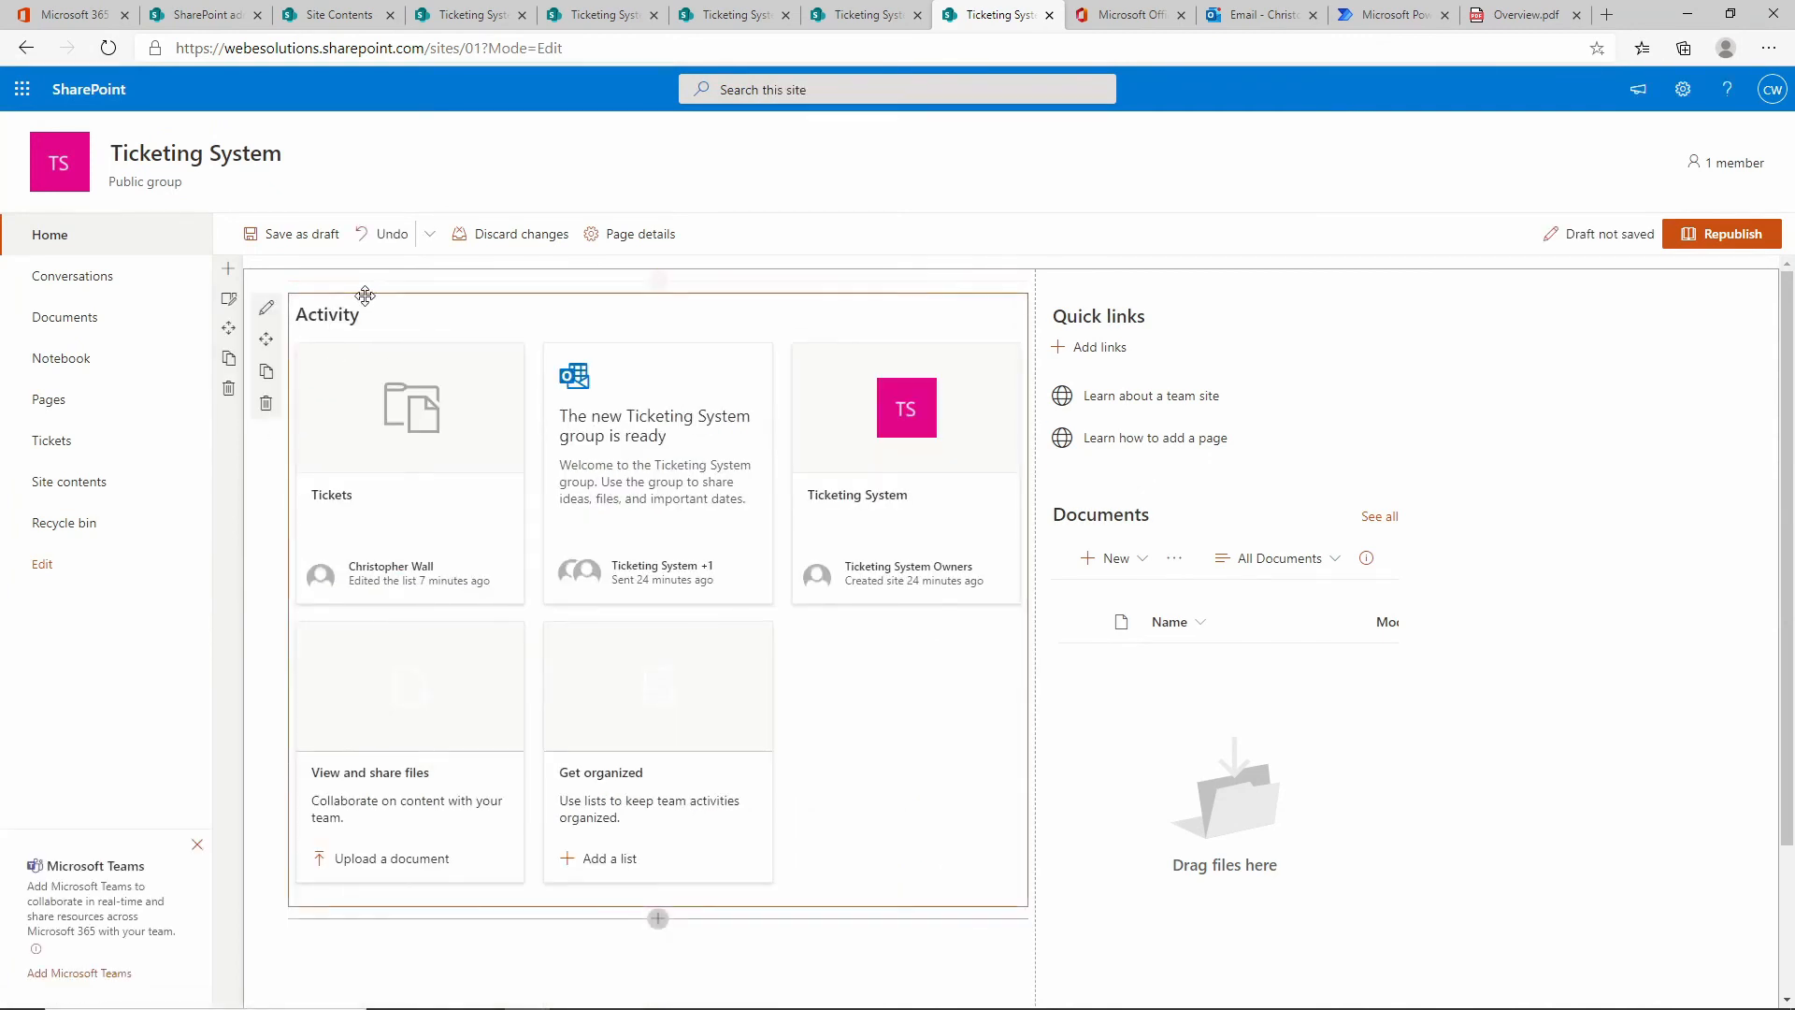
left_click(273, 414)
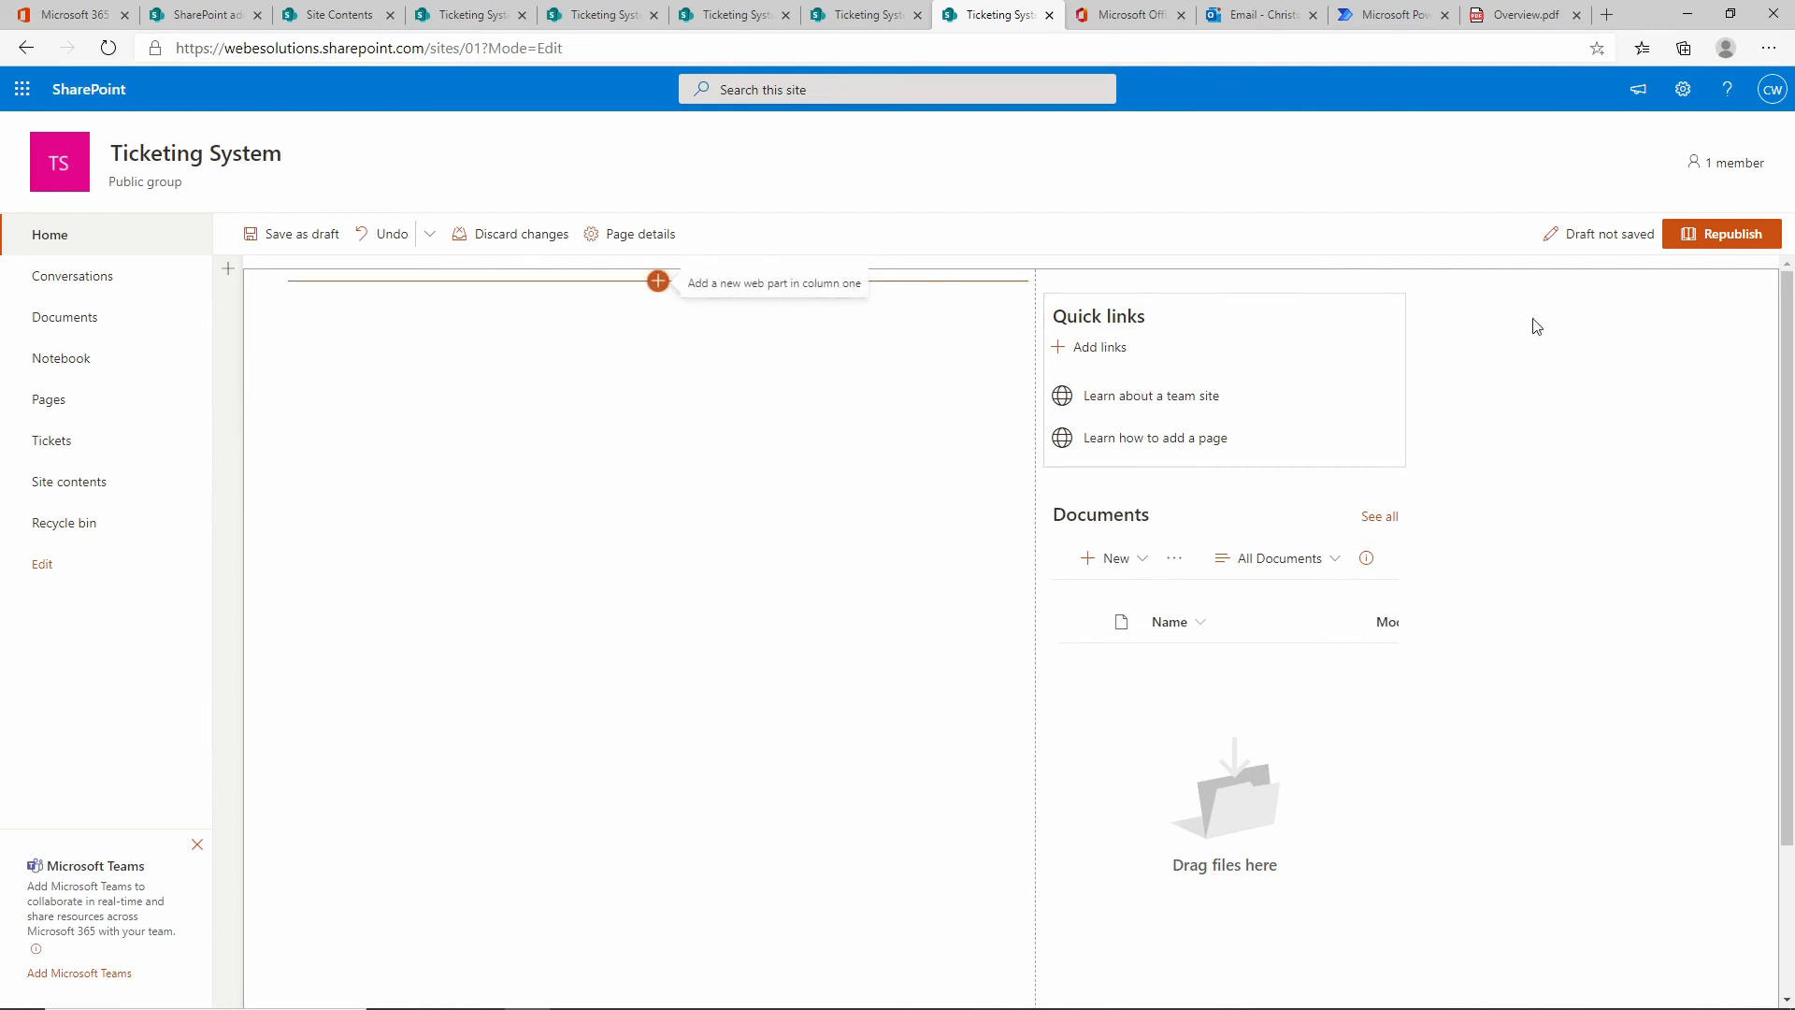
left_click(1152, 299)
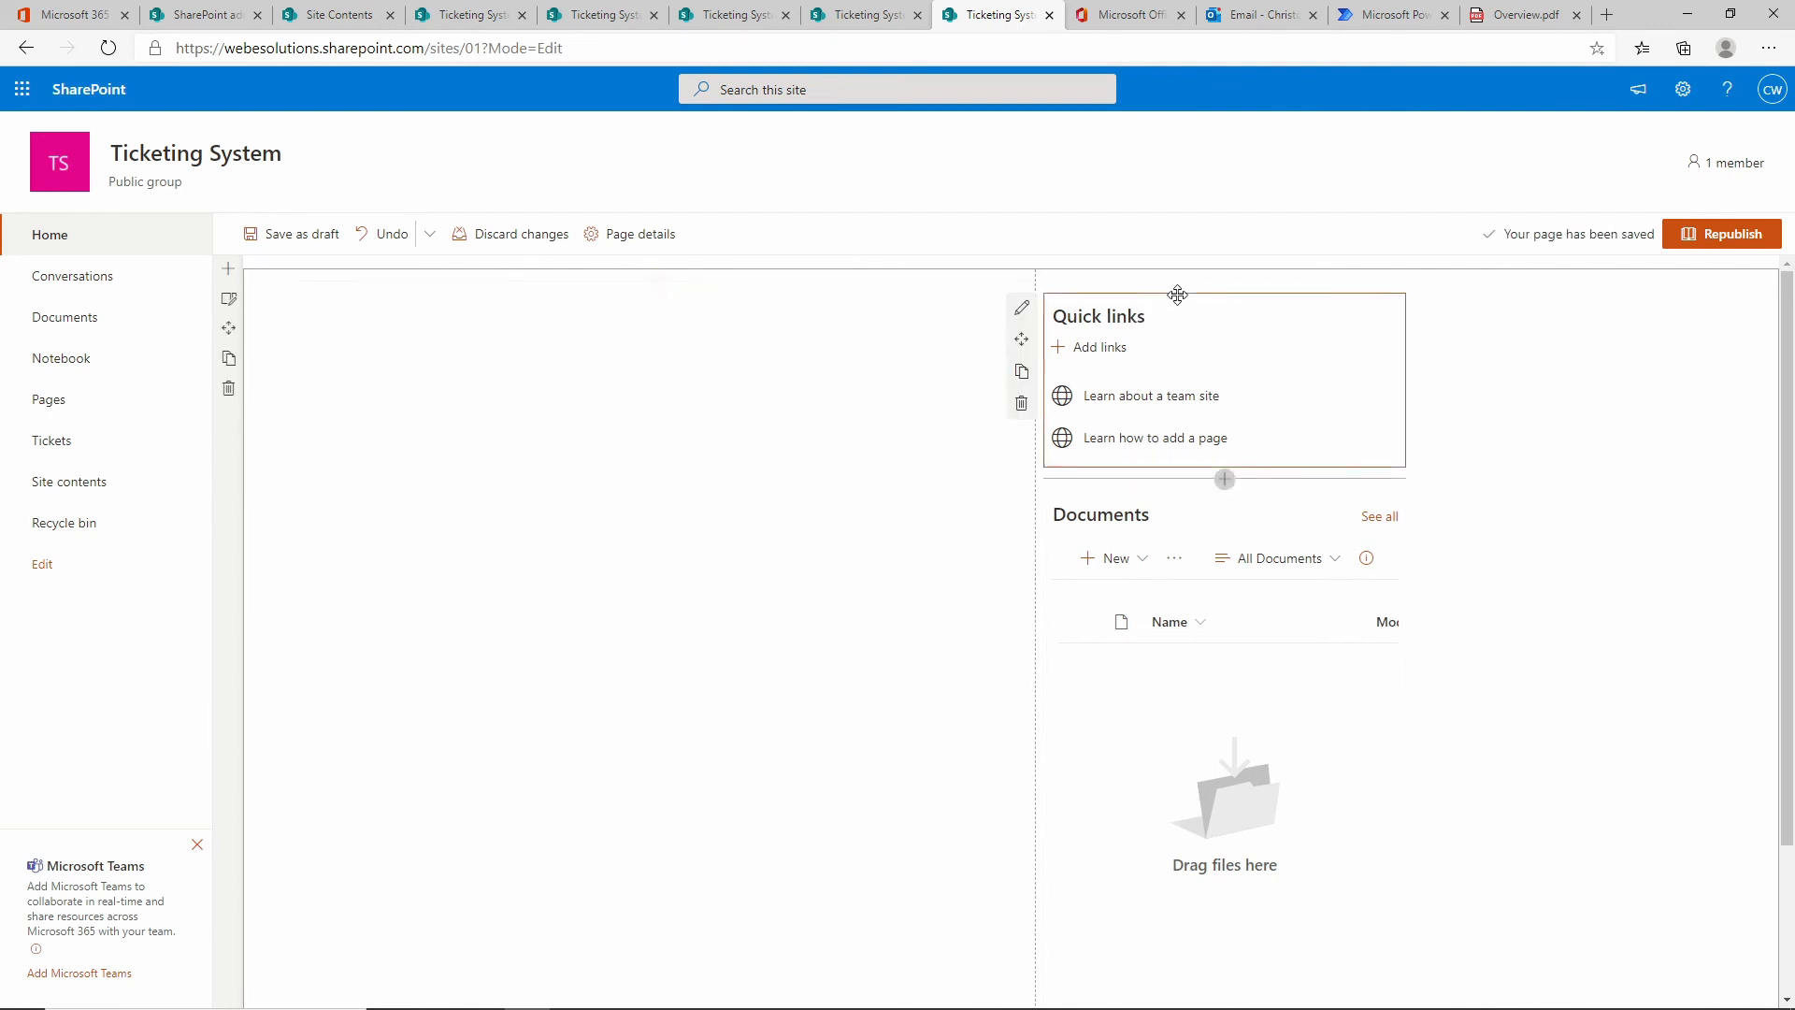
left_click(1023, 406)
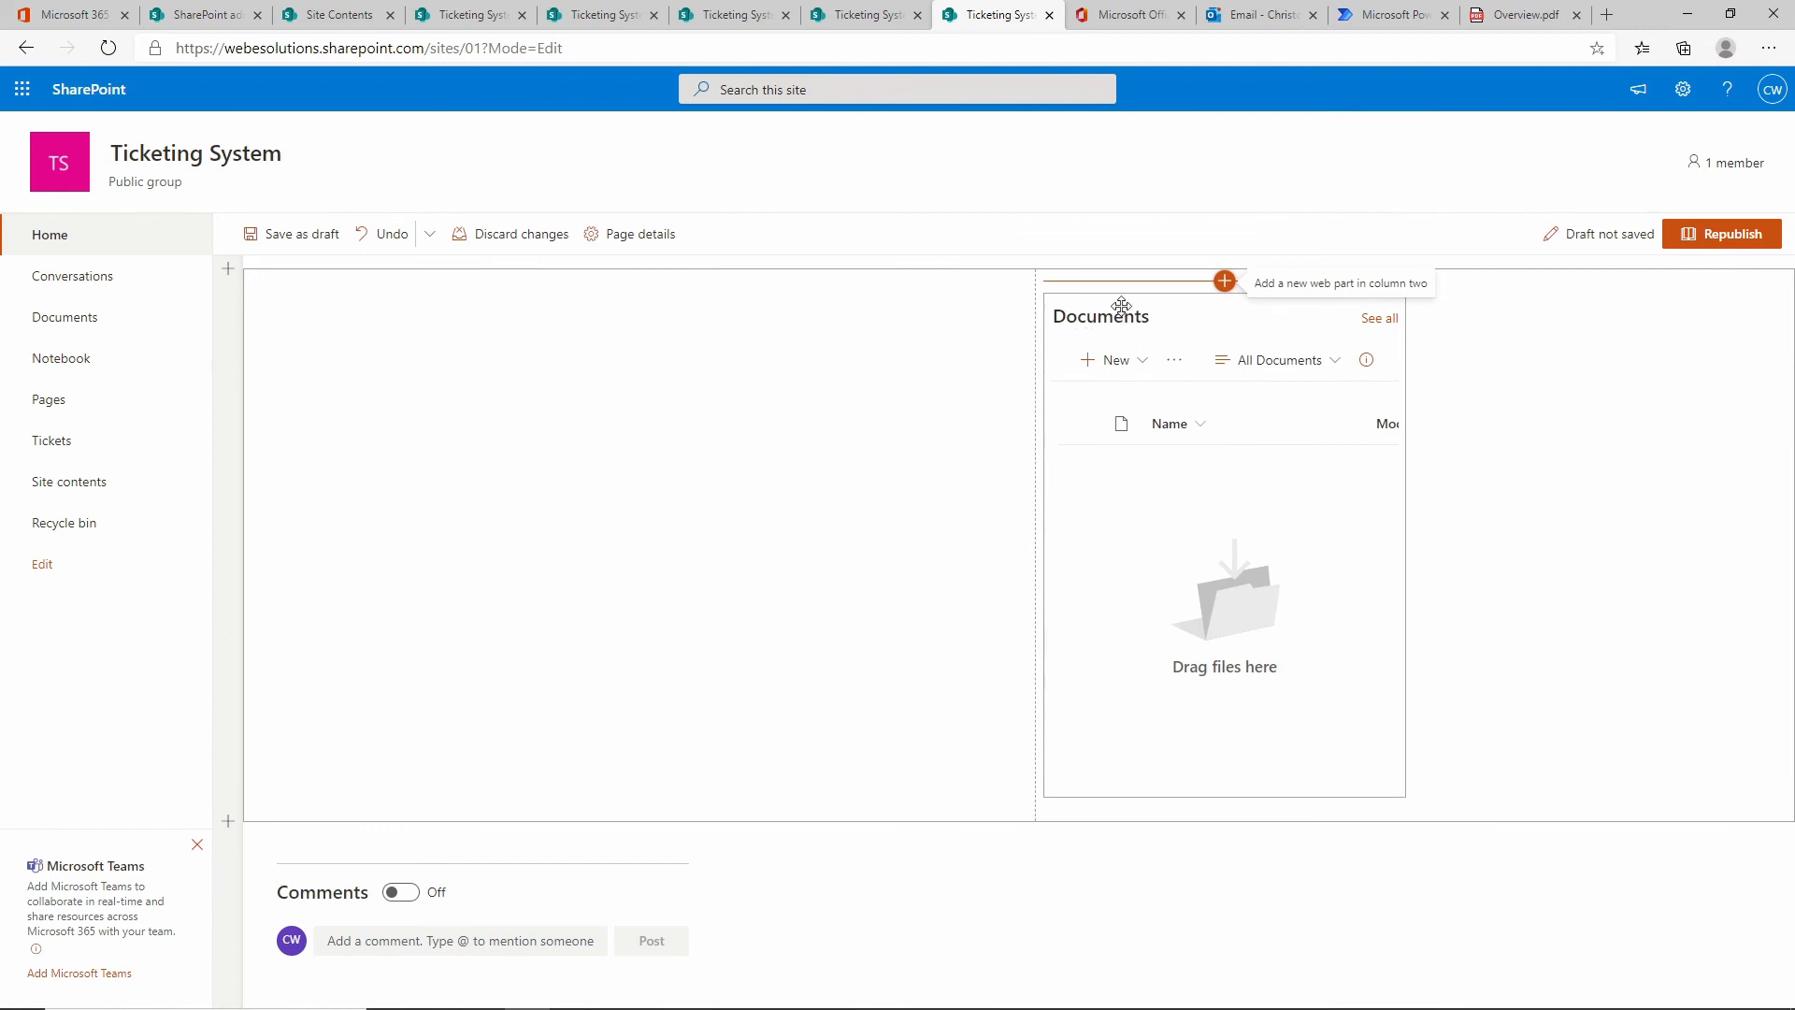
left_click(1022, 403)
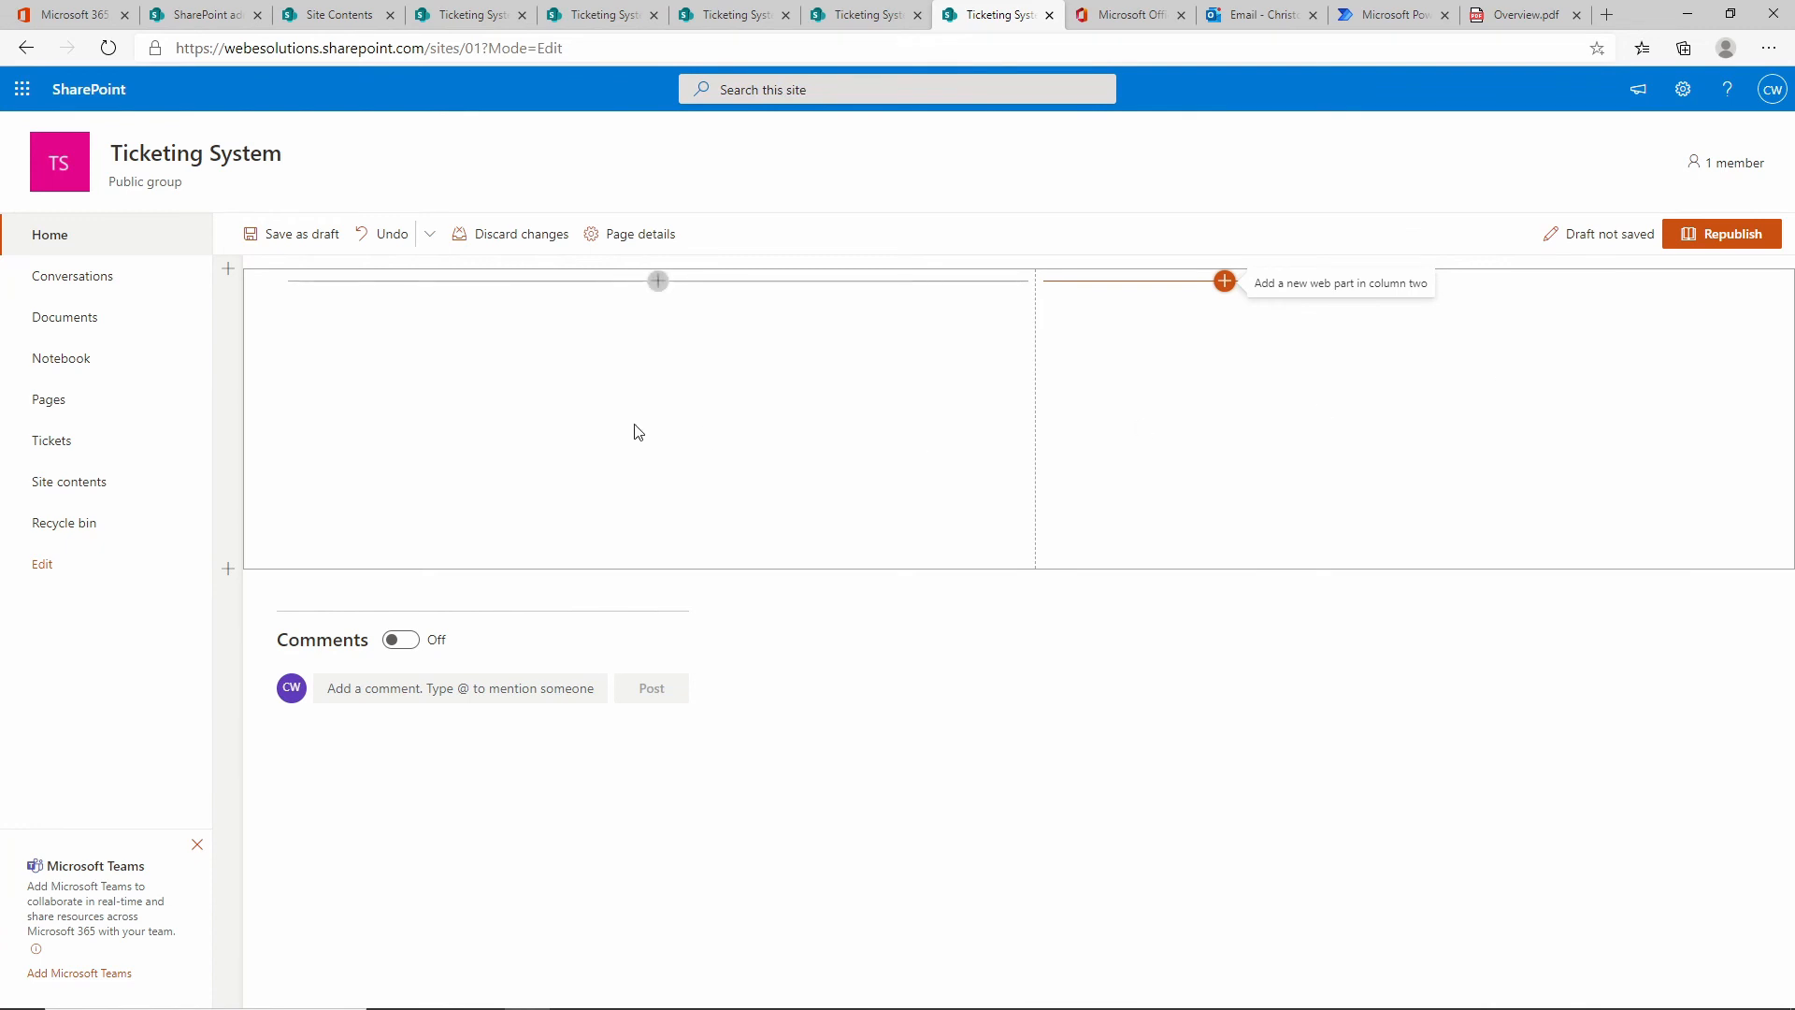
Insert a List web part in the left column showing the Tickets list.
left_click(658, 280)
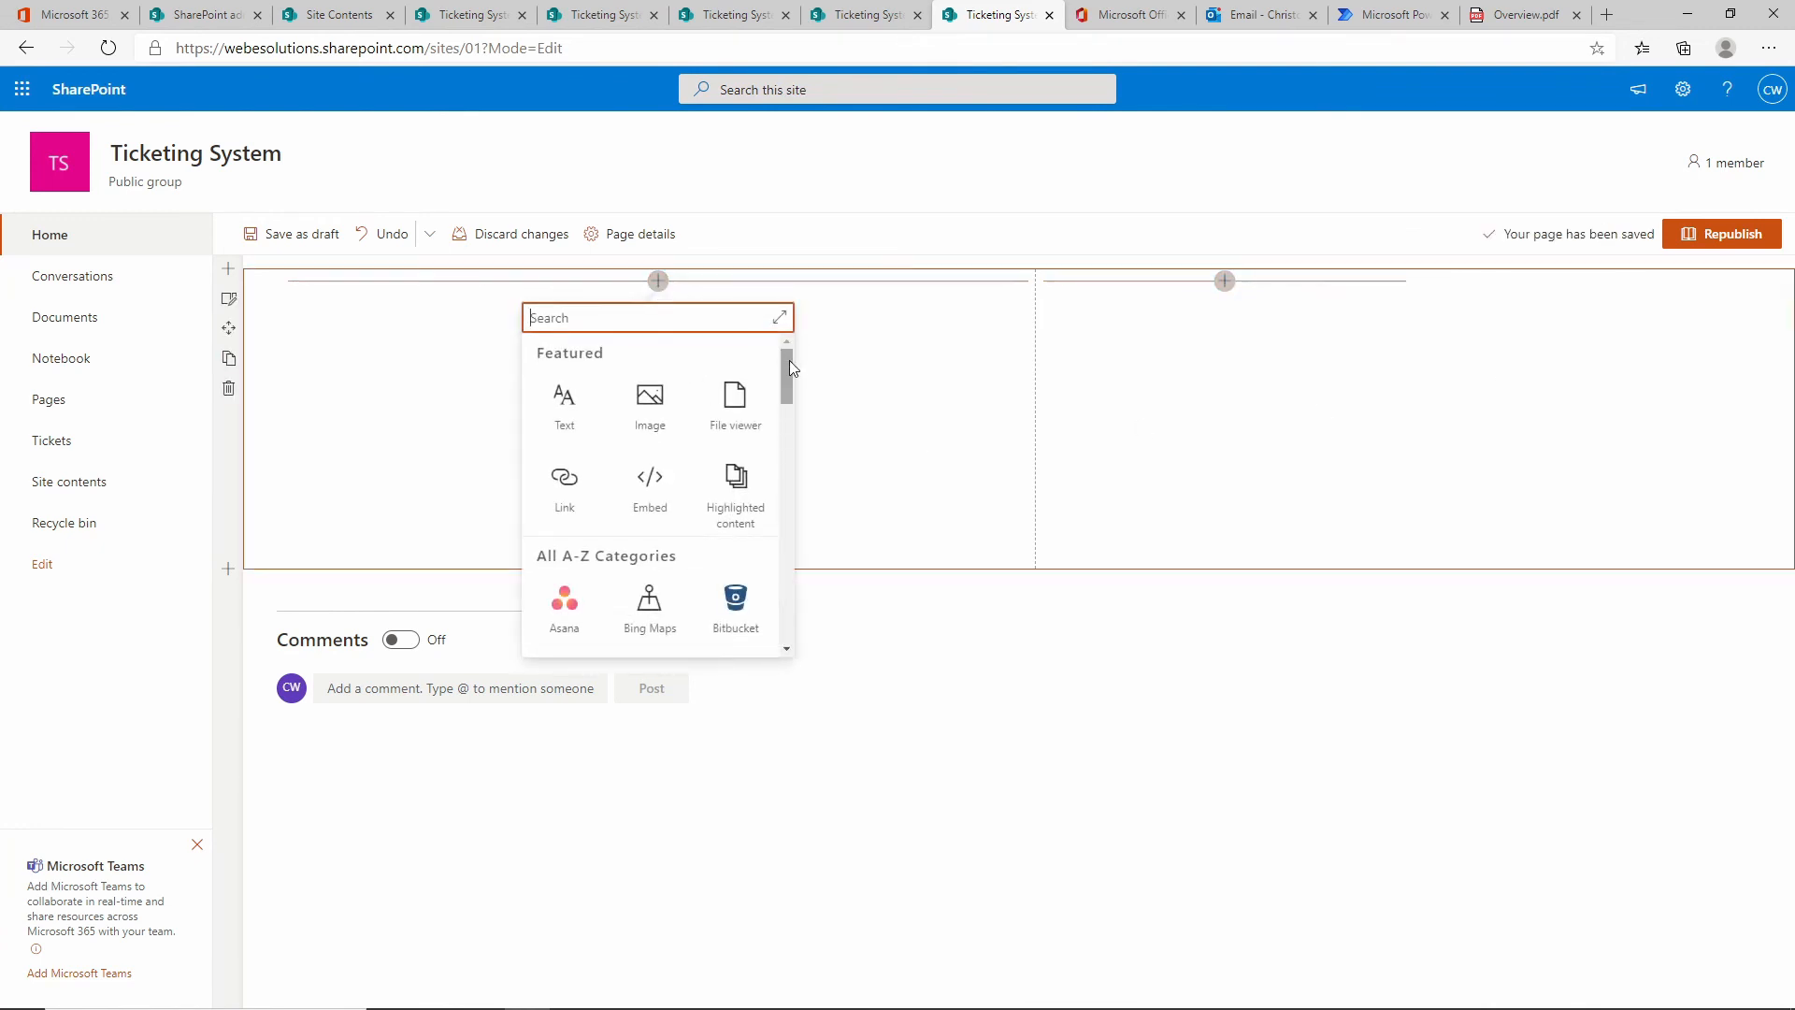
left_click_drag(789, 360, 793, 488)
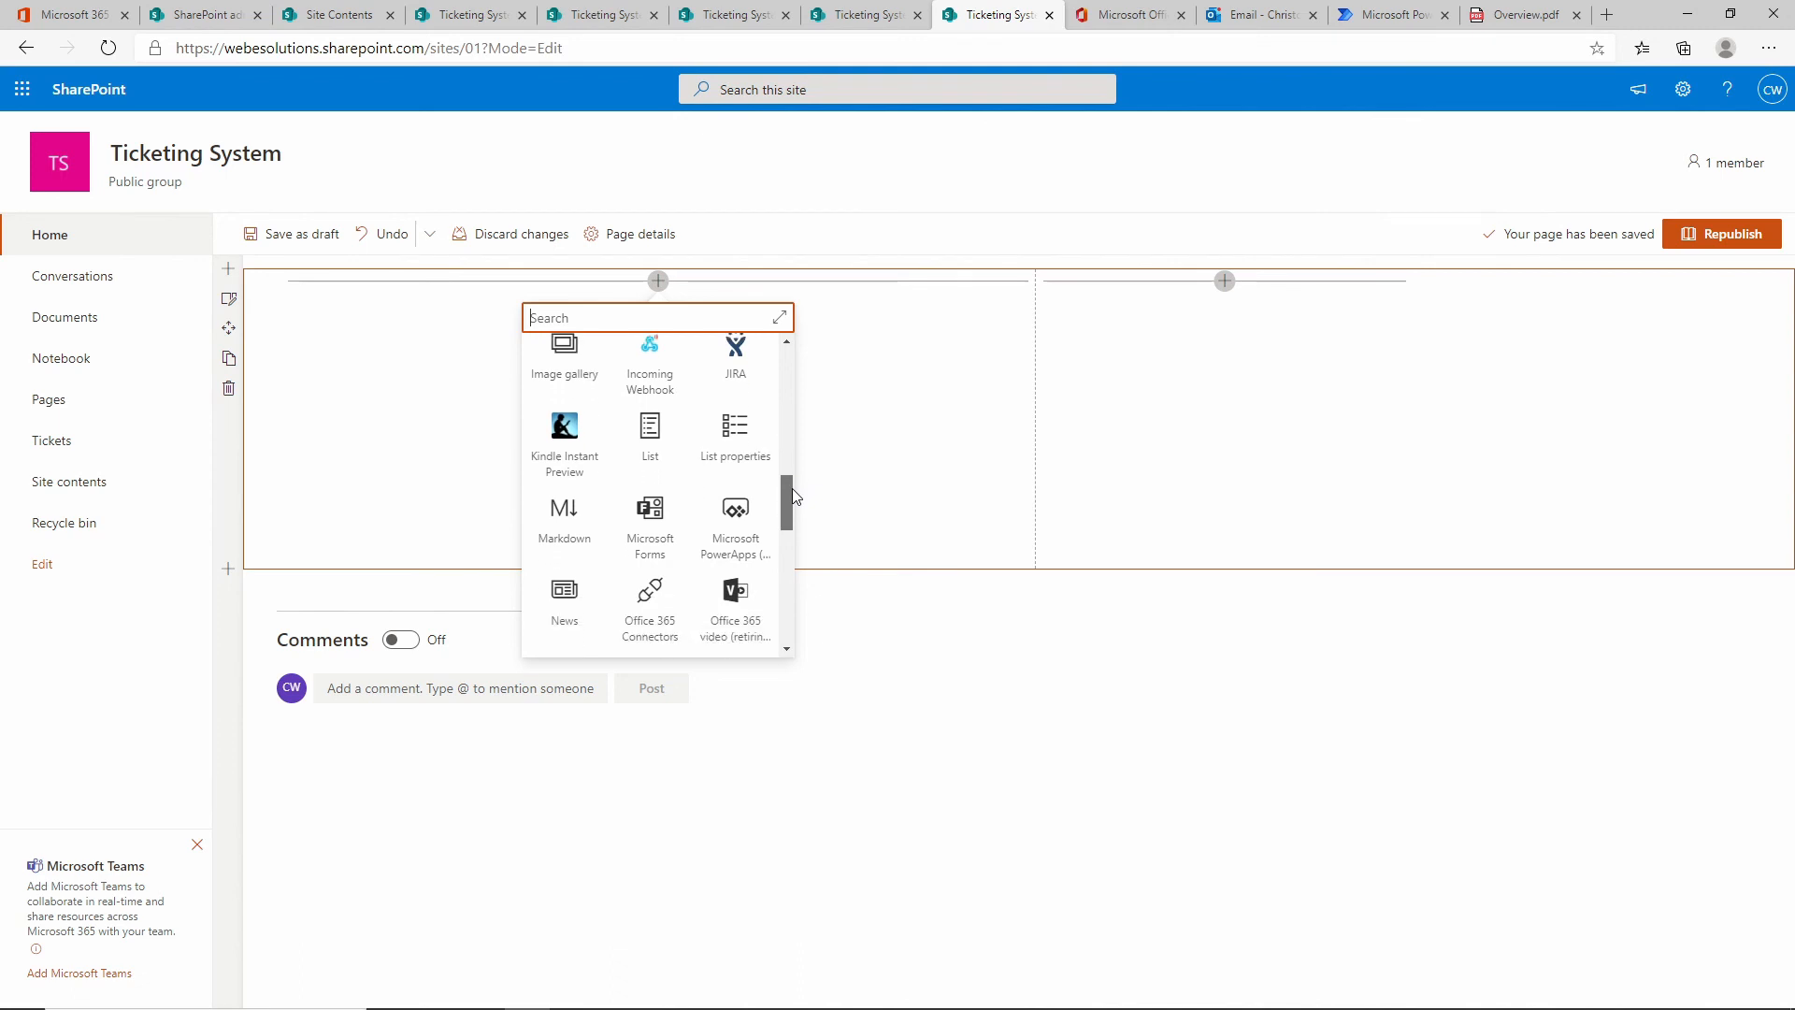
left_click(647, 438)
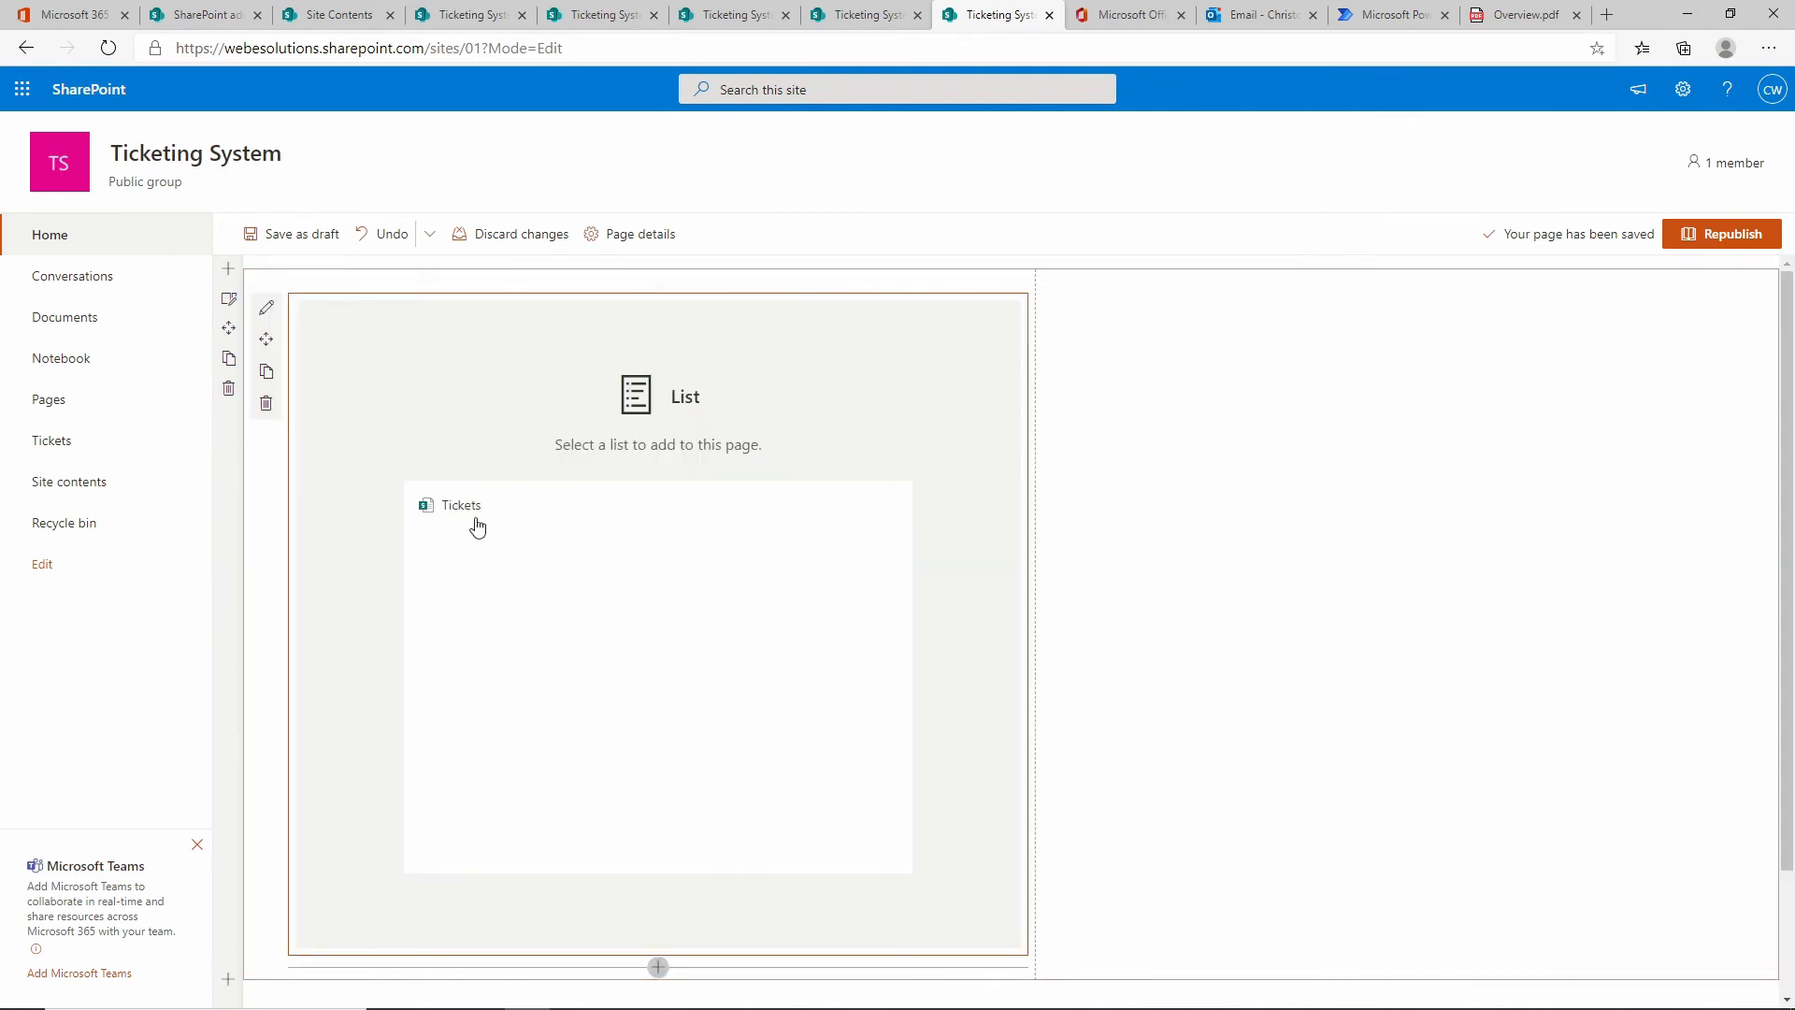
left_click(477, 506)
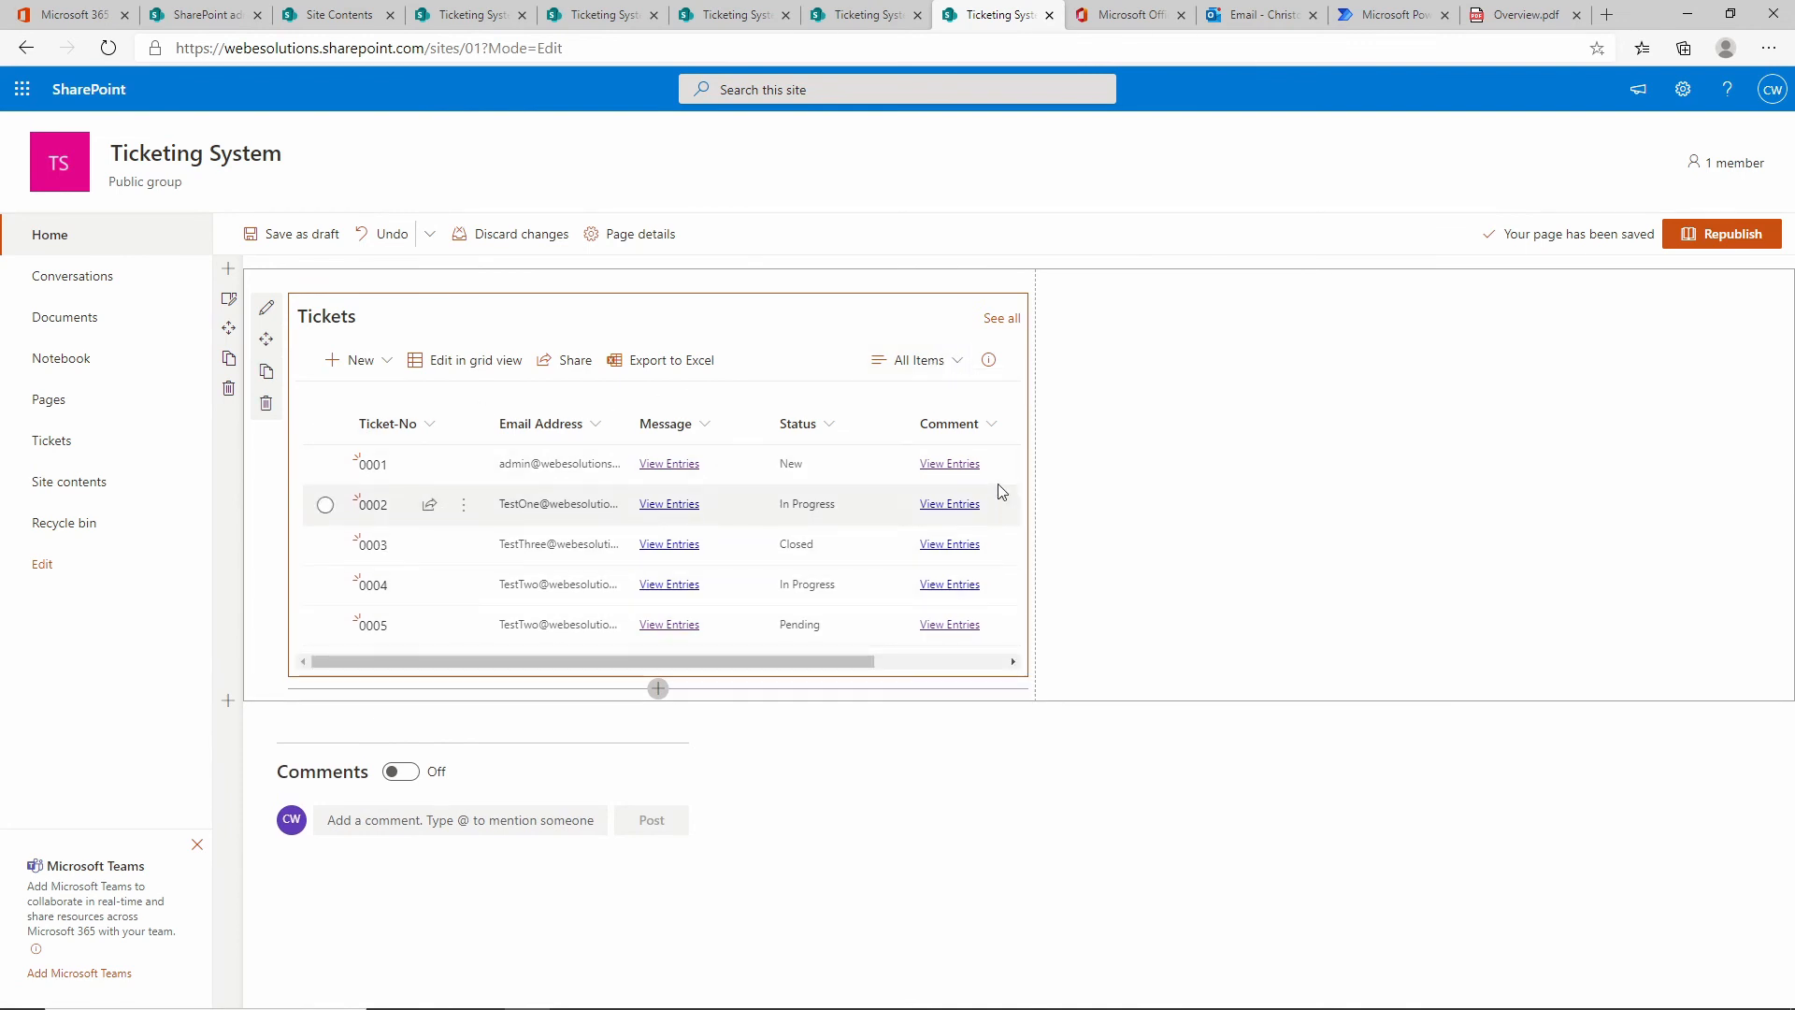
Set the Tickets web part to the My Tickets view, sized to fit items, with command bar hidden.
left_click(267, 311)
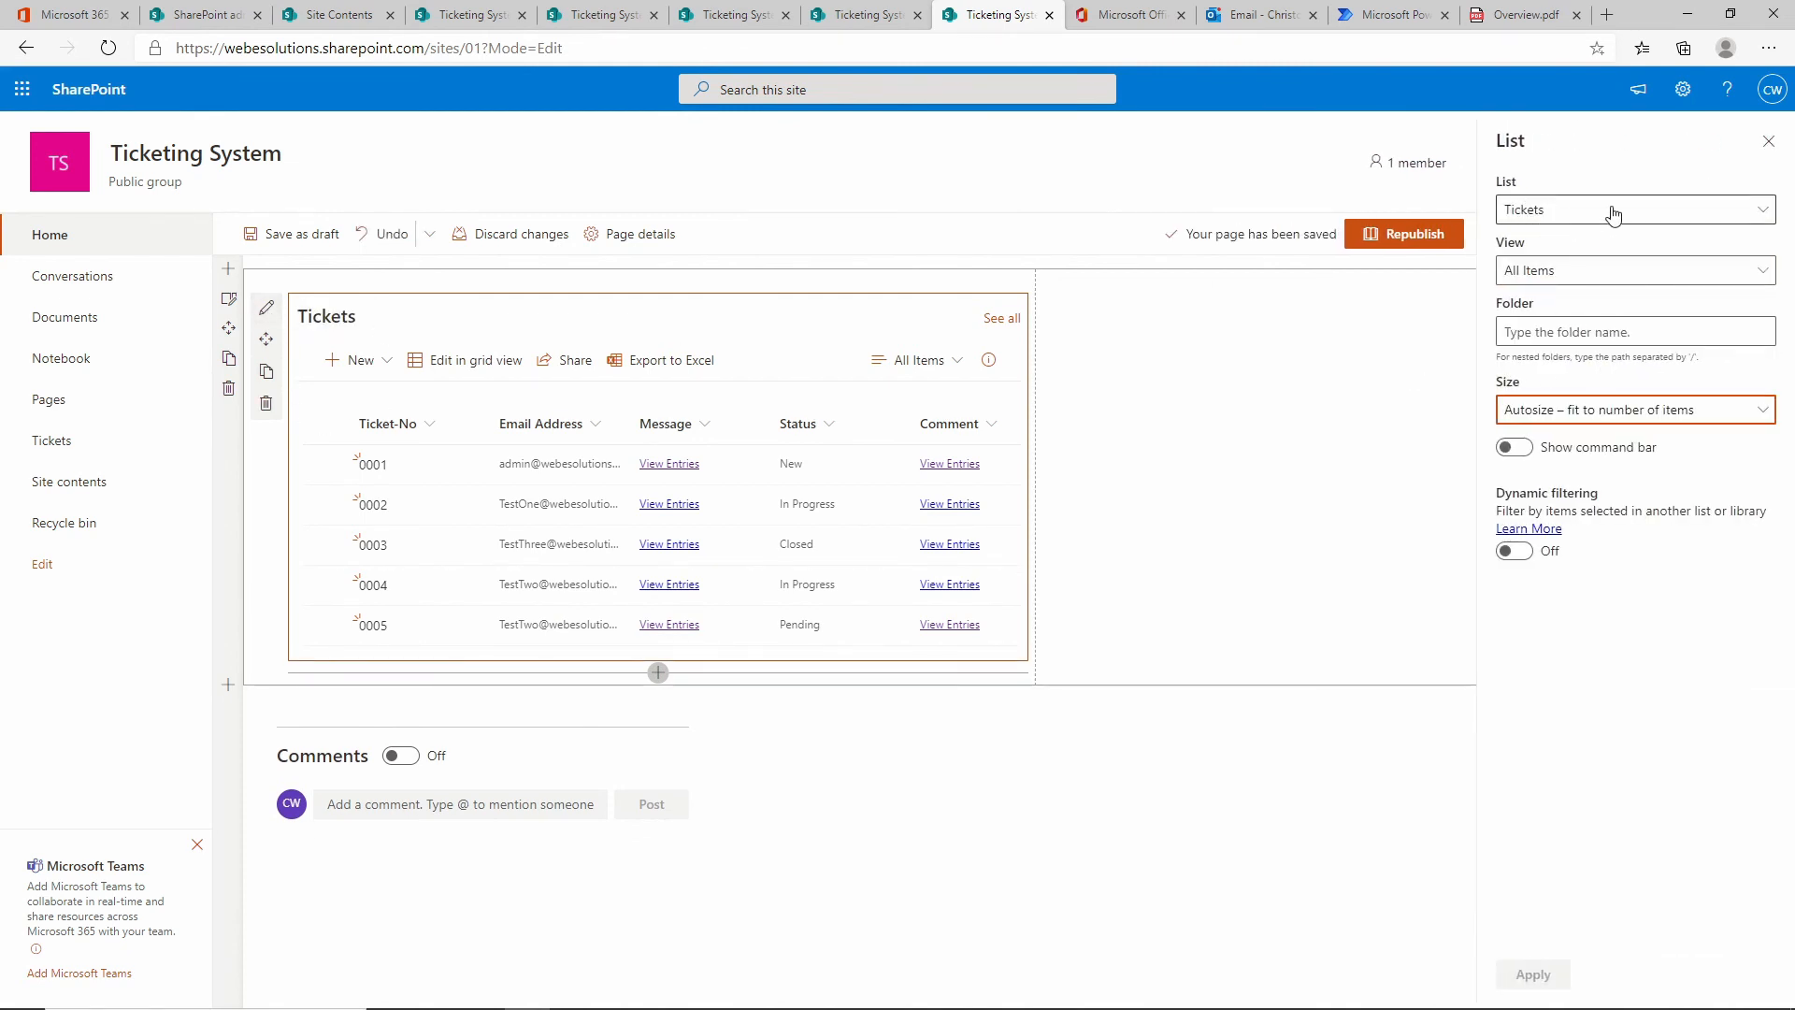
left_click(1555, 277)
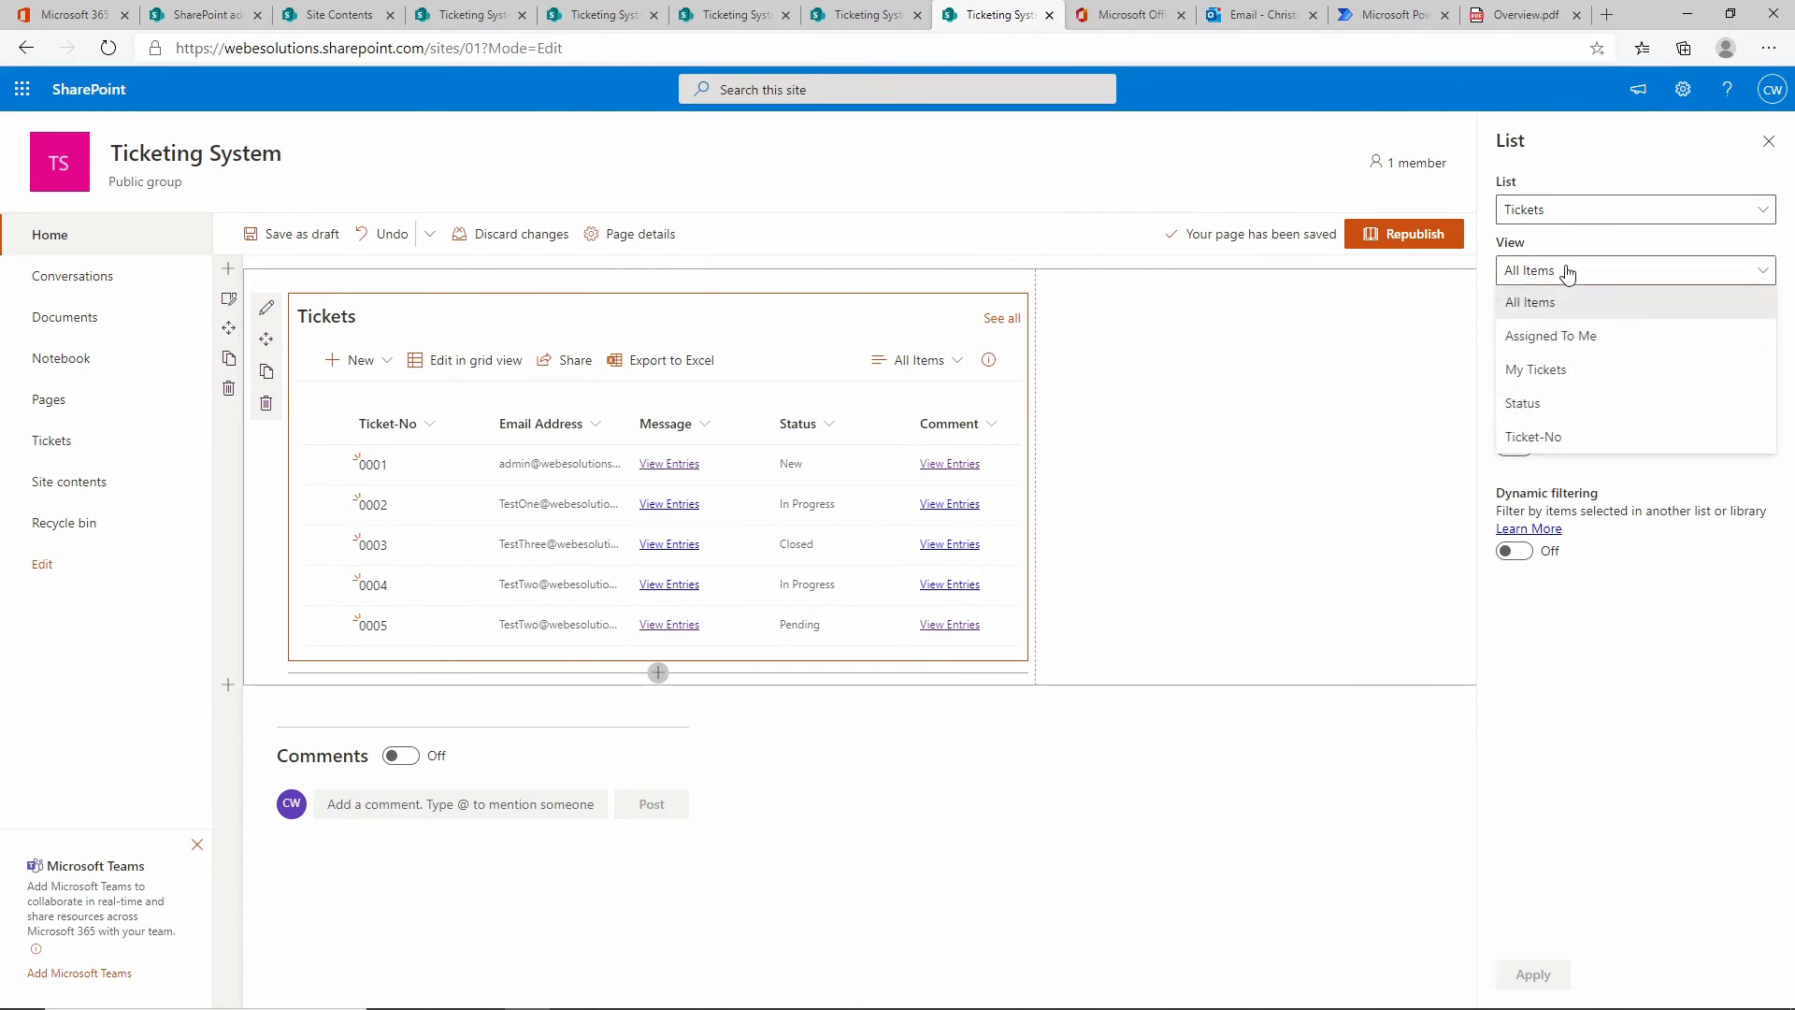
left_click(1600, 371)
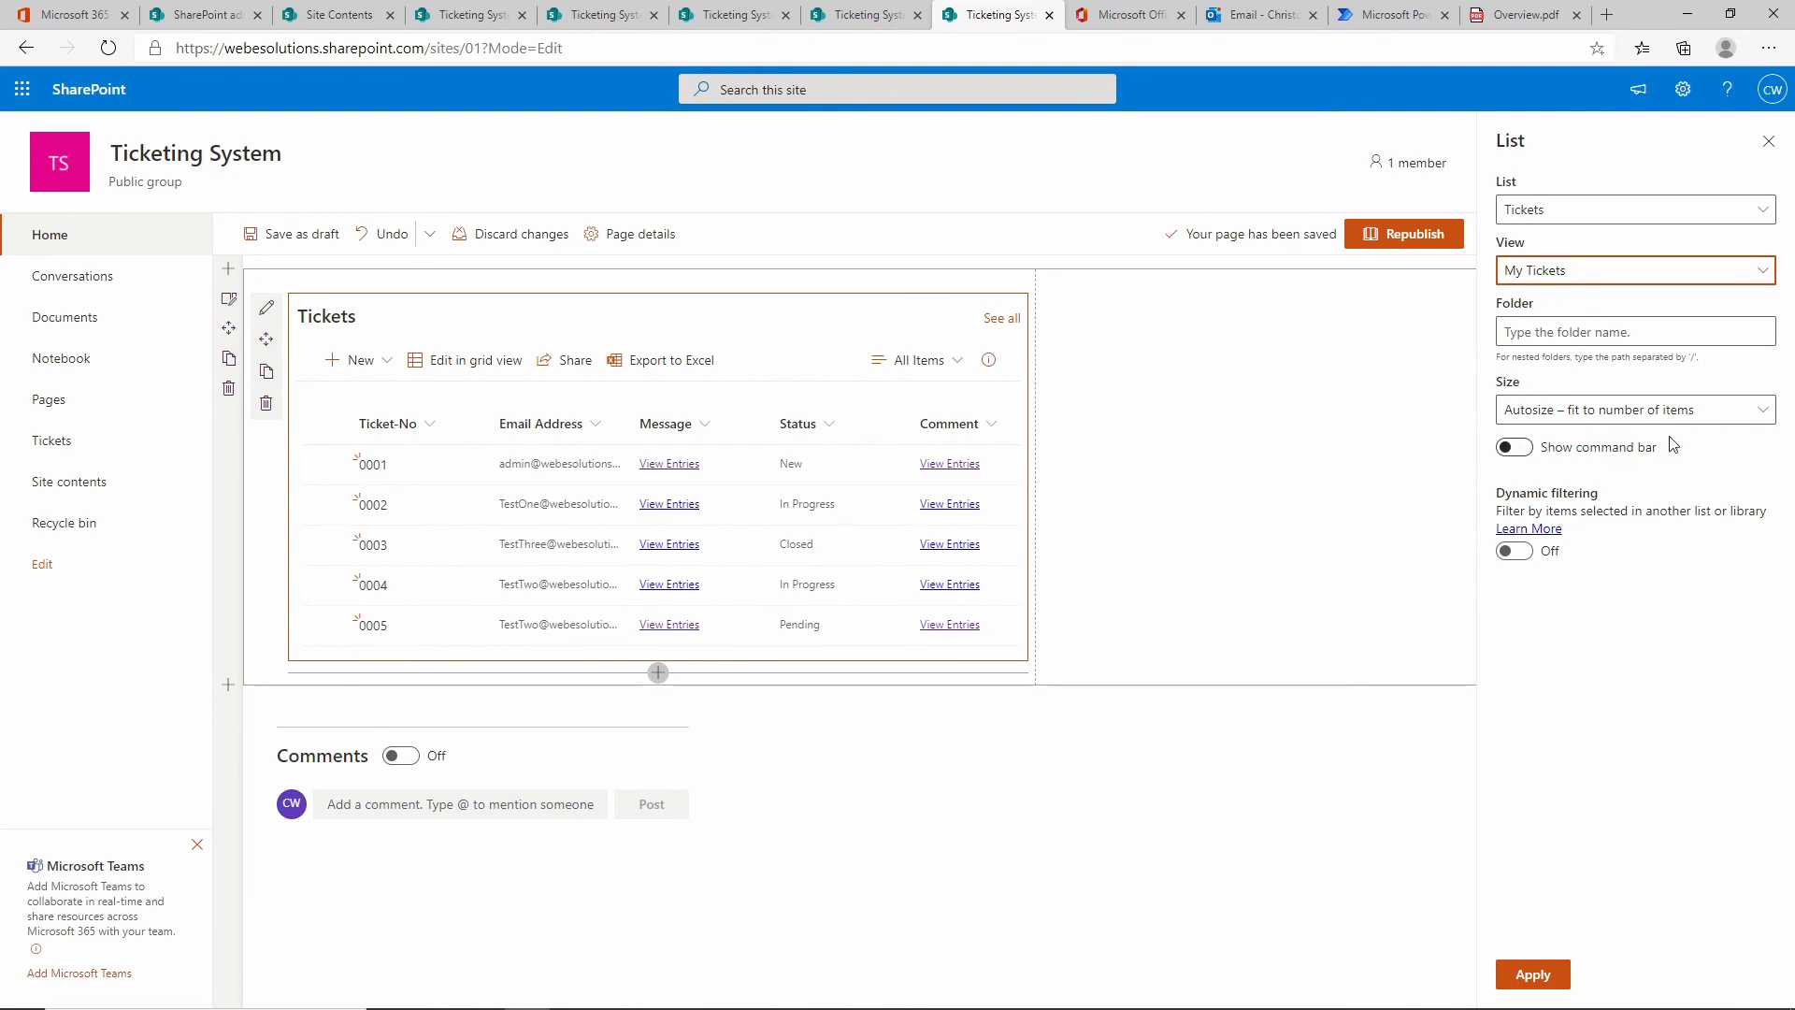
left_click(1770, 411)
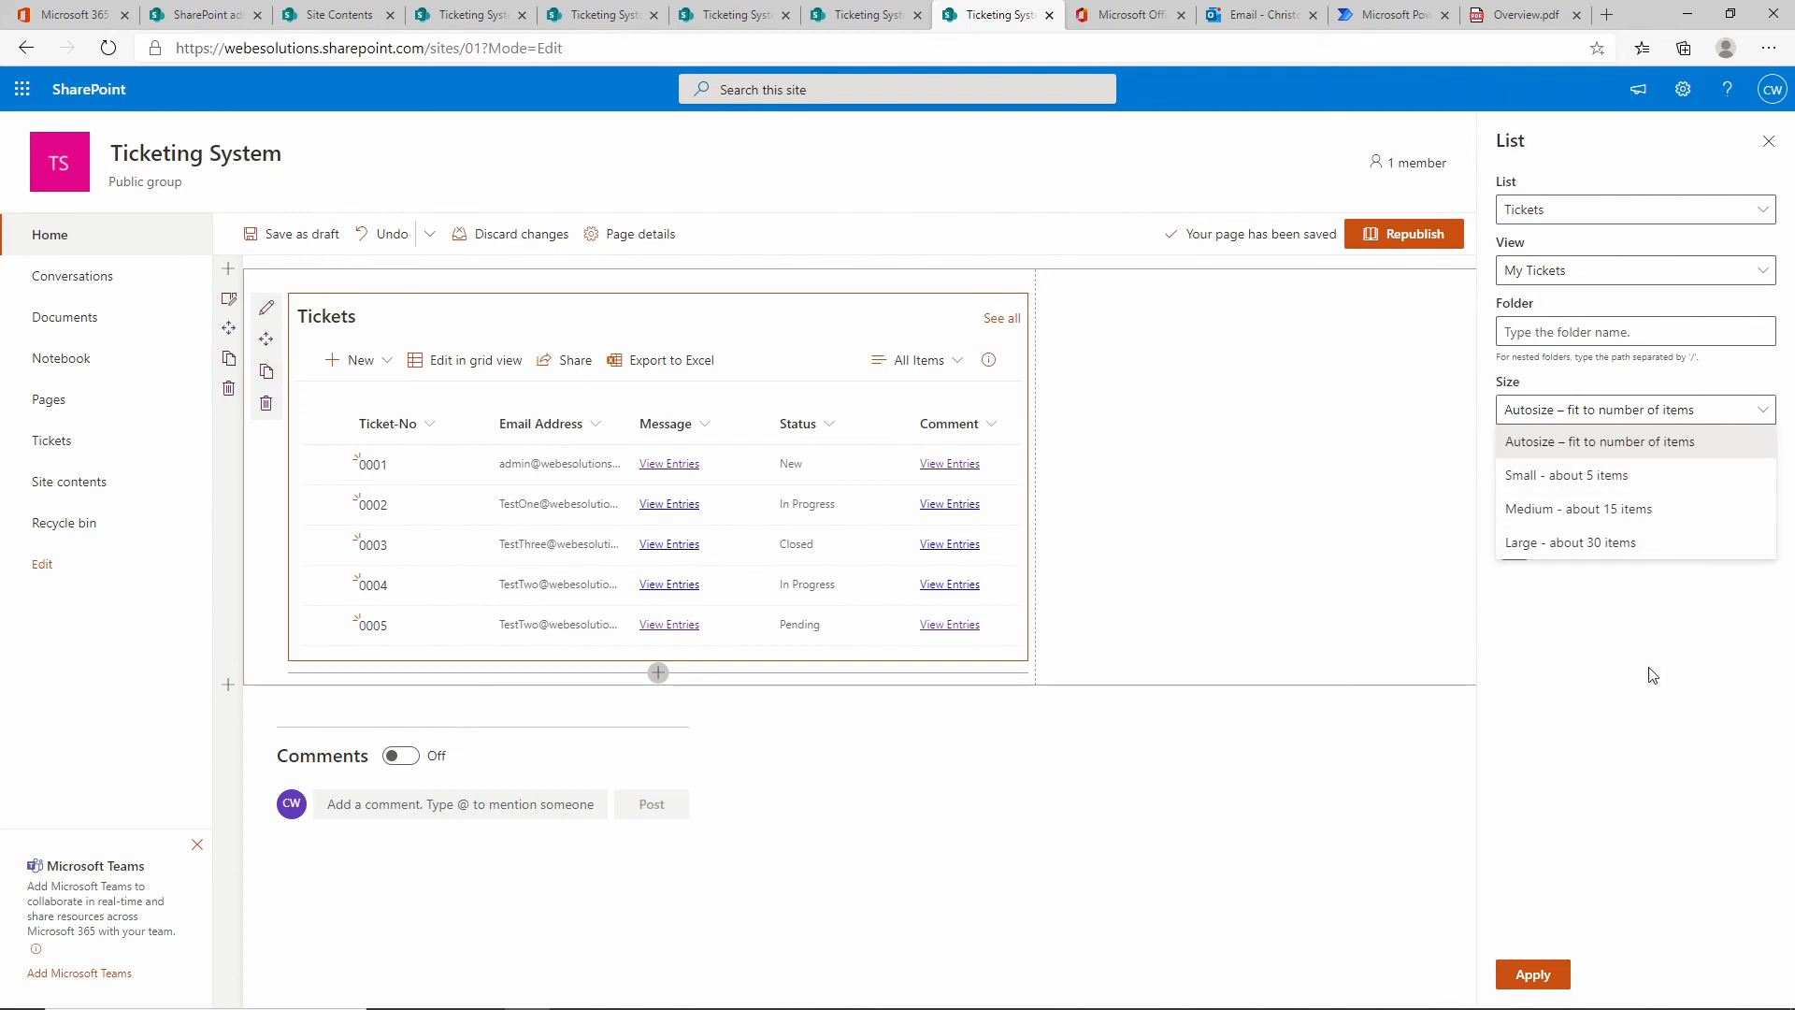
left_click(1649, 622)
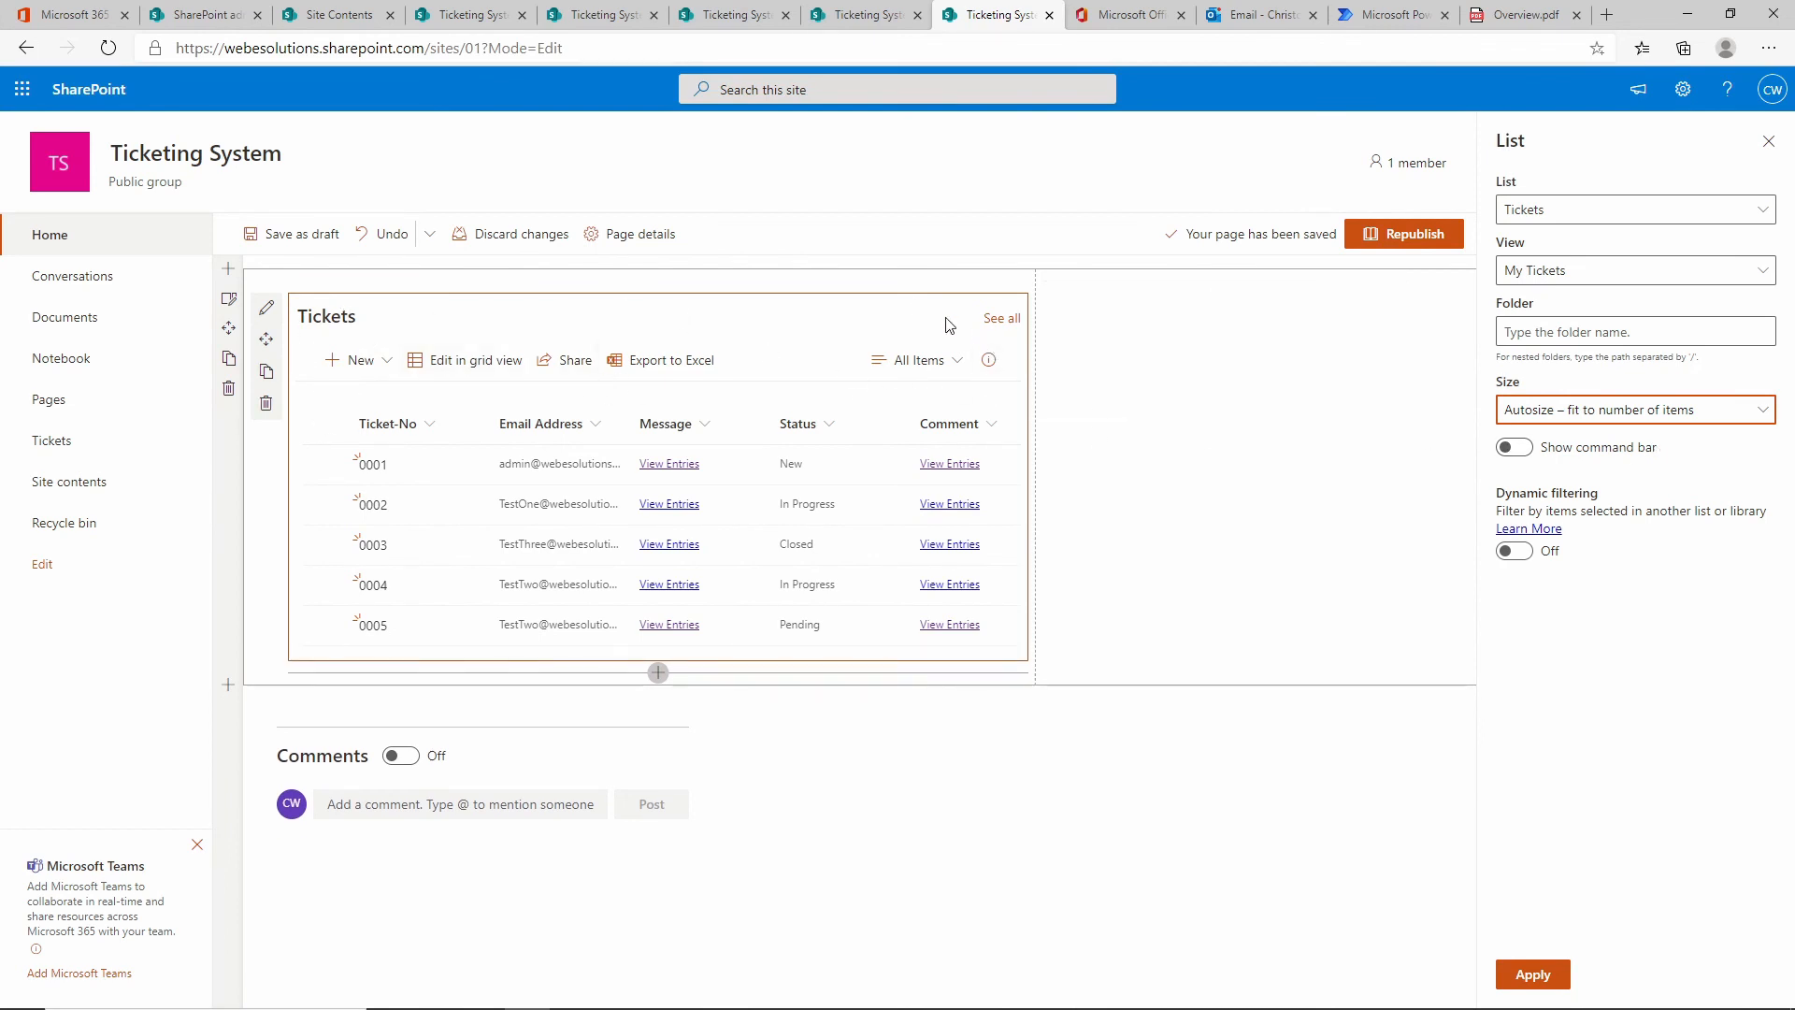
left_click(1515, 447)
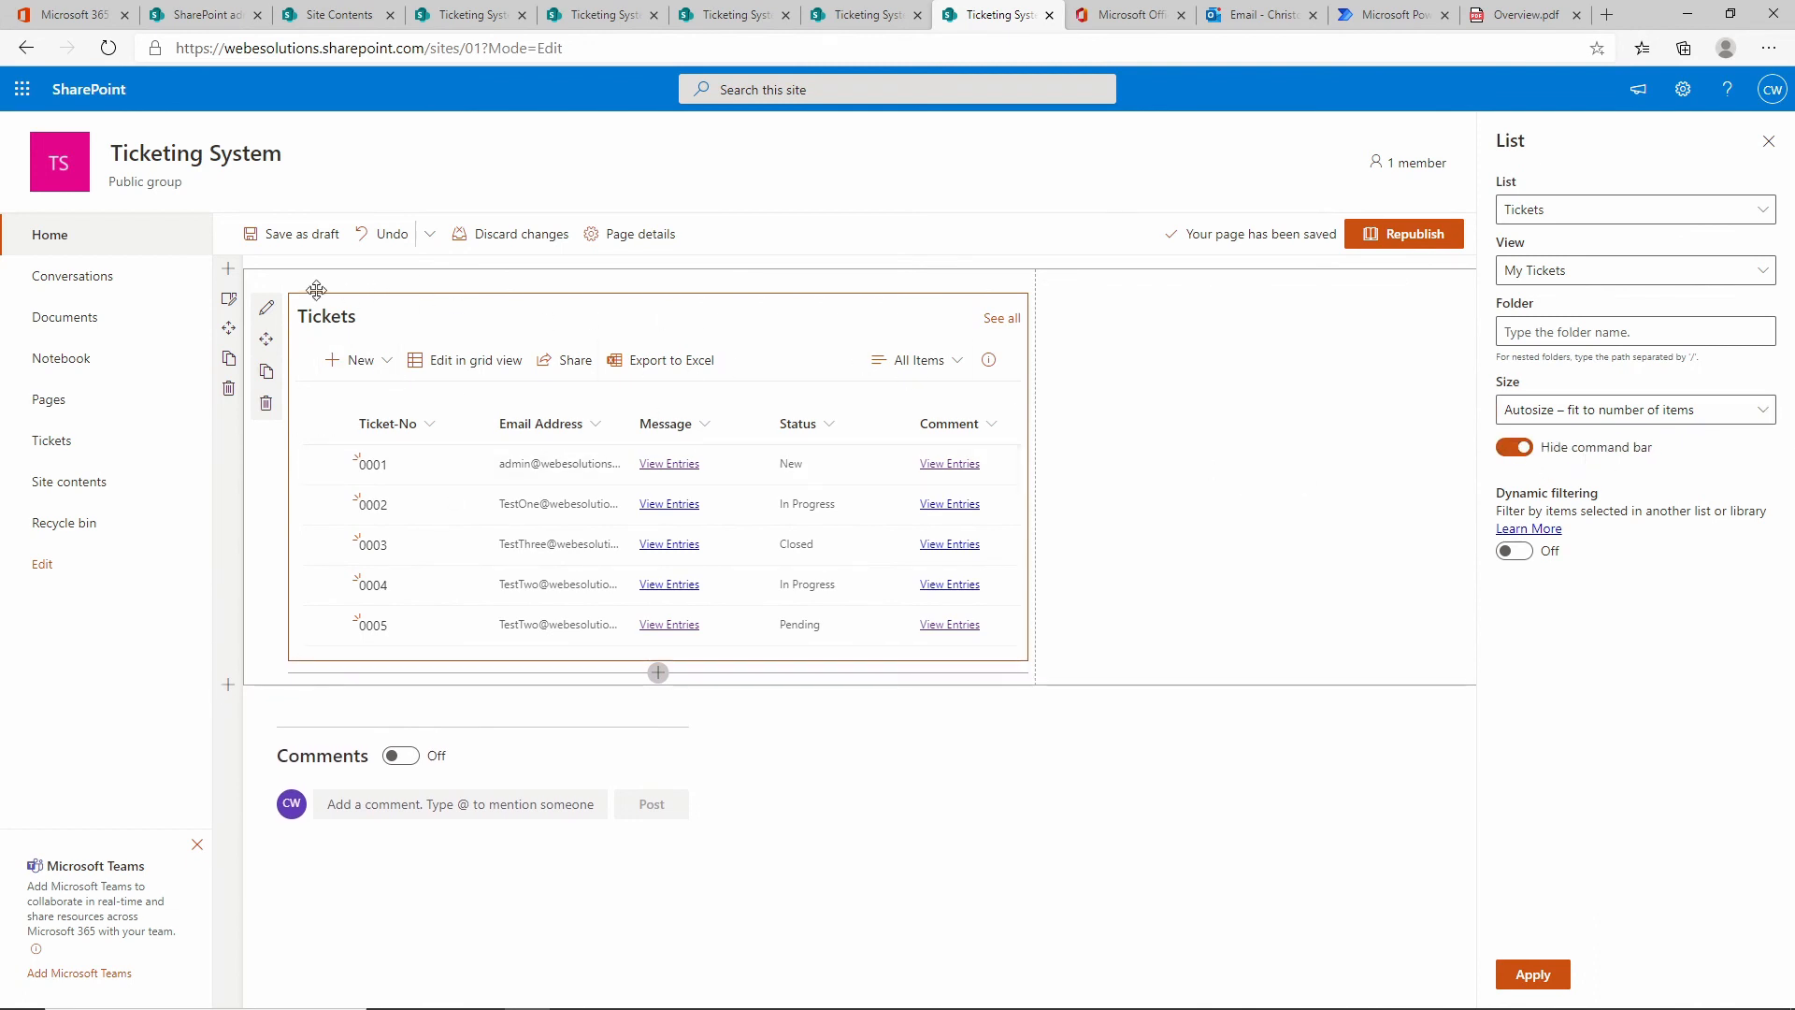
left_click(1550, 969)
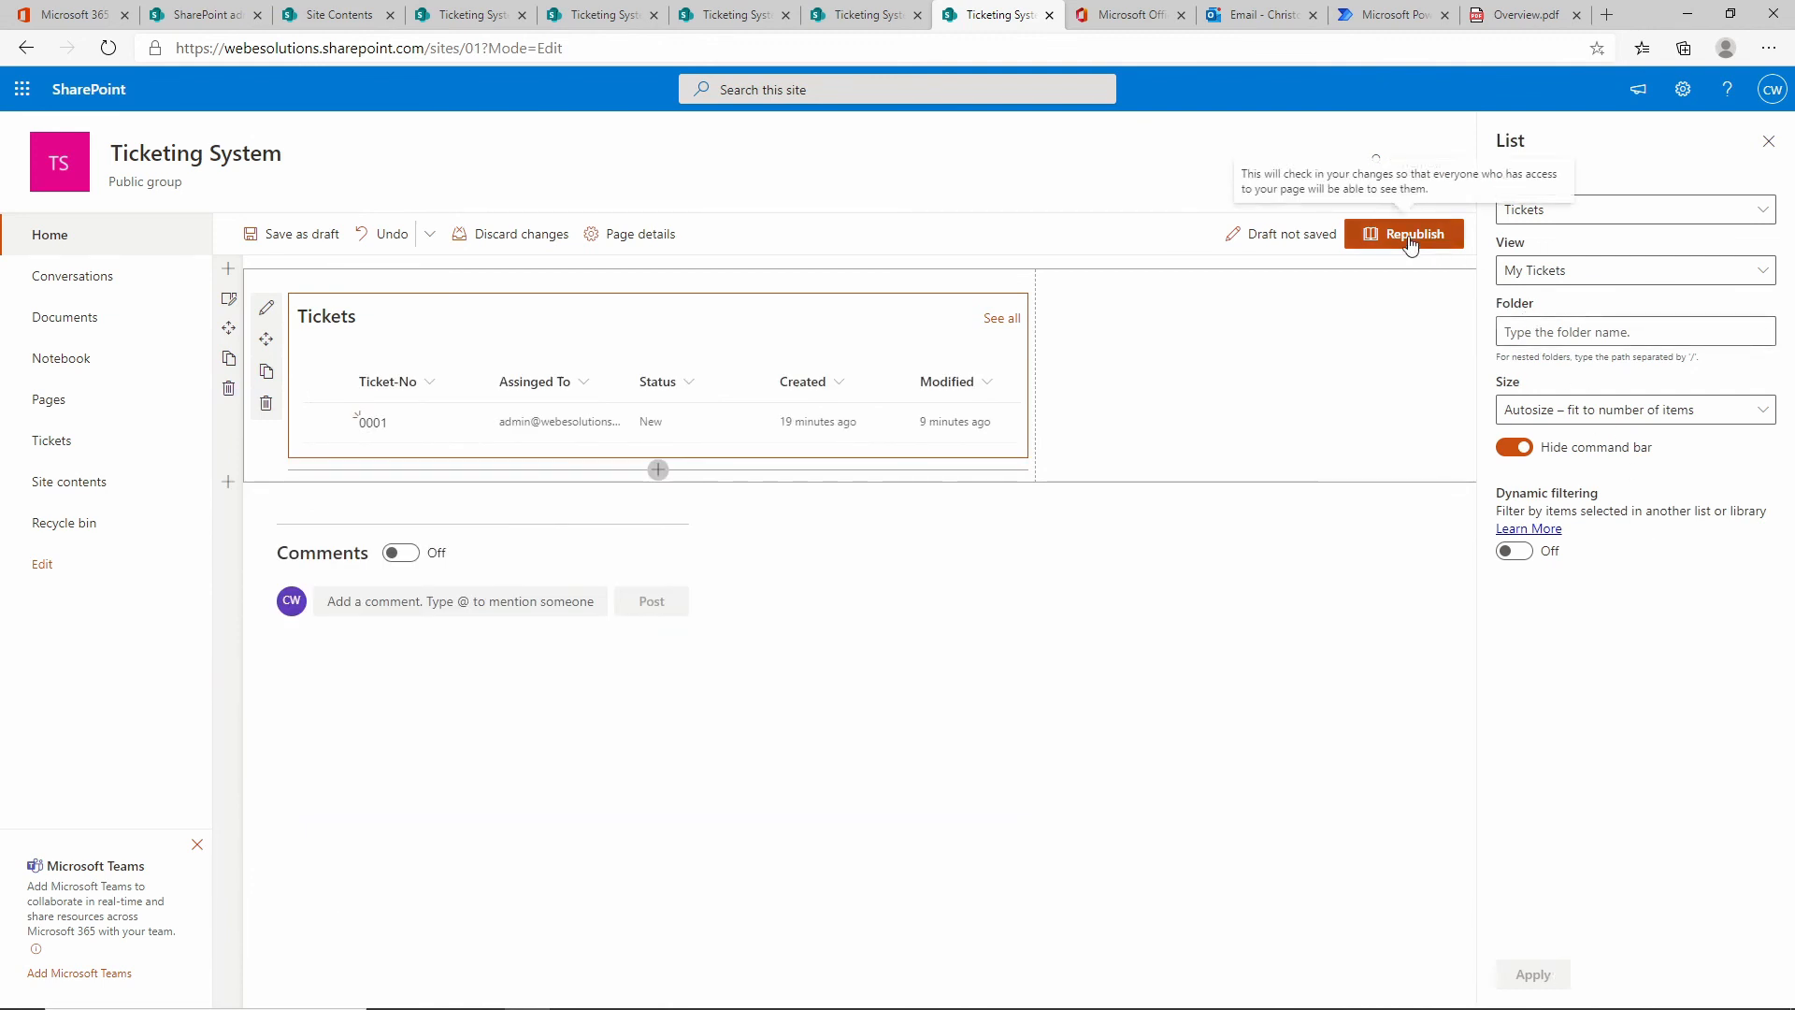
Save the home page as a draft, republish it, then reopen it in edit mode.
left_click(283, 235)
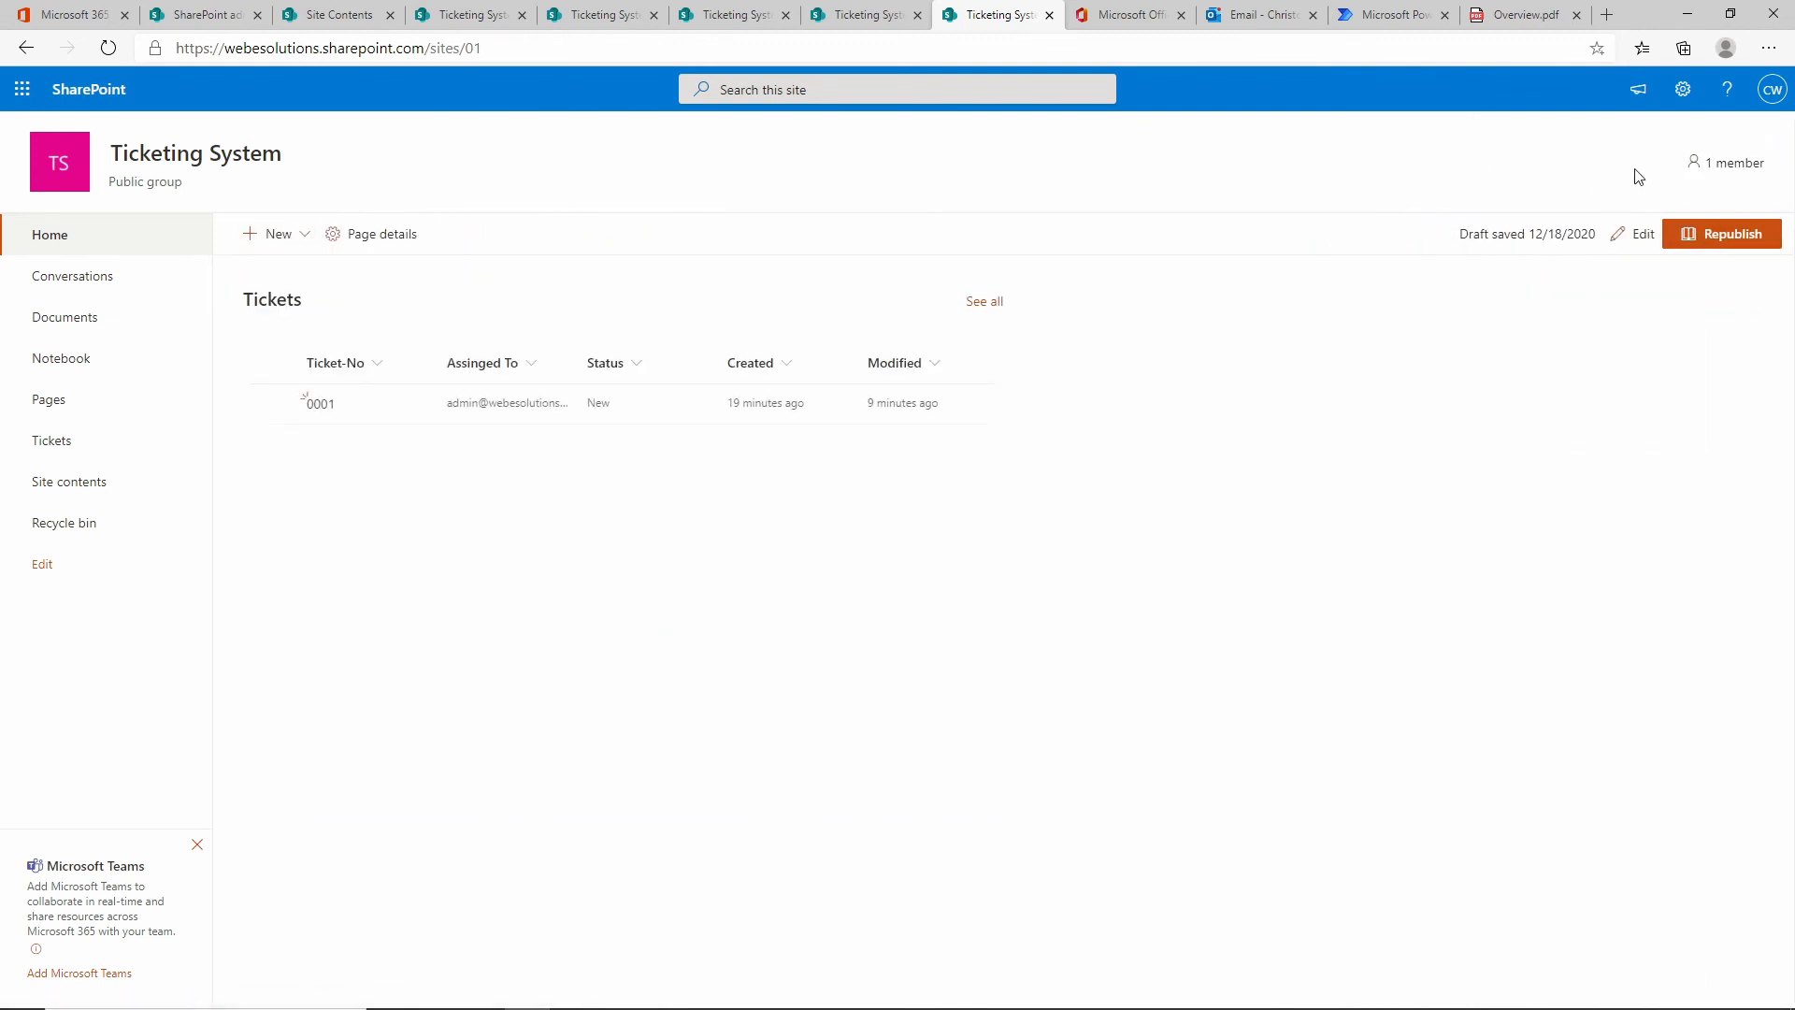
left_click(1737, 238)
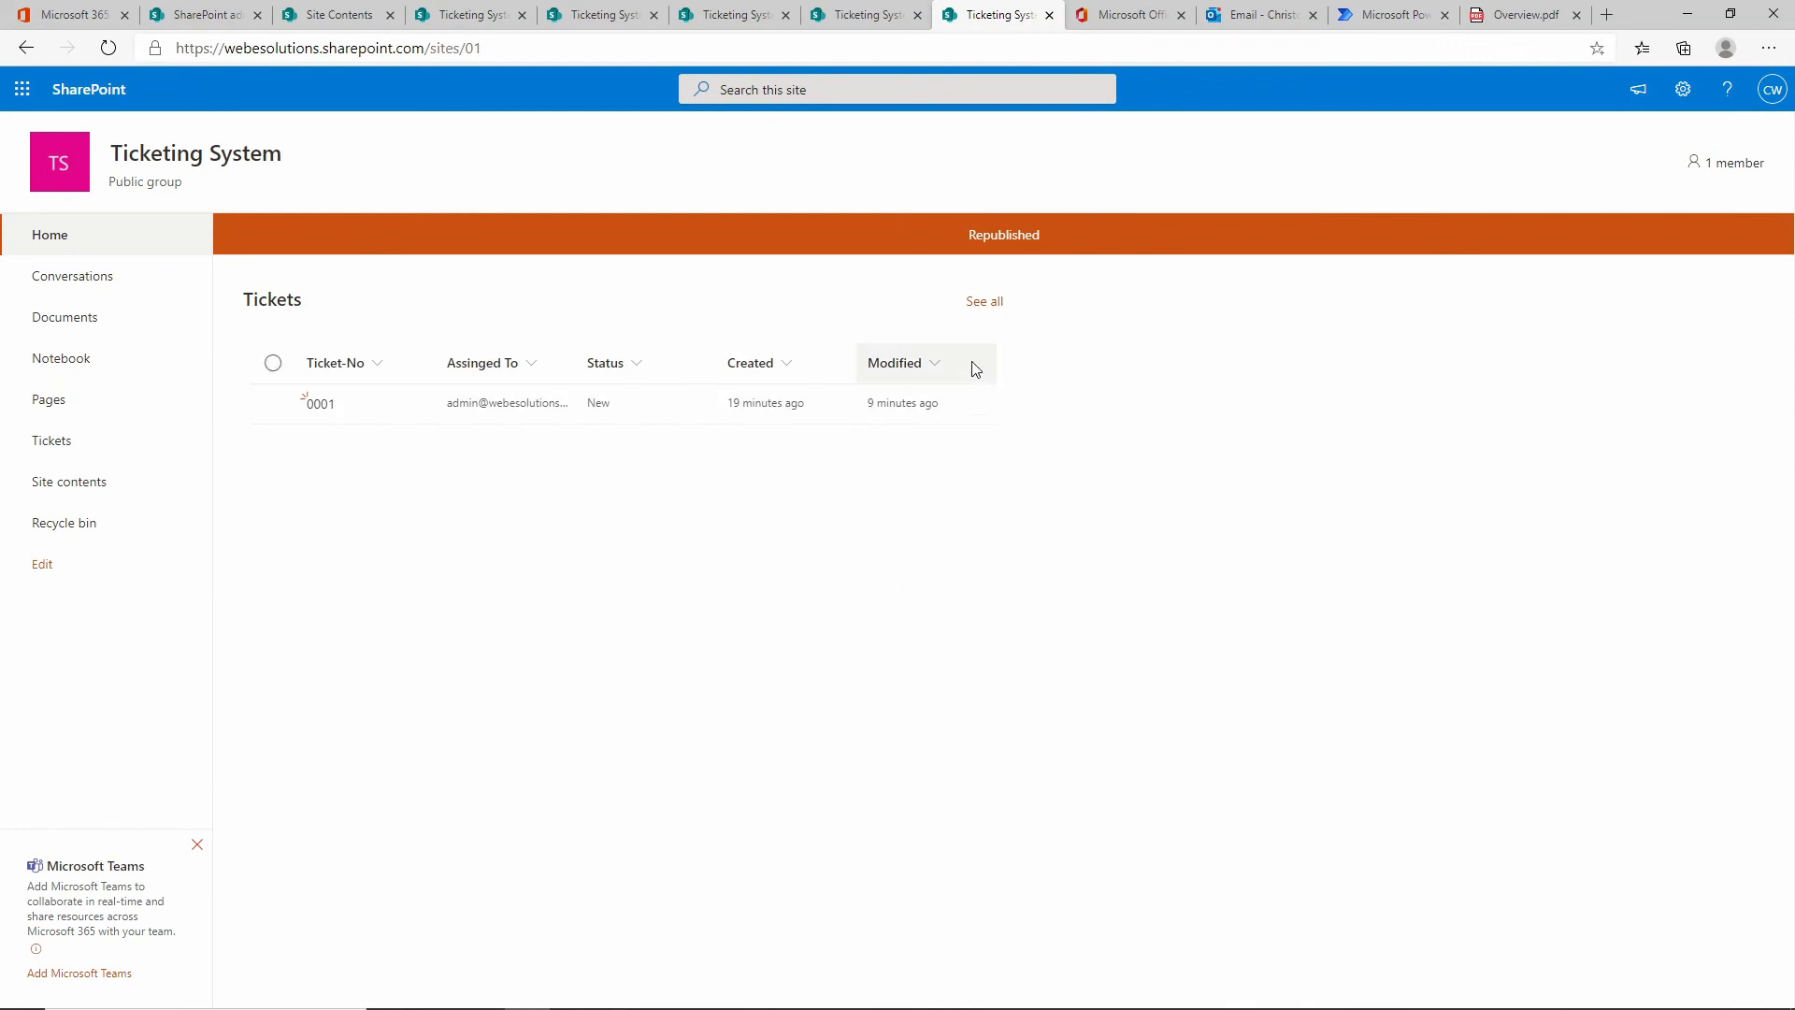
left_click(77, 244)
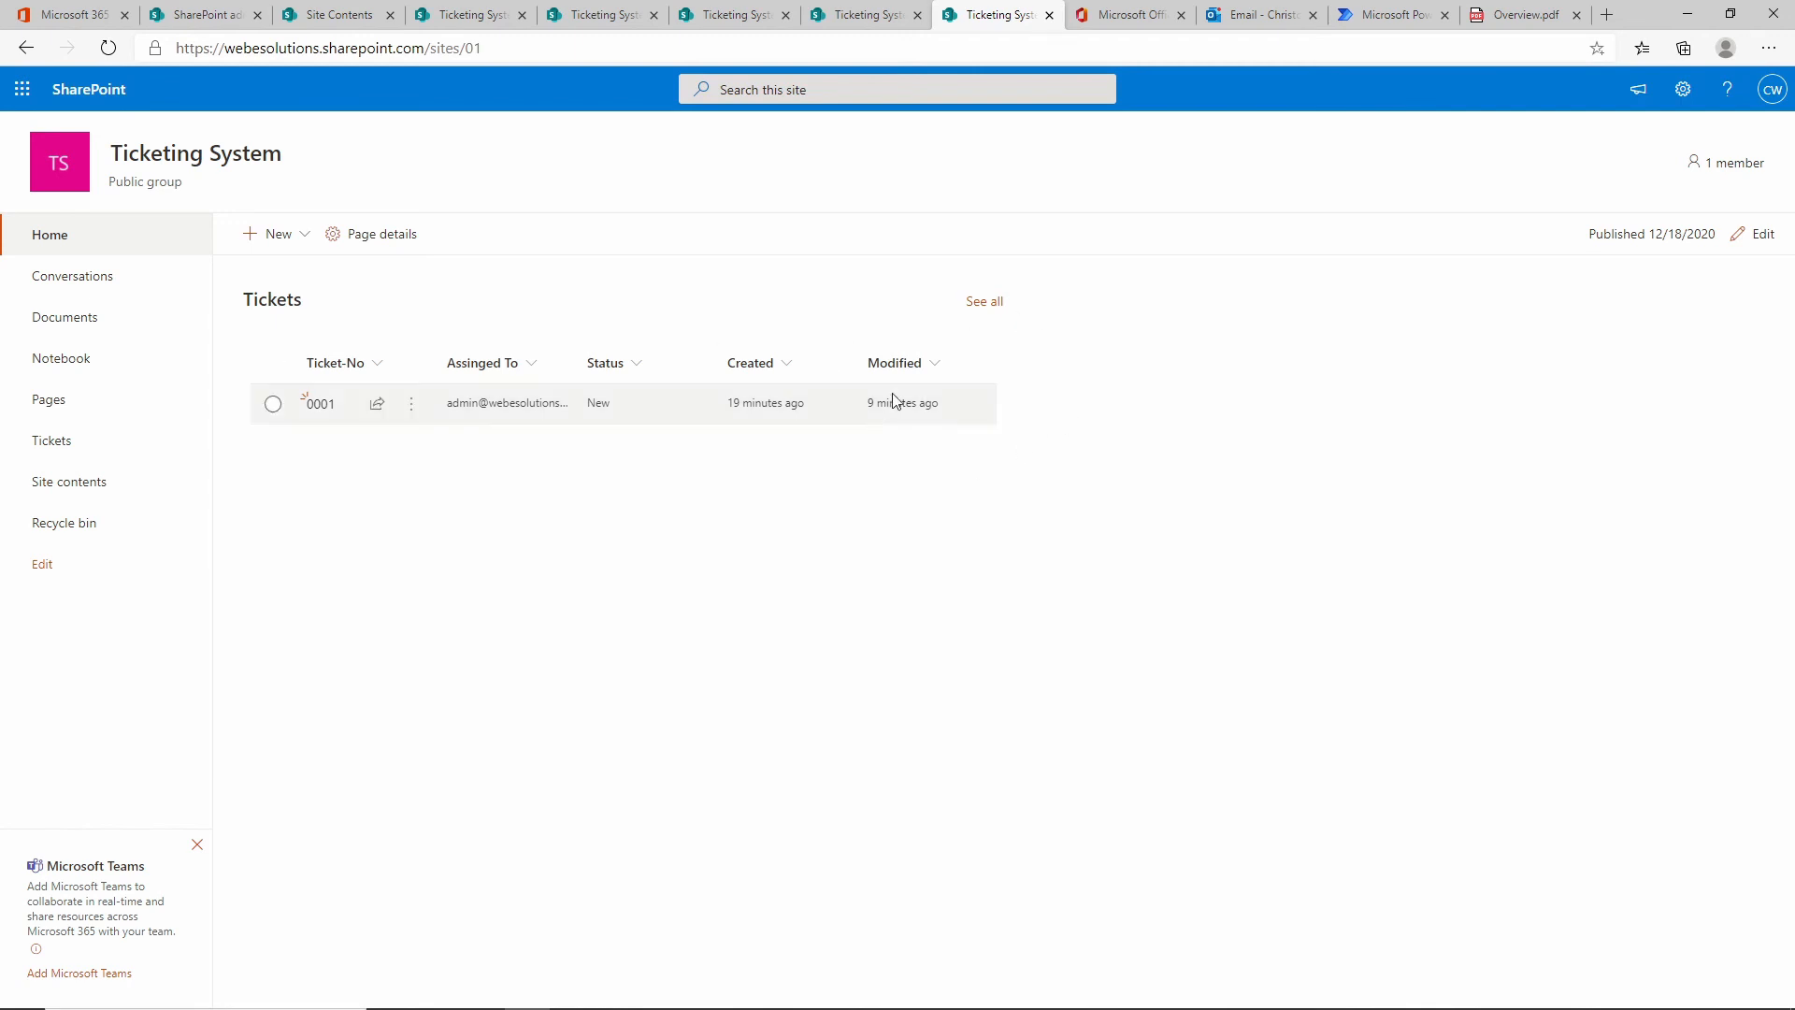
left_click(1762, 235)
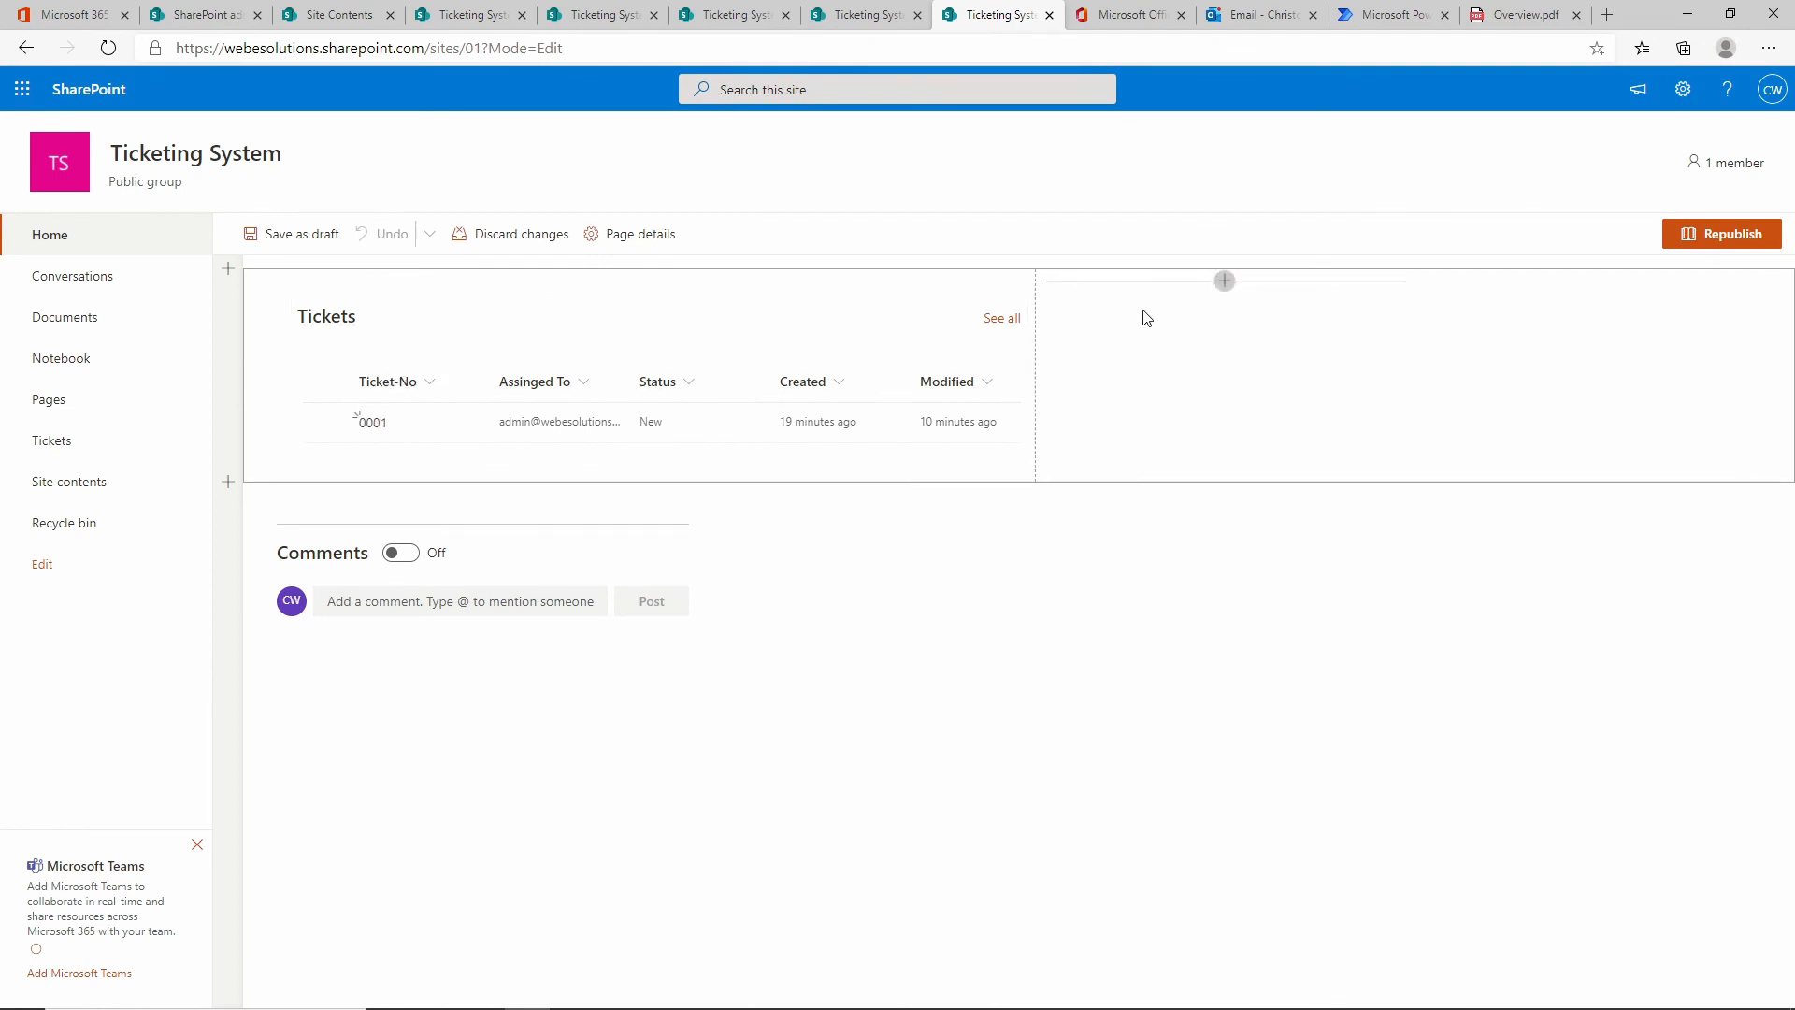
Add a List web part showing Tickets to the second column, set to the Ticket-No view.
left_click(1225, 281)
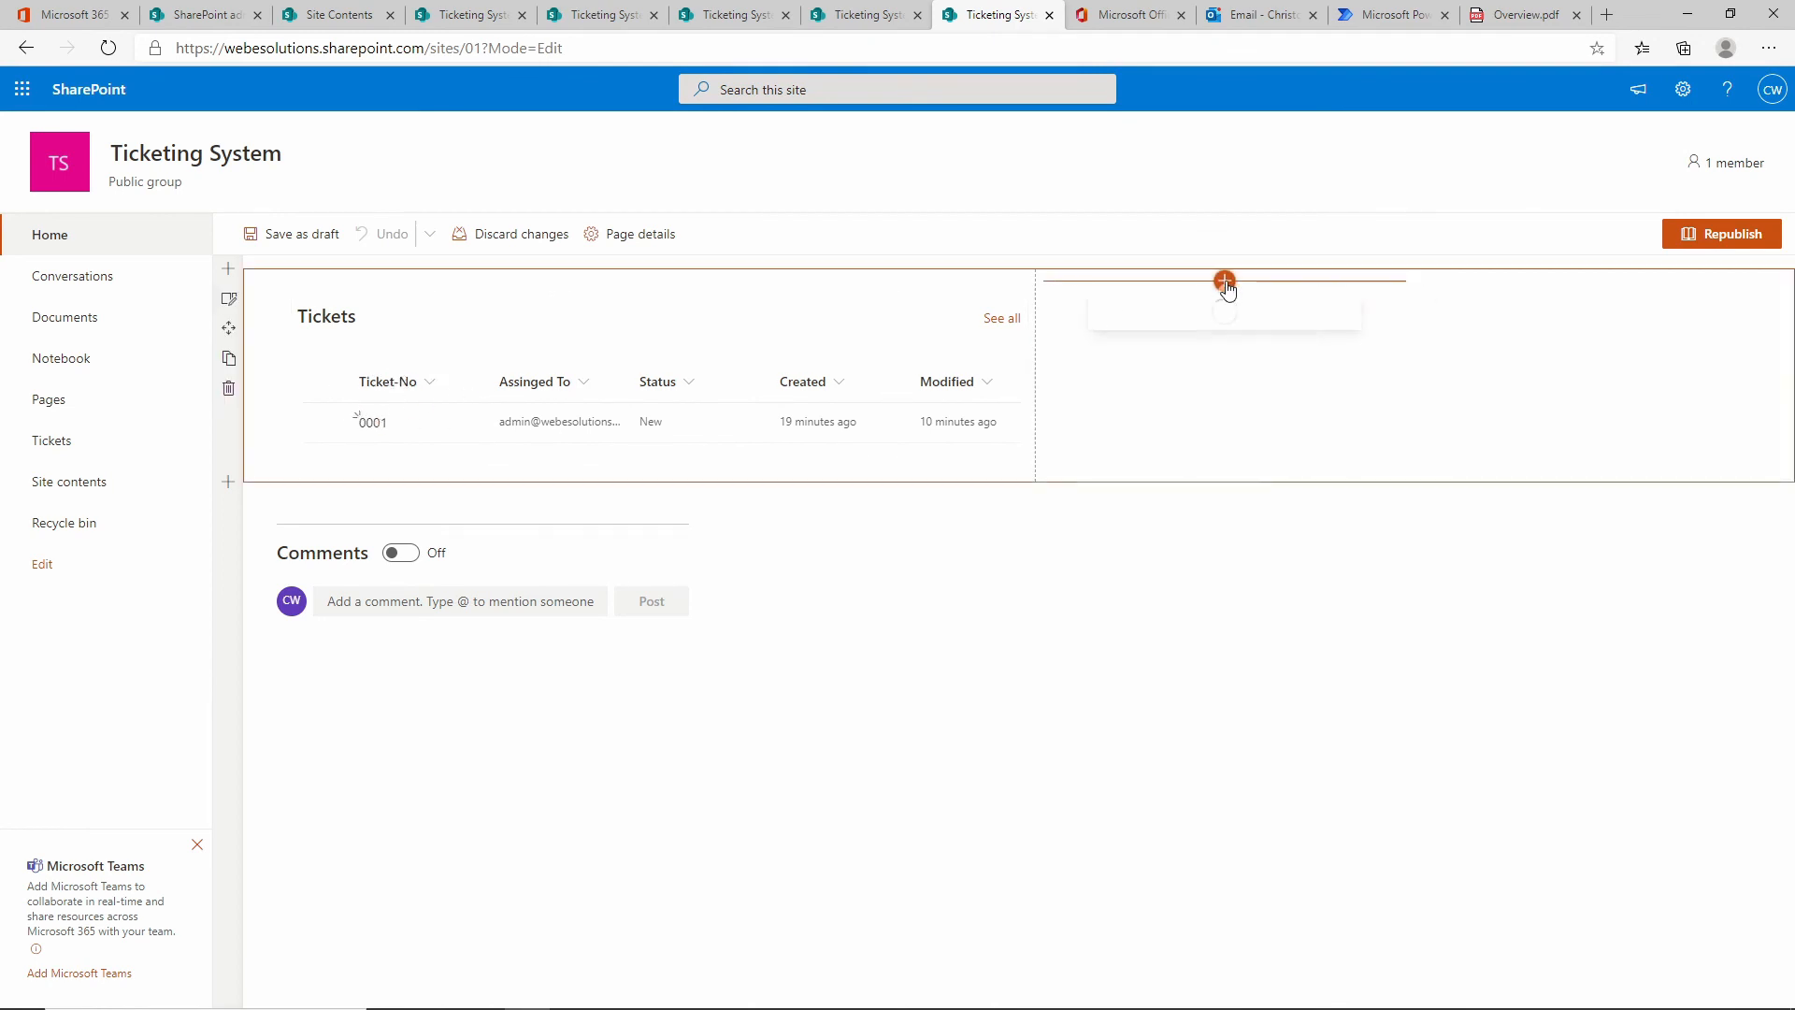
left_click_drag(1354, 384, 1358, 496)
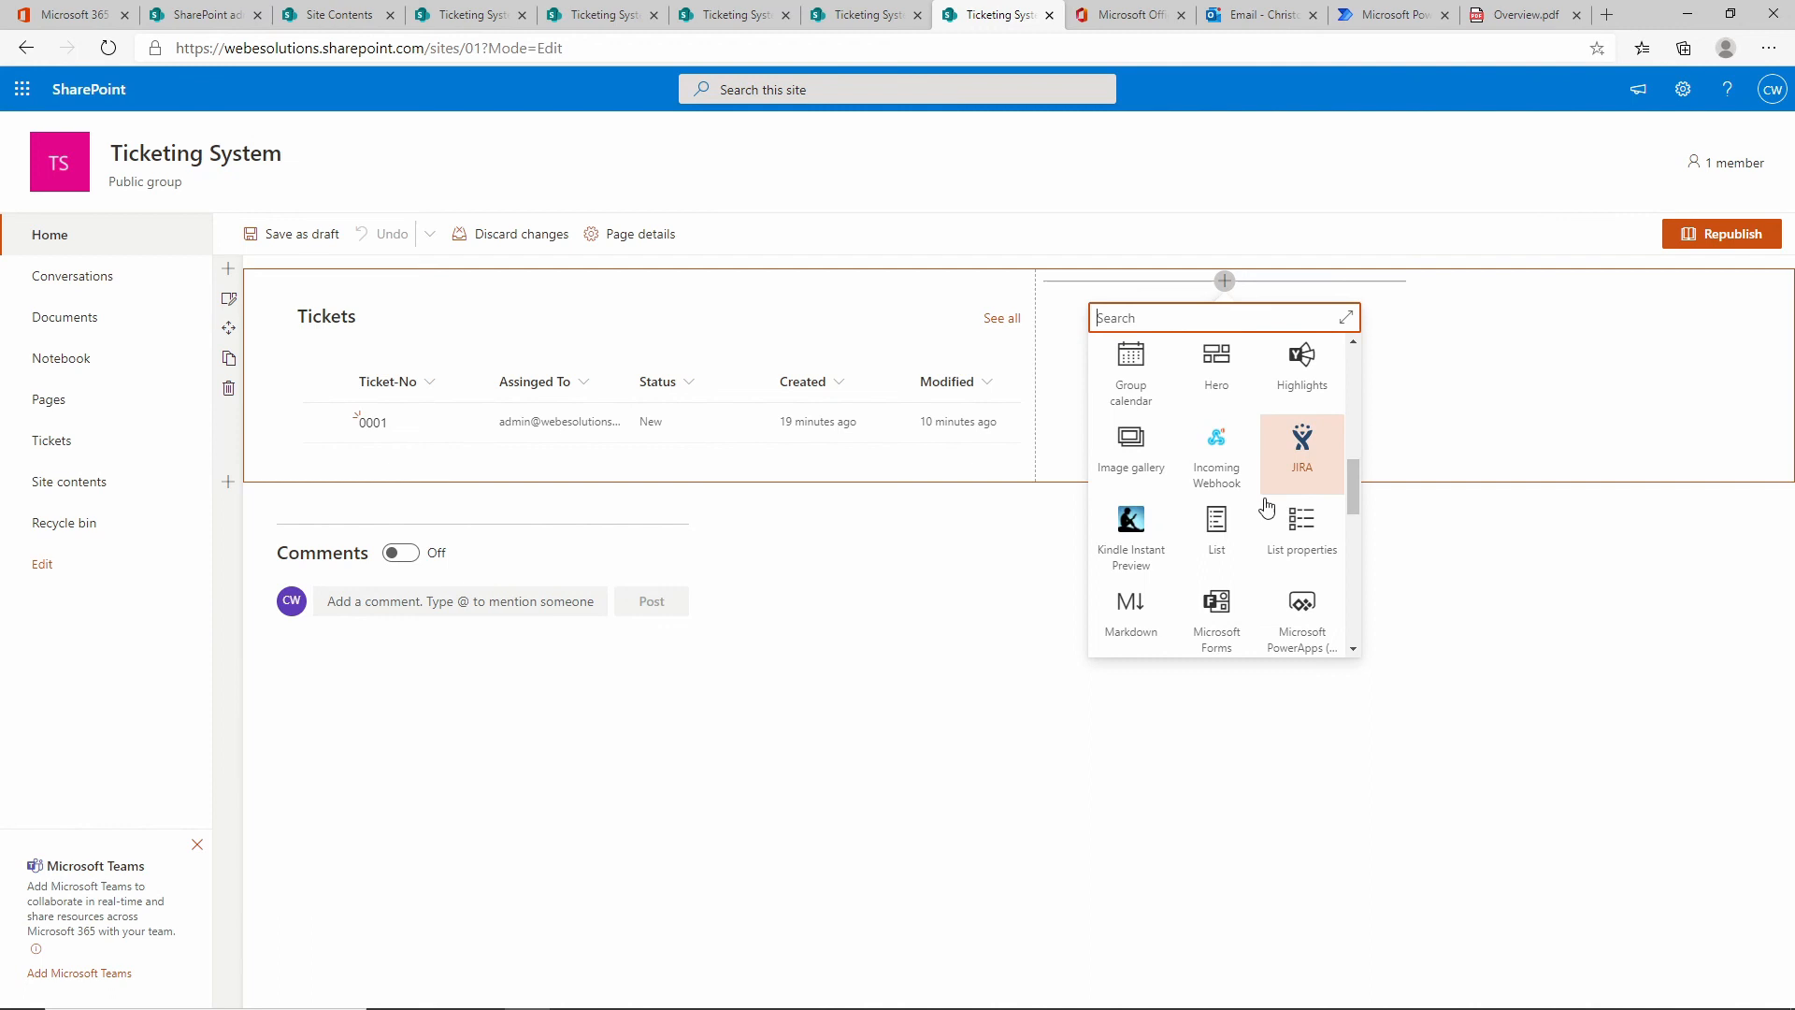
left_click(1214, 526)
left_click(1165, 513)
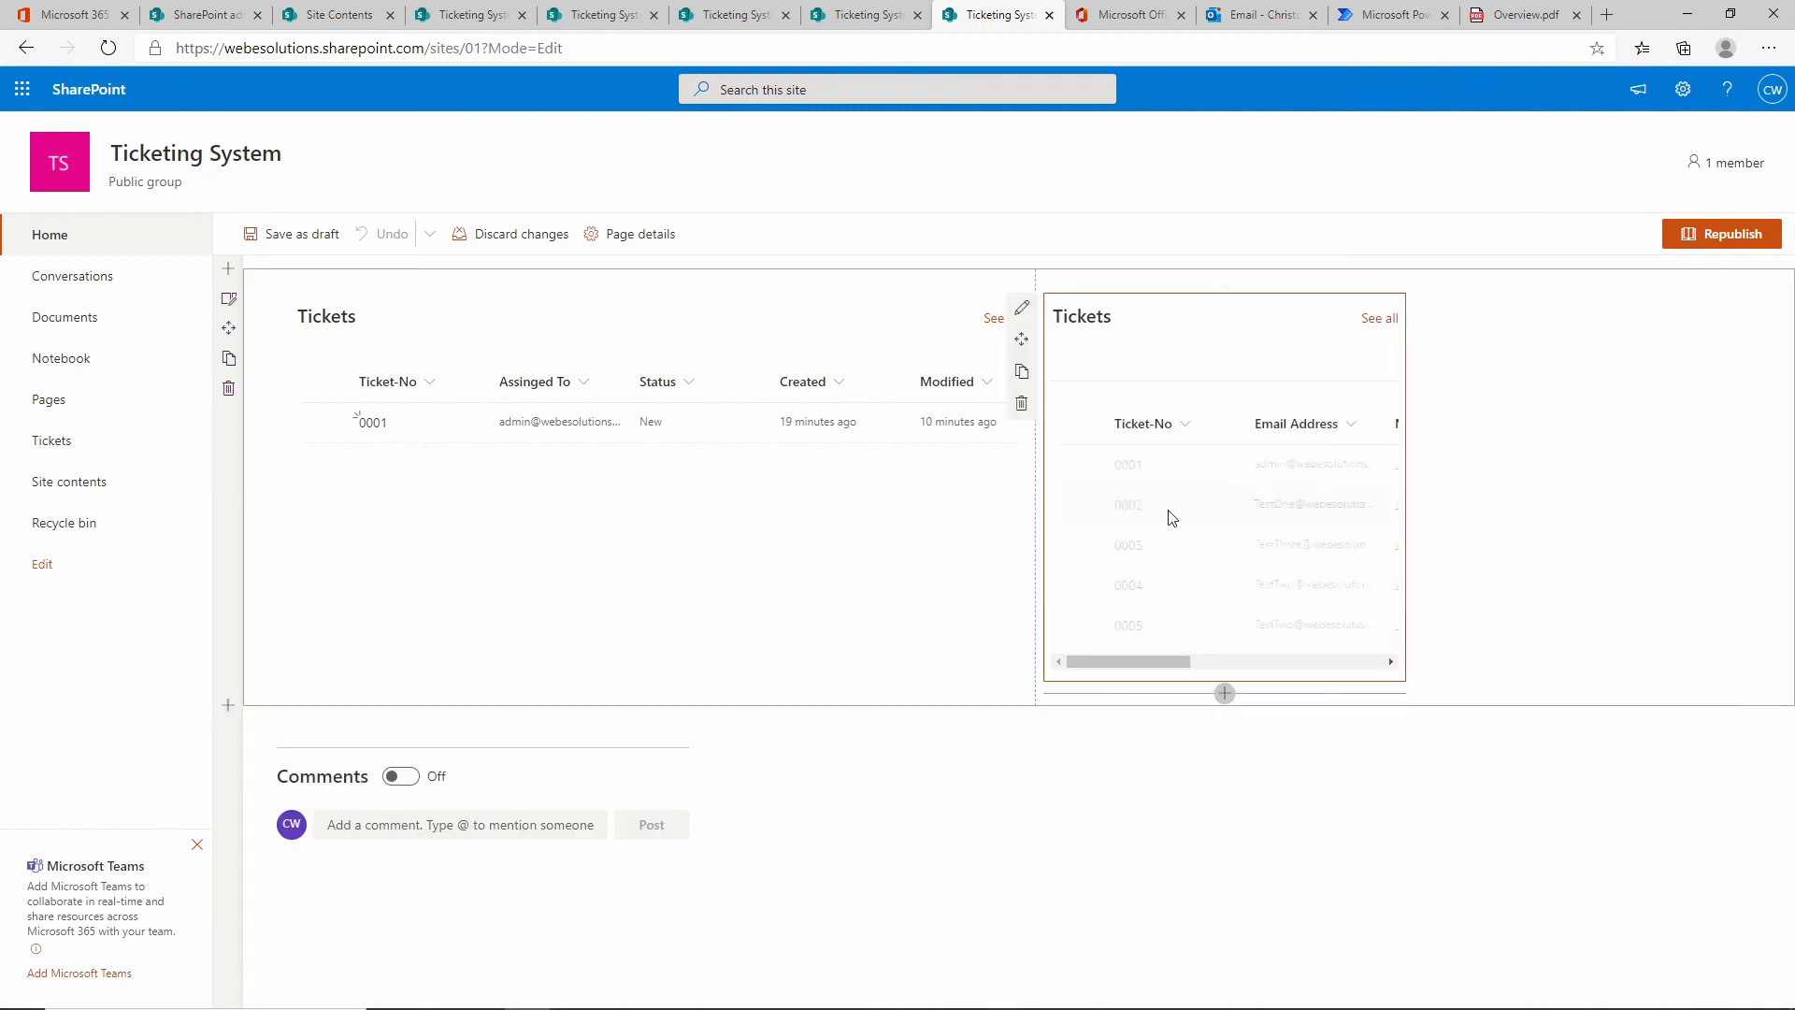
left_click(1024, 315)
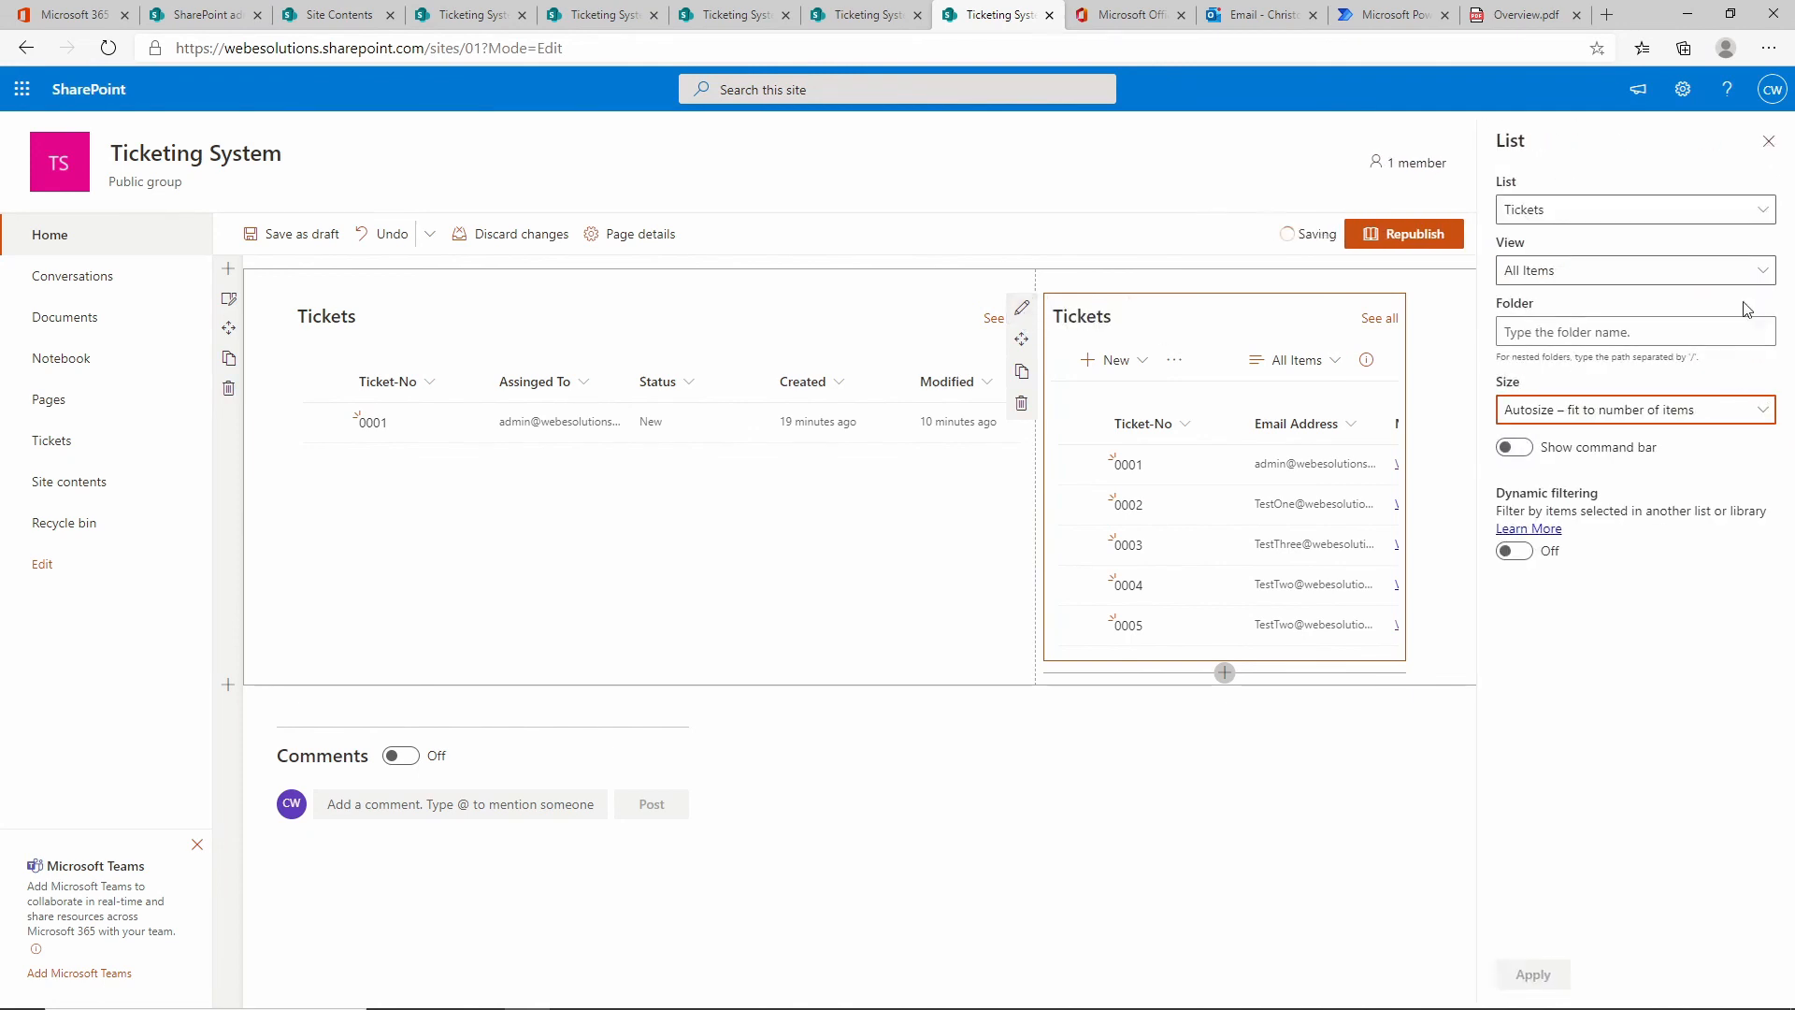
left_click(1547, 280)
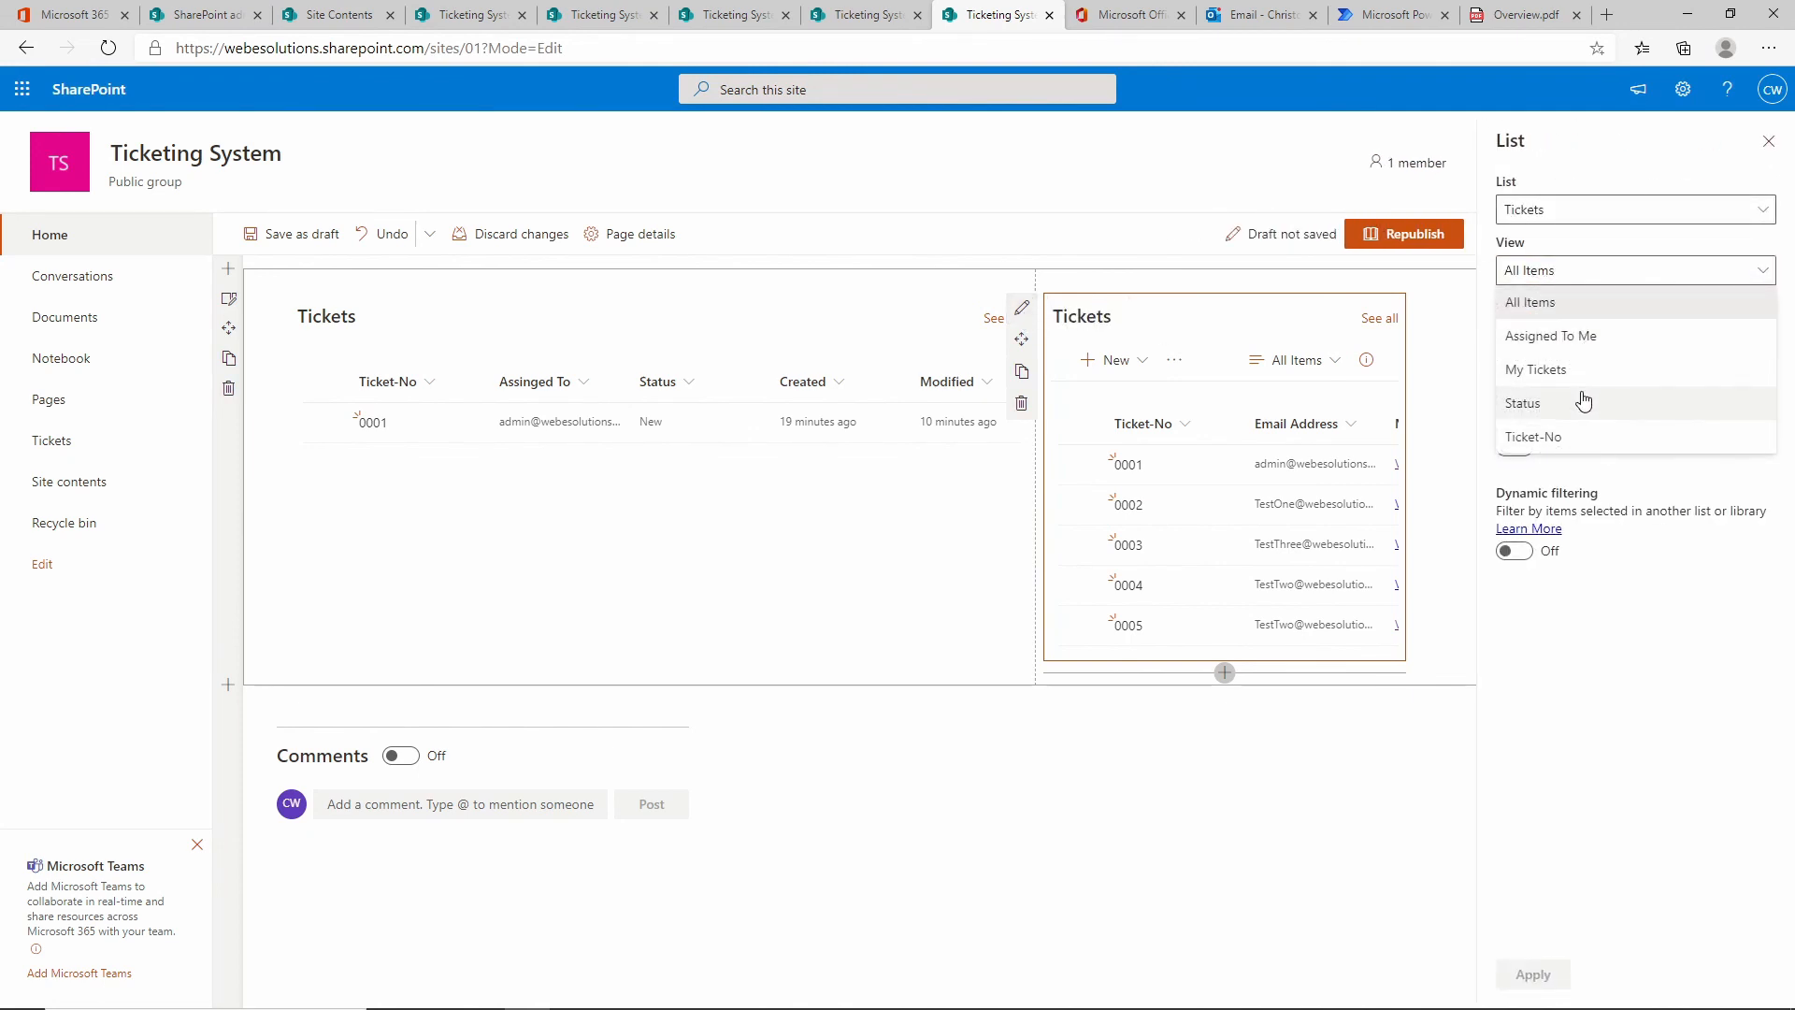
left_click(1552, 437)
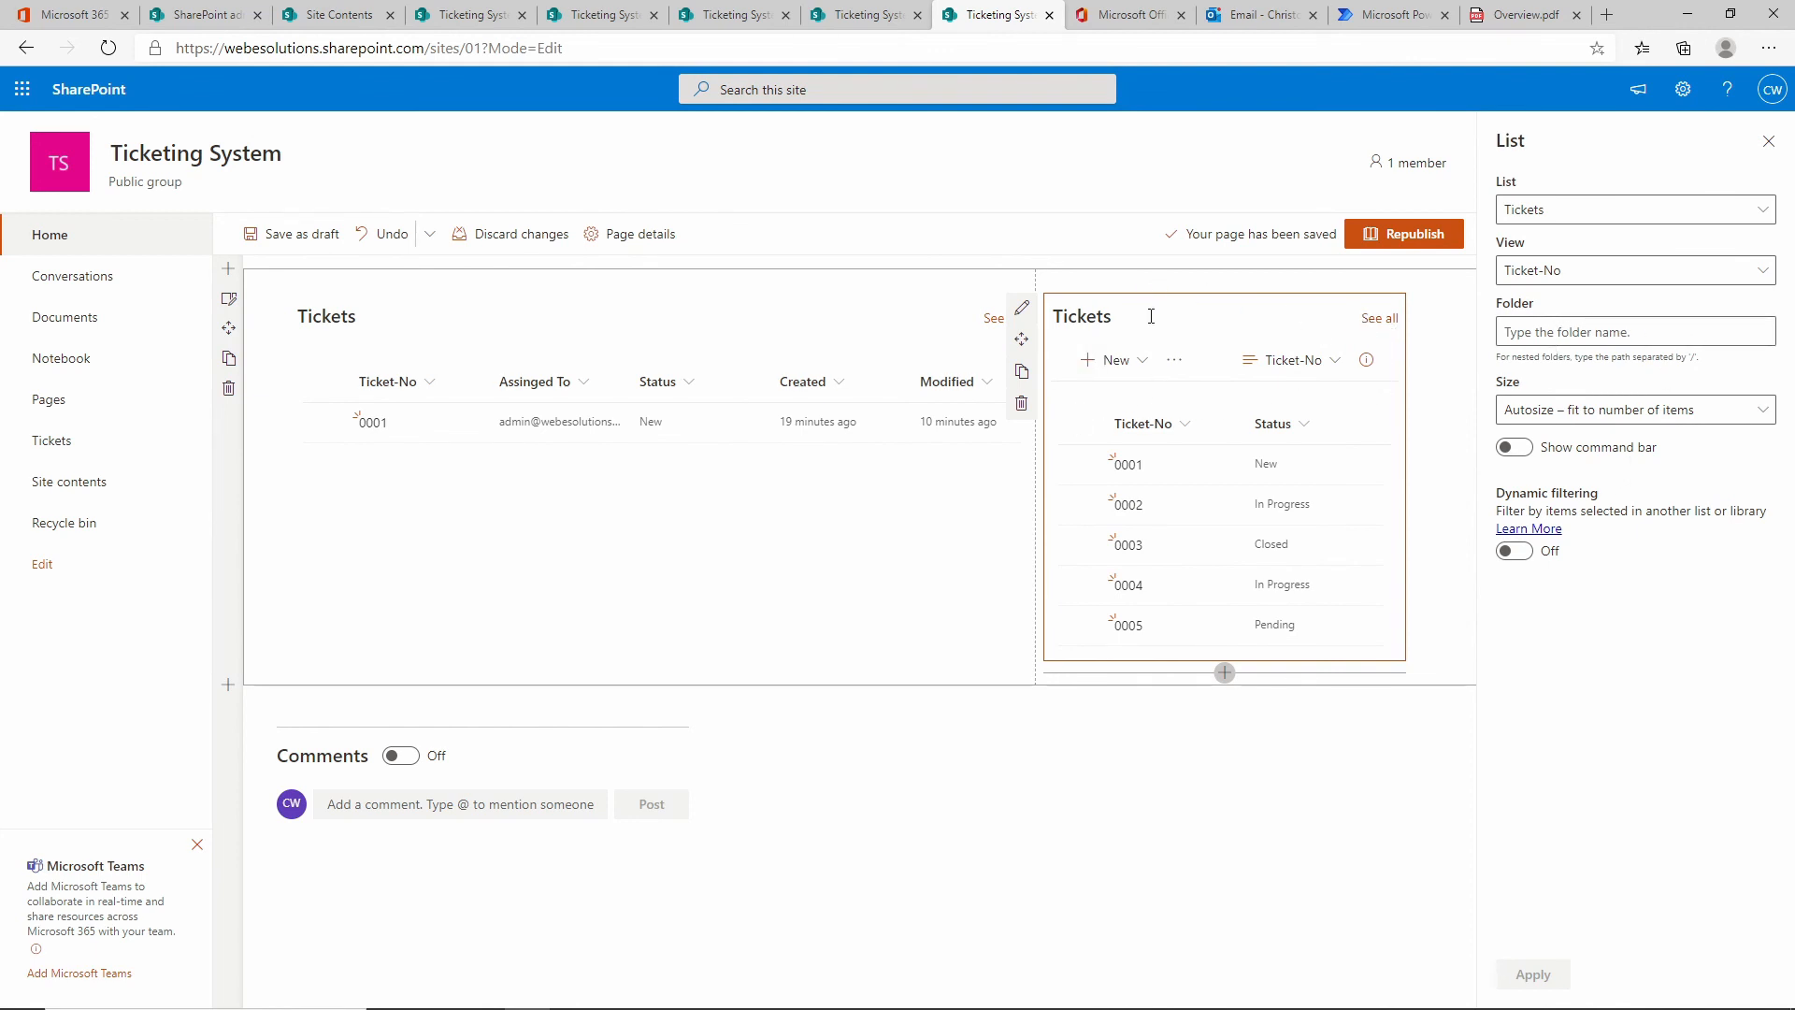
Hide the second web part's command bar, filter it dynamically by Tickets' Ticket-No column, then save as draft.
left_click(1526, 453)
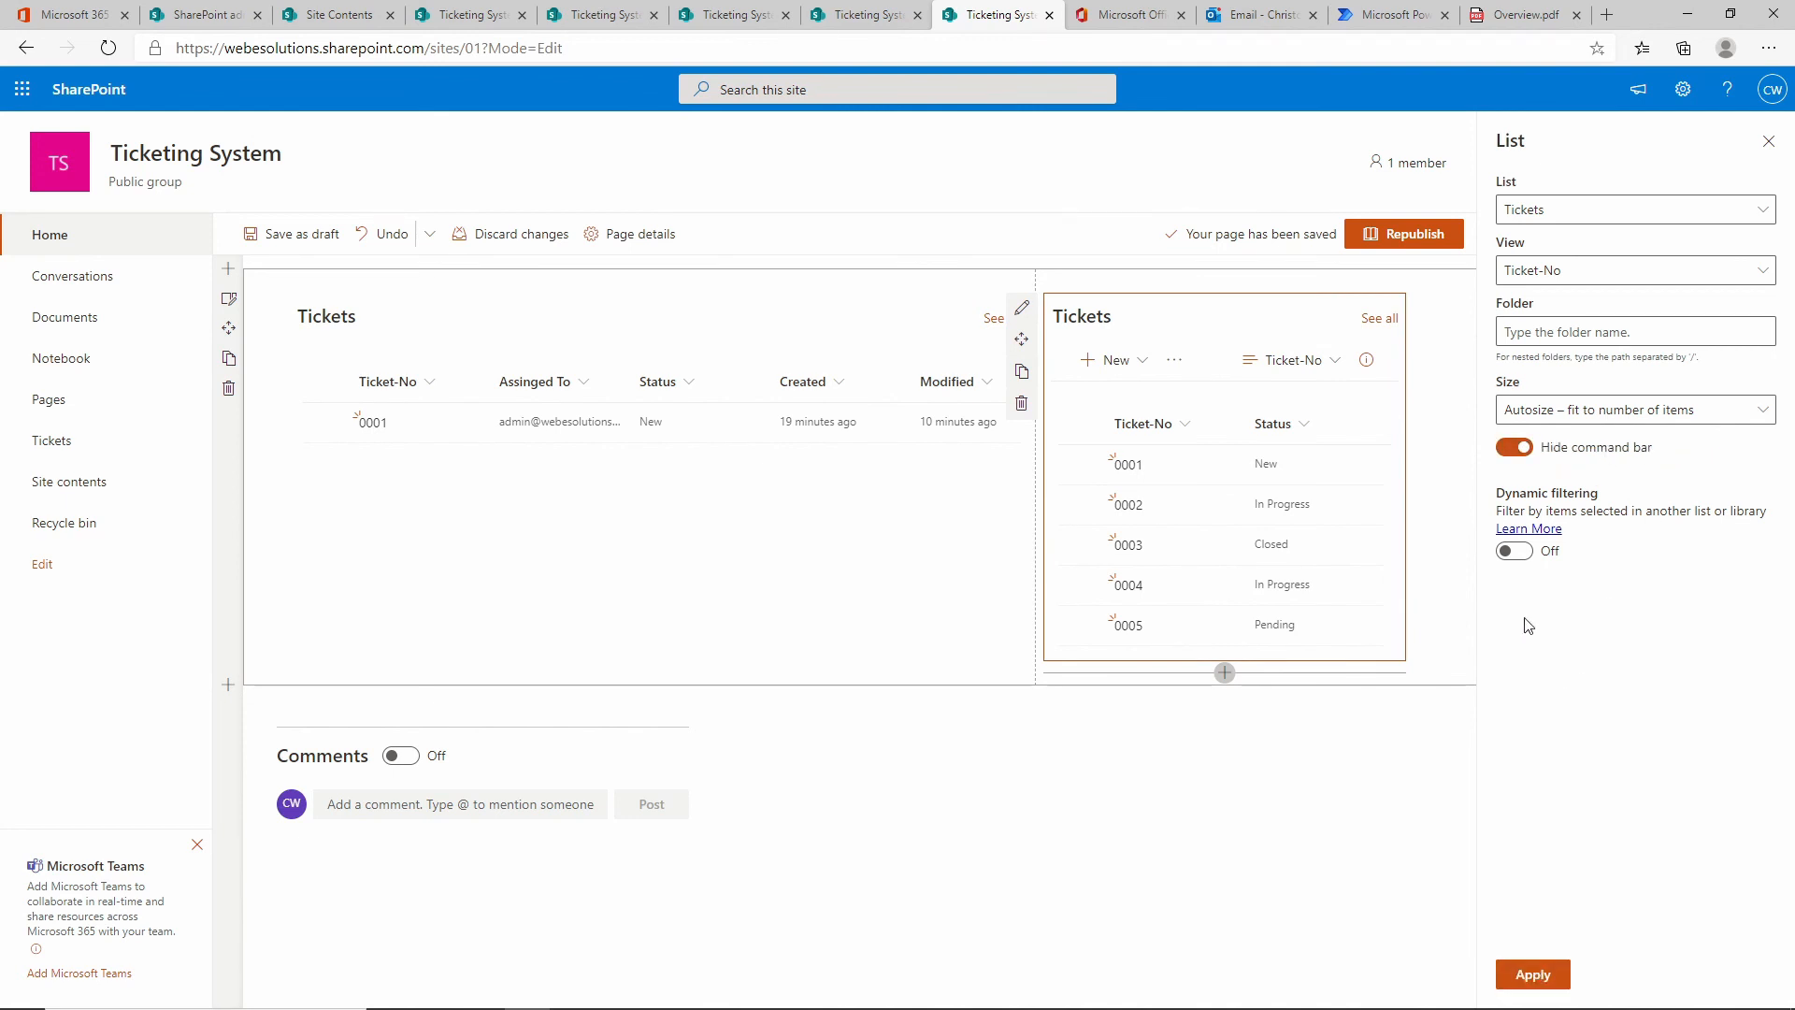
left_click(1524, 551)
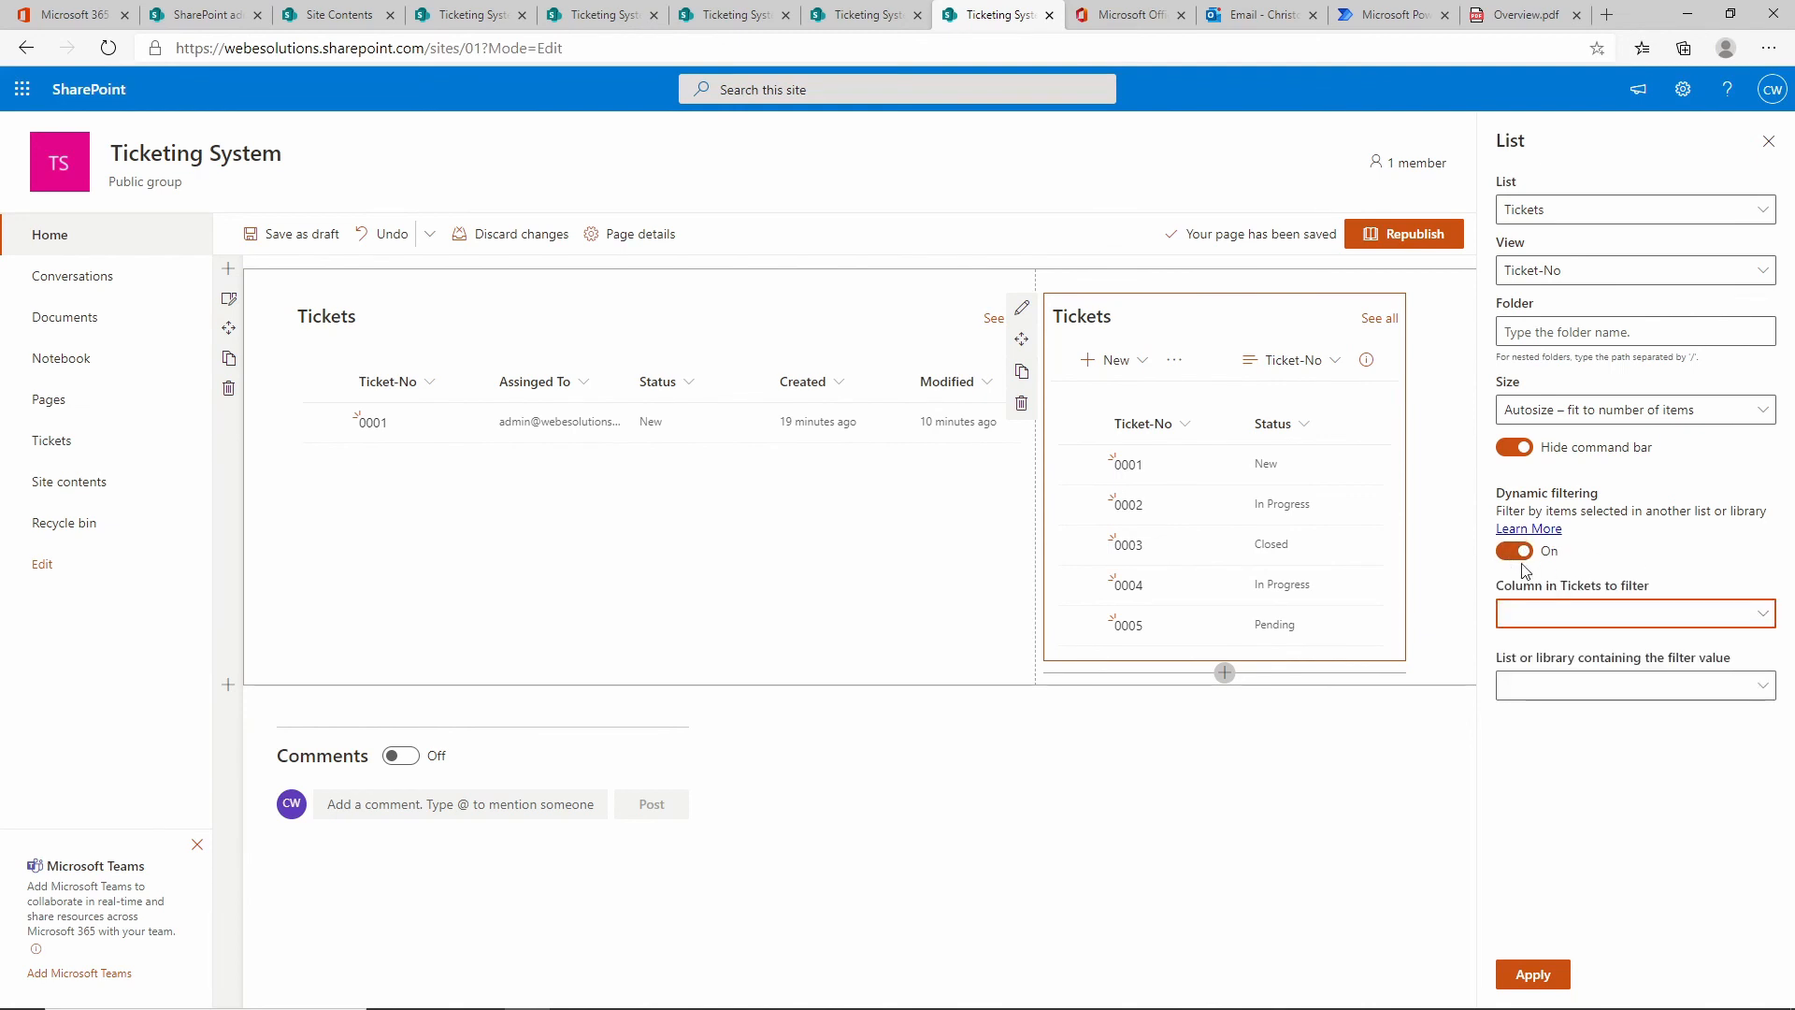
left_click(1547, 689)
left_click(1552, 722)
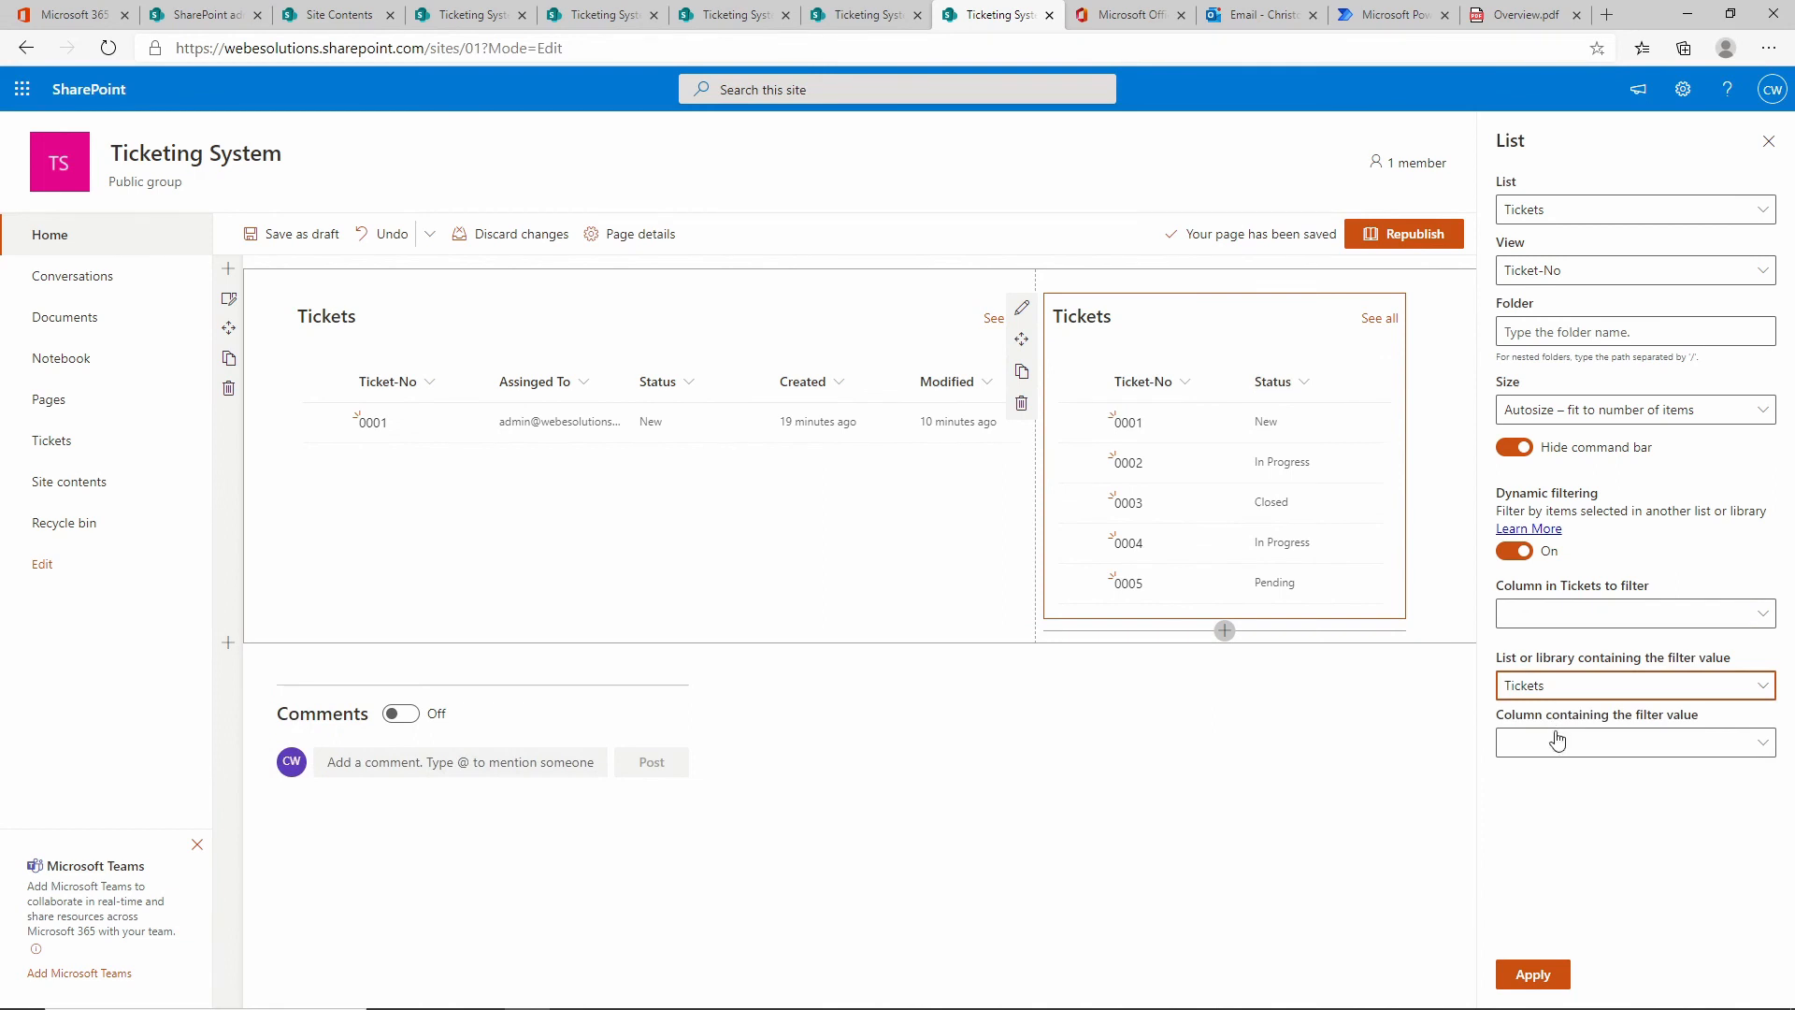
left_click(1761, 743)
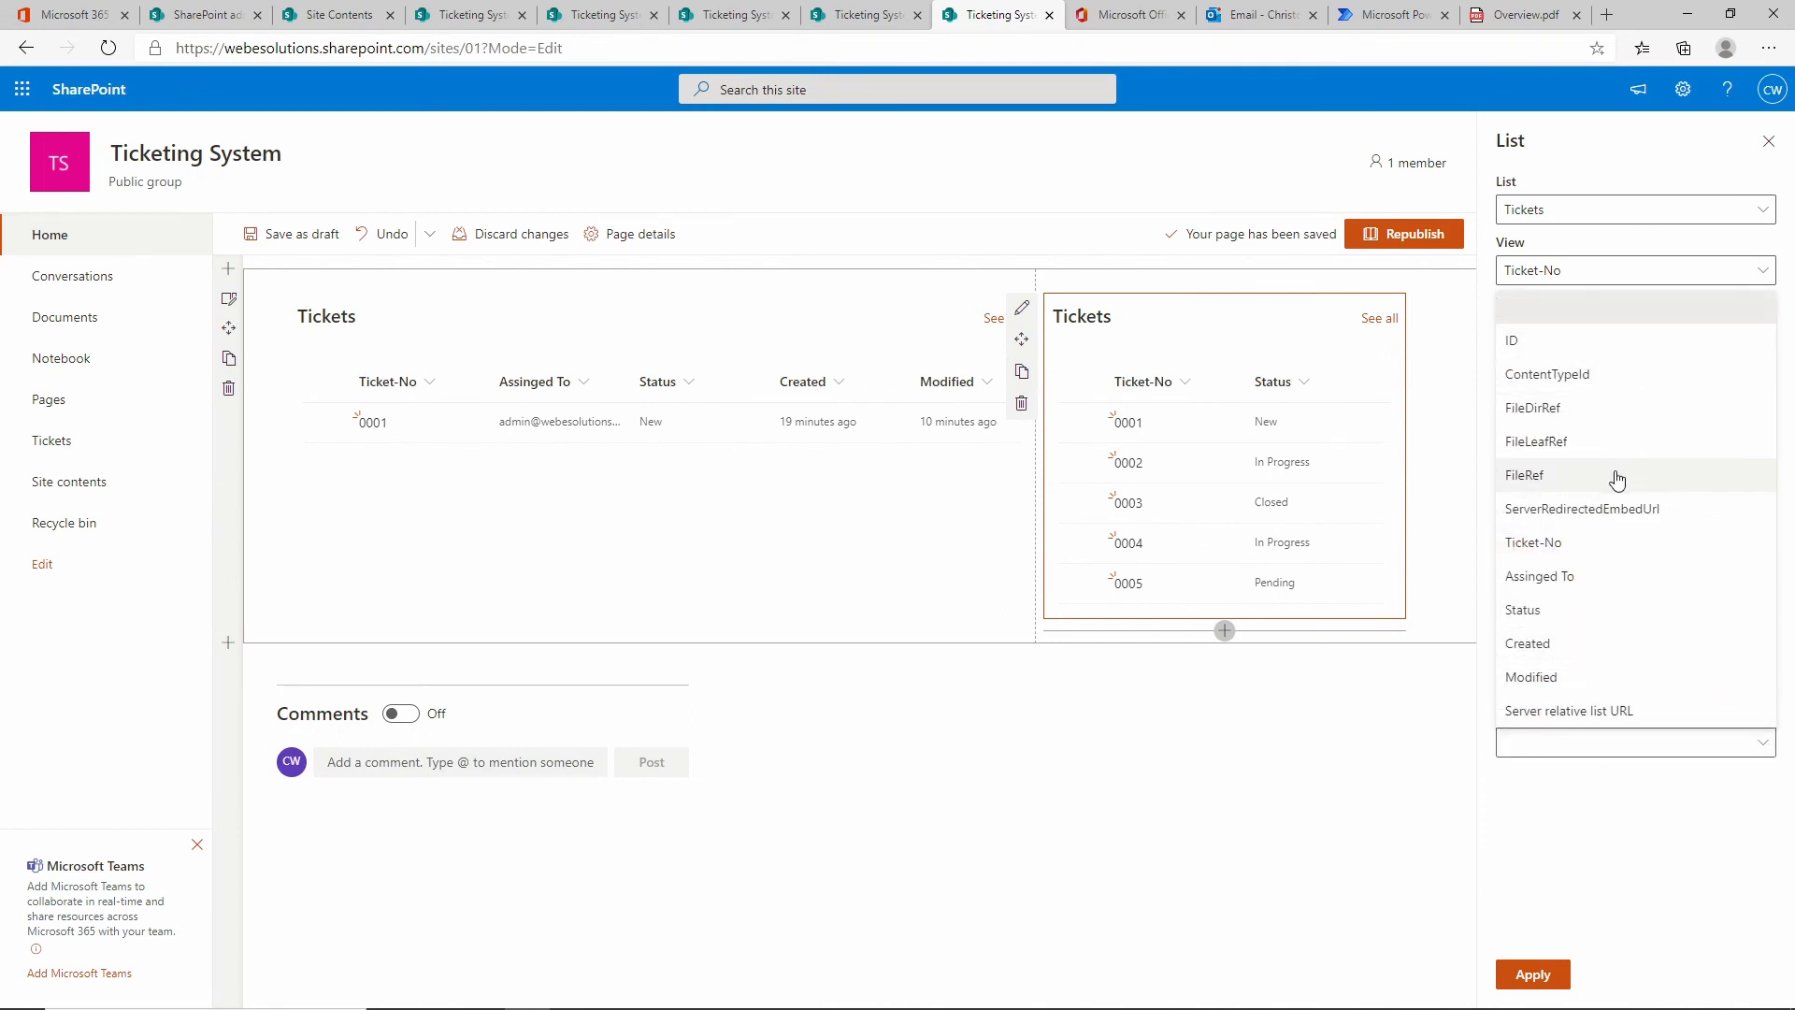
left_click(1582, 544)
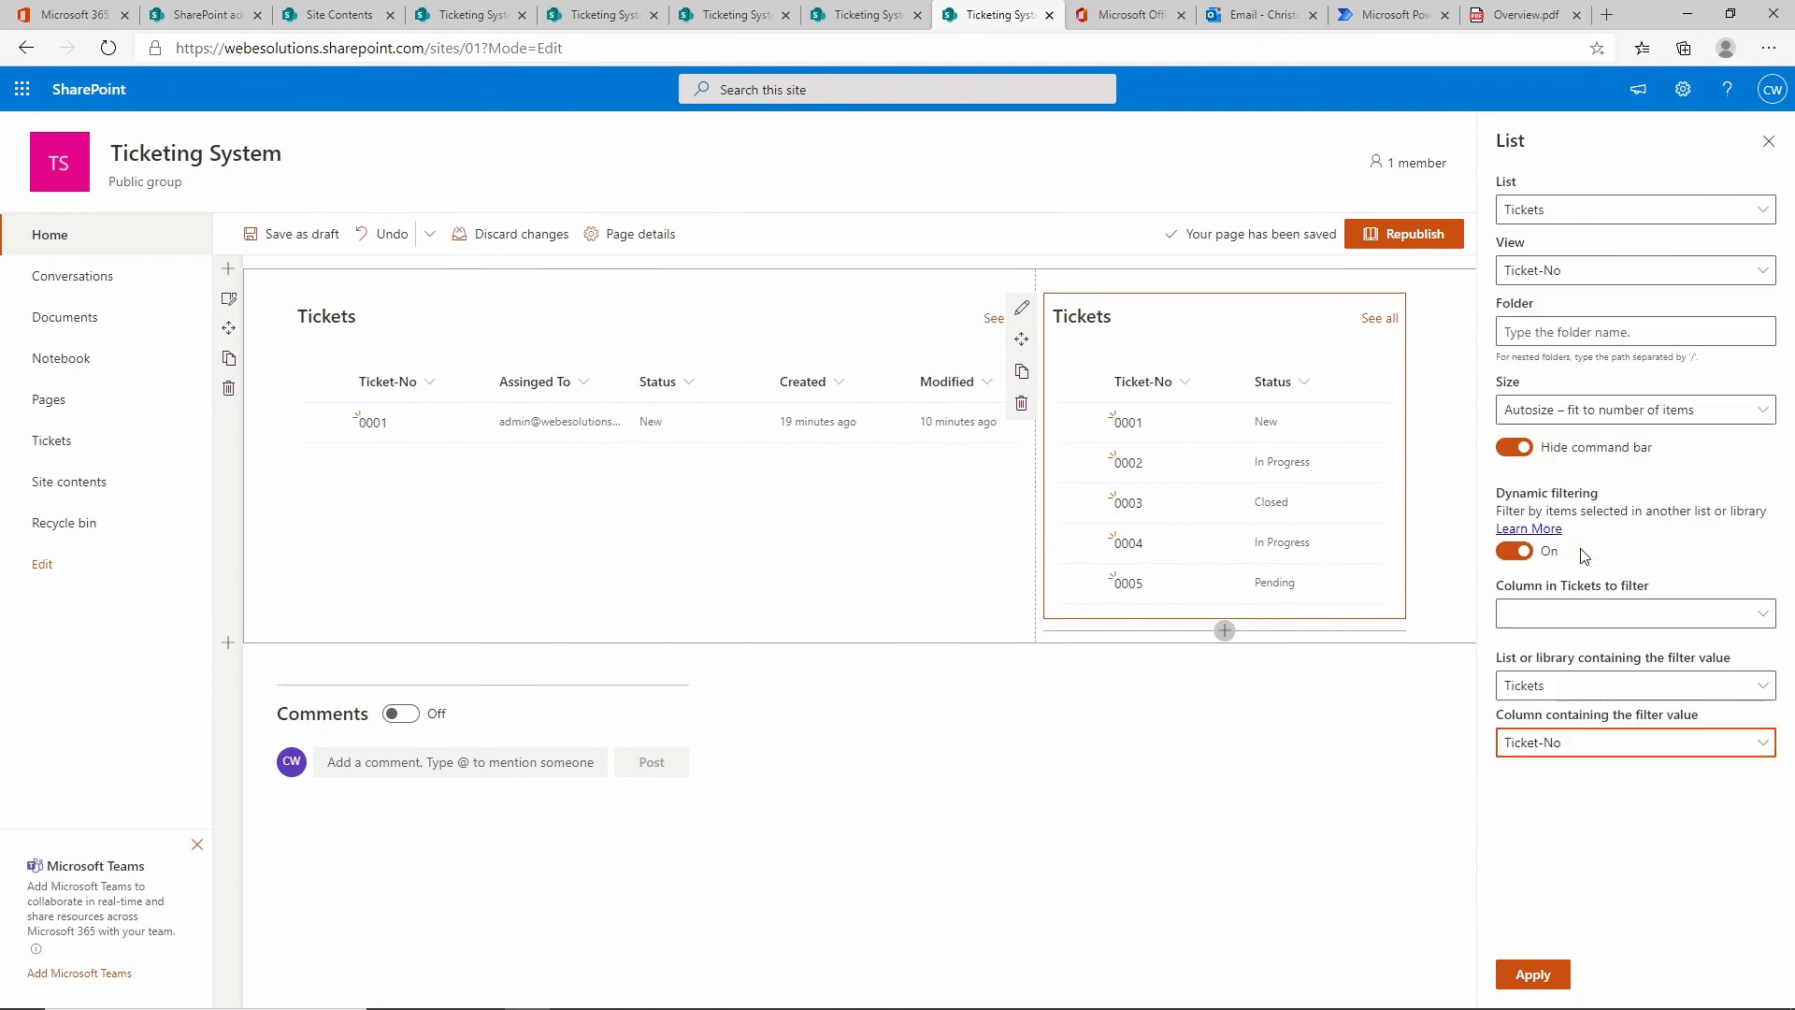
left_click(1533, 976)
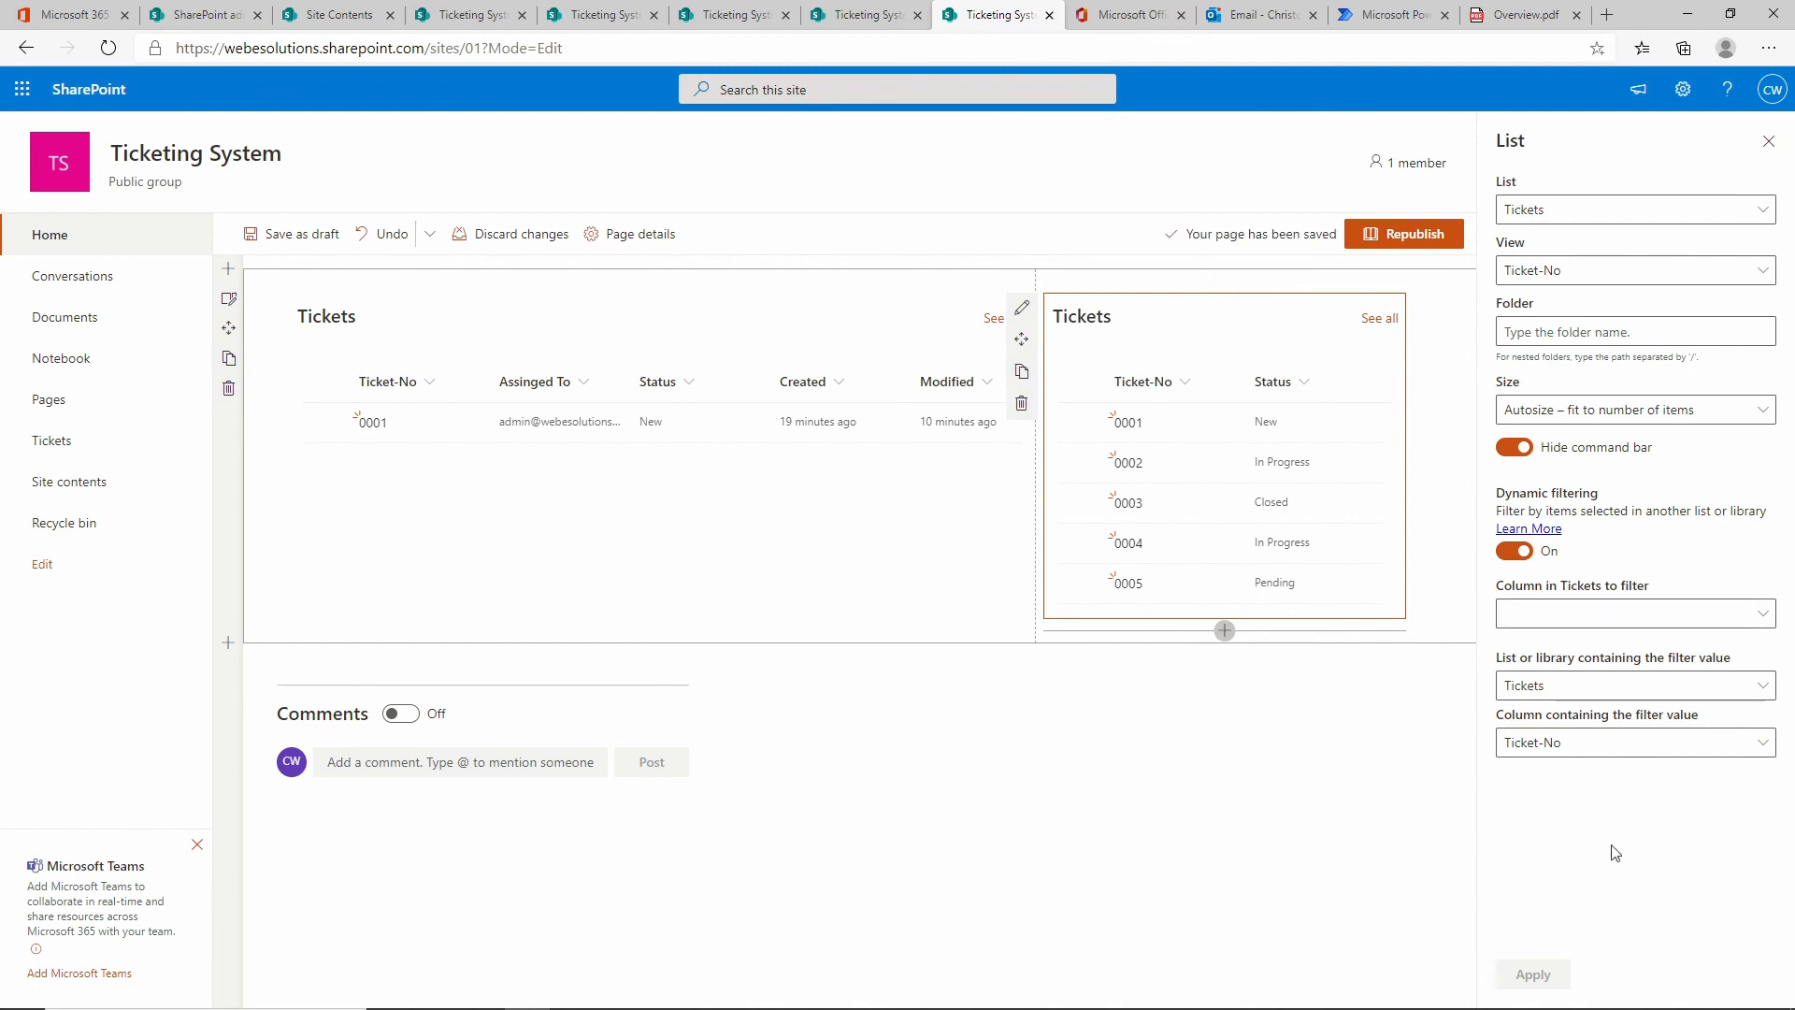
left_click(300, 235)
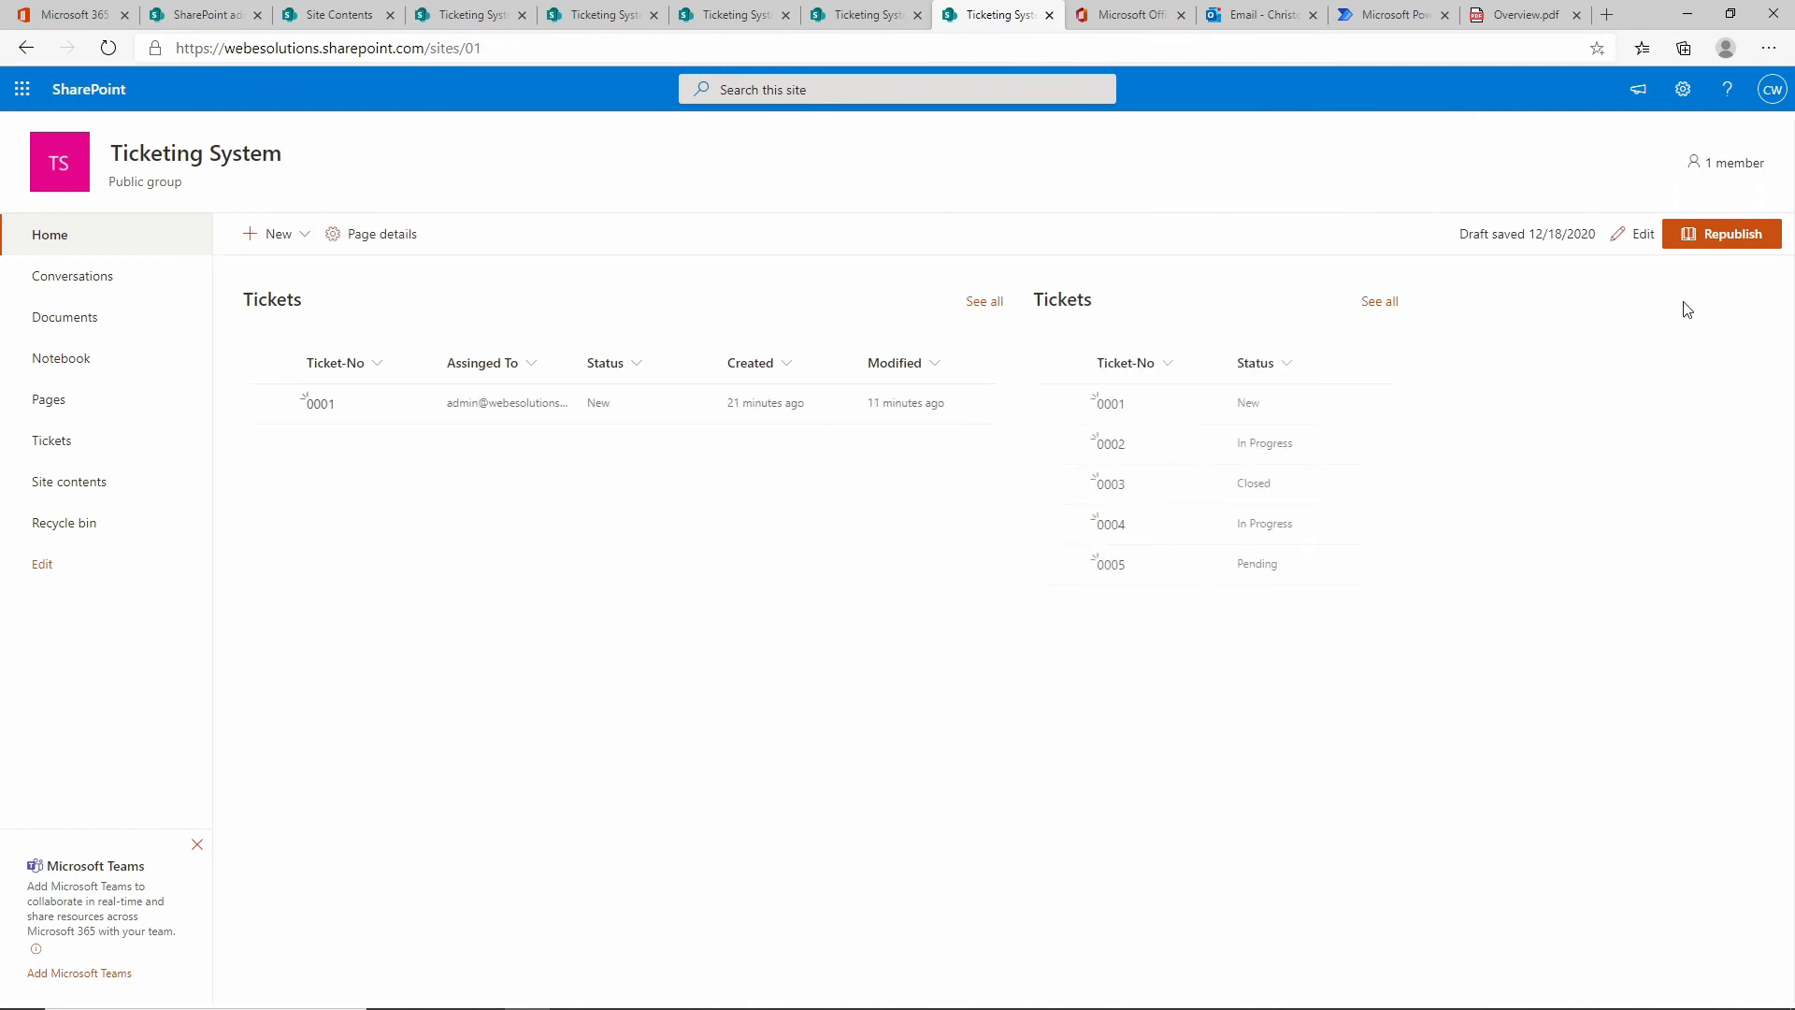
Republish, filter the Ticket-No web part to ticket 0005, then open and close its details.
left_click(1725, 235)
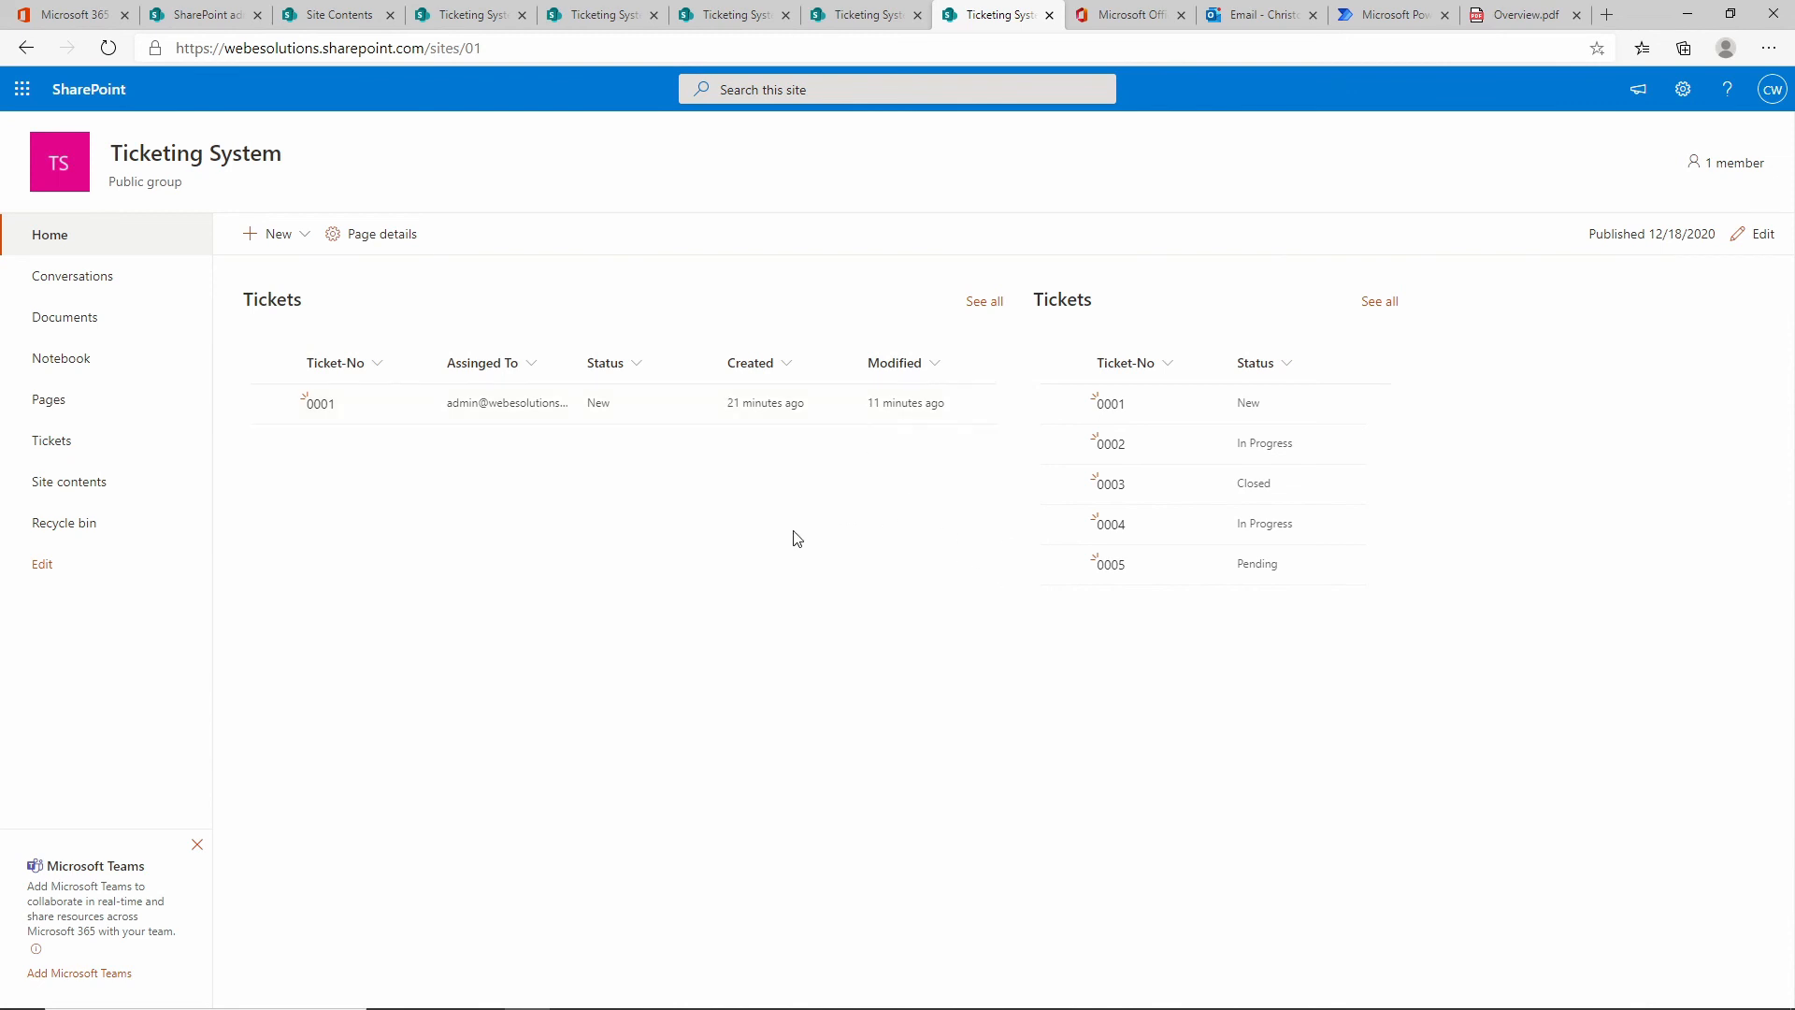
left_click(1168, 370)
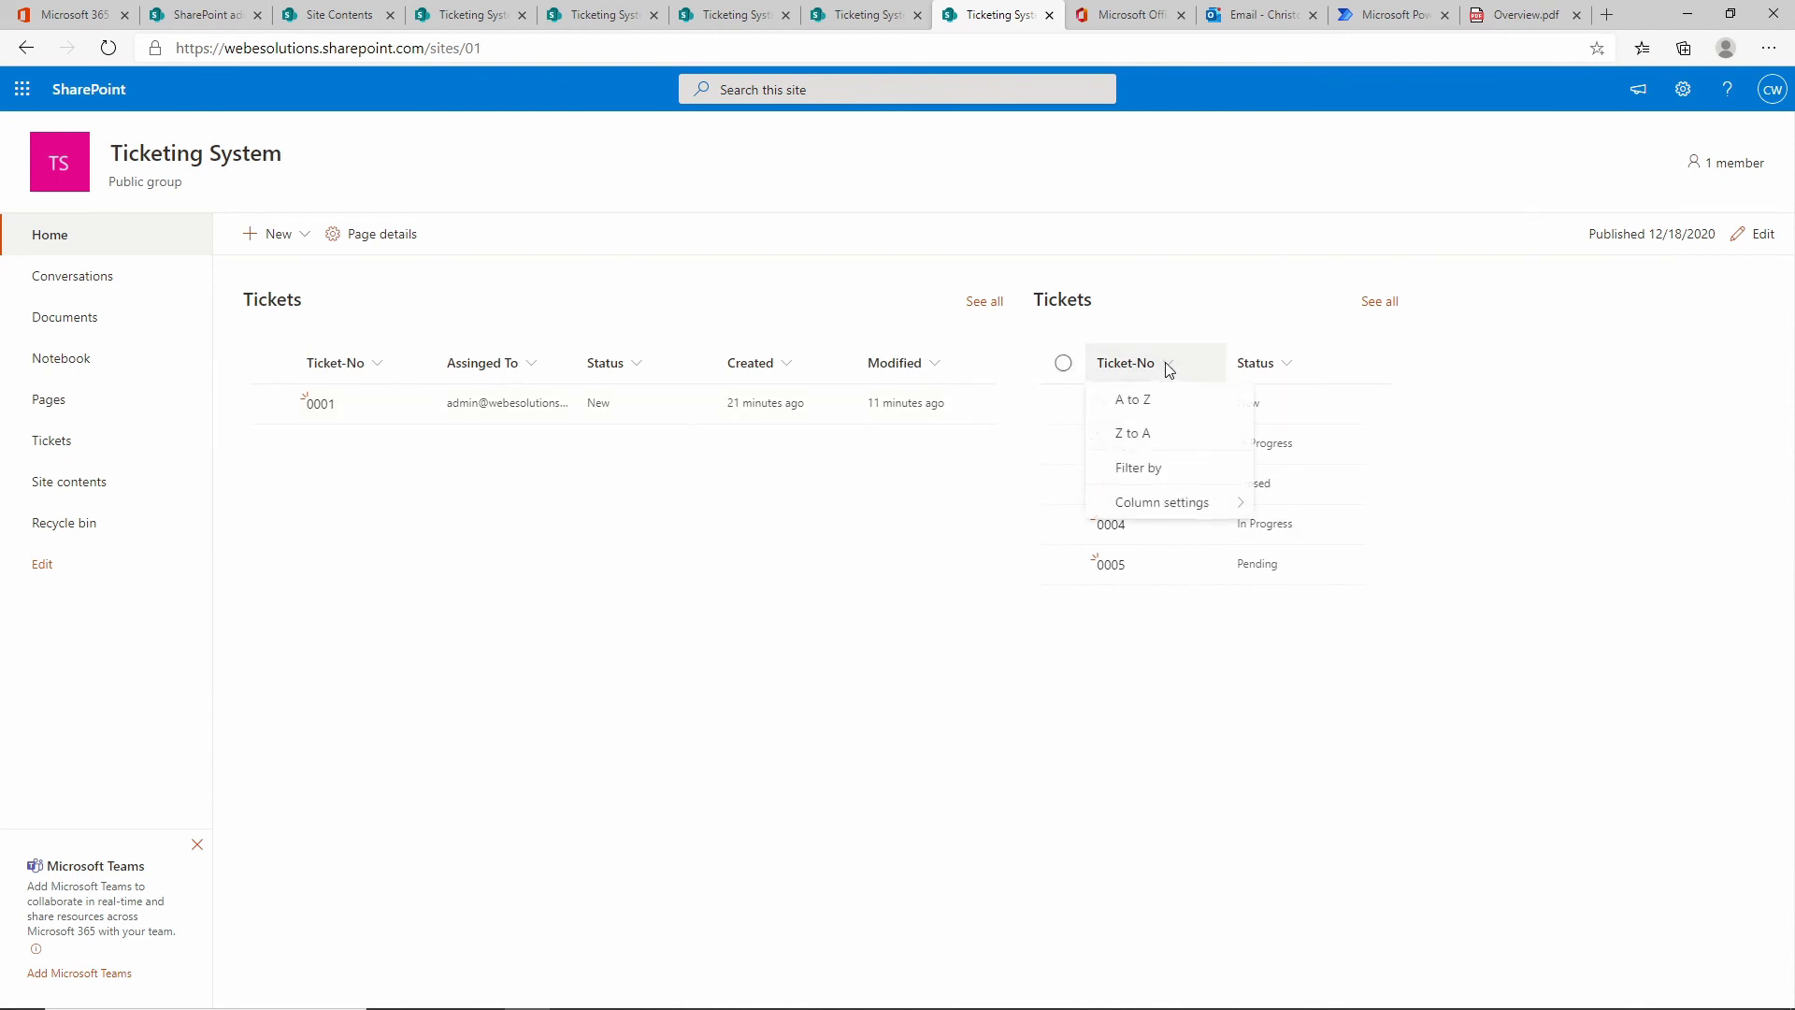
left_click(1179, 477)
left_click(1564, 122)
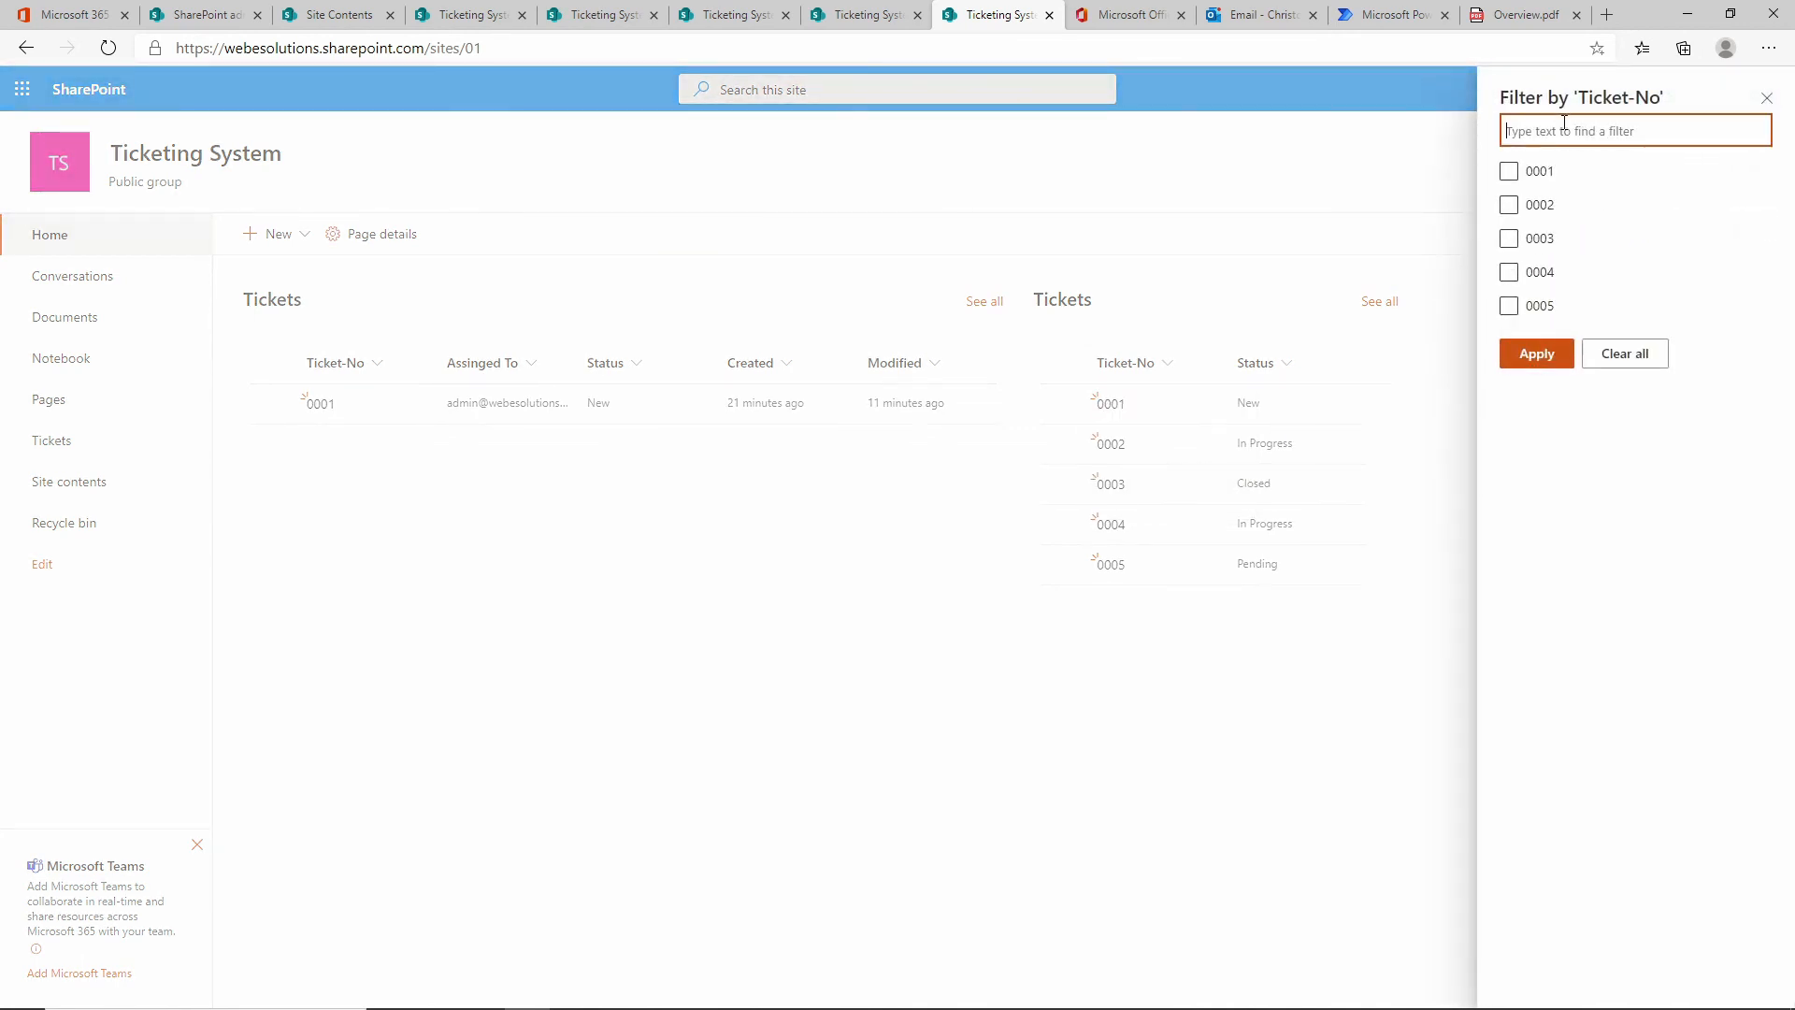
type("000")
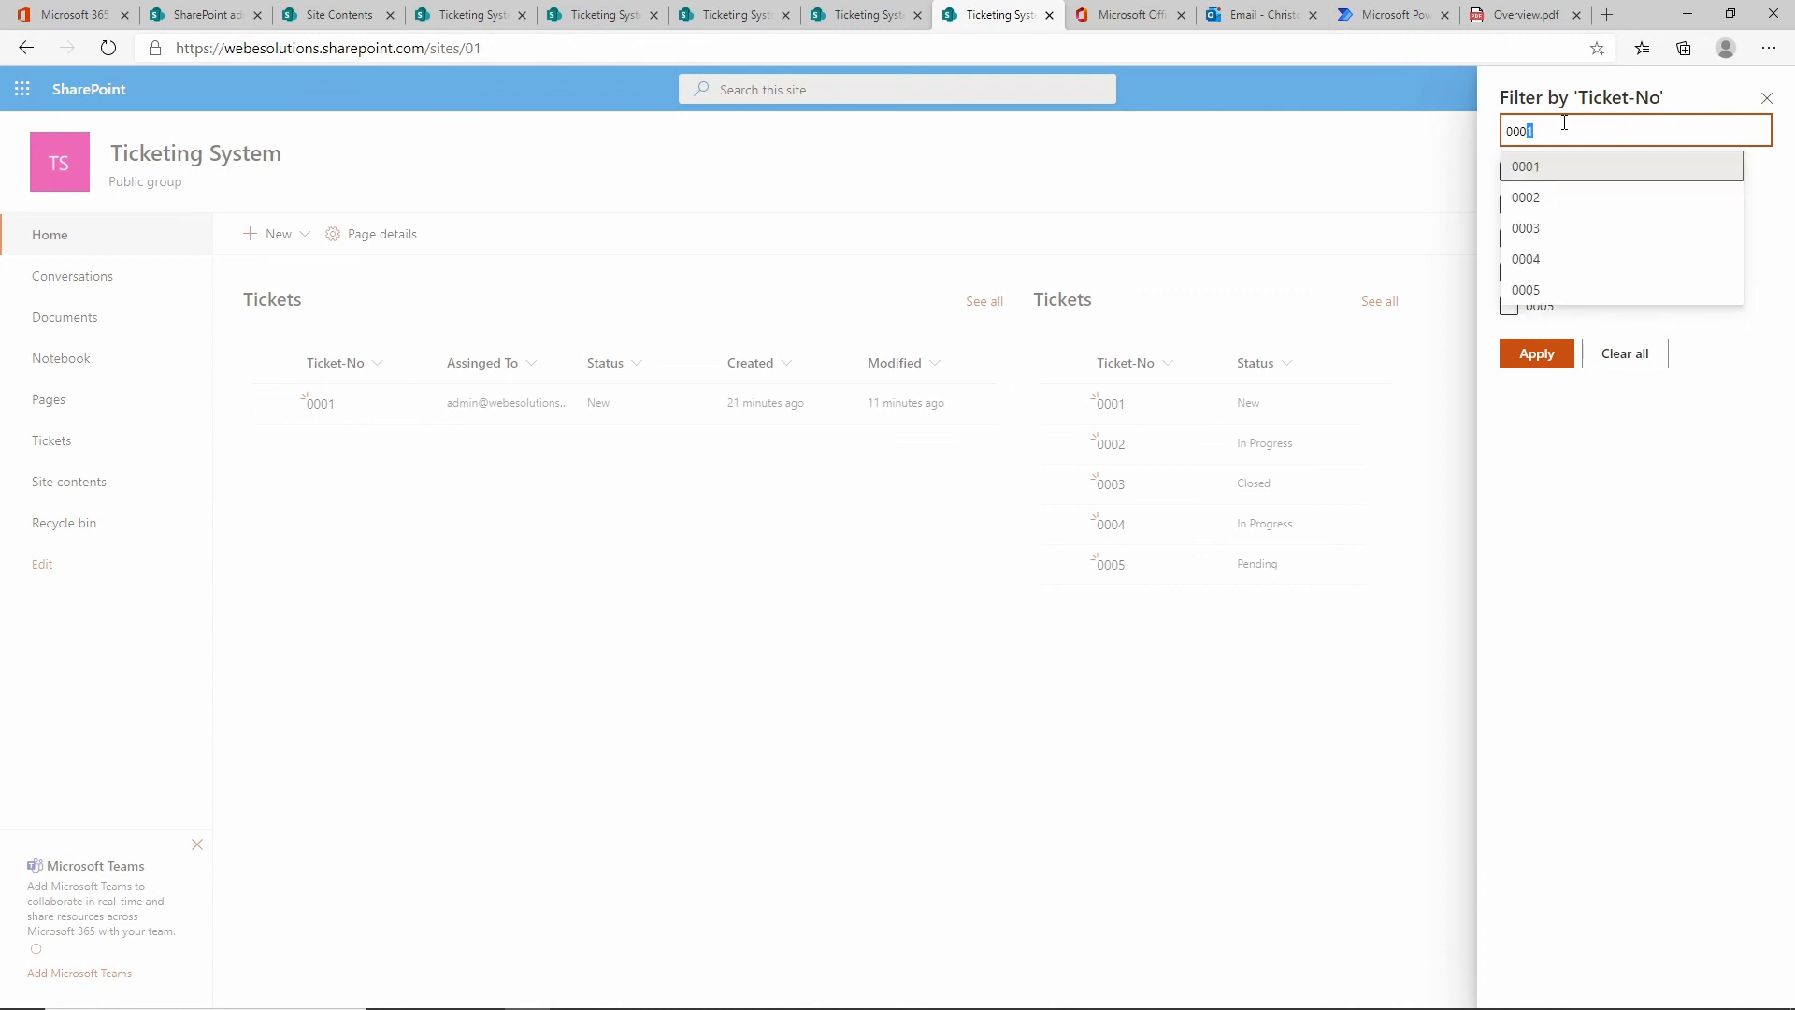
type("1")
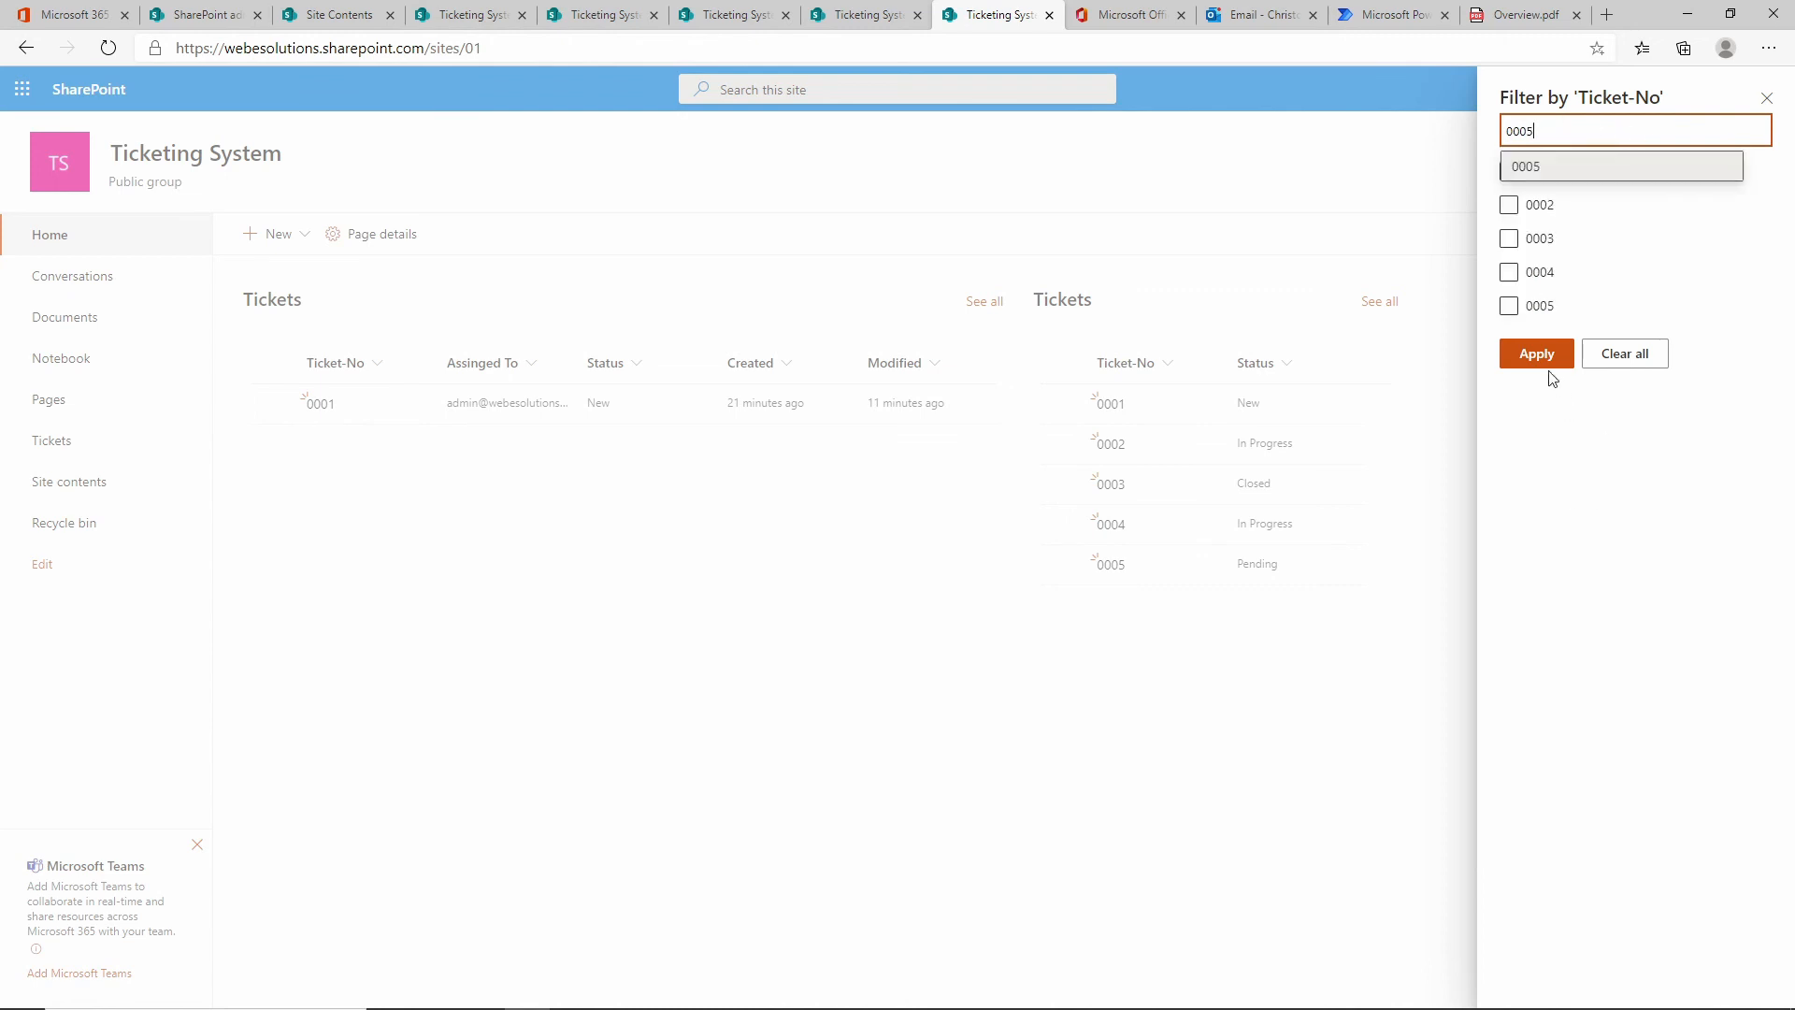
left_click(1540, 365)
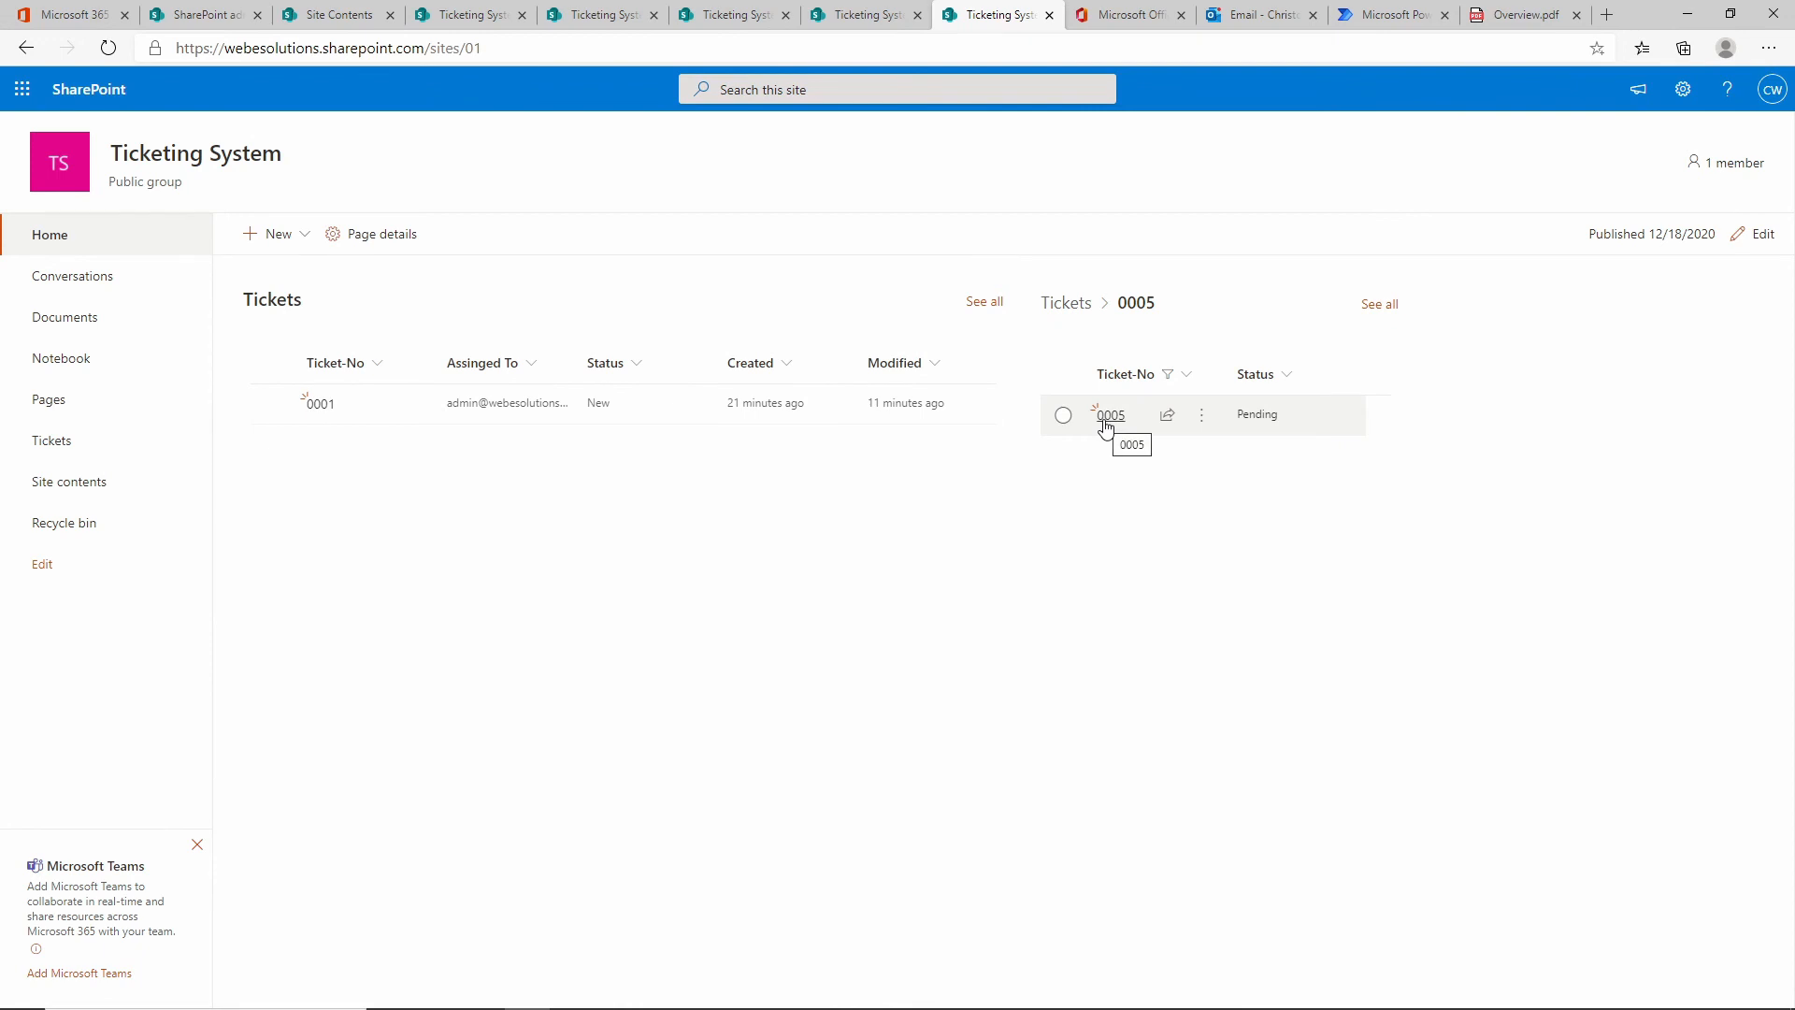
left_click(1109, 416)
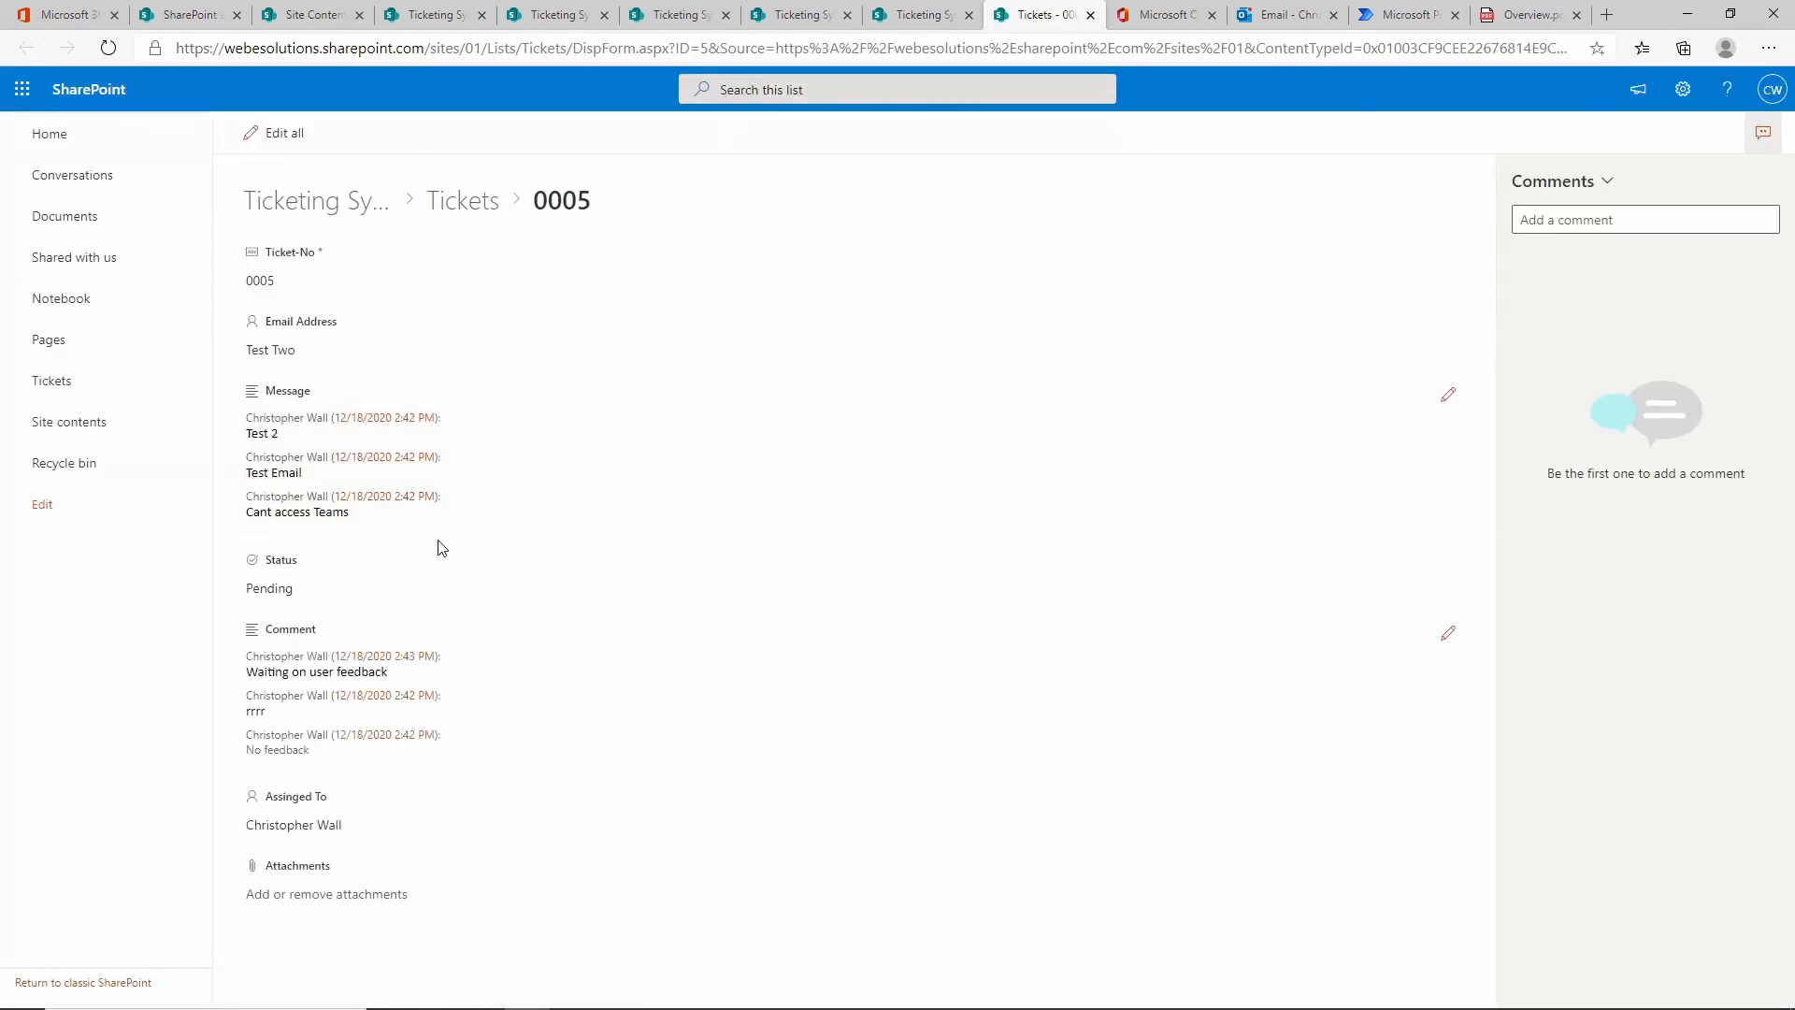
left_click(1090, 15)
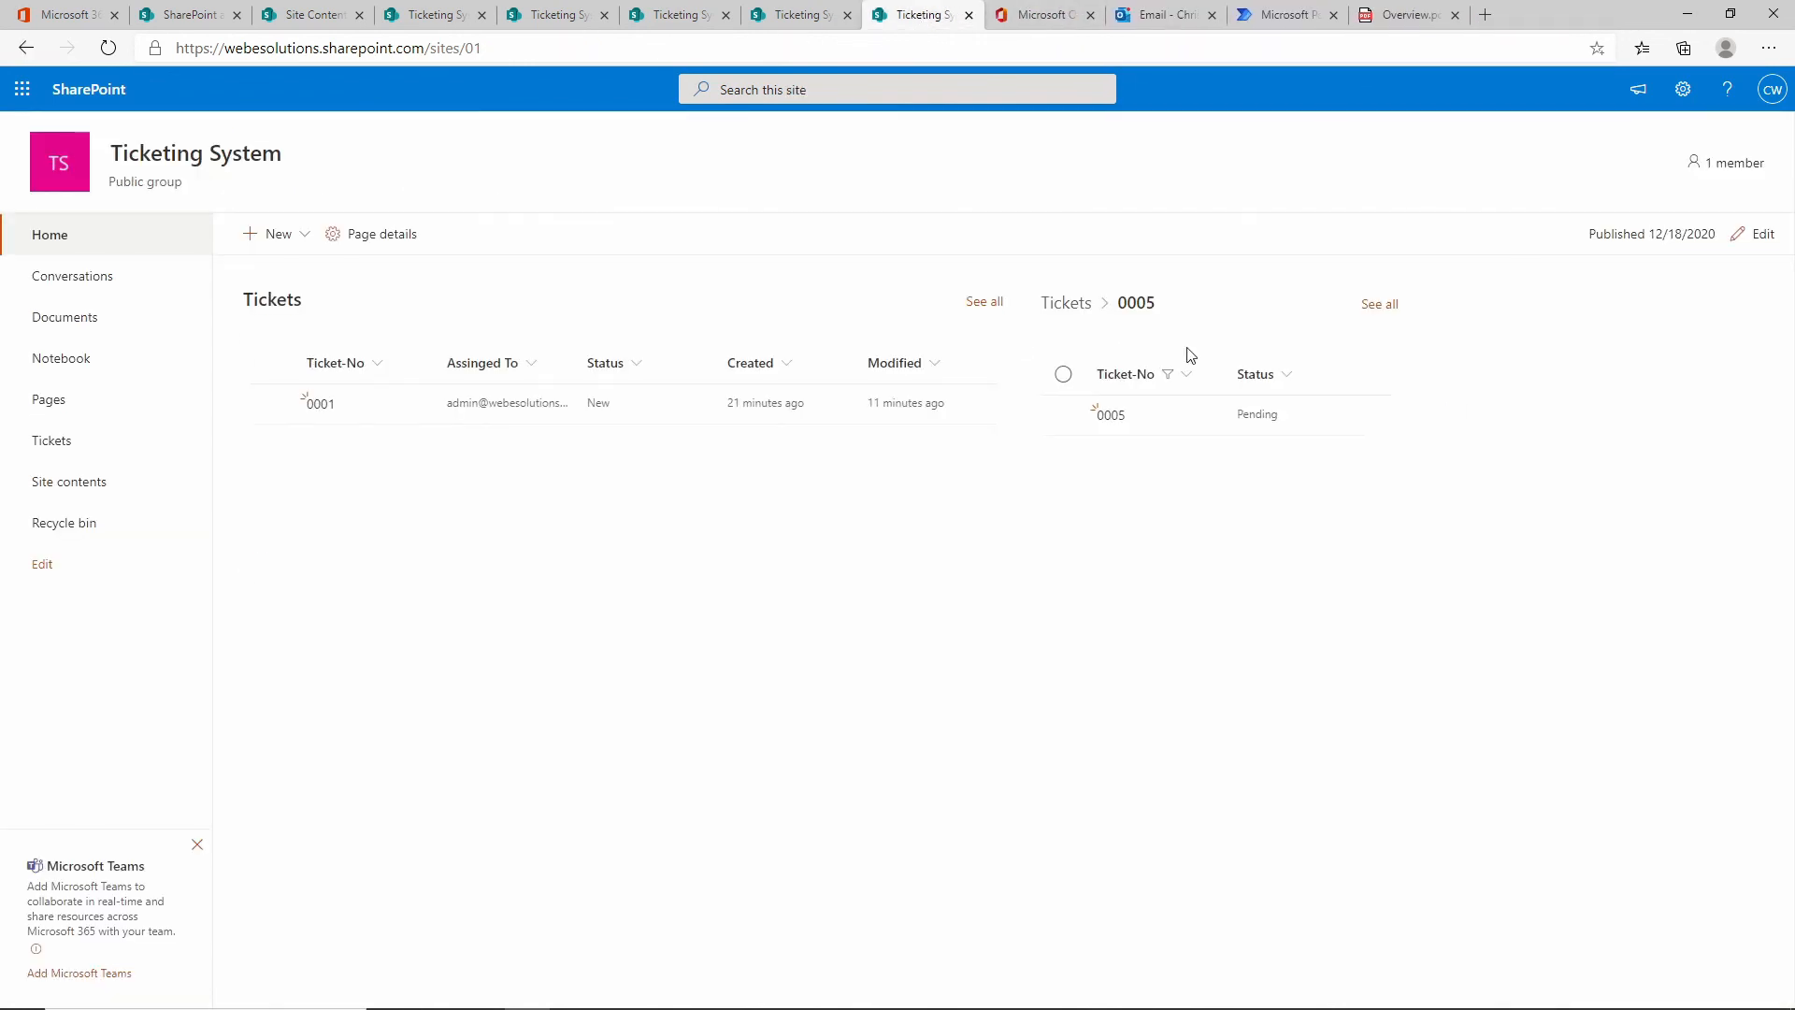
Reload the home page to clear the filter, then view page 1 of Overview.pdf.
left_click(56, 241)
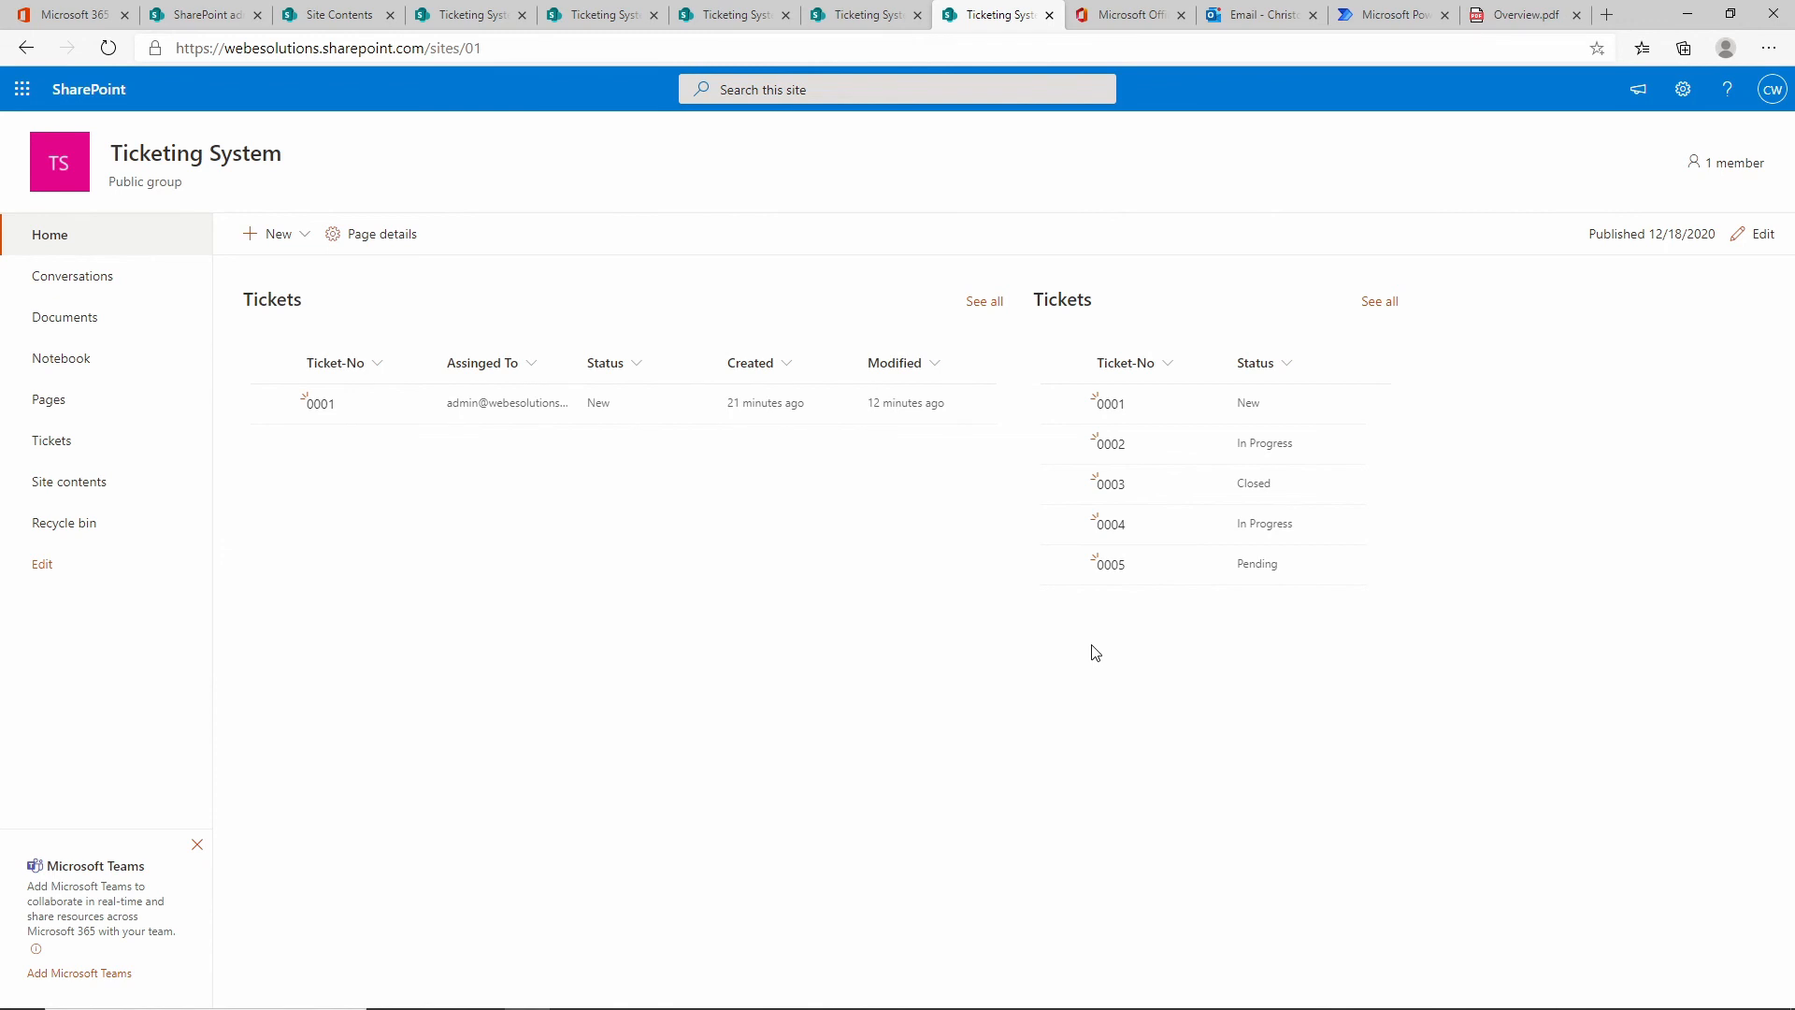
left_click(1511, 11)
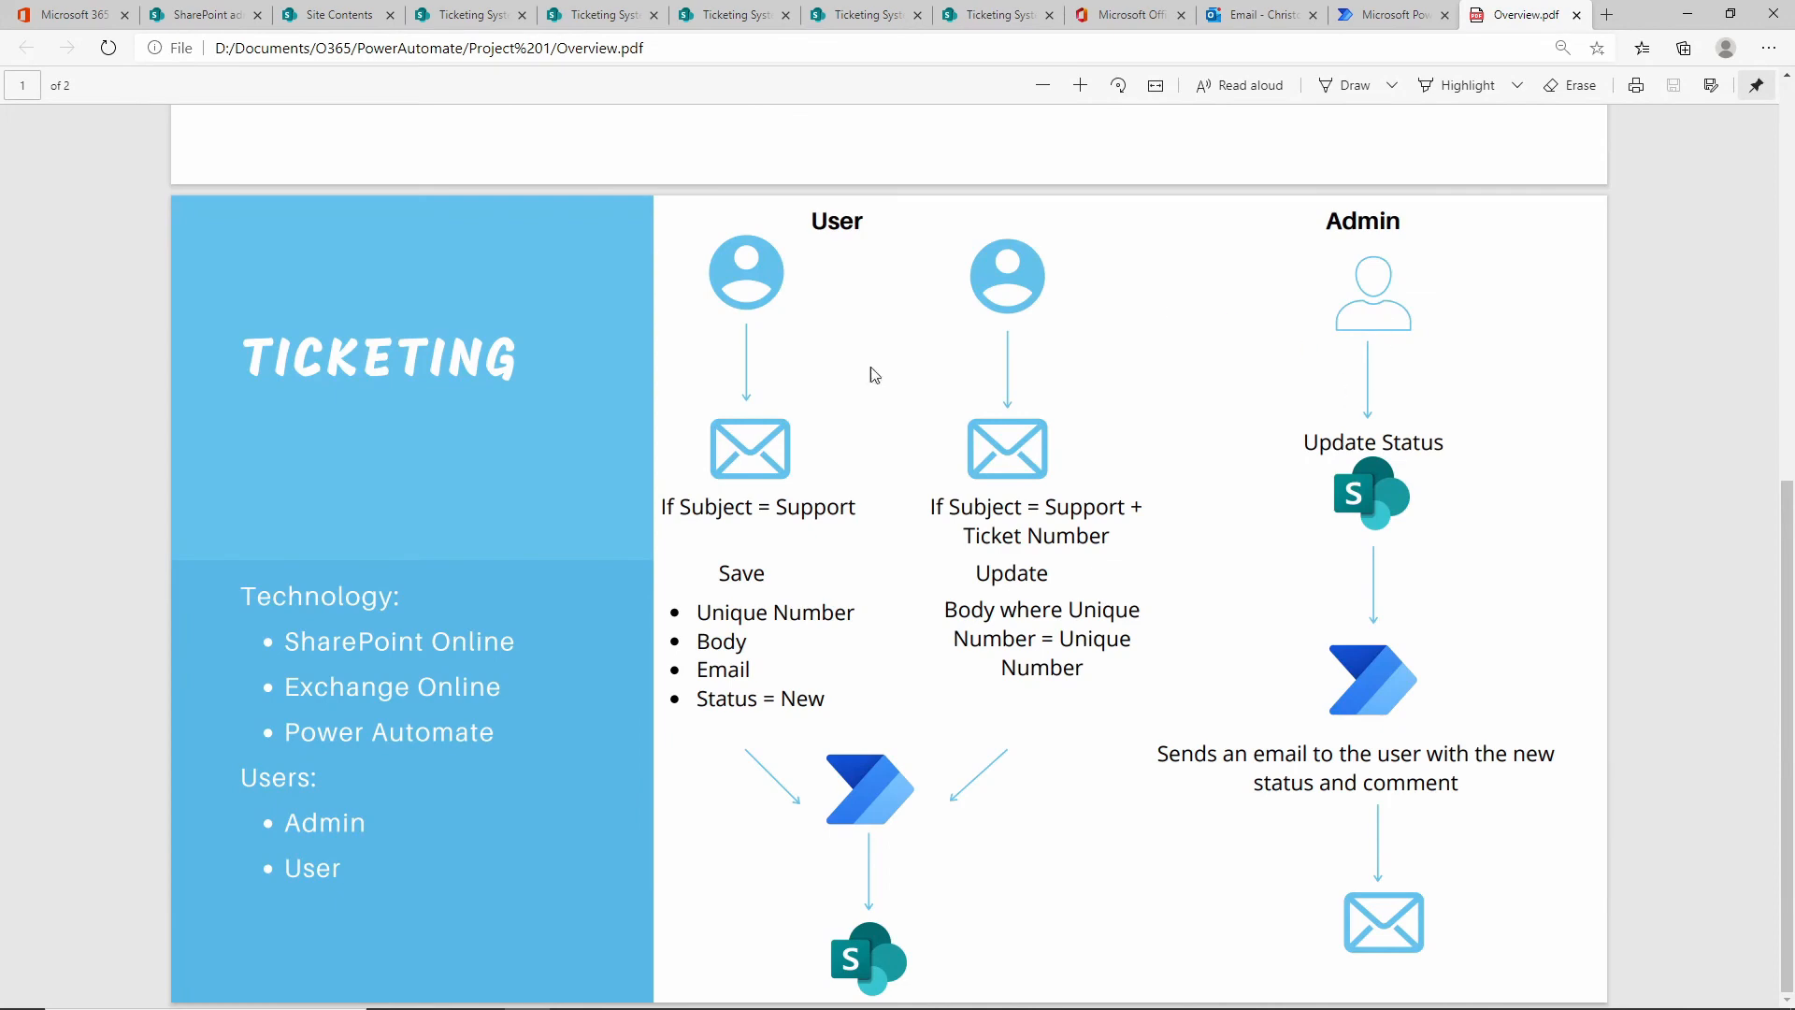
scroll(874, 374, "up", 8)
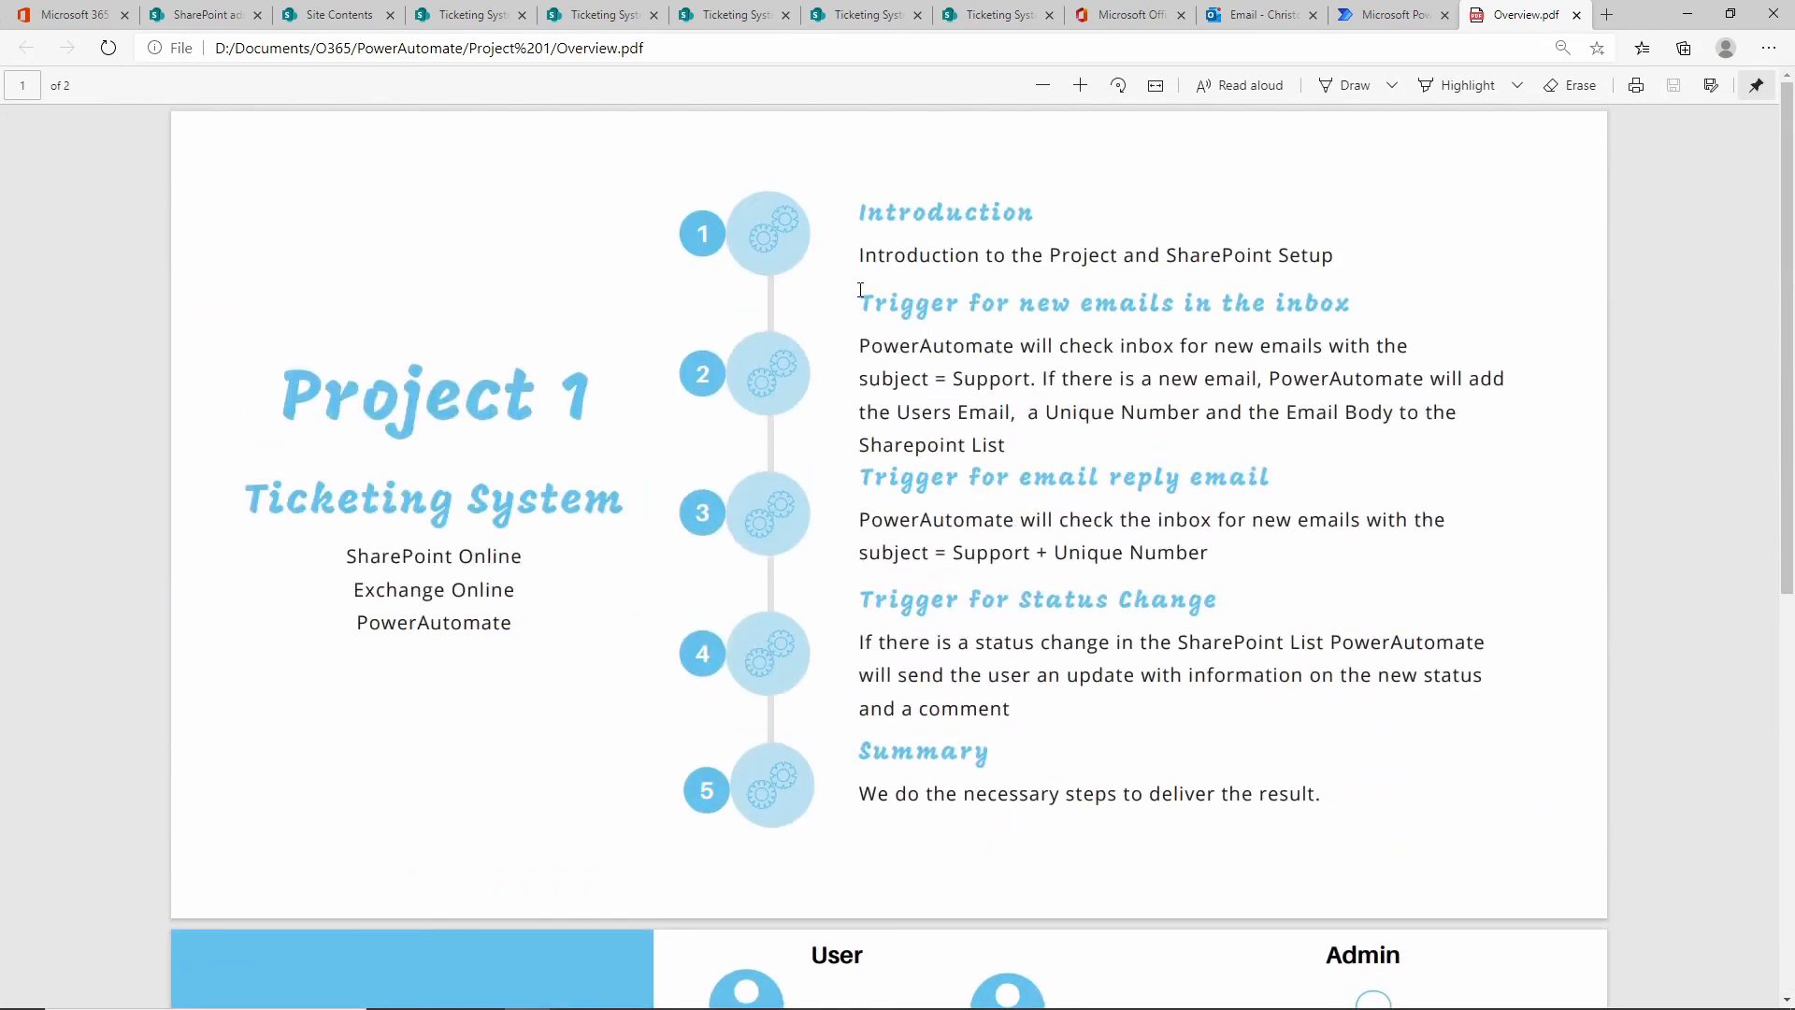